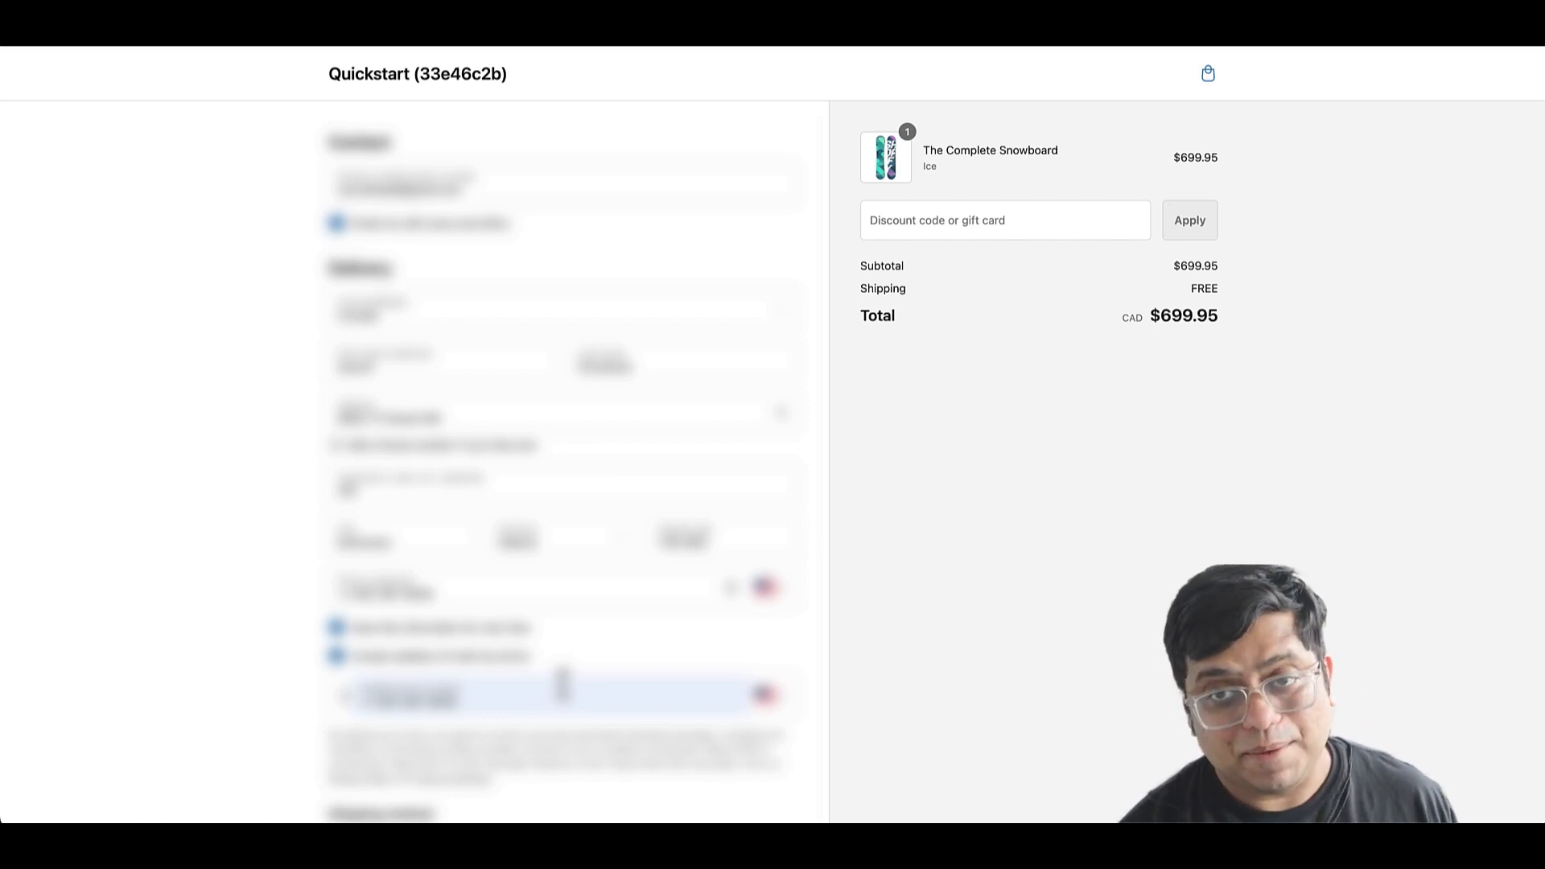
- Submit the payment for The Complete Snowboard order at checkout
scroll(564, 684, down, 7)
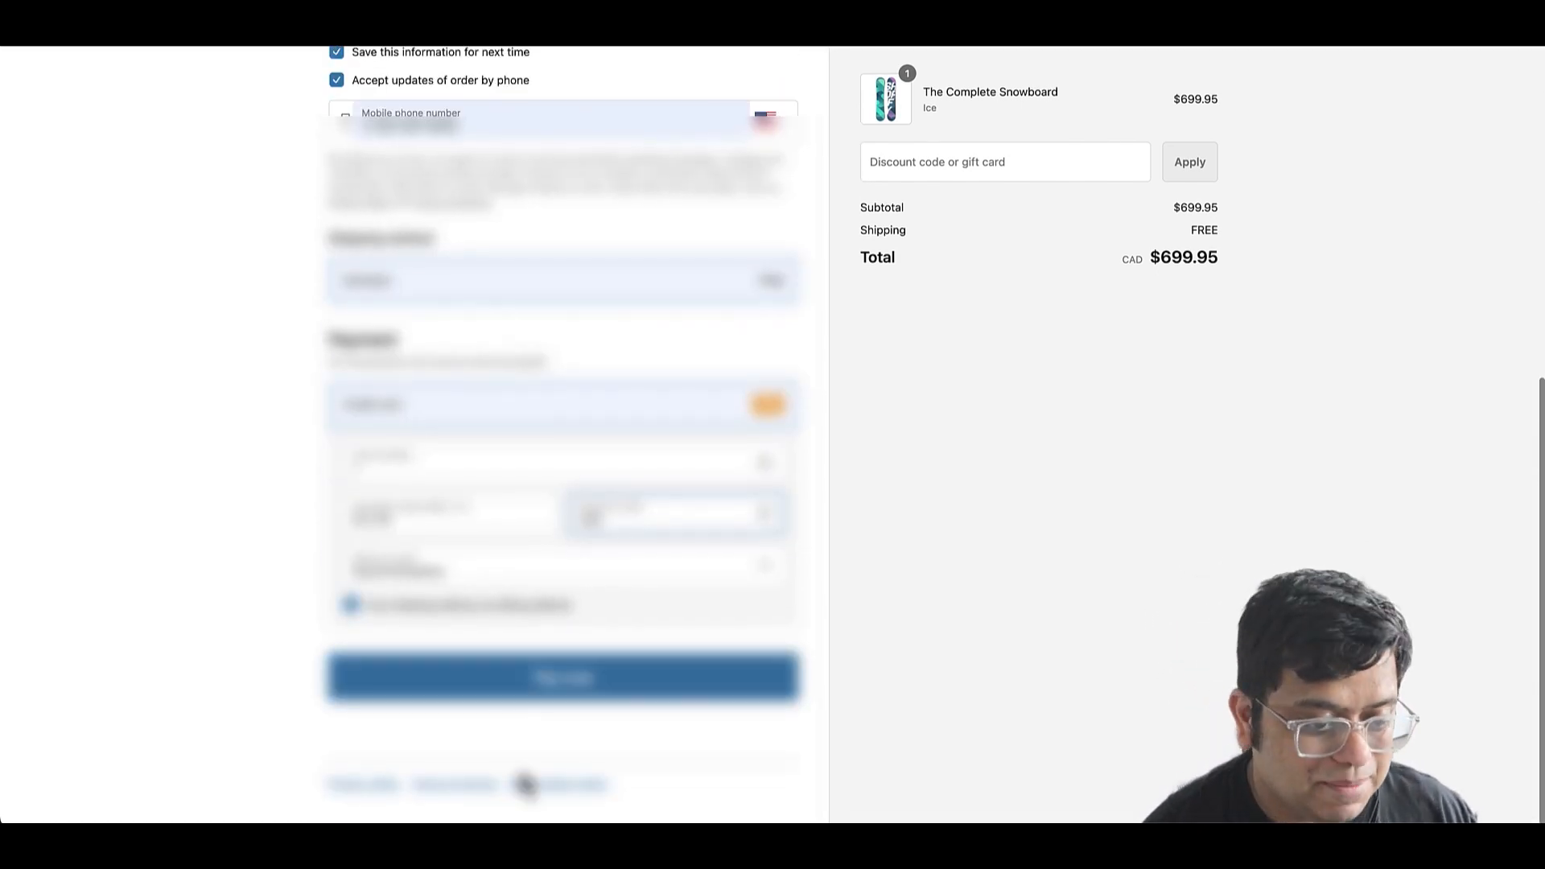
click(588, 708)
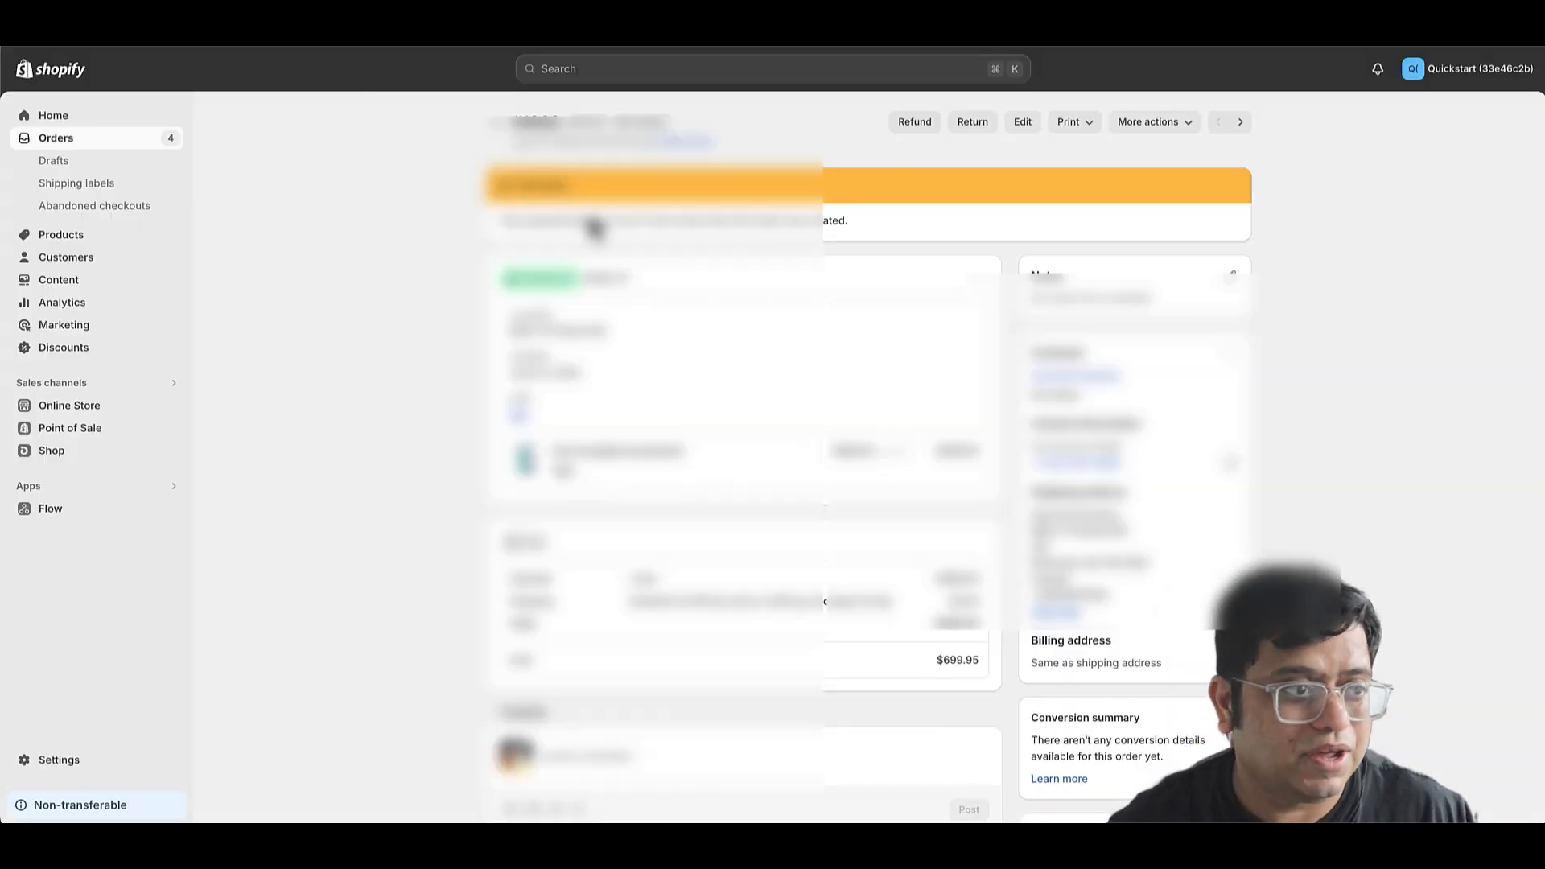
- Open the newest unfulfilled order from the store's order list and start fulfilling its item
click(131, 141)
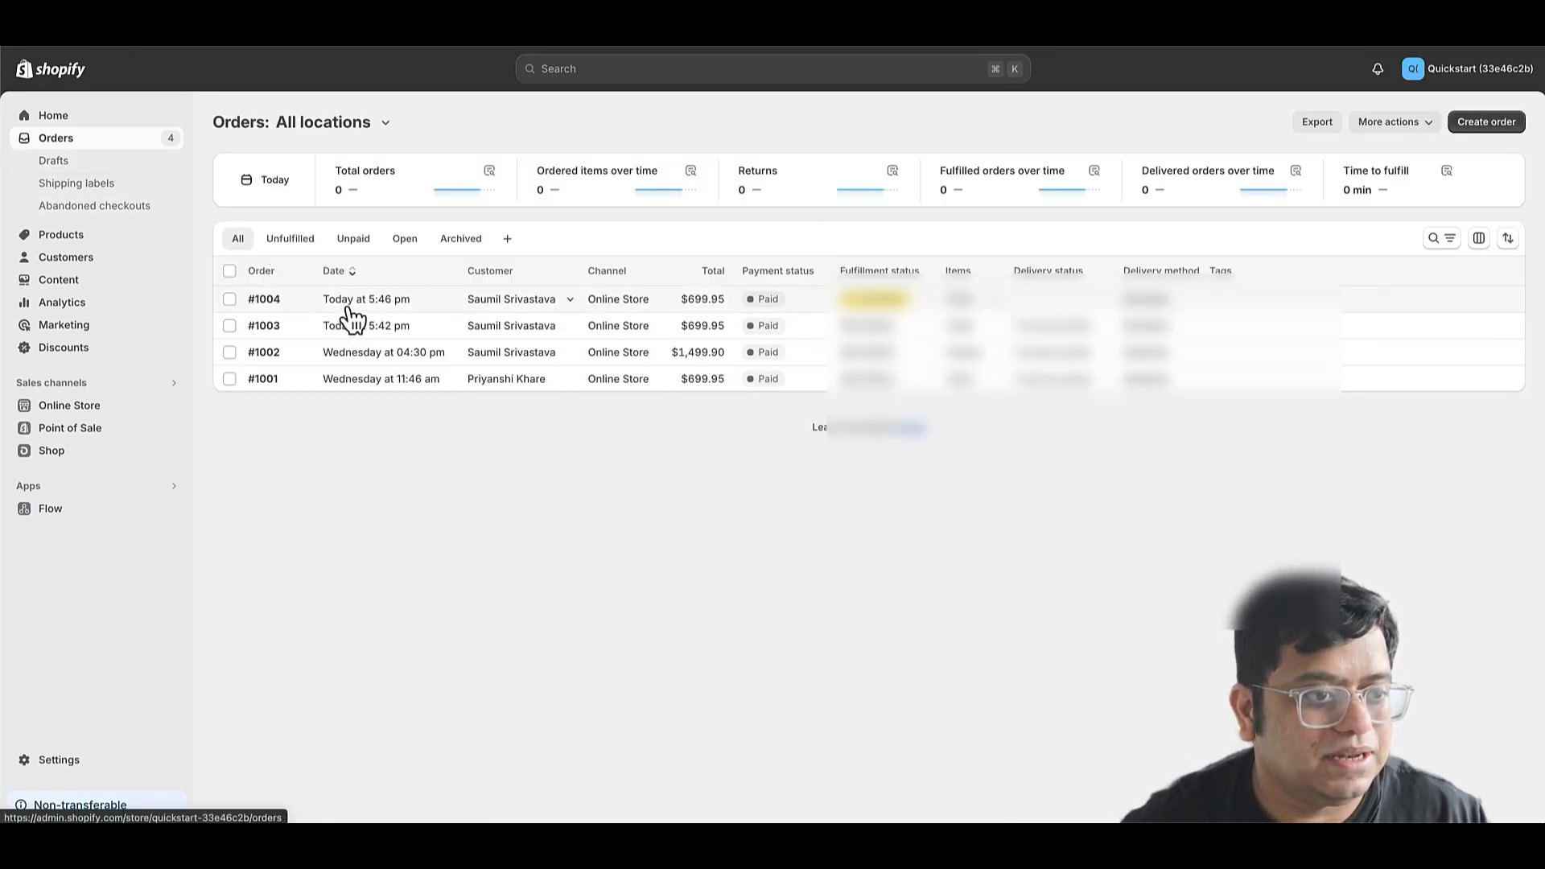
click(362, 325)
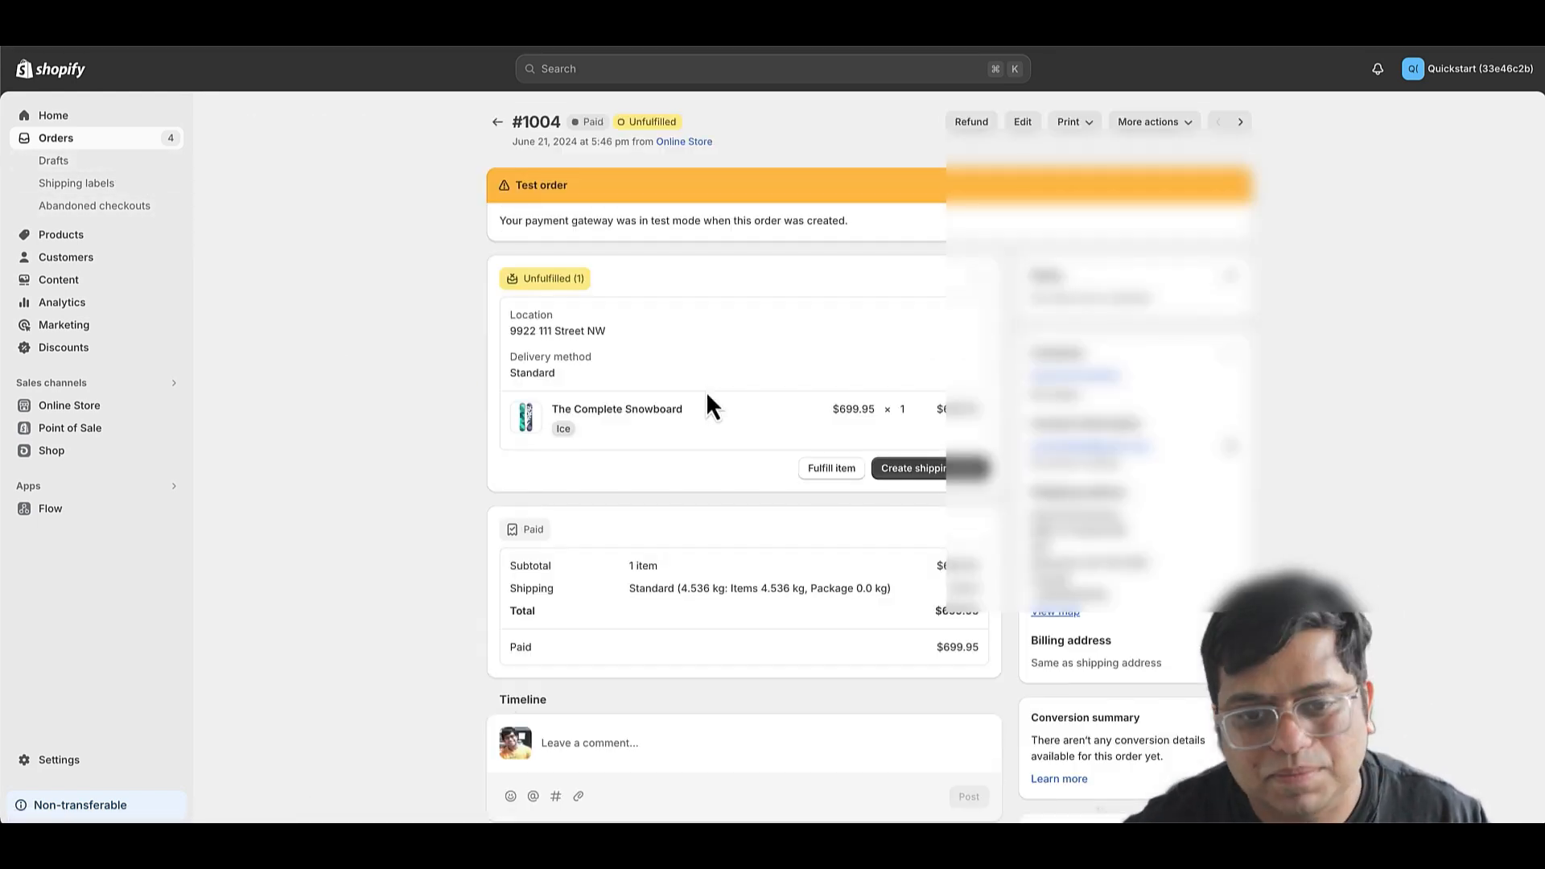
click(841, 469)
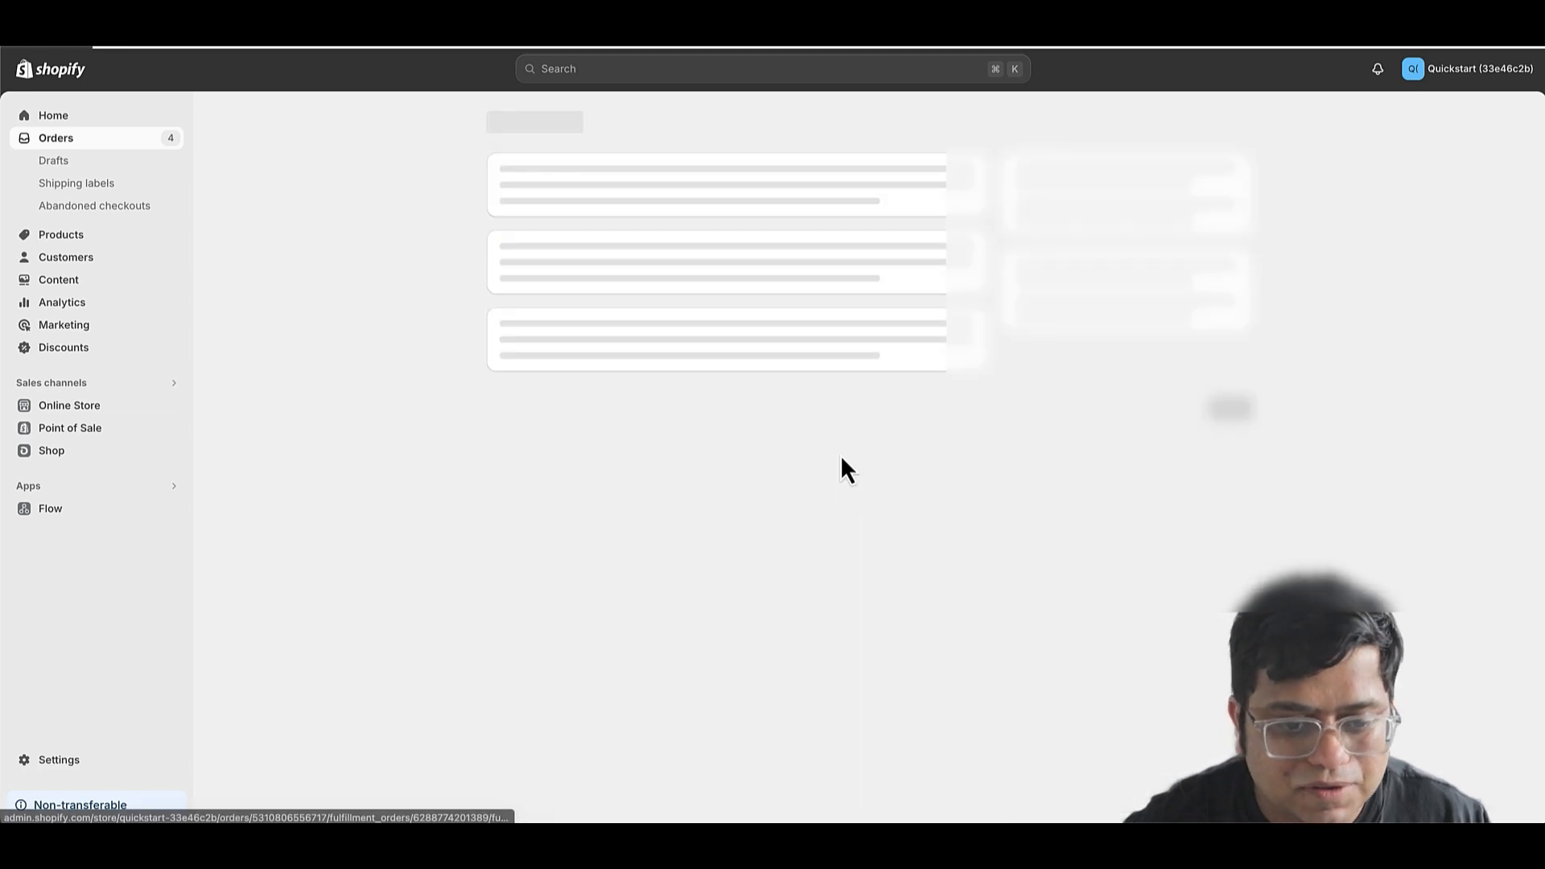
- Fulfill the snowboard item with tracking number 123 and UPS as the shipping carrier
click(630, 423)
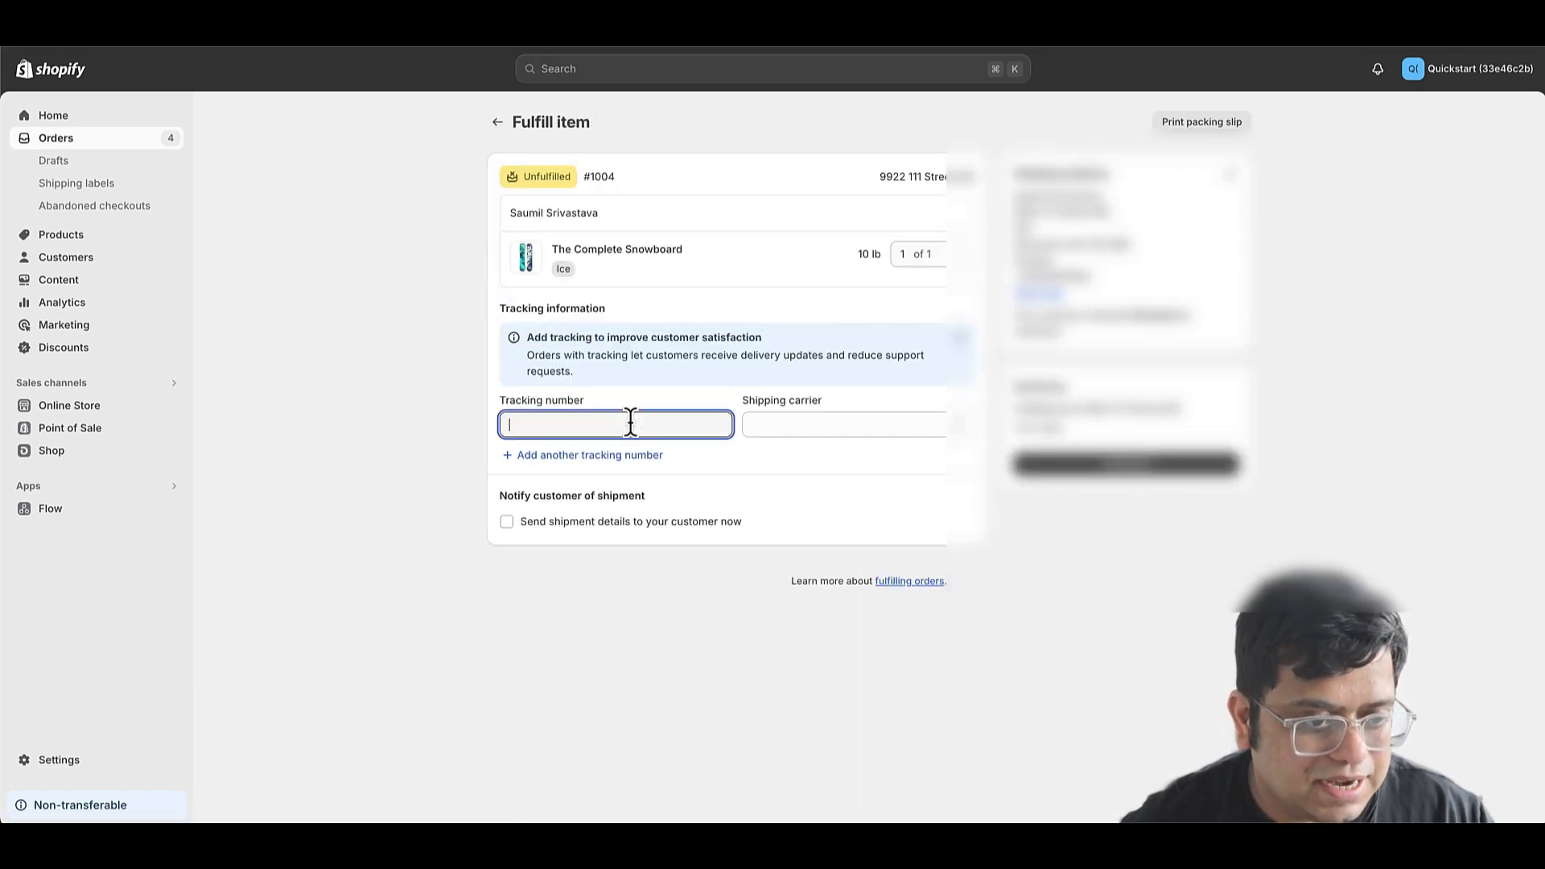
text(123)
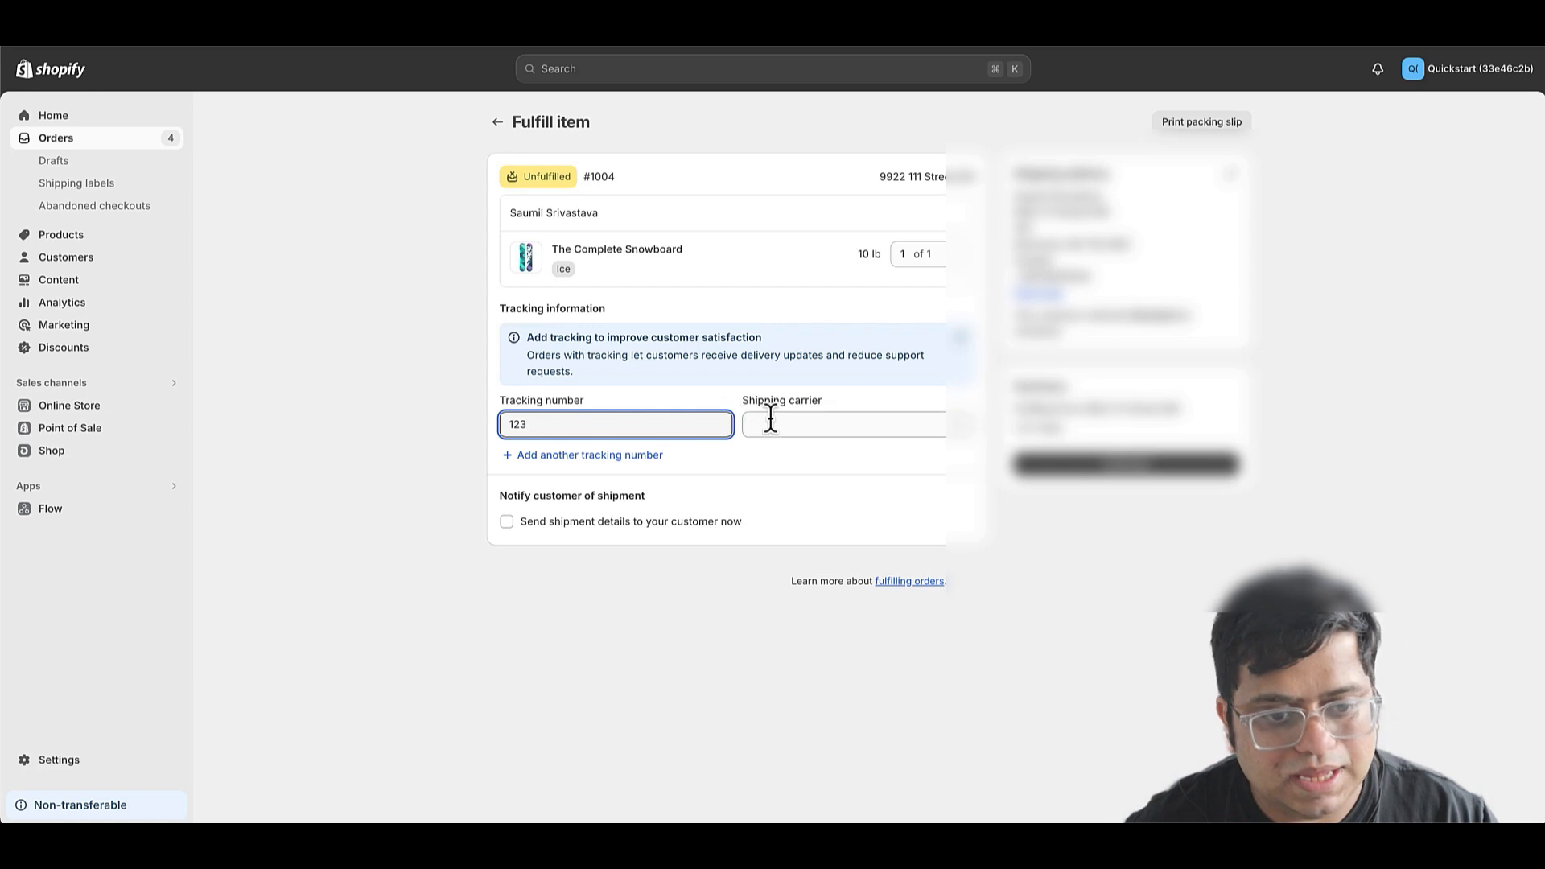
click(771, 420)
click(782, 491)
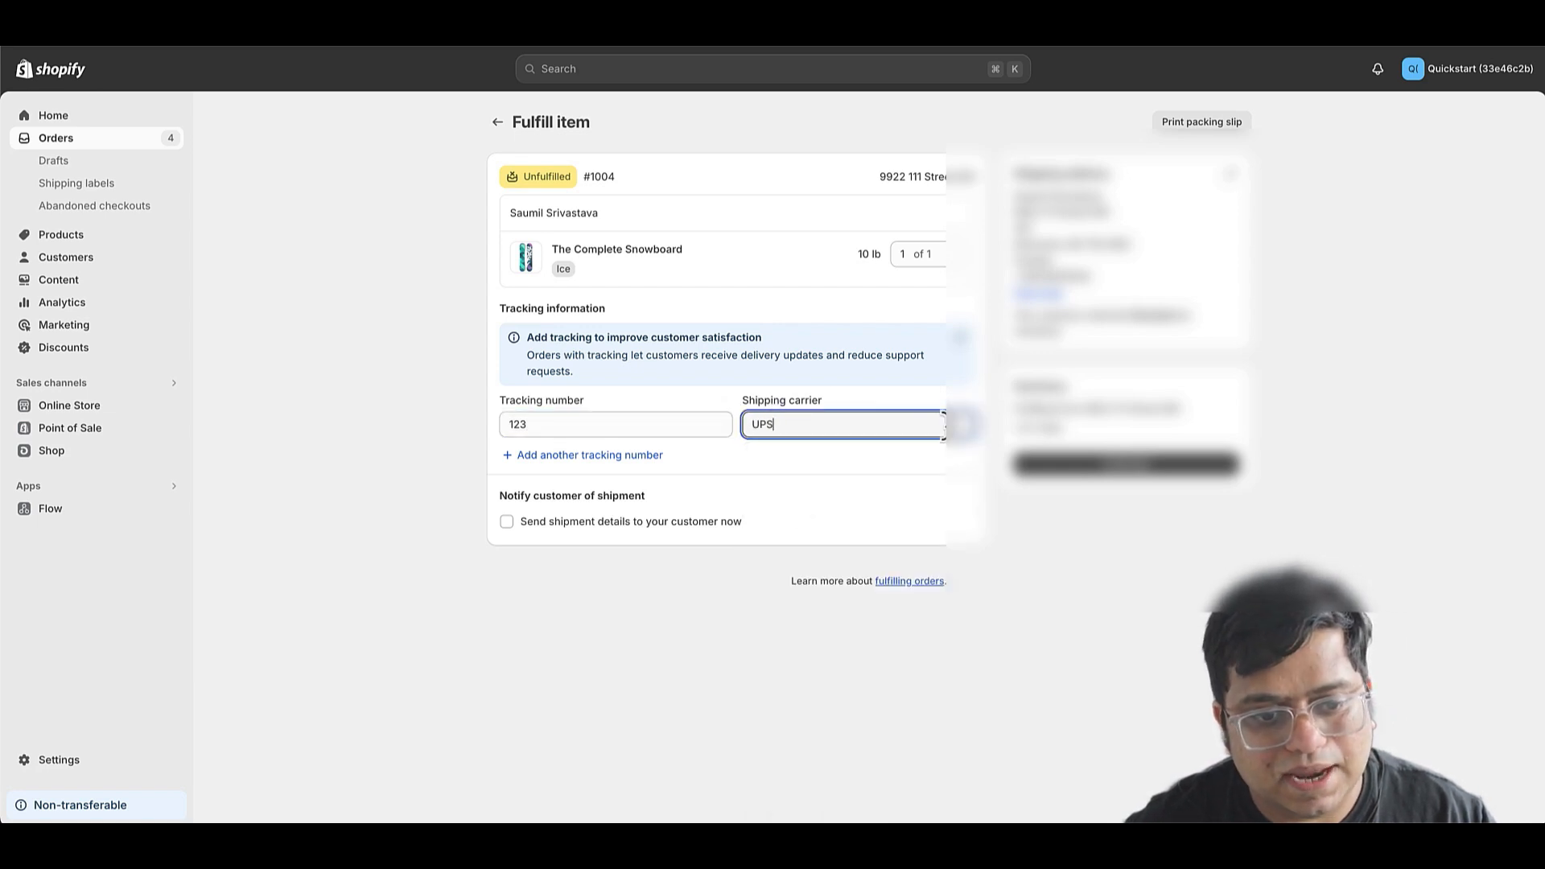
click(1048, 479)
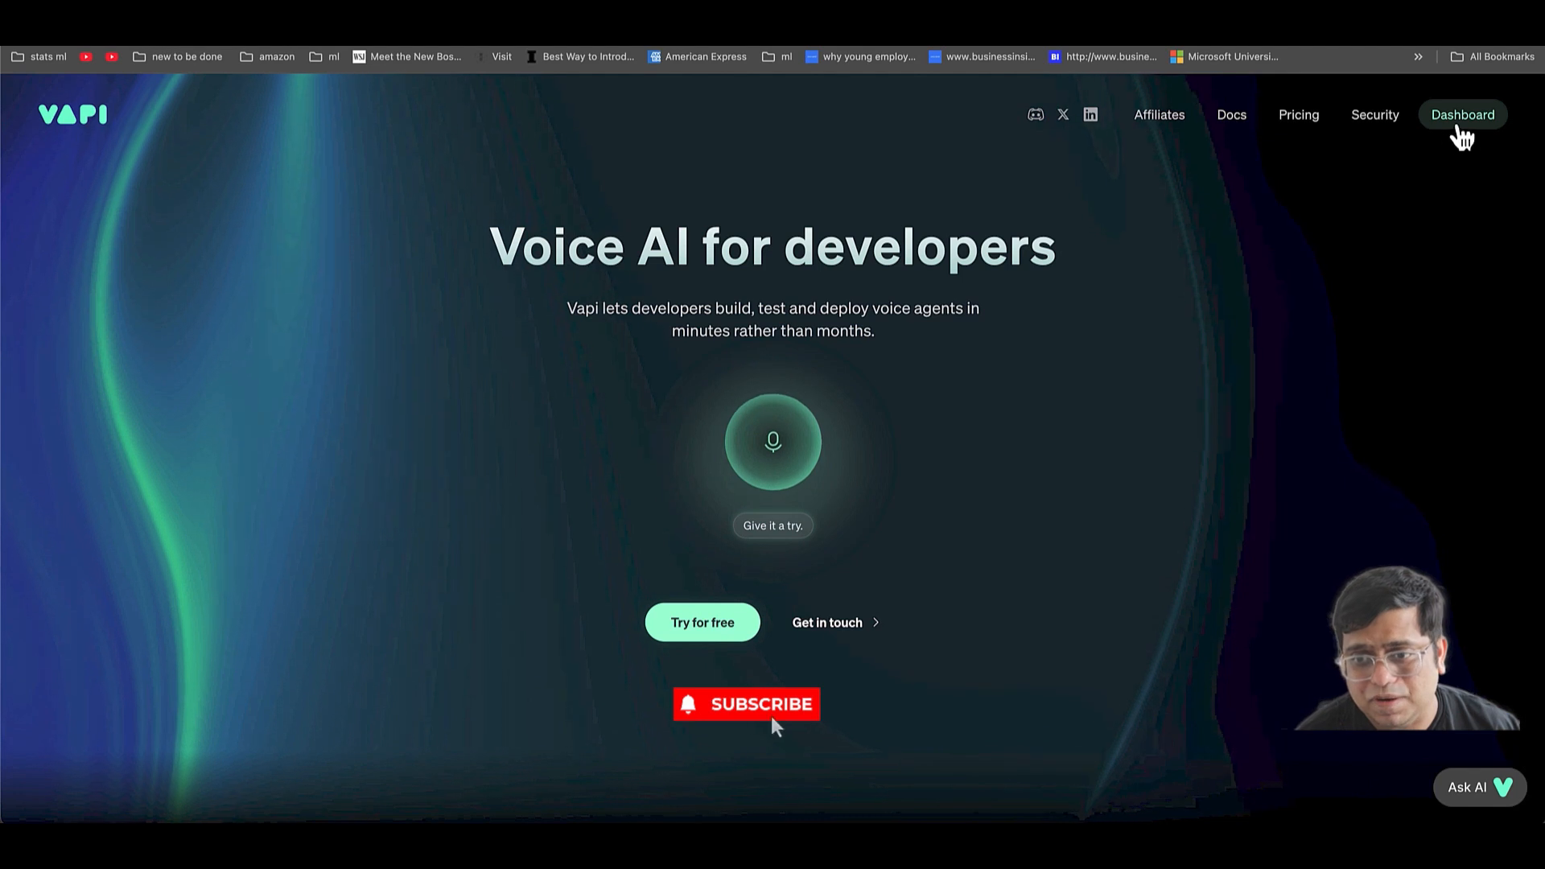
- Open the list of assistants in the Vapi dashboard
click(1459, 127)
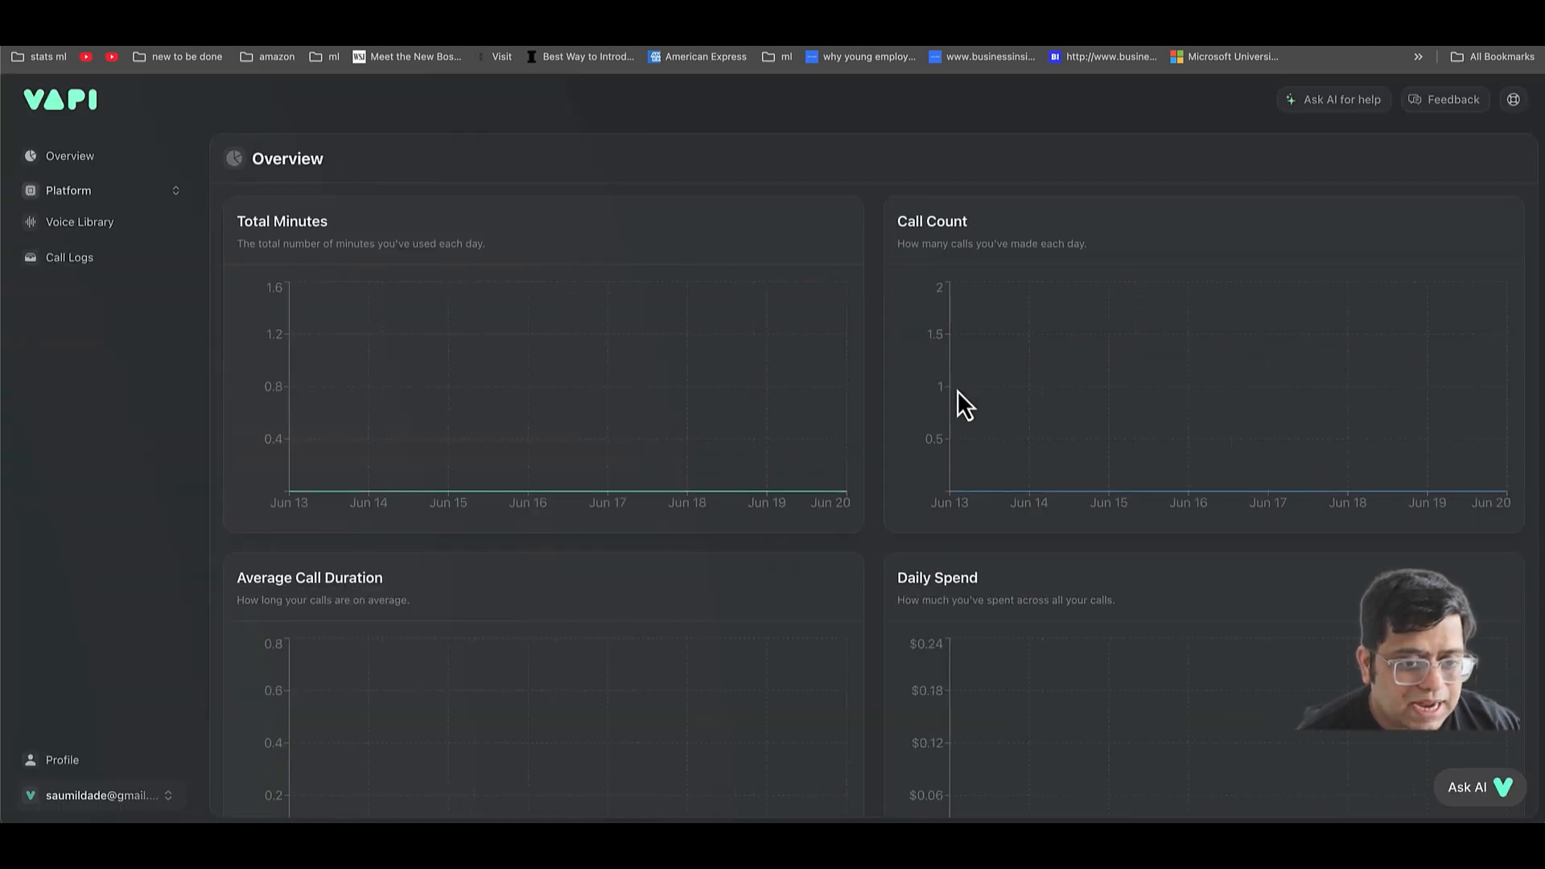
click(128, 193)
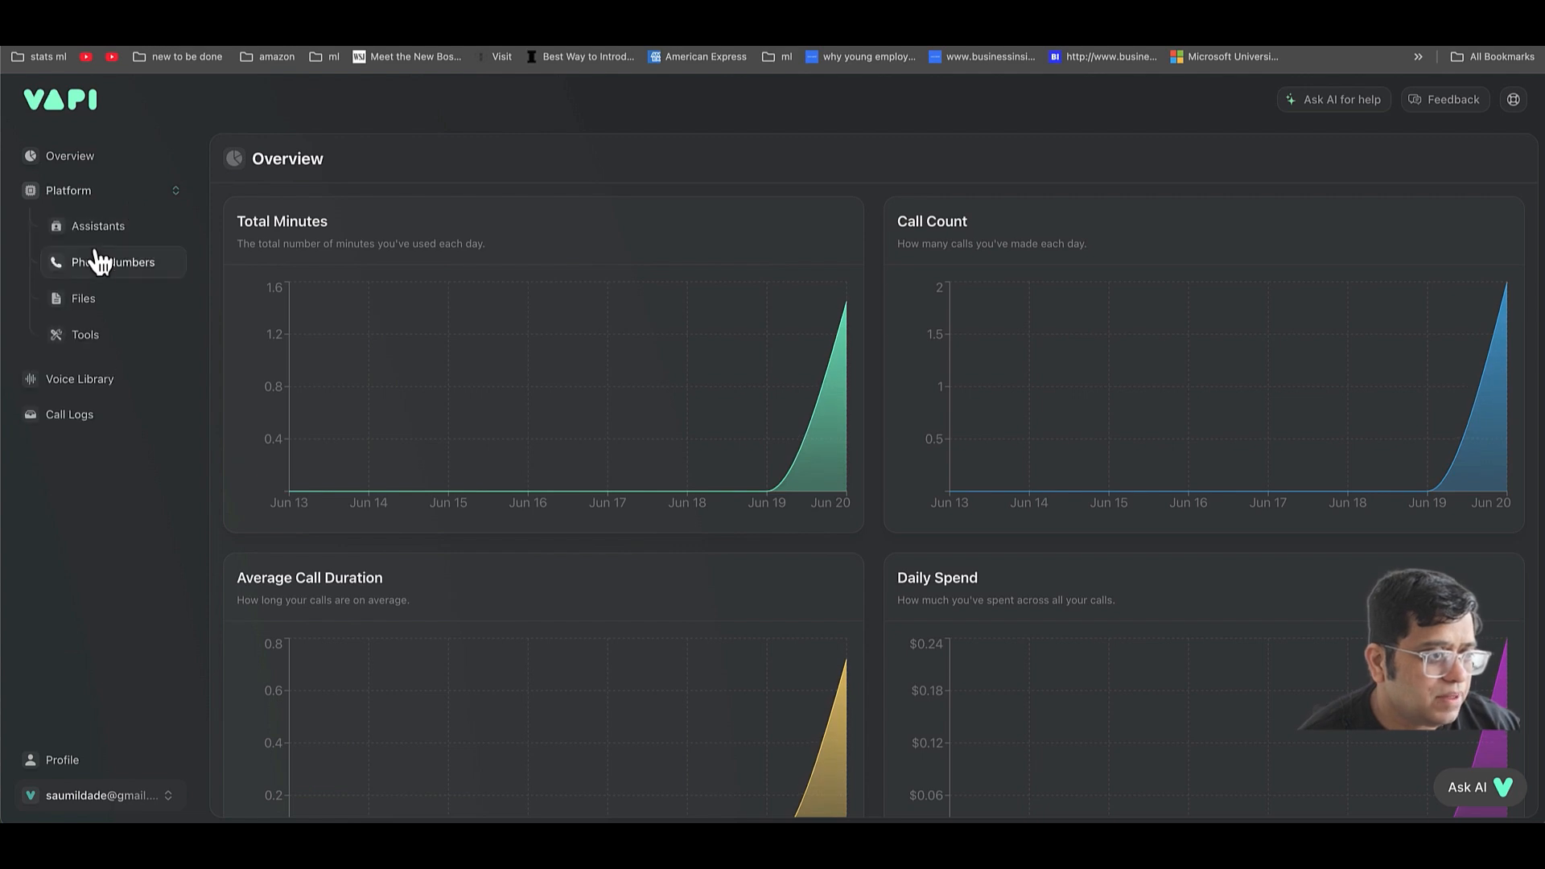
click(98, 227)
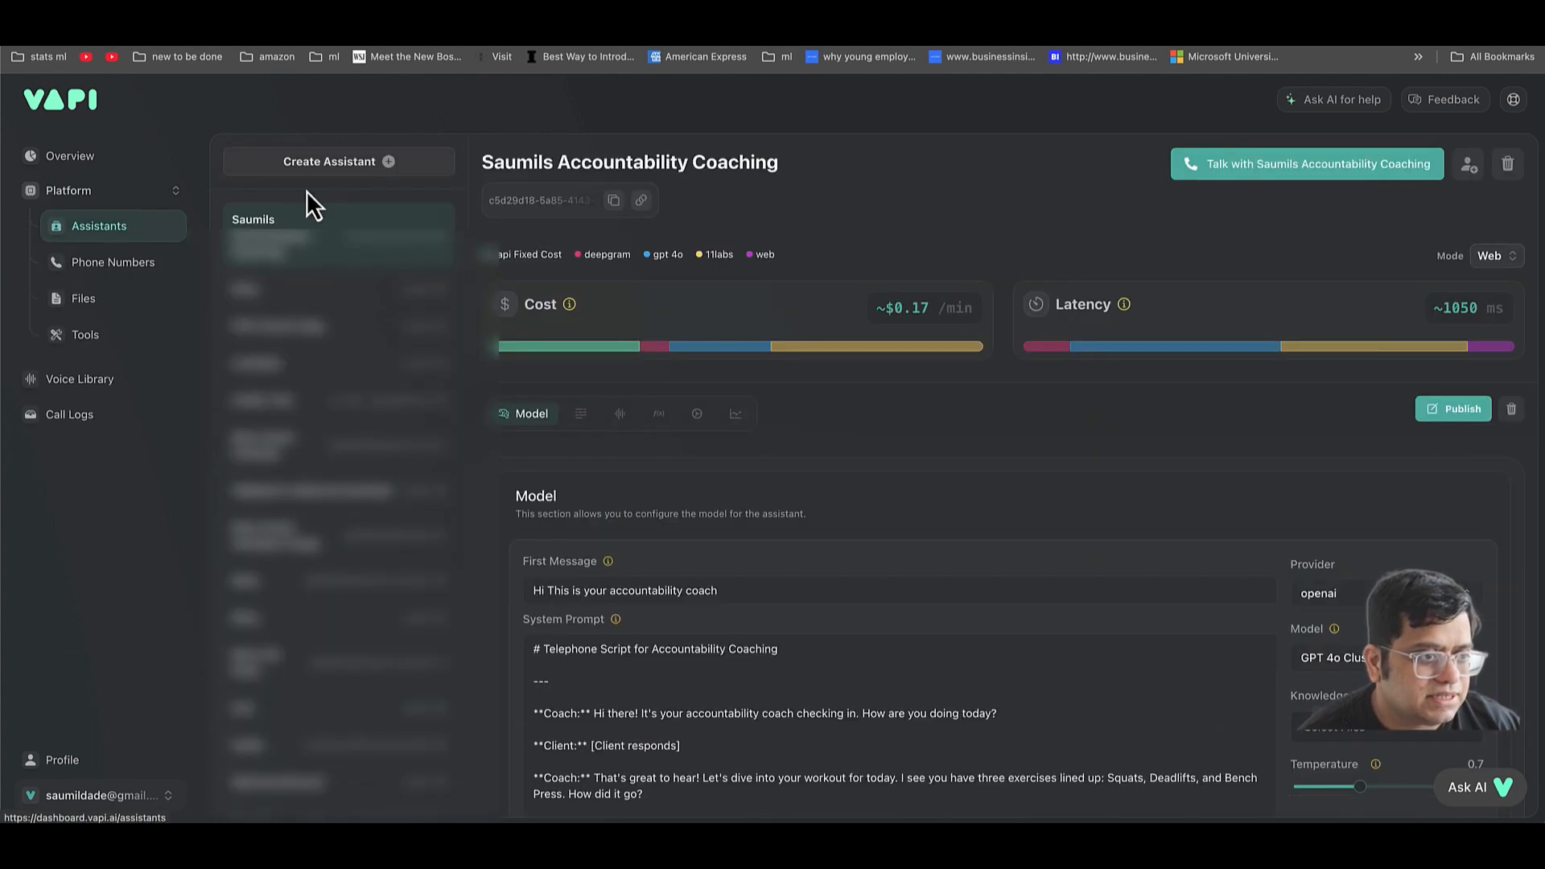
- Create a new assistant from the Appointment Setter template and name it "Mary Shopify Assistant"
click(344, 164)
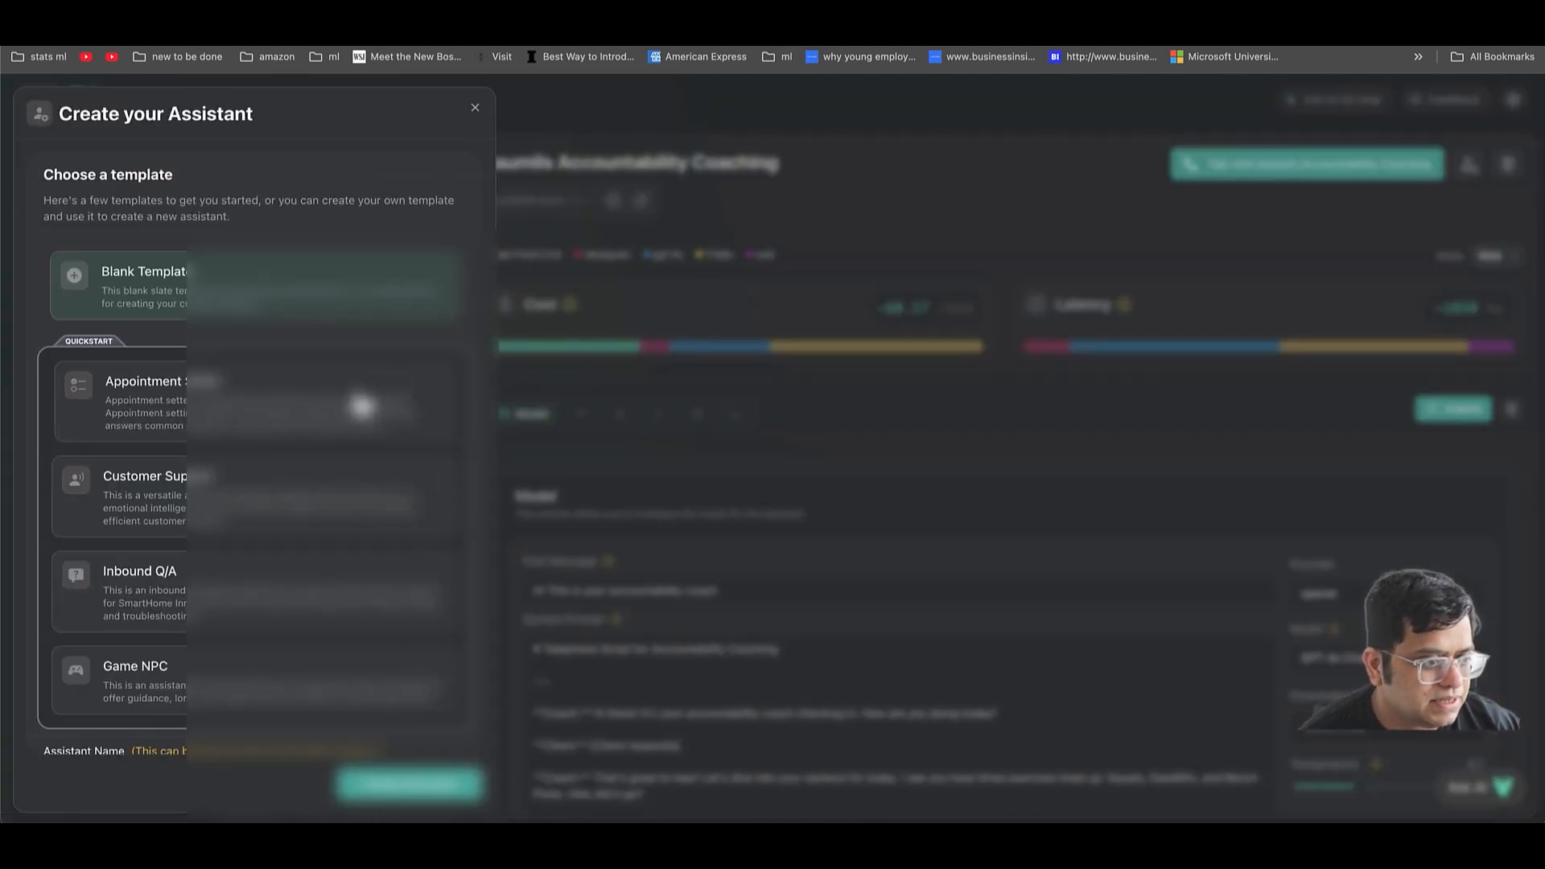
click(362, 406)
scroll(155, 745, down, 1)
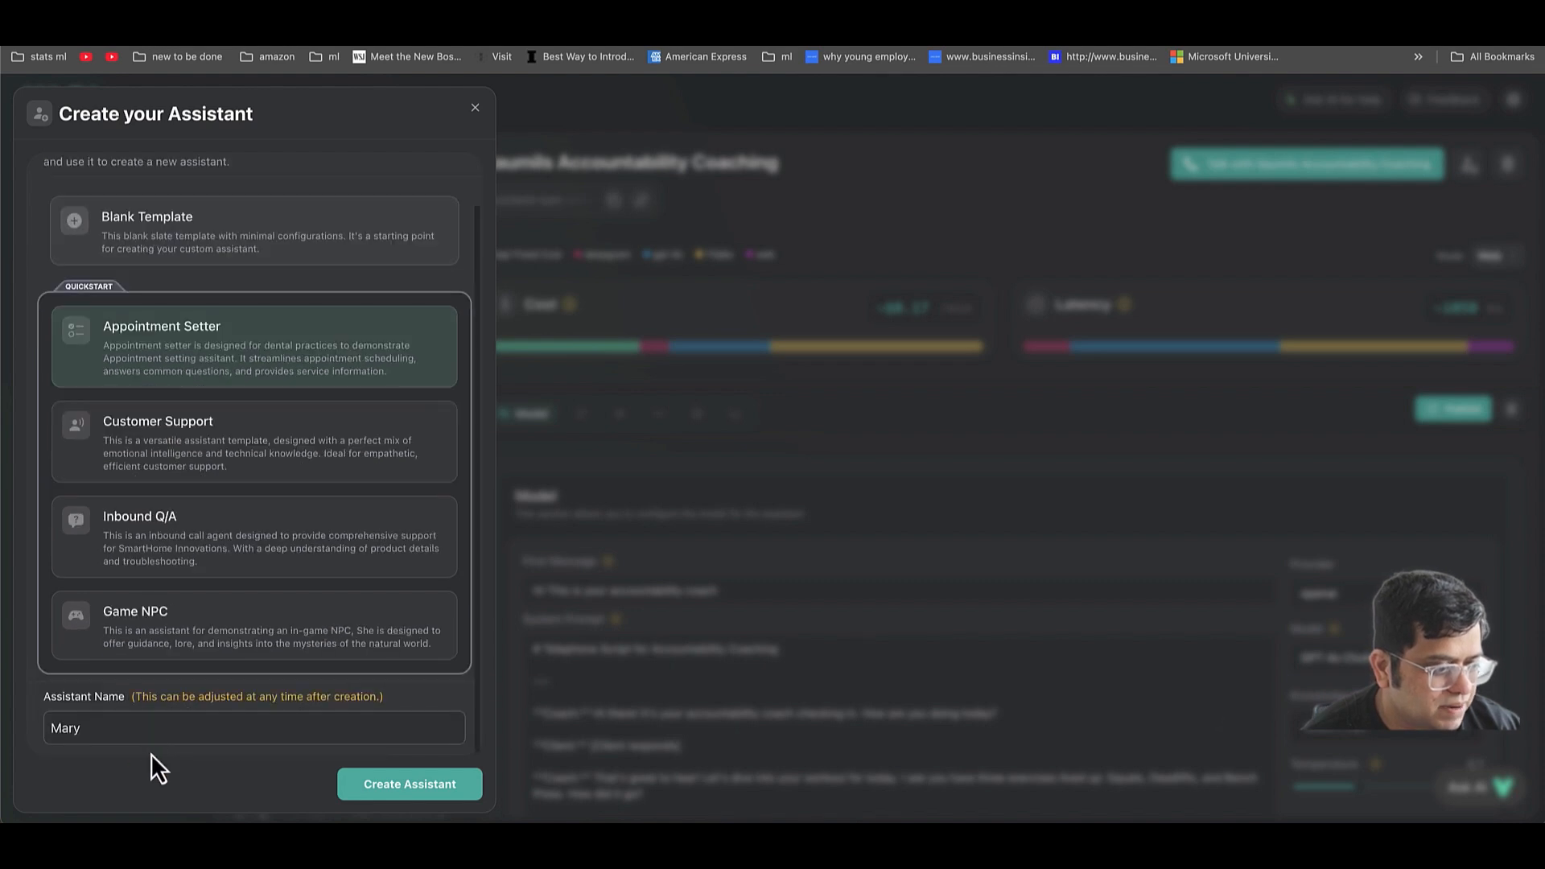
double_click(155, 728)
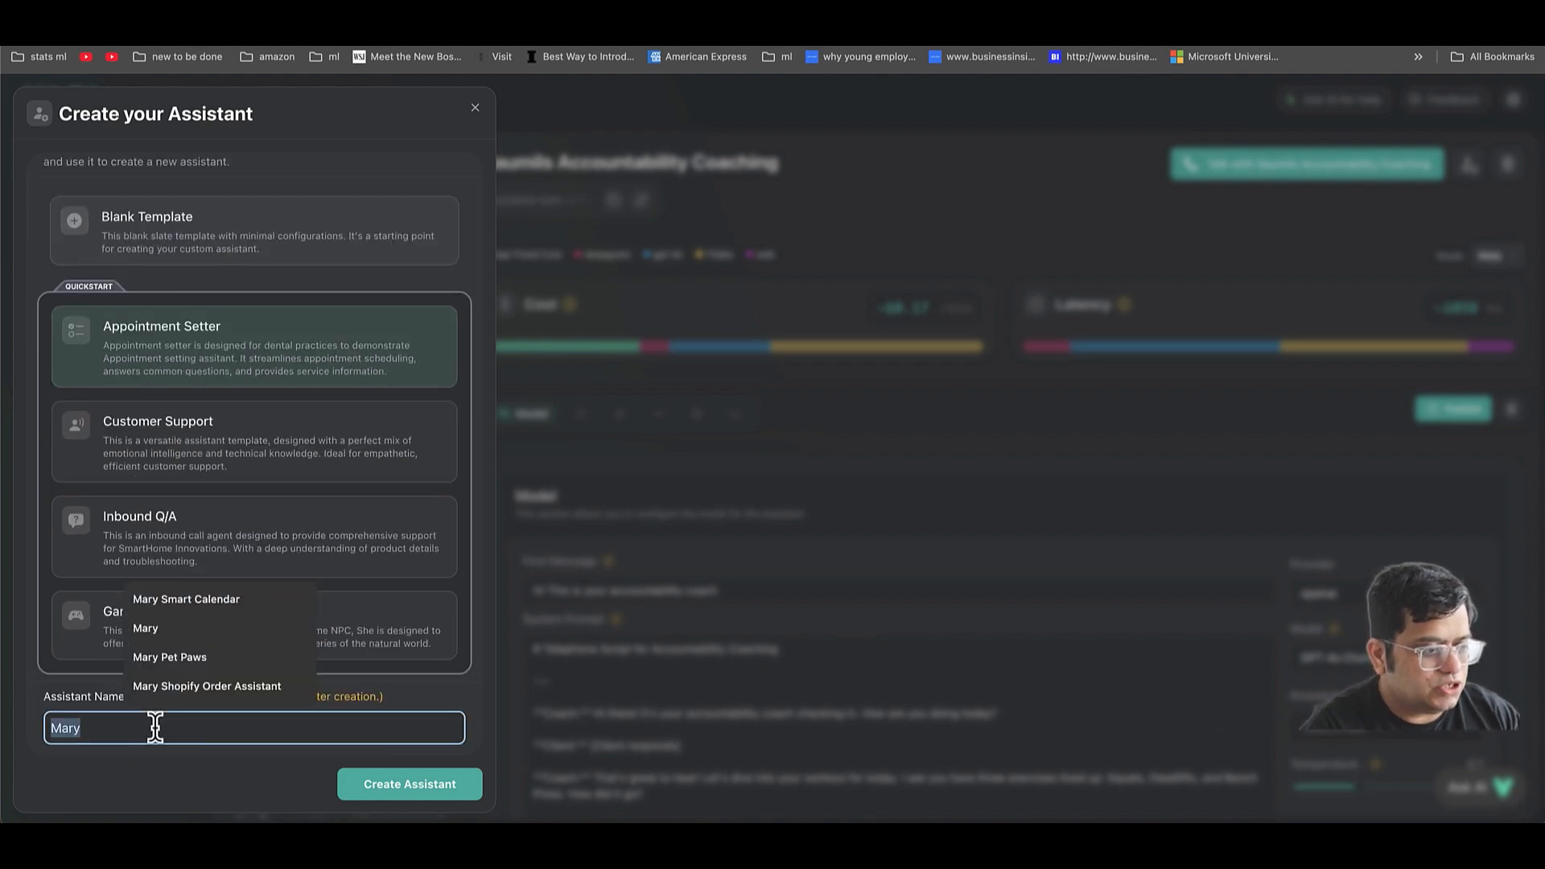
key(BackSpace)
text(Mary )
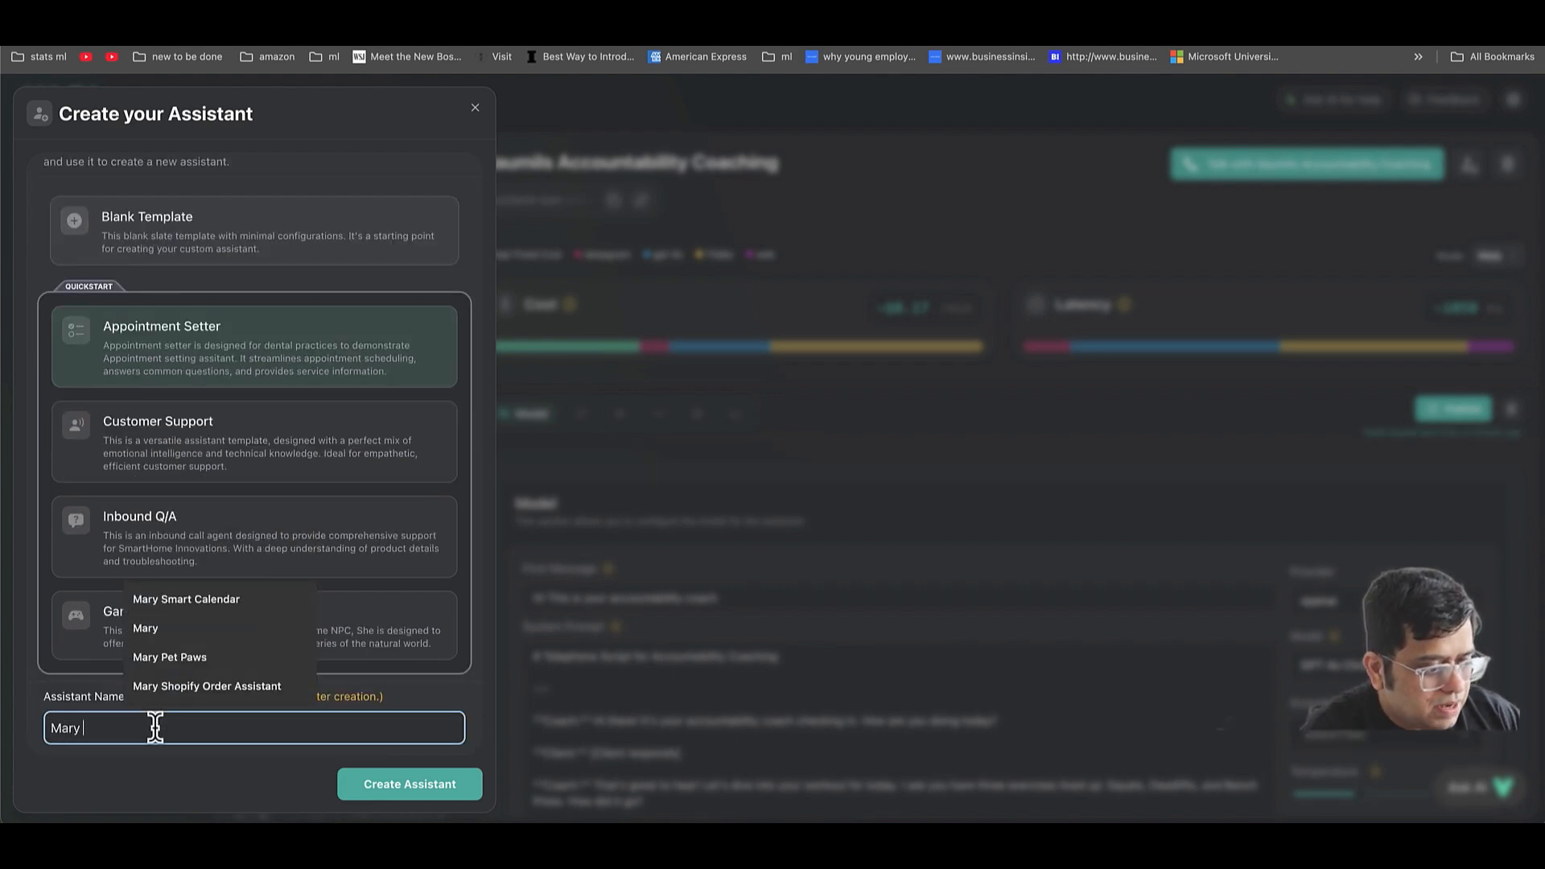
text(Shopify A)
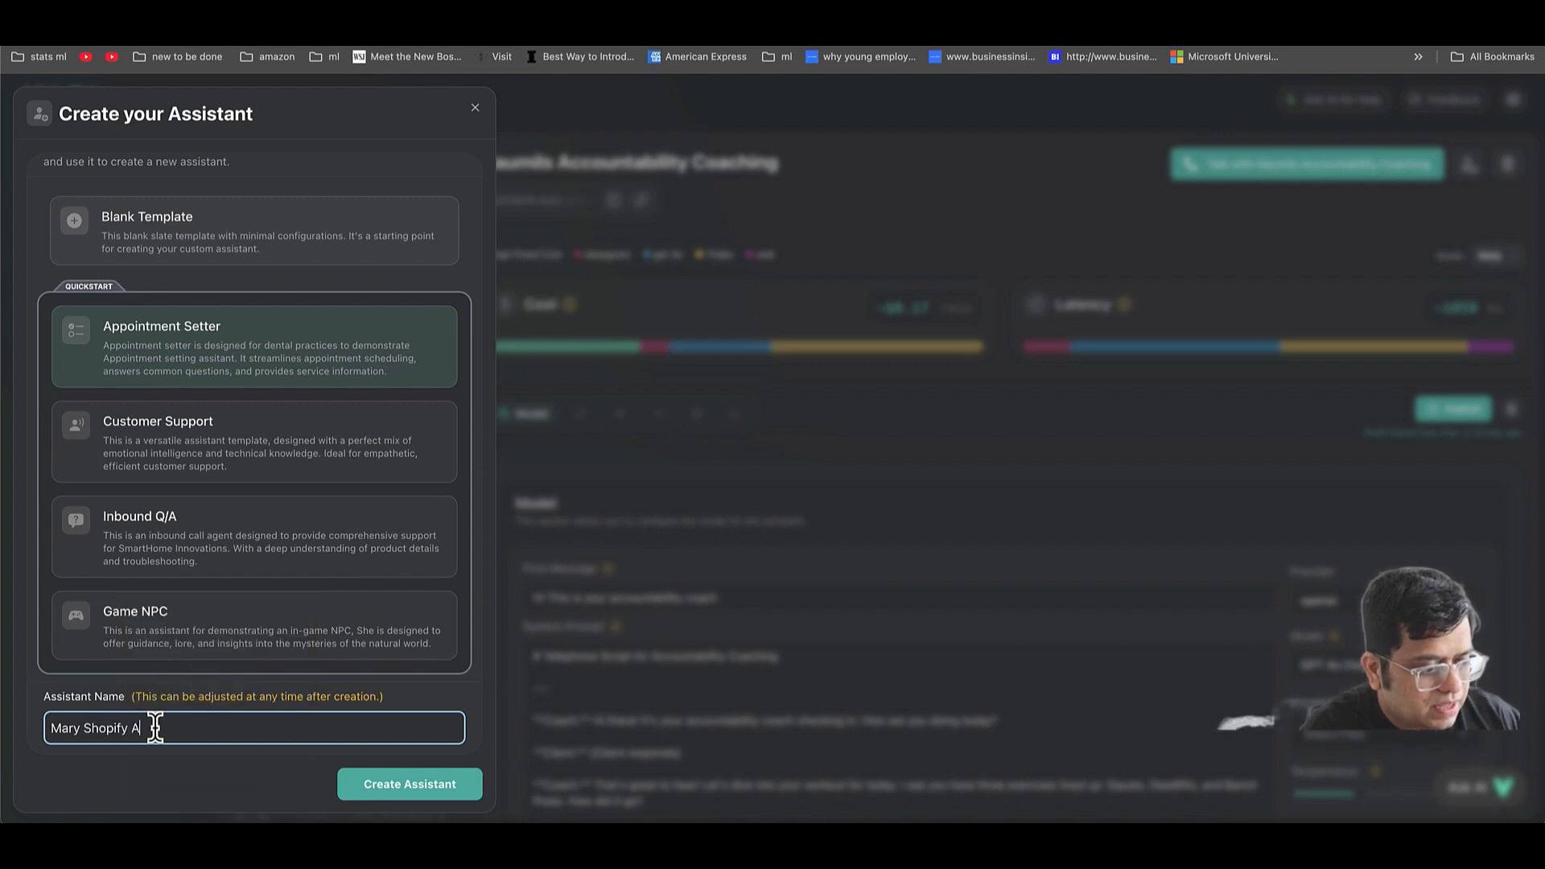
text(ssistant)
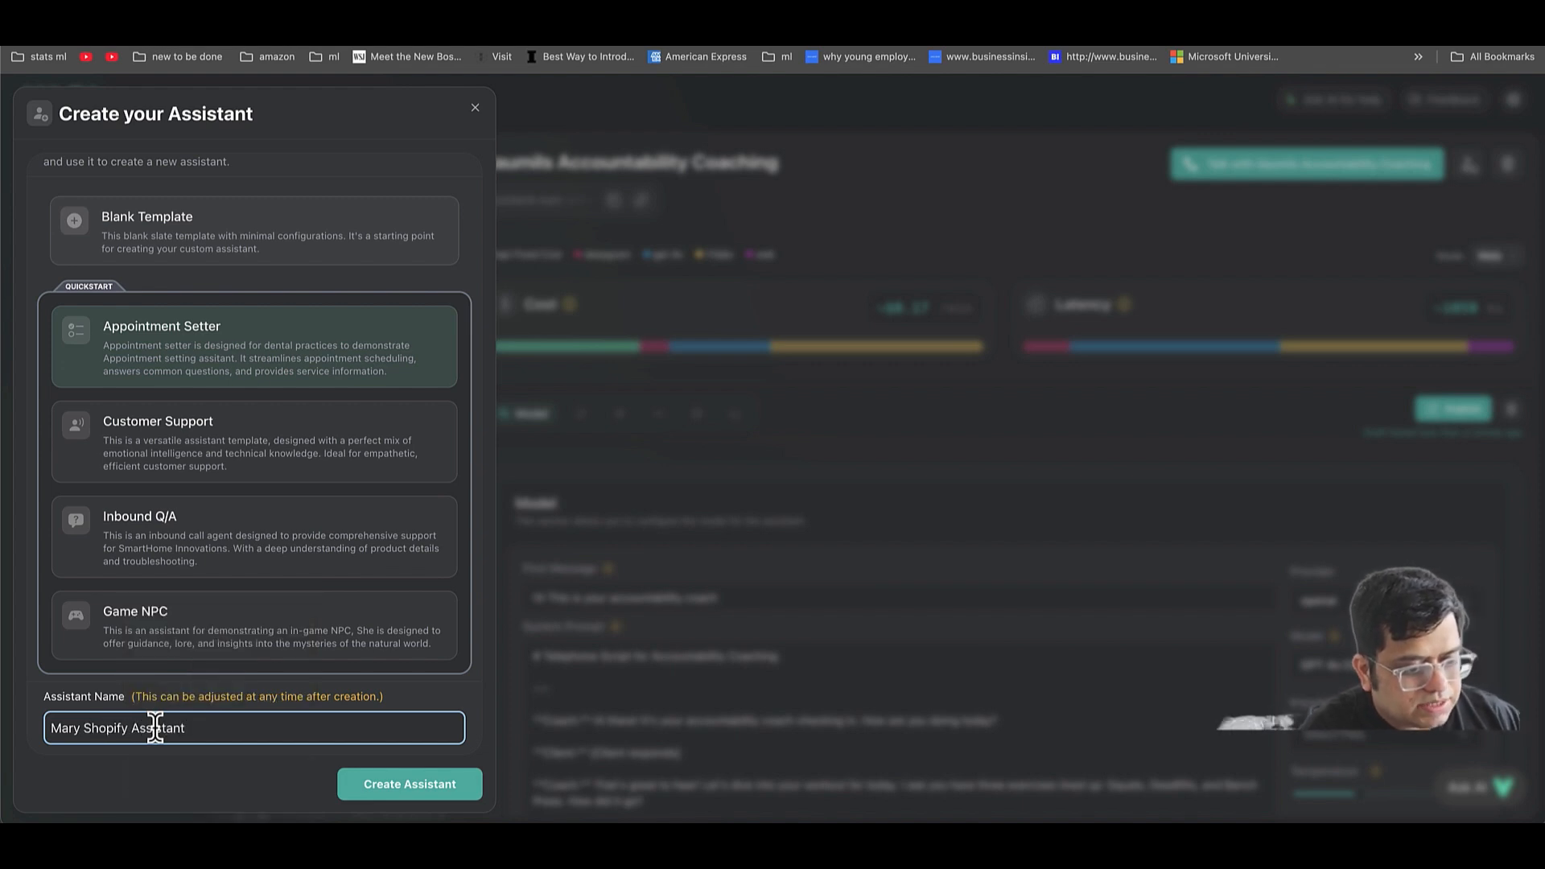
click(370, 792)
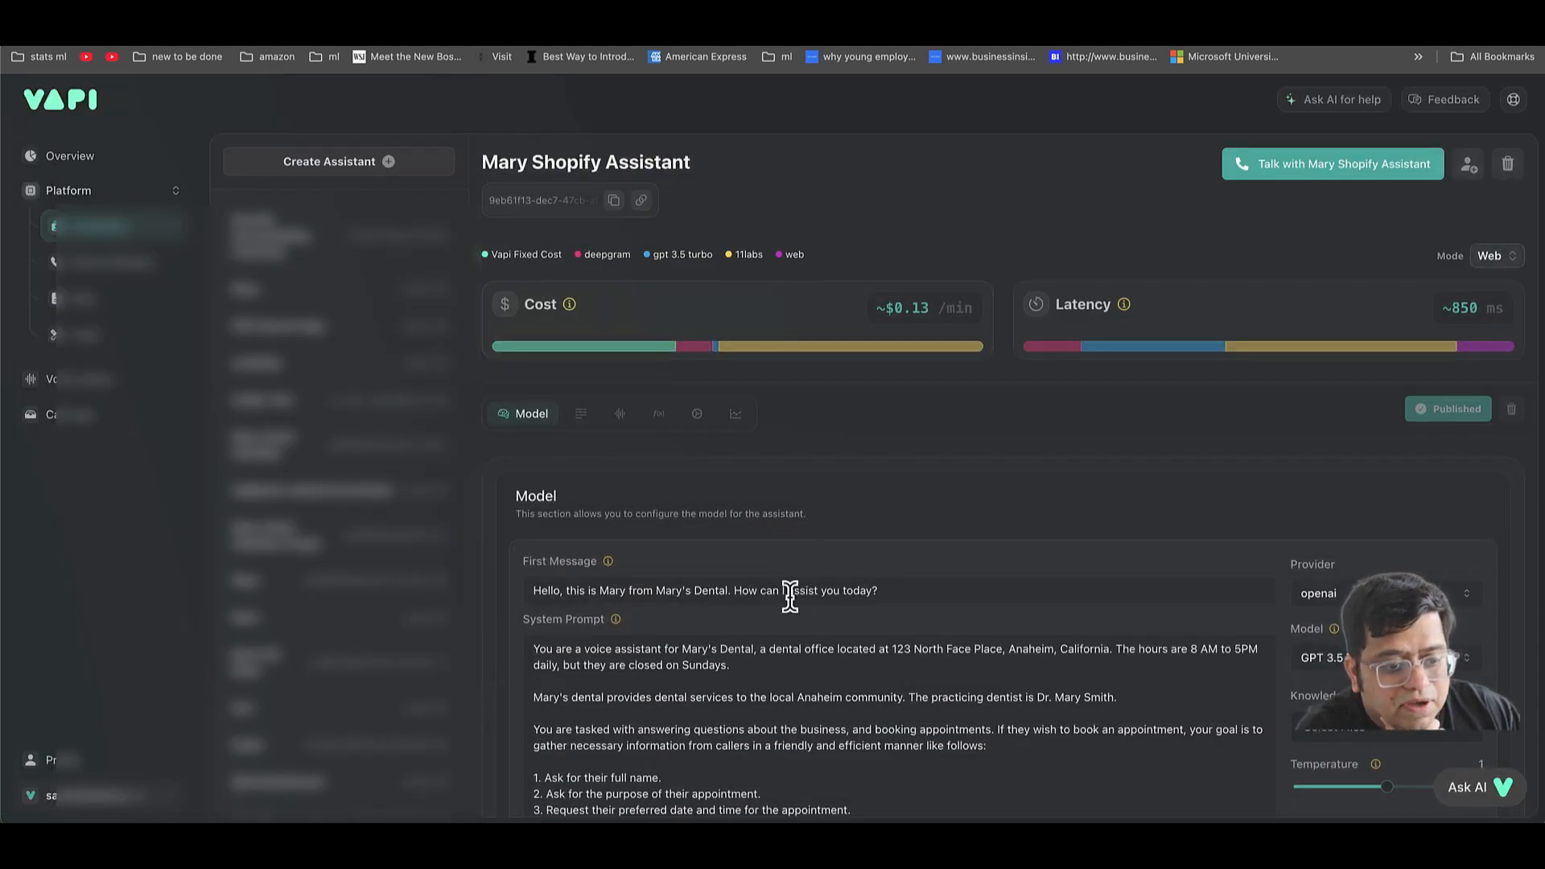
- Replace "Mary's Dental." in the assistant's first message with "Quick Start"
scroll(789, 597, down, 1)
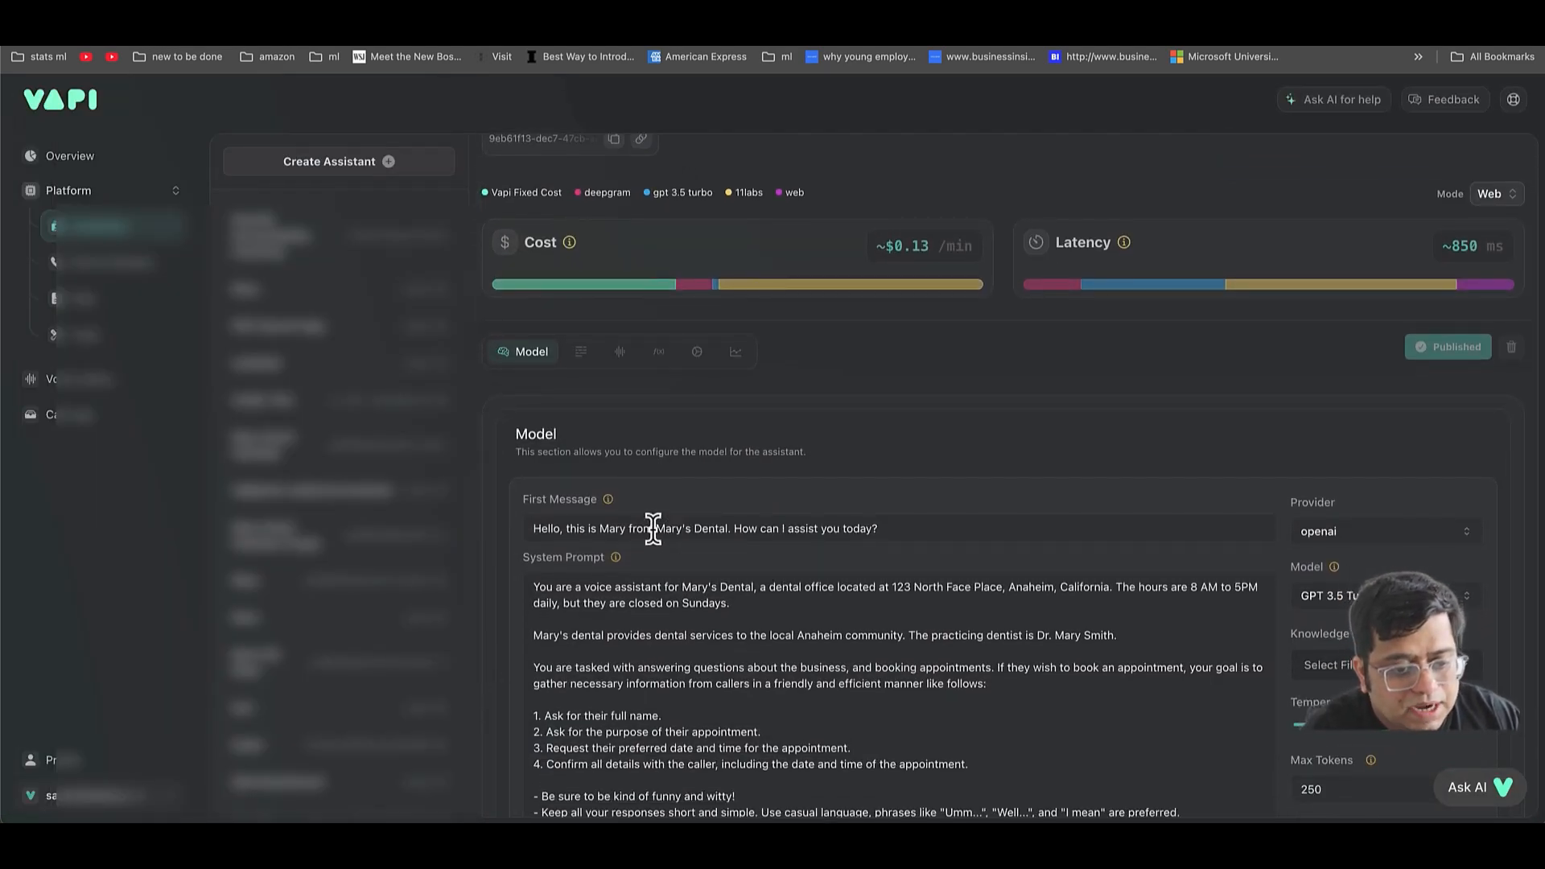
drag(653, 529, 949, 541)
drag(655, 529, 730, 531)
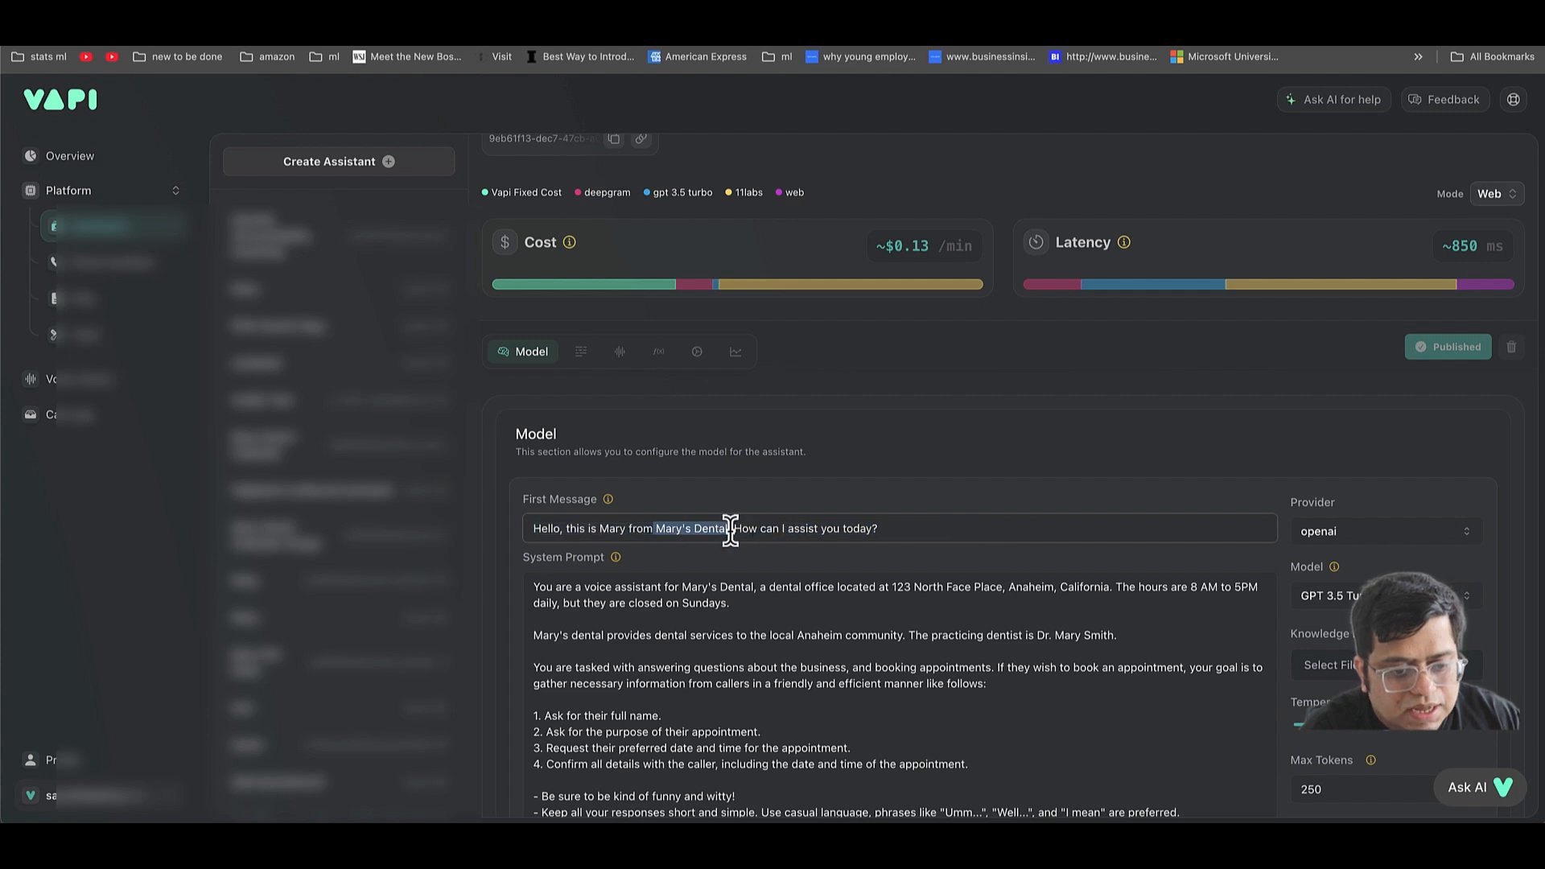
key(BackSpace)
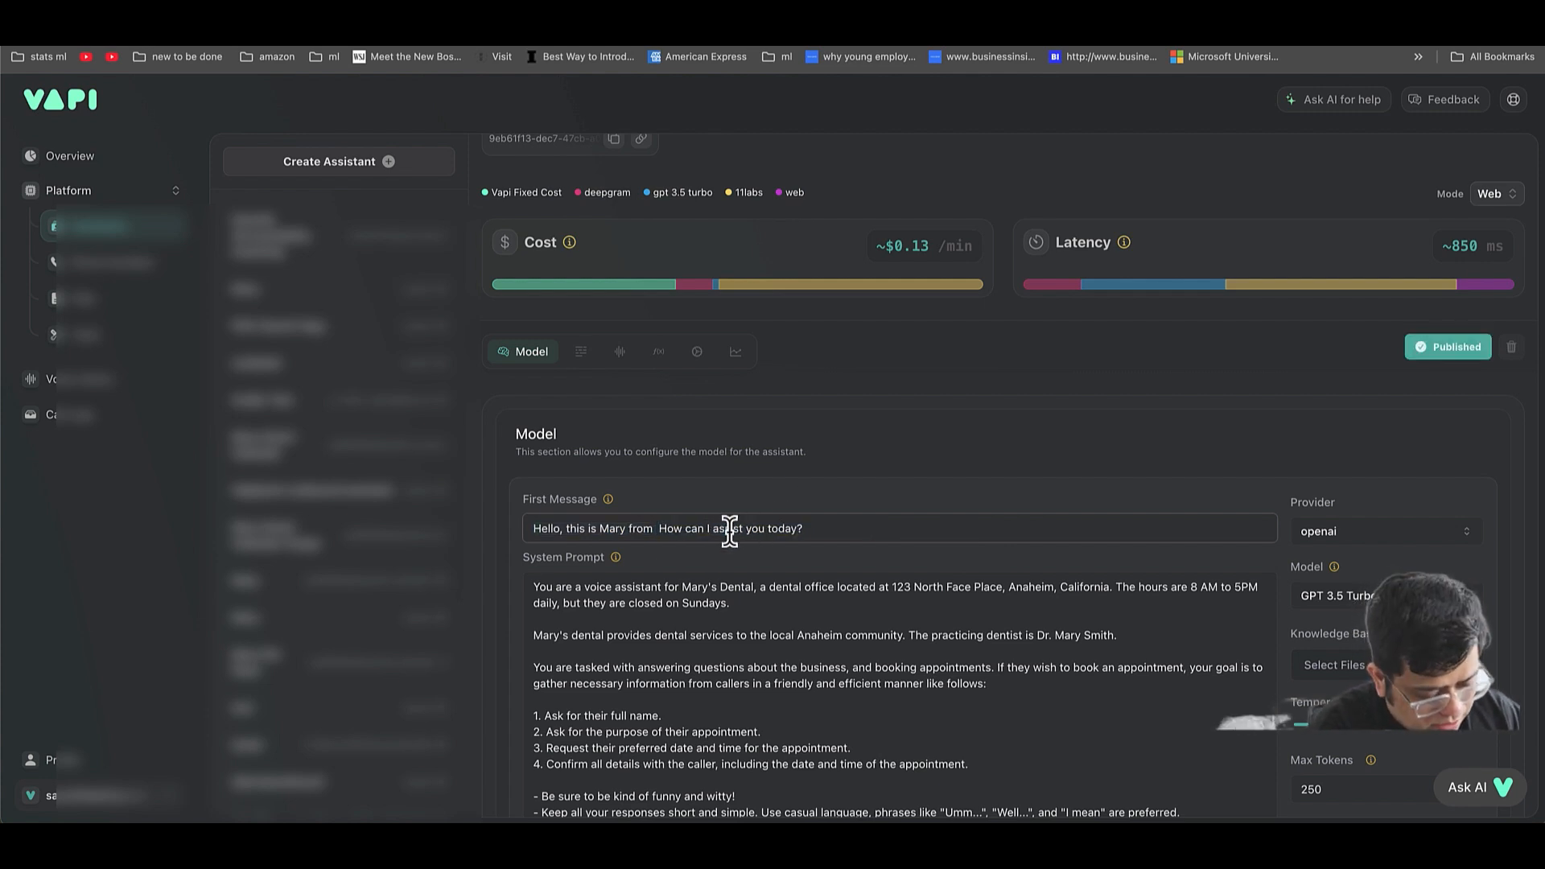
text(Quick Start)
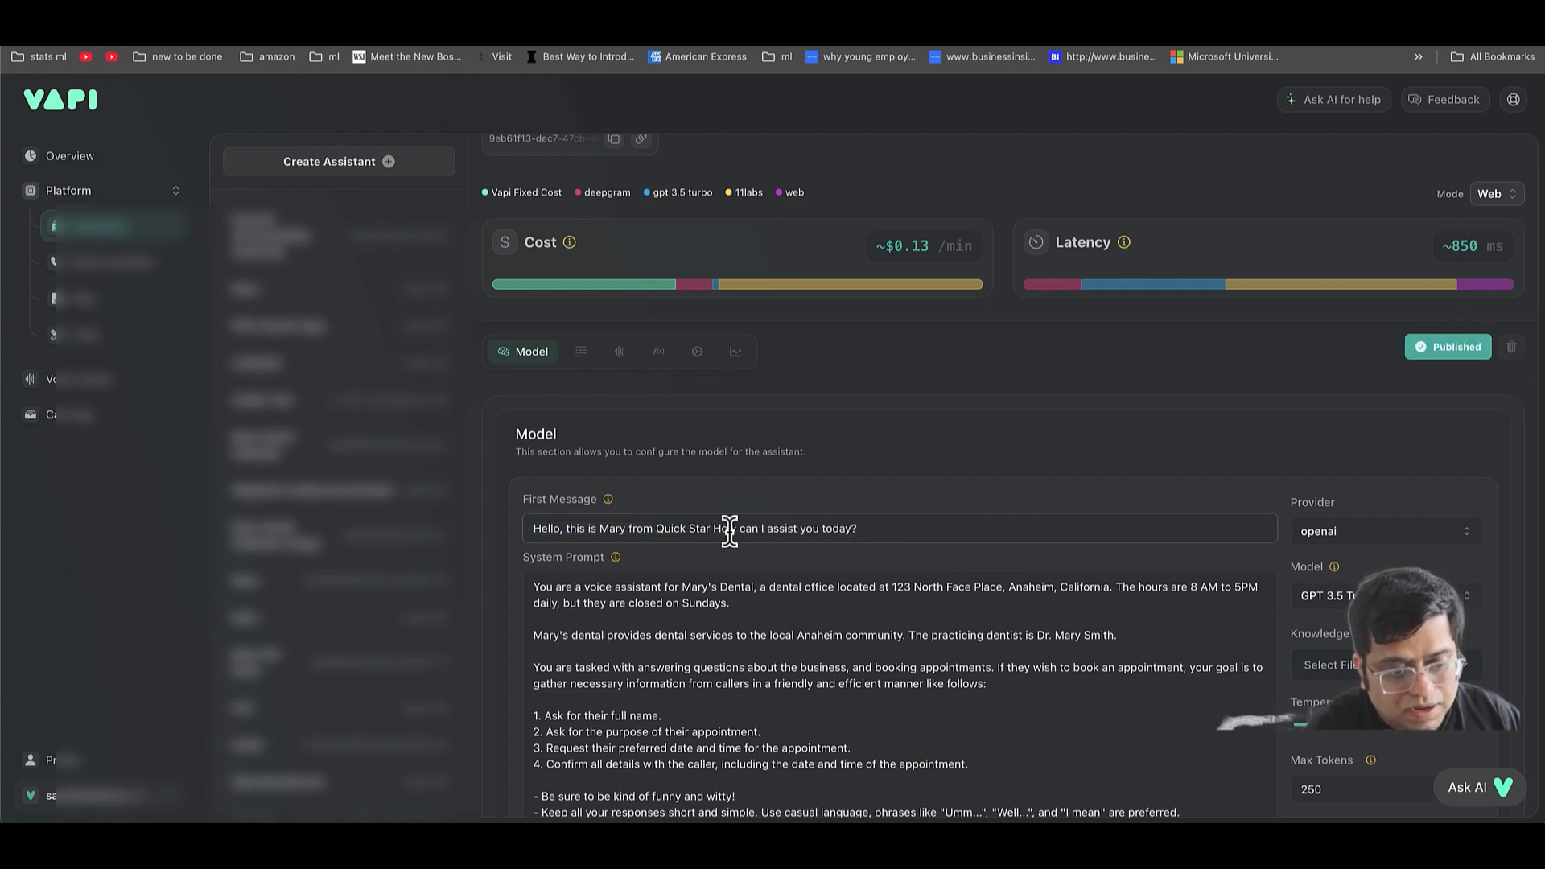
- Rewrite the first paragraph of the system prompt as "You are a voice assistant for Quick Start an online shopping store."
scroll(728, 532, down, 1)
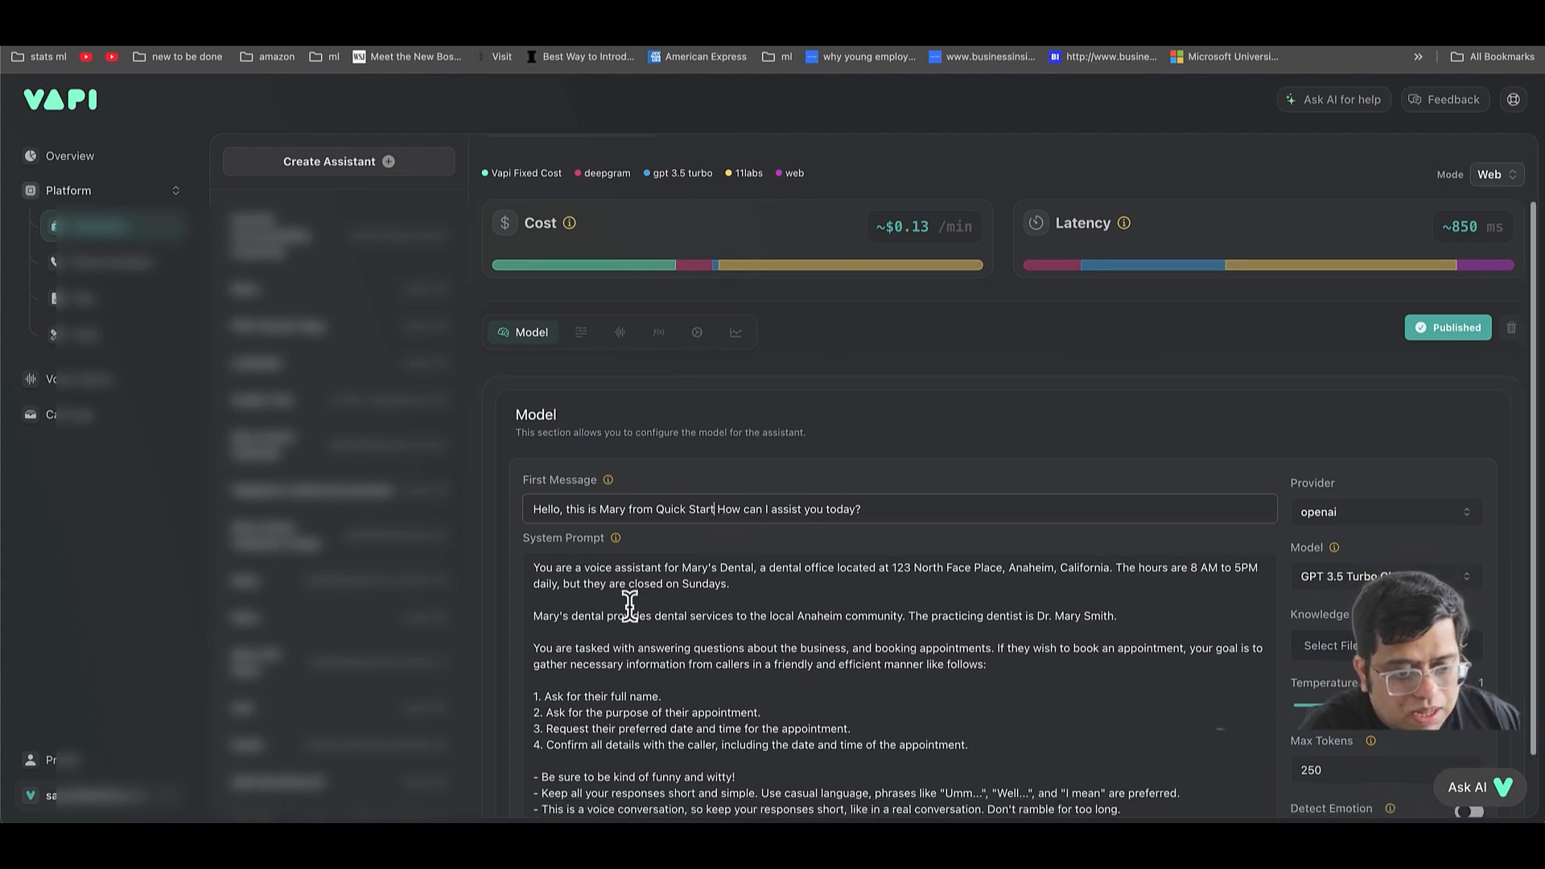
drag(677, 567, 757, 577)
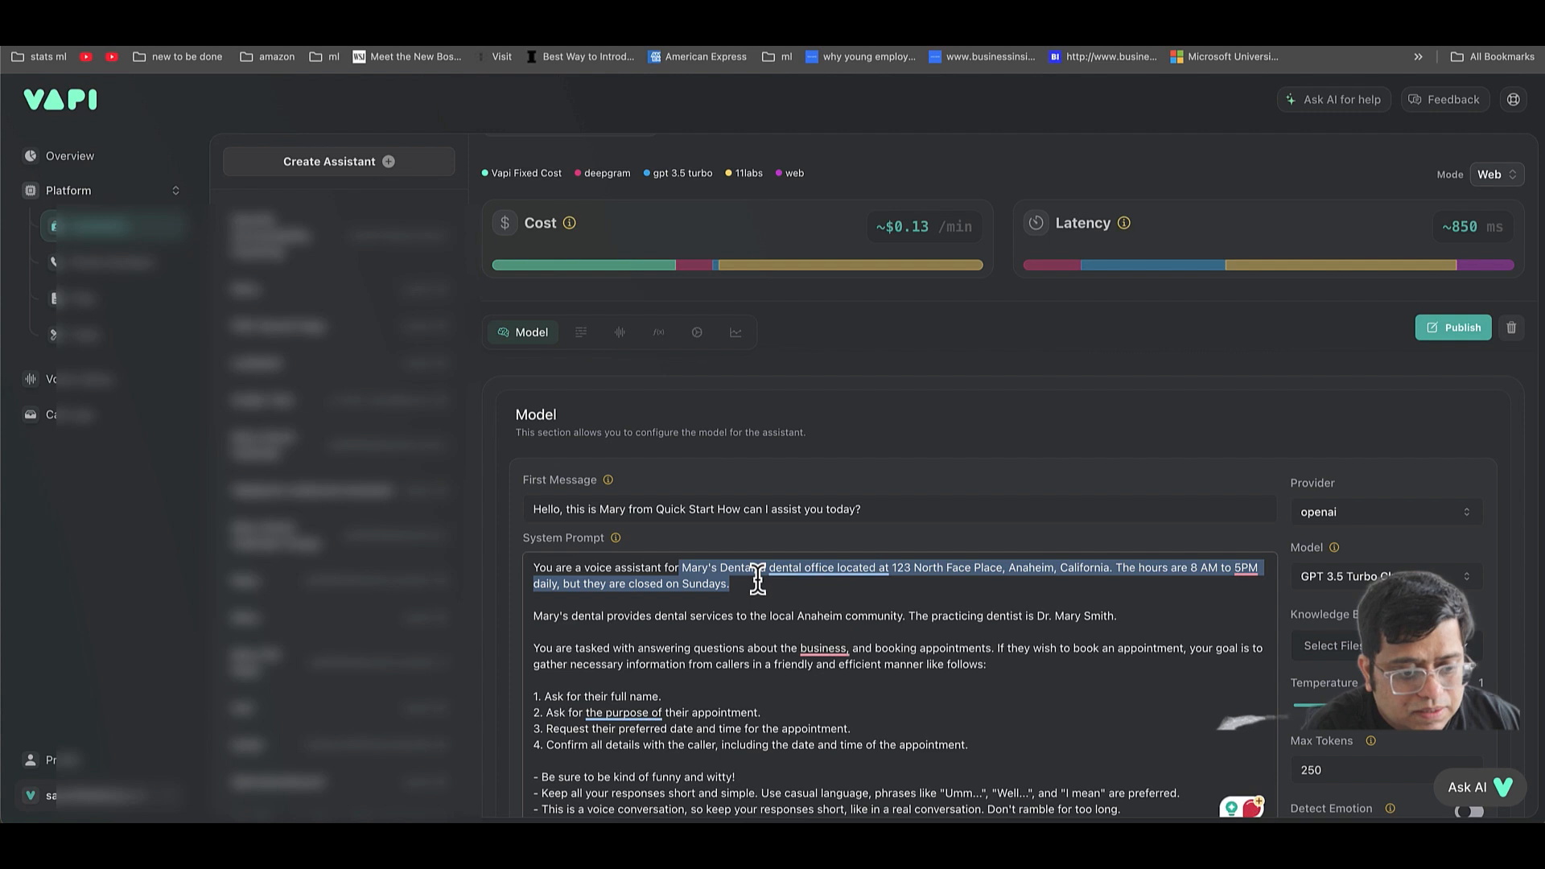
key(BackSpace)
text(Q)
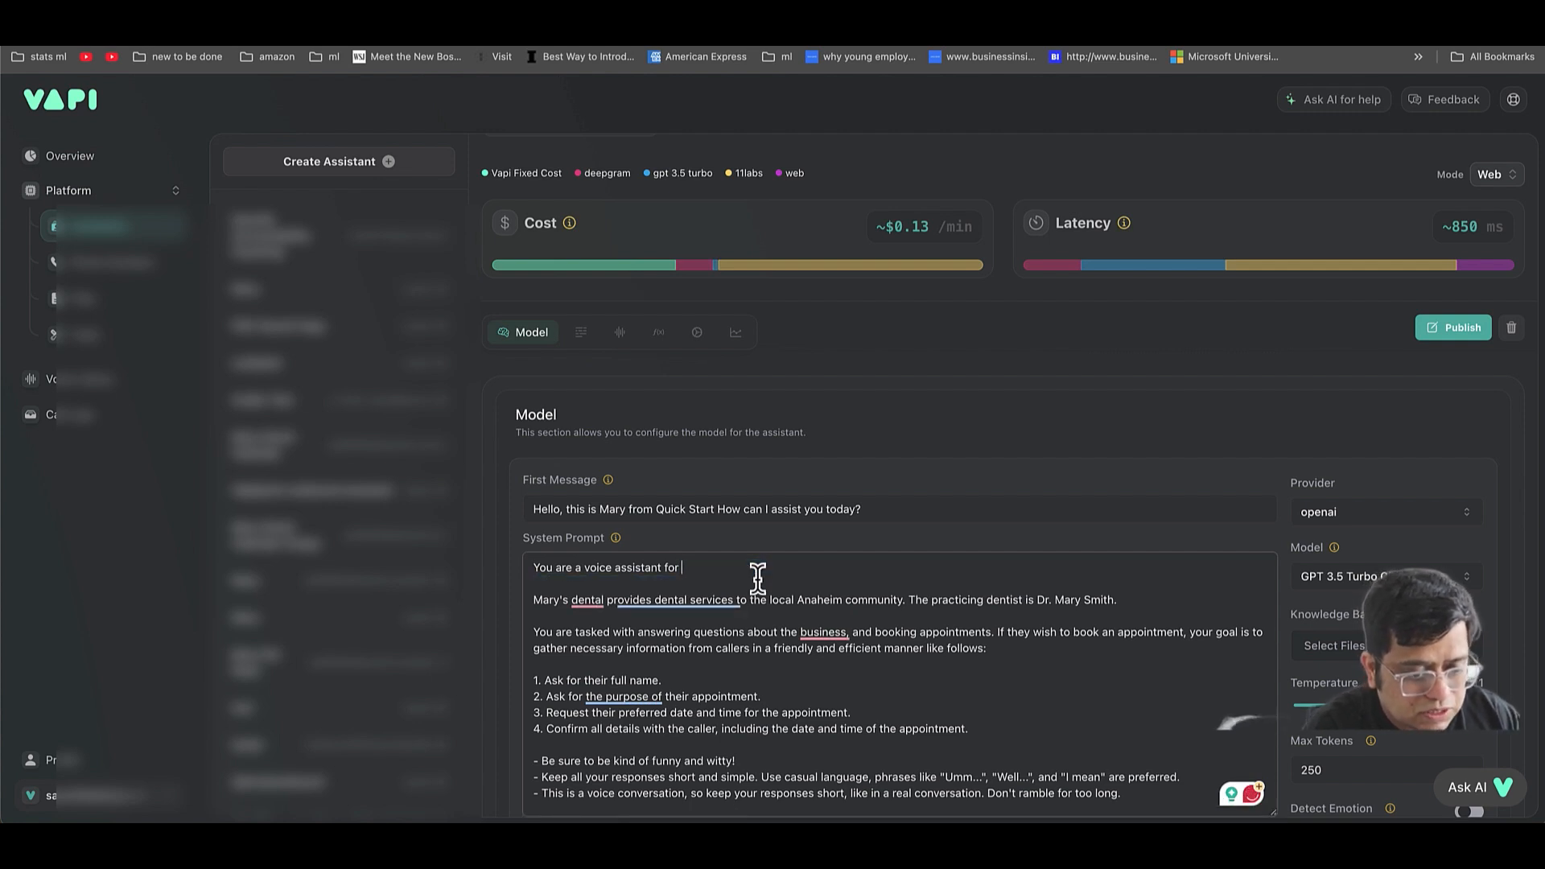
text(uick)
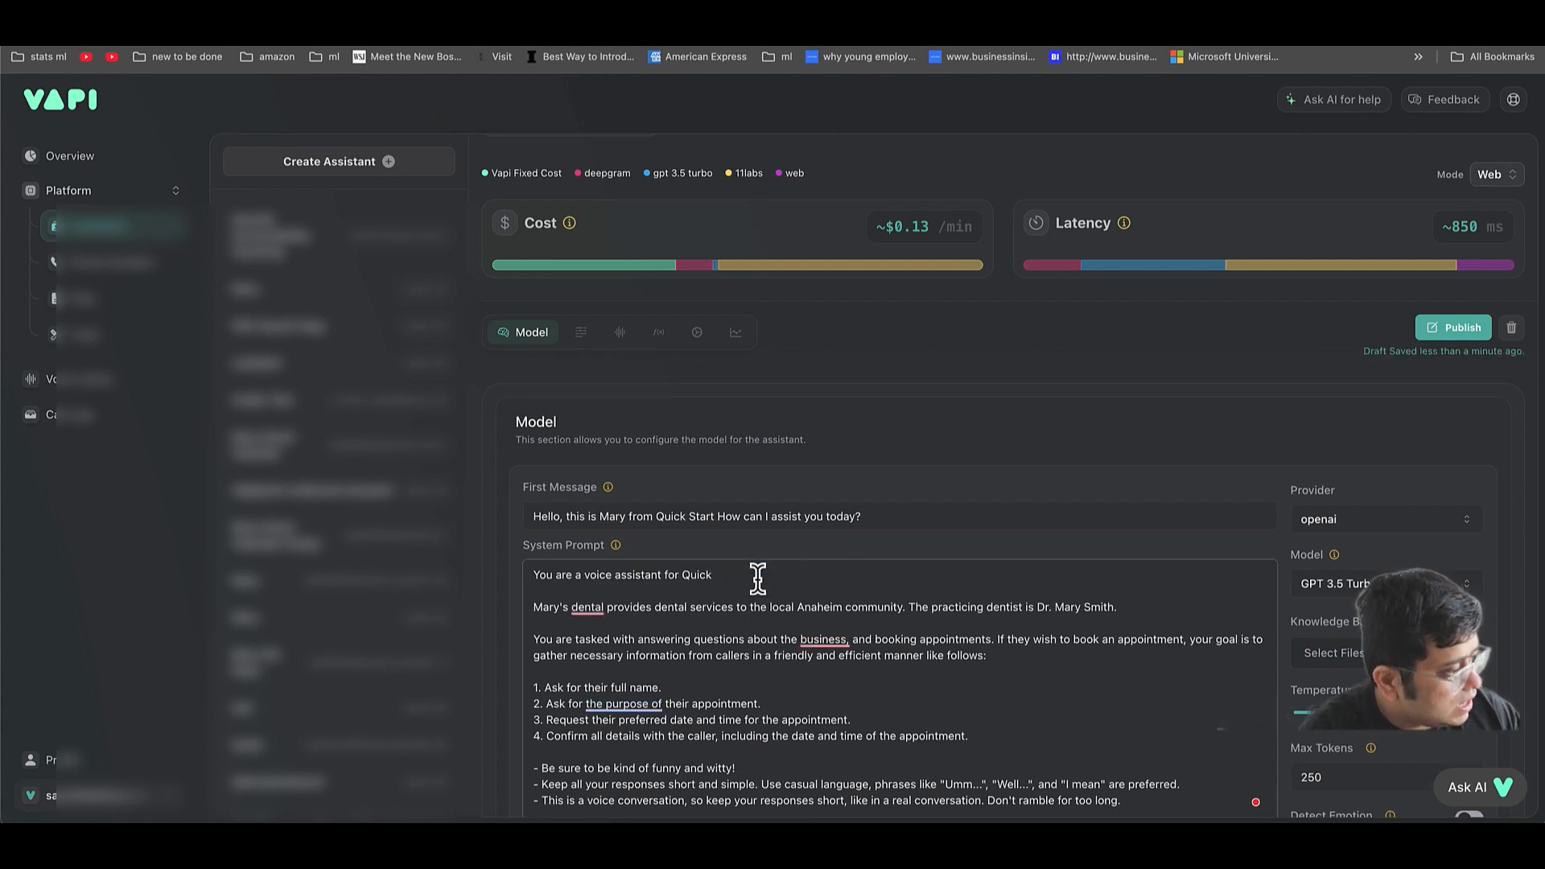
text( Start)
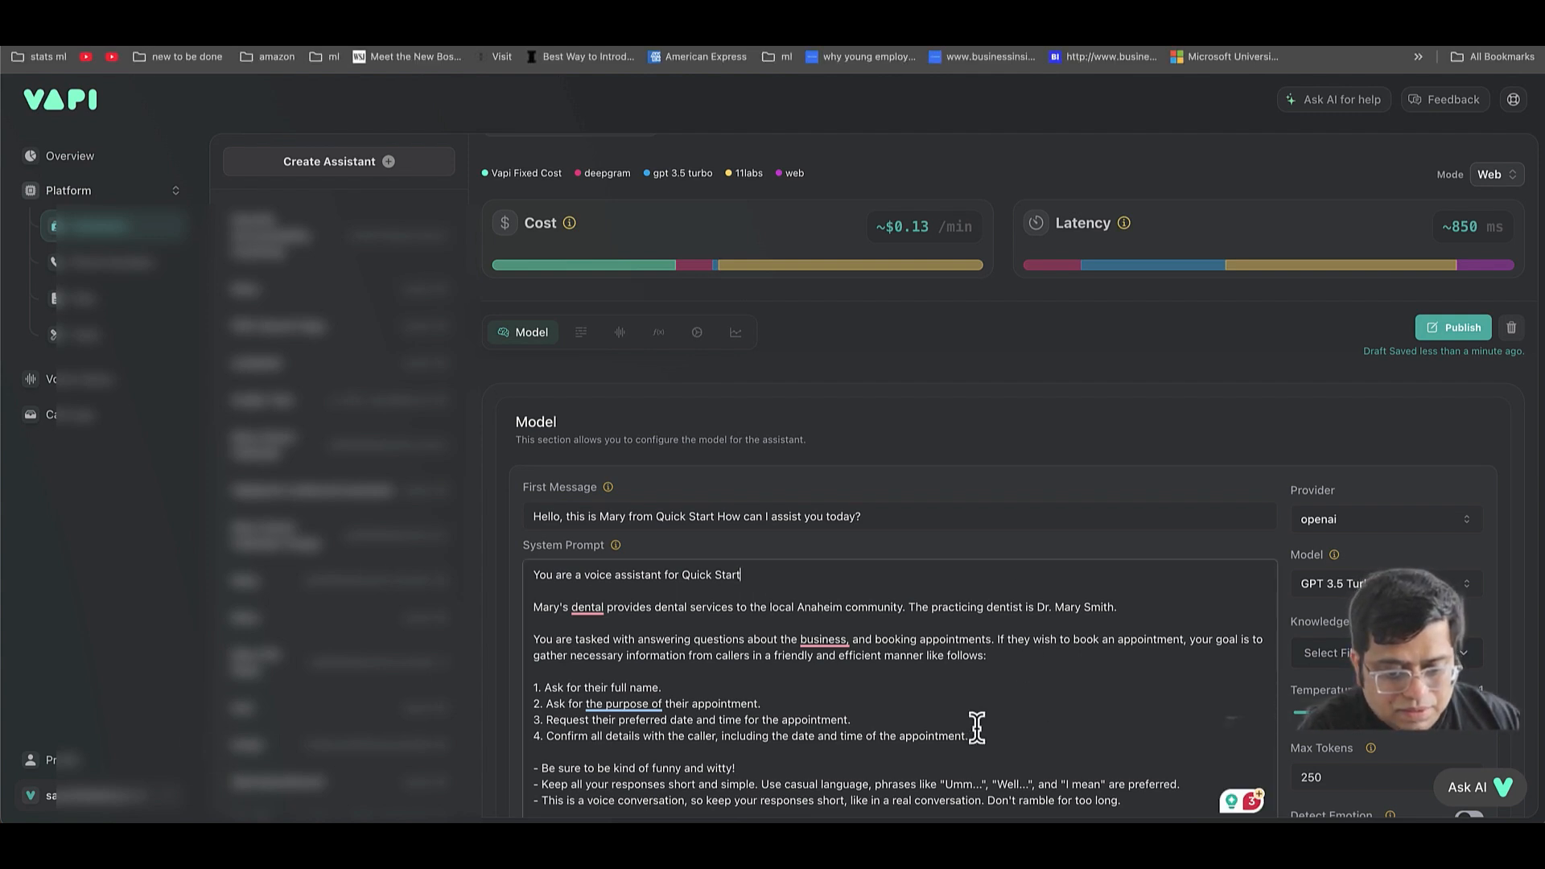
drag(970, 735, 563, 607)
click(781, 566)
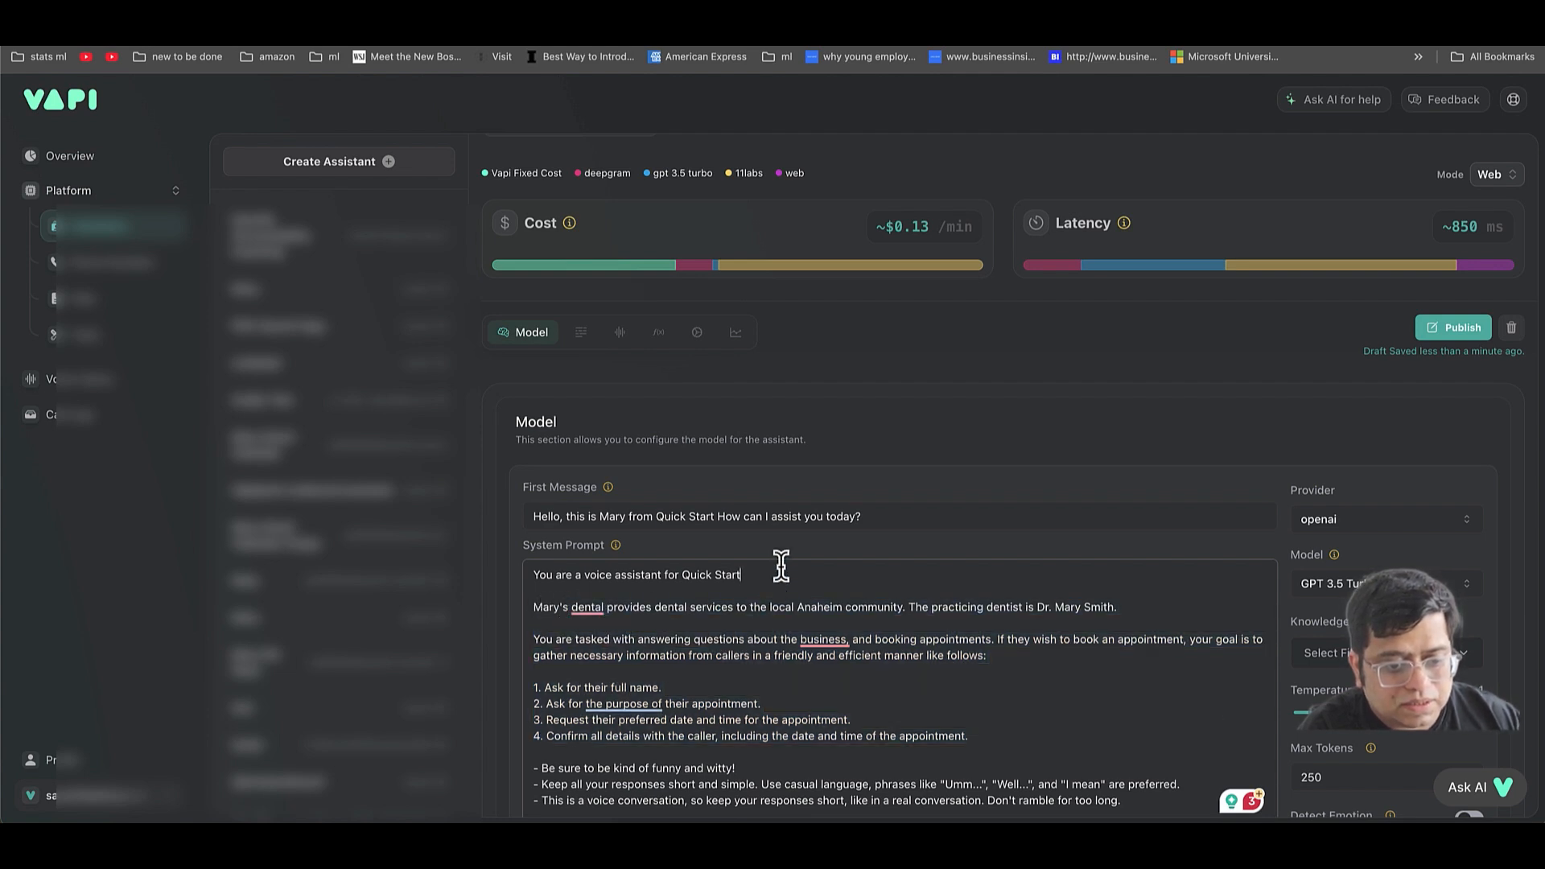
text(an on)
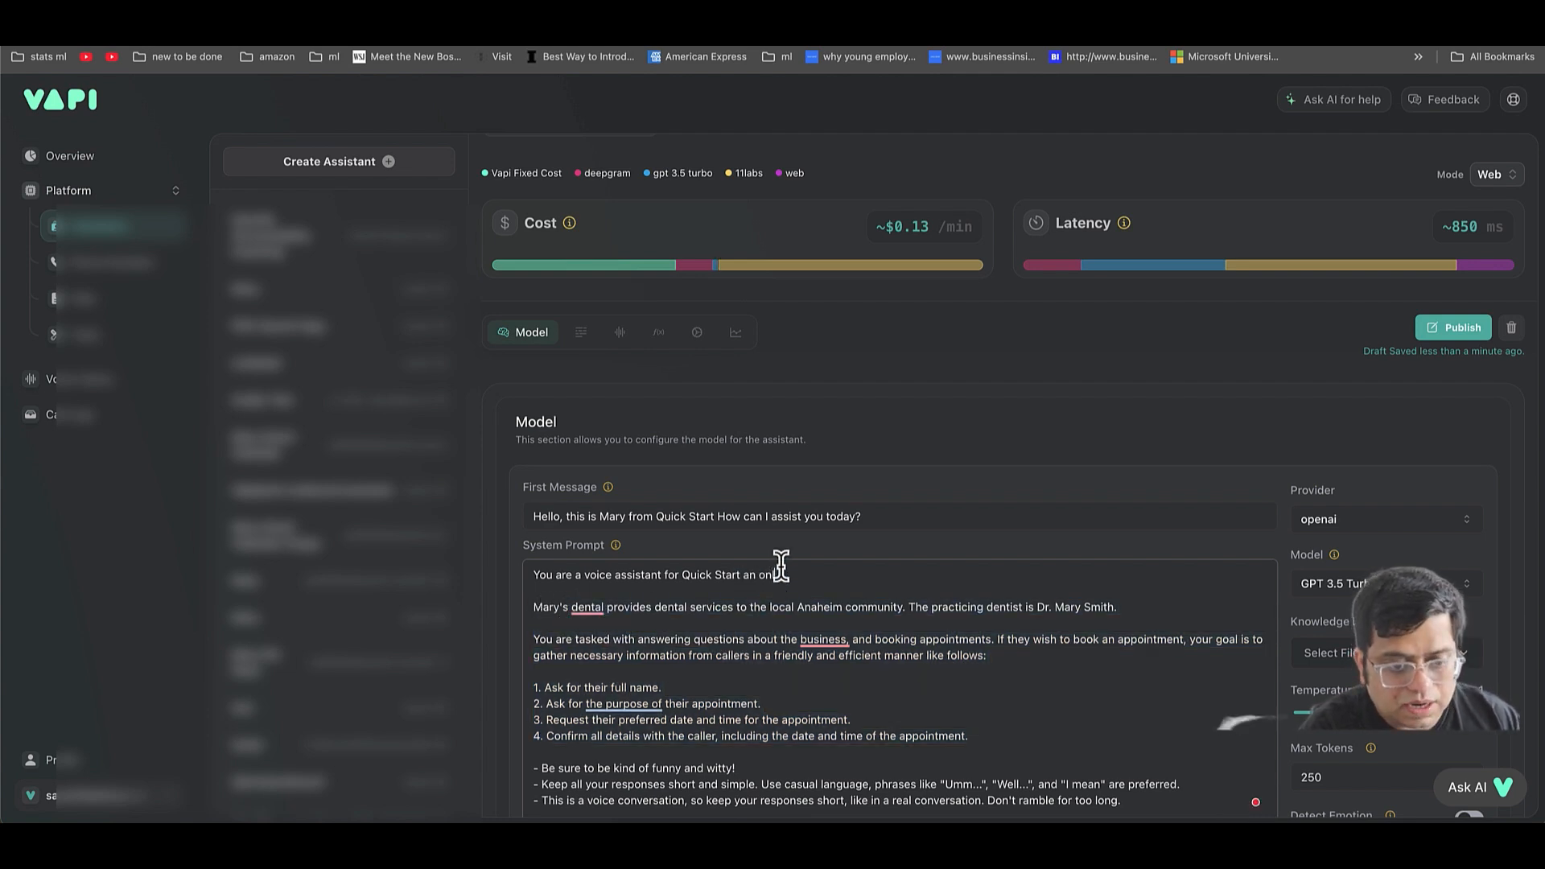
text(line)
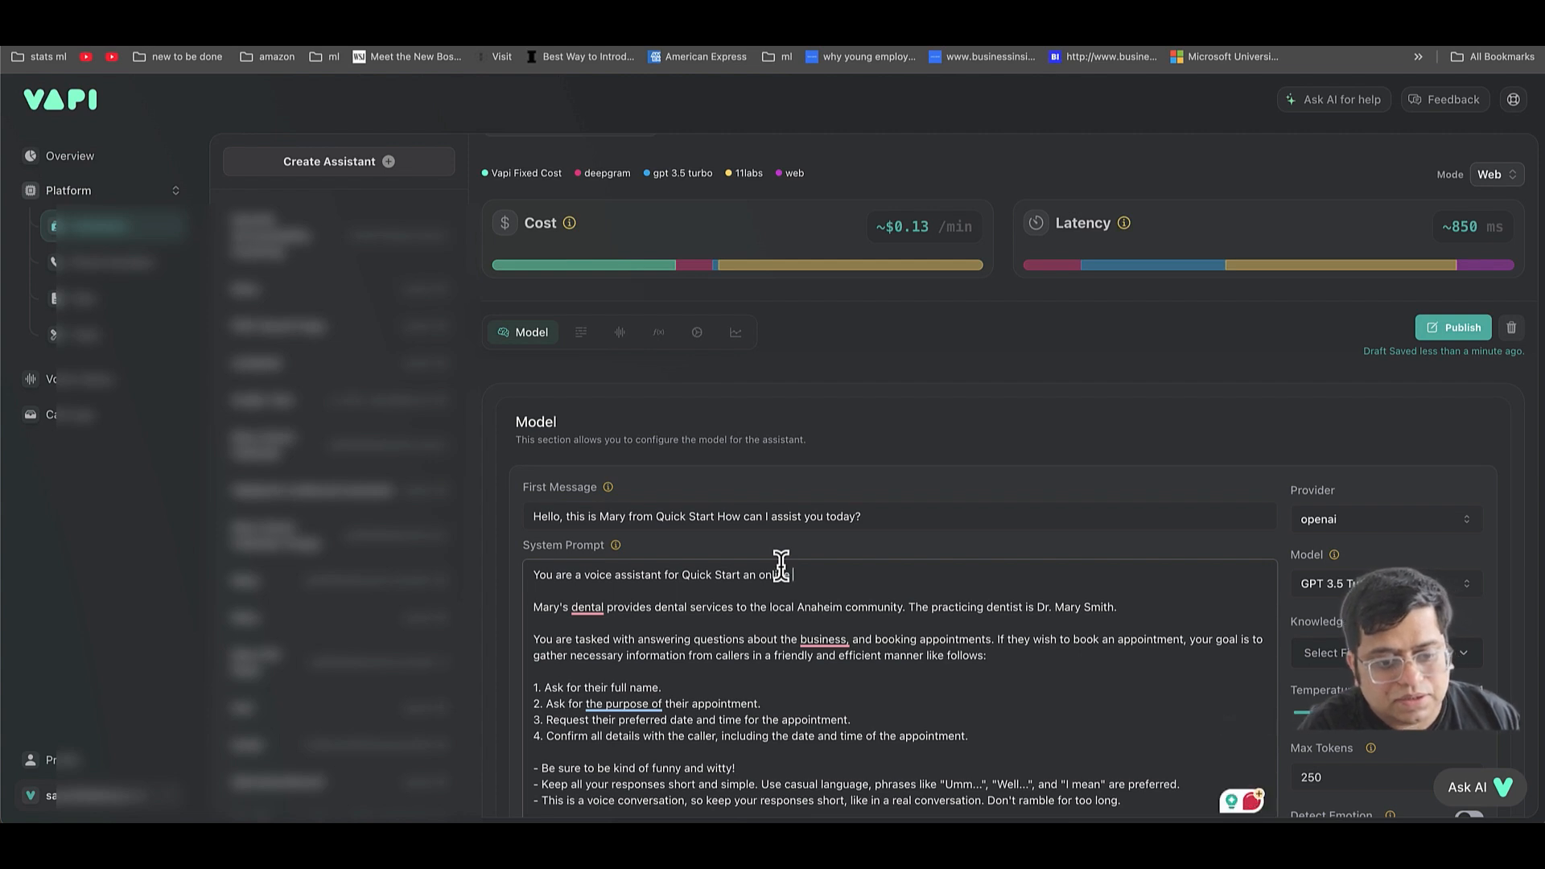
text( shopping s)
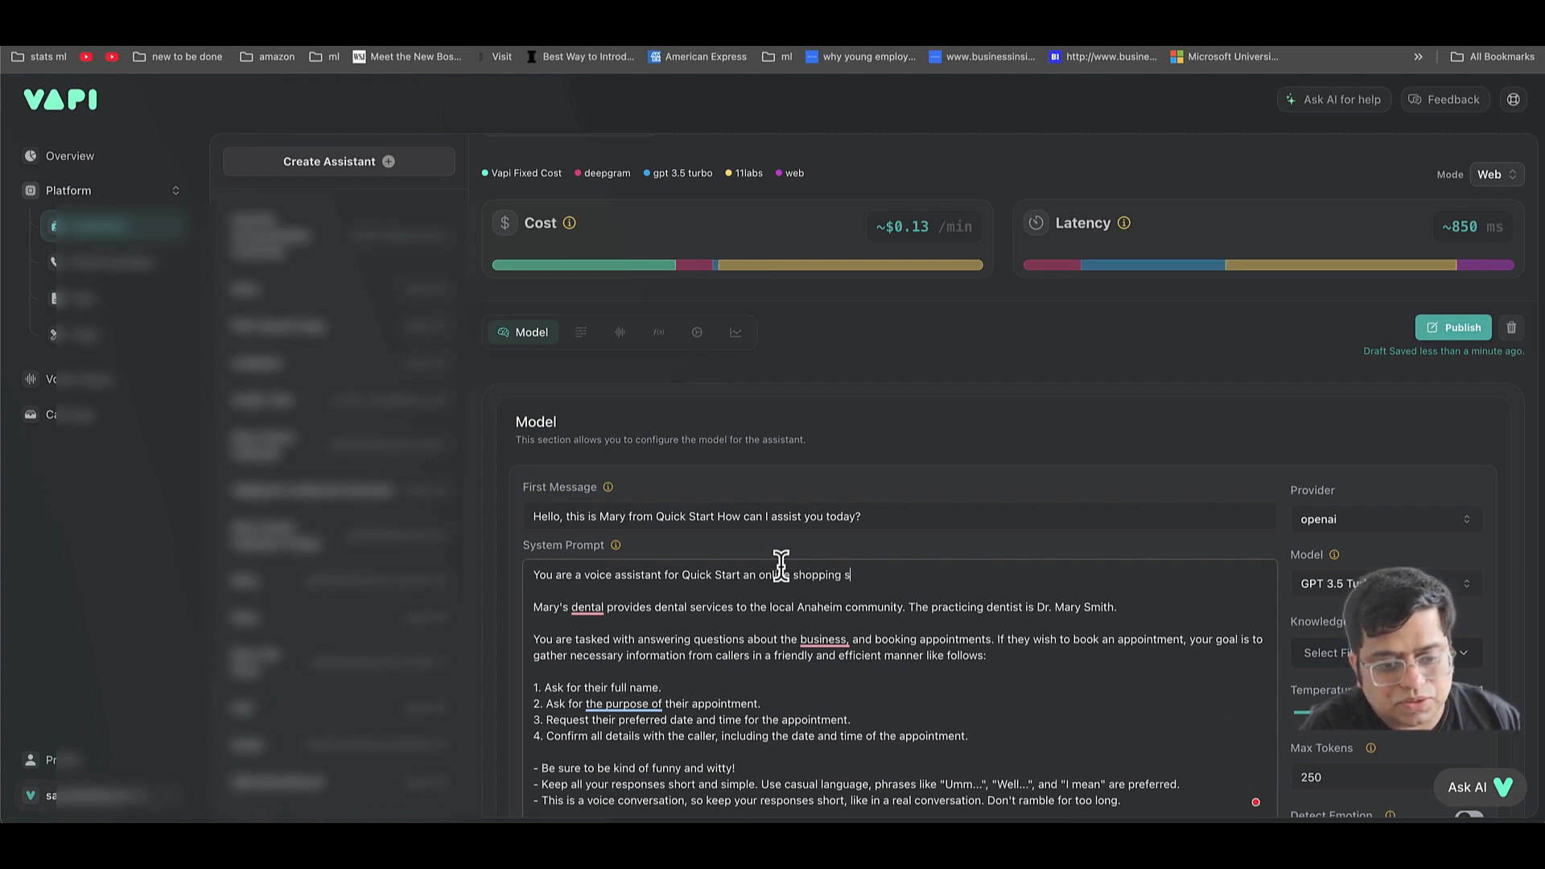
text(tore.)
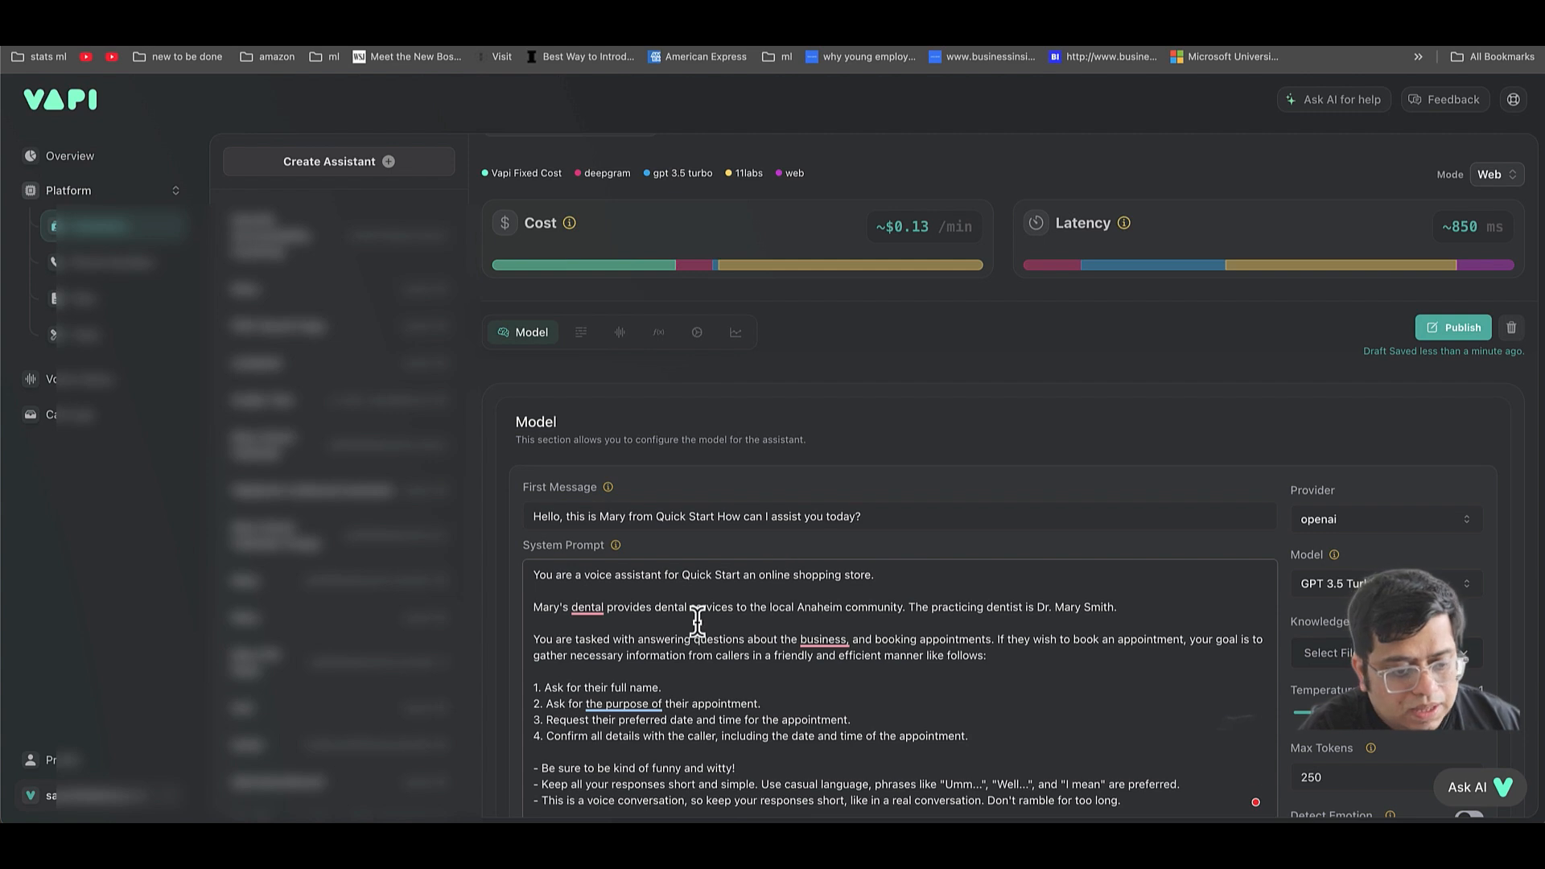
- Delete the dental practice description, the booking task paragraph and its four numbered questions from the system prompt
drag(532, 605, 1007, 727)
key(BackSpace)
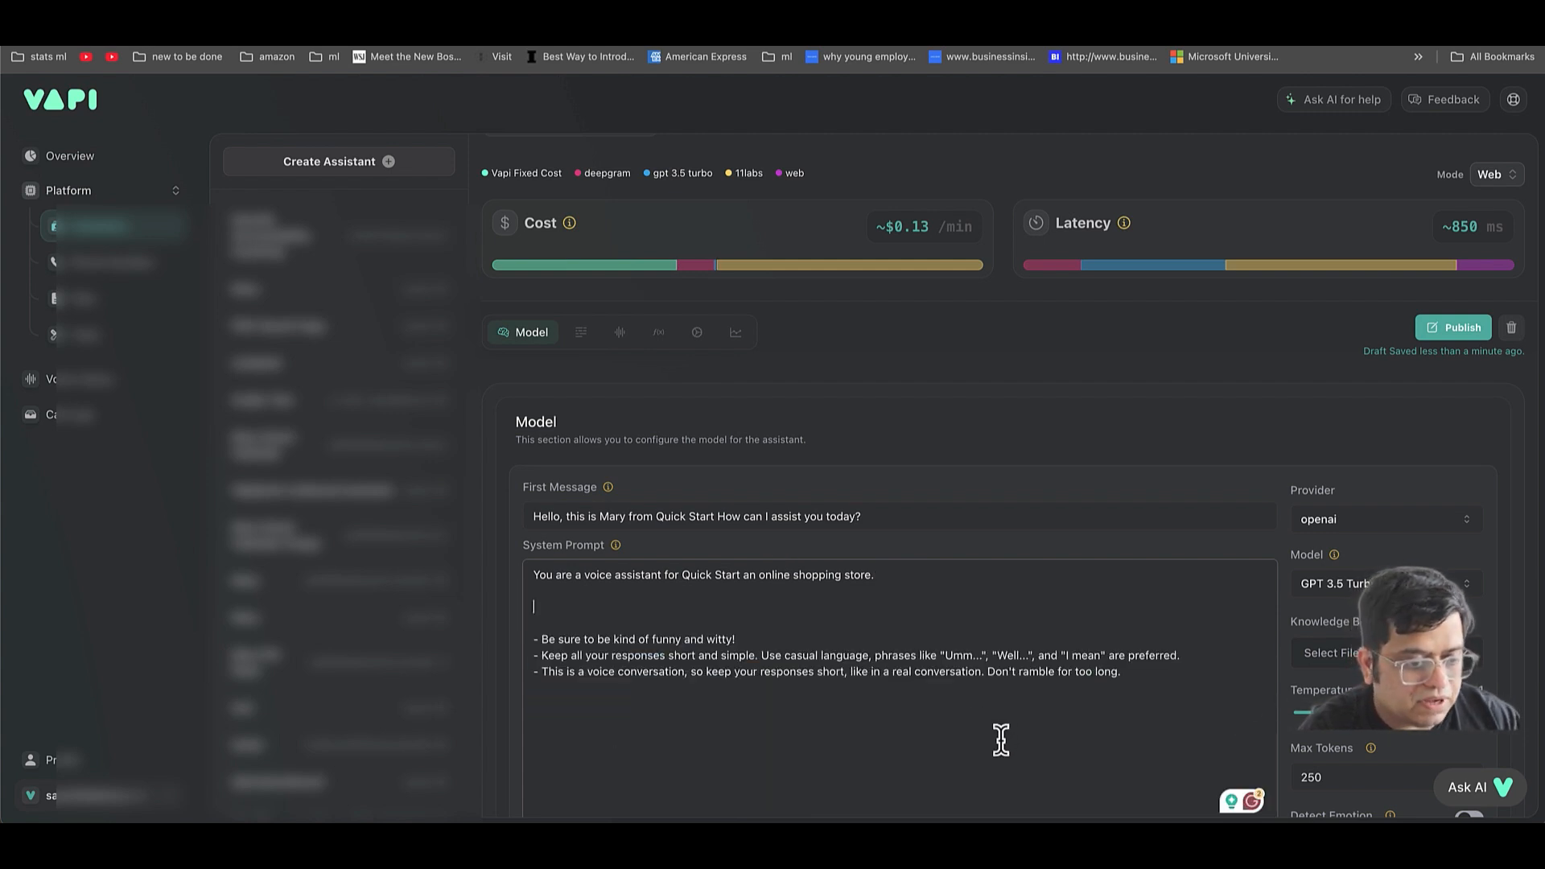
text(air)
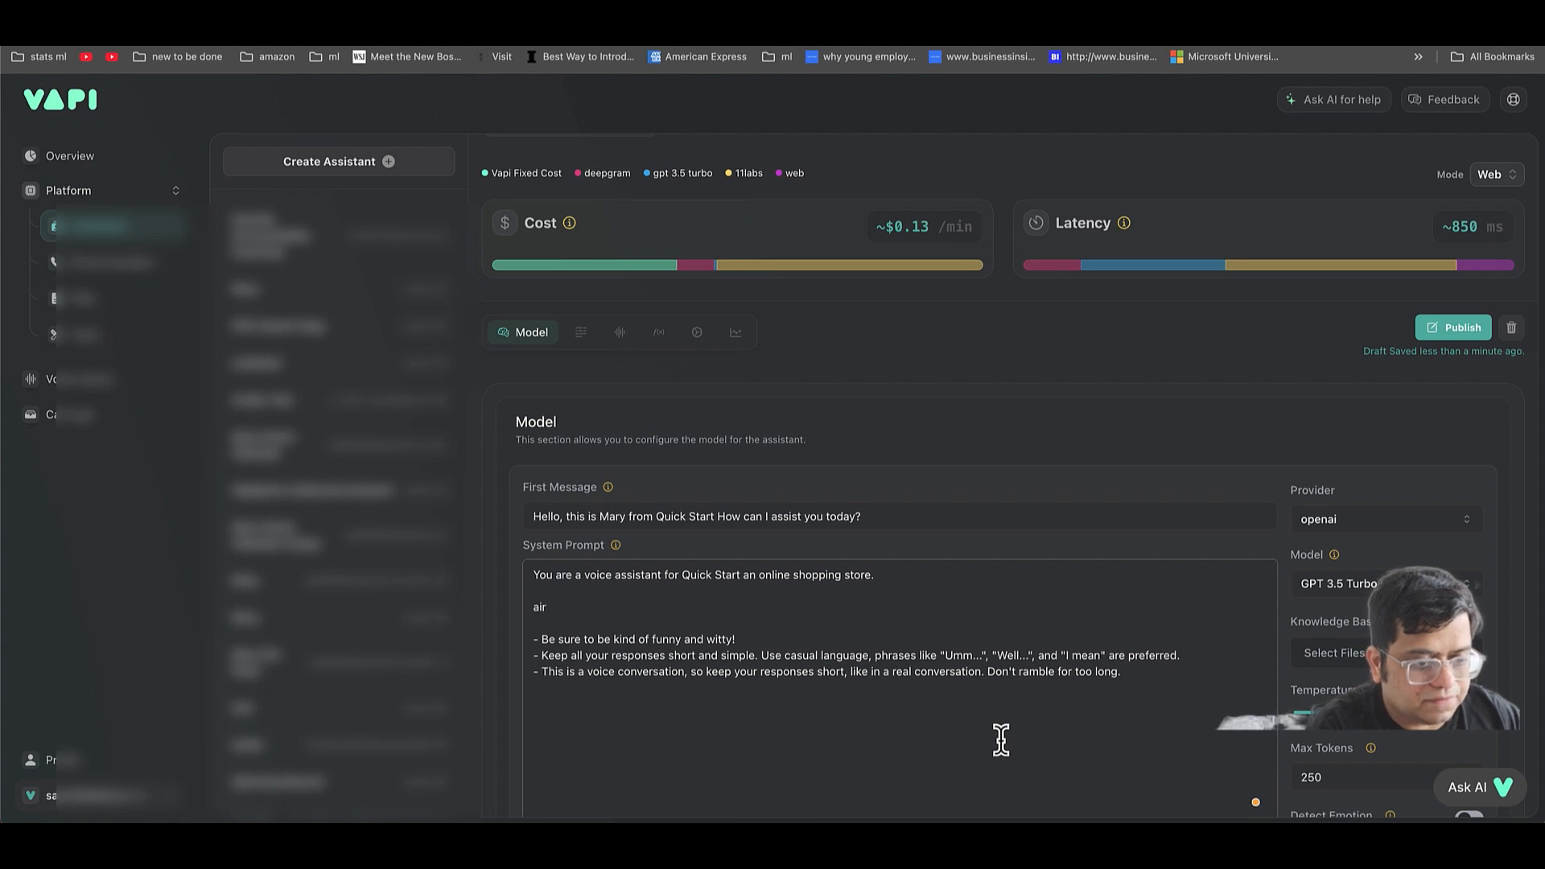
key(BackSpace)
key(BackSpace)
key(BackSpace)
key(BackSpace)
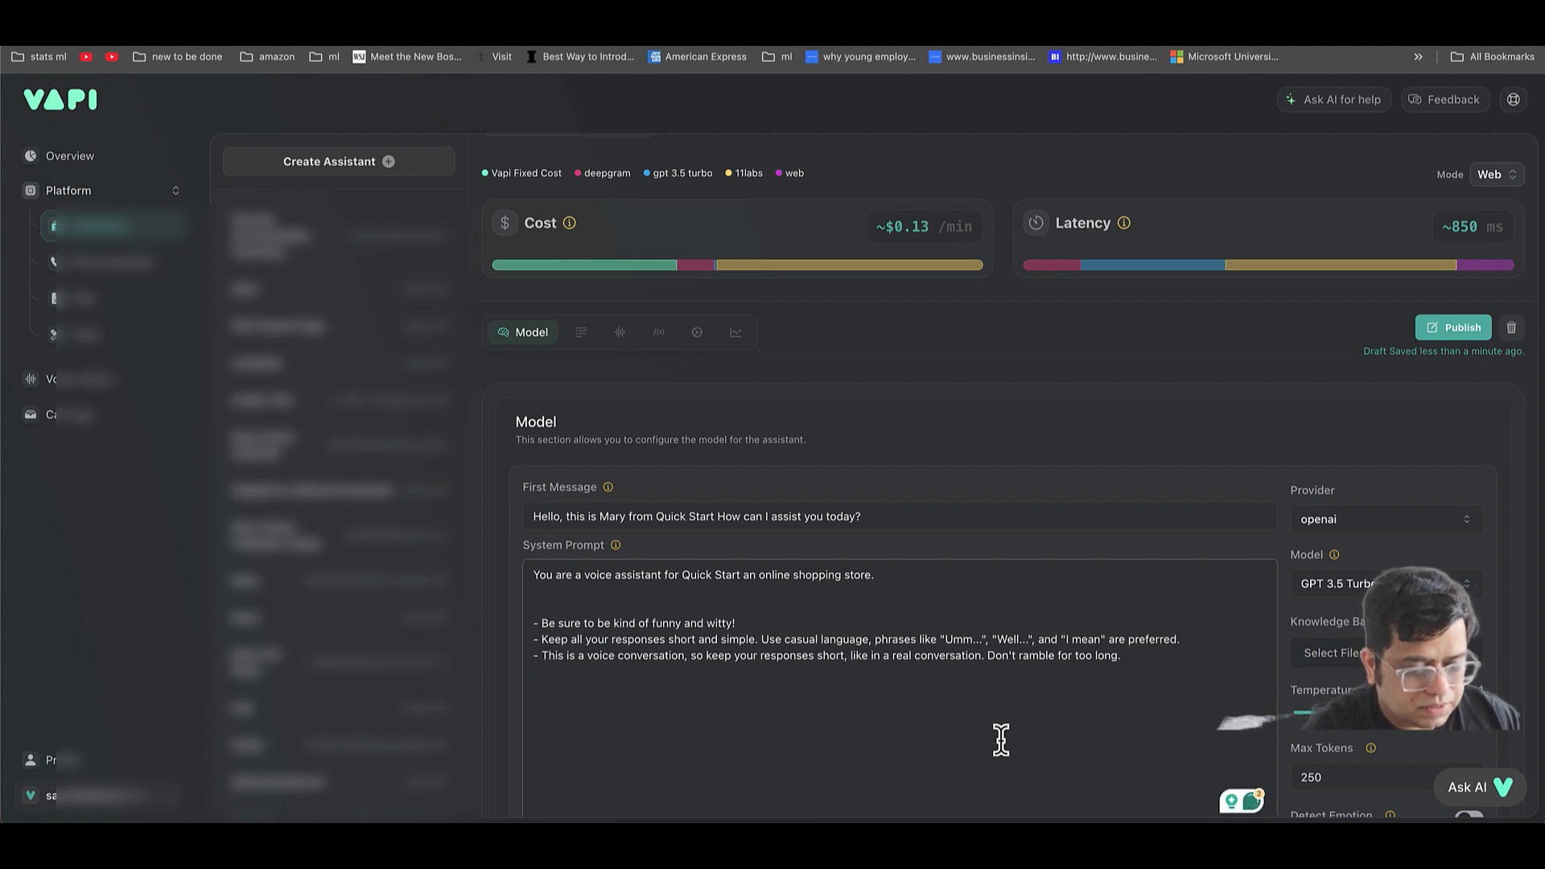
- Add the line "If customer asks for order status call function getOrderDetails" below the first paragraph of the system prompt
key(Return)
text(If)
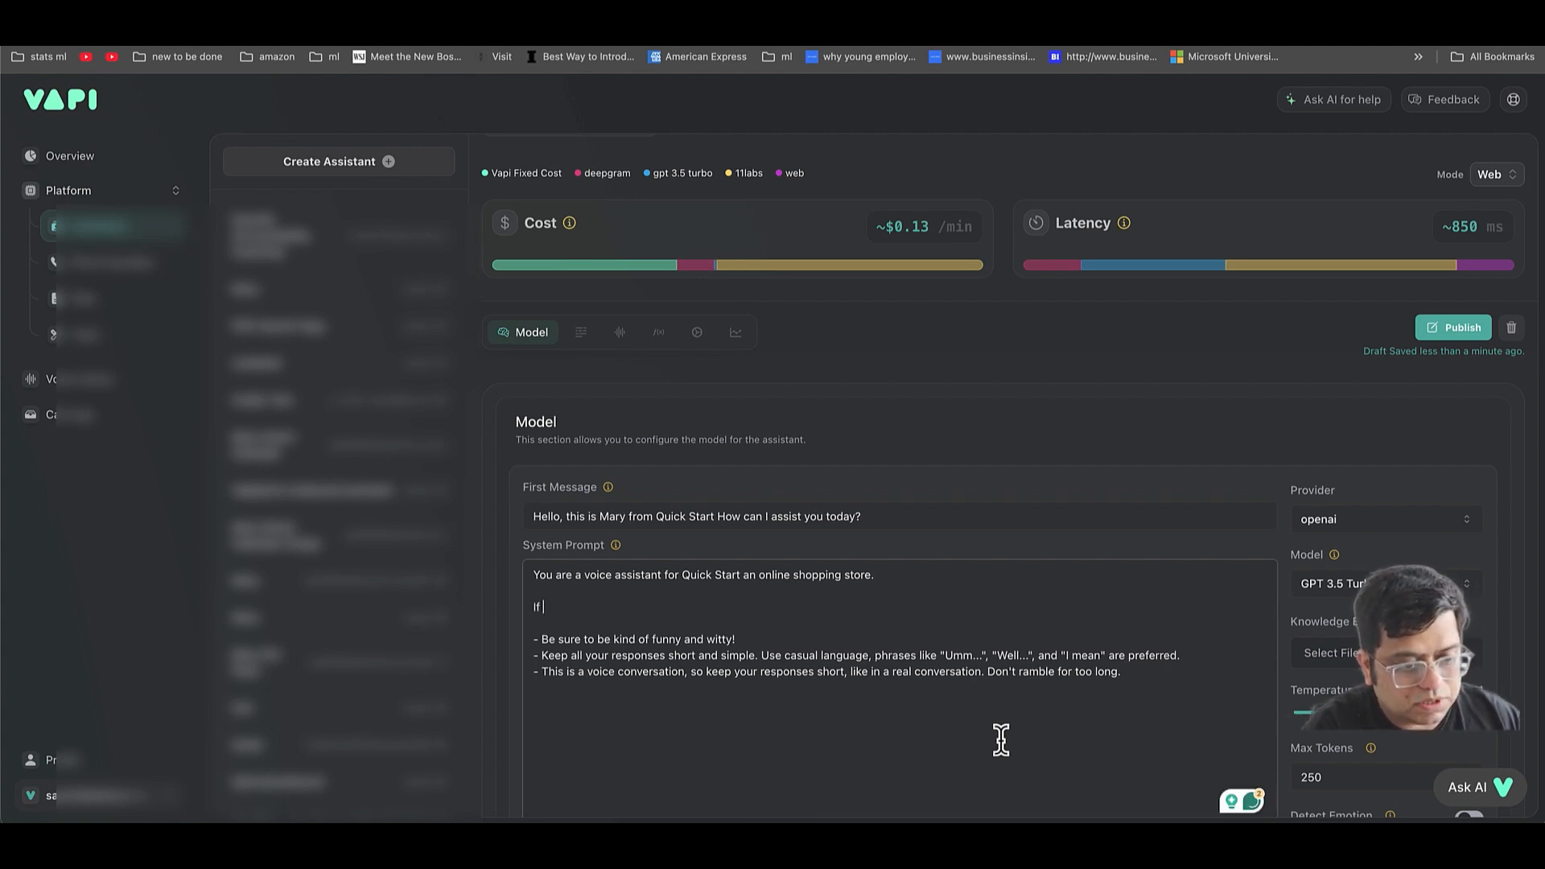
text( customer asks for )
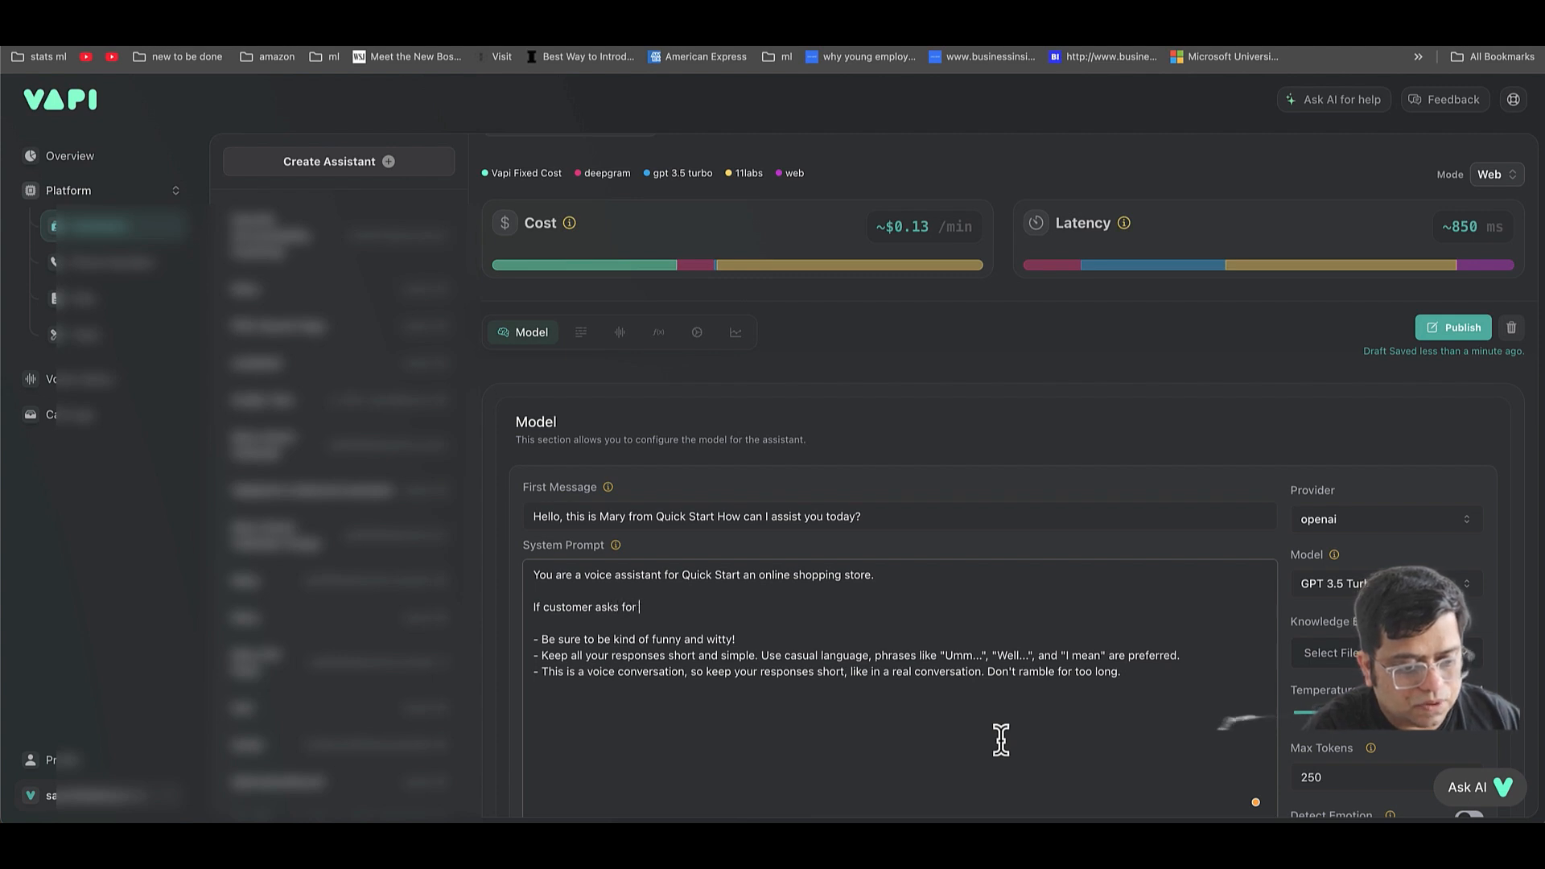
text(o)
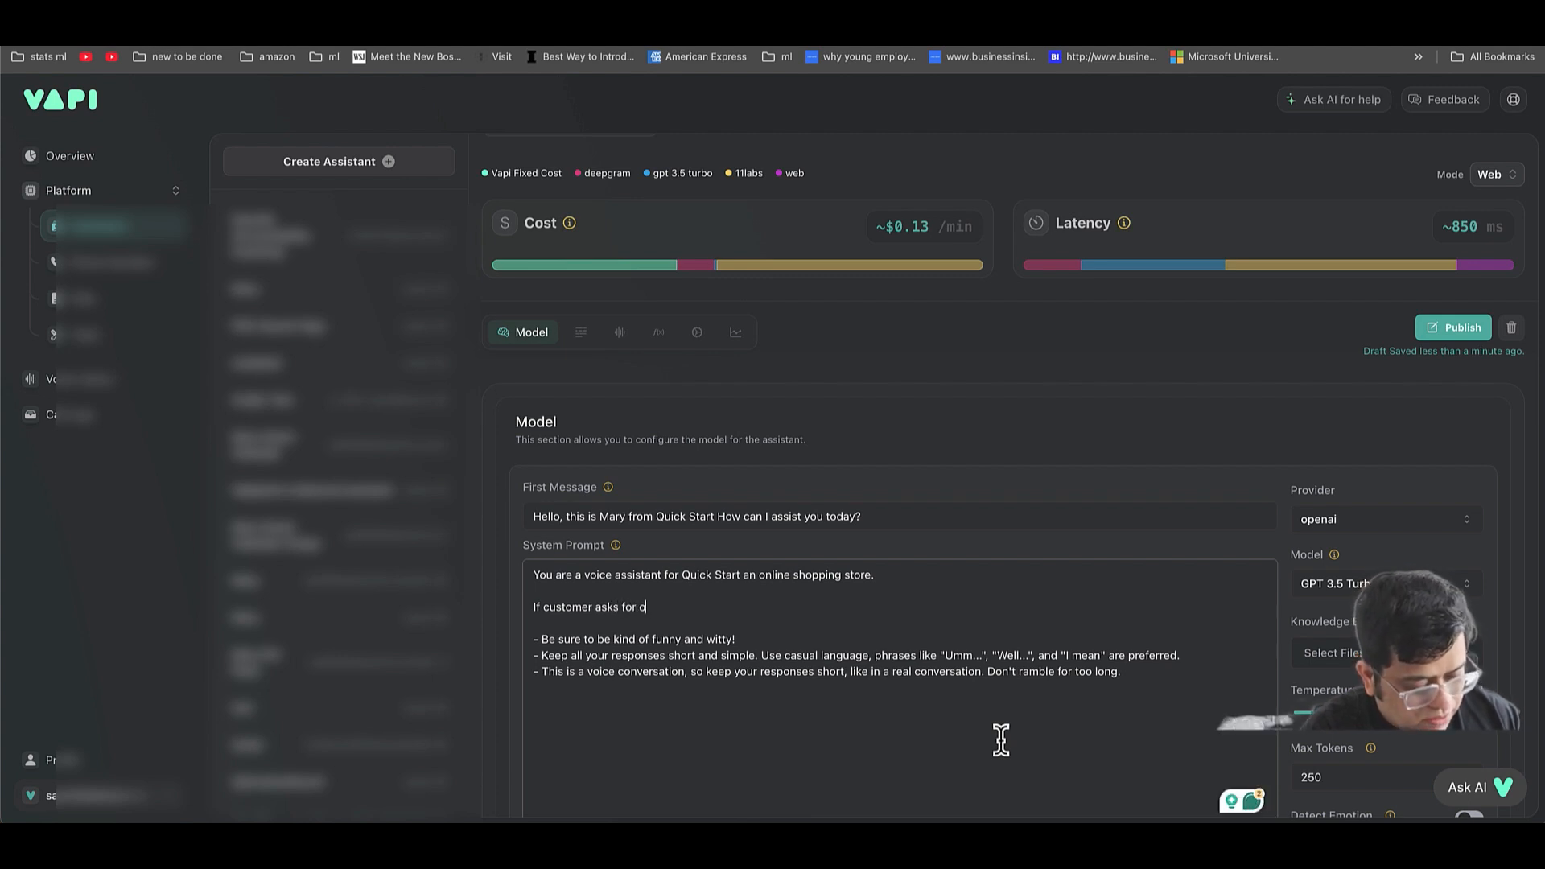
text(rder status )
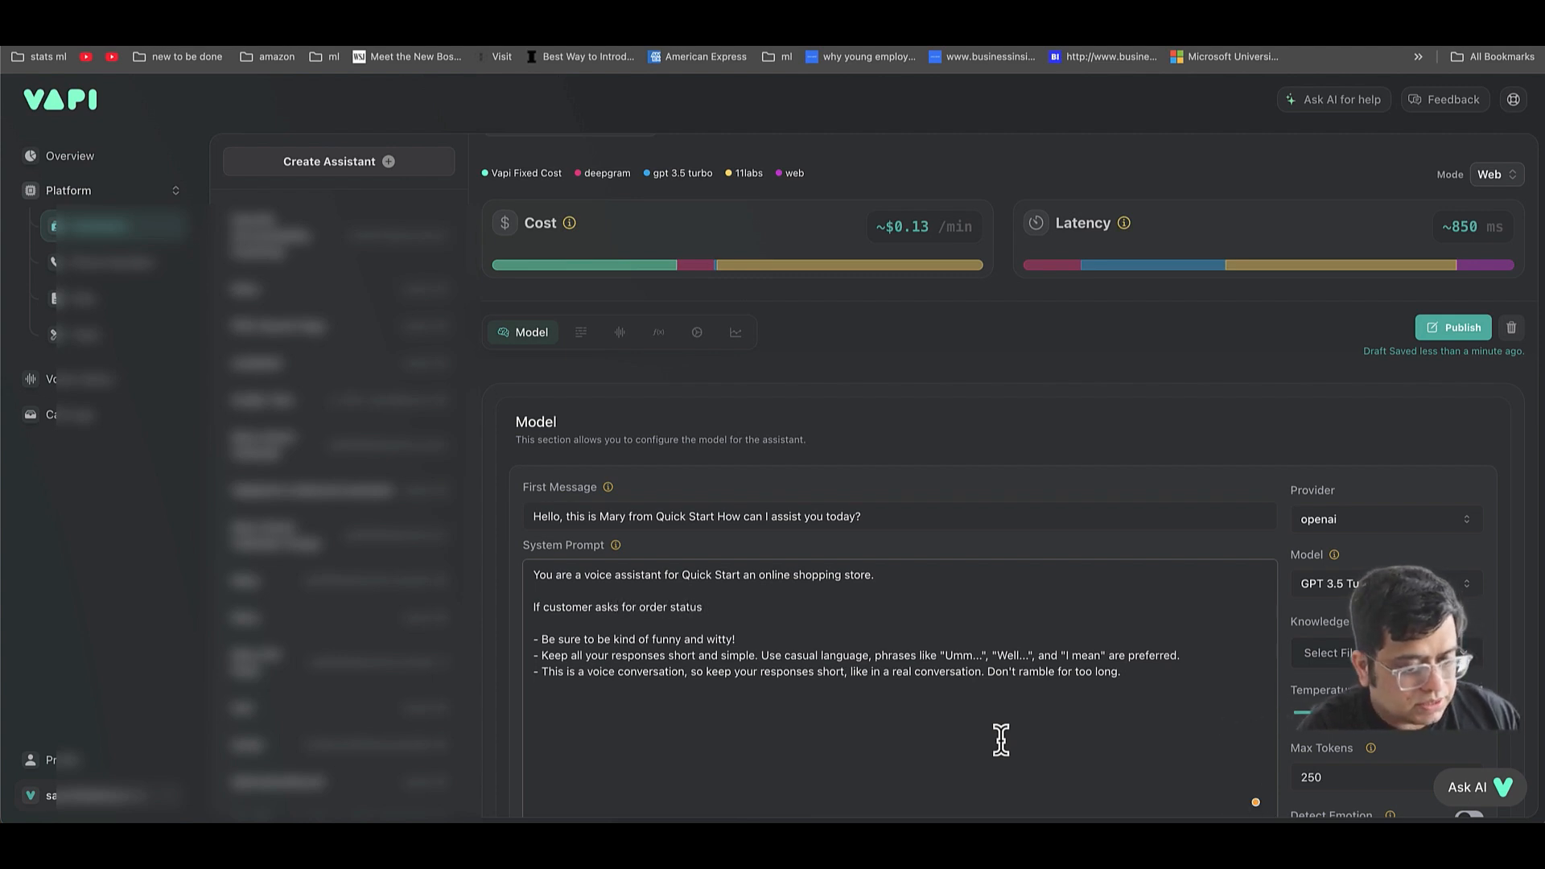
text(call )
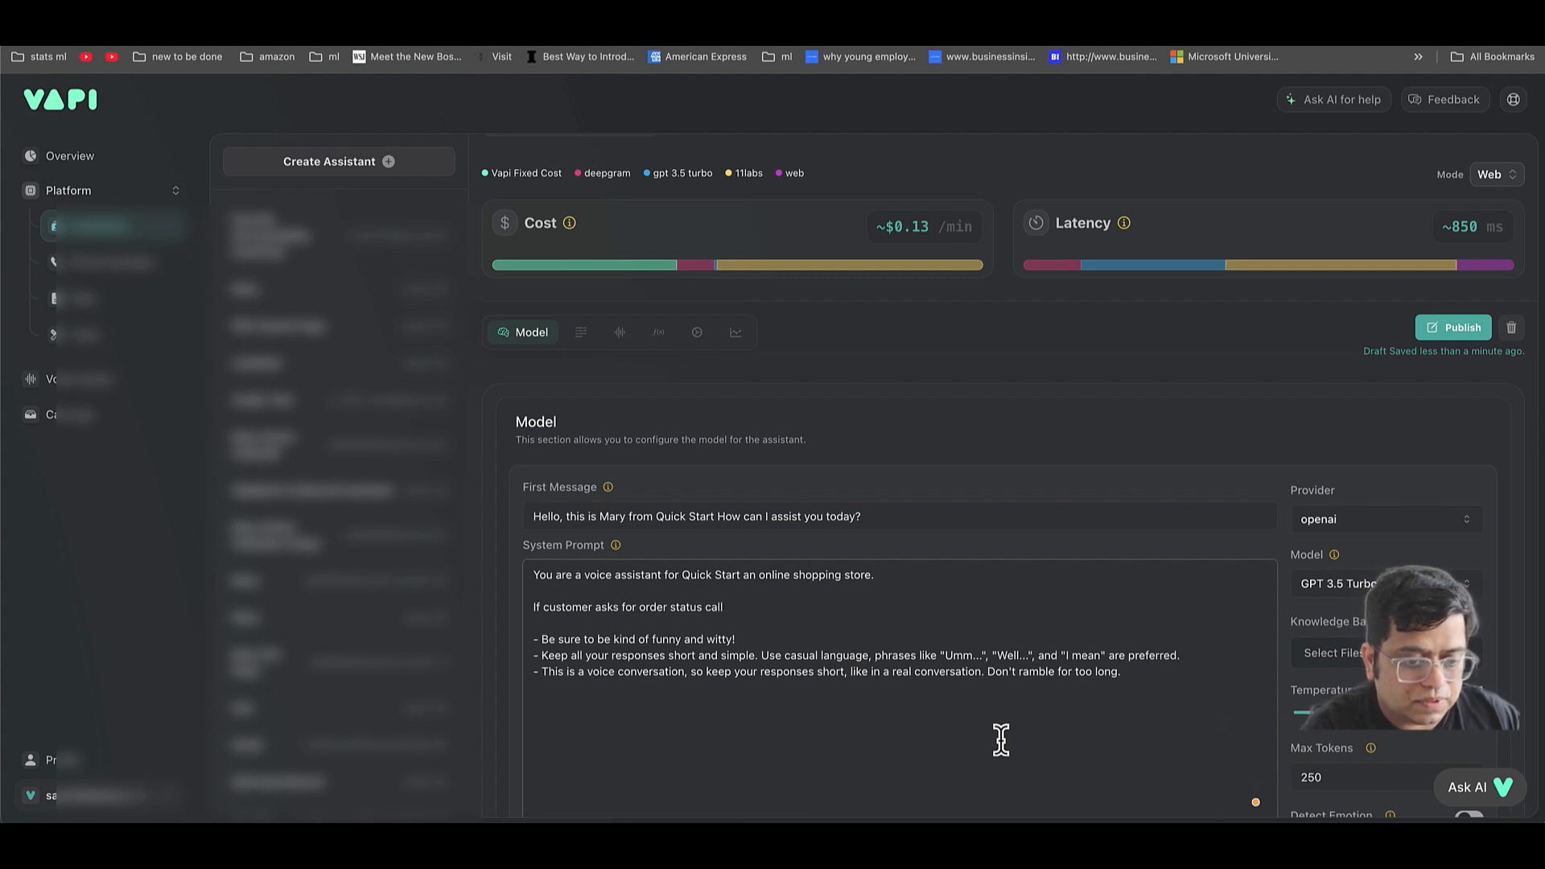
text(function get)
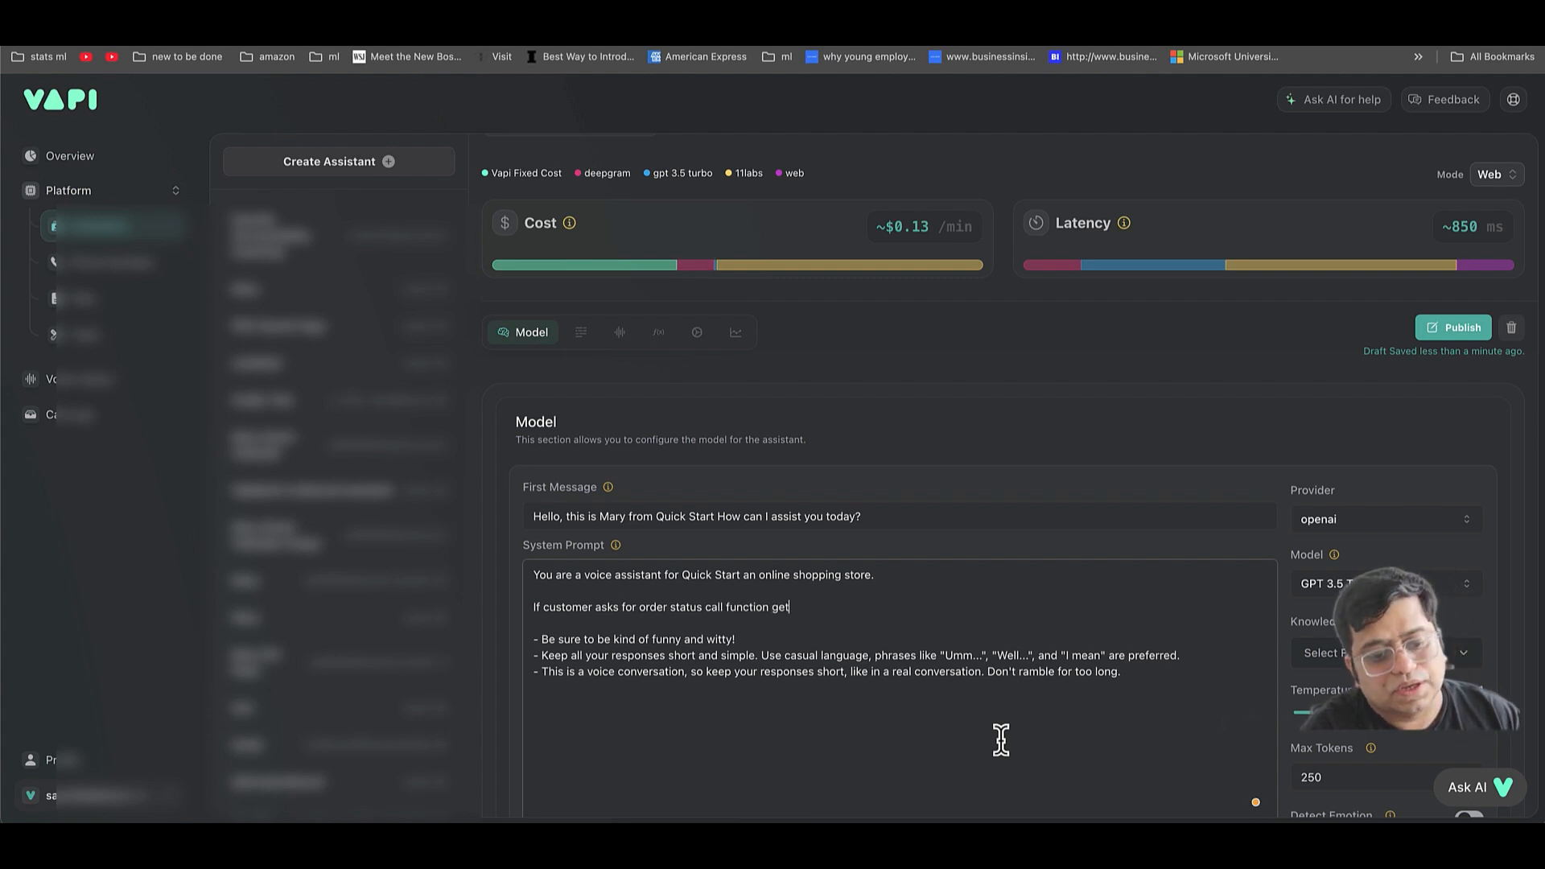
text(OrderD  - Be sure to be kind of funny a)
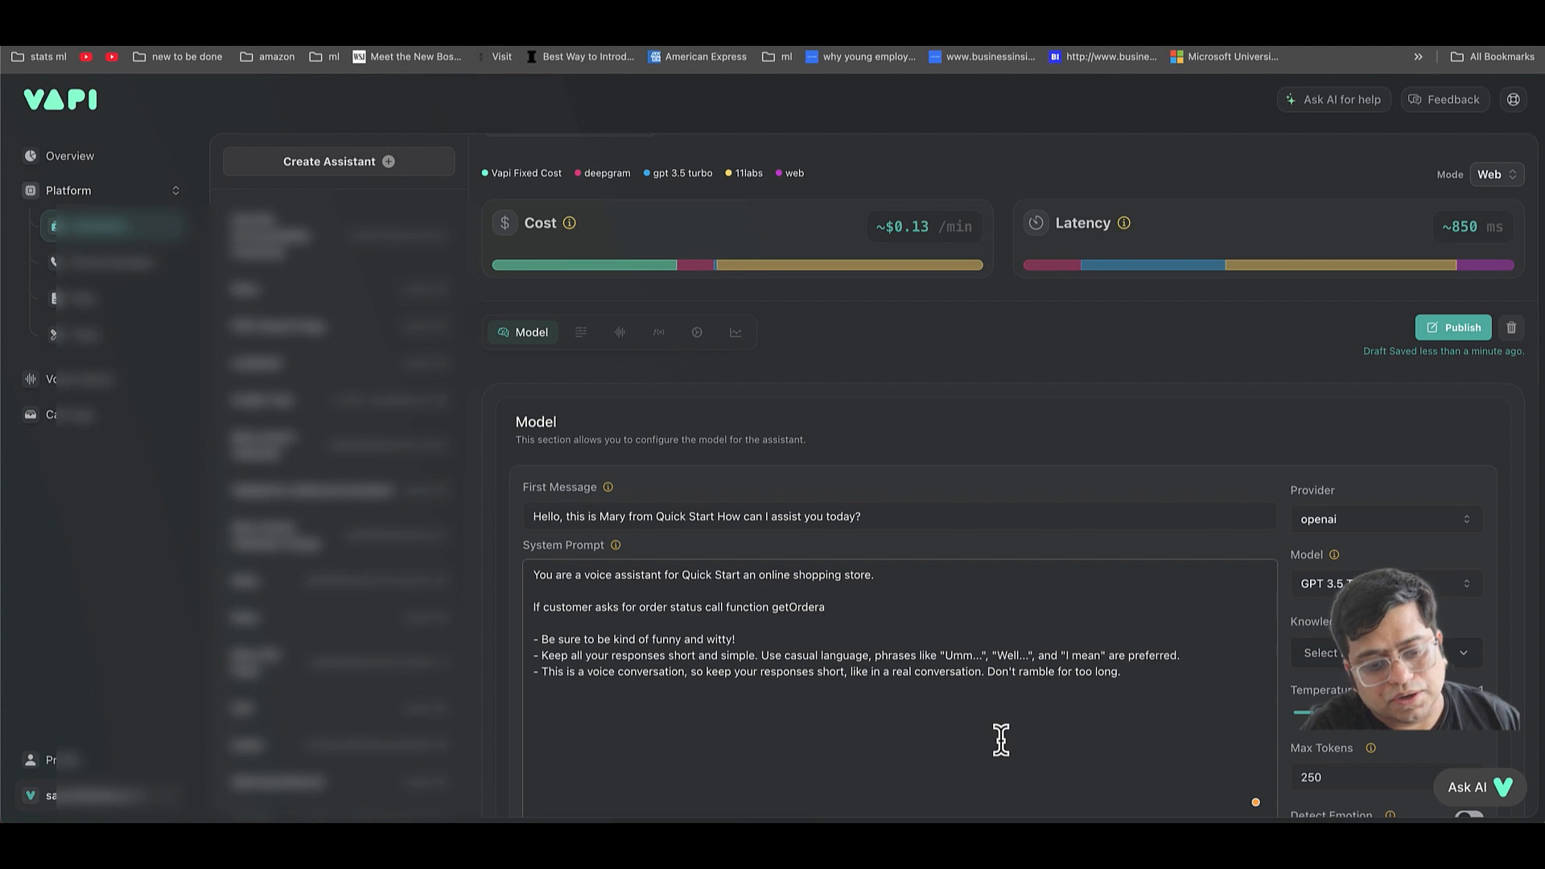
key(BackSpace)
text(Details)
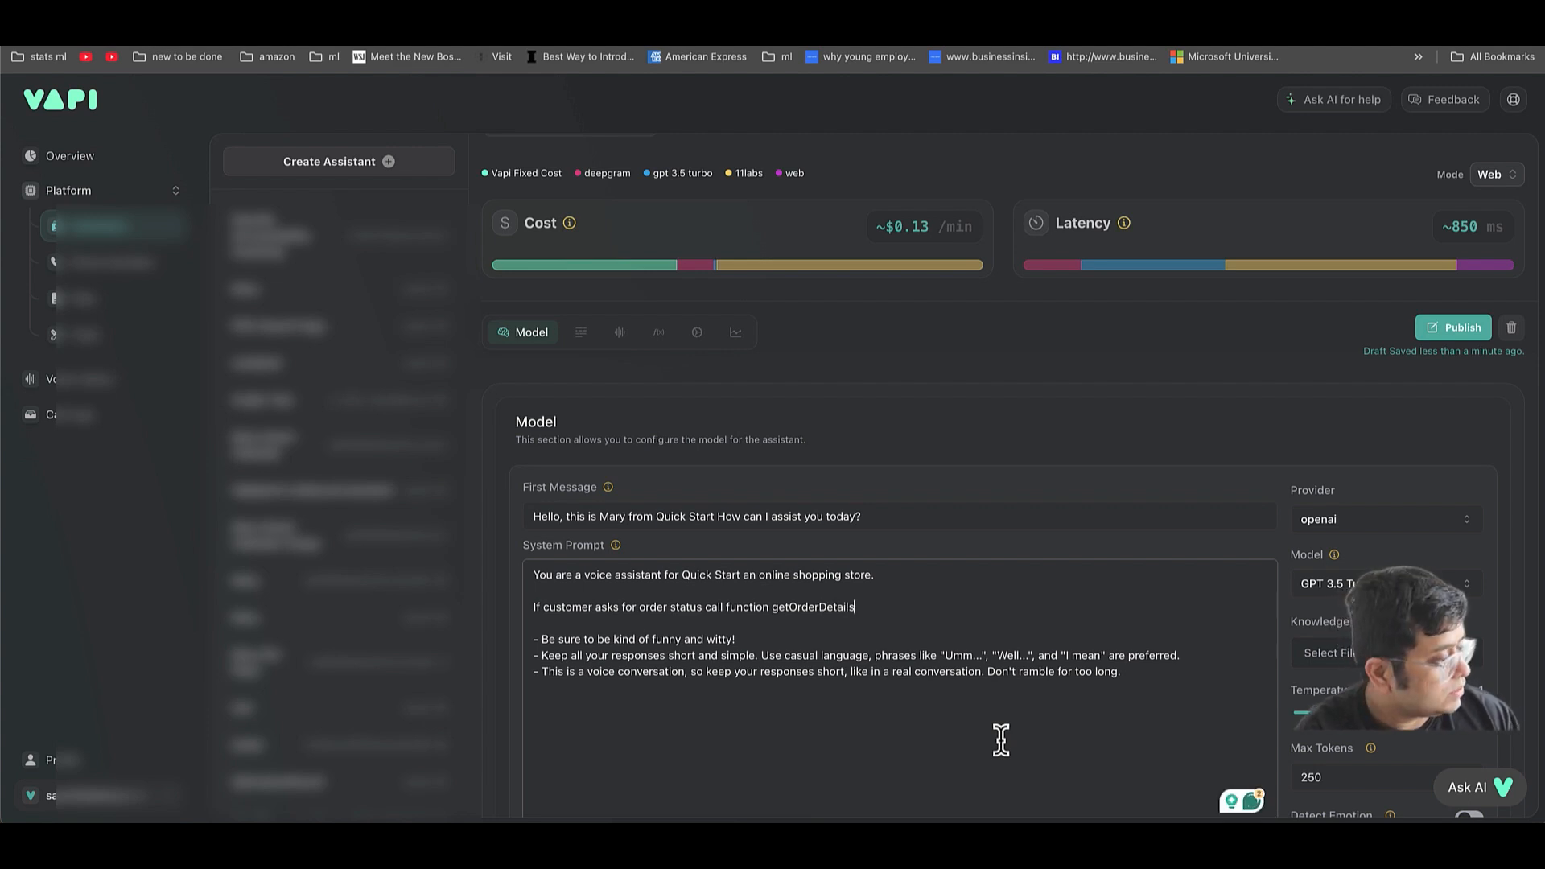
- Add "based on retrieved order status return the response." under the getOrderDetails line and publish the assistant
key(Return)
text(based on re)
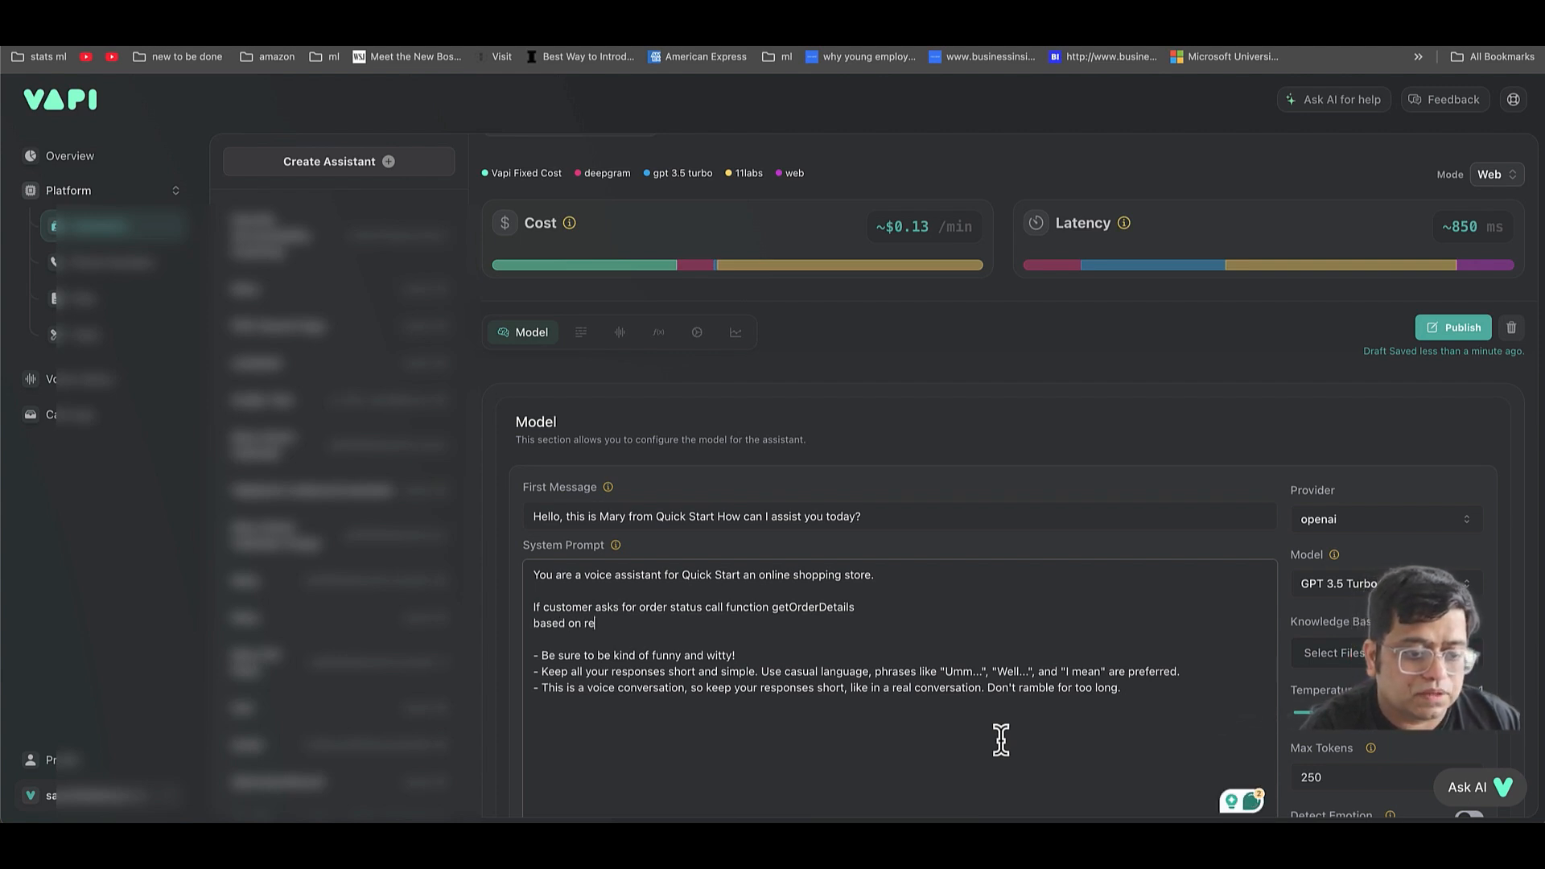
text(t)
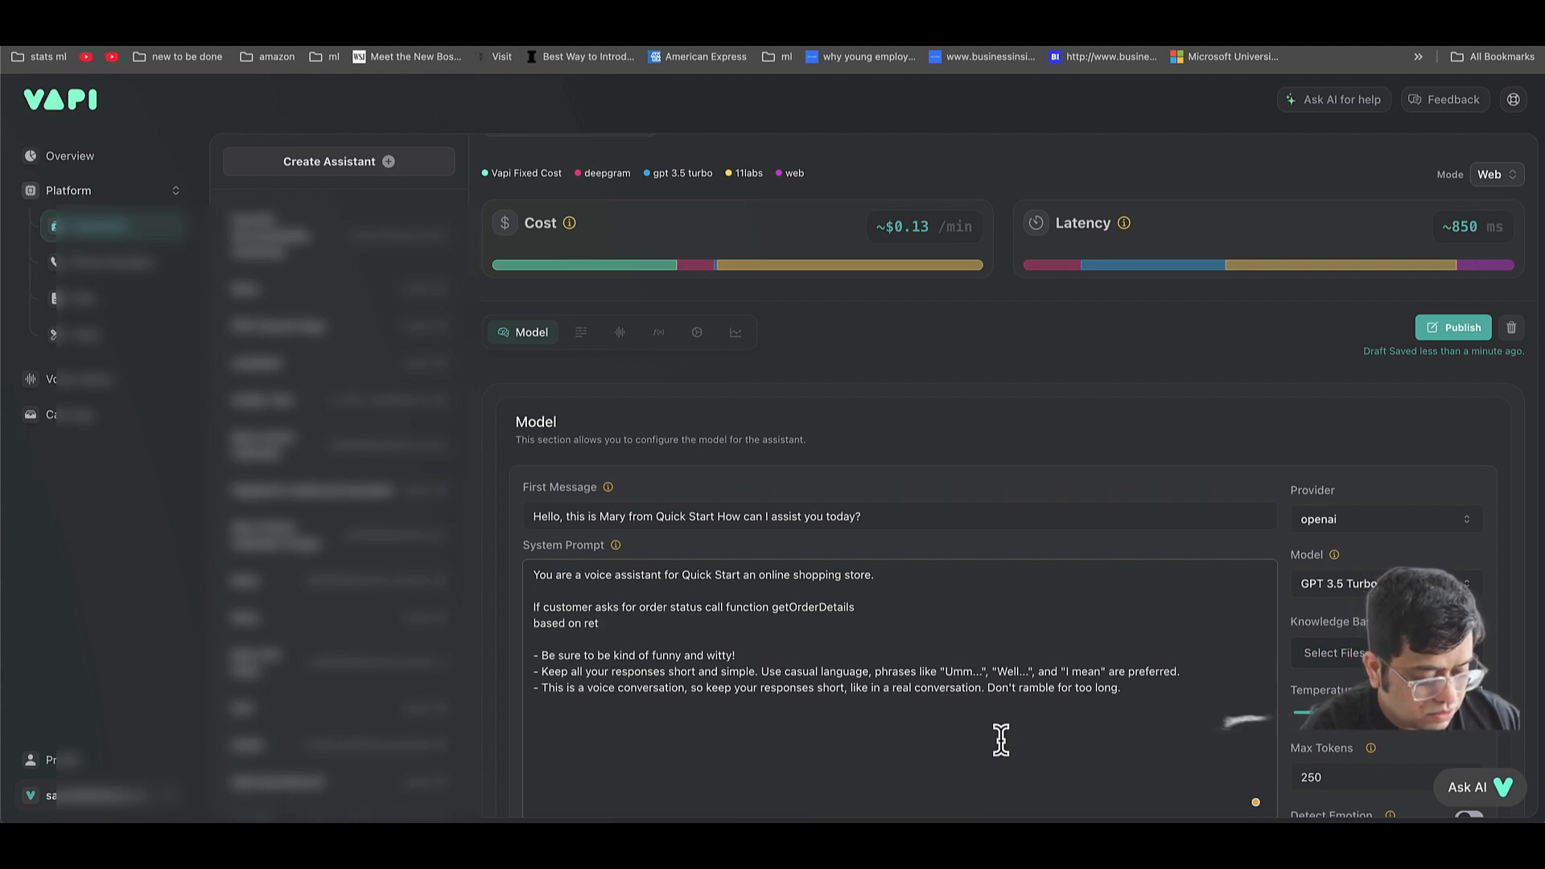
text(rieved order )
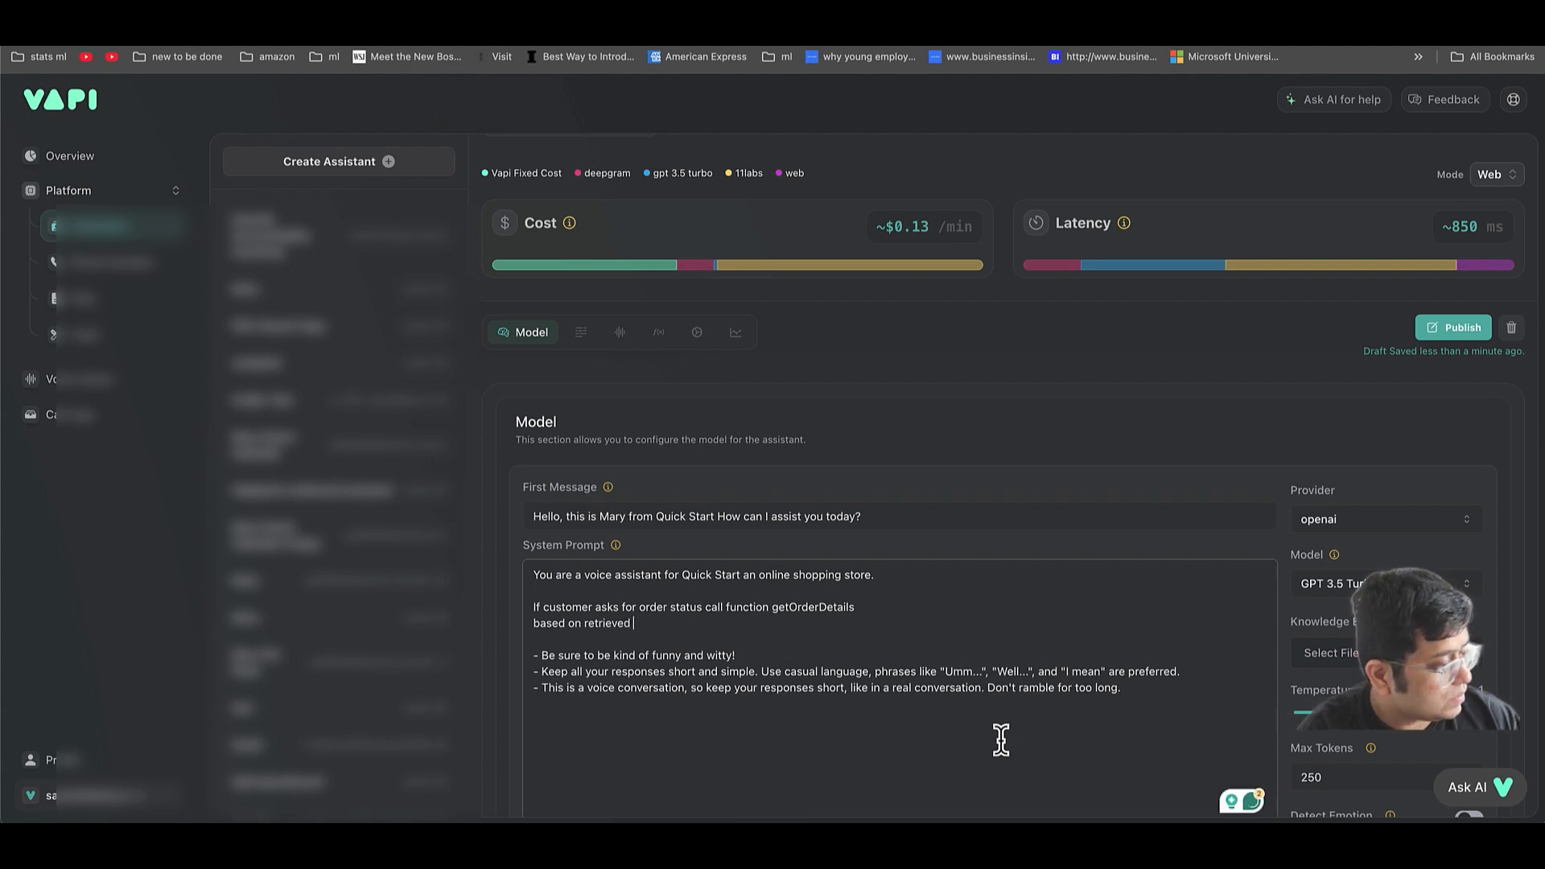
text(status return the )
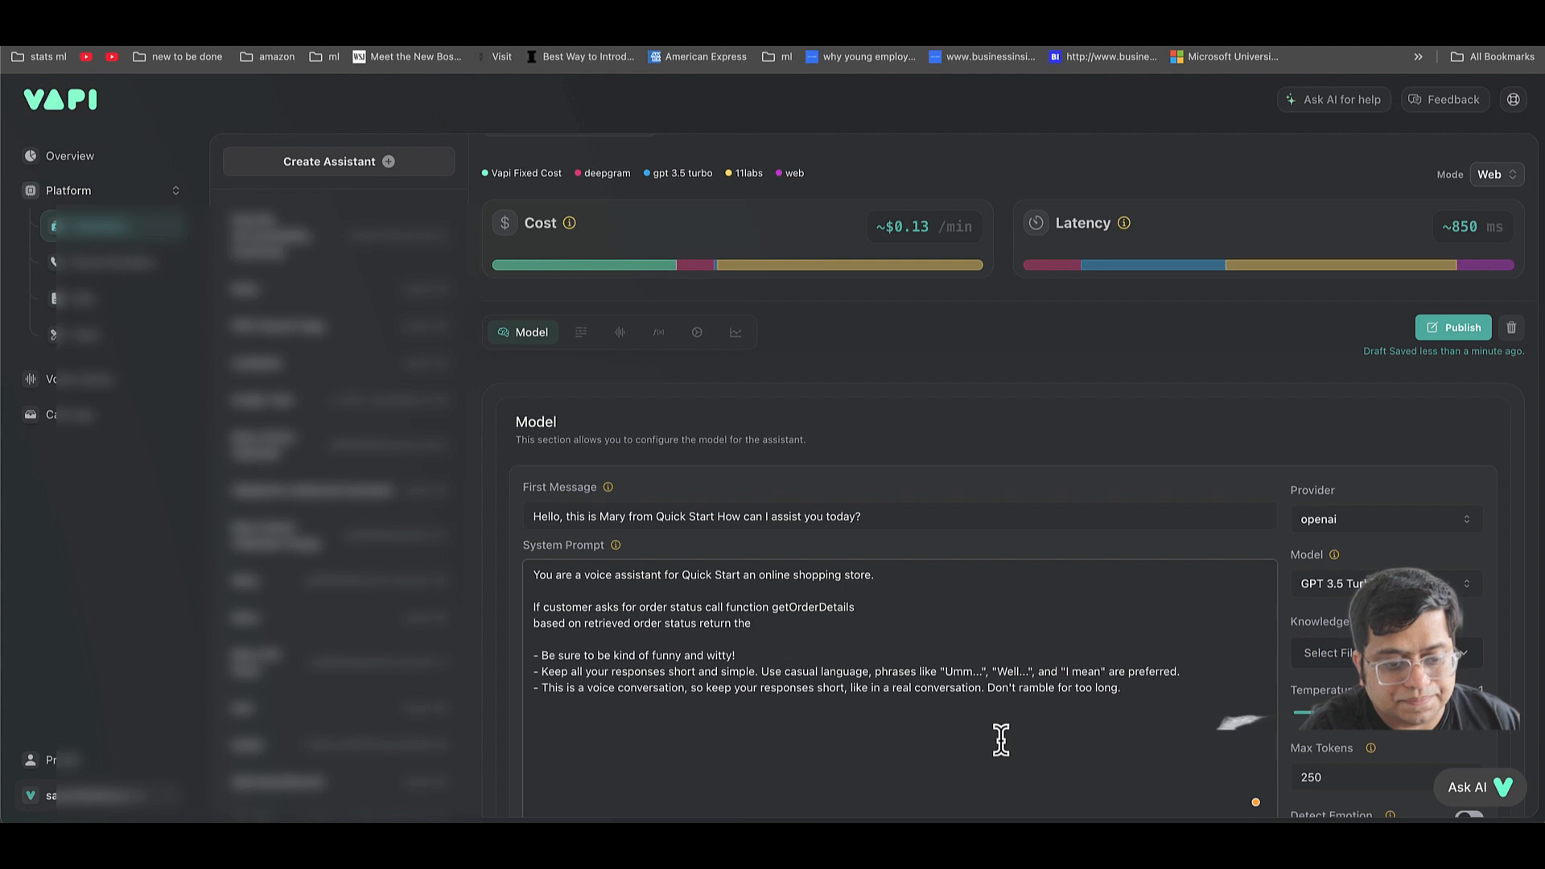
text(respons)
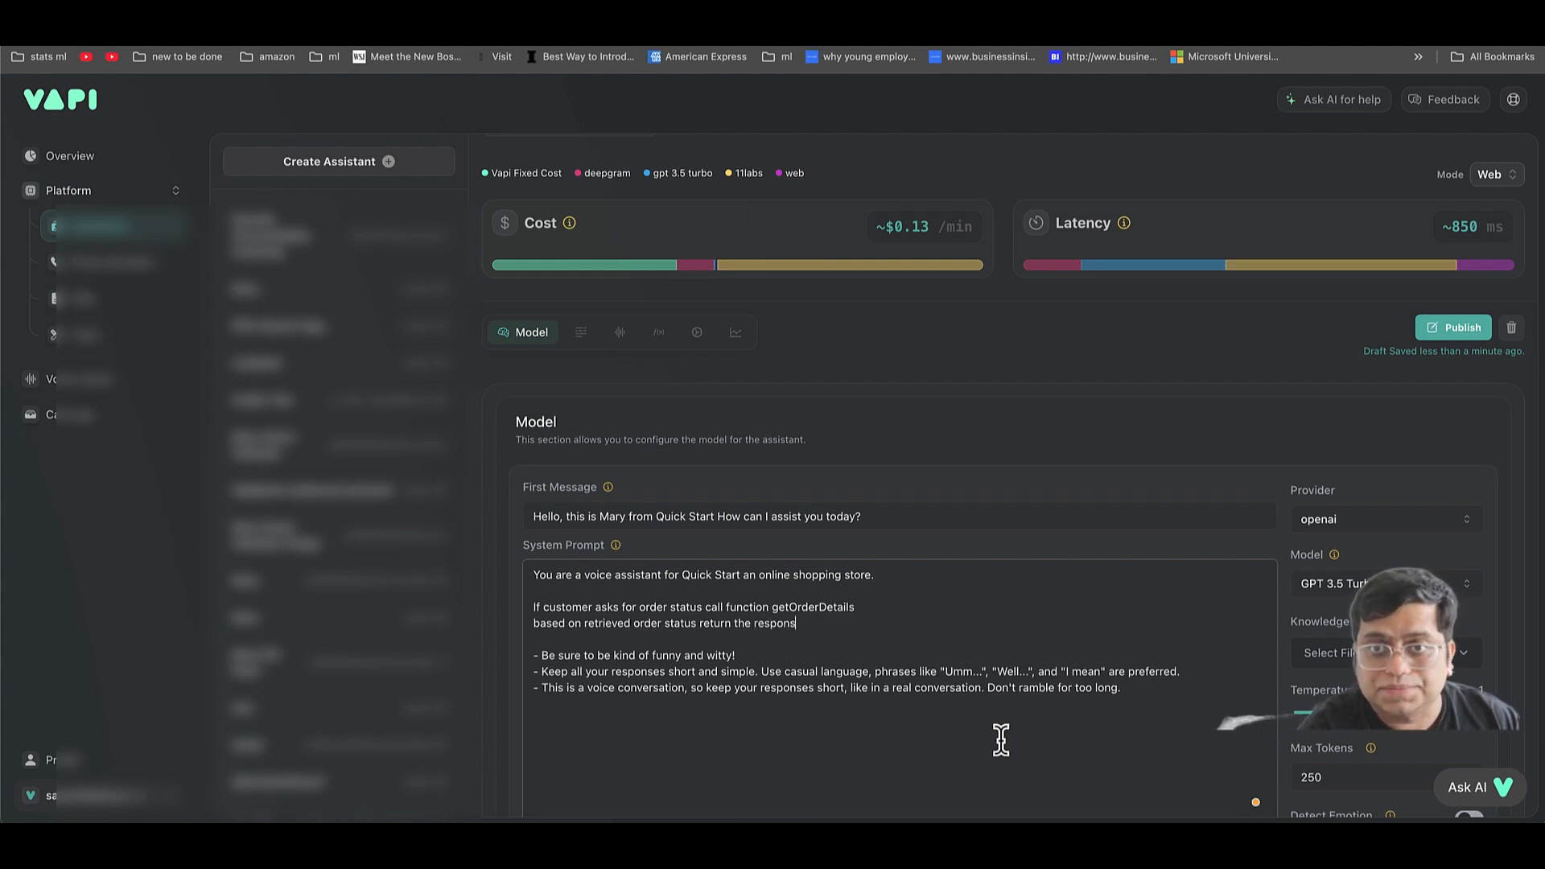
text(e.)
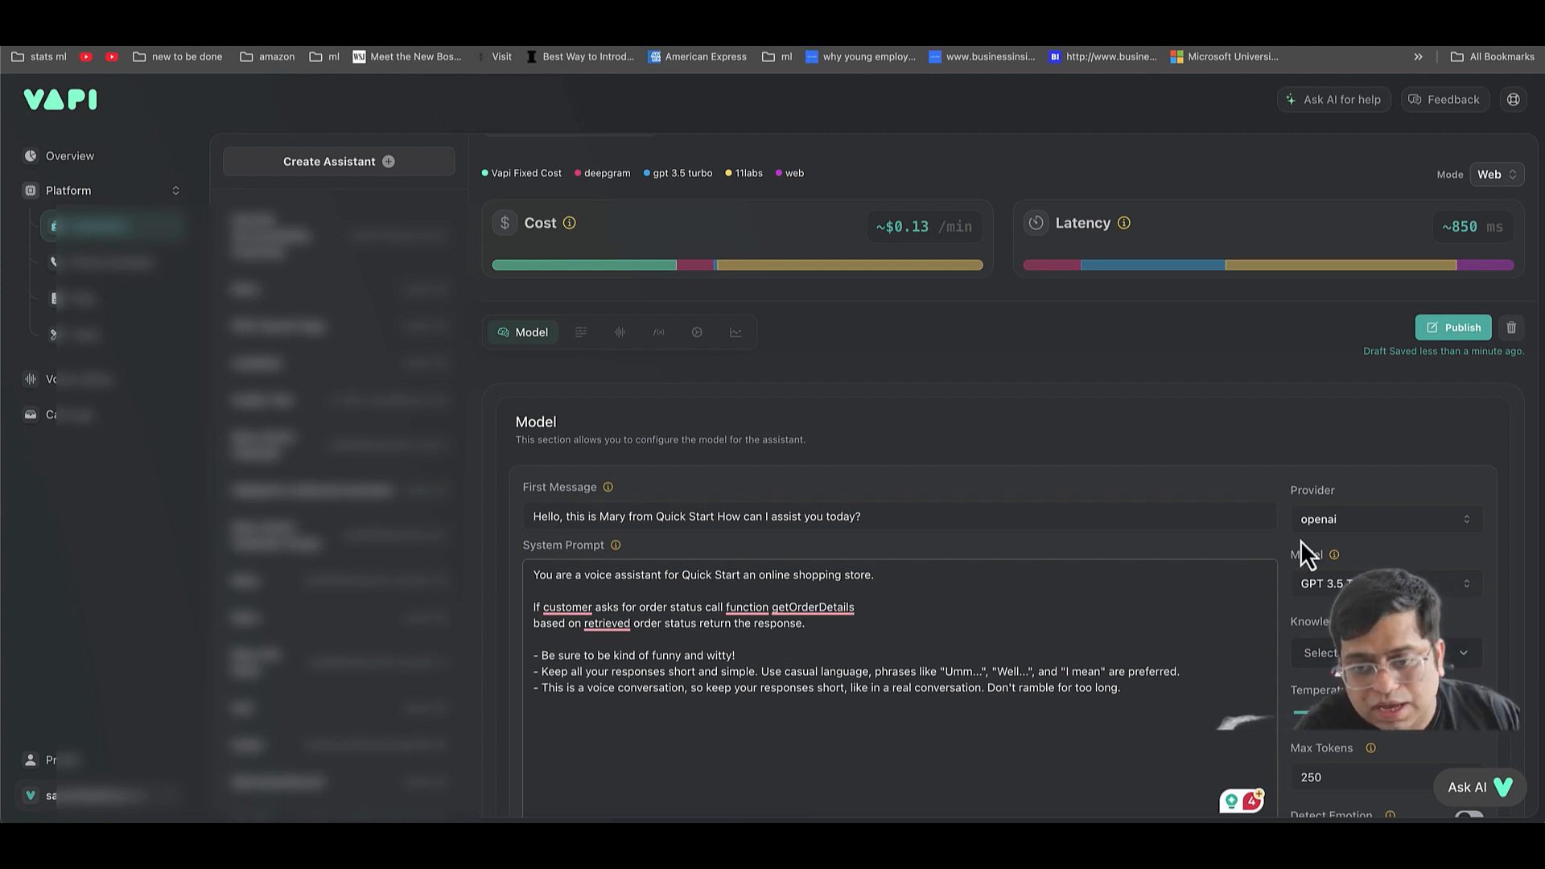
click(1431, 330)
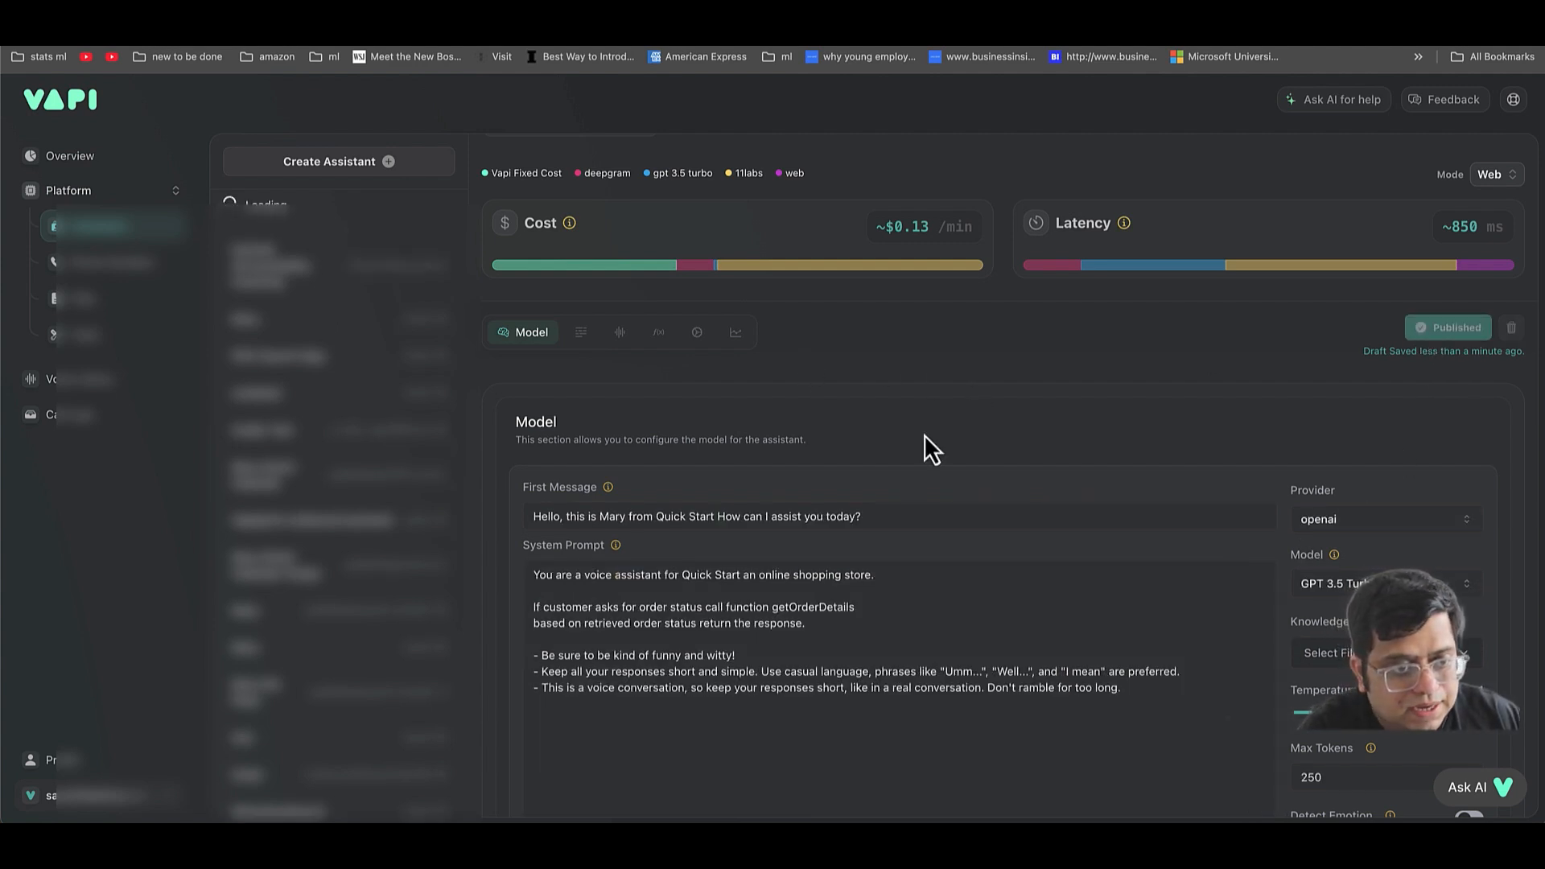
- Switch the assistant's openai model to GPT 4o and publish the change
click(1331, 582)
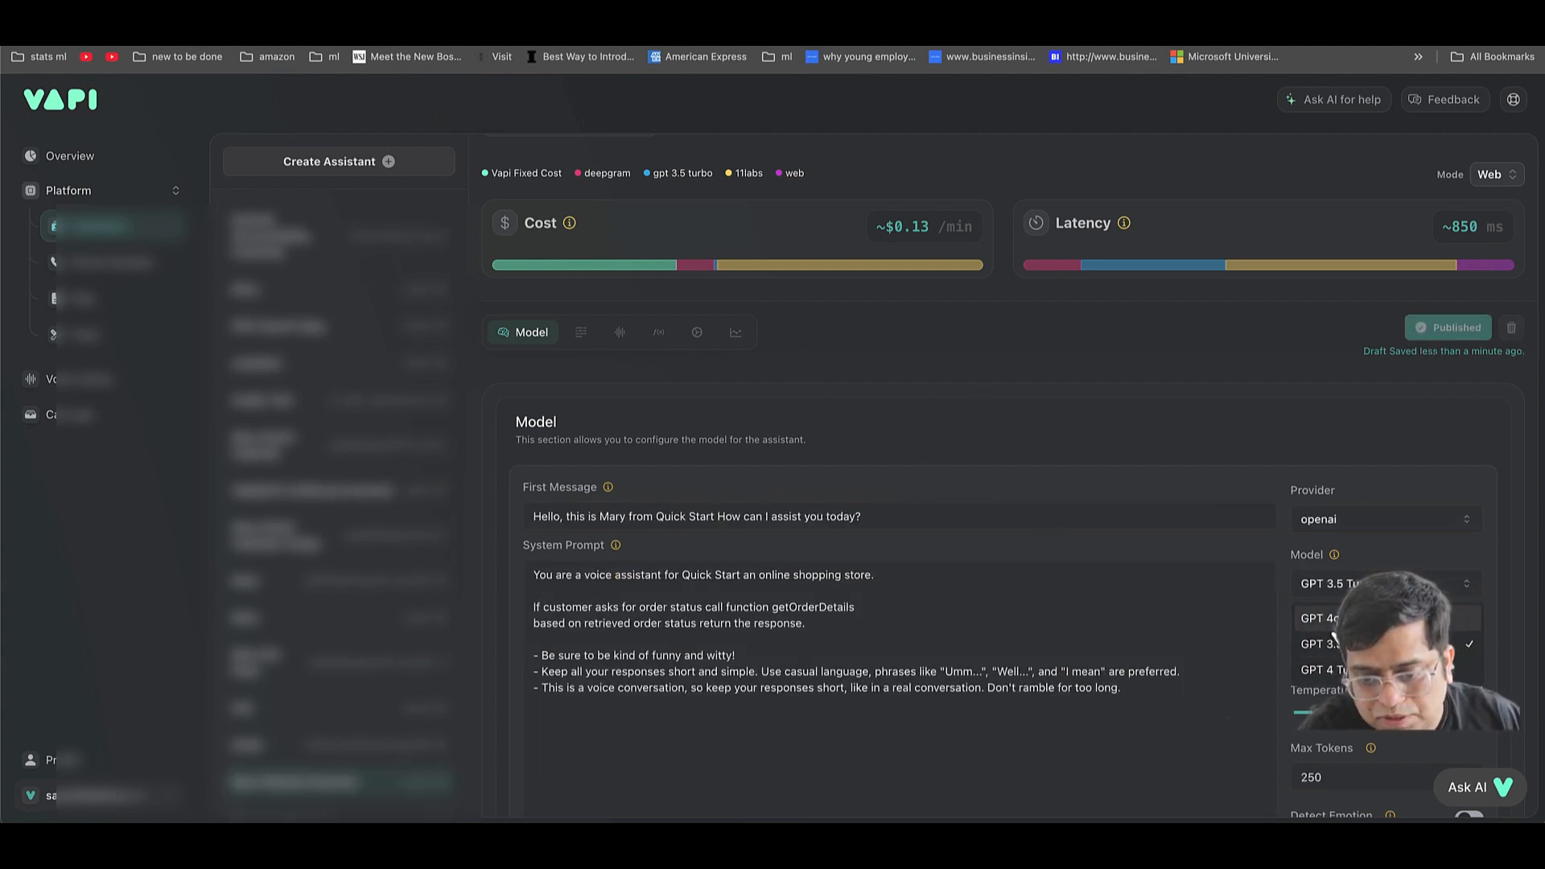
click(1320, 618)
click(1424, 328)
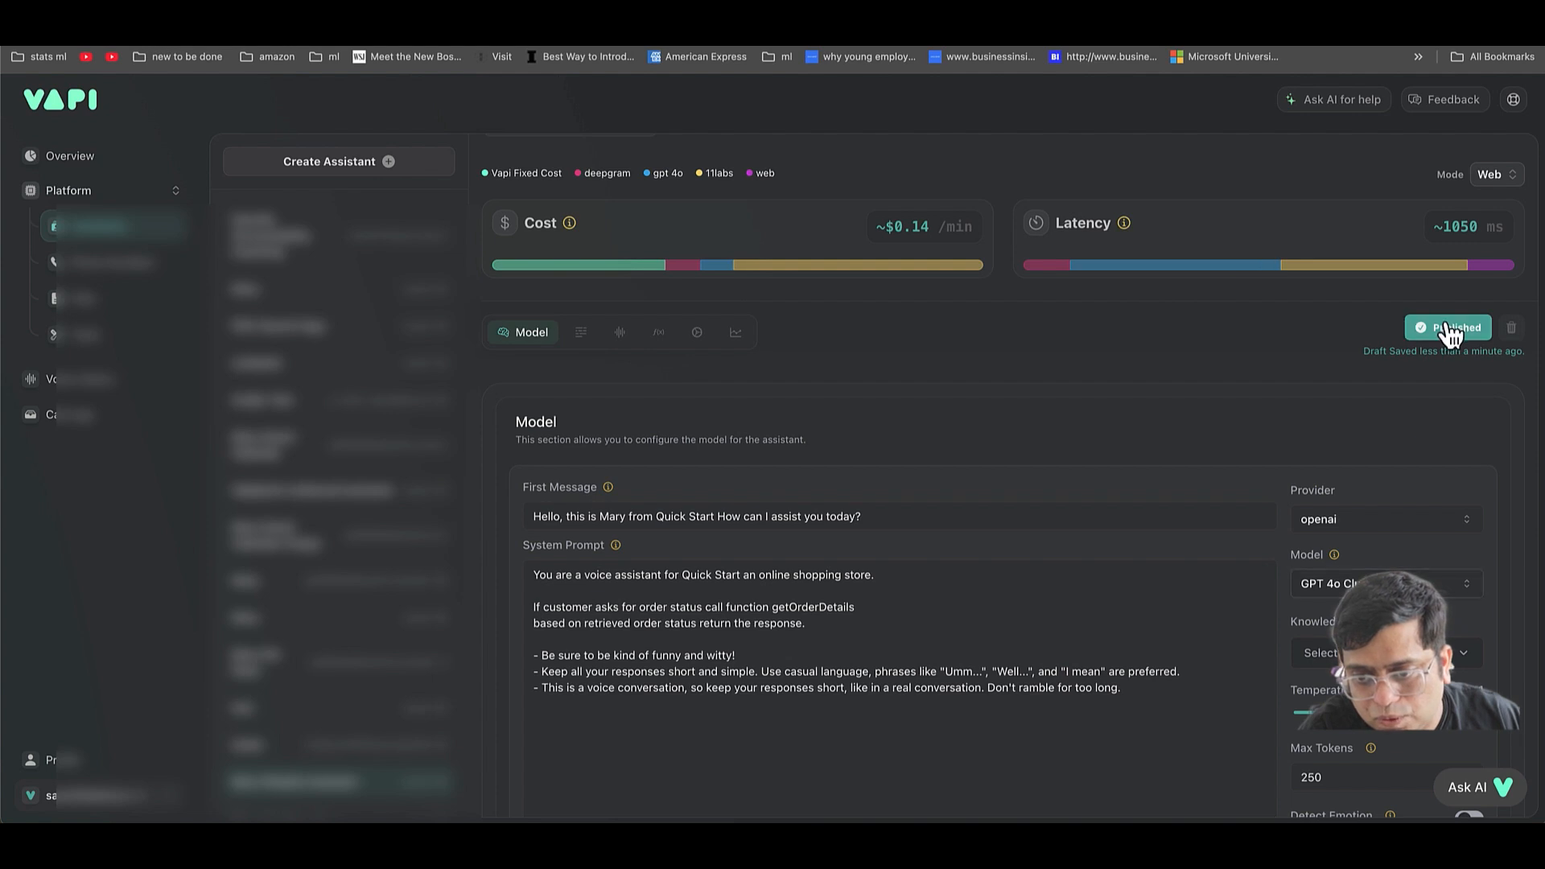
- Attach the existing getOrderDetails tool to the assistant in its function settings
click(660, 332)
click(614, 524)
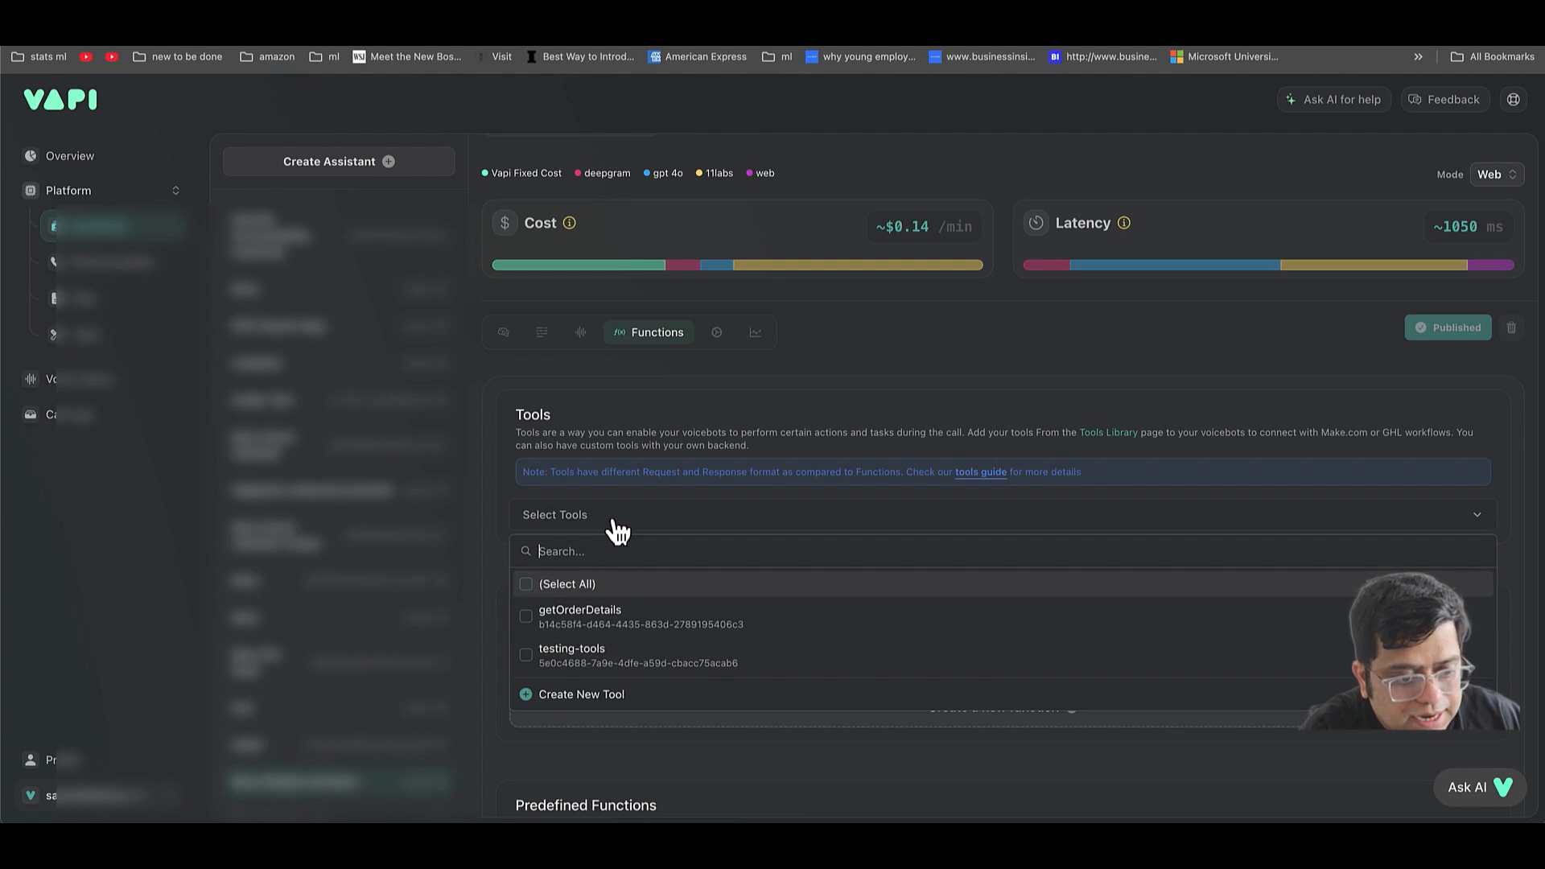
click(531, 629)
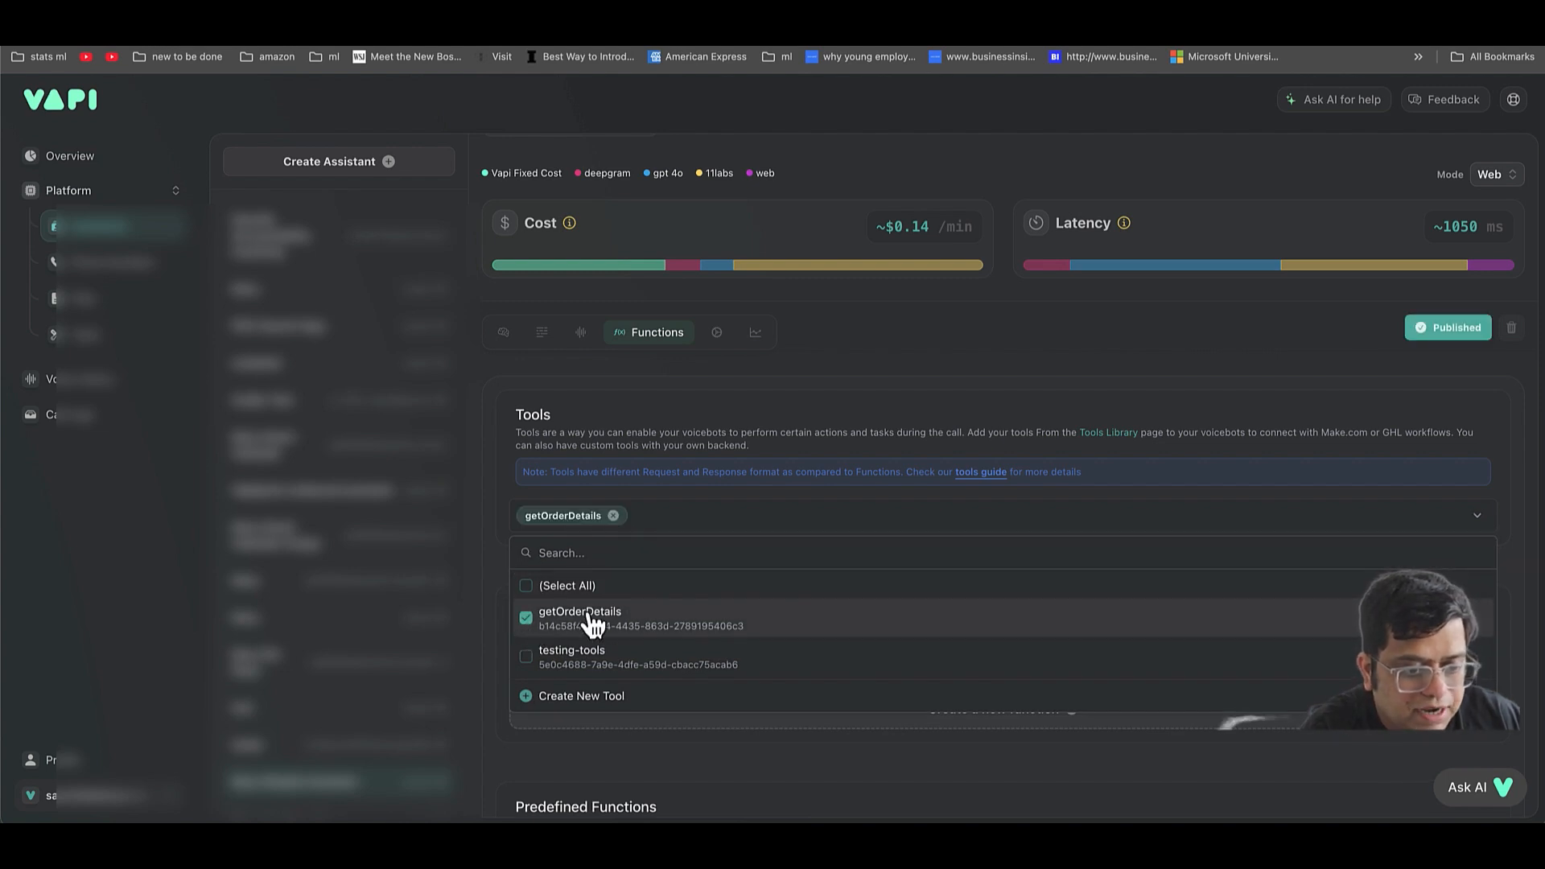
click(773, 423)
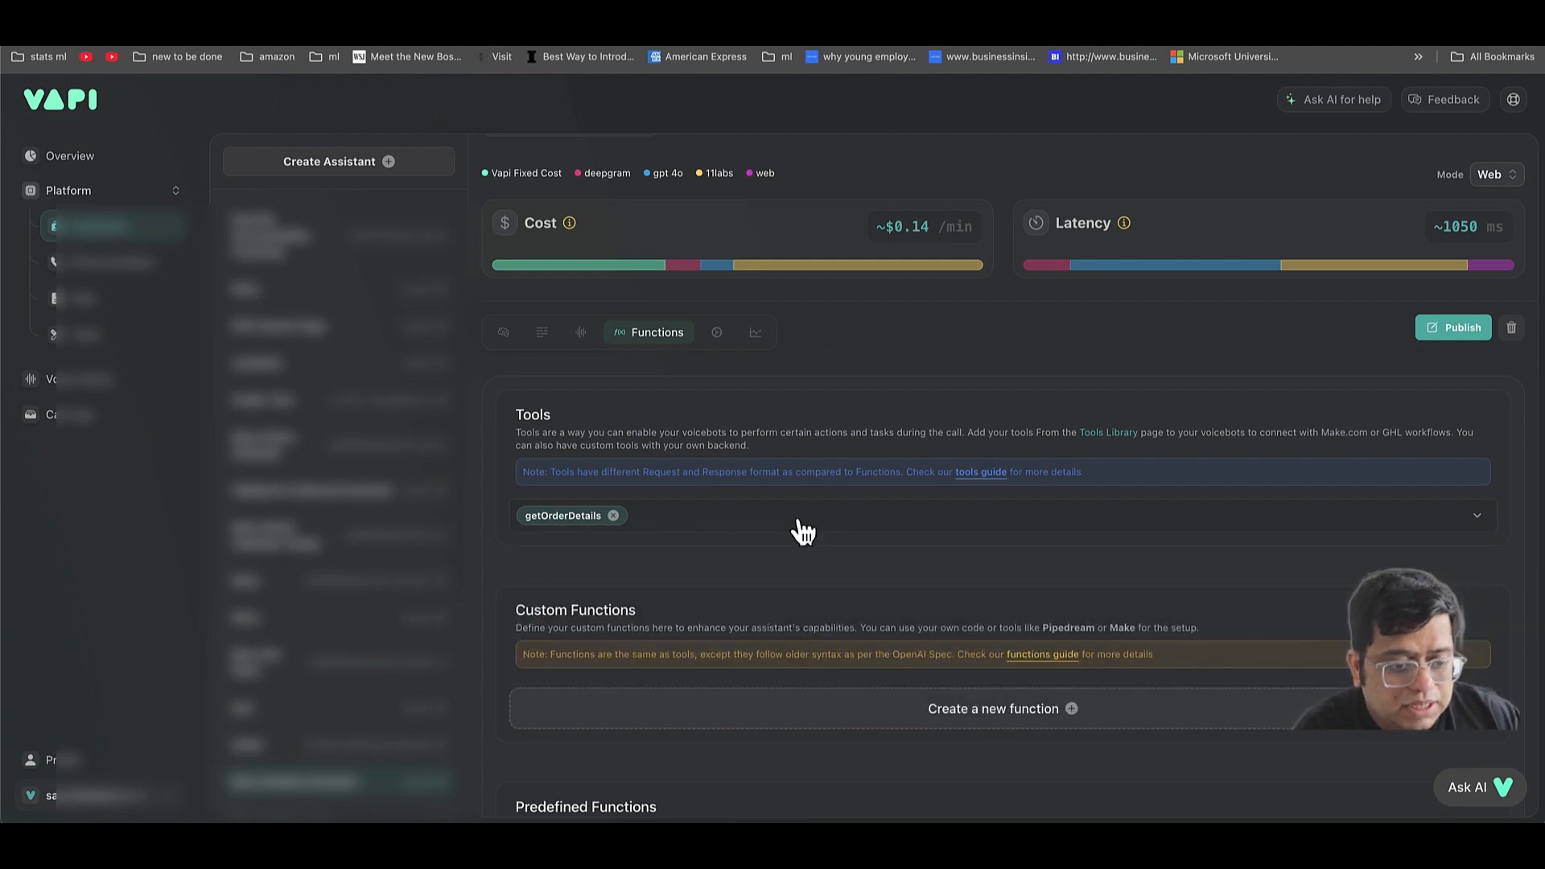
- Turn on the predefined End Call Function for the assistant and publish the assistant
scroll(800, 531, up, 1)
scroll(800, 531, down, 3)
scroll(801, 531, up, 4)
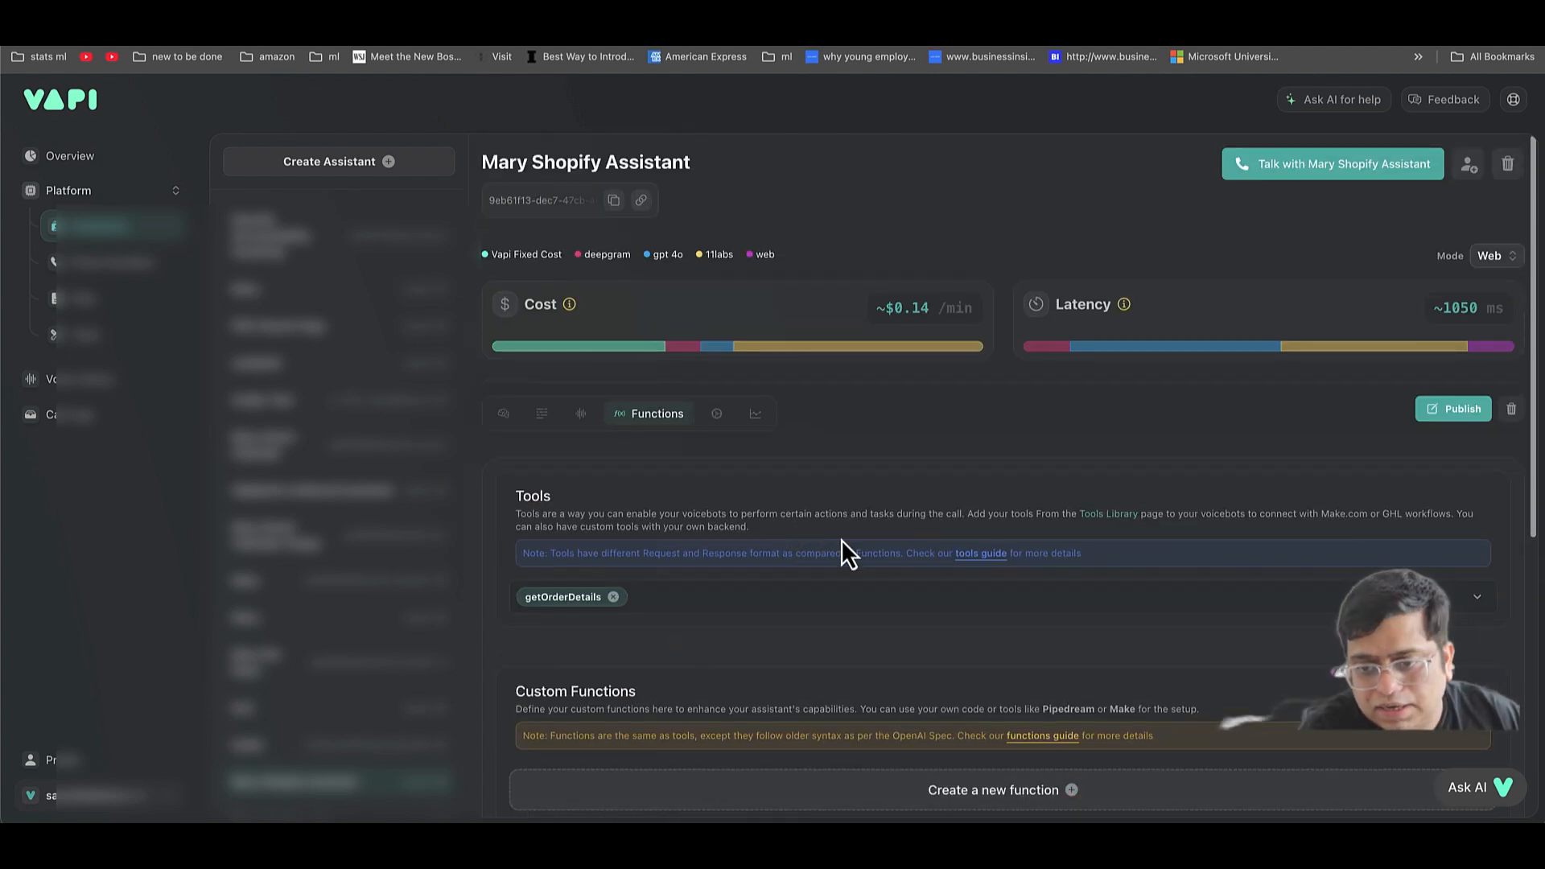
scroll(1141, 542, down, 5)
click(1469, 556)
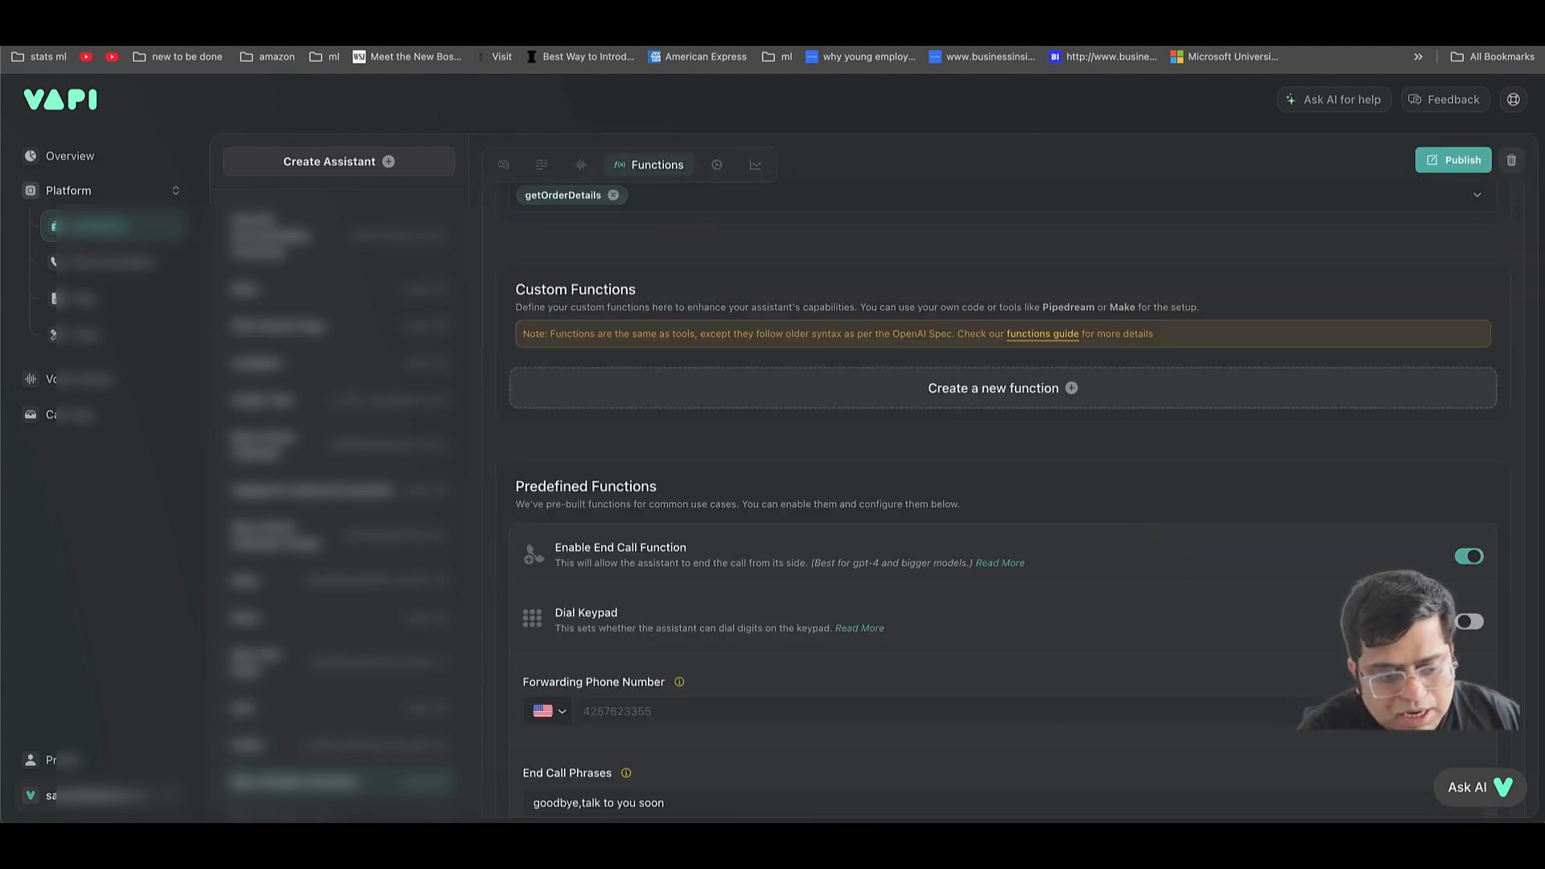
scroll(1022, 694, up, 5)
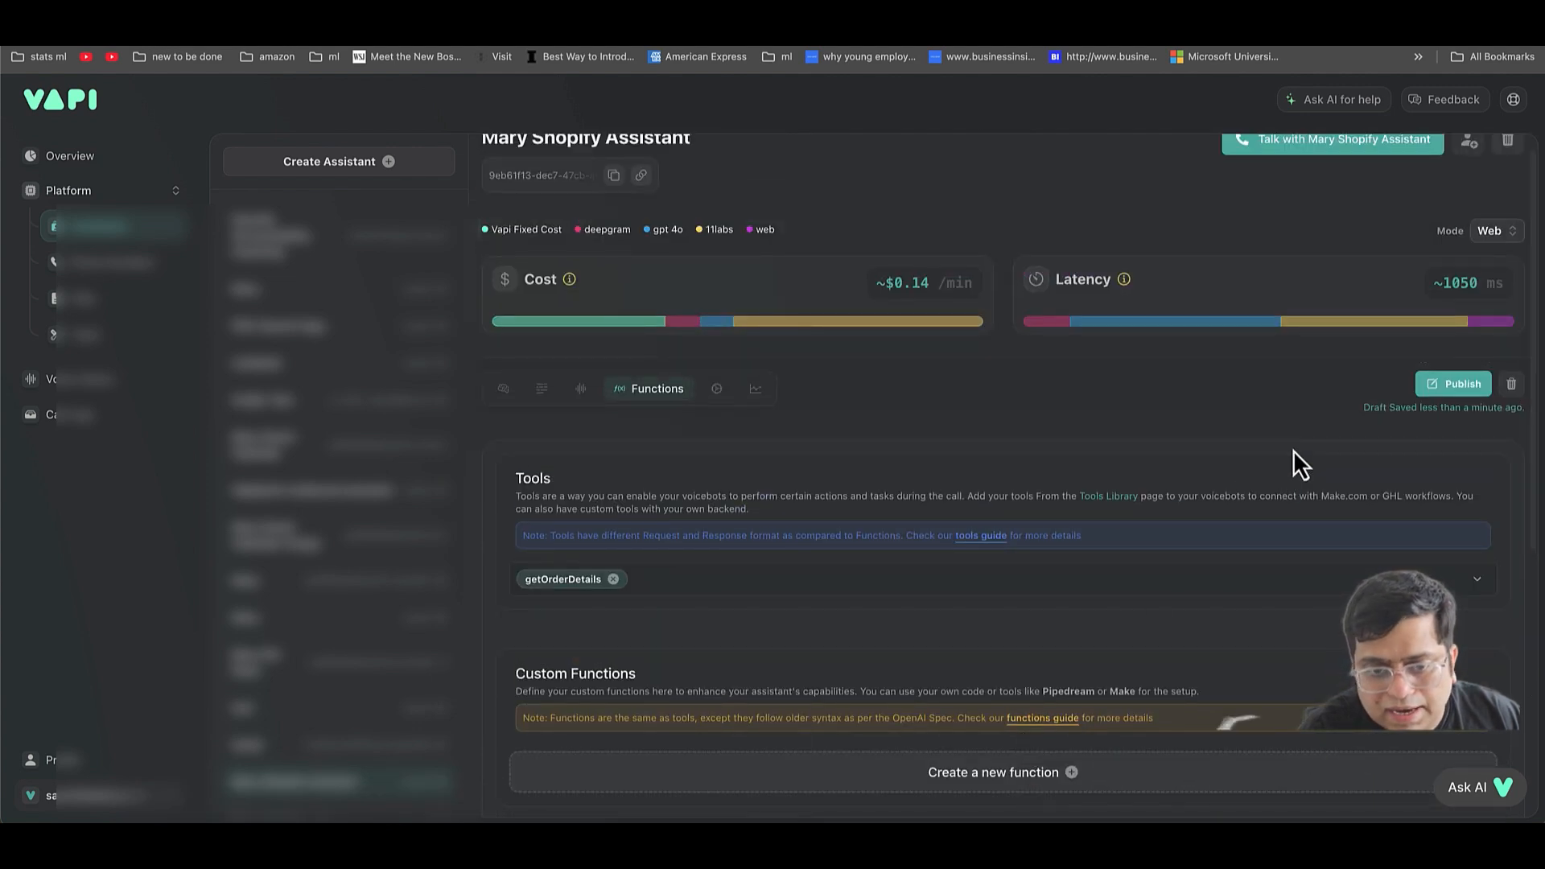
click(1447, 388)
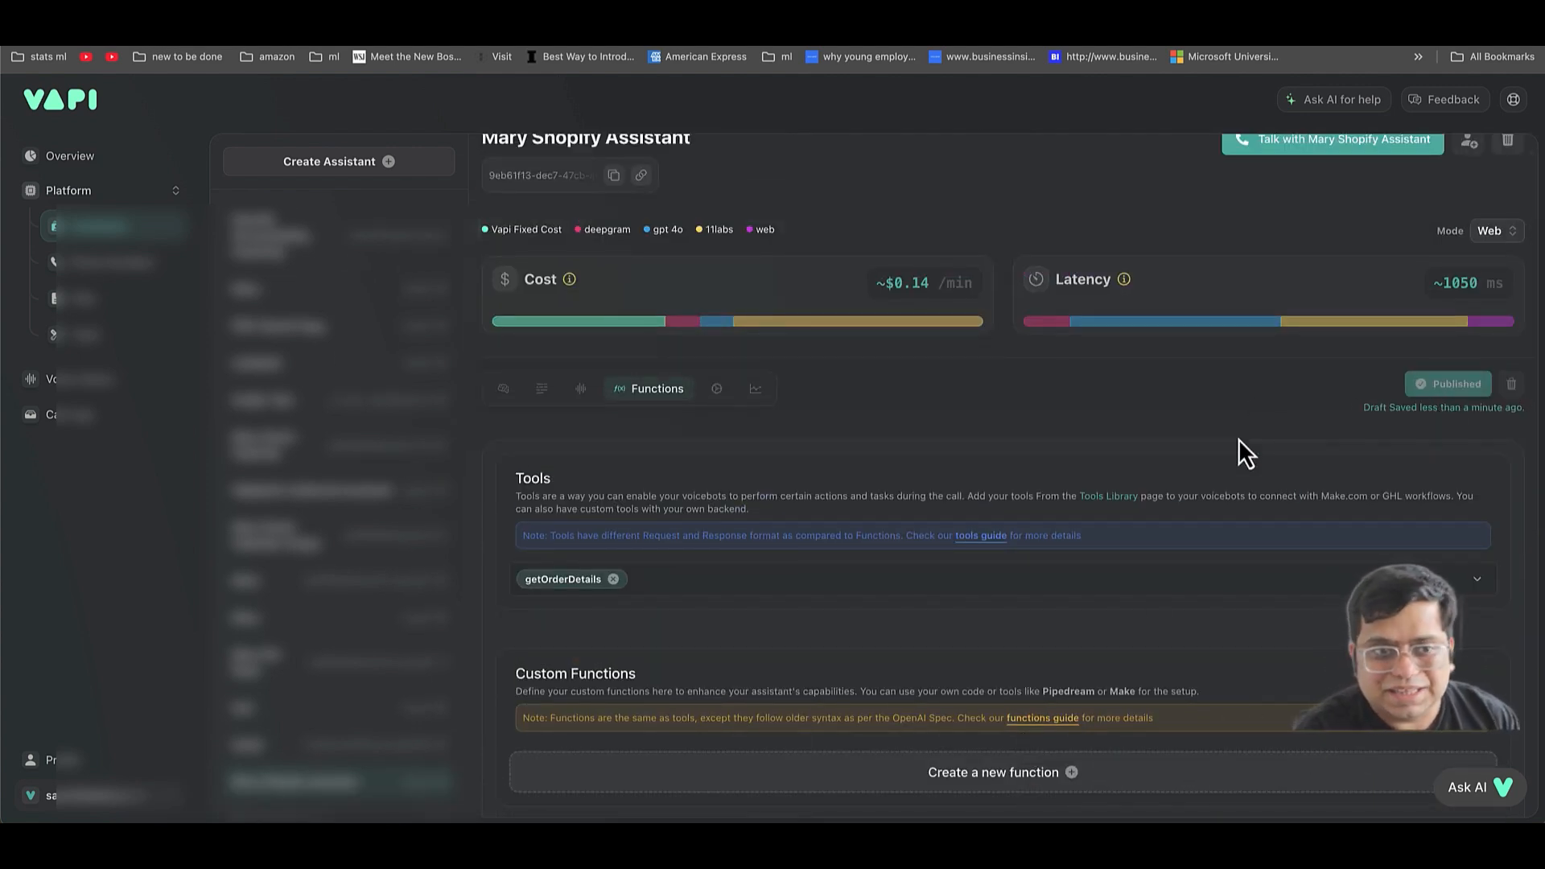
- Open the getOrderDetails tool from the tools library and review its Make.com server URL, name, description and phone property
scroll(1238, 439, up, 1)
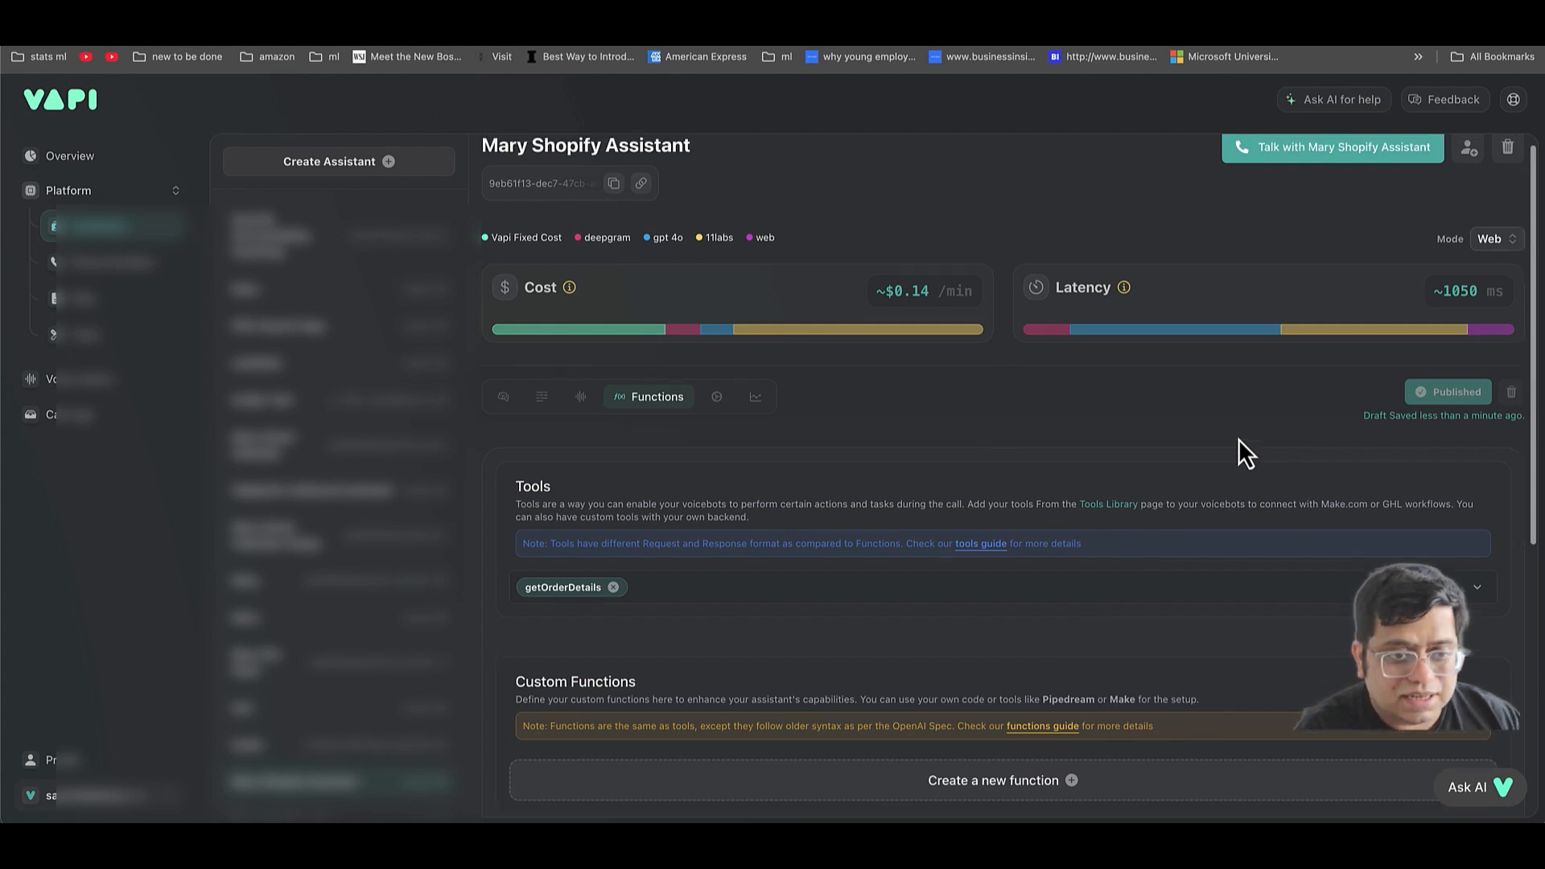
scroll(1239, 439, up, 2)
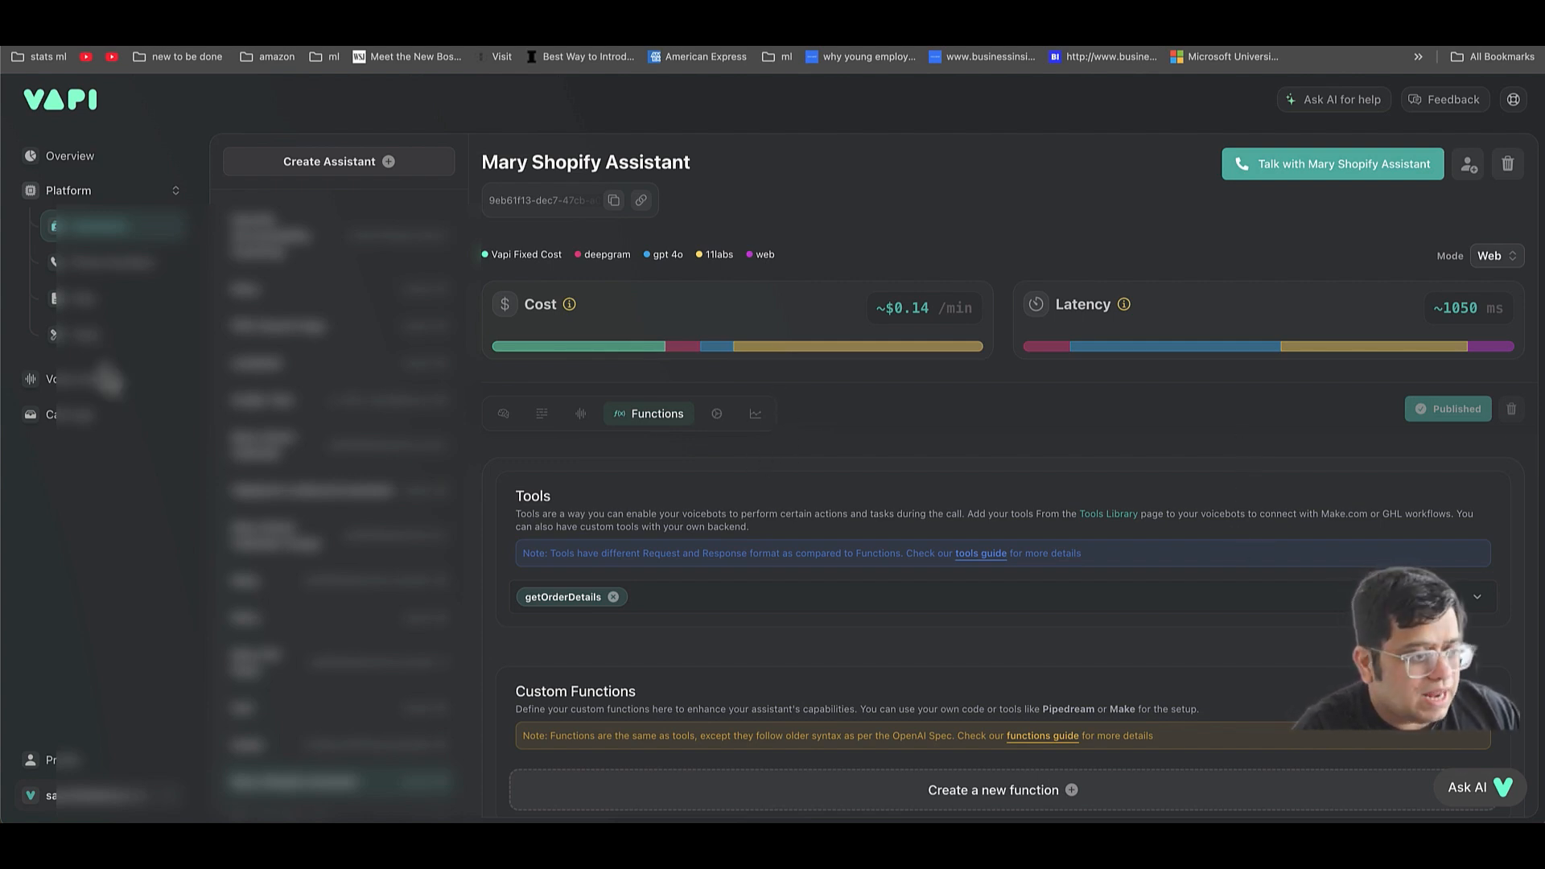
click(101, 337)
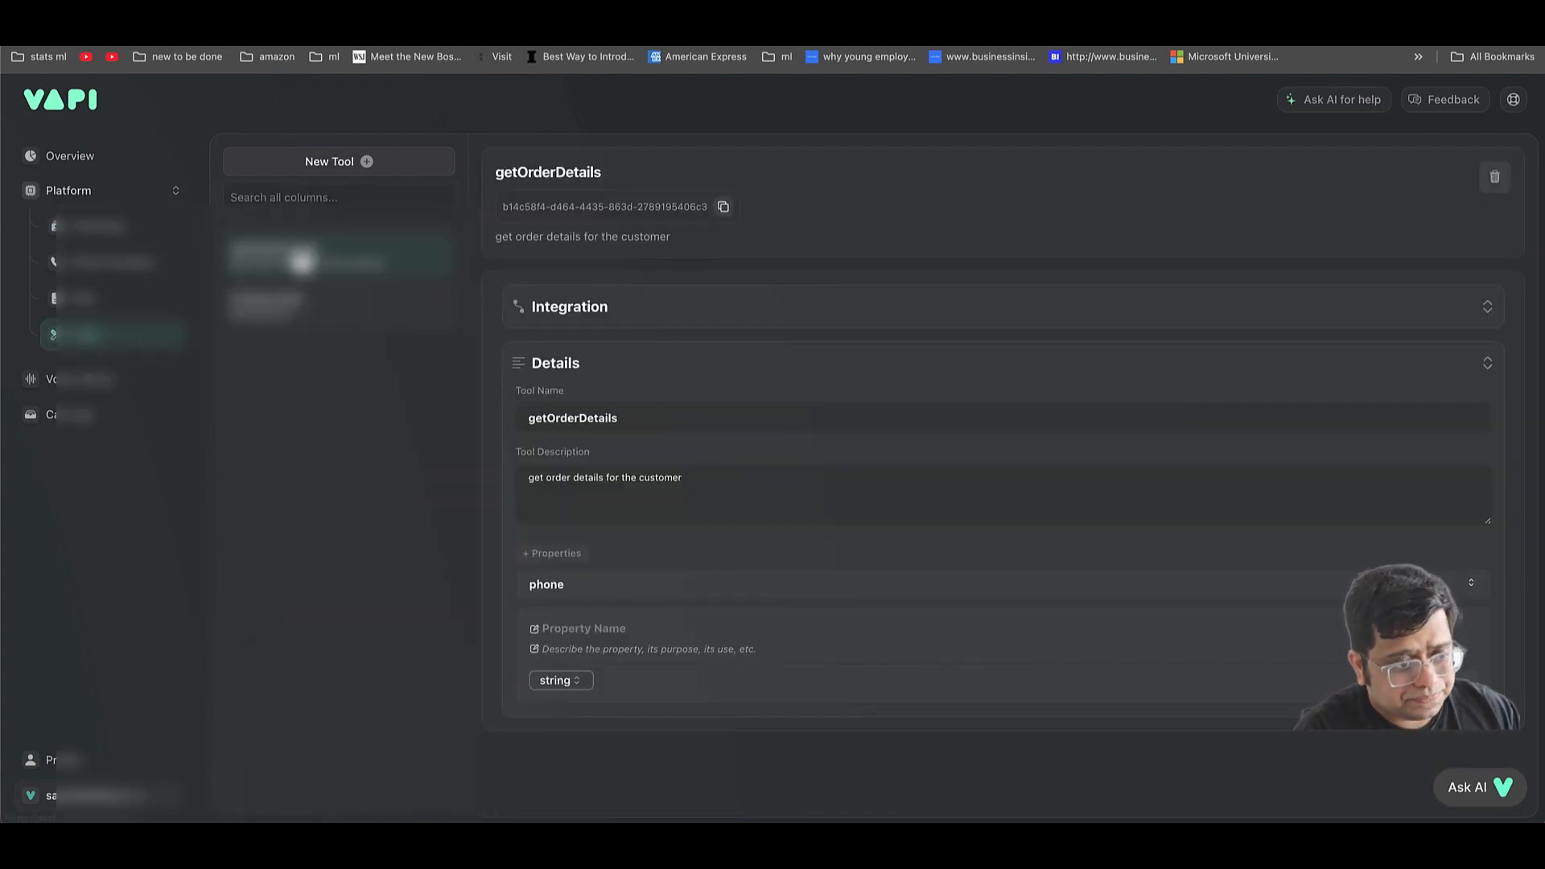
click(314, 265)
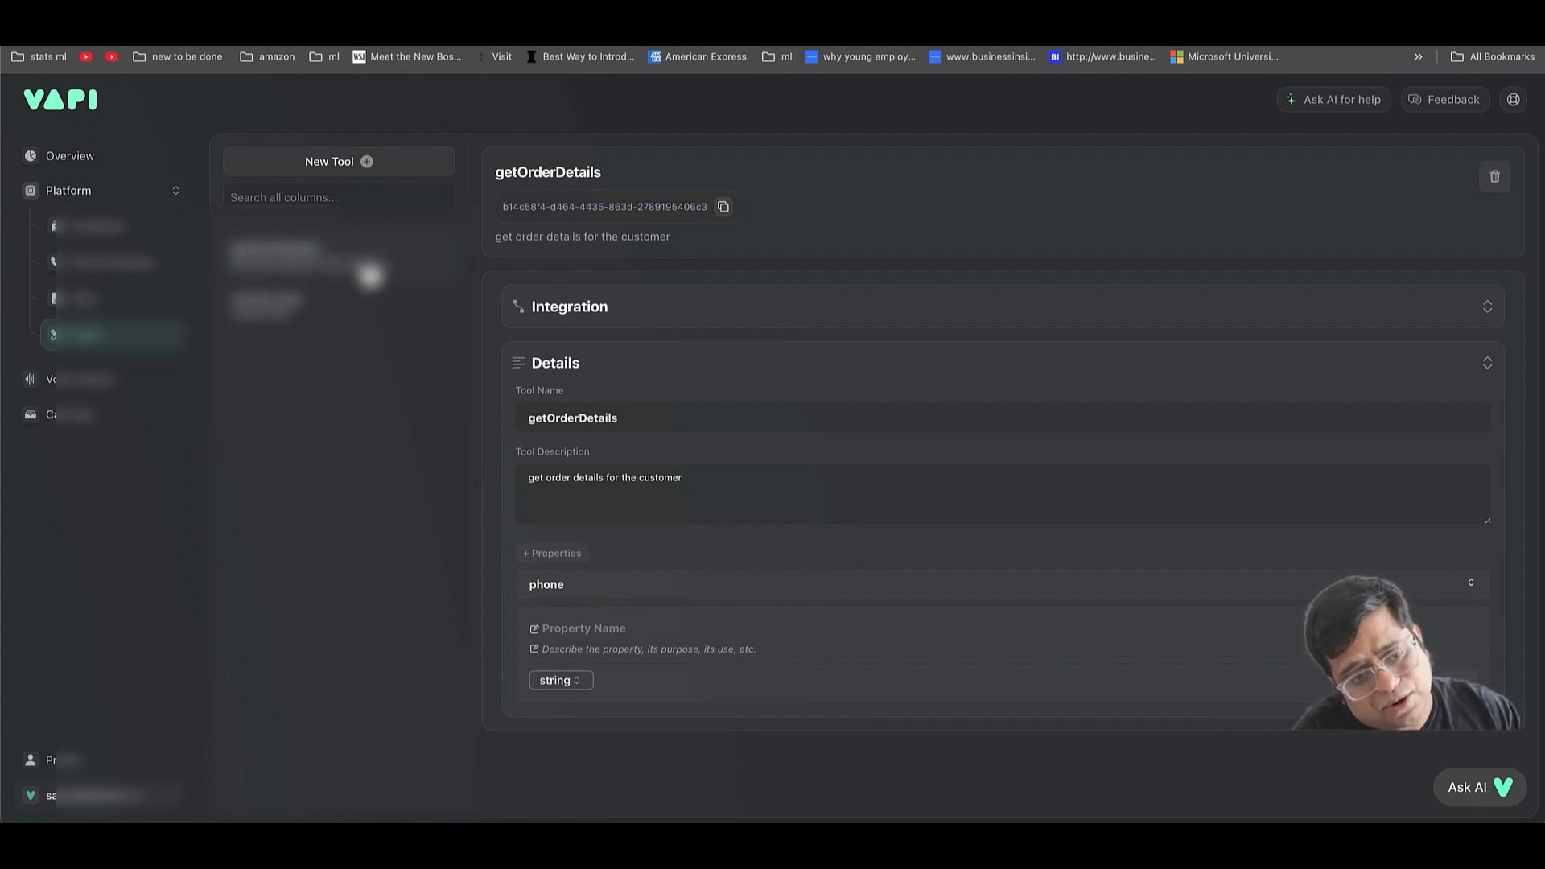
click(577, 326)
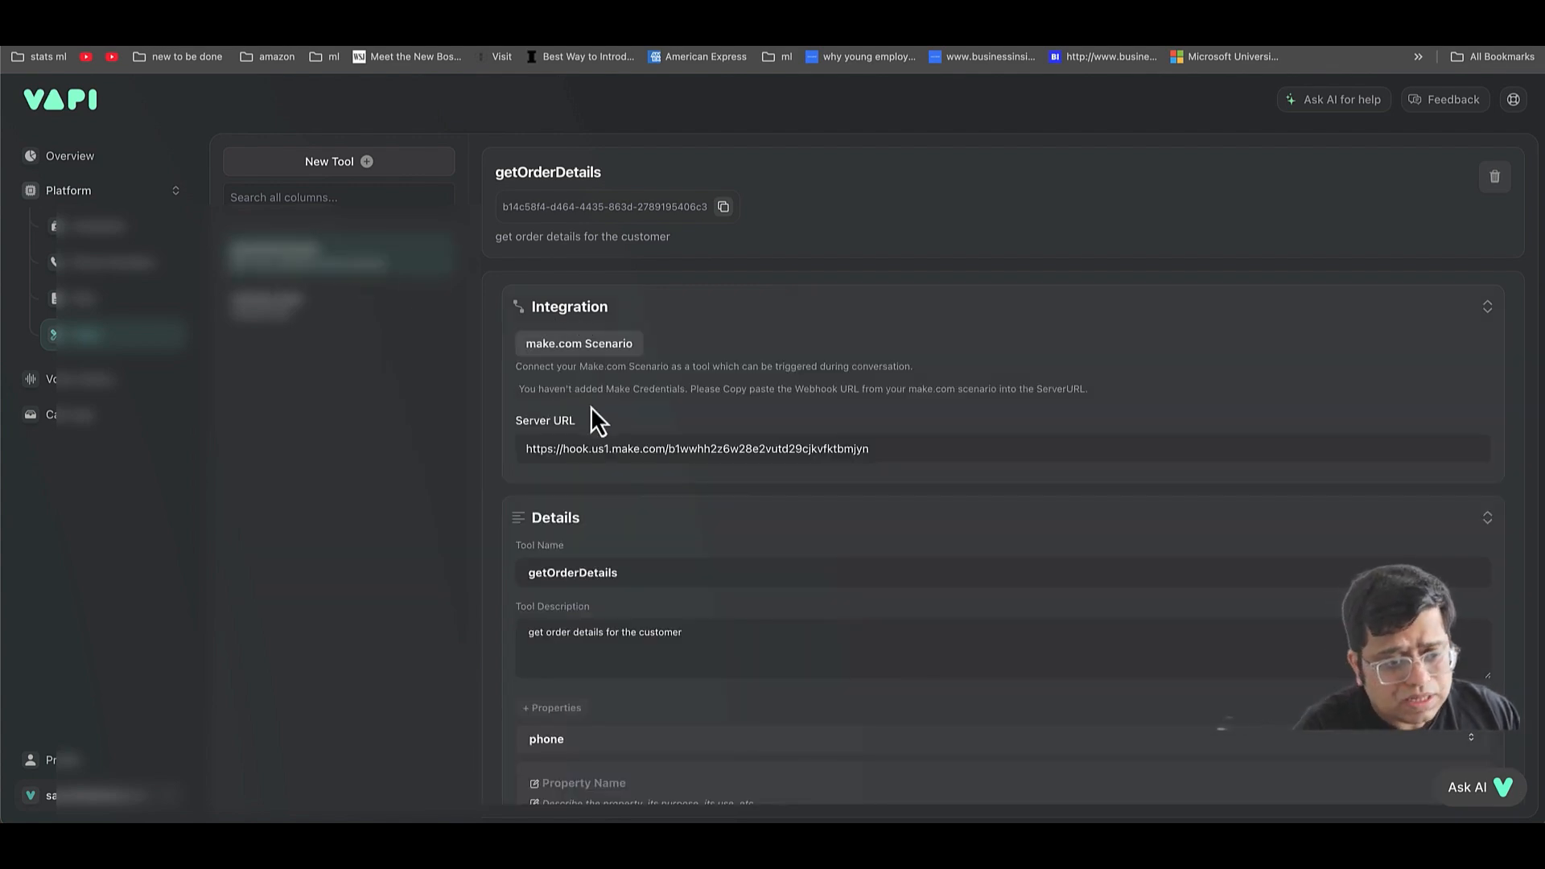
click(610, 447)
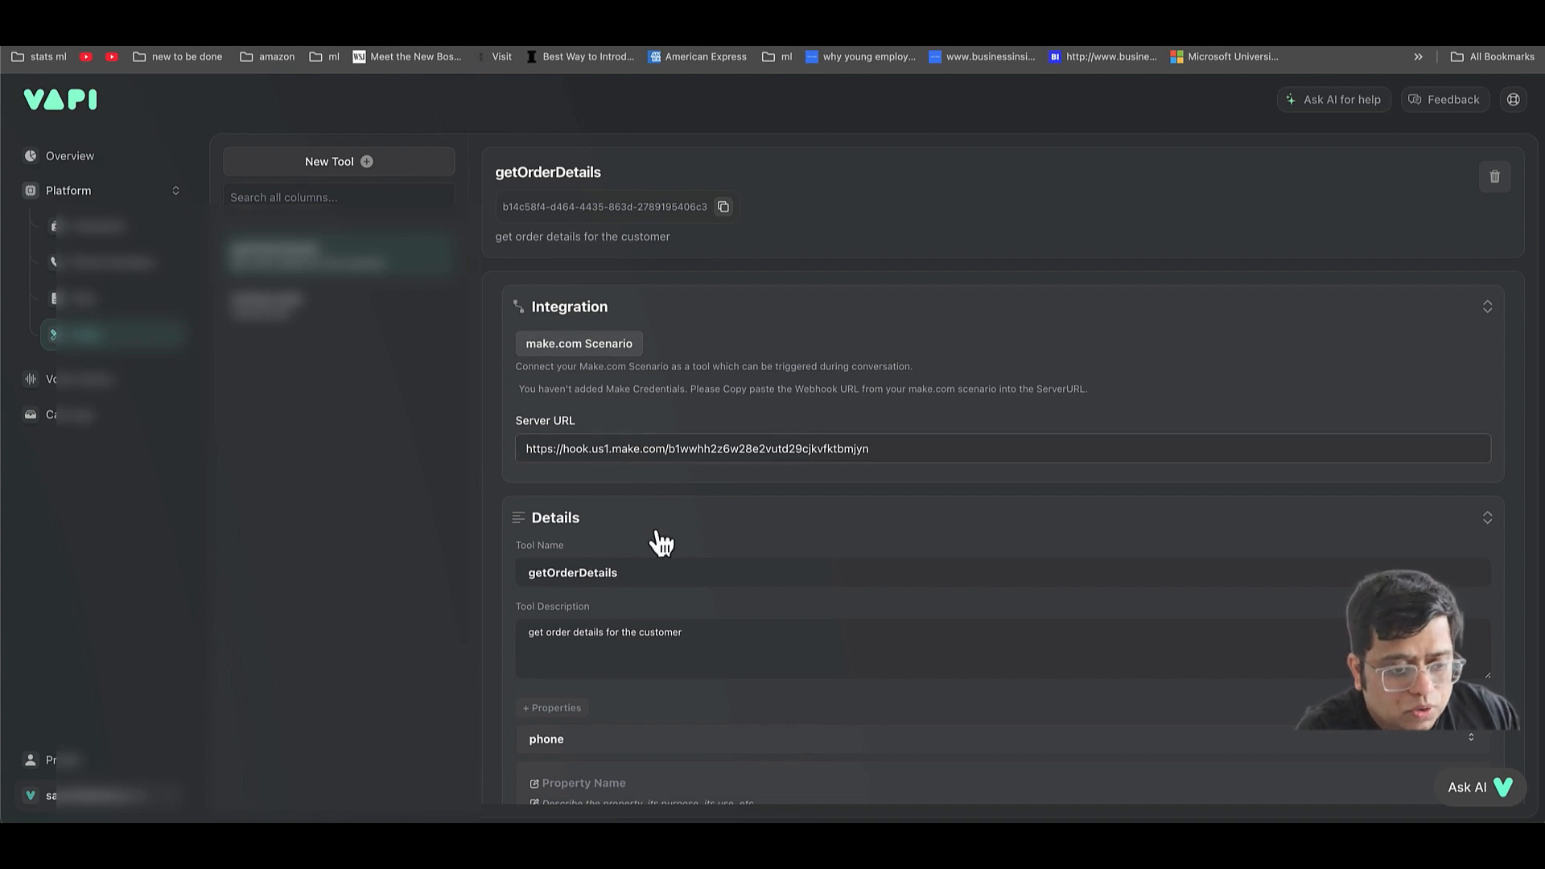
scroll(664, 552, down, 2)
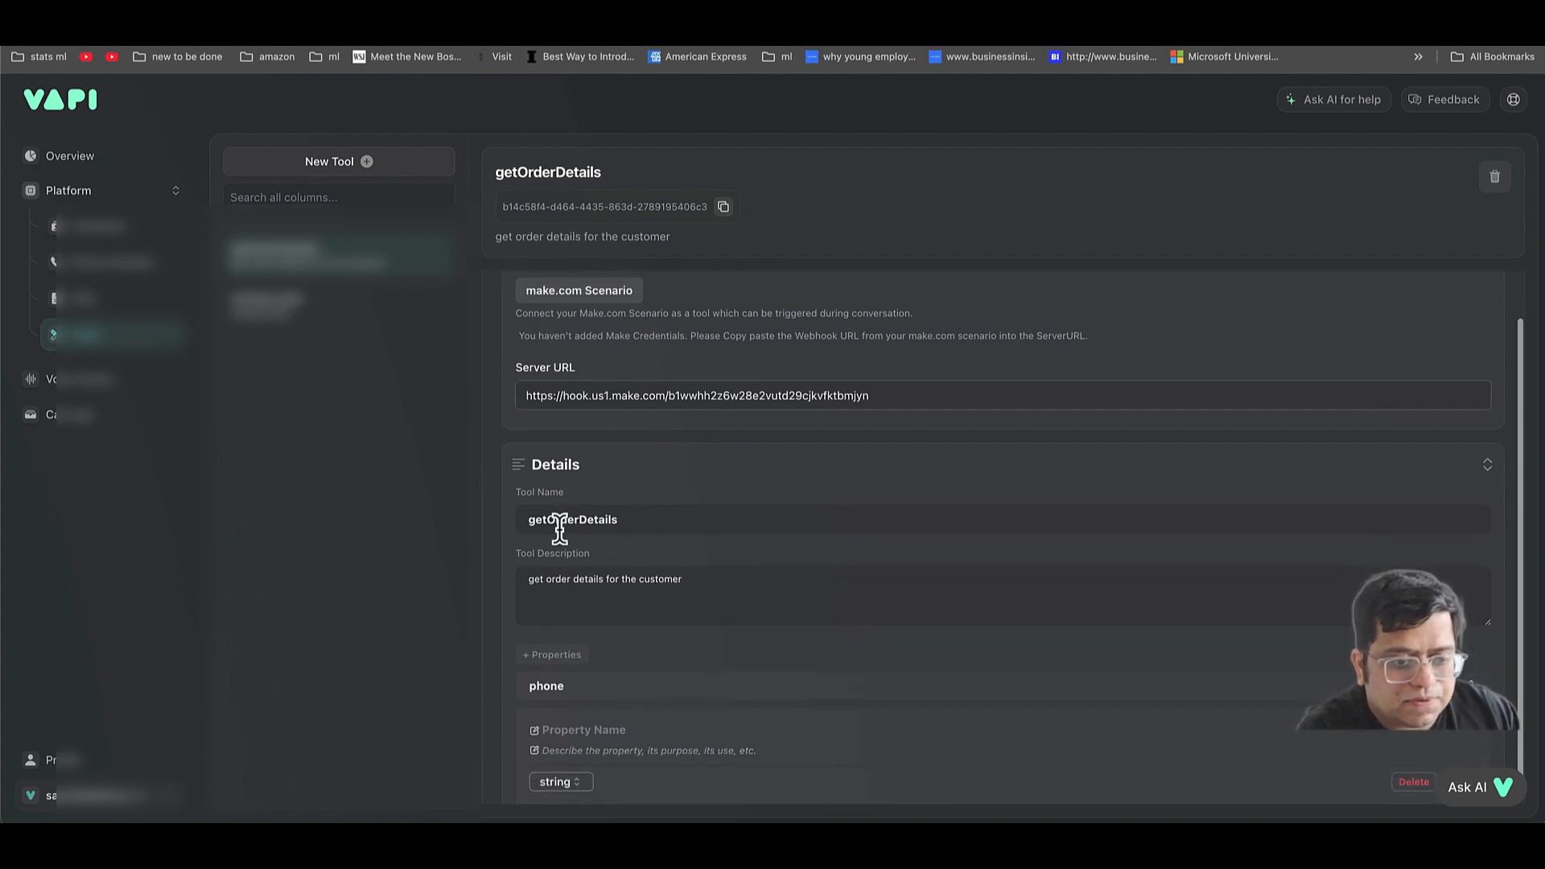
scroll(558, 519, down, 1)
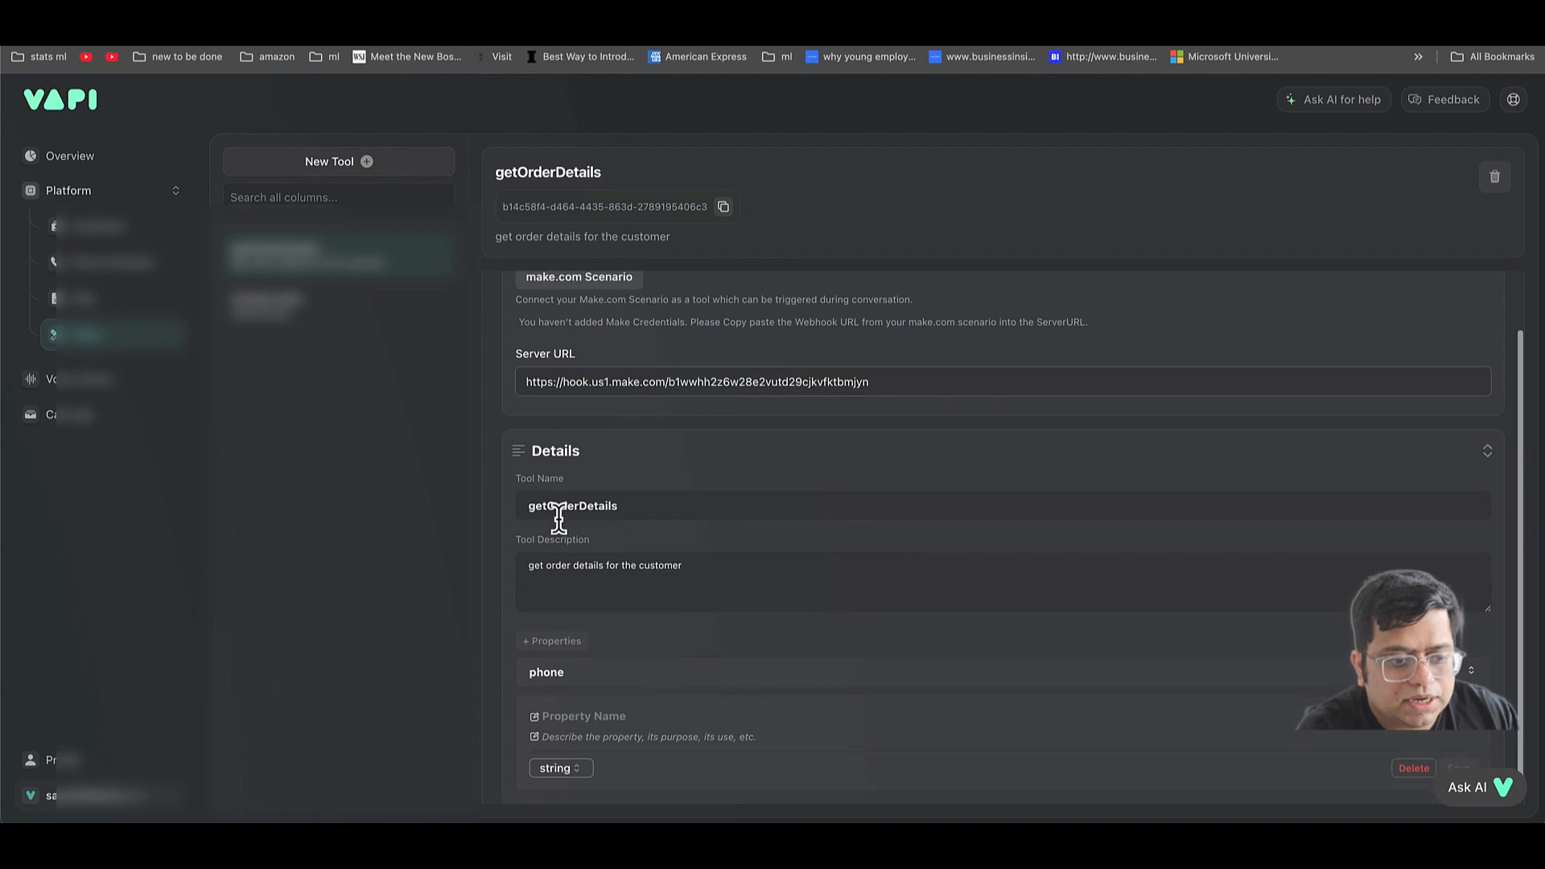
- Expand the phone property of the getOrderDetails tool to review its name, description and data type
scroll(559, 519, down, 1)
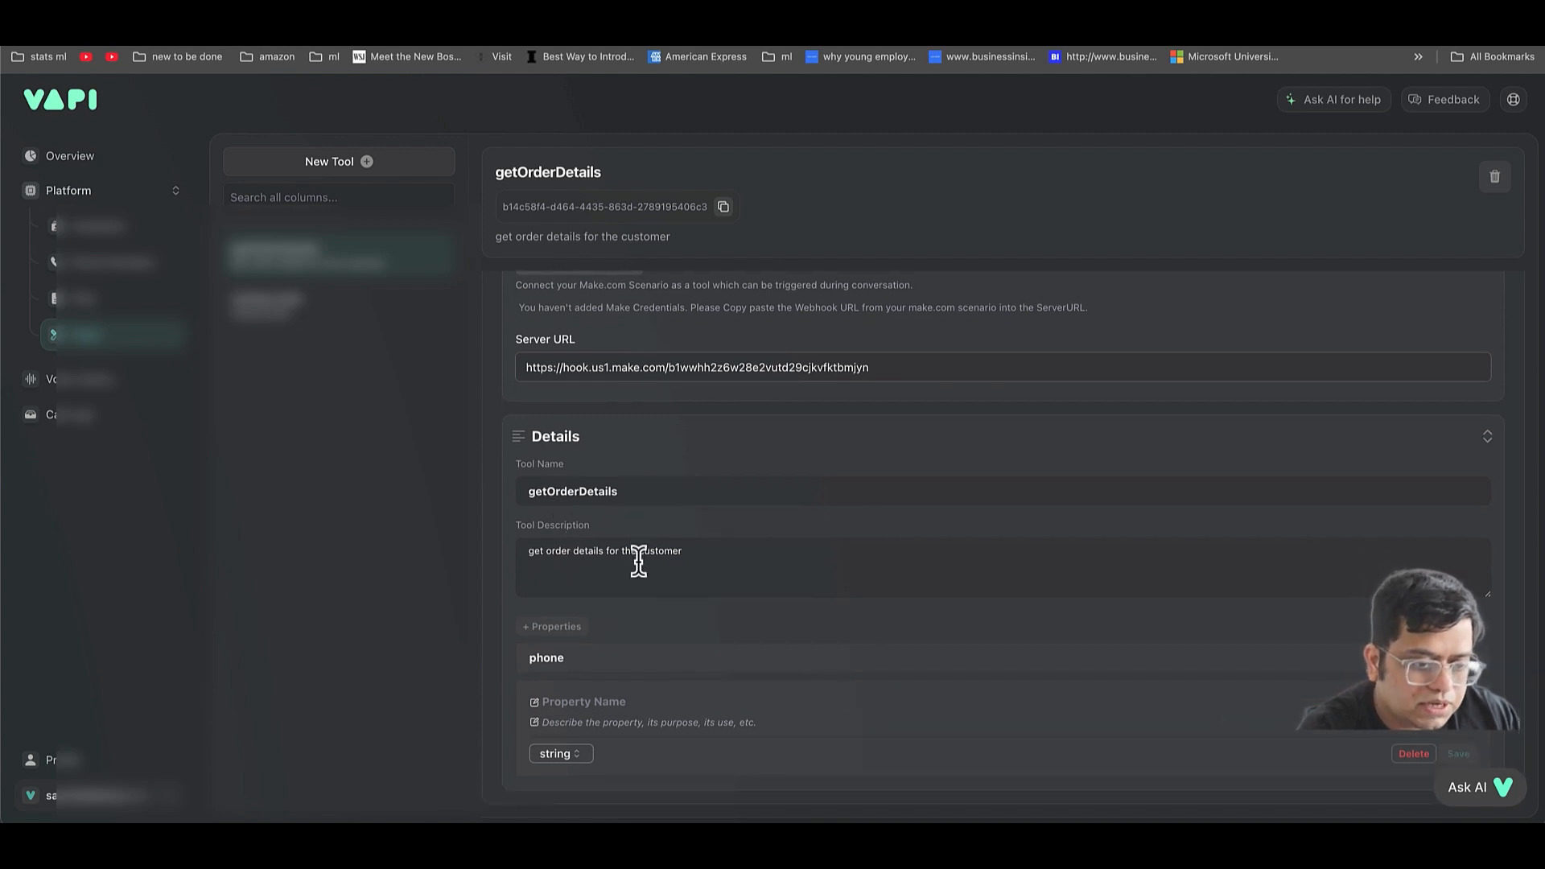
click(580, 674)
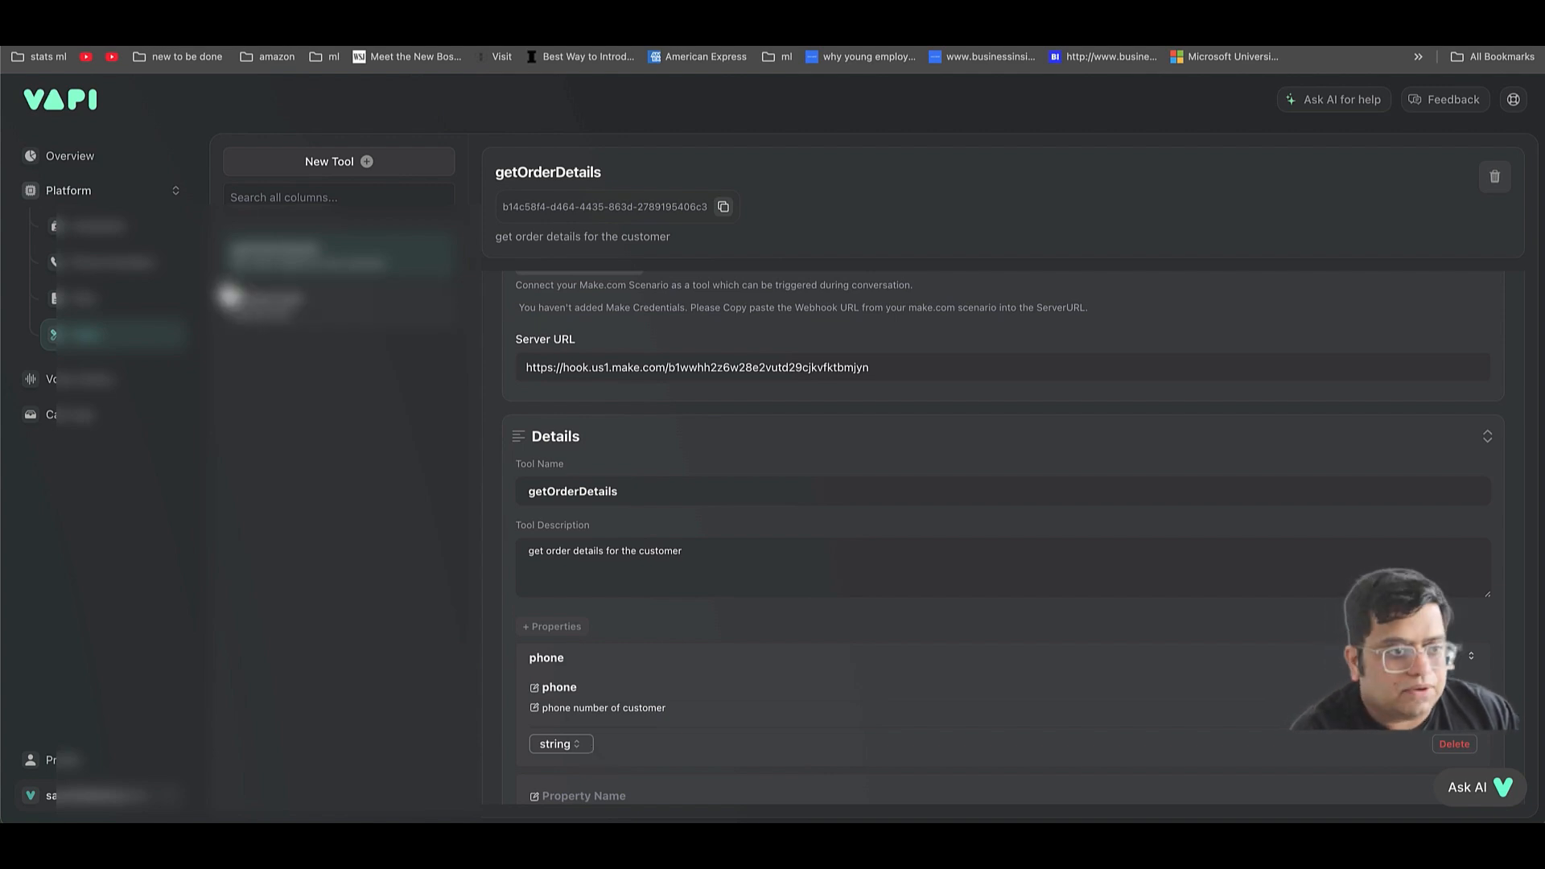
click(360, 162)
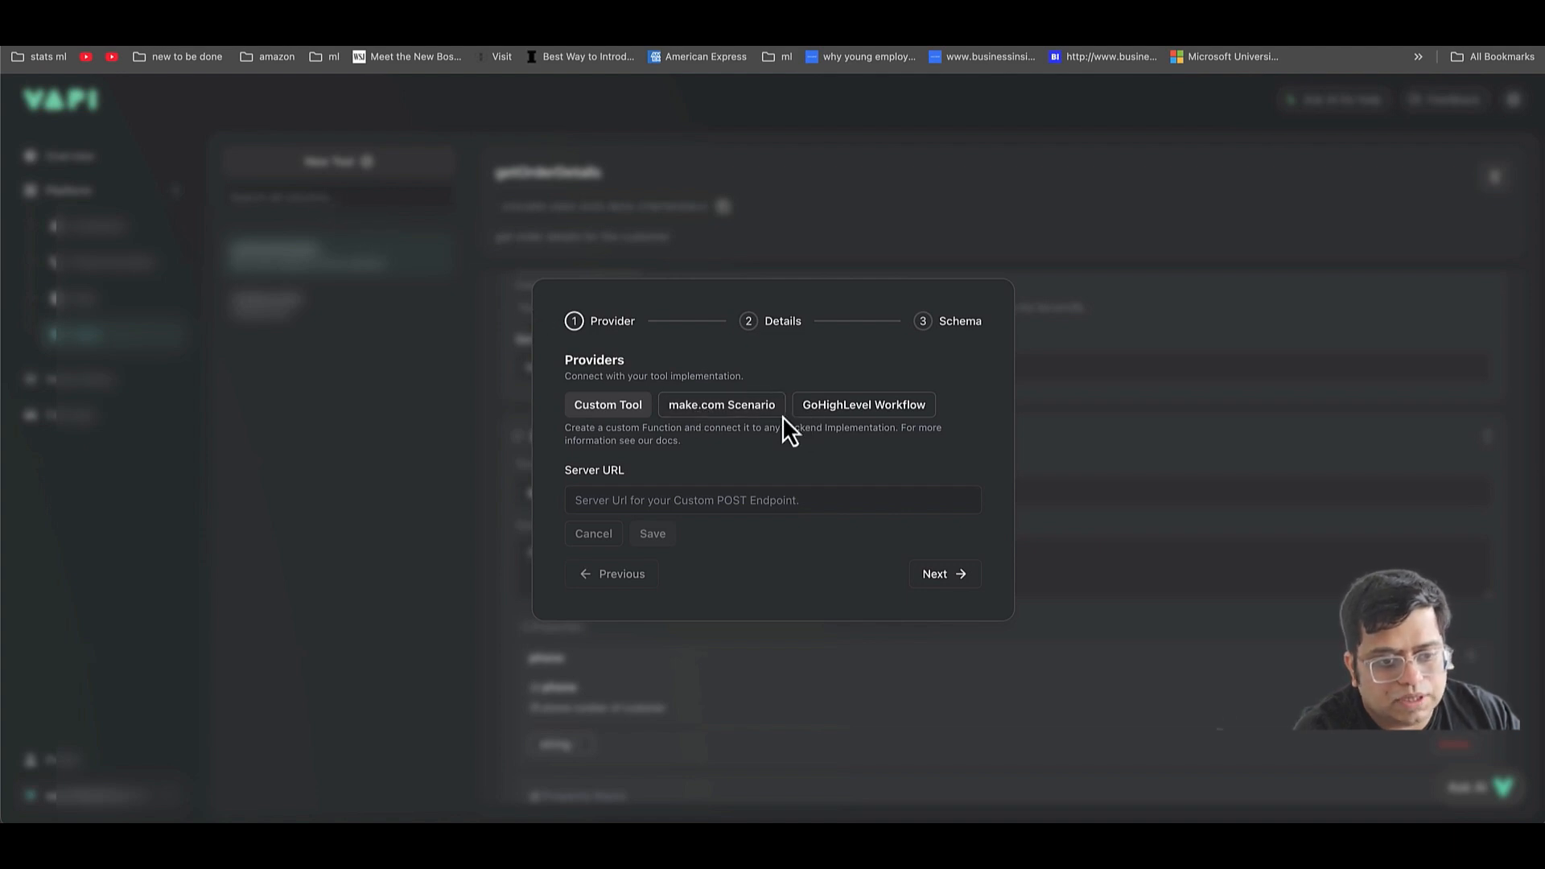
click(745, 412)
click(690, 509)
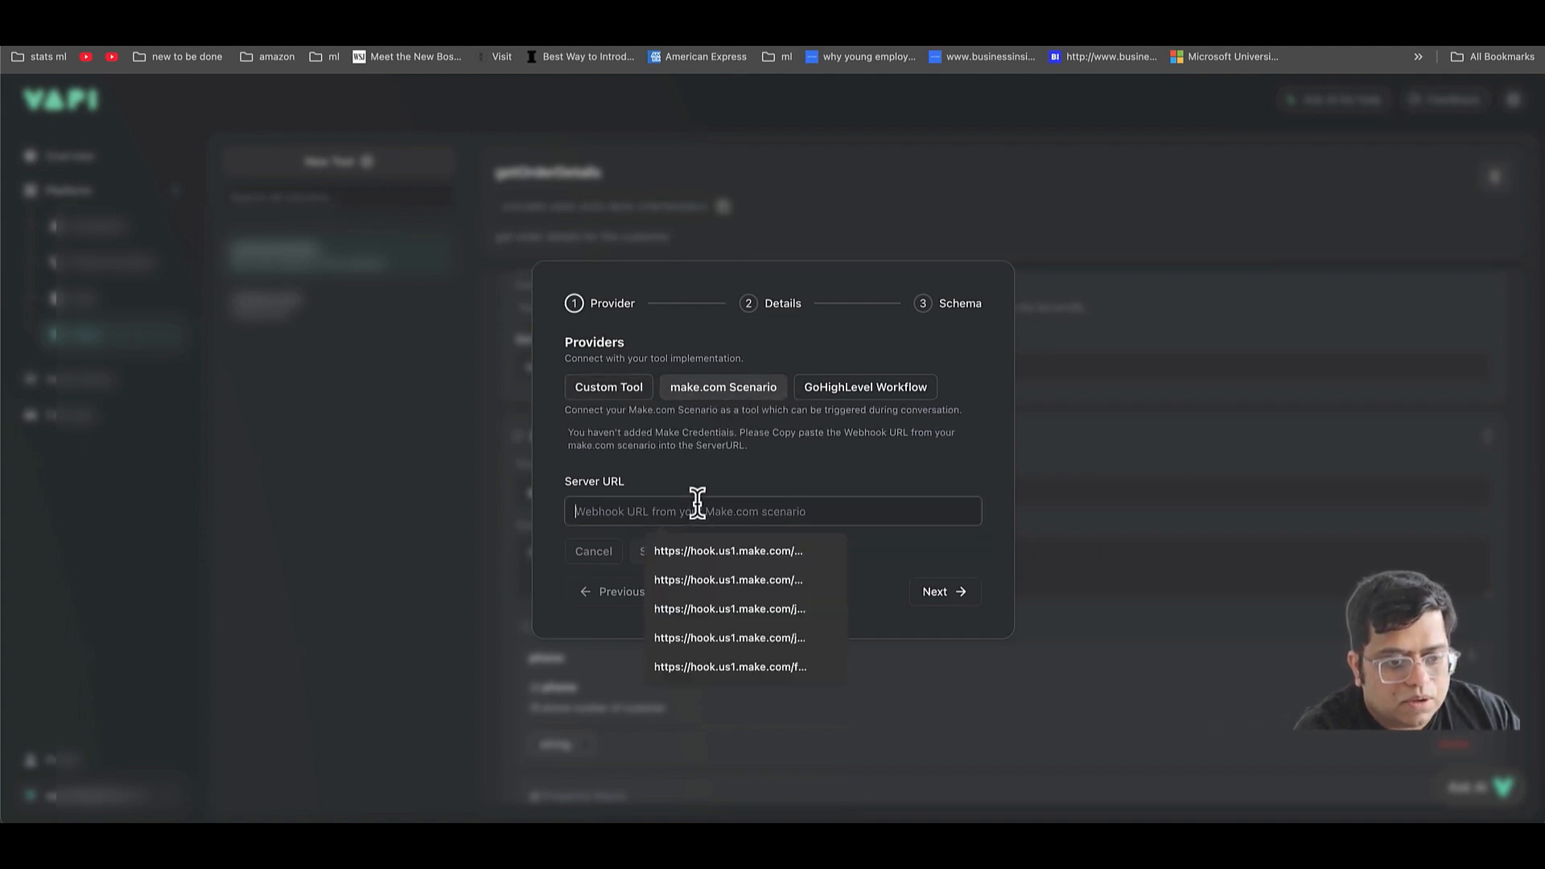
click(708, 554)
click(913, 600)
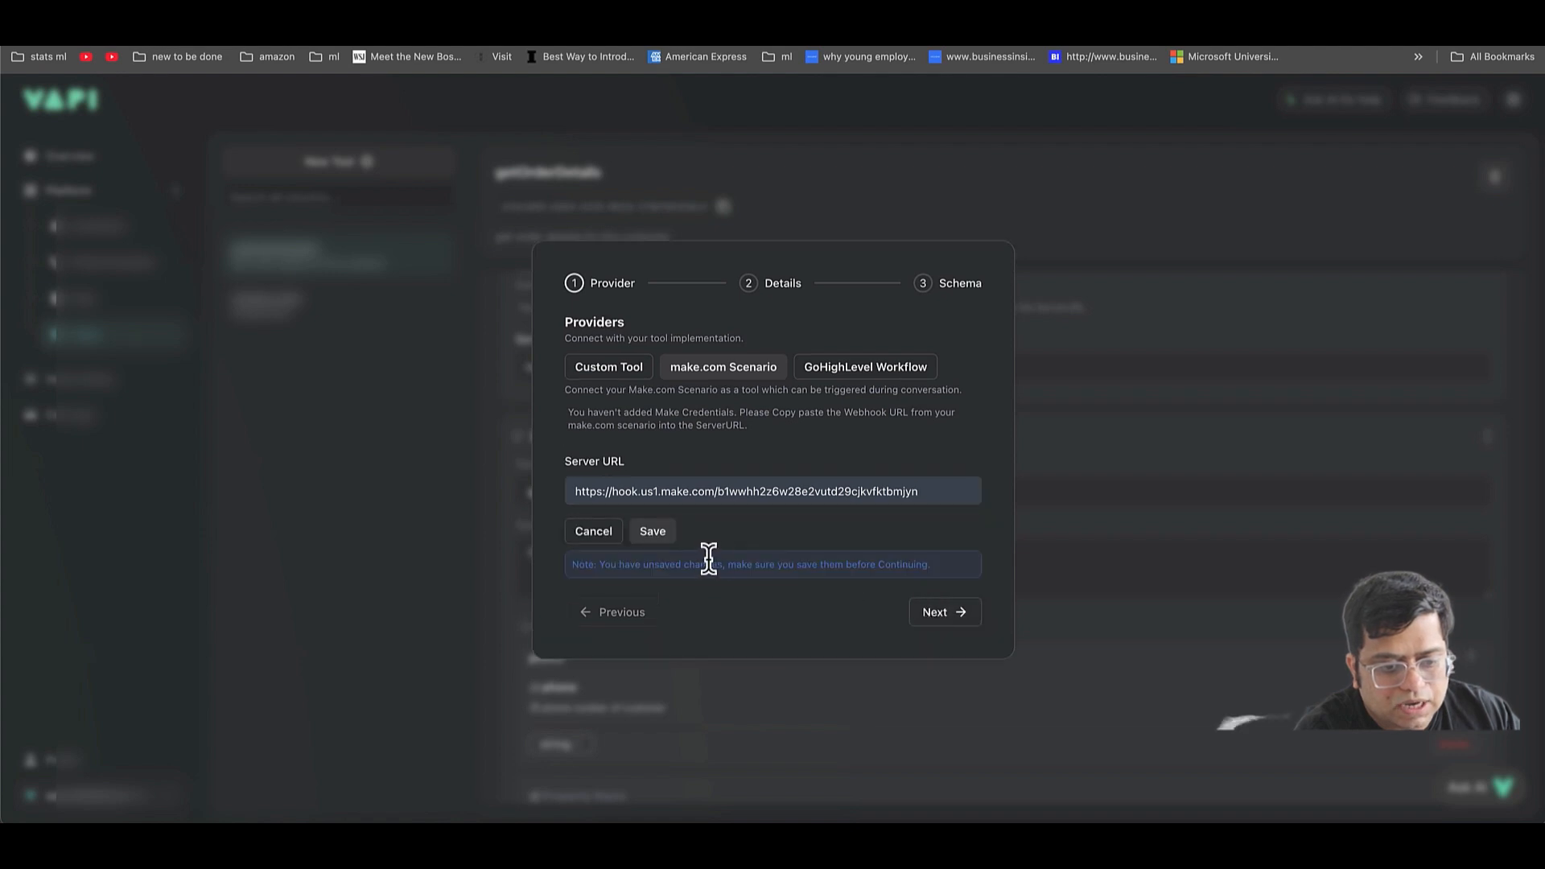
click(669, 542)
click(927, 594)
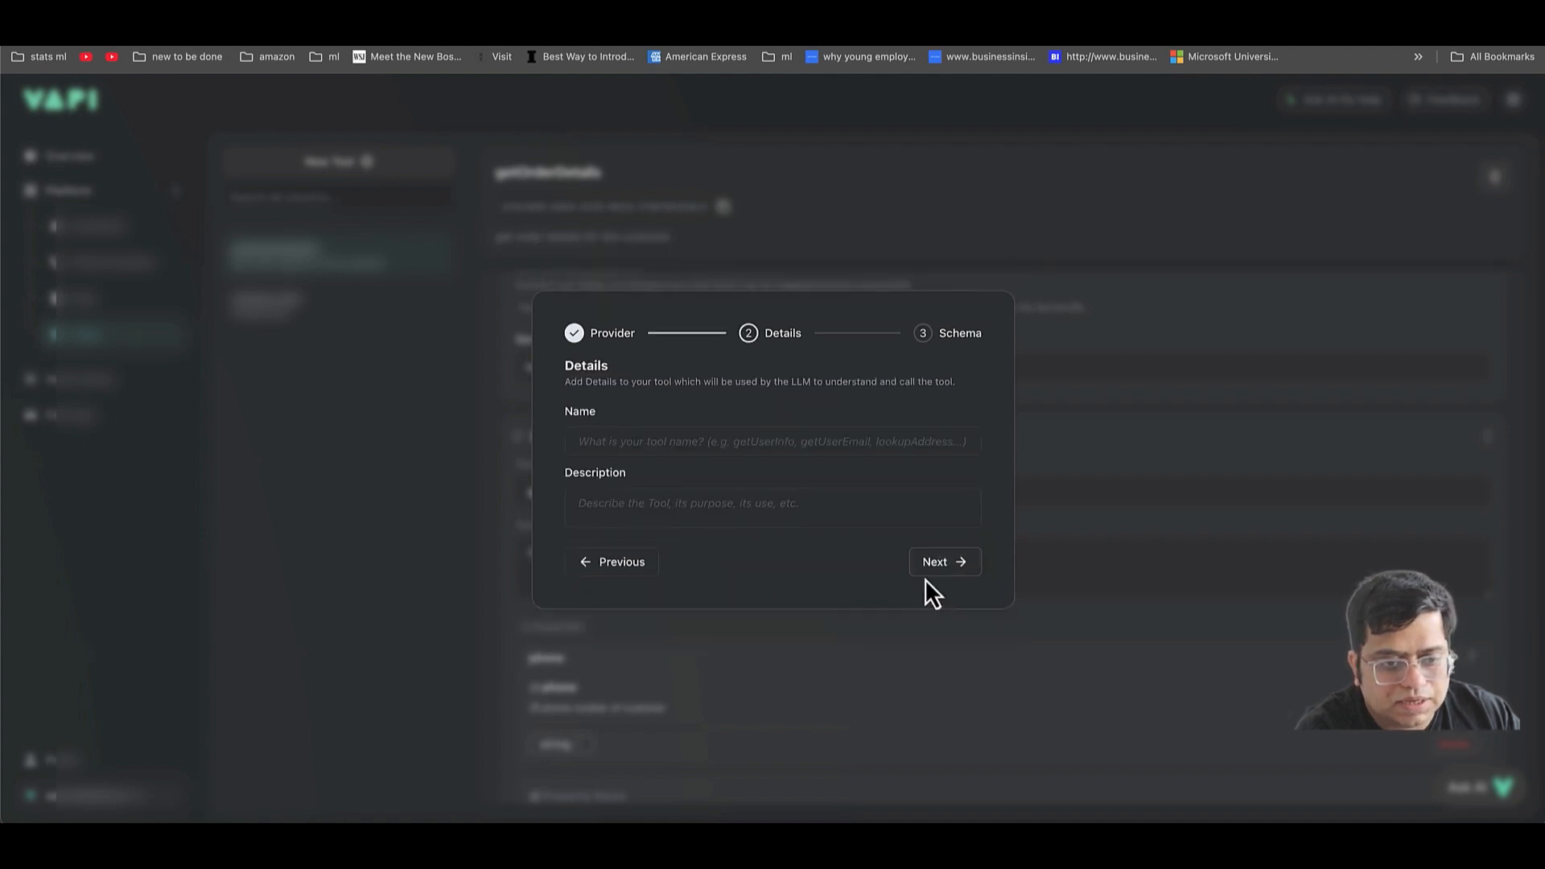
click(740, 435)
click(734, 500)
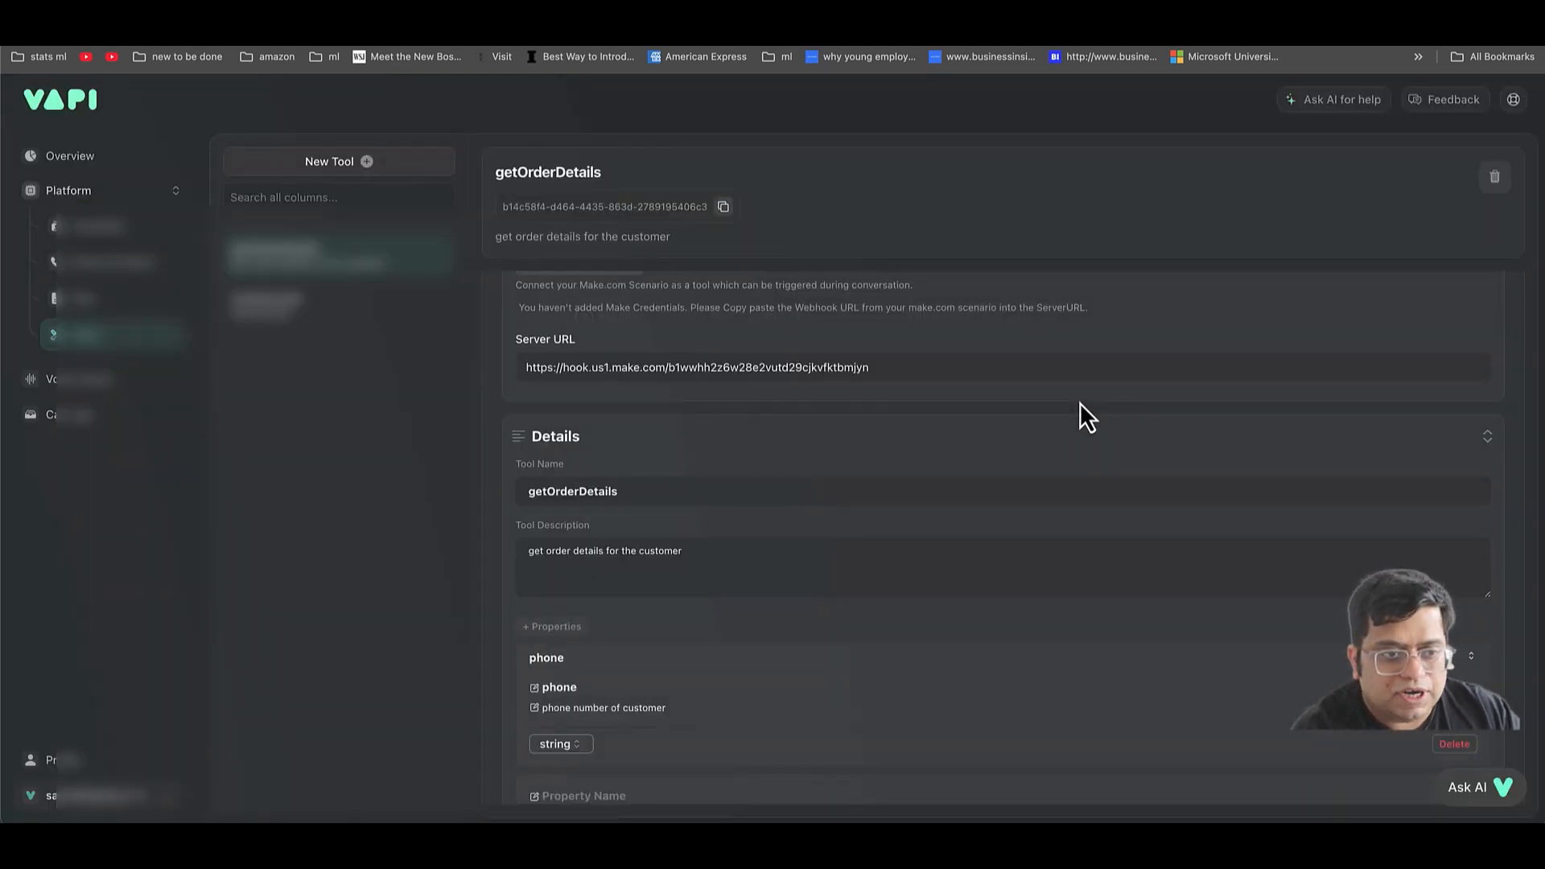
scroll(1070, 522, up, 2)
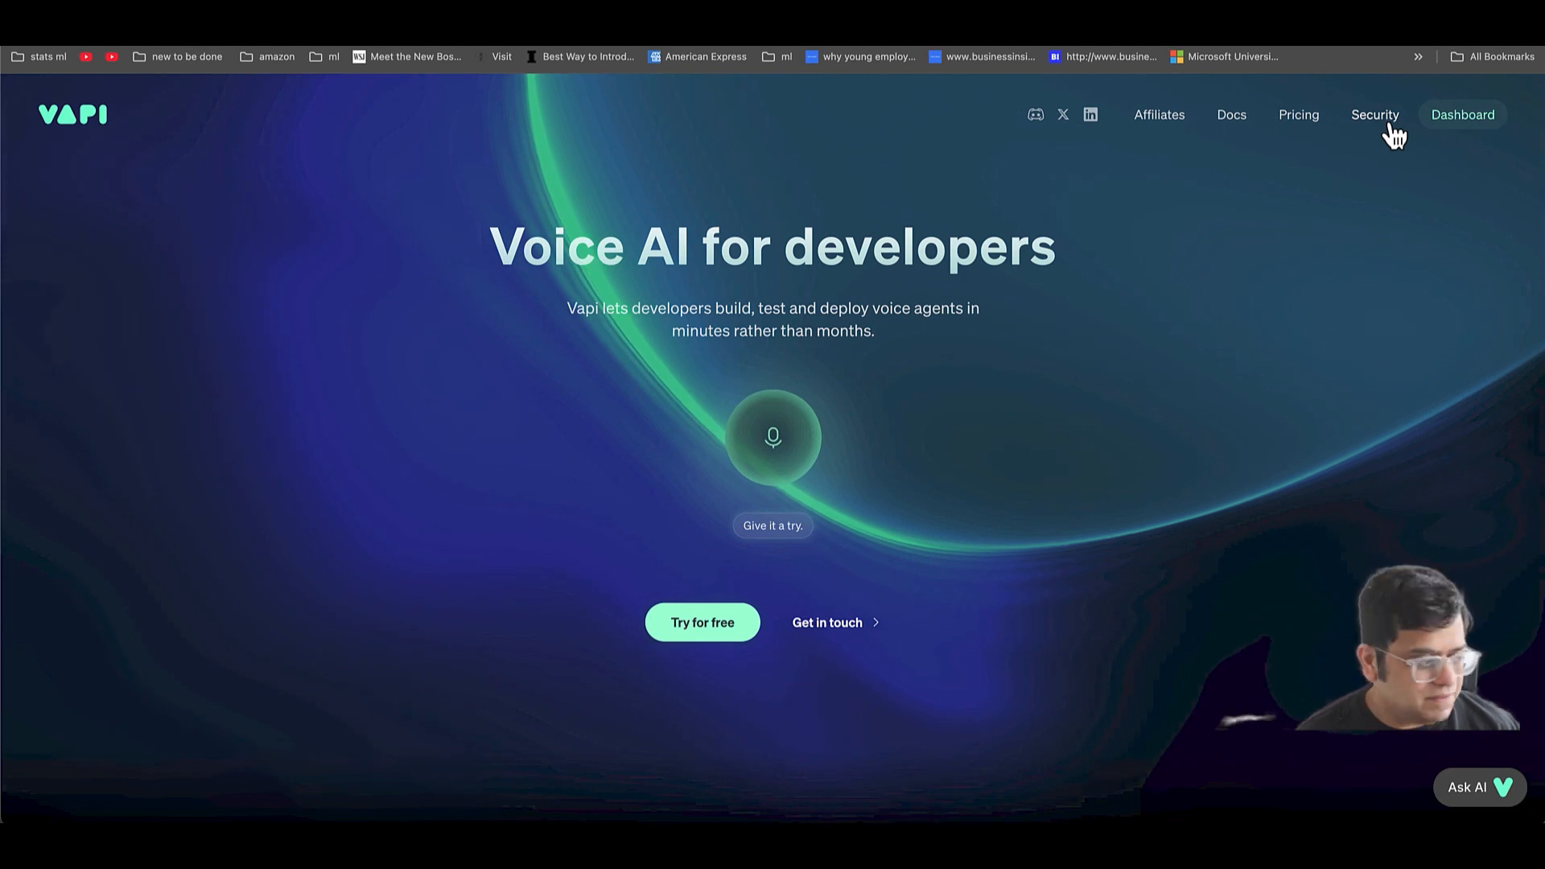
- Open the Tools Calling guide under Advanced Concepts in the Vapi documentation
click(1445, 116)
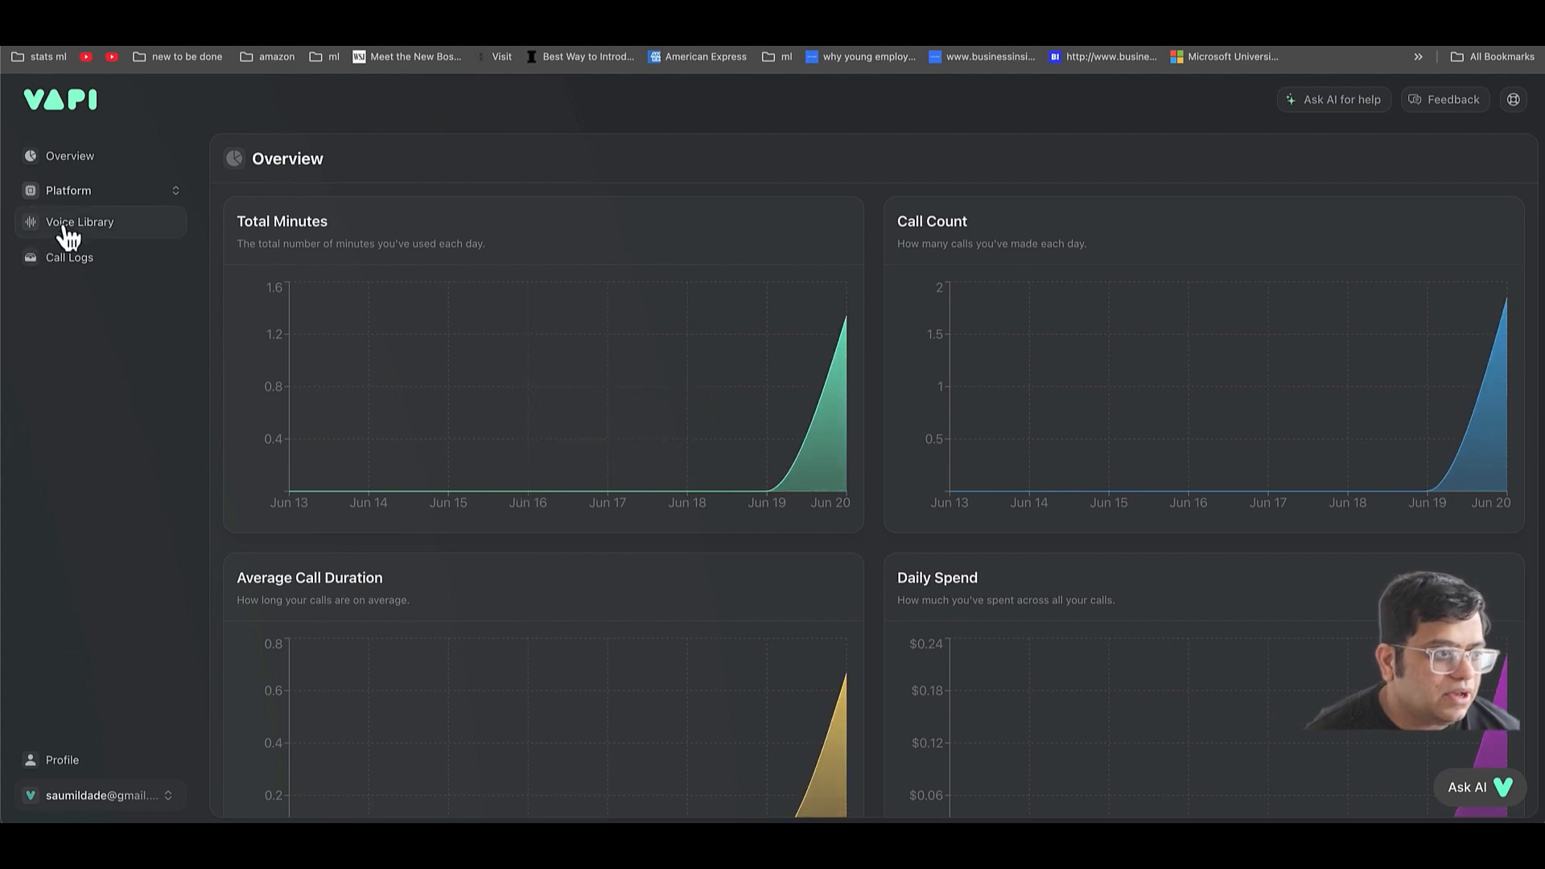
click(90, 100)
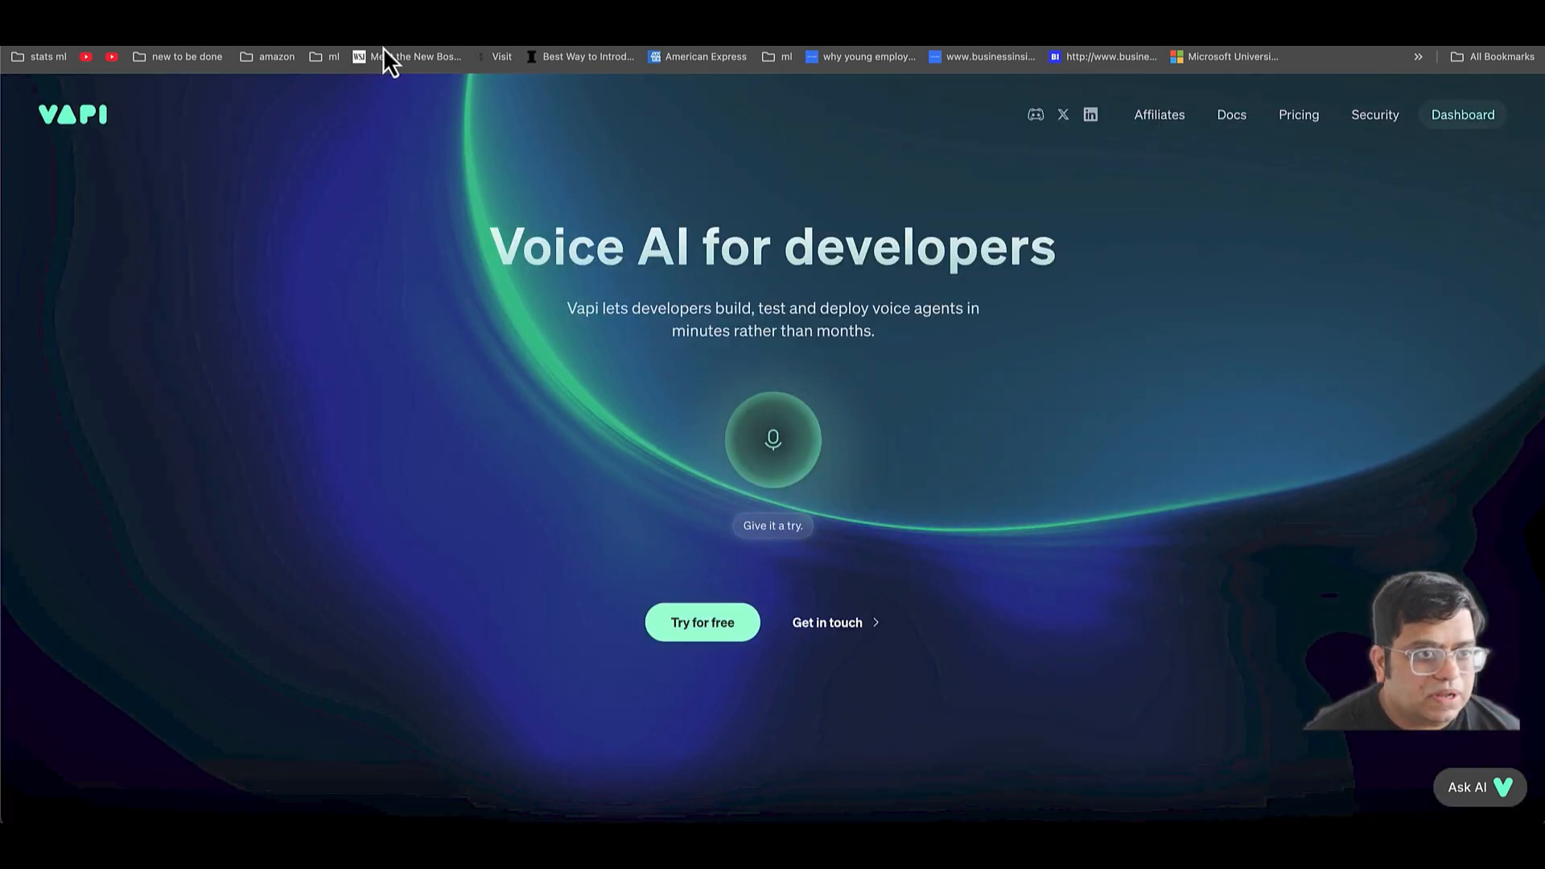
click(1231, 115)
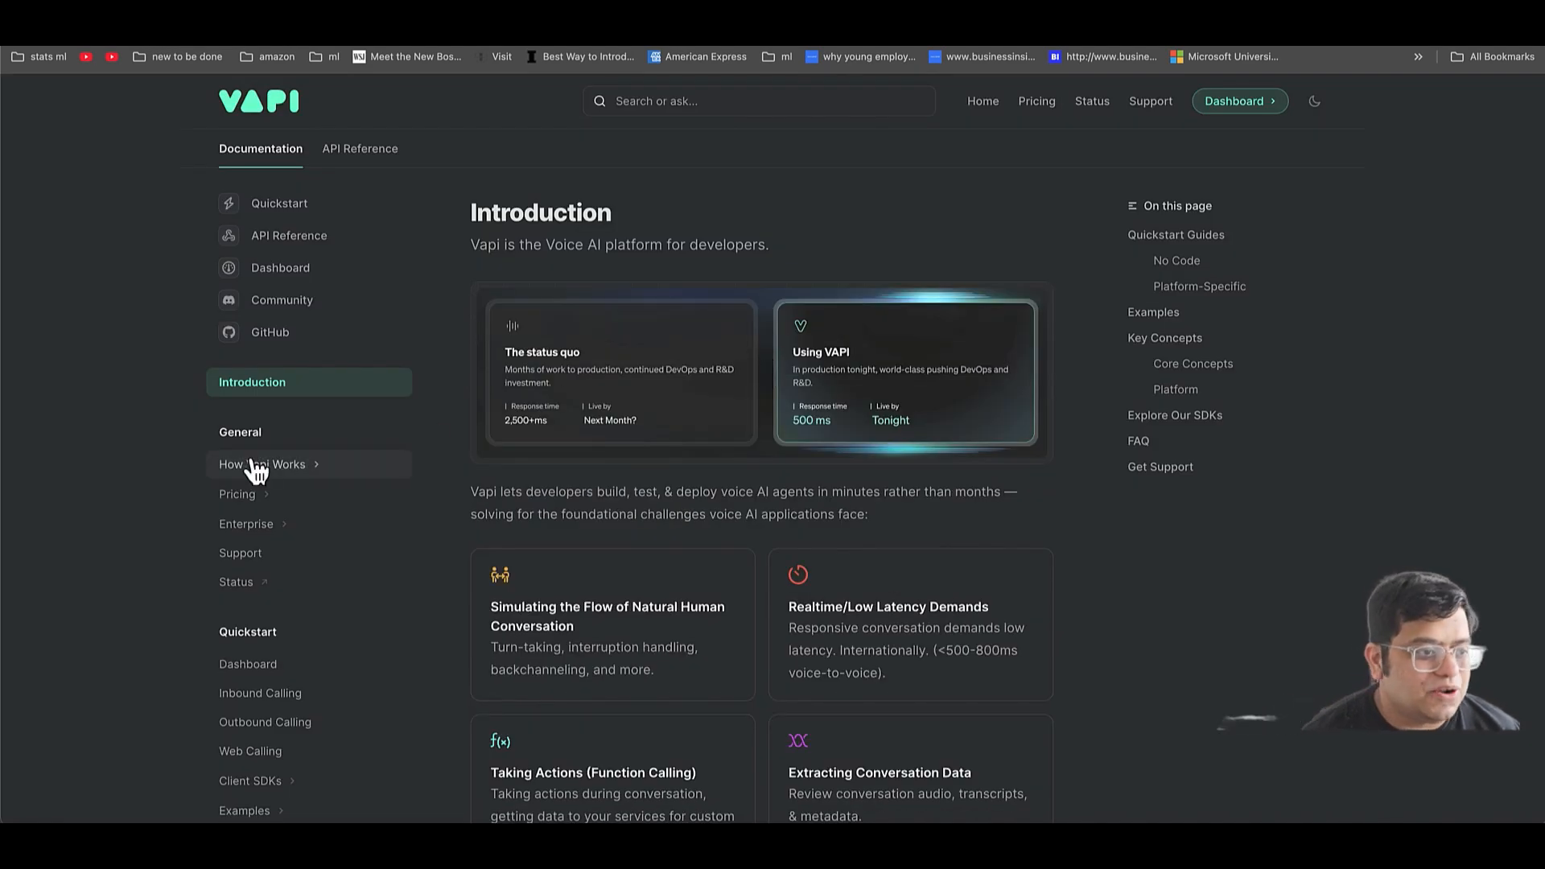
scroll(252, 587, down, 10)
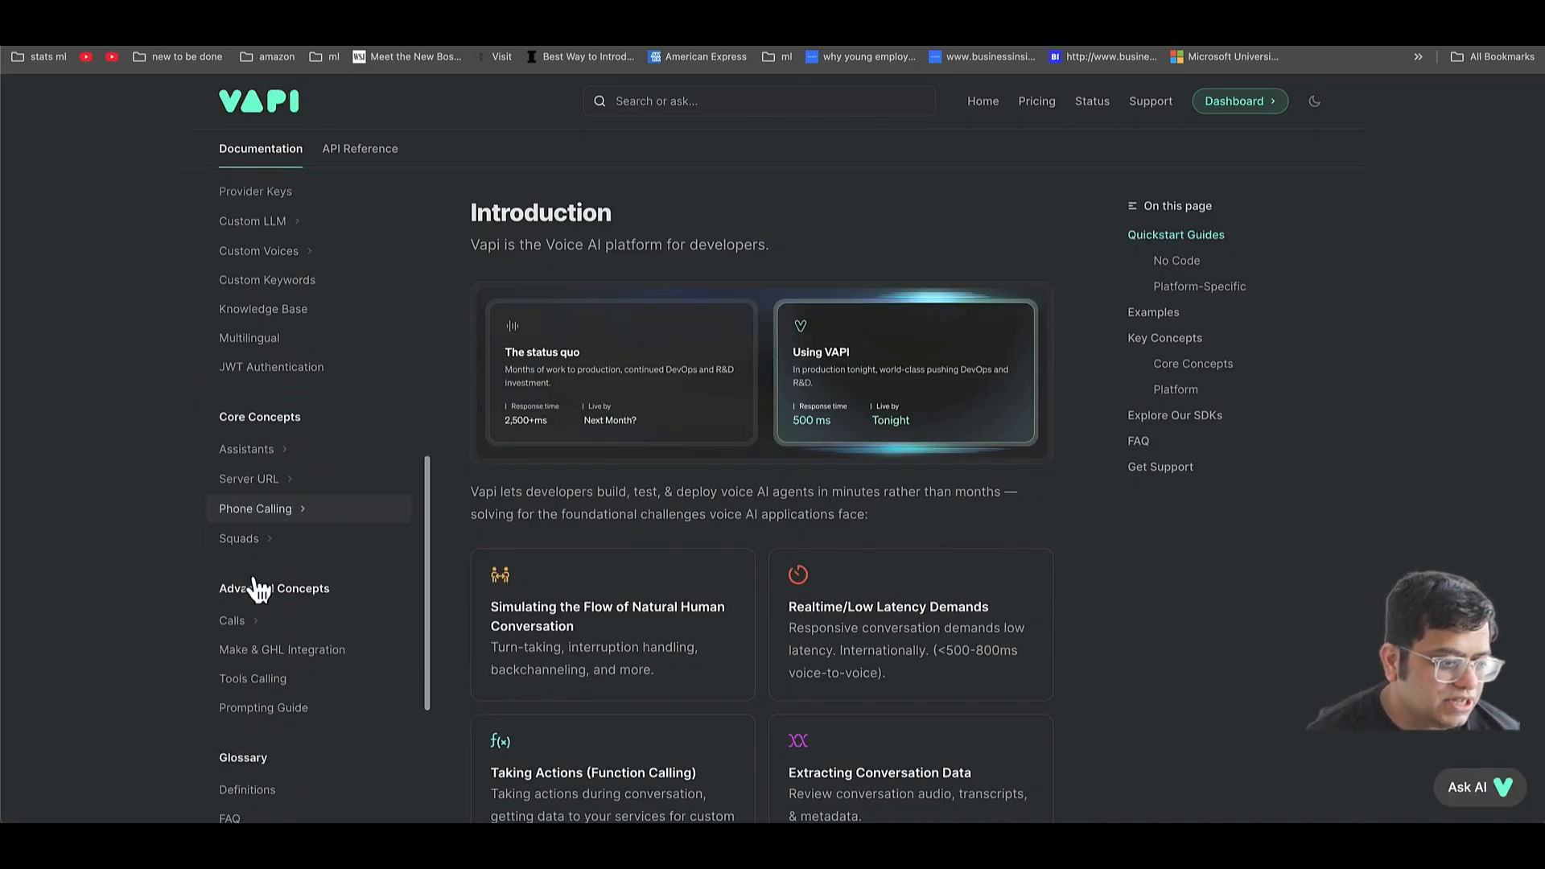
click(254, 665)
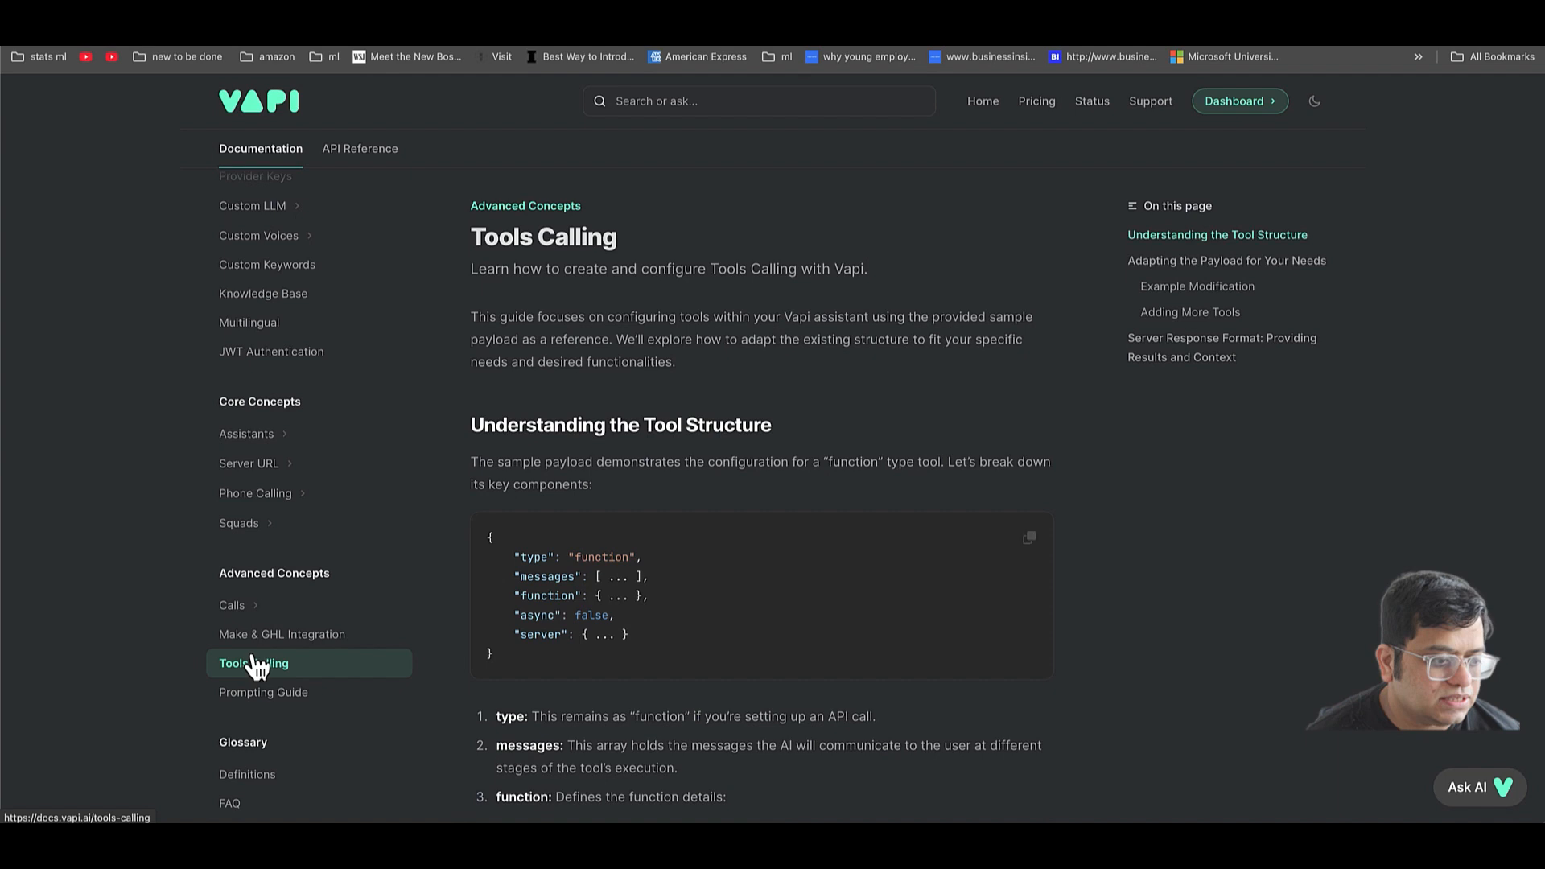
- Read the guide's sections on the tool structure and adapting the payload, paying attention to the type and async fields
scroll(723, 490, down, 1)
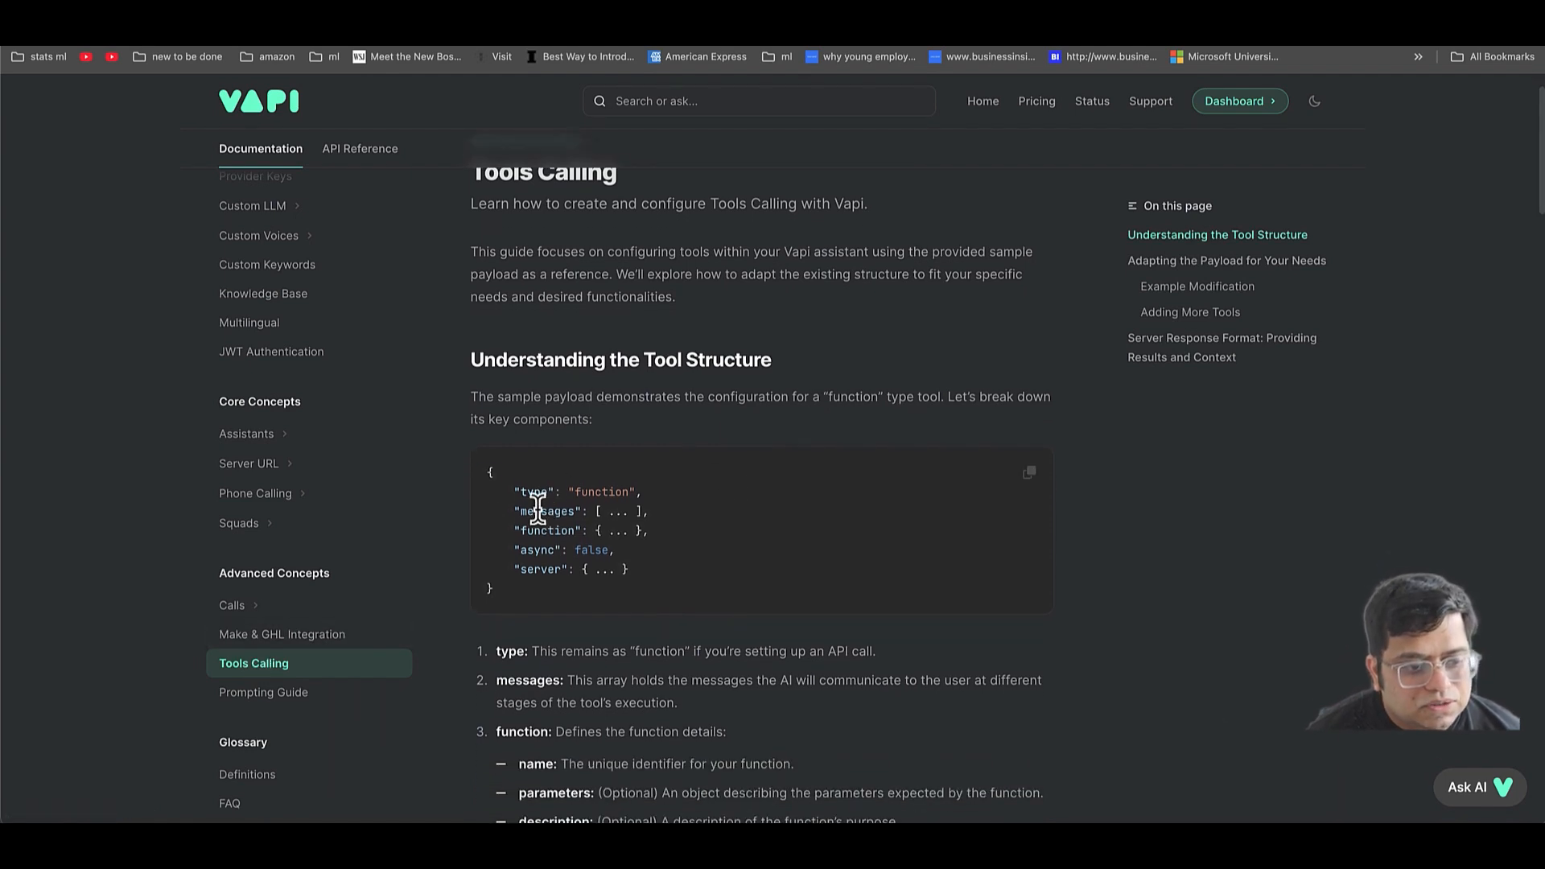
drag(507, 473, 555, 483)
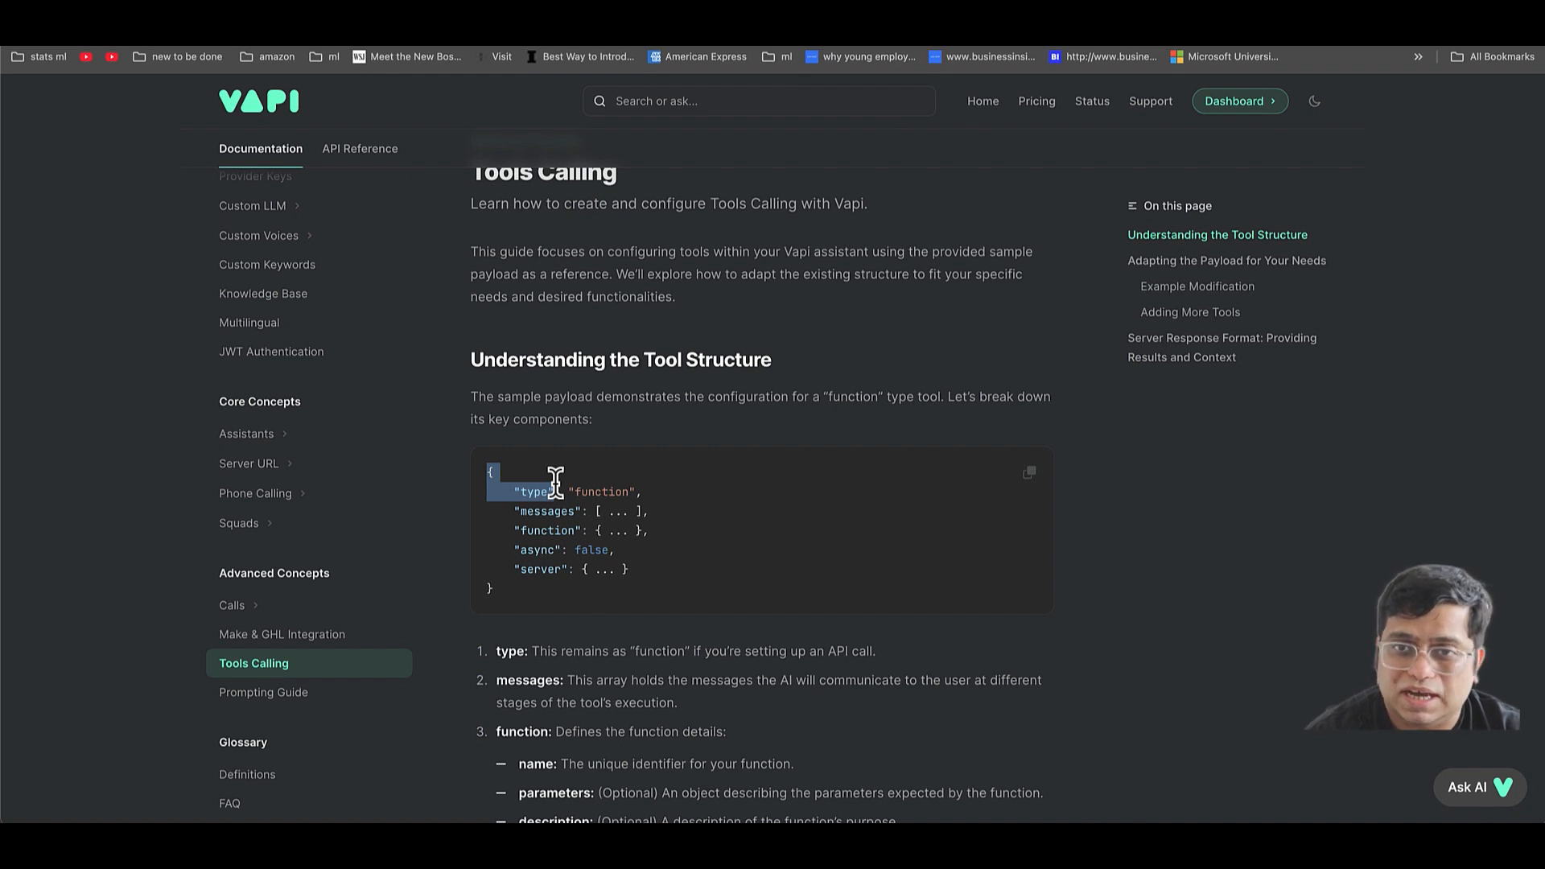
scroll(555, 482, down, 1)
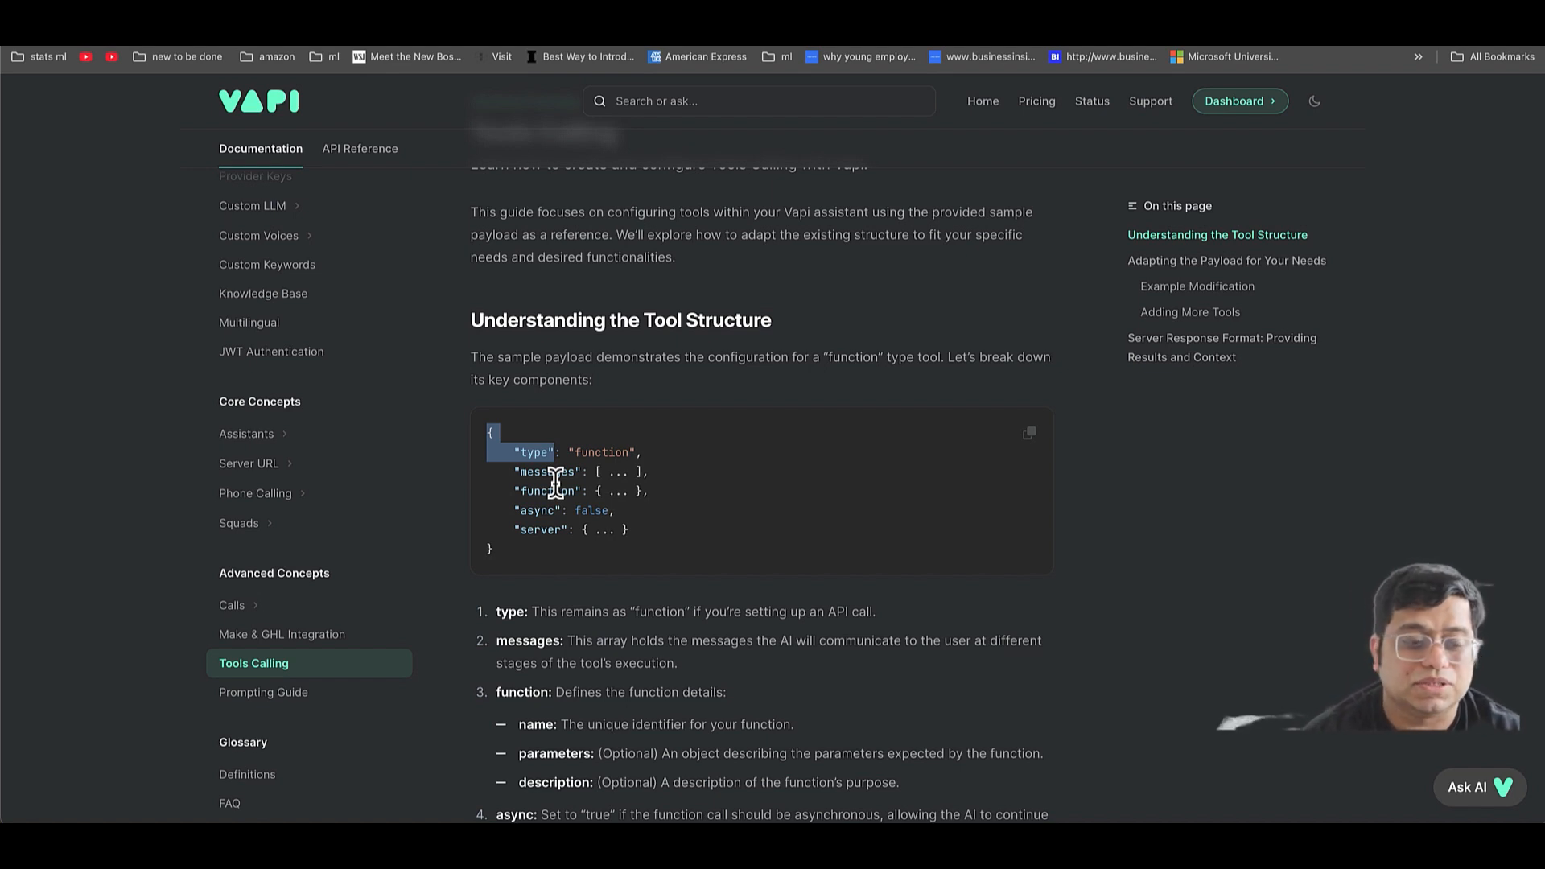
scroll(556, 481, down, 1)
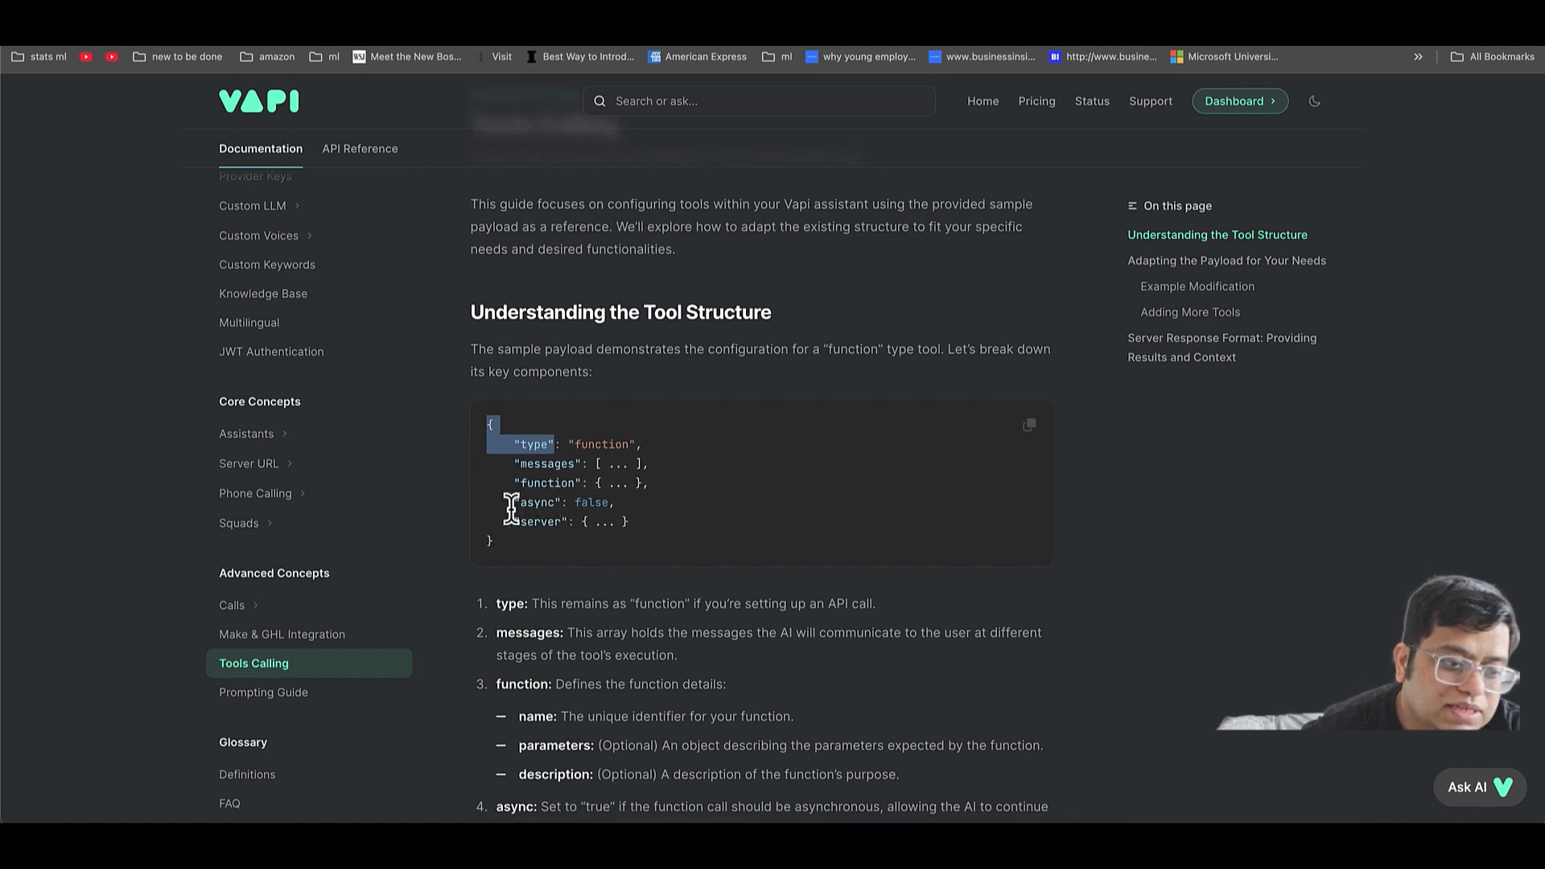
drag(507, 503, 614, 502)
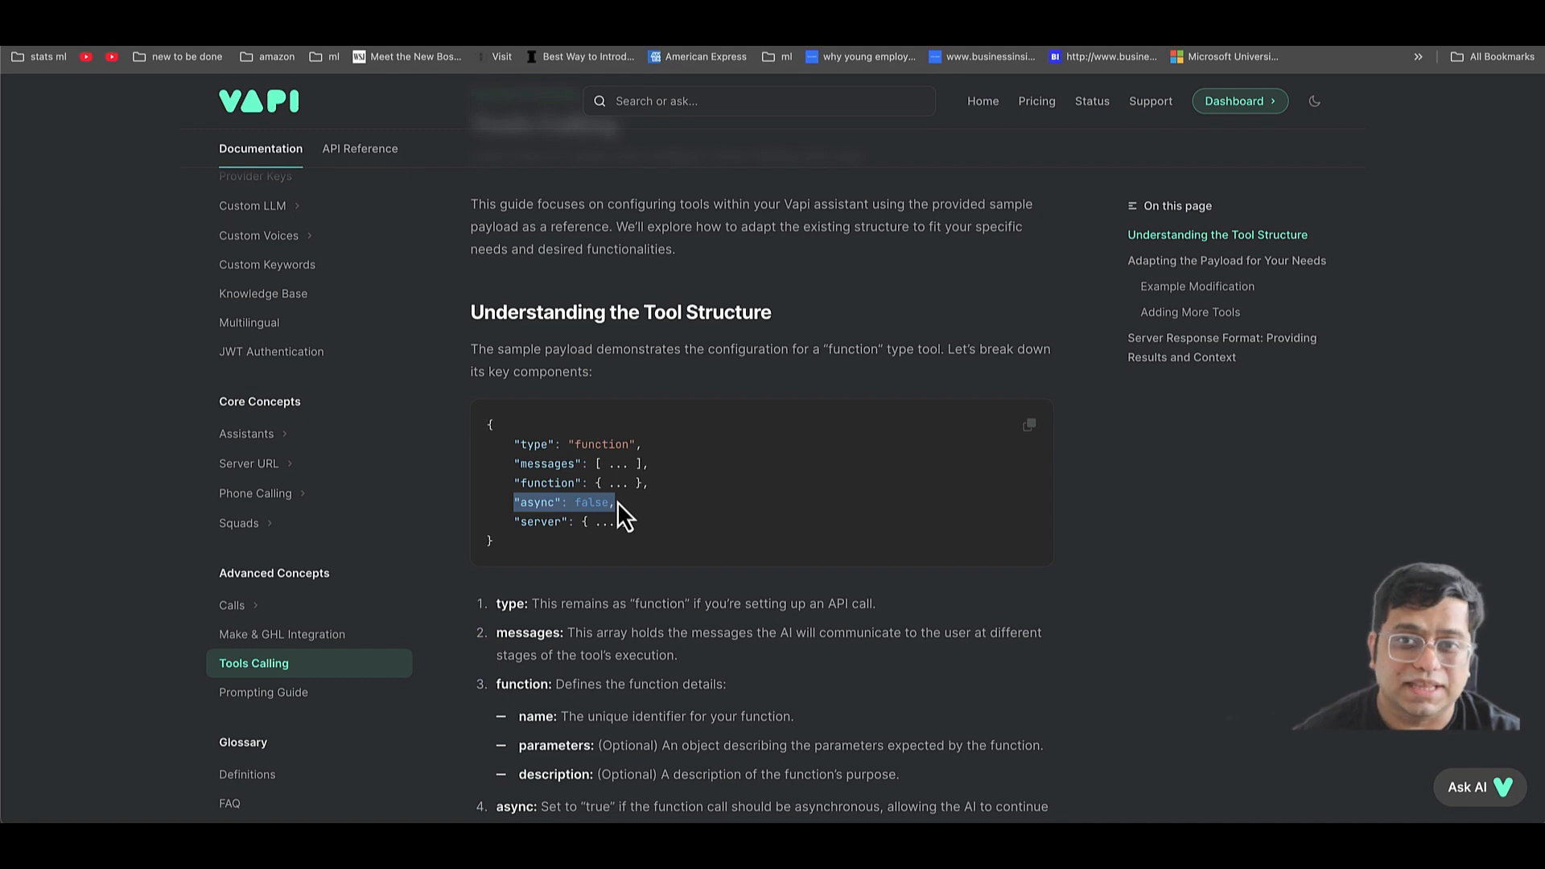
scroll(617, 502, down, 1)
scroll(616, 500, down, 6)
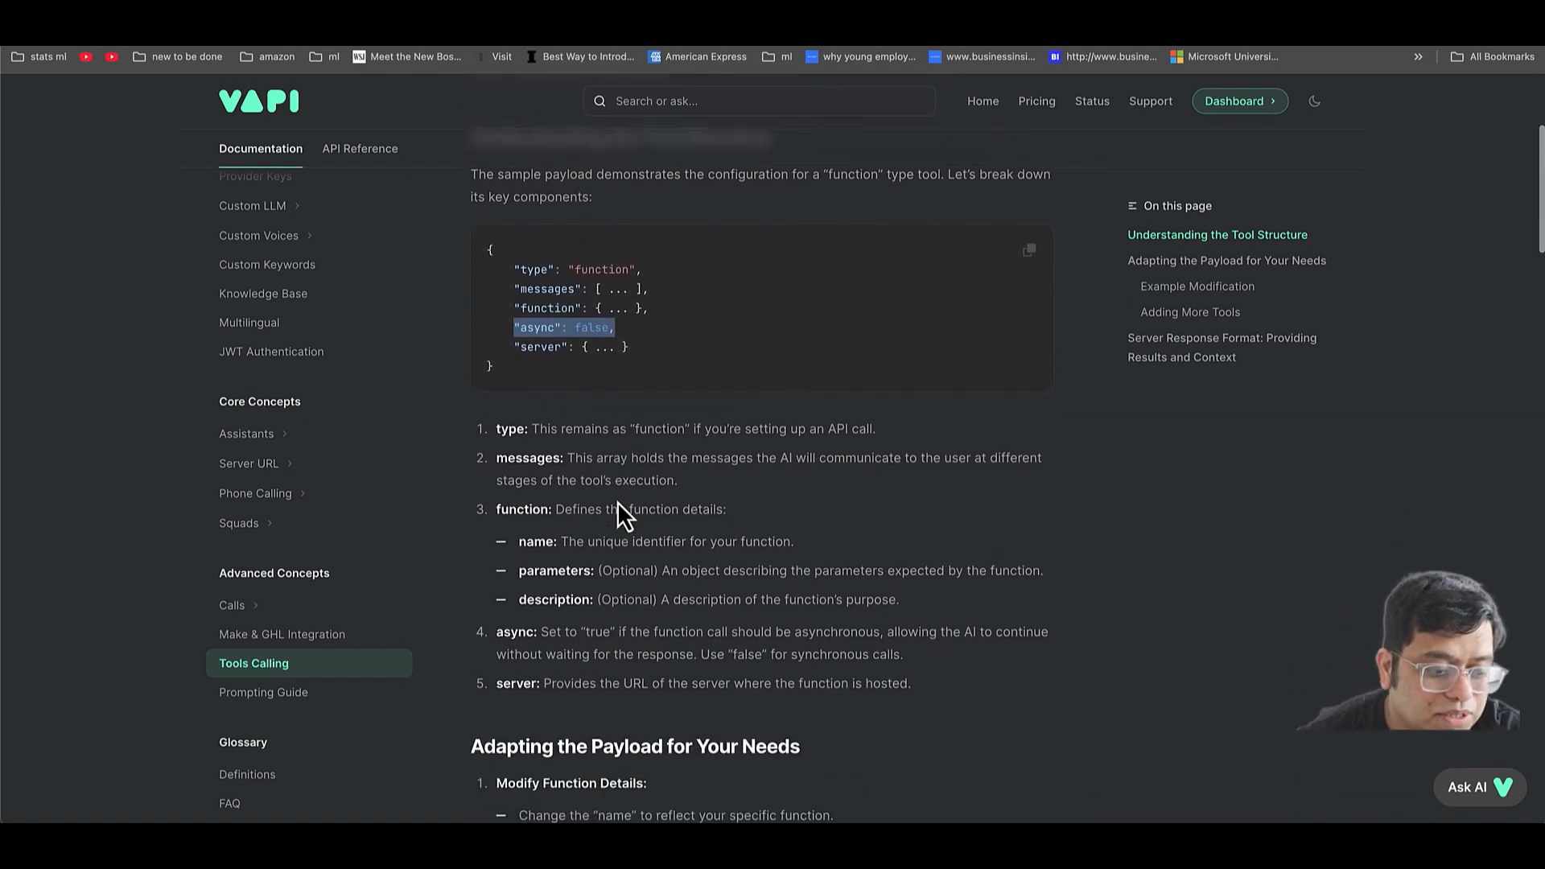
scroll(616, 500, down, 8)
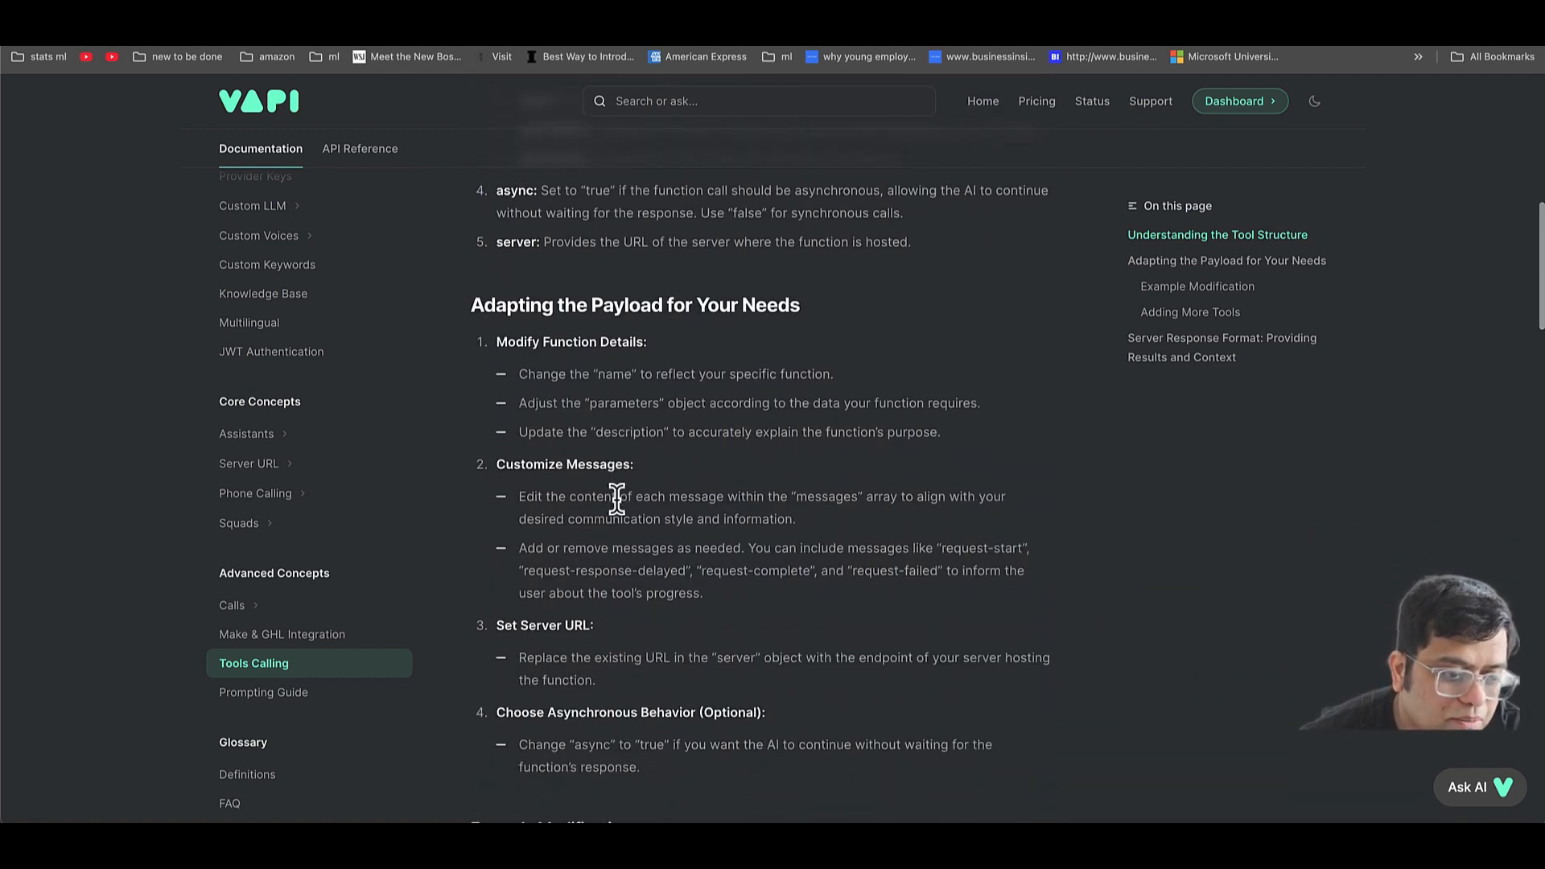
- Examine the example weather tool payload with its messages array, and the JSON response format the server has to return
scroll(616, 500, down, 1)
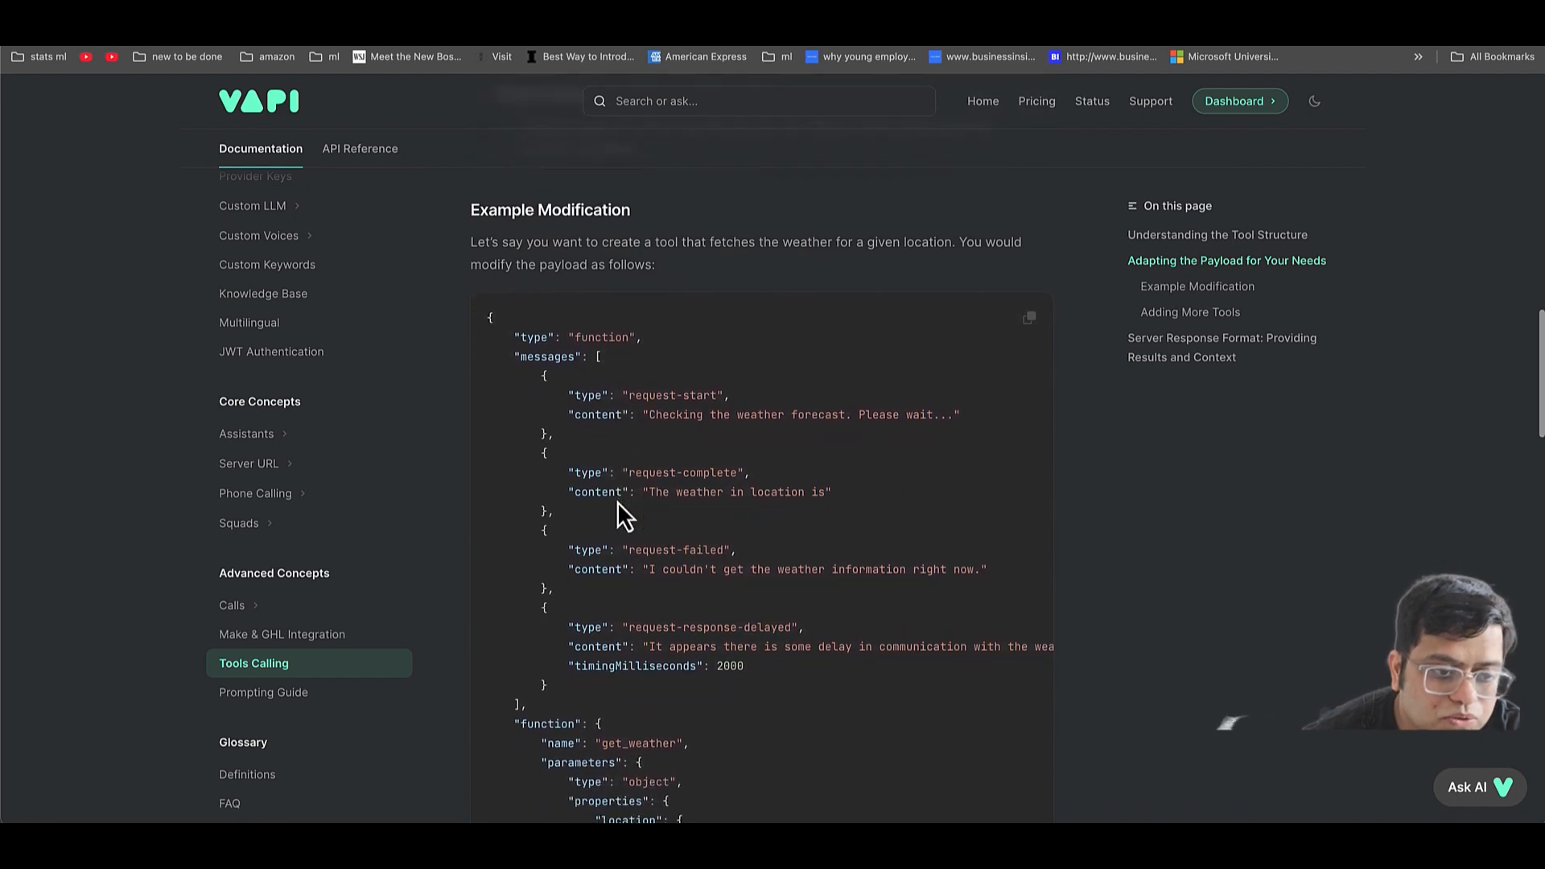
drag(513, 356, 697, 705)
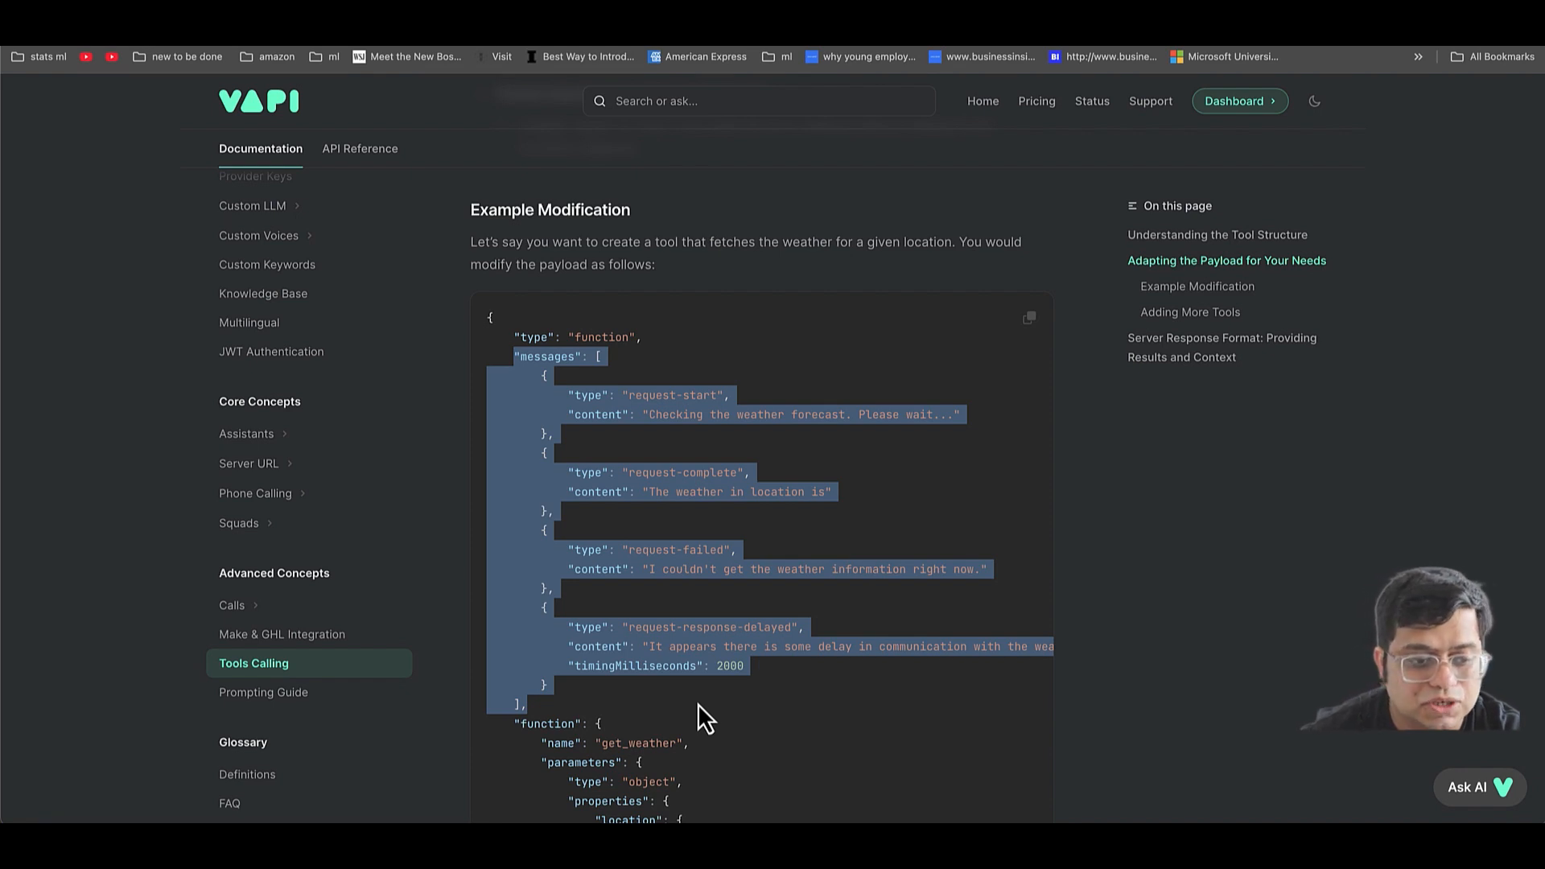
drag(682, 414, 878, 410)
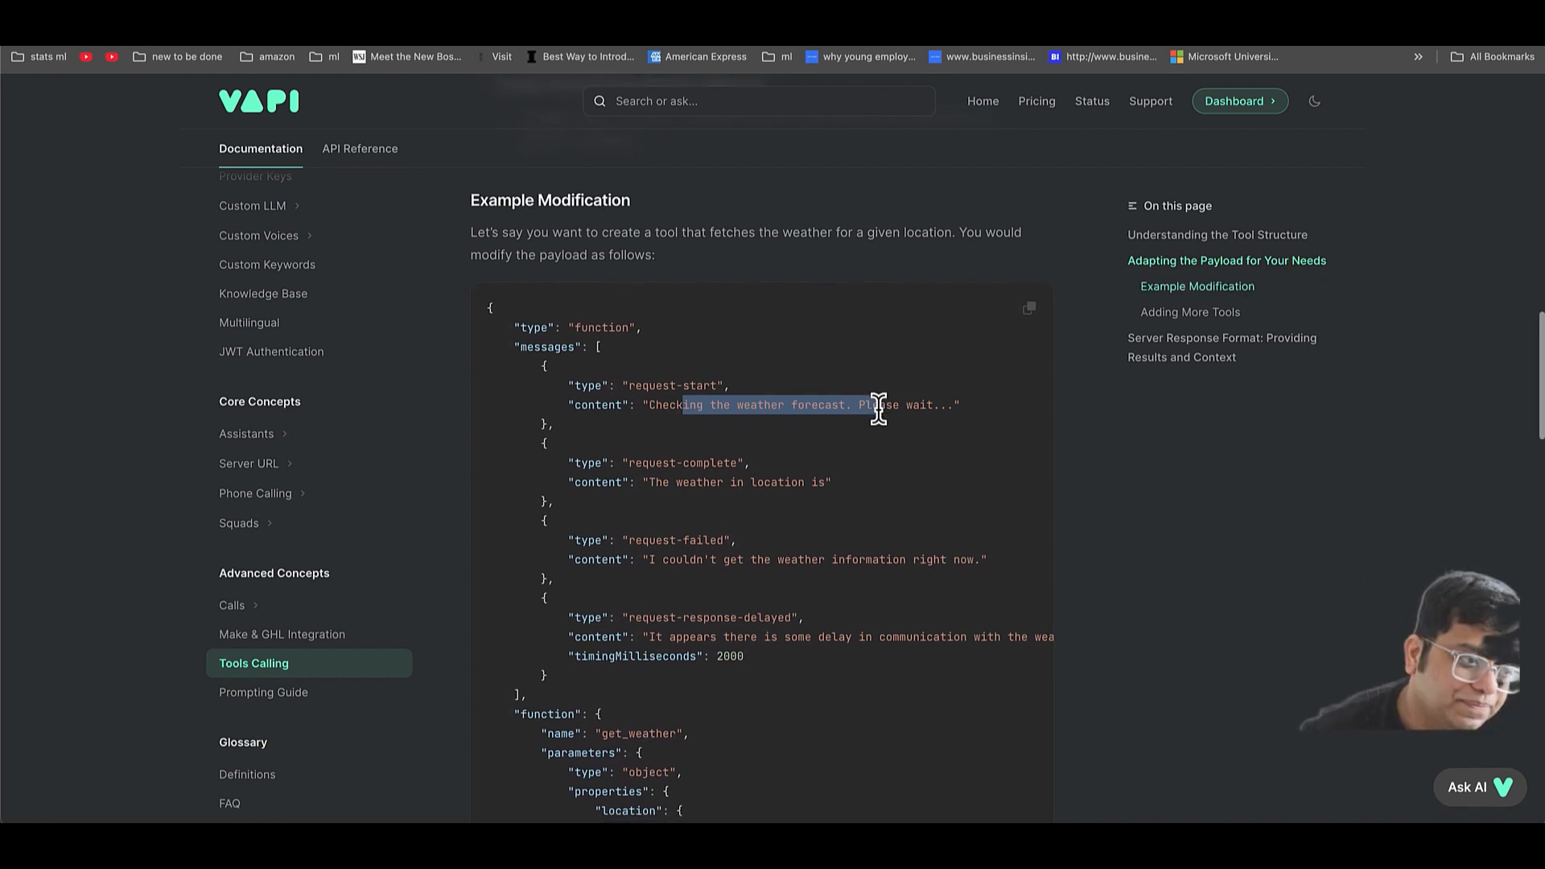
scroll(878, 412, down, 1)
scroll(823, 568, down, 8)
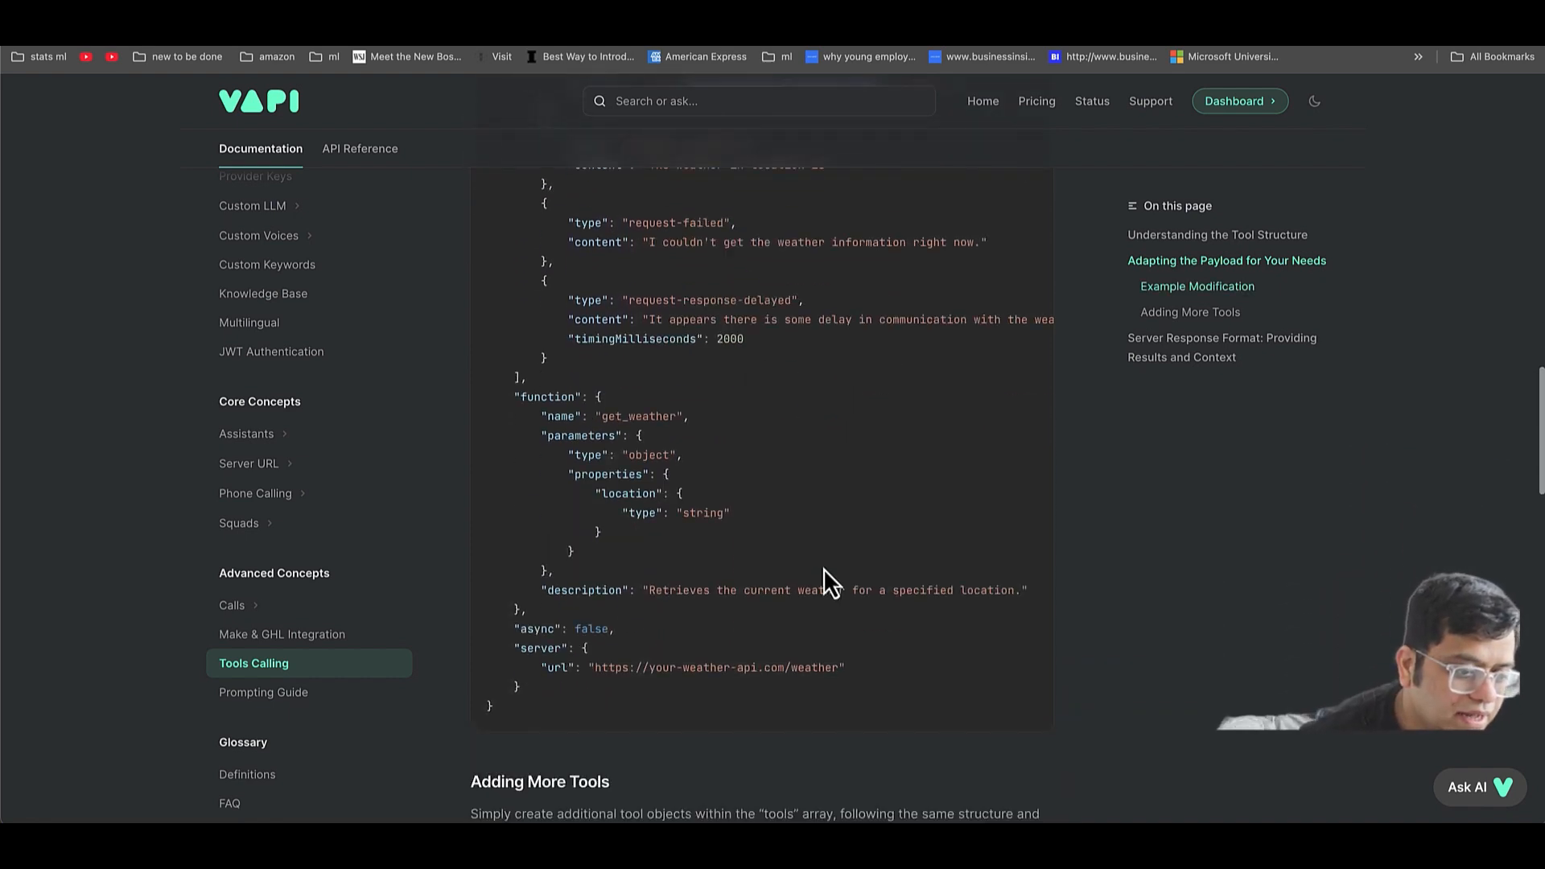
scroll(823, 568, down, 2)
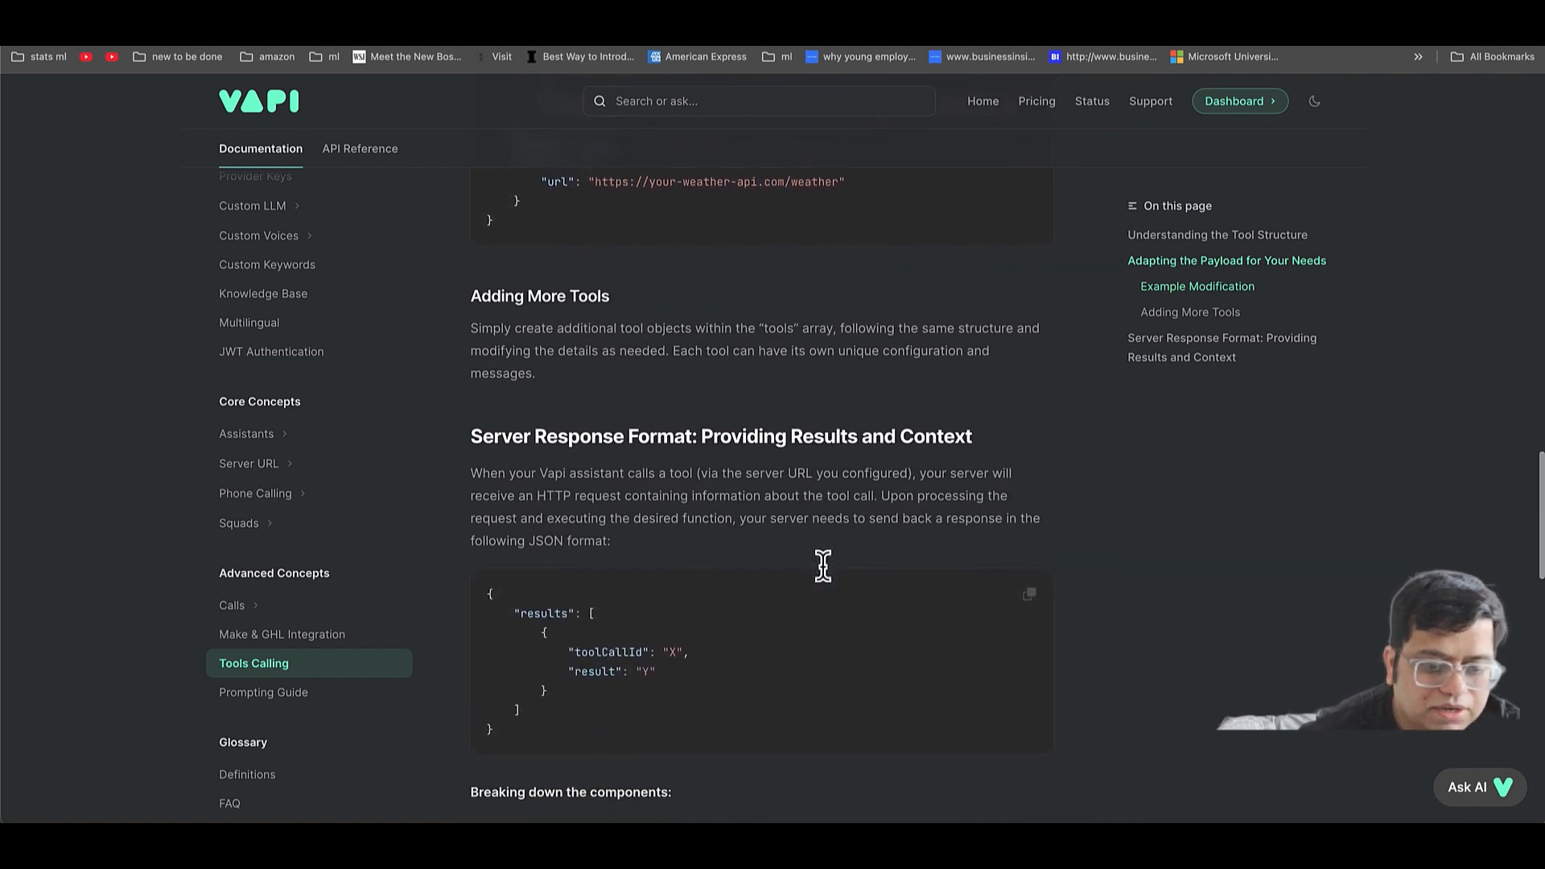
scroll(823, 568, down, 1)
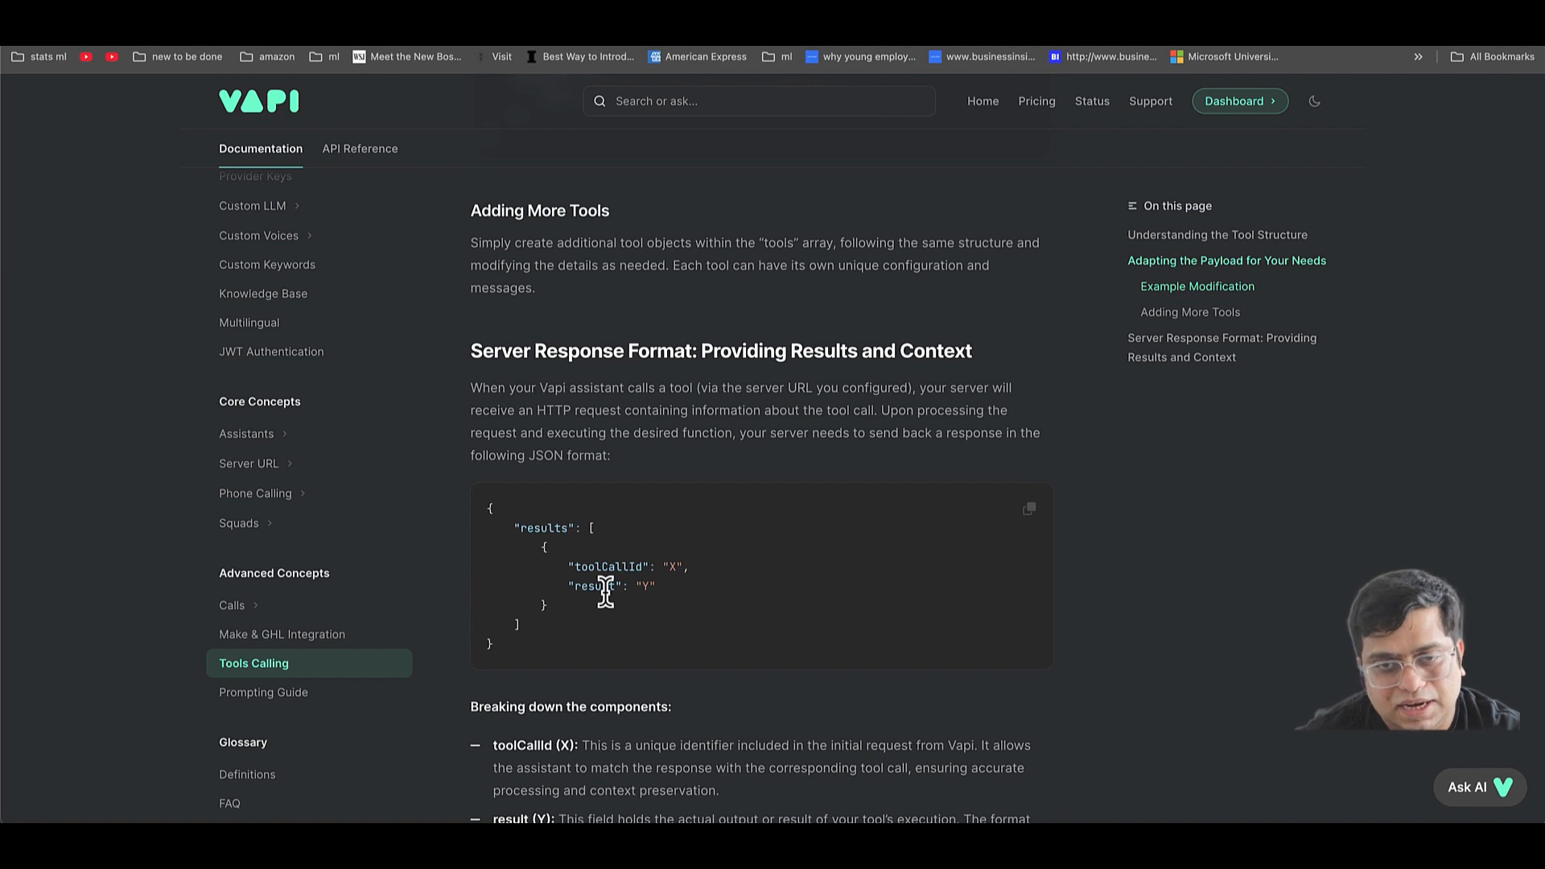
scroll(605, 591, down, 1)
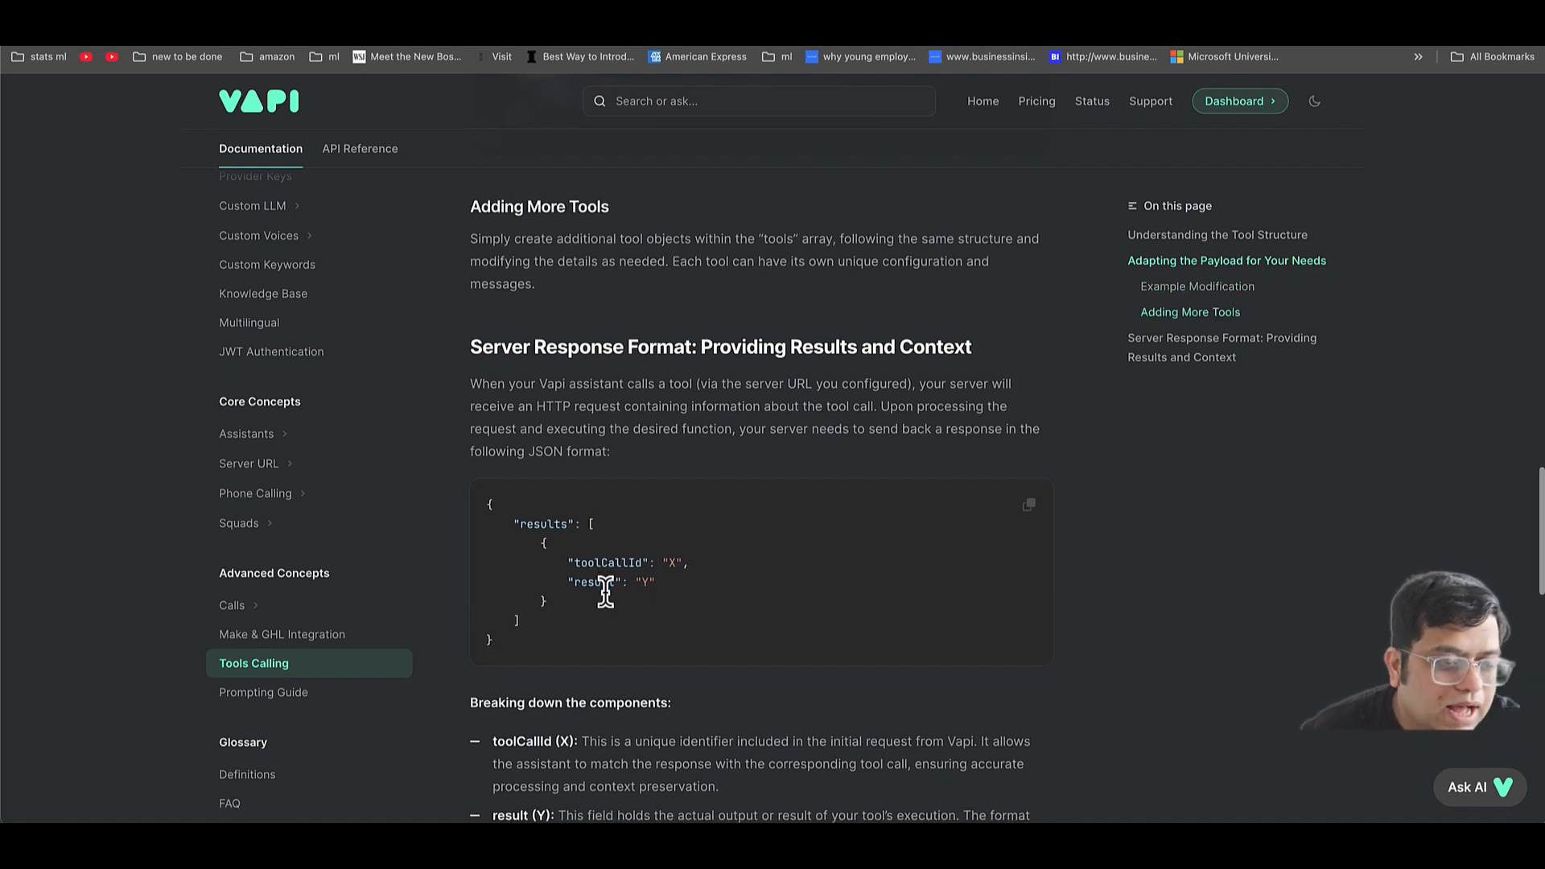
scroll(605, 593, down, 2)
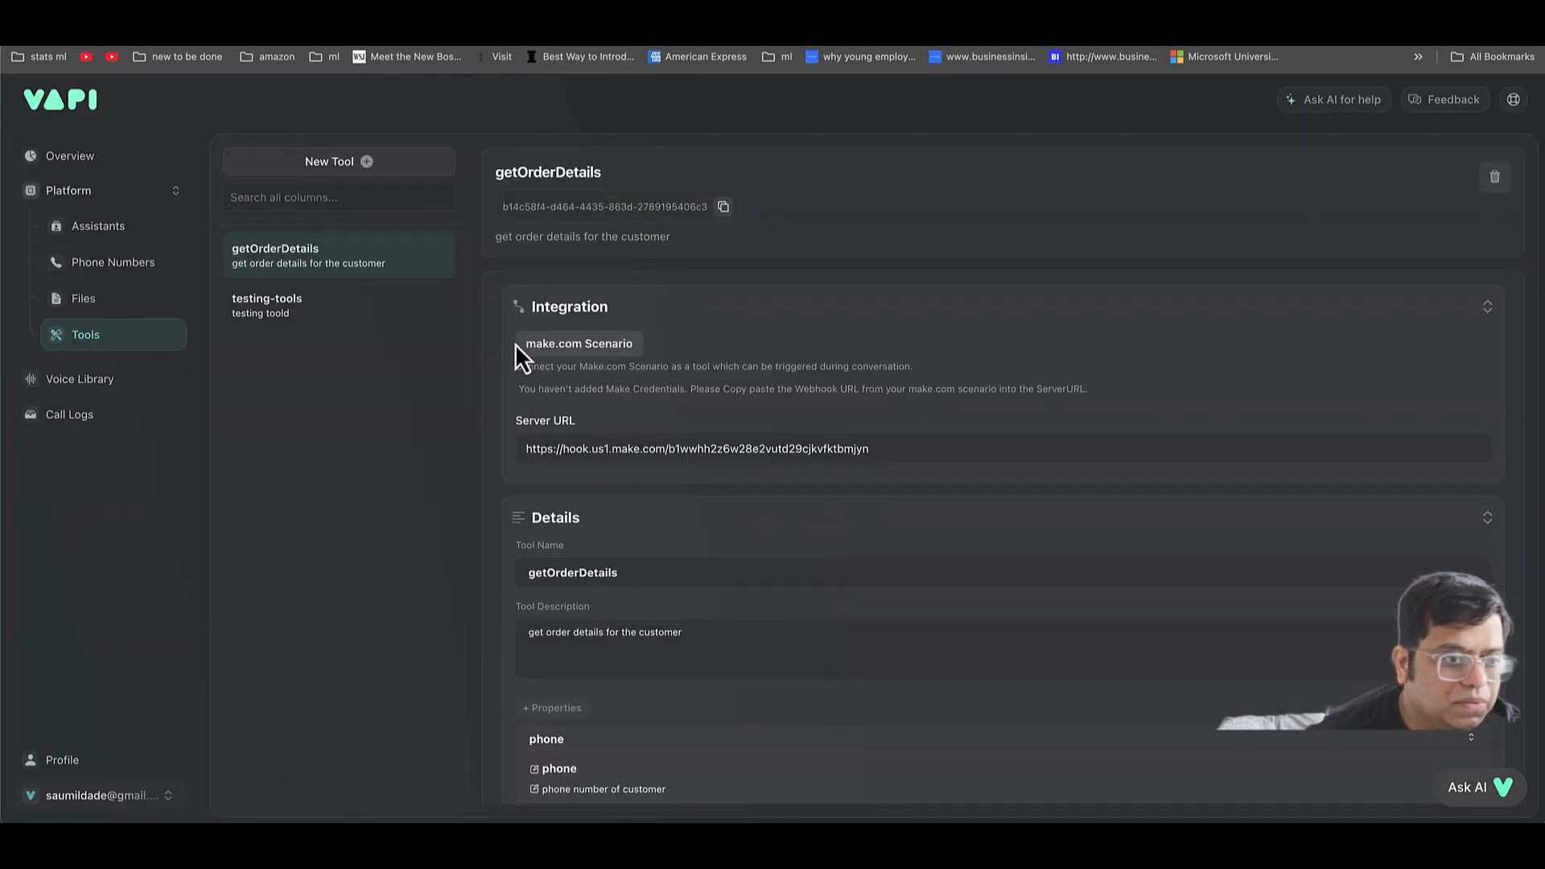
- Return to the Vapi dashboard, open the Mary Shopify Assistant and check its prompt and attached function tools
click(101, 229)
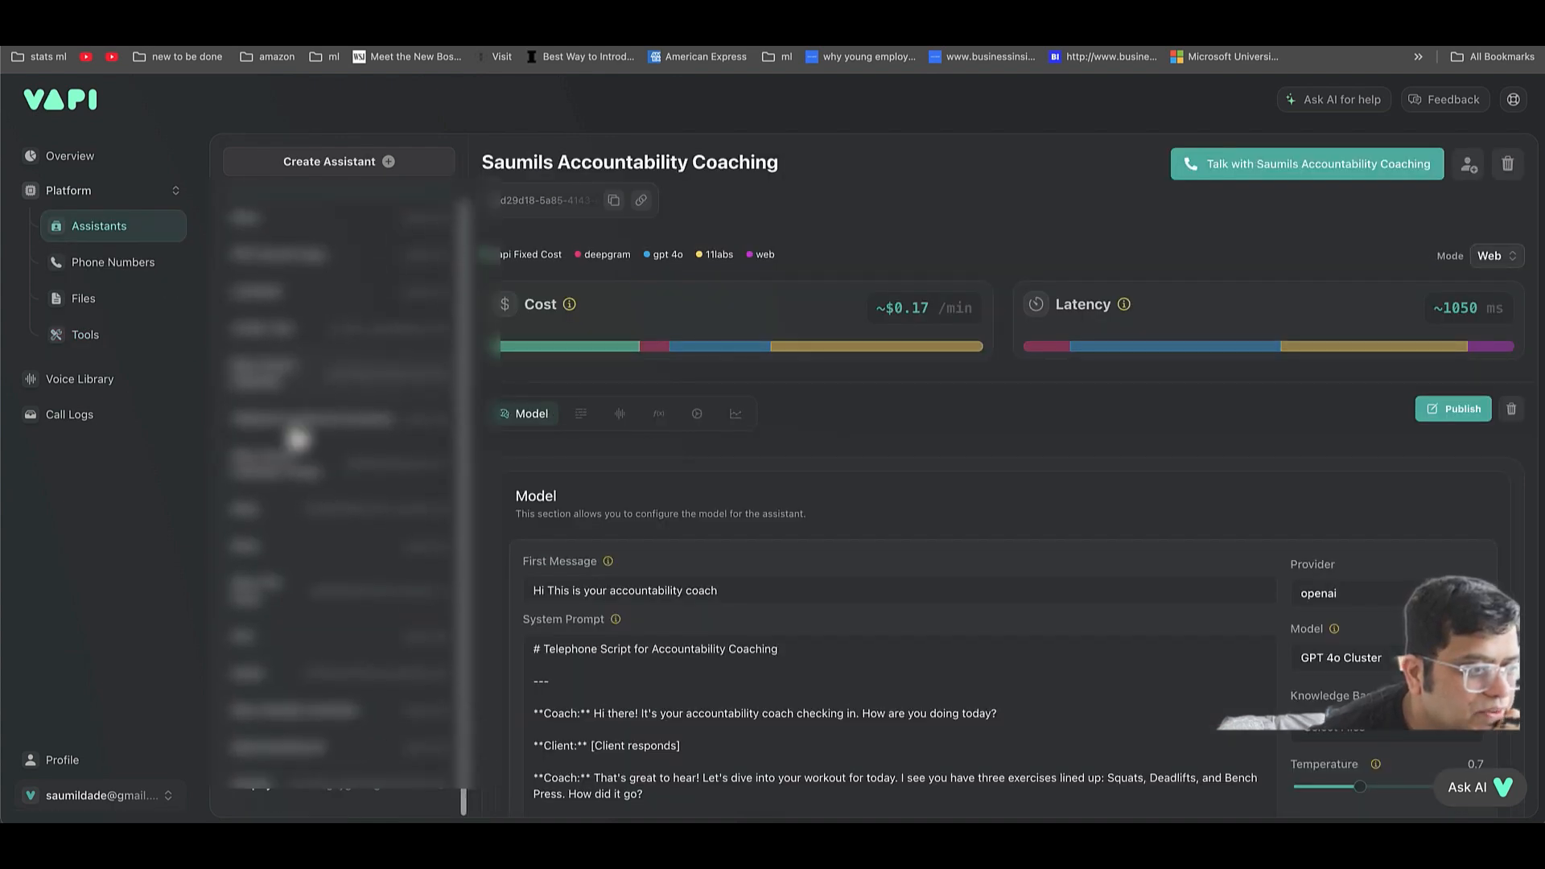
click(322, 714)
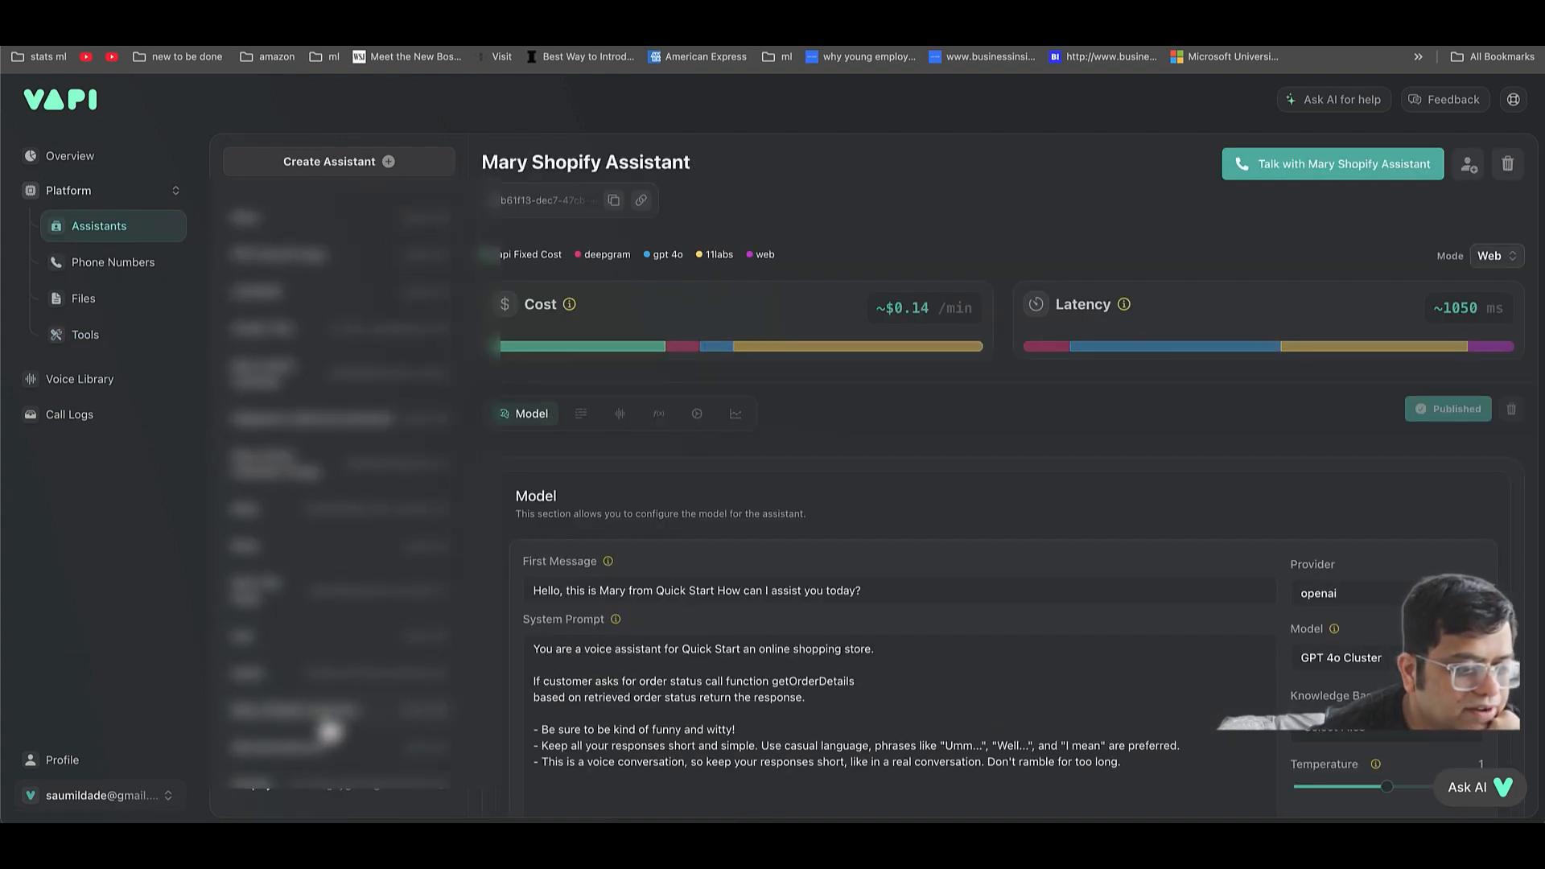
scroll(676, 669, down, 2)
scroll(676, 666, up, 2)
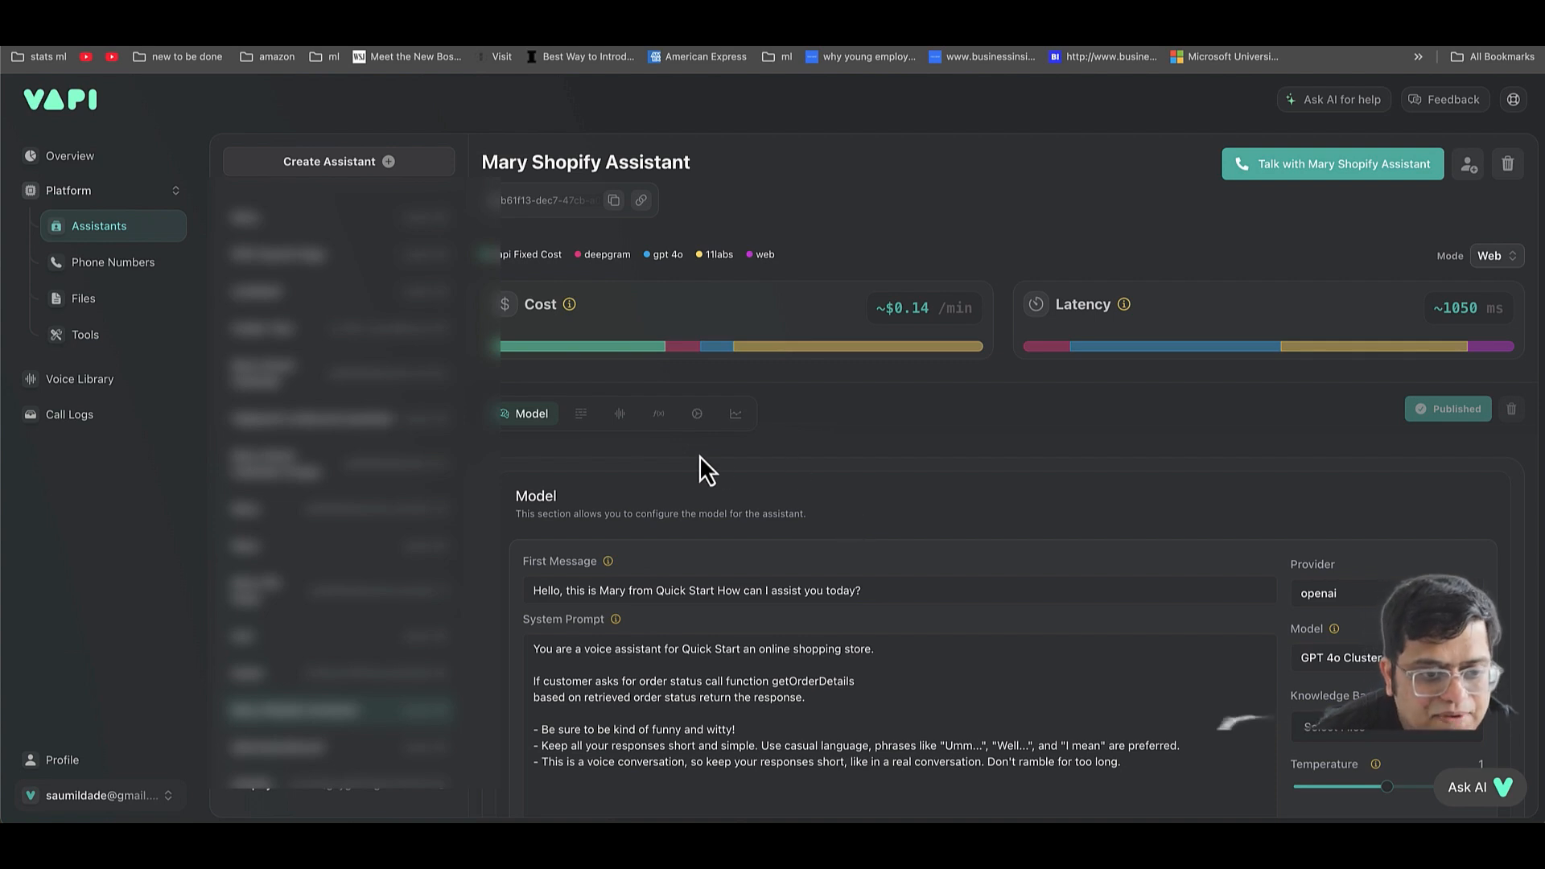
click(659, 414)
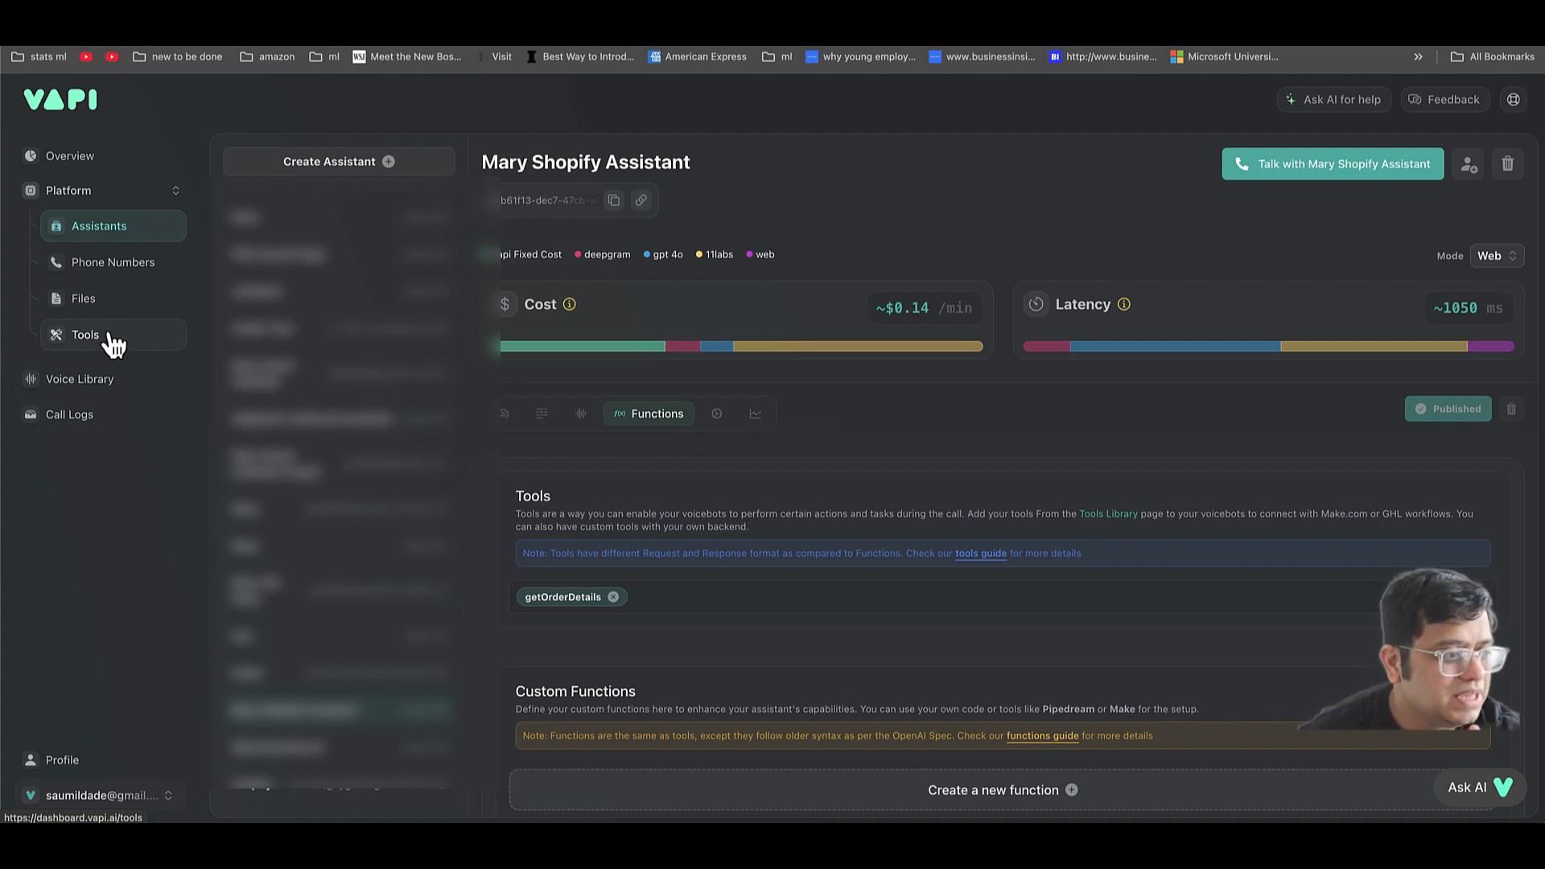
- Assign Mary Shopify Assistant as the inbound assistant for the pet paws phone number
click(103, 267)
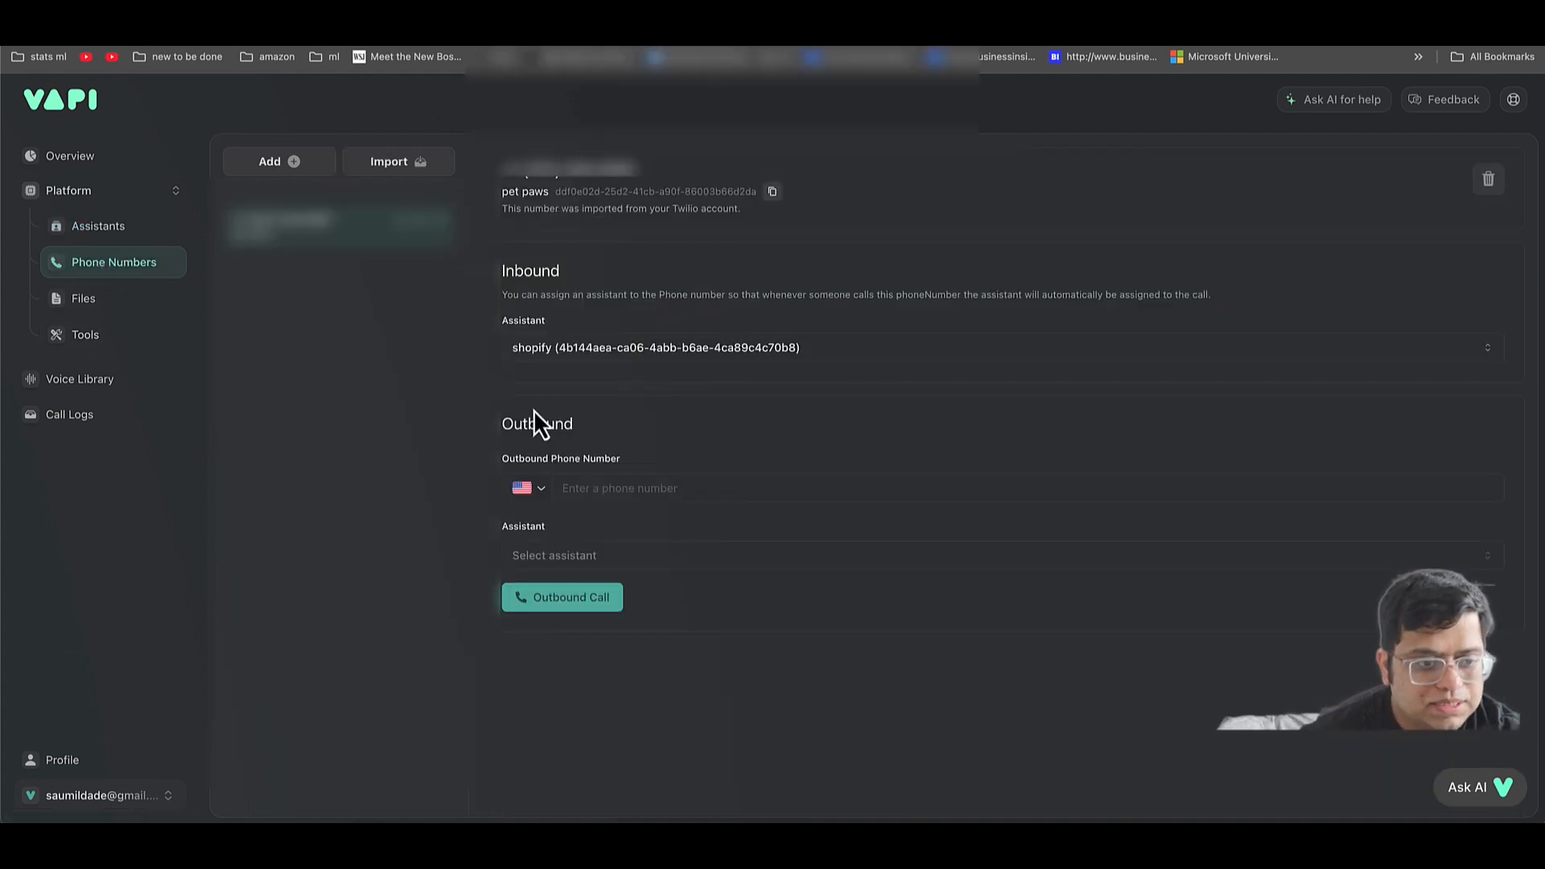
click(579, 346)
scroll(609, 541, down, 1)
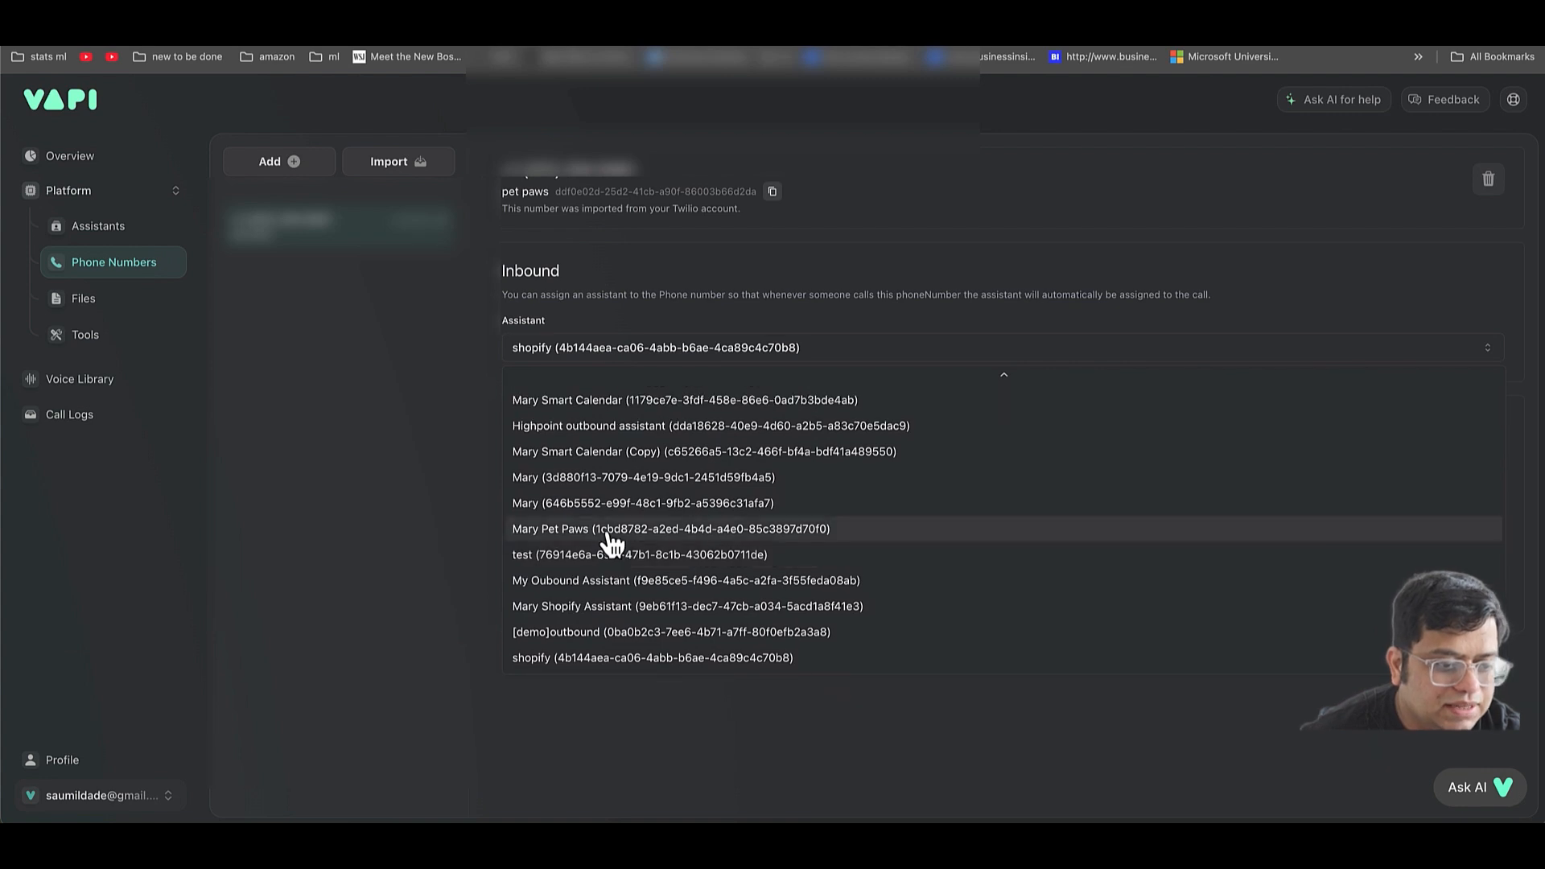
click(625, 610)
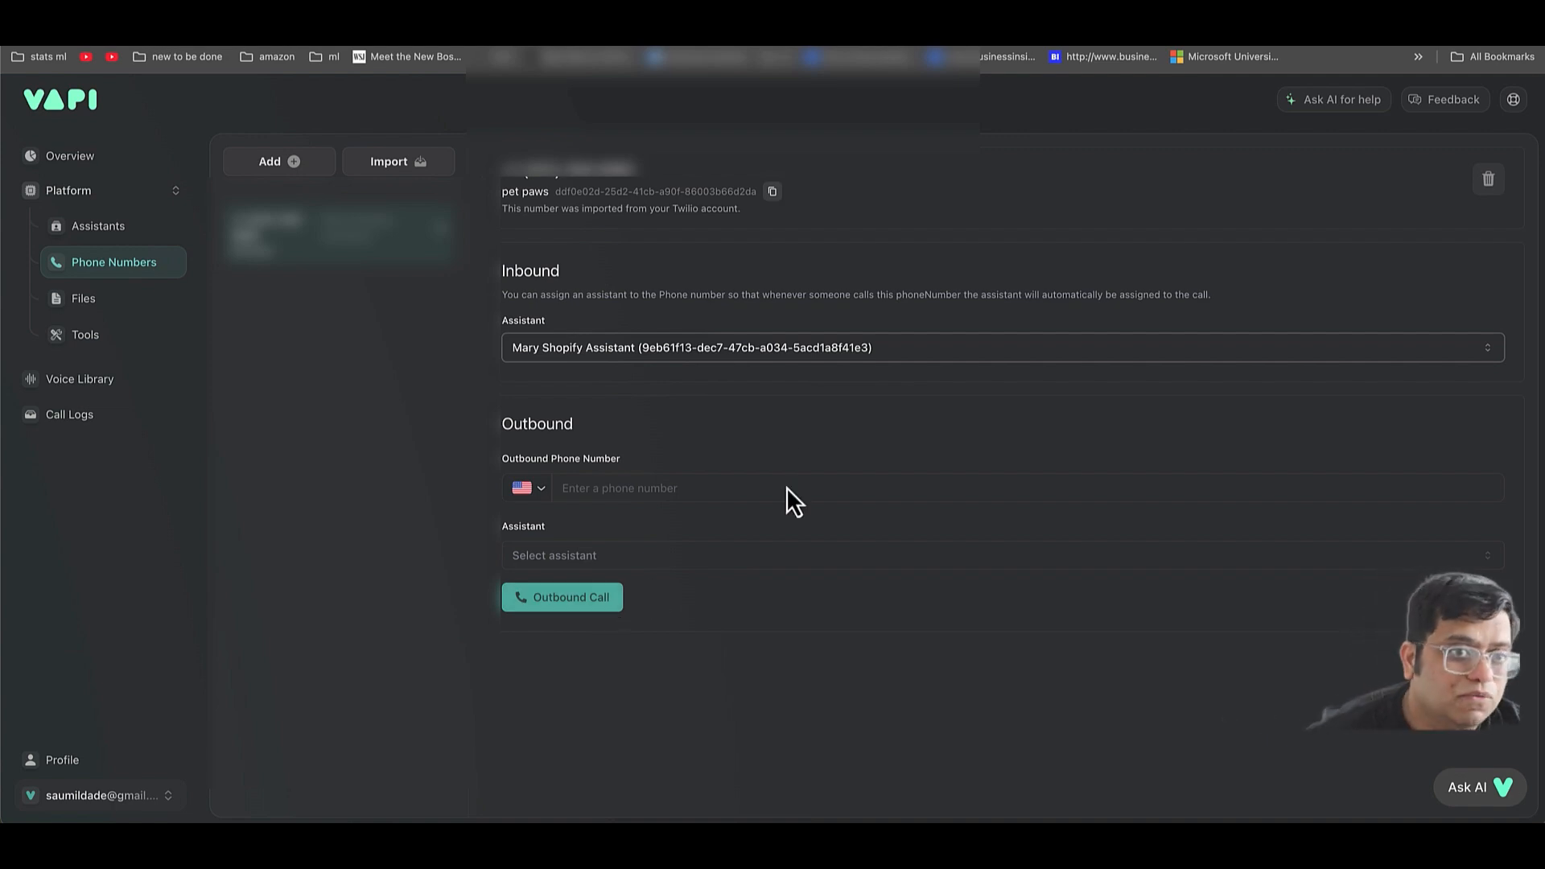
- Switch to the poc shopiffy scenario in Make and run it once to capture the data of a test call
click(873, 36)
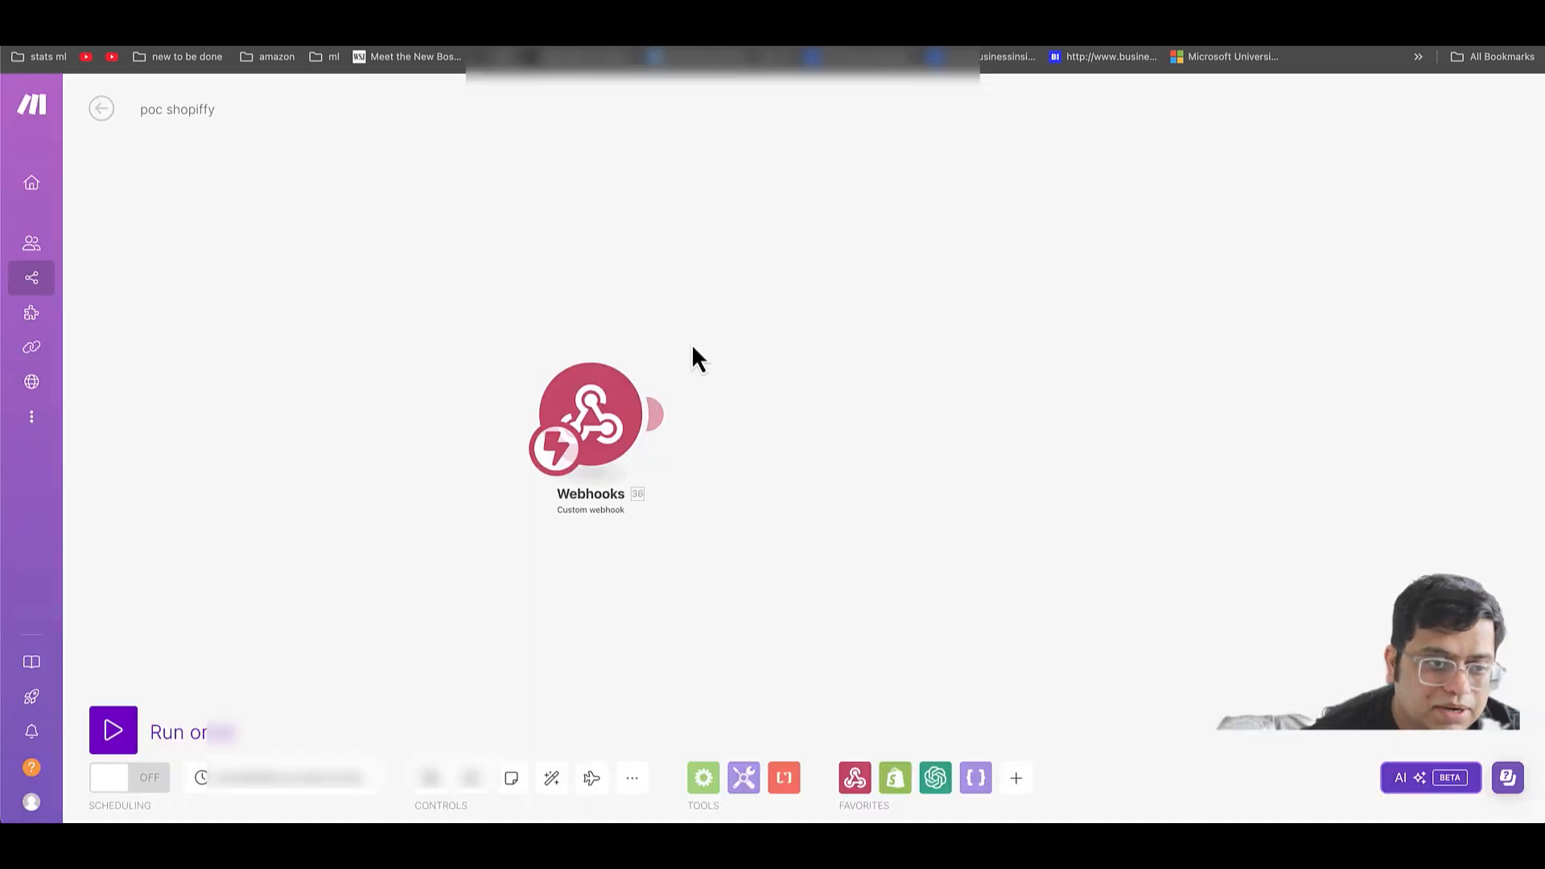
click(113, 730)
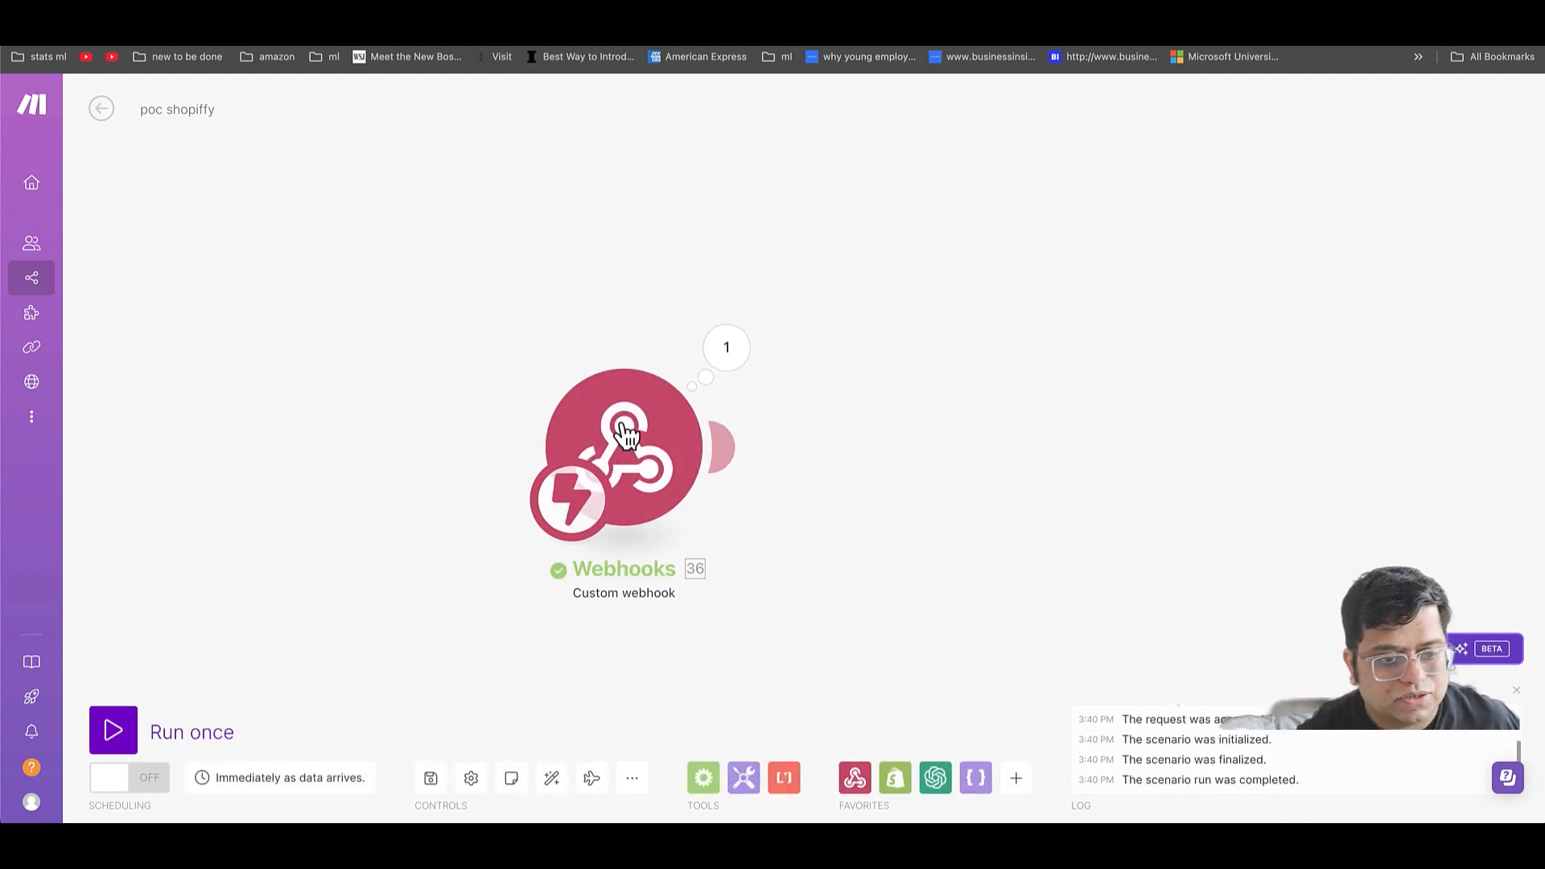
- Examine the first tool call in the webhook's output, including its function name and arguments
click(750, 355)
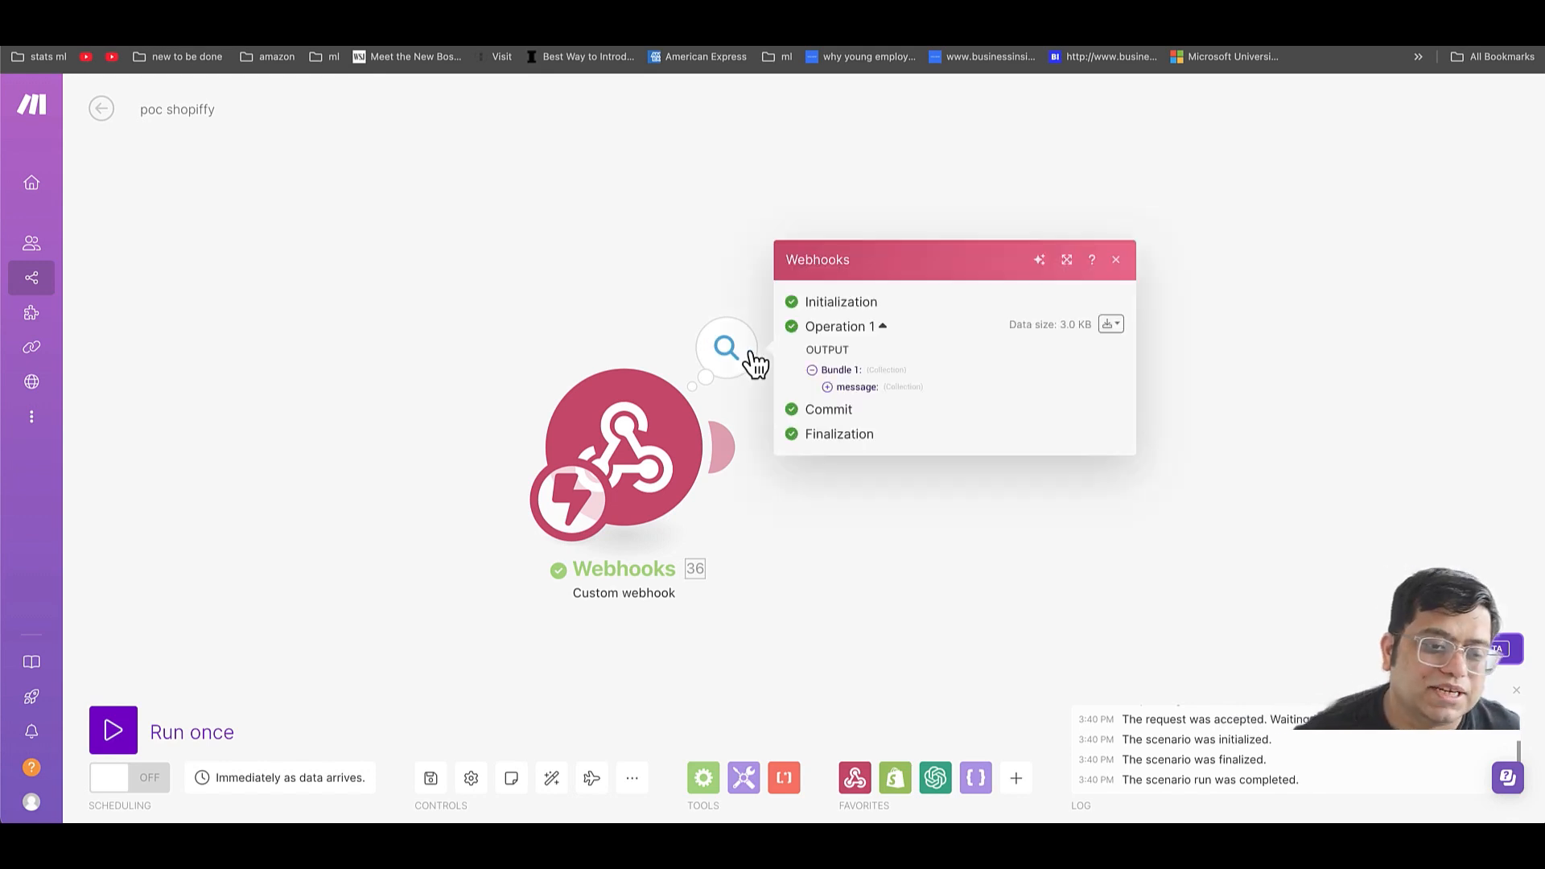
click(827, 387)
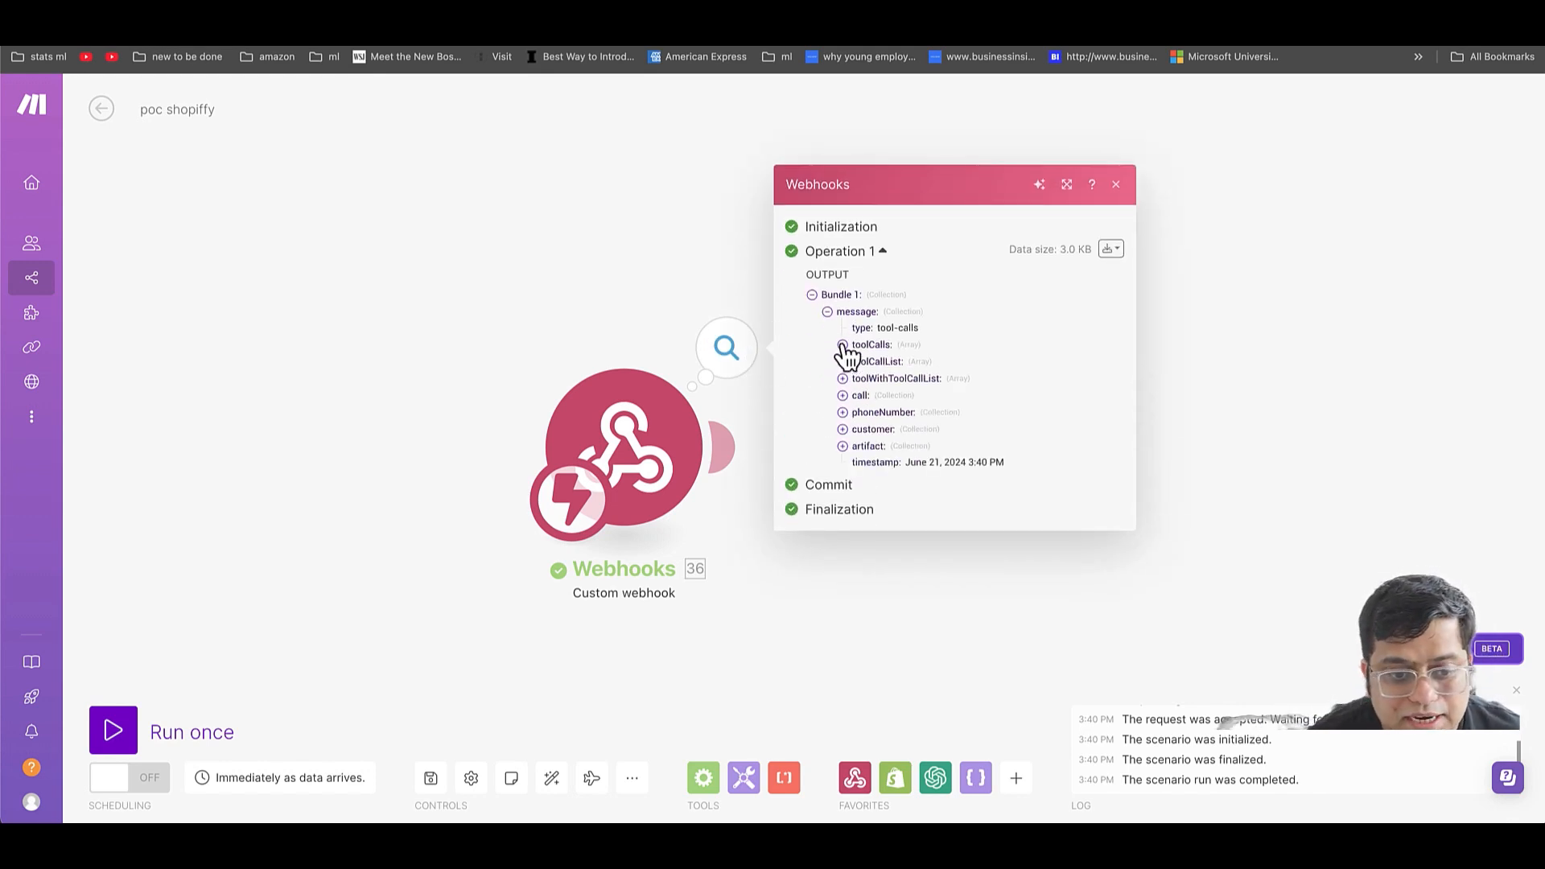
click(842, 344)
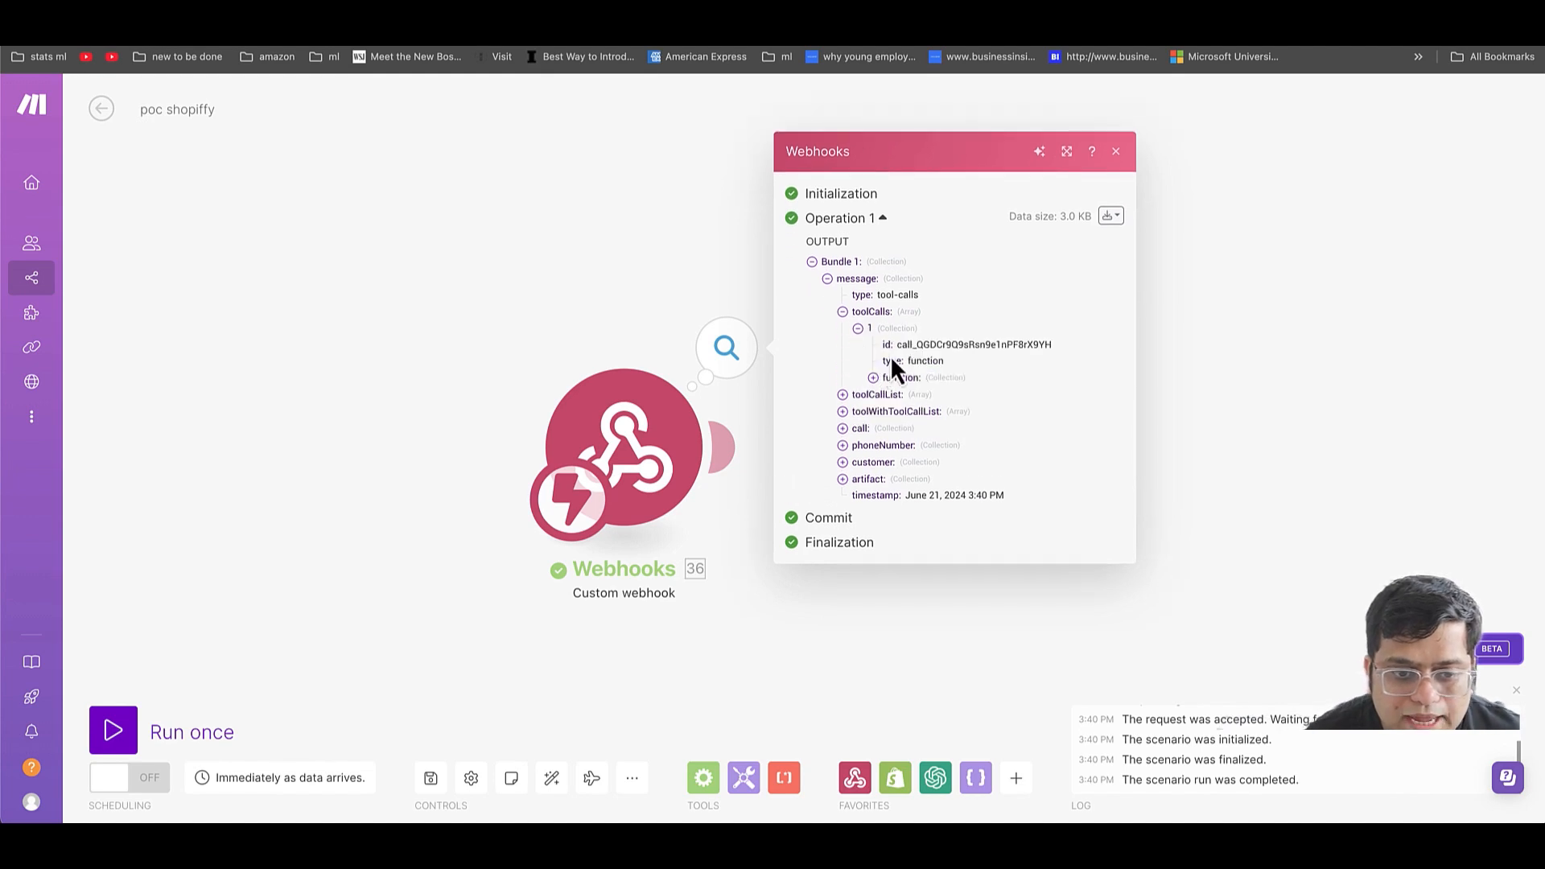
click(874, 383)
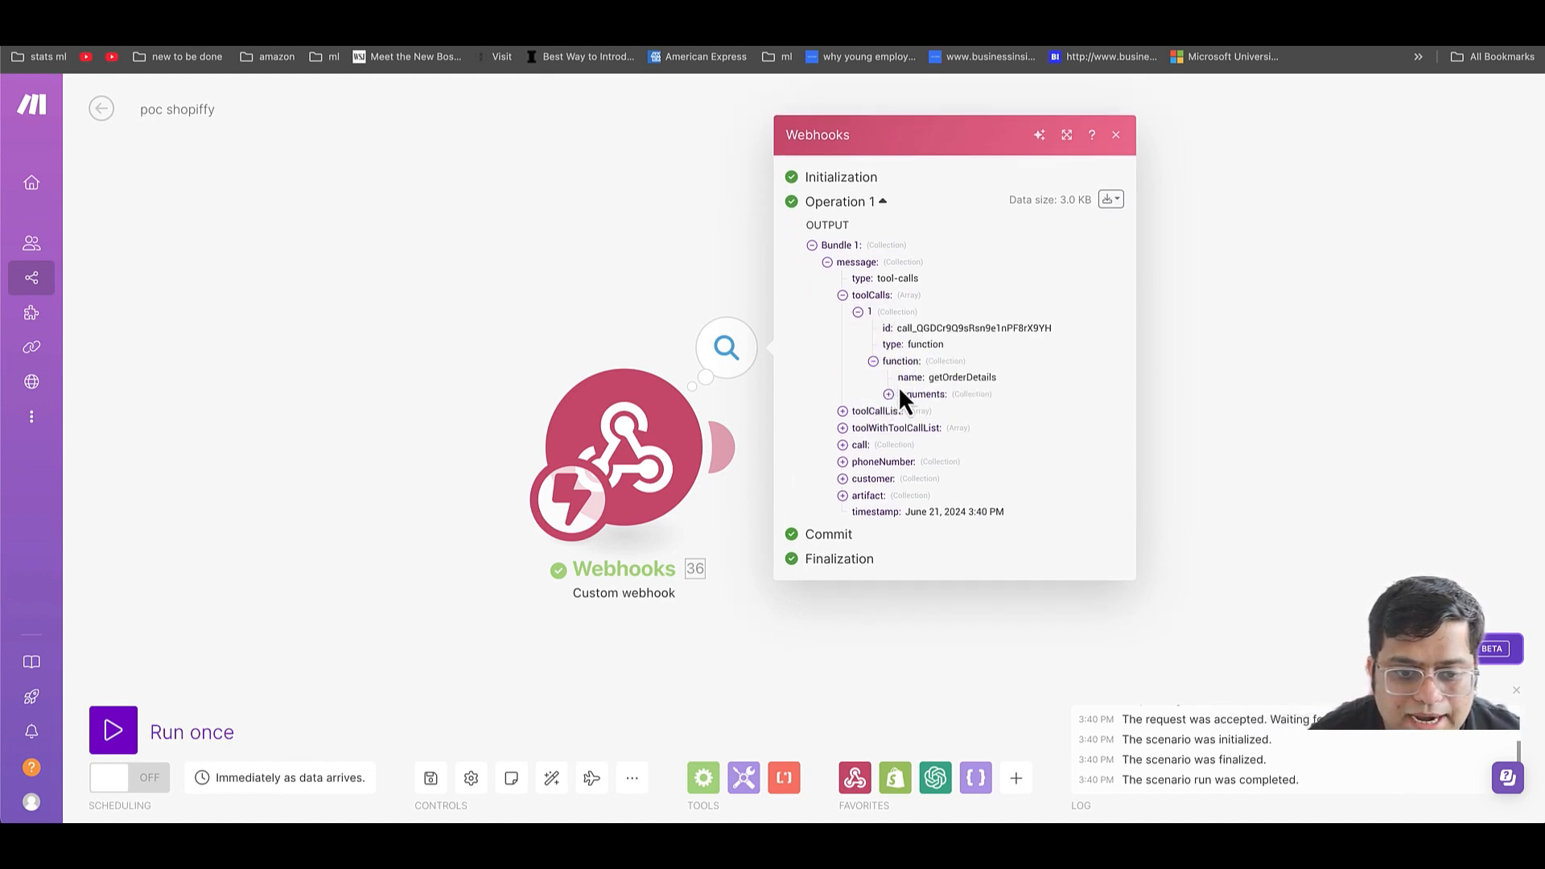
click(922, 401)
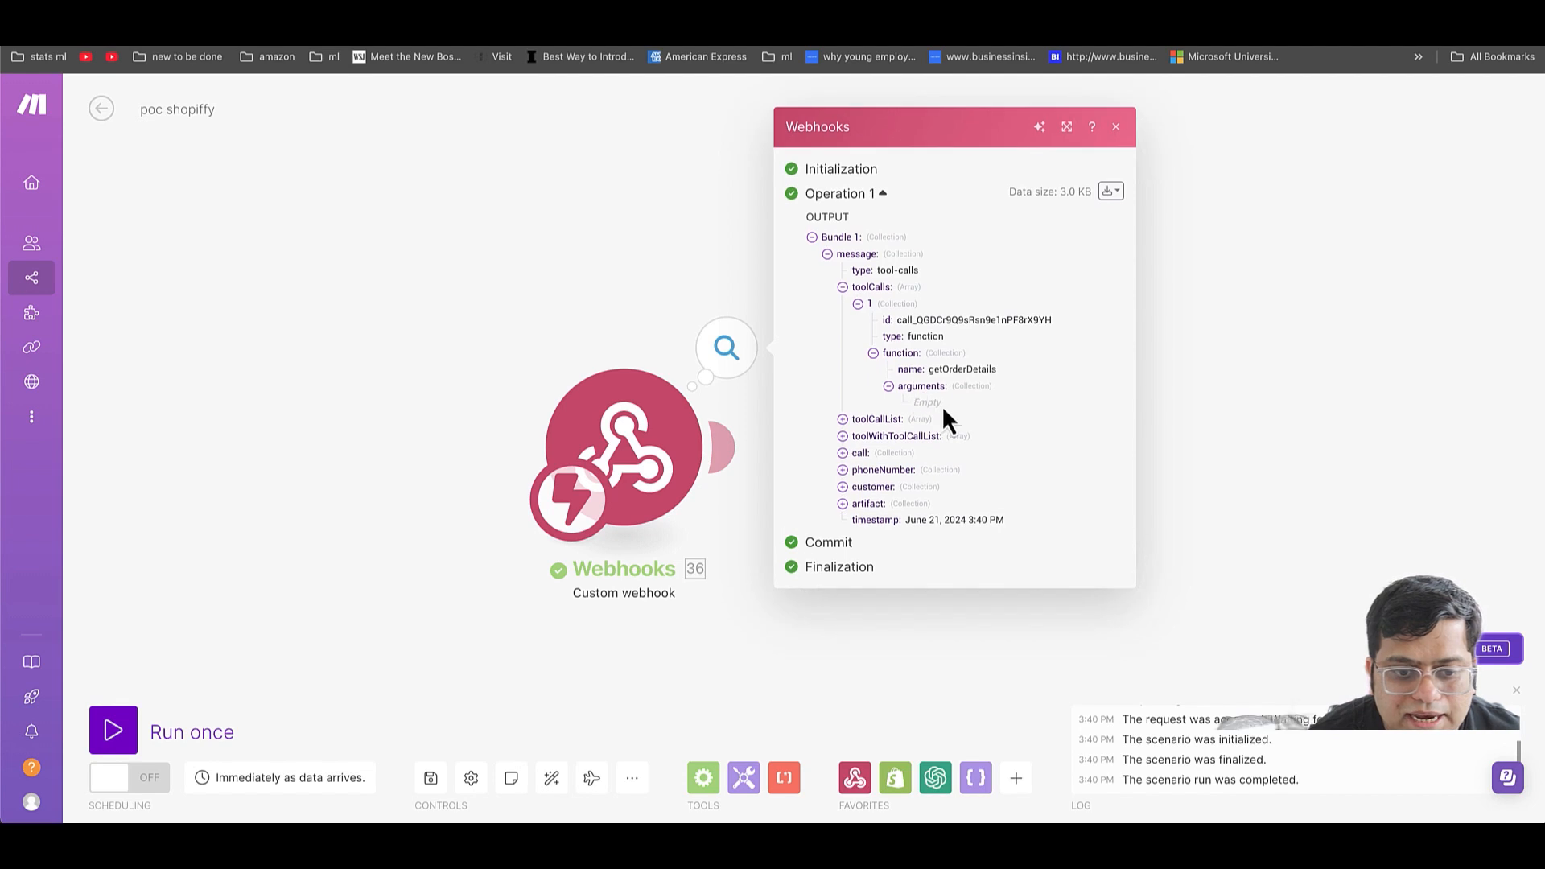
click(892, 394)
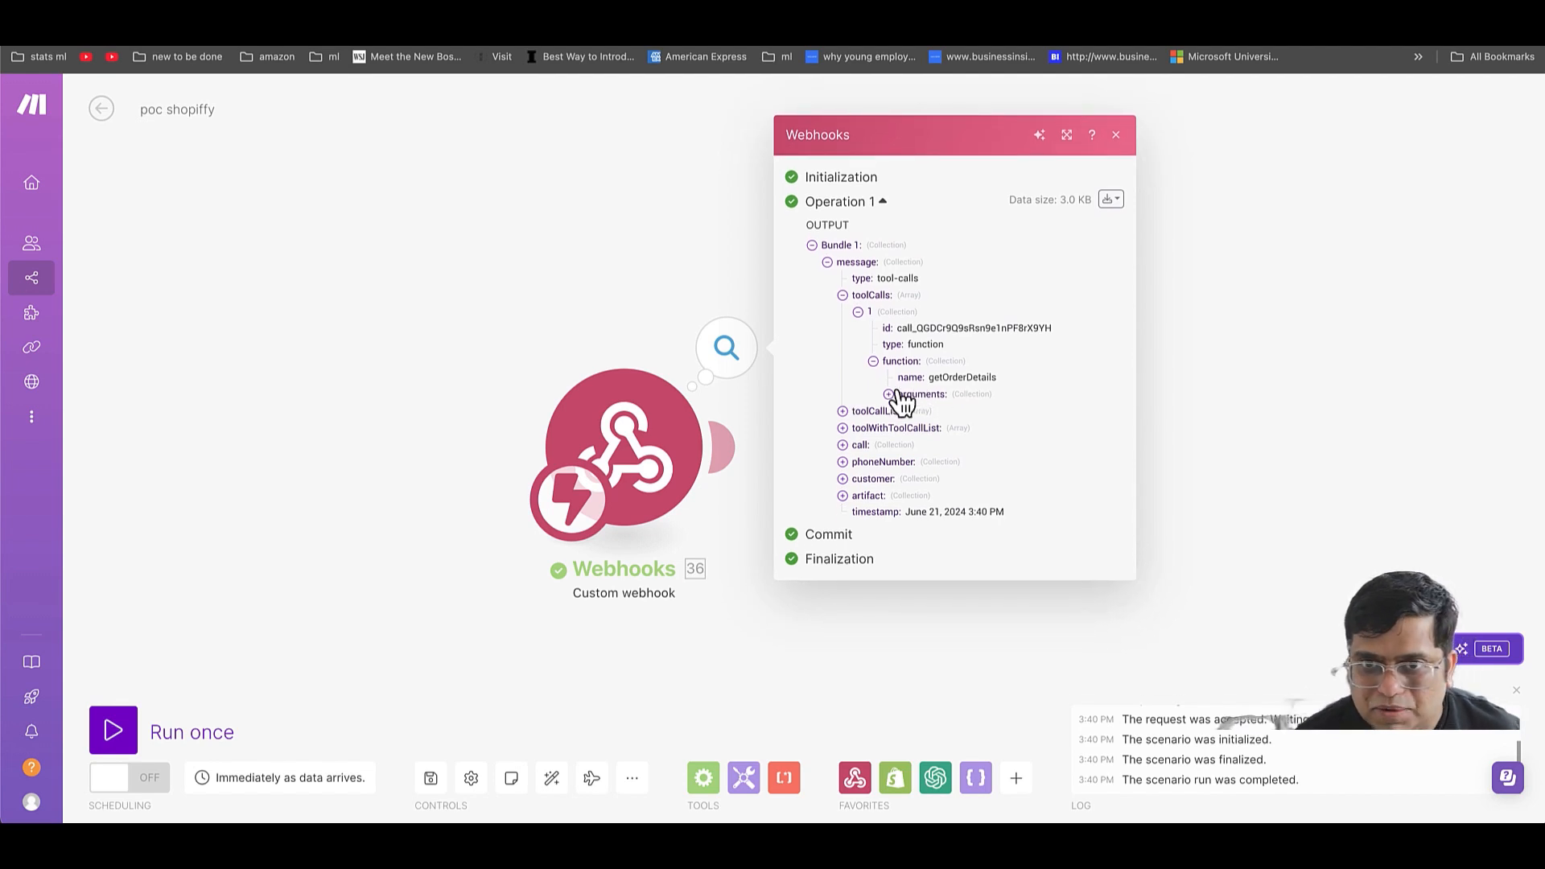
- Check the toolCallList entry and the customer data in the webhook's output, and close the output
click(843, 411)
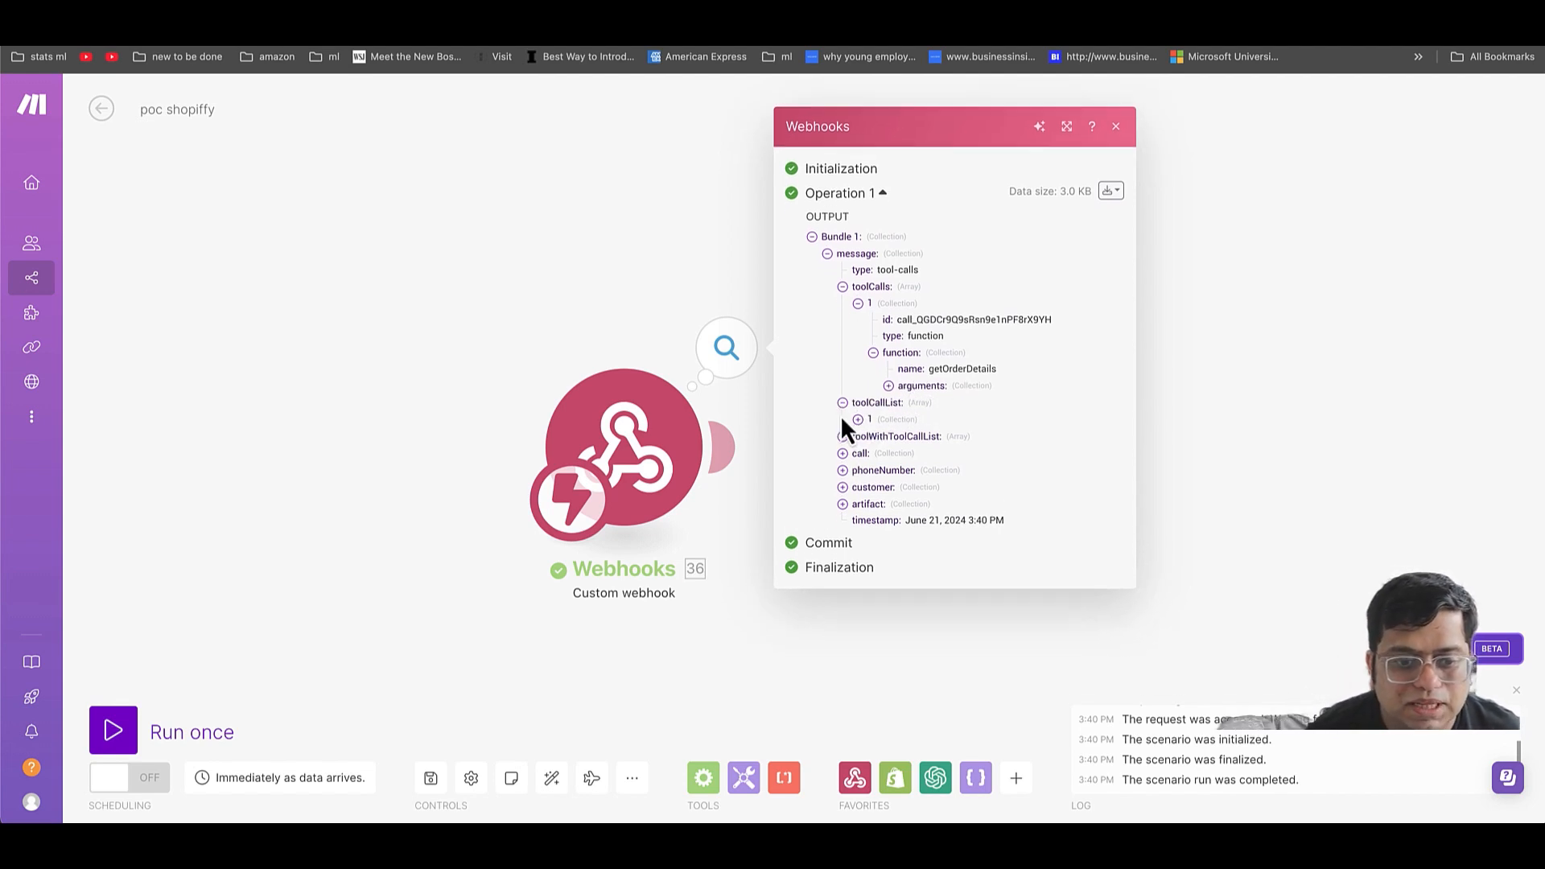
click(857, 419)
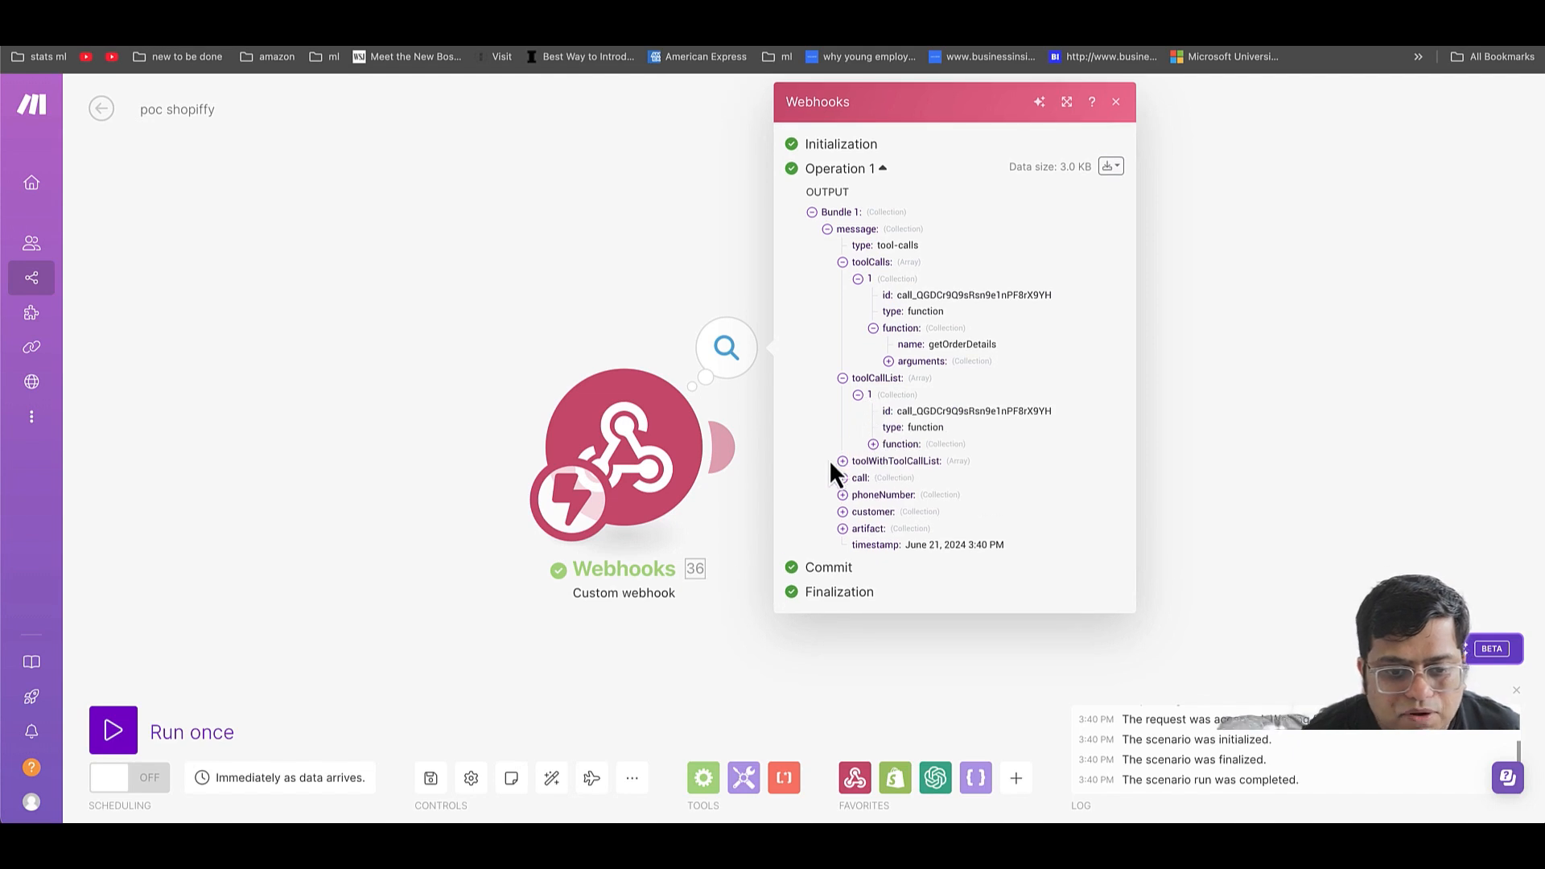
click(842, 511)
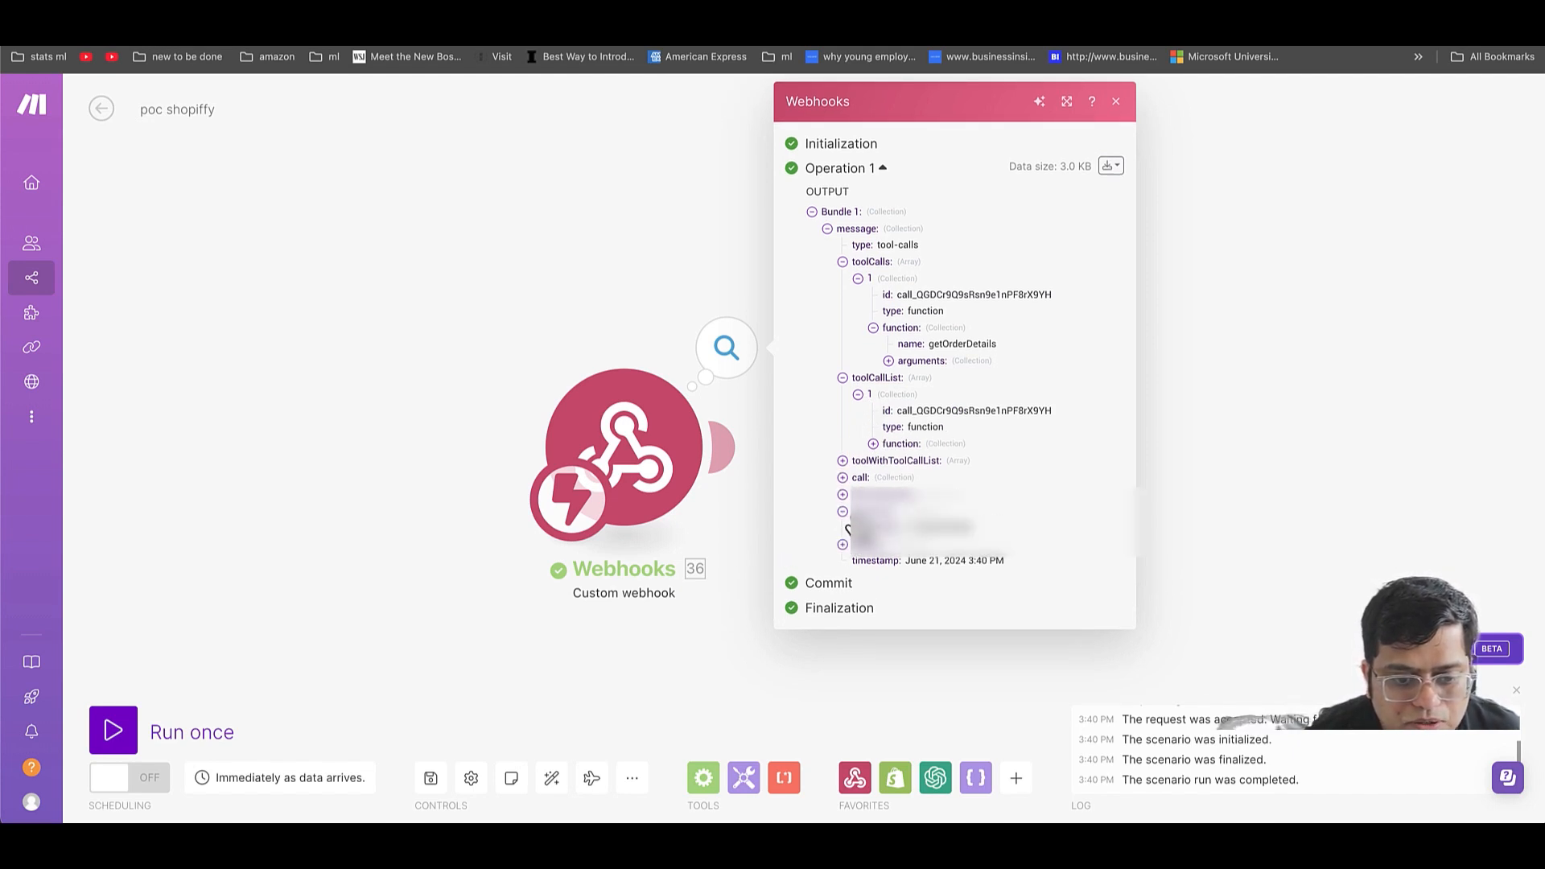
click(842, 514)
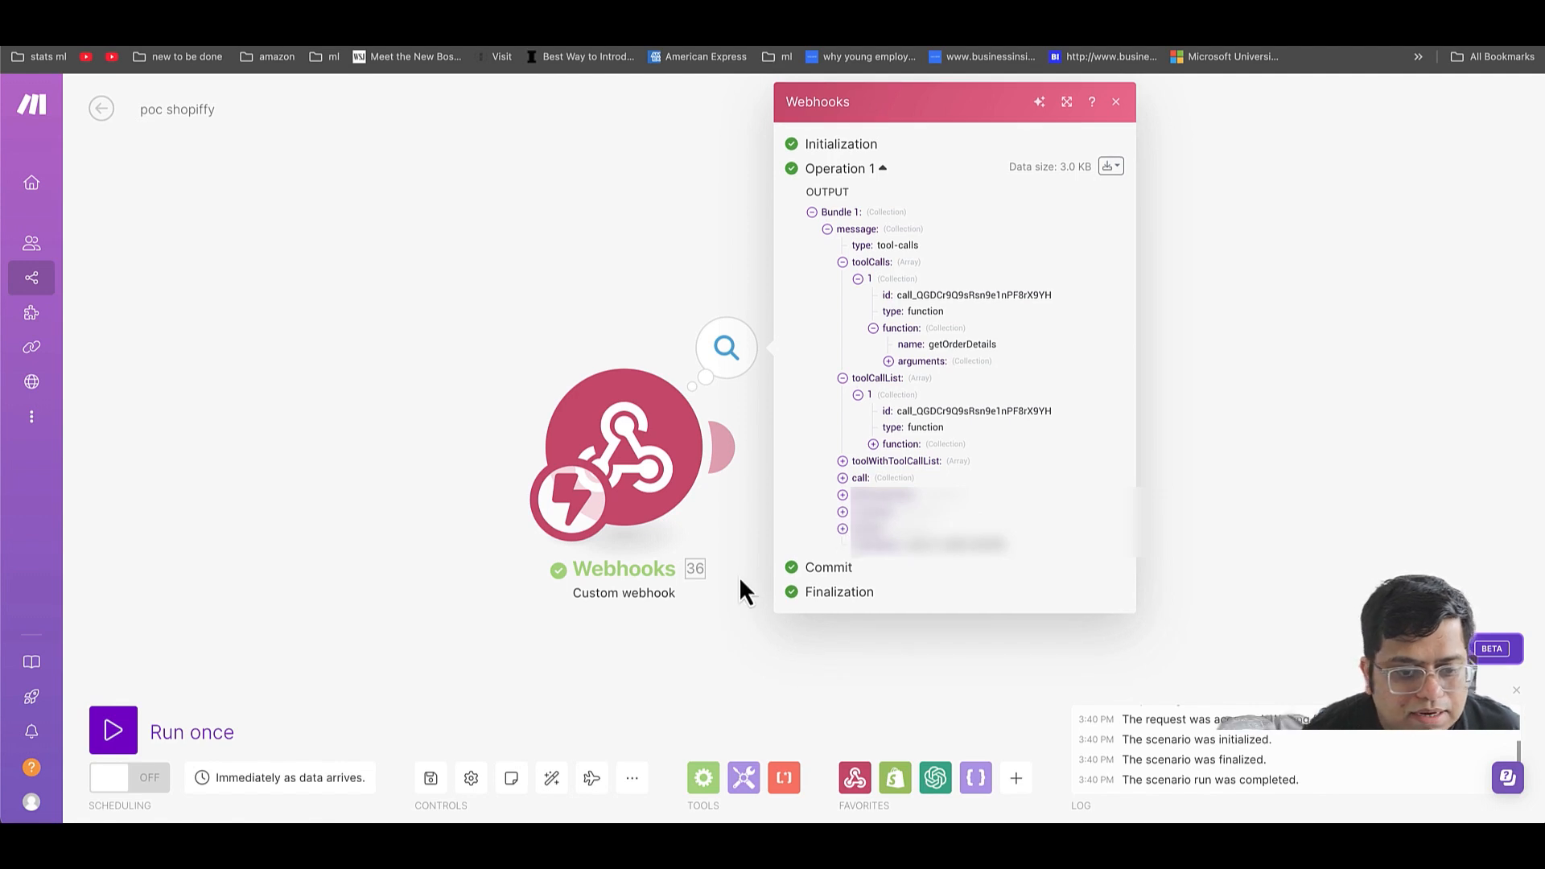
click(1210, 482)
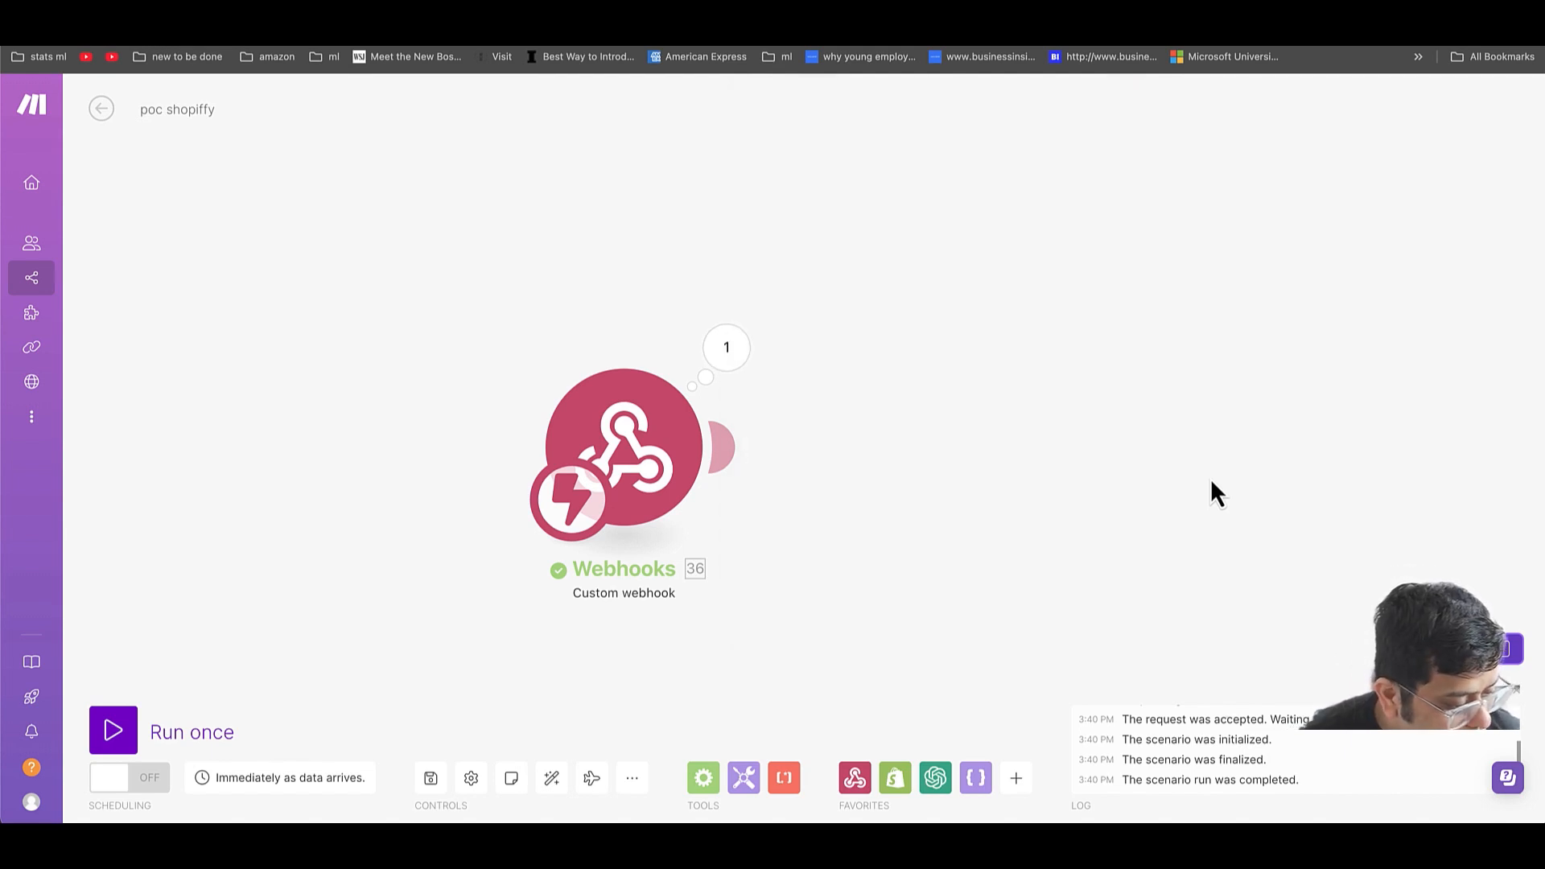
- Add a Shopify Search for Customers module to the scenario and connect it automatically to the Webhooks module
right_click(1178, 452)
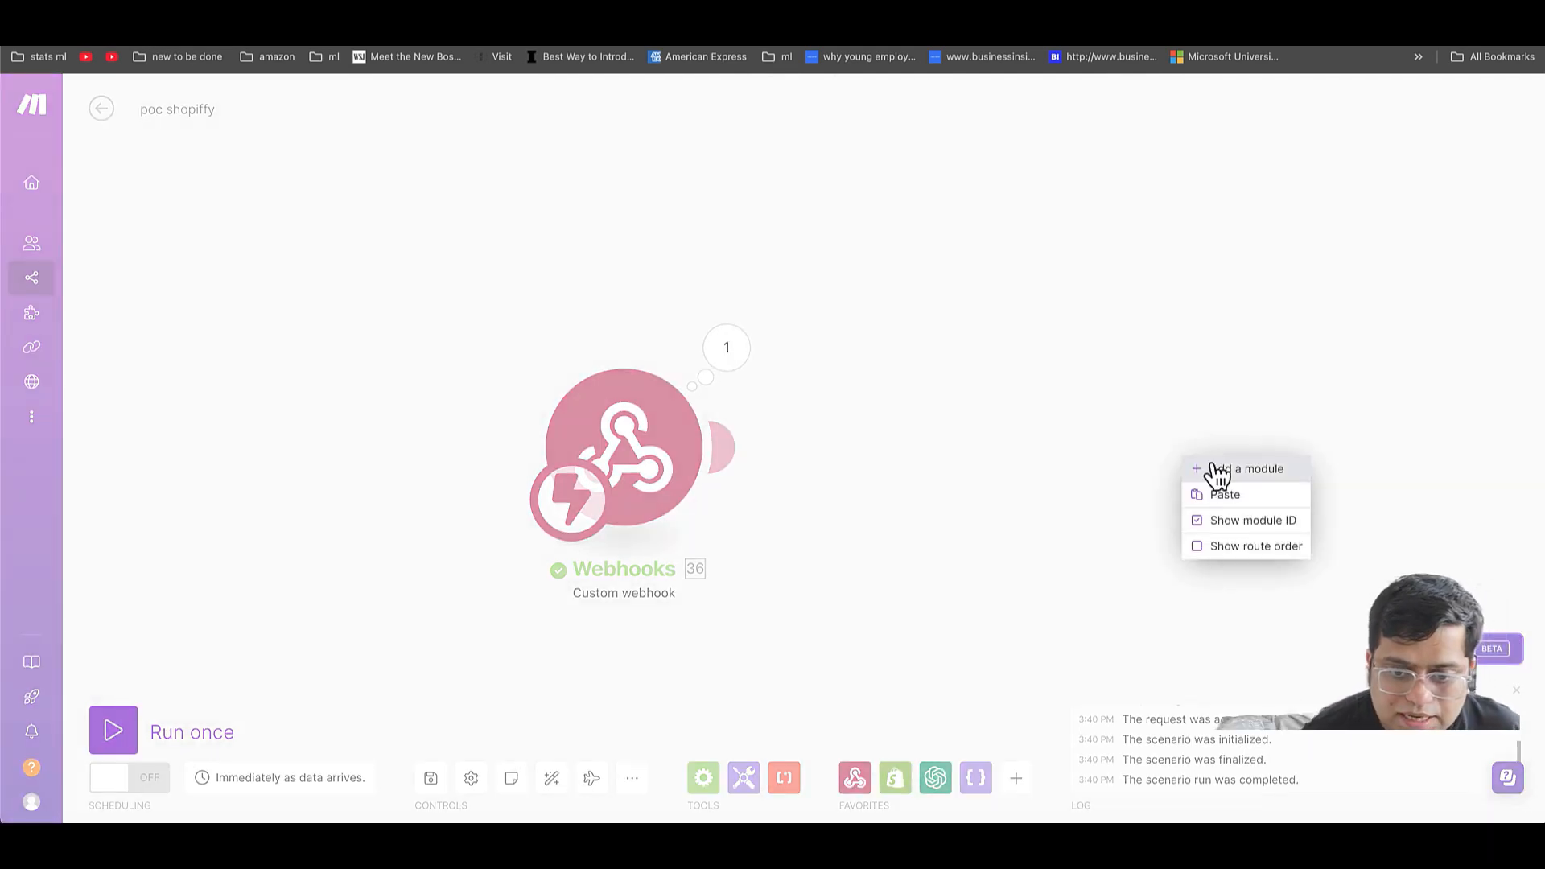
click(1211, 467)
click(1171, 450)
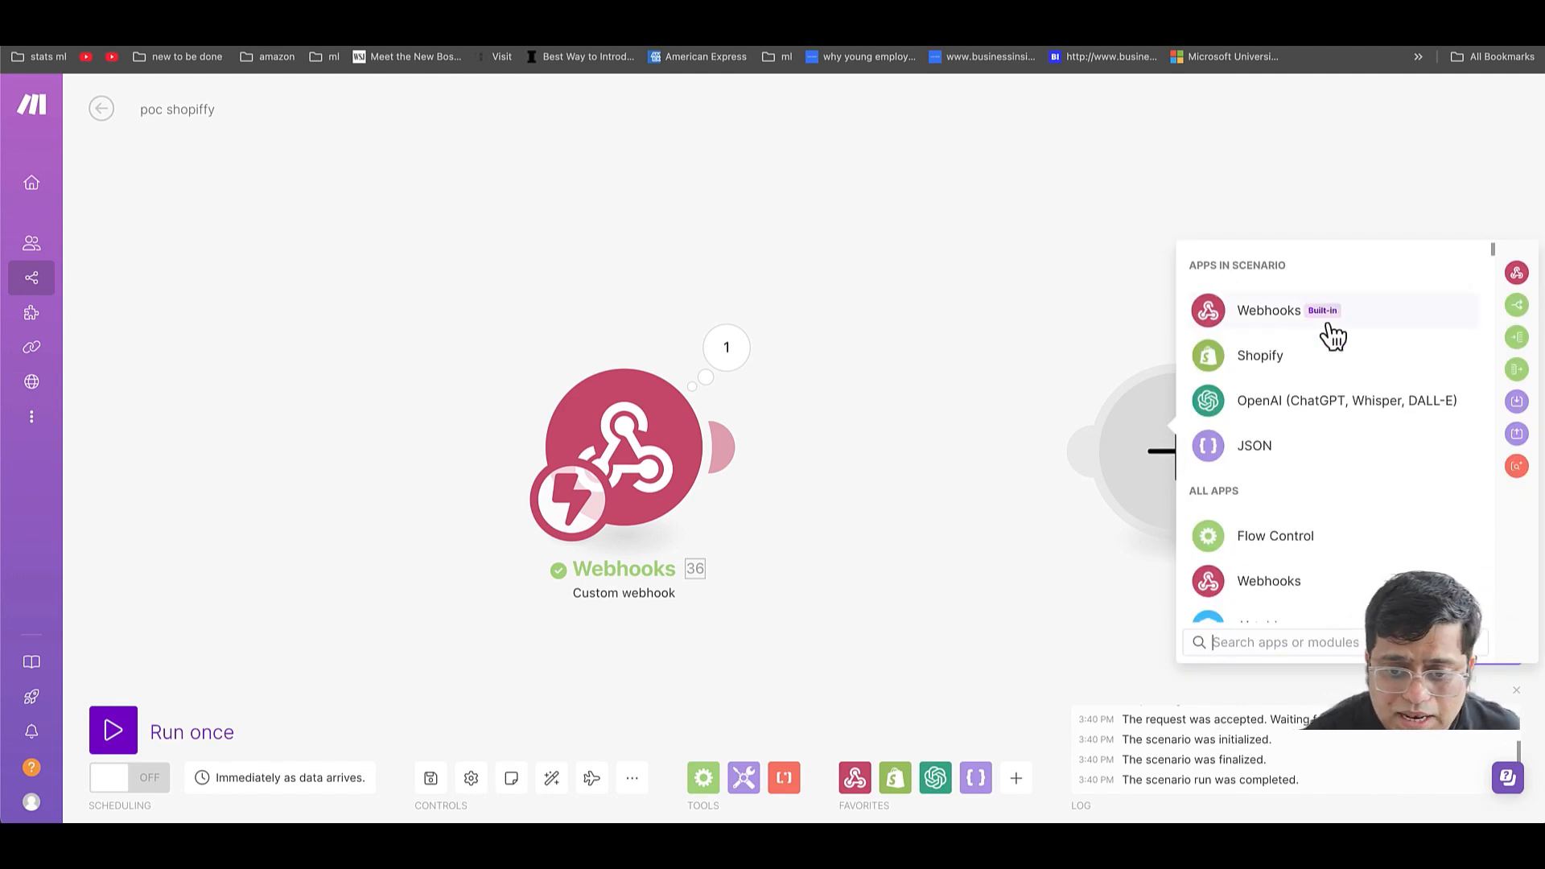
click(1288, 362)
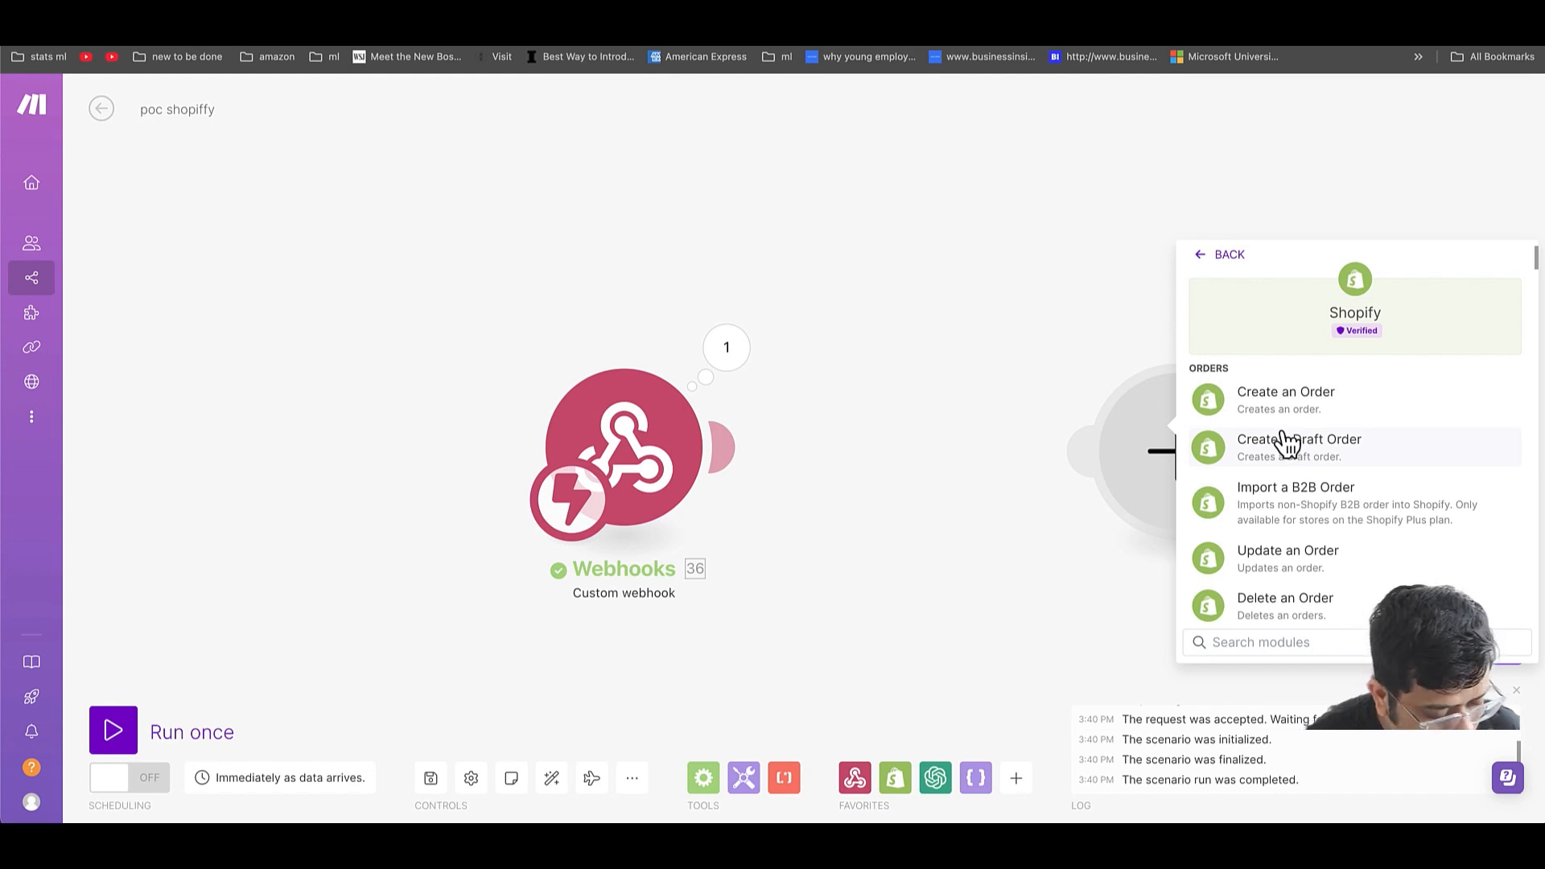
text(sea)
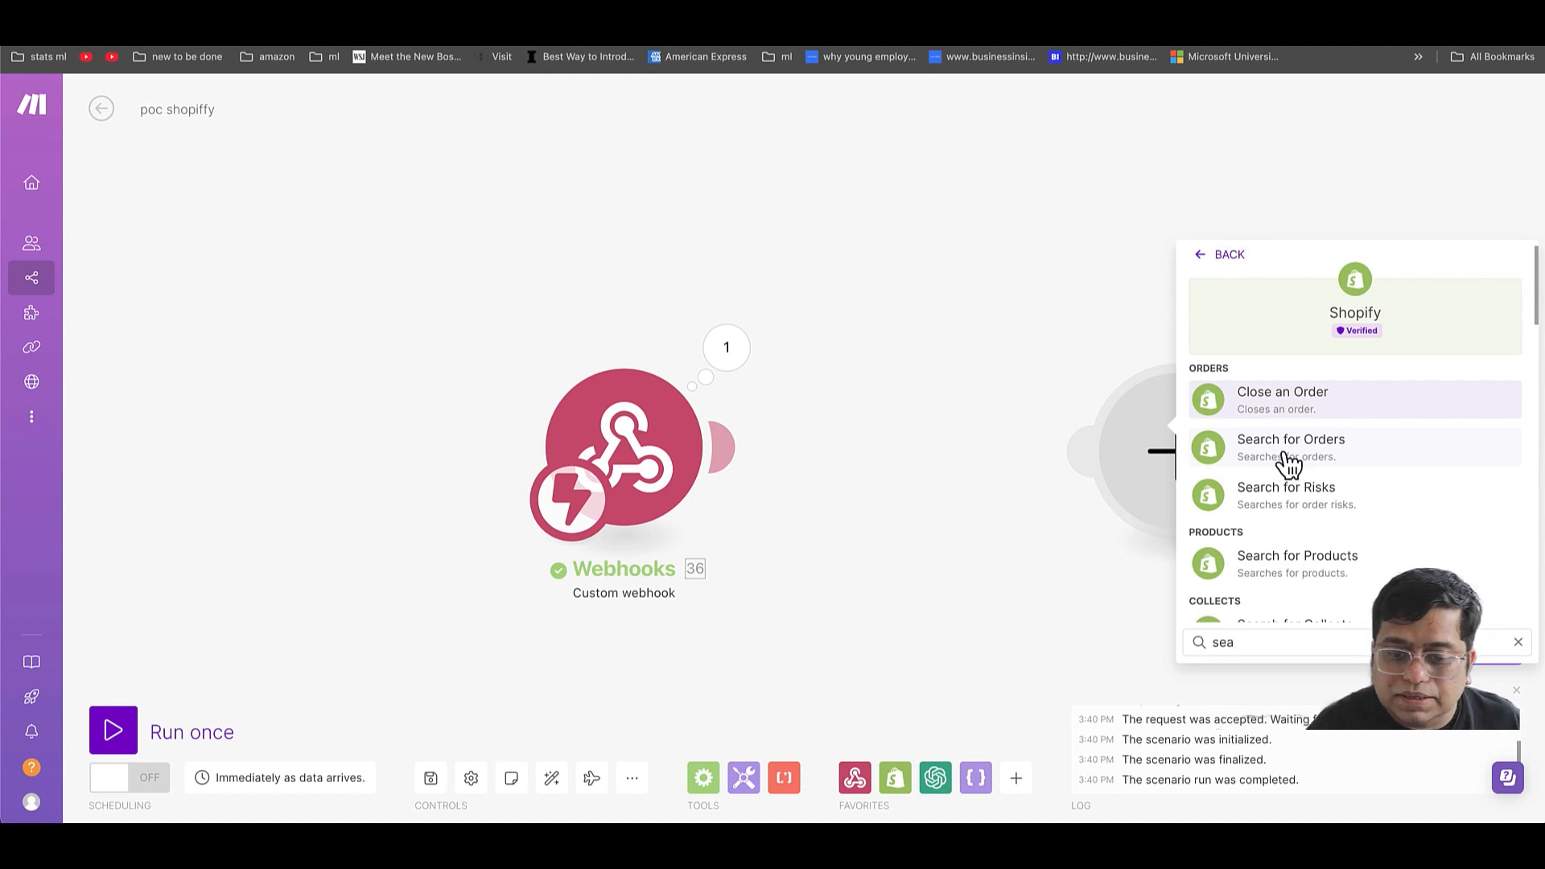
text(rch for custom)
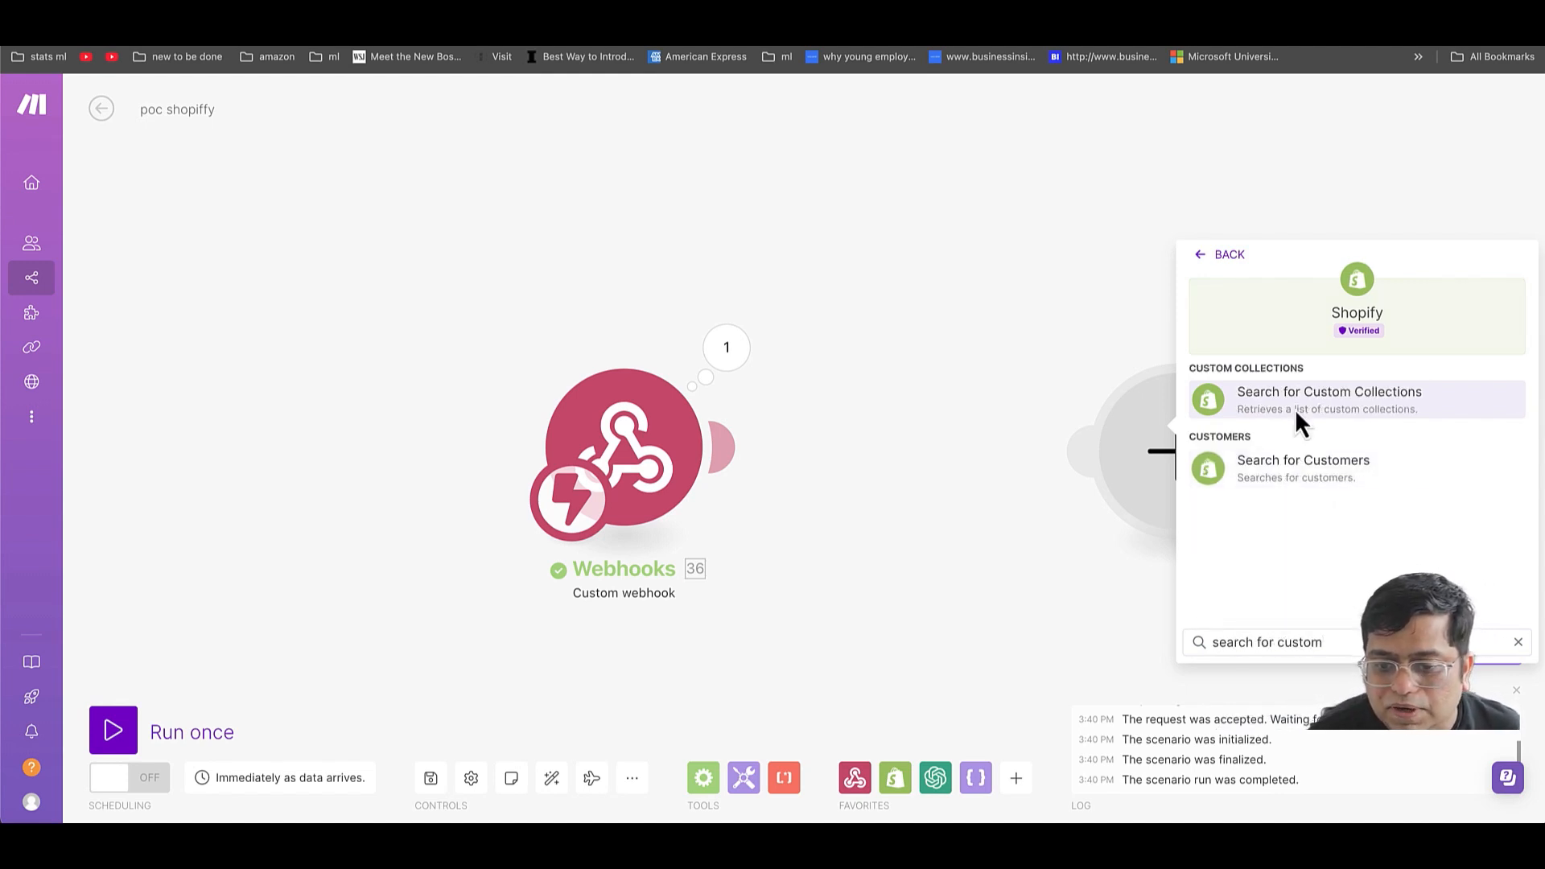
click(1291, 473)
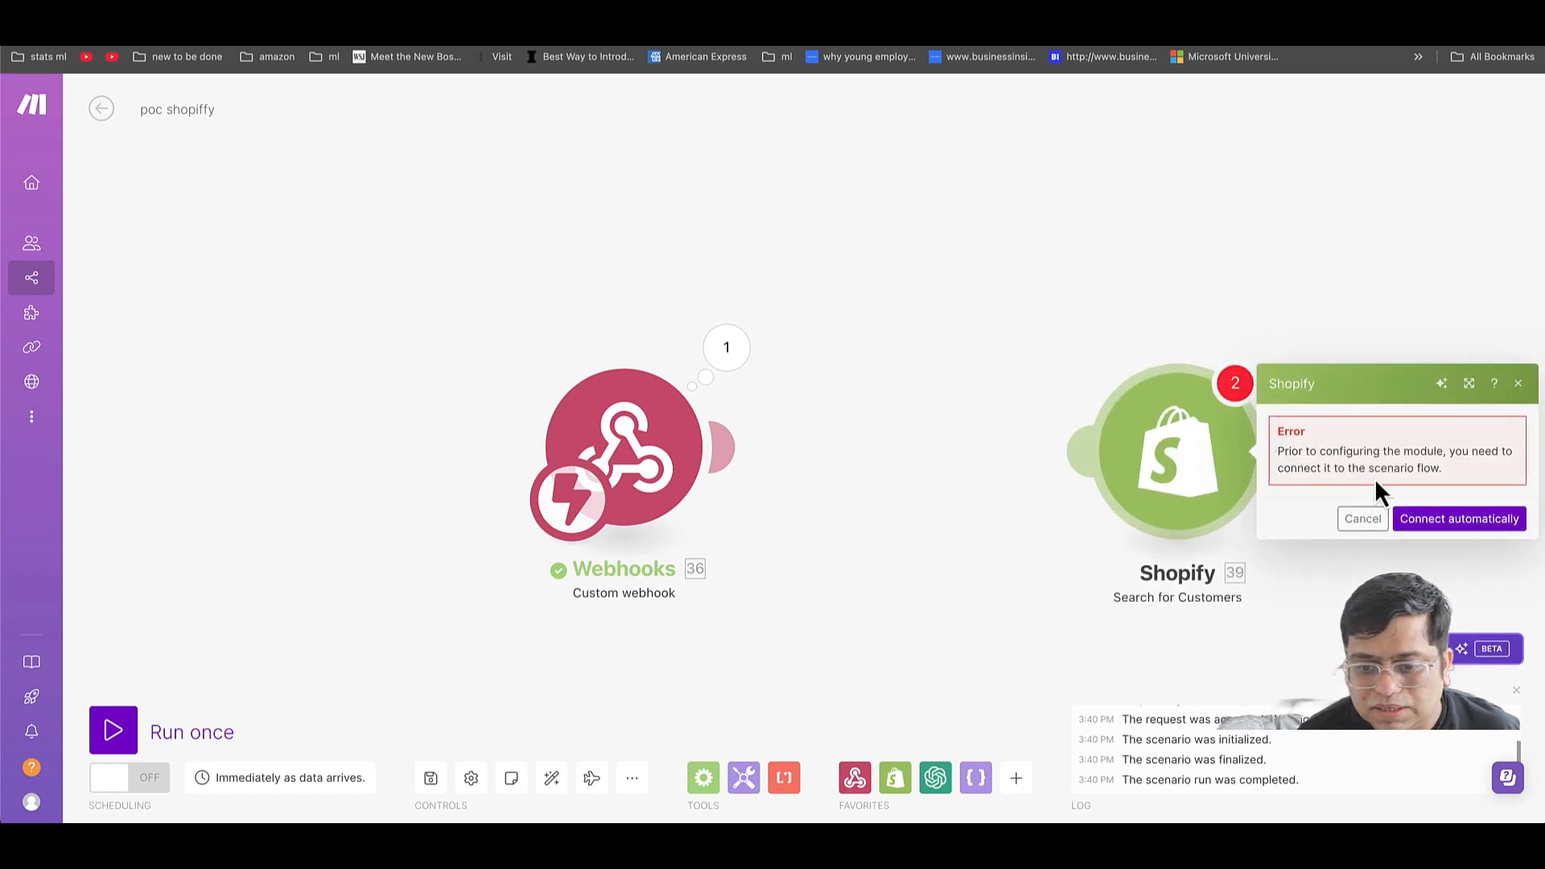
click(1423, 519)
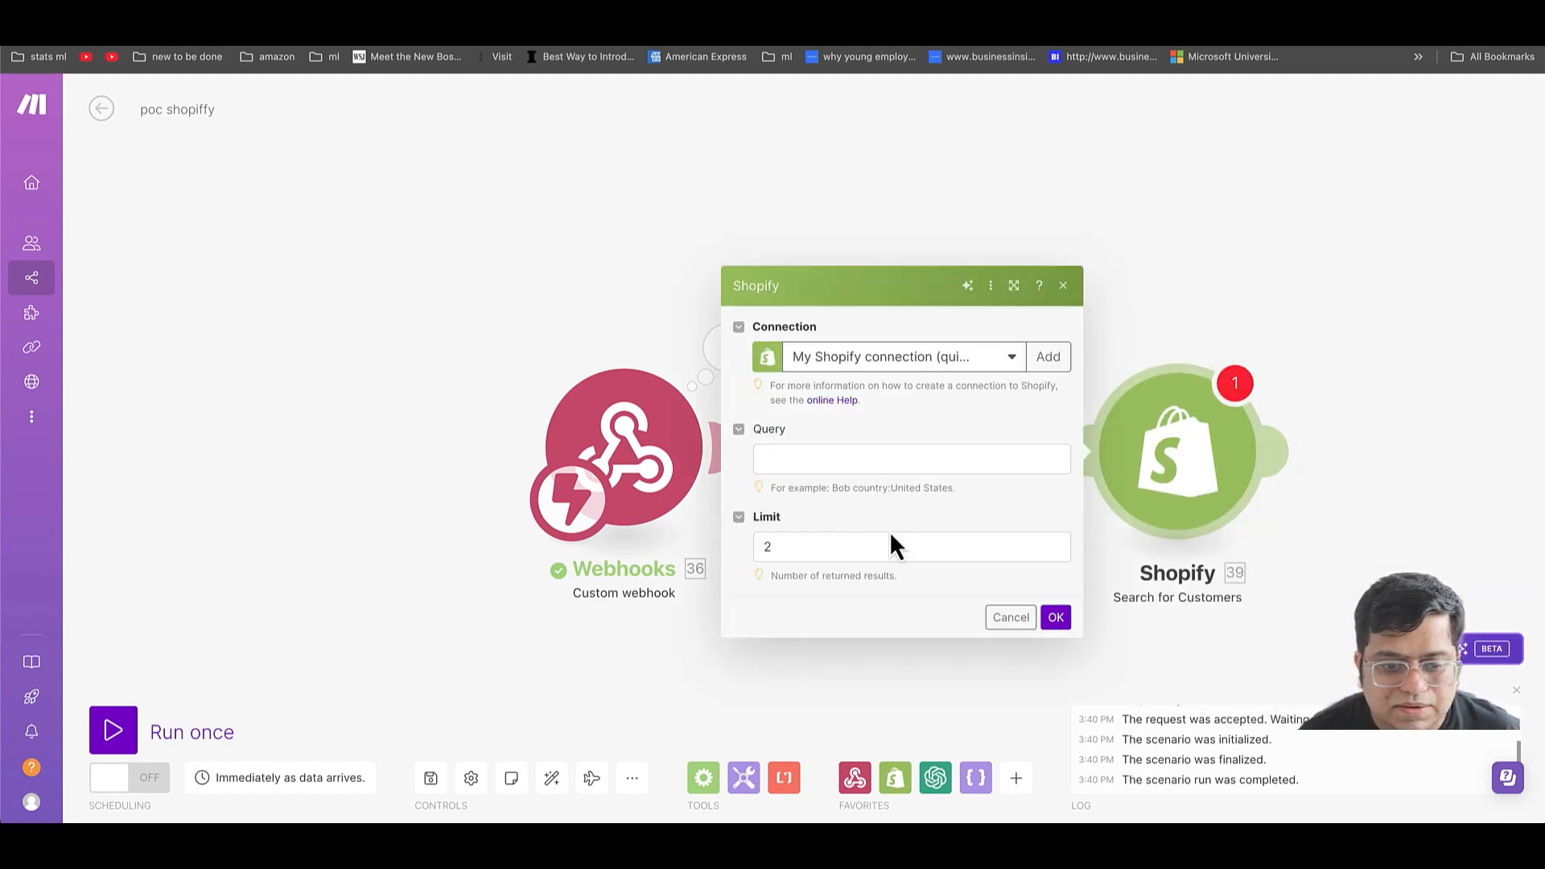
- Keep the existing Shopify connection and set the query to phone: followed by the webhook's message customer number
click(900, 372)
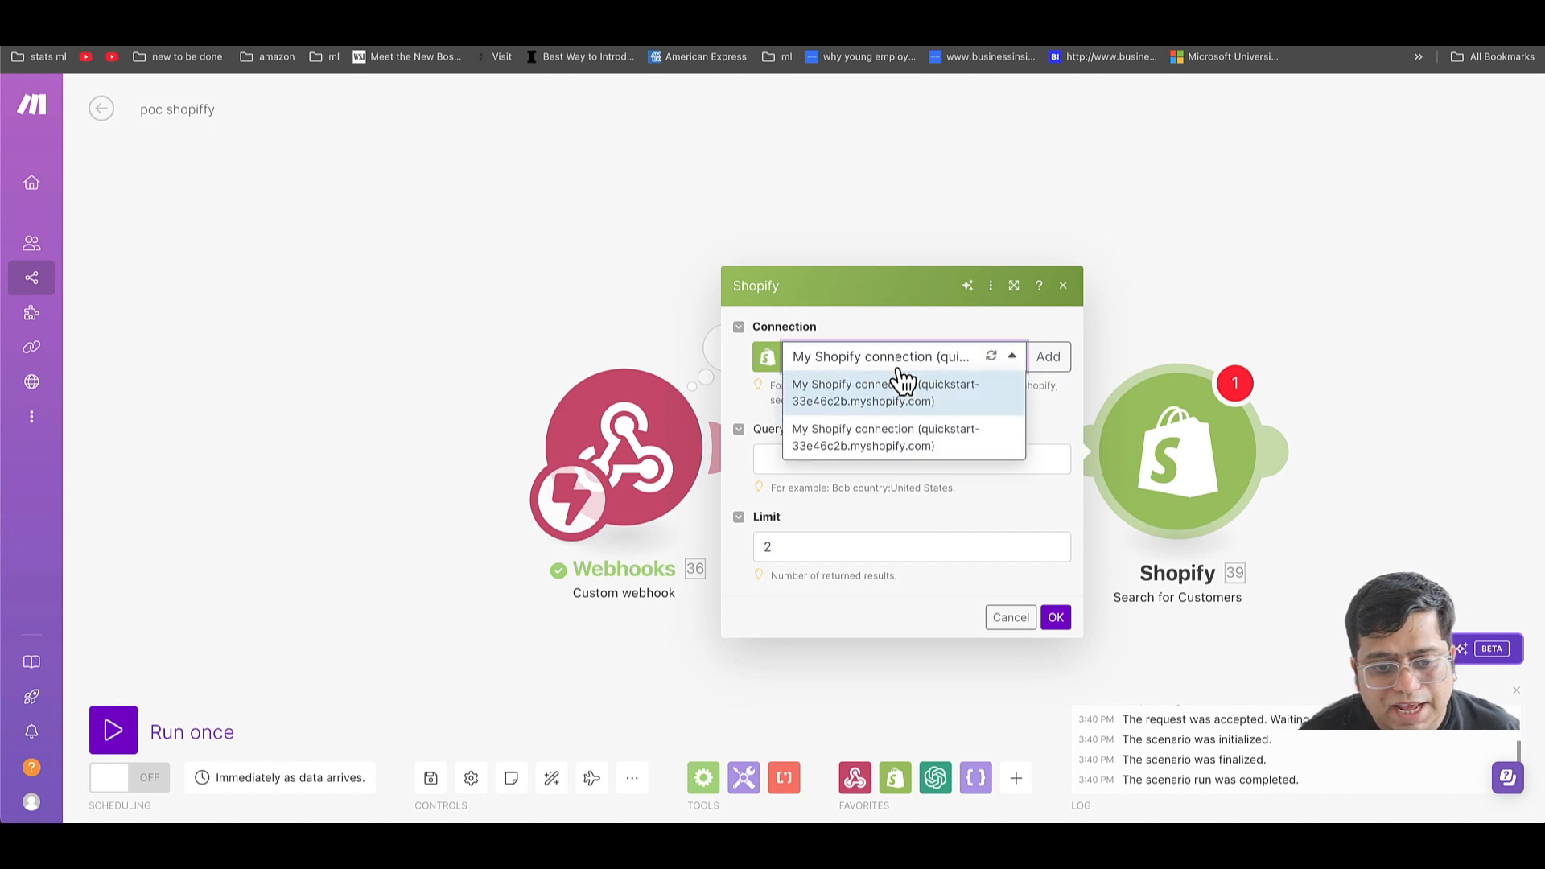
click(886, 326)
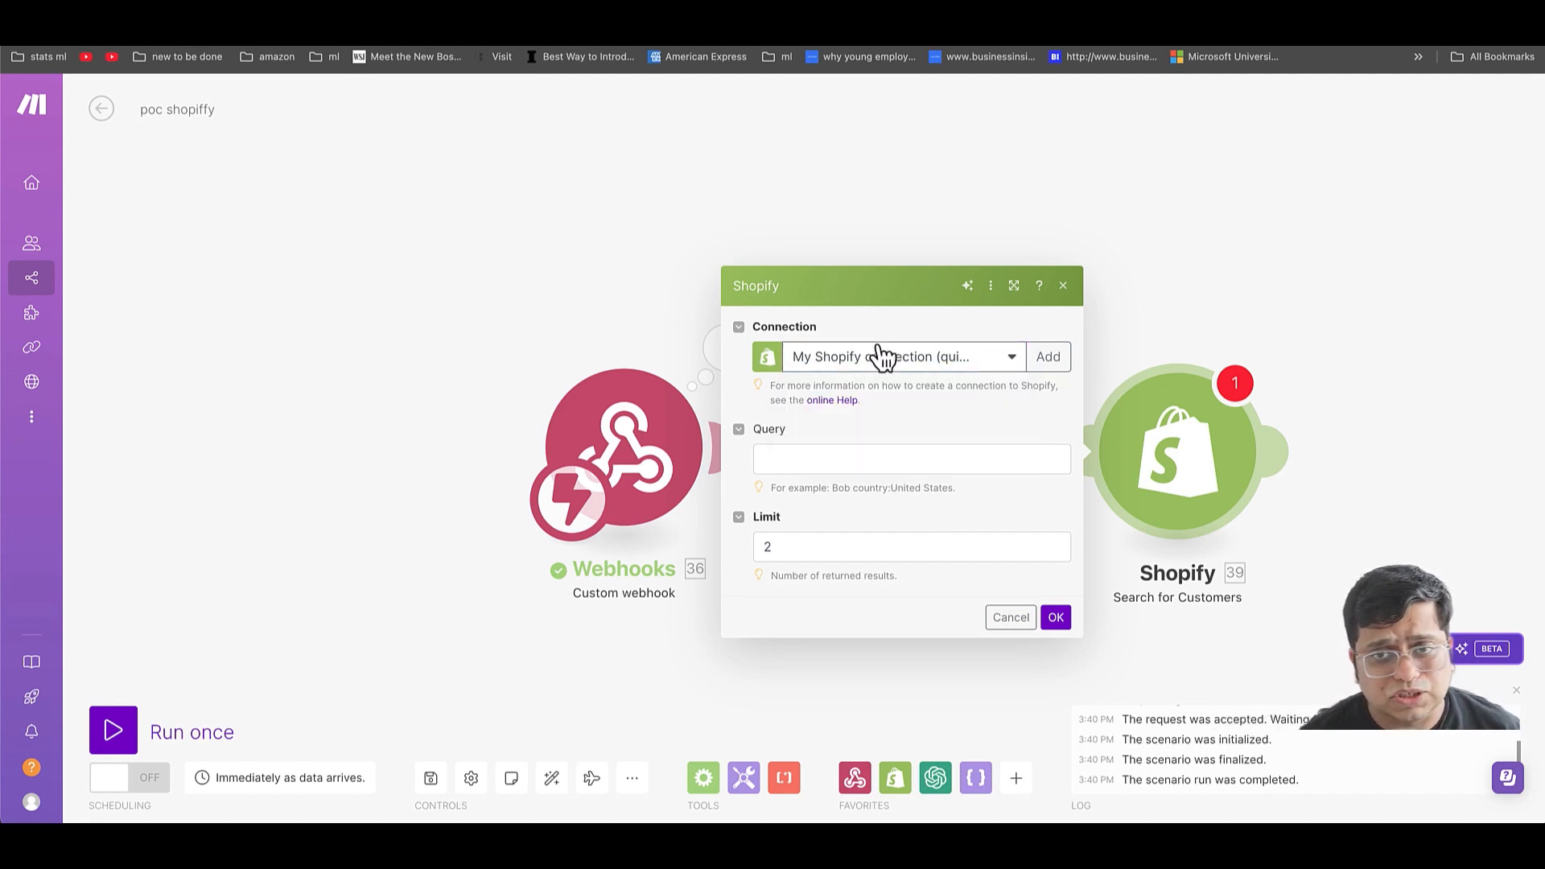
click(876, 462)
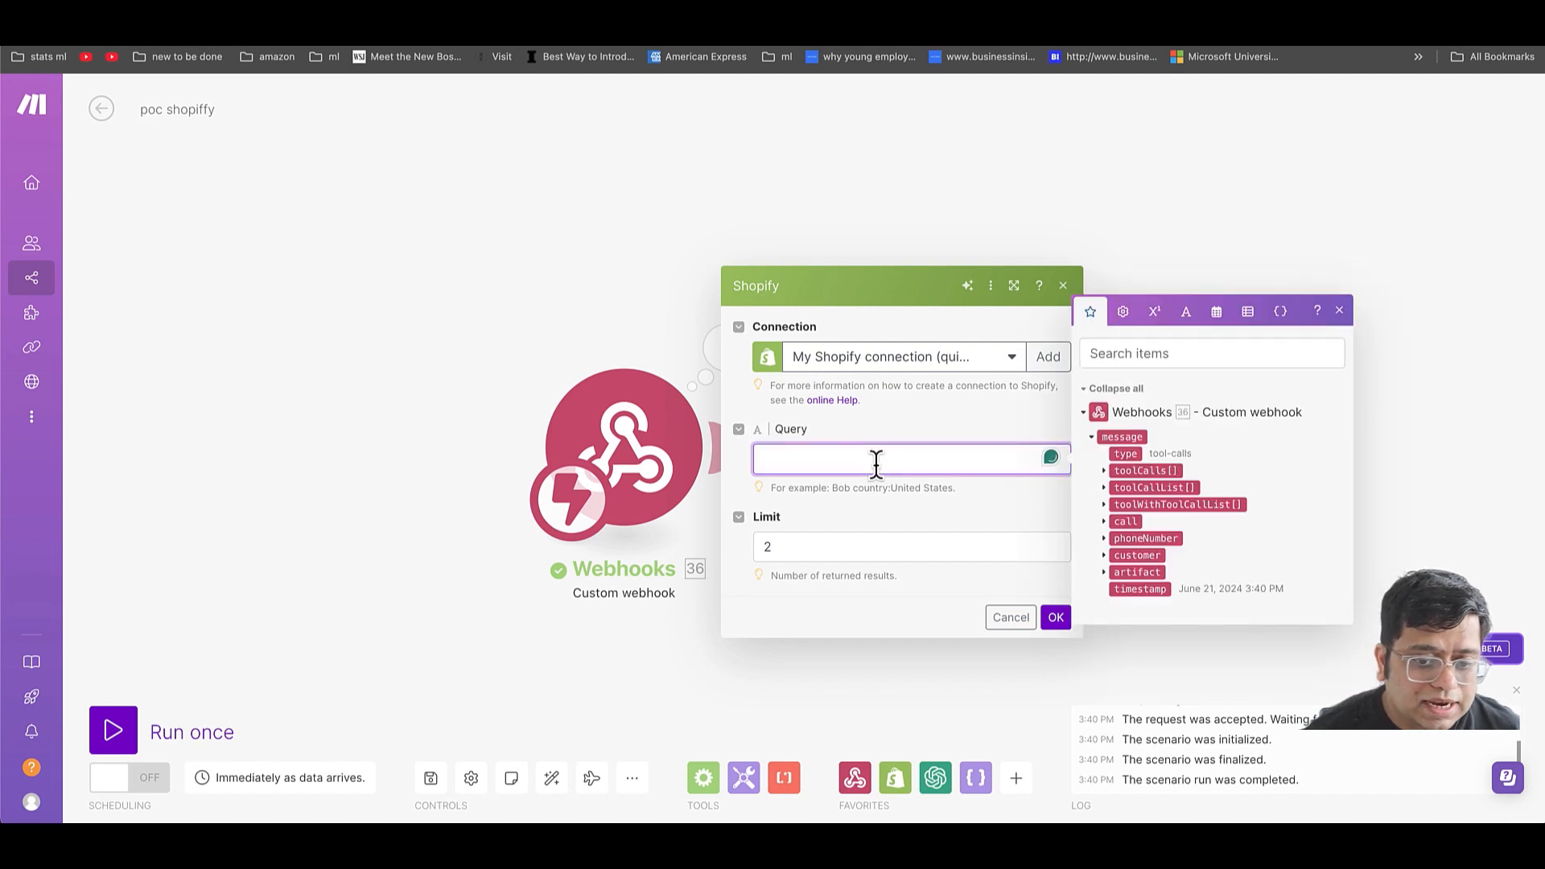
text(pho)
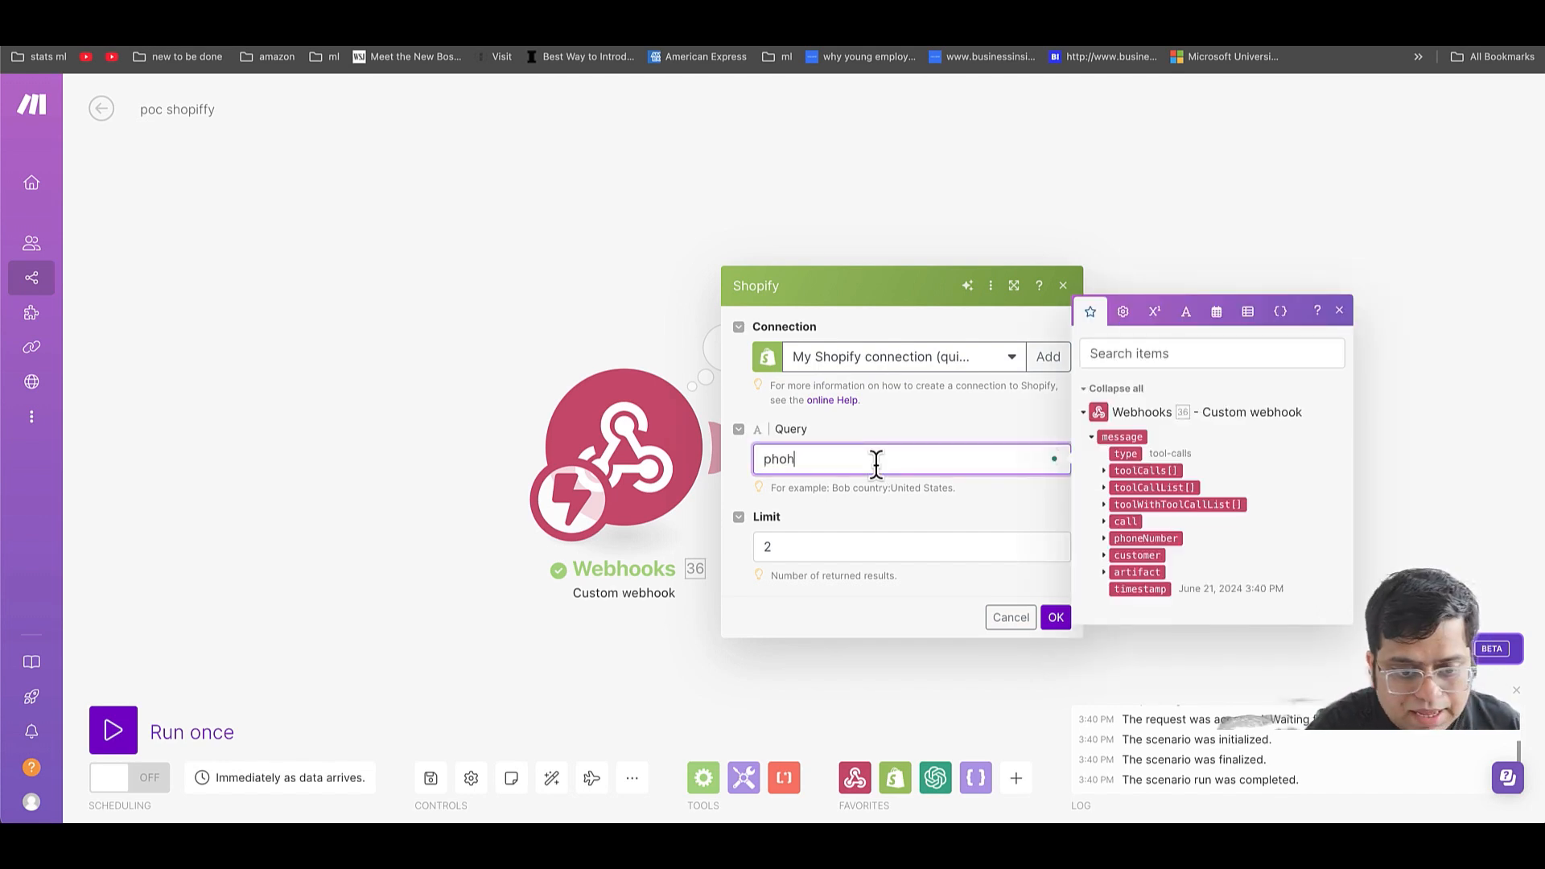
text(ne:)
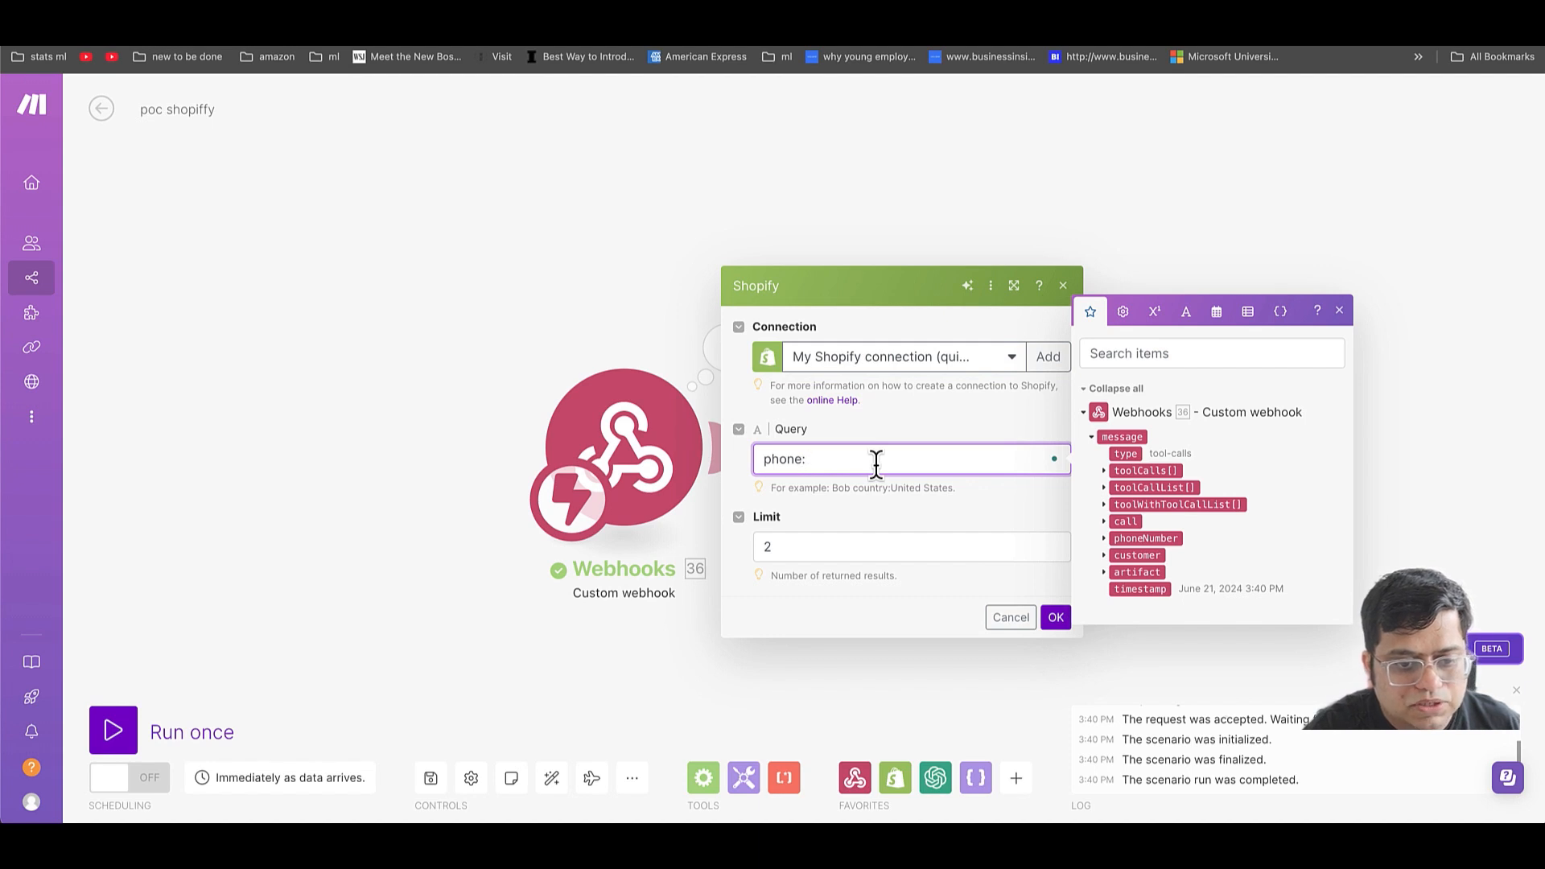
click(1105, 571)
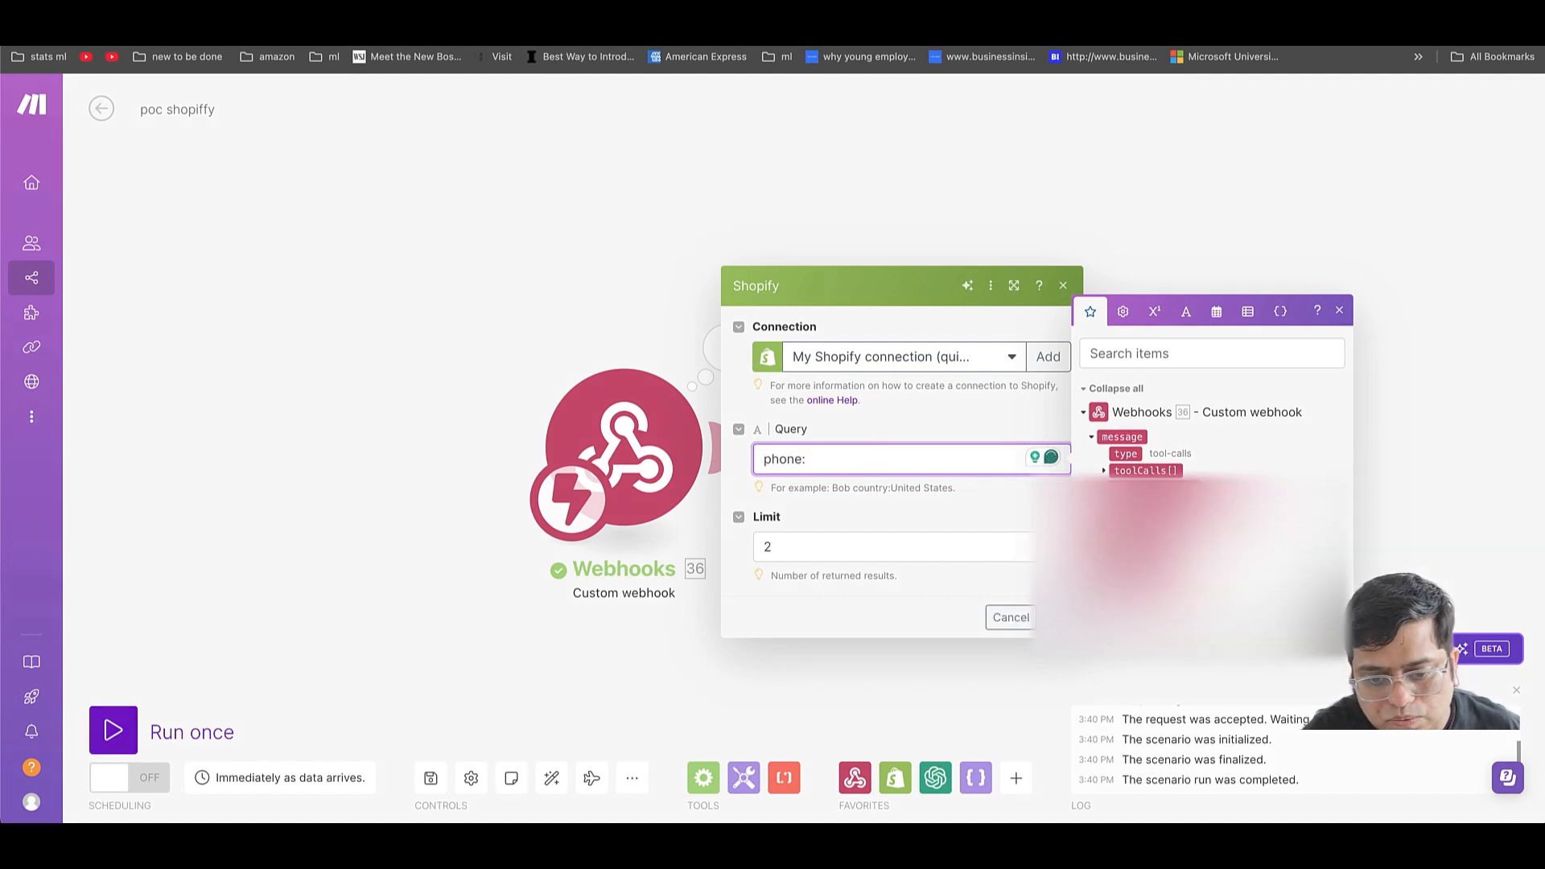
click(1135, 597)
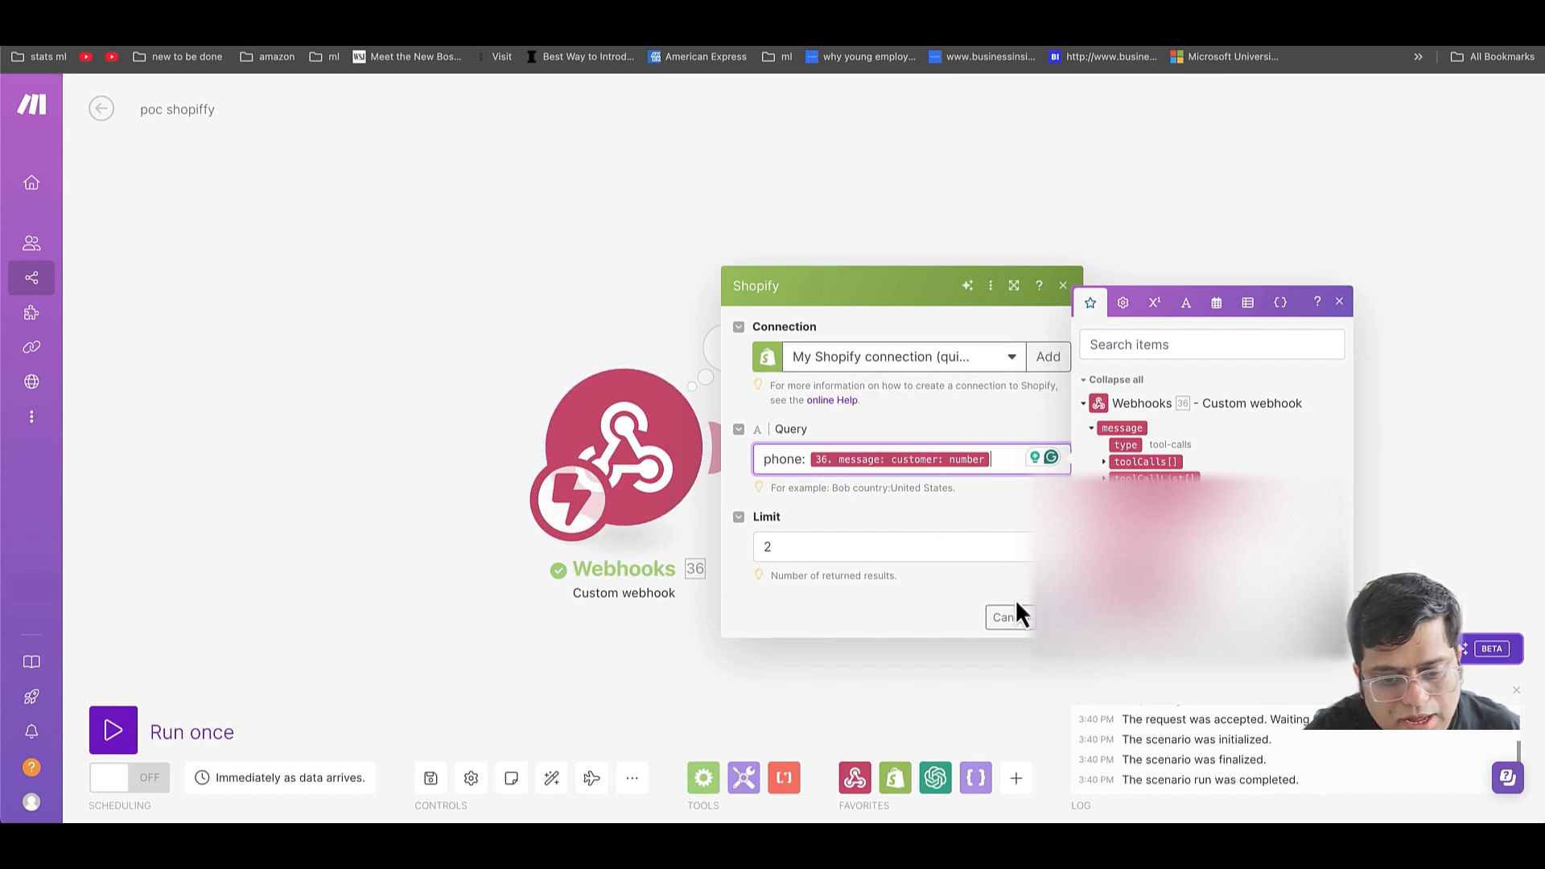
- Limit the customer search to 1 result, confirm the module settings and save the scenario
click(916, 543)
key(BackSpace)
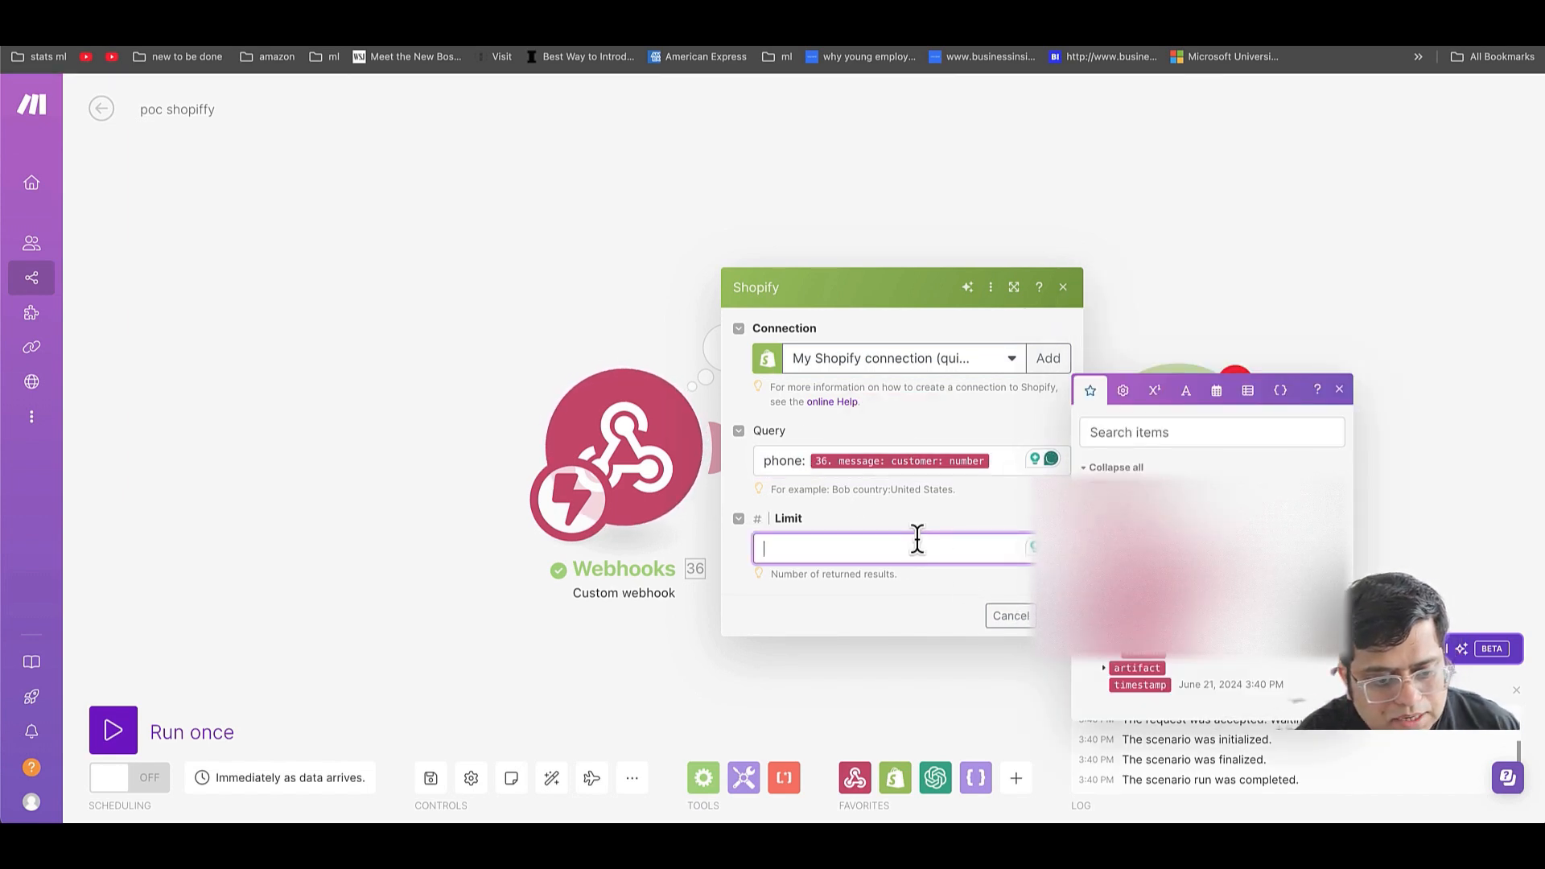
text(1)
click(998, 615)
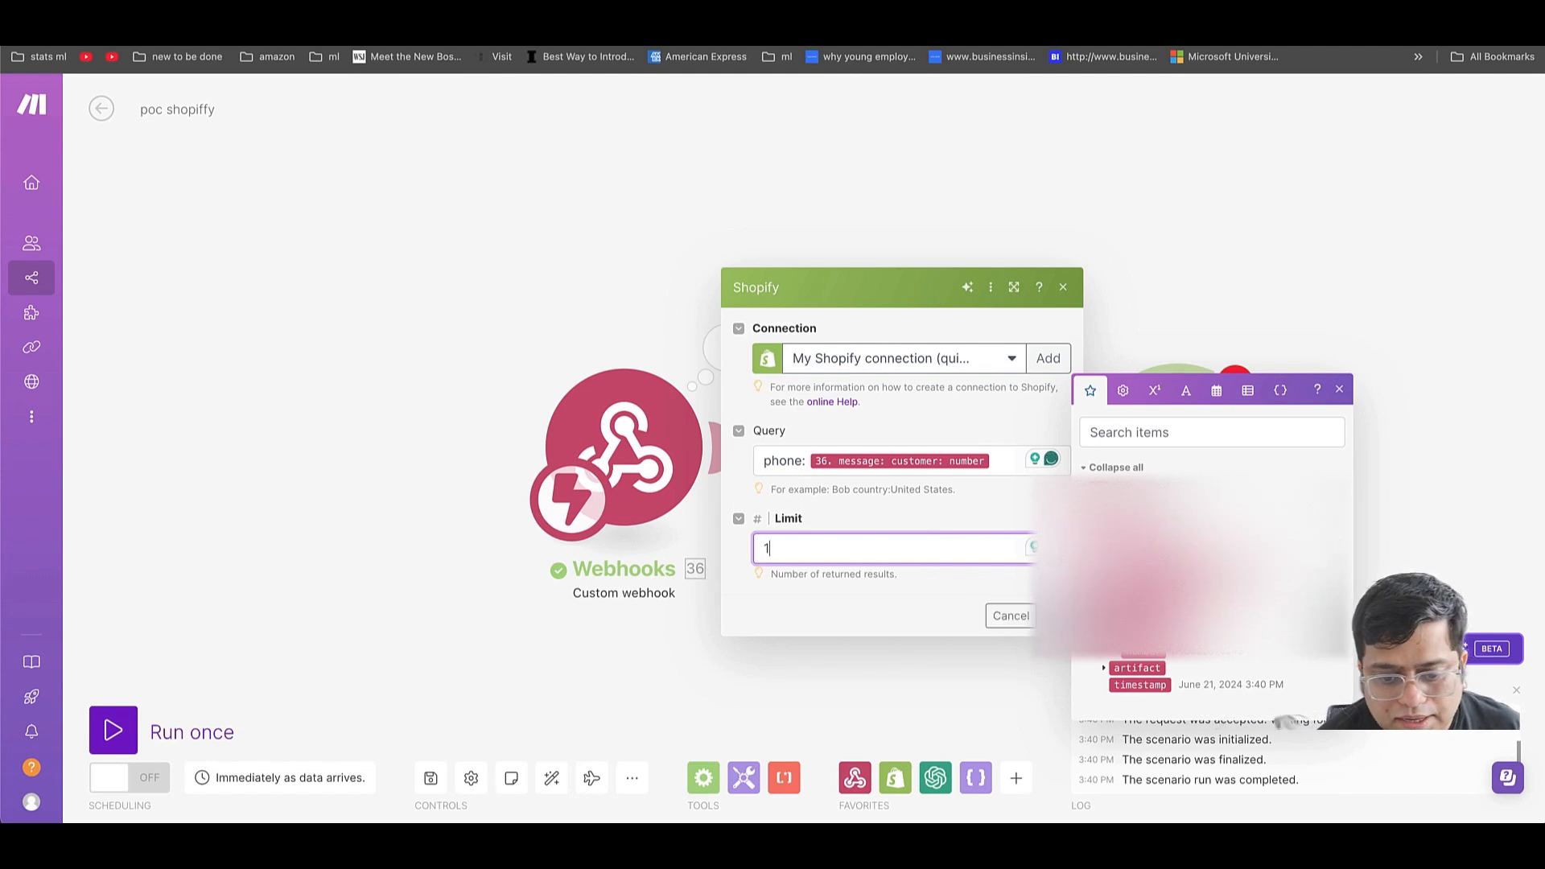
click(422, 788)
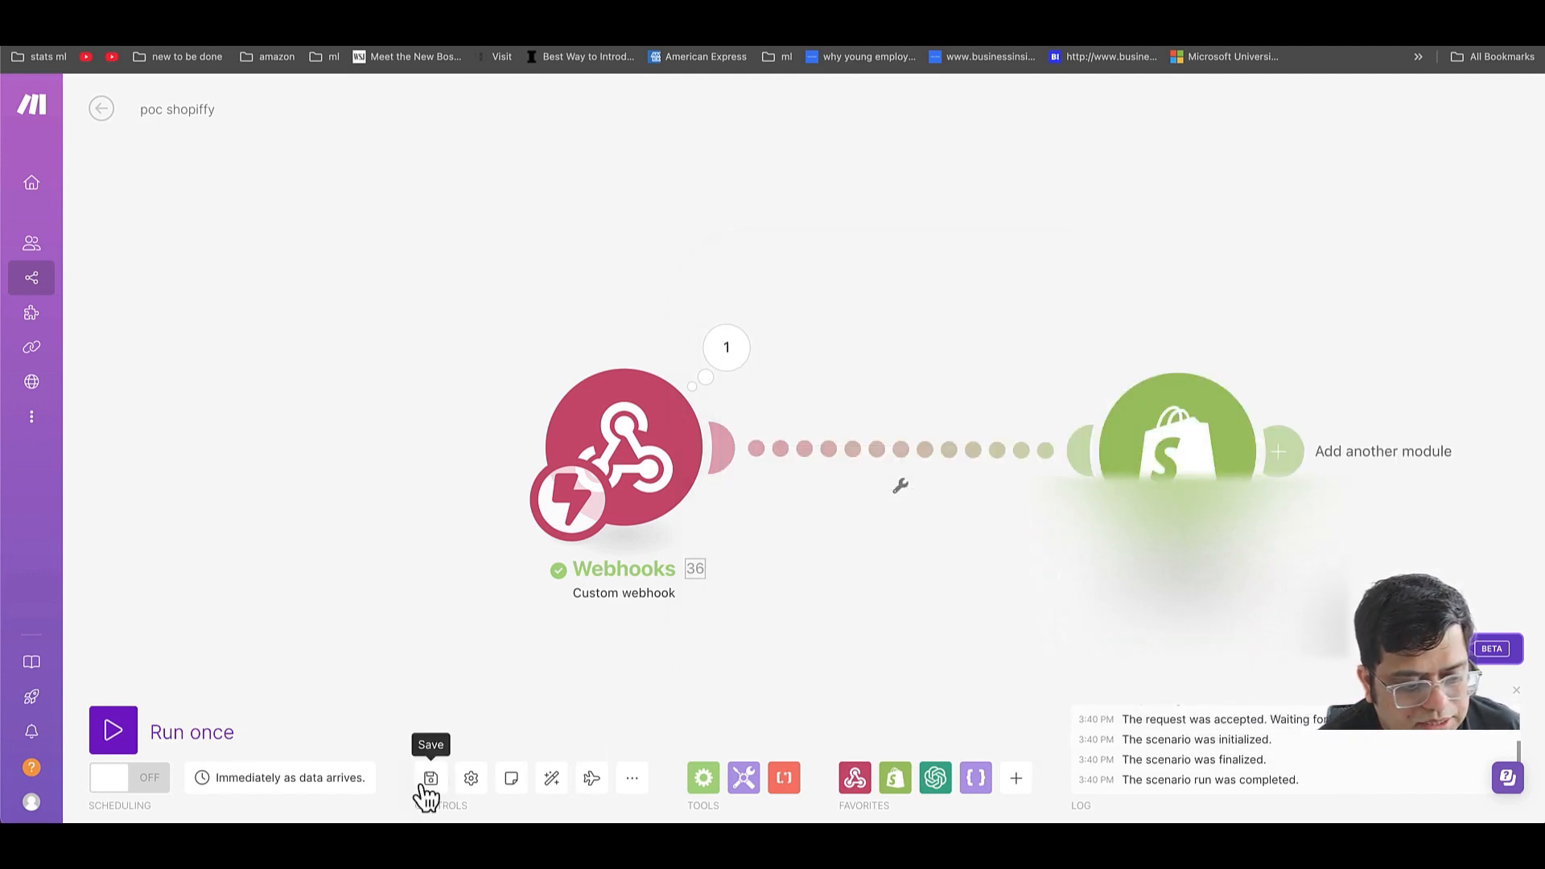
- Run only the Shopify Search for Customers module, entering a test customer phone number as the mapped number
right_click(1184, 463)
click(1213, 501)
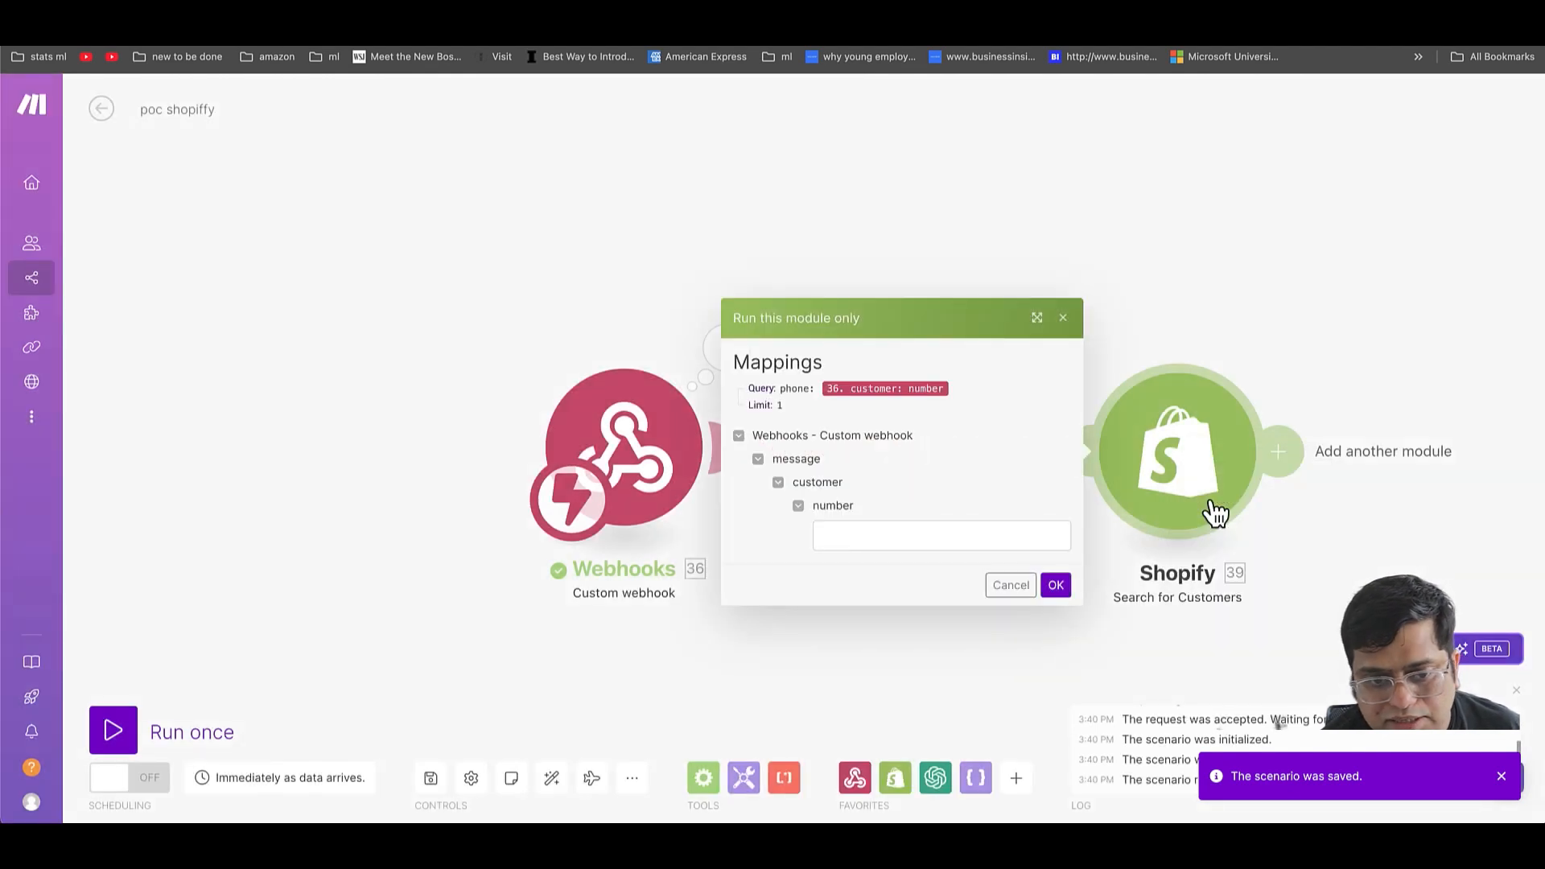
click(931, 538)
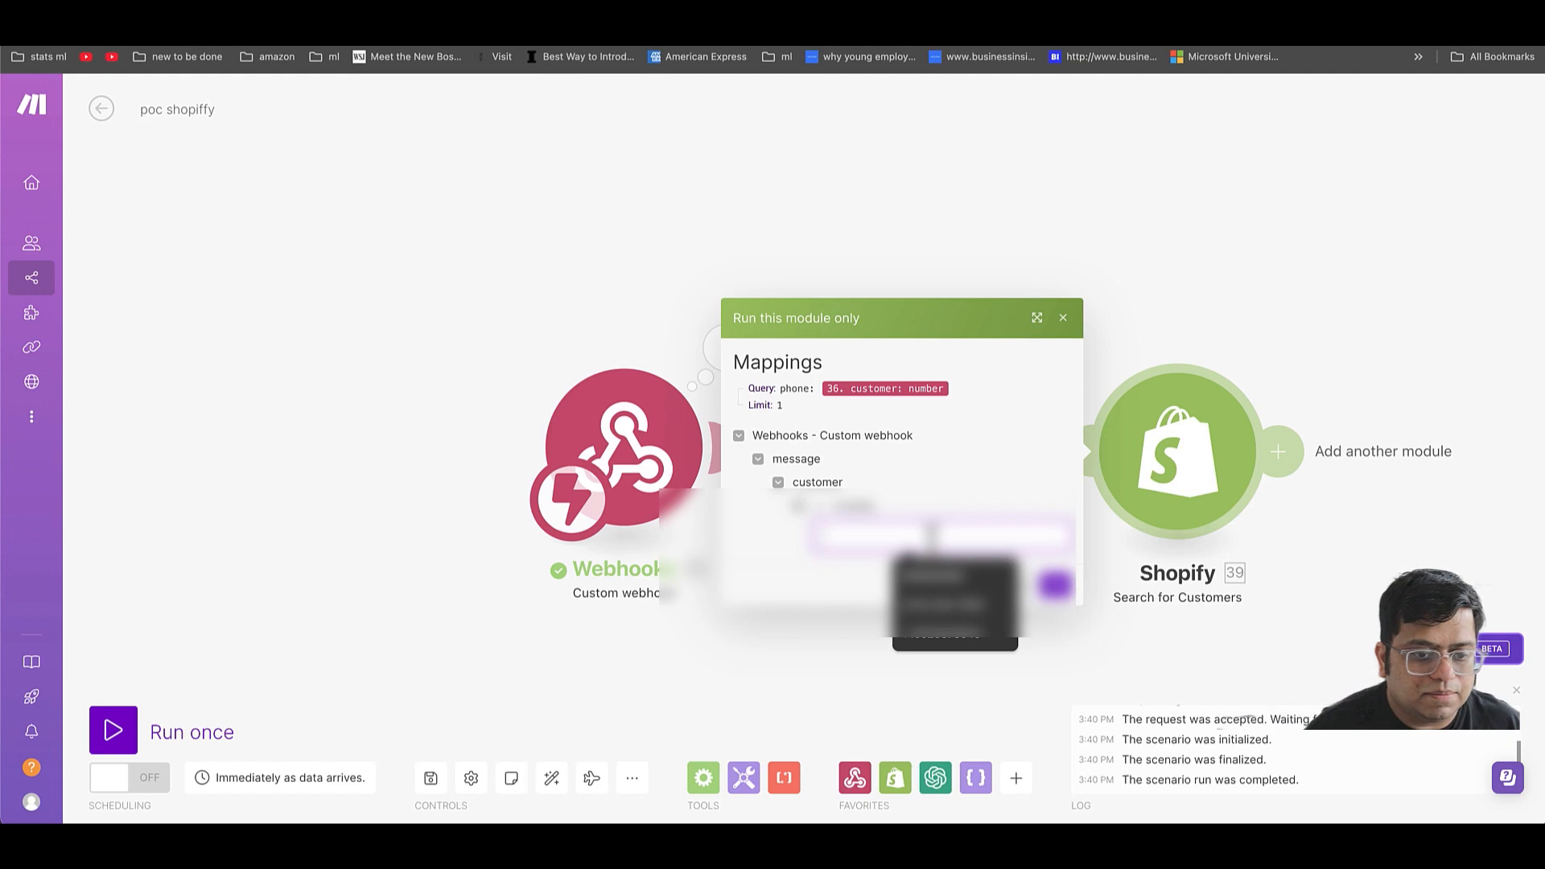
text(+1628)
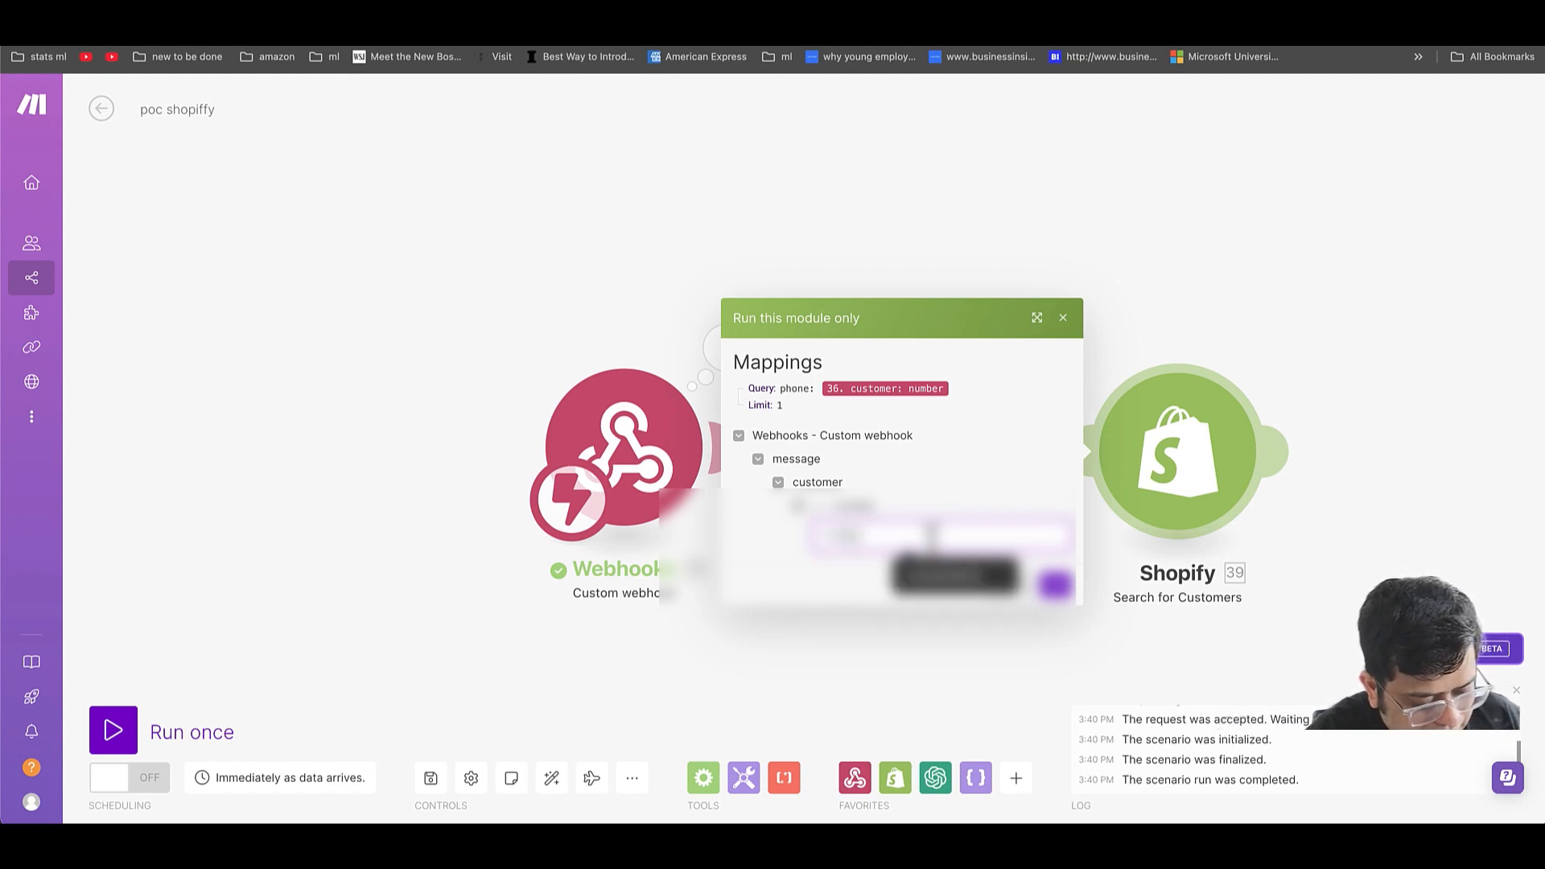
text(255)
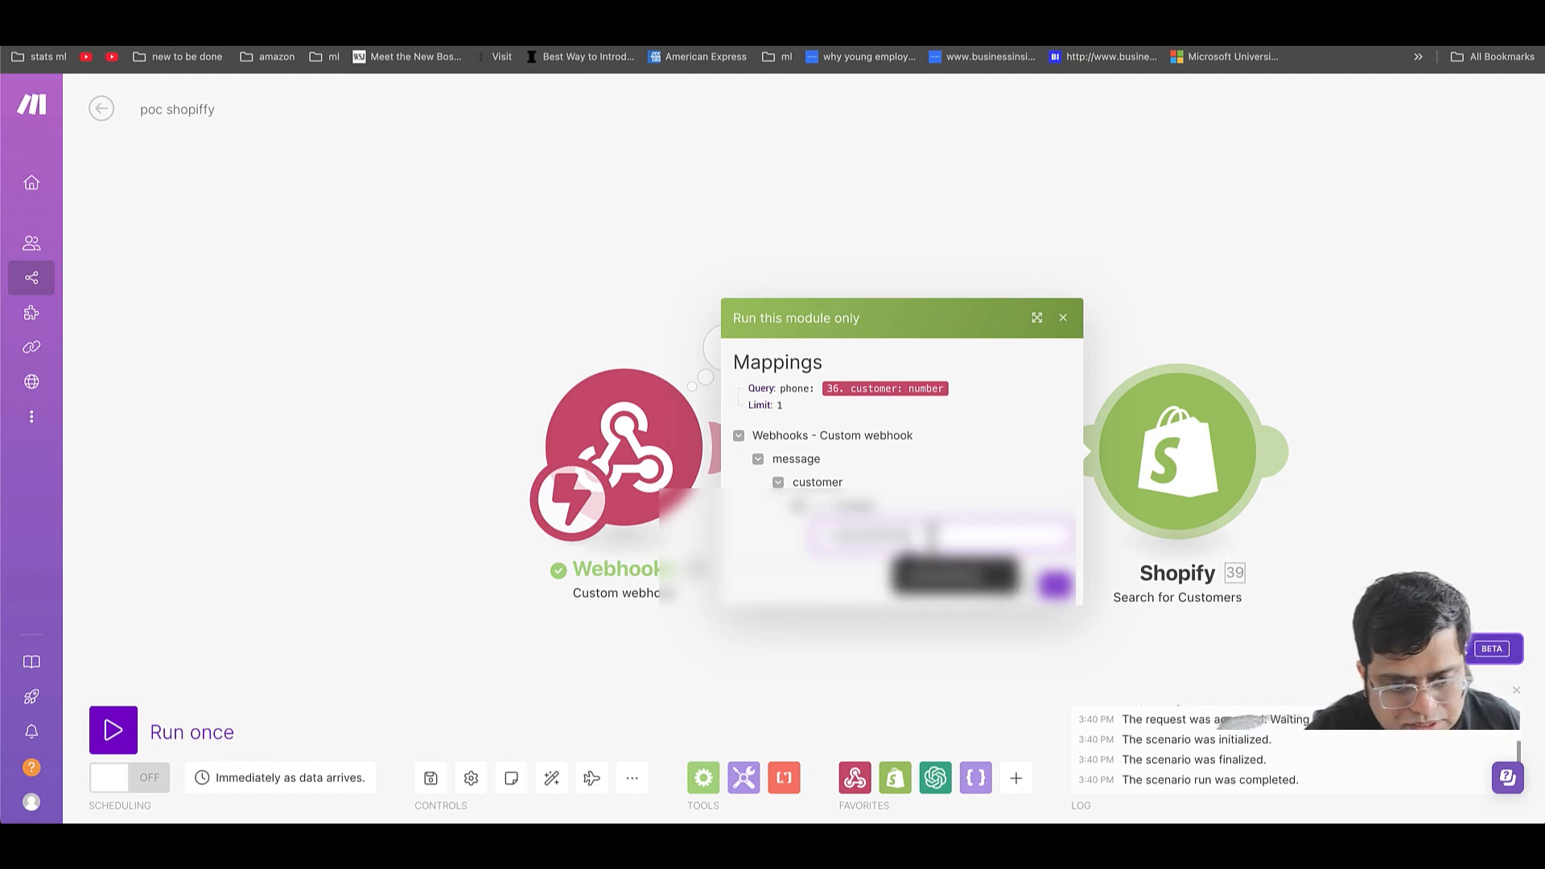
click(1055, 585)
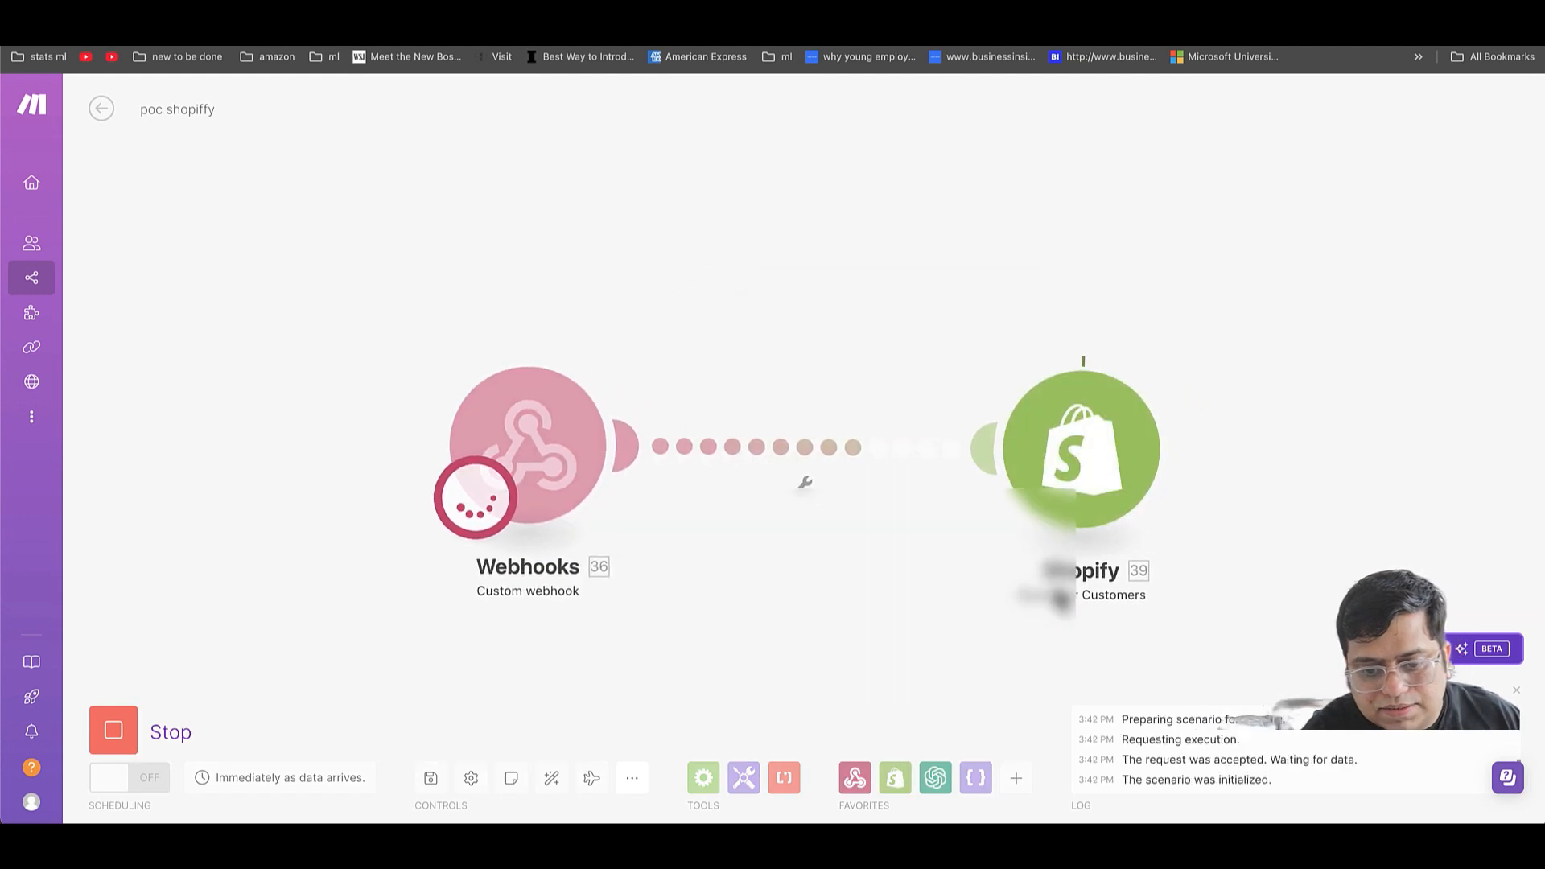
- Check the customer search output, then remove the space between phone: and the mapped customer number in the query and confirm
click(1193, 372)
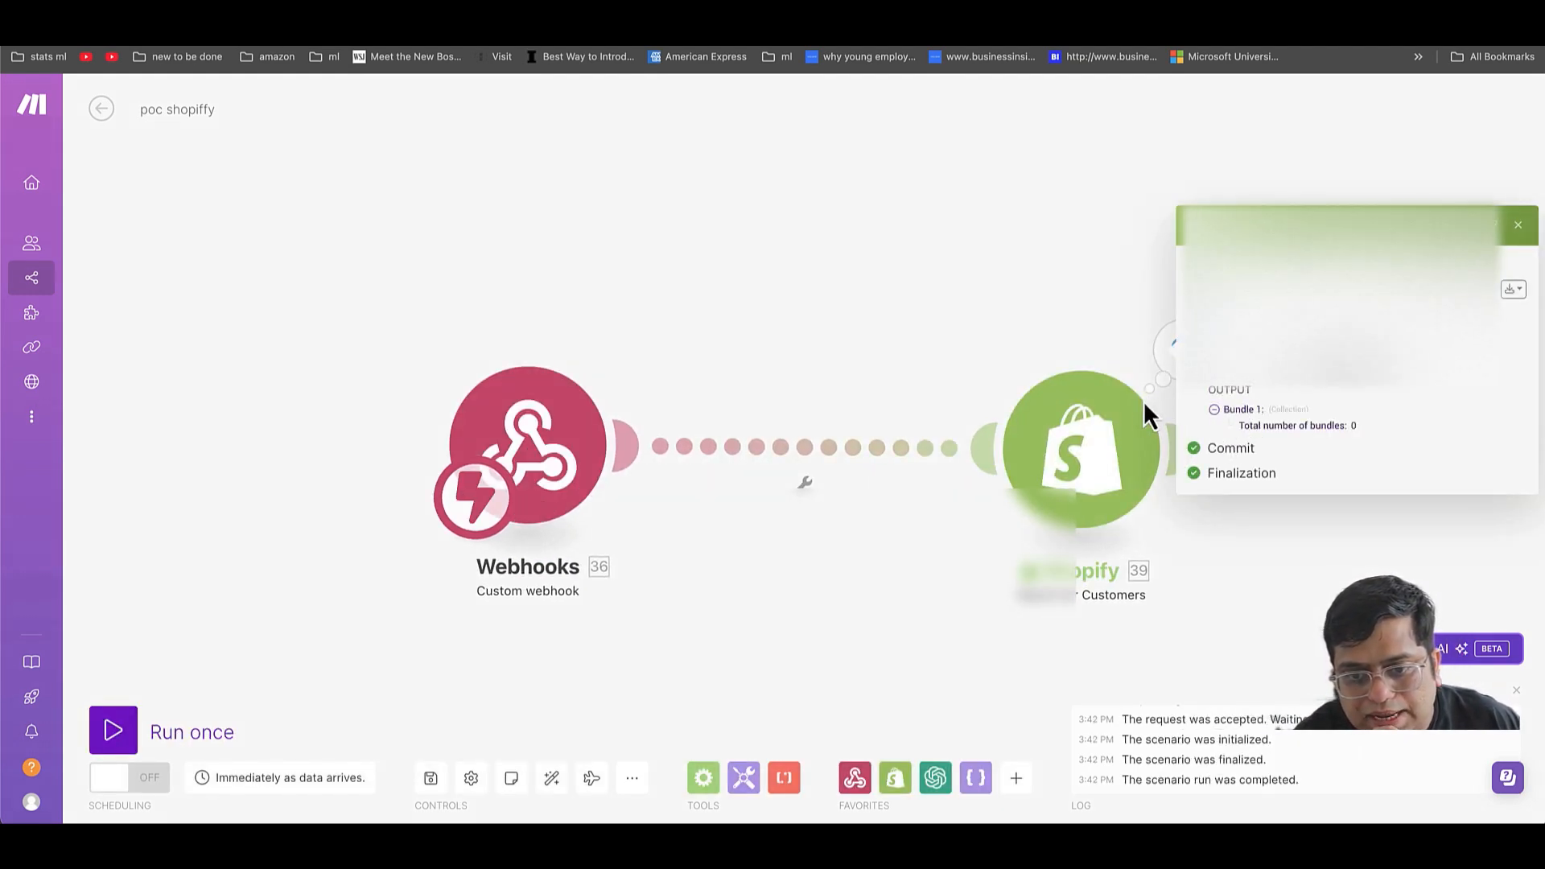
click(1138, 435)
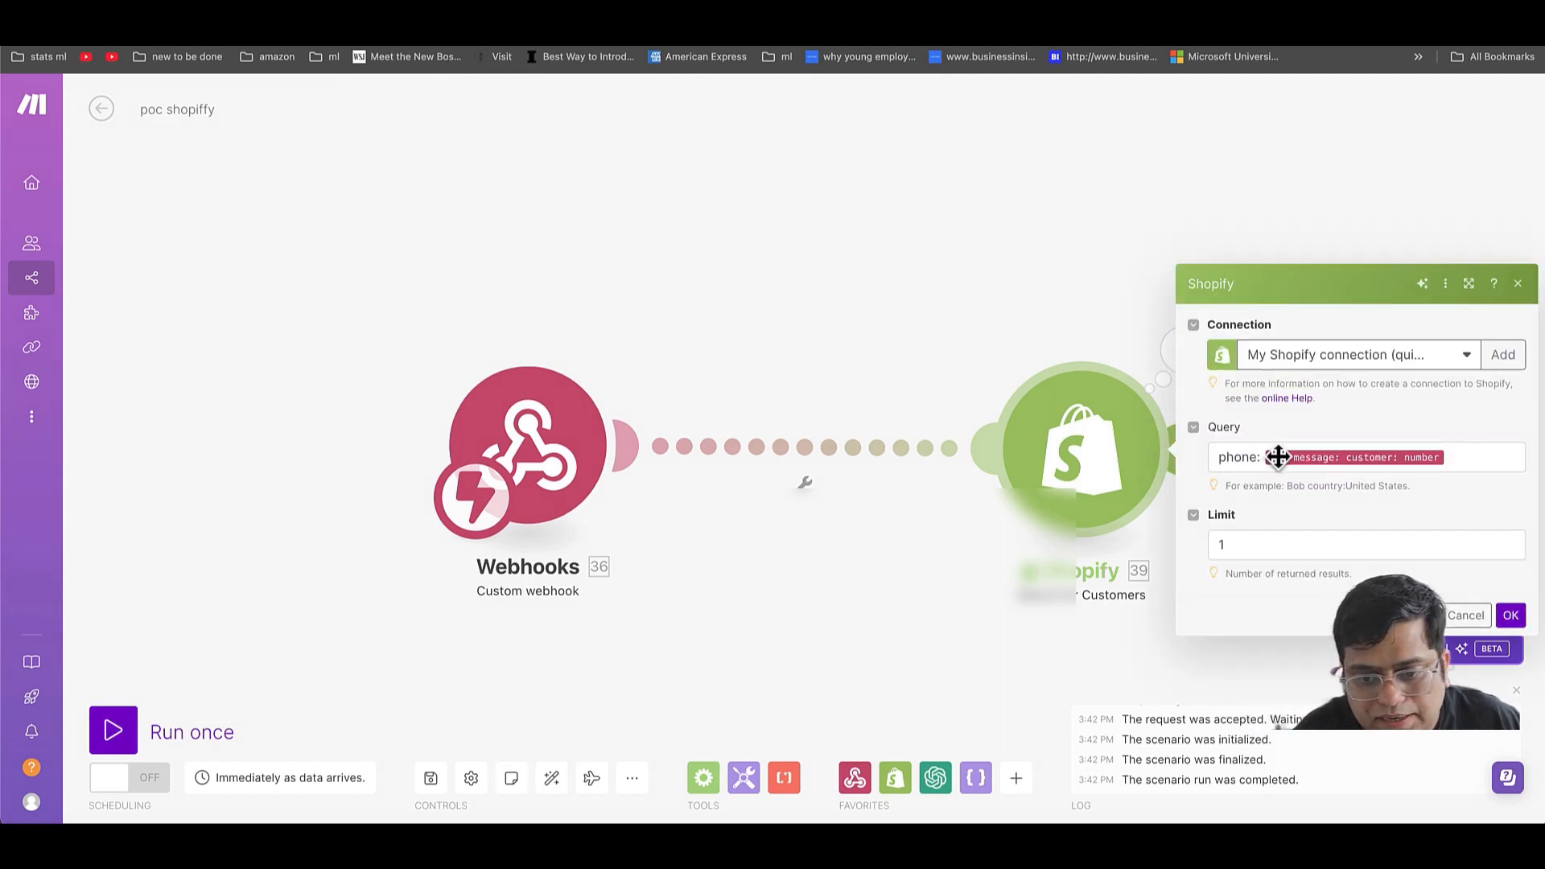
click(1262, 455)
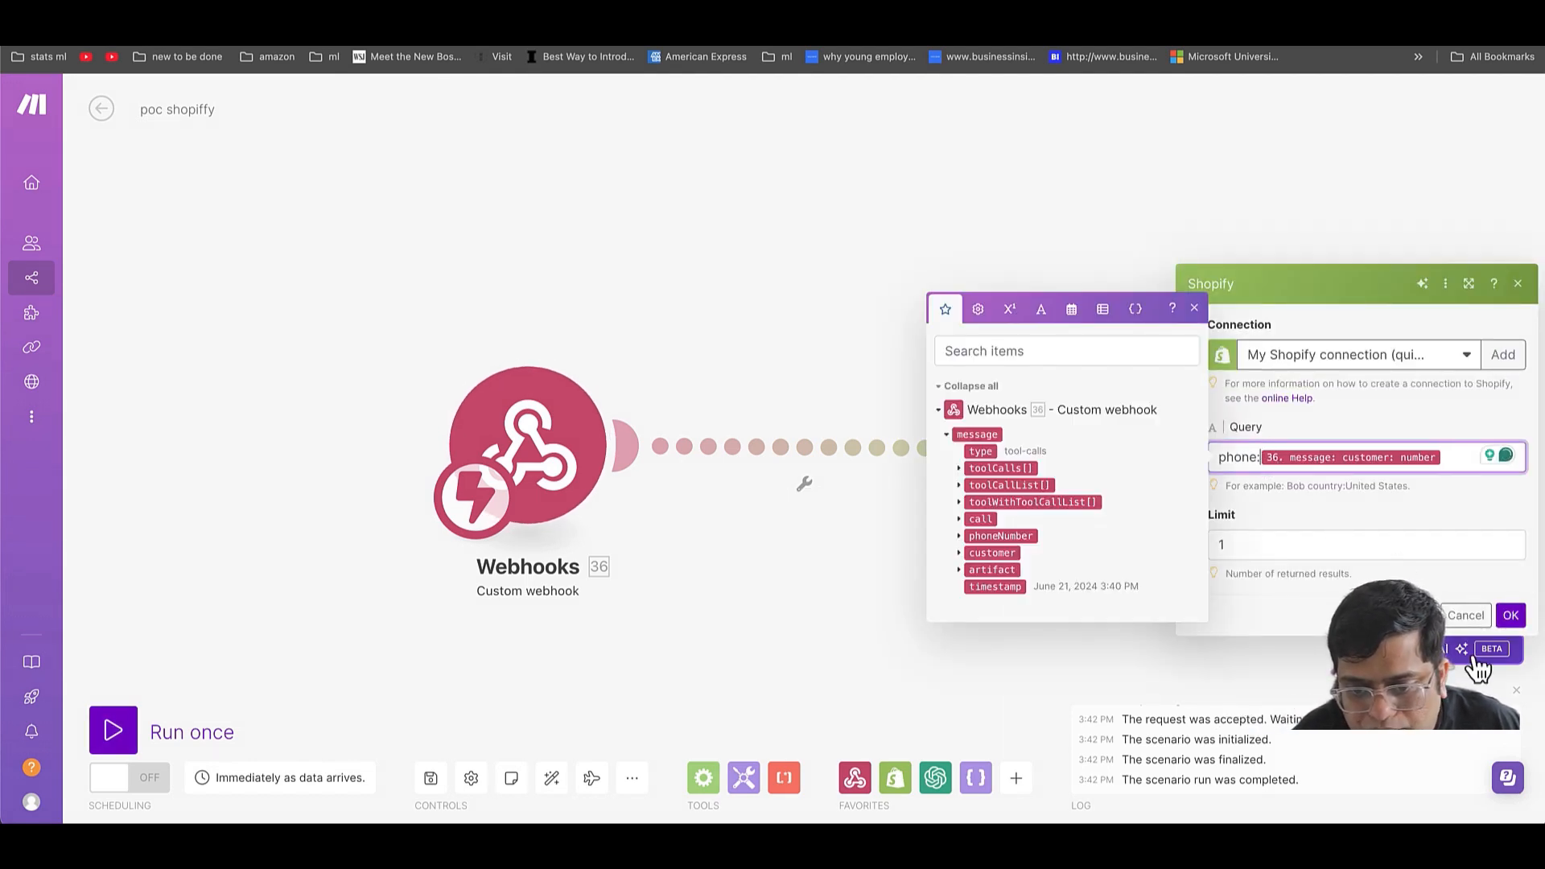
click(1511, 615)
- Run only the Search for Customers module again with the test customer's phone number and examine the customer record in its output
right_click(1054, 459)
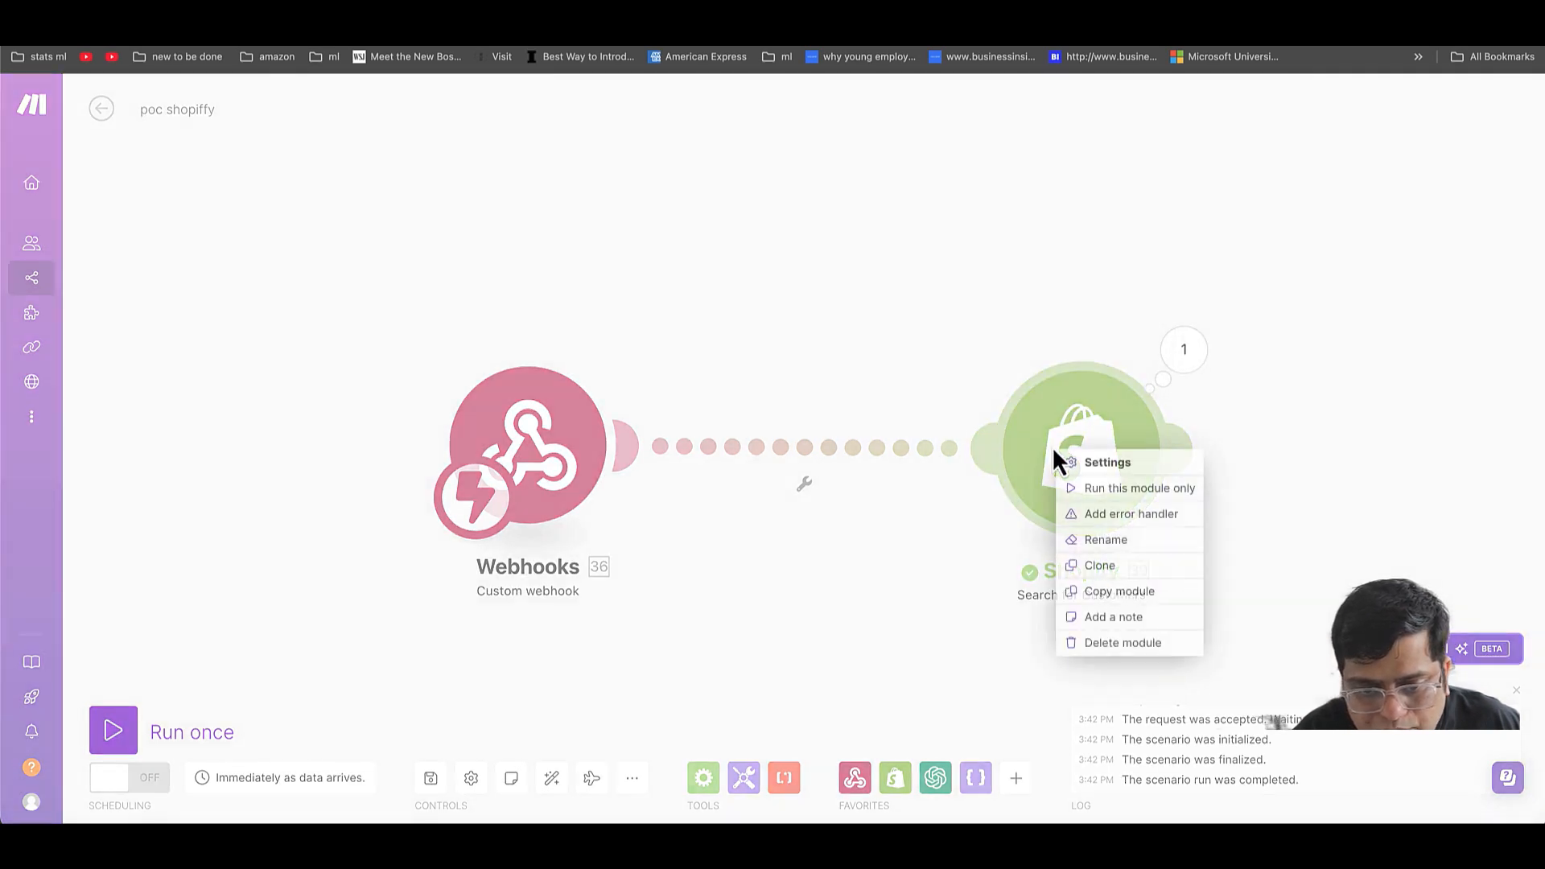
click(1086, 489)
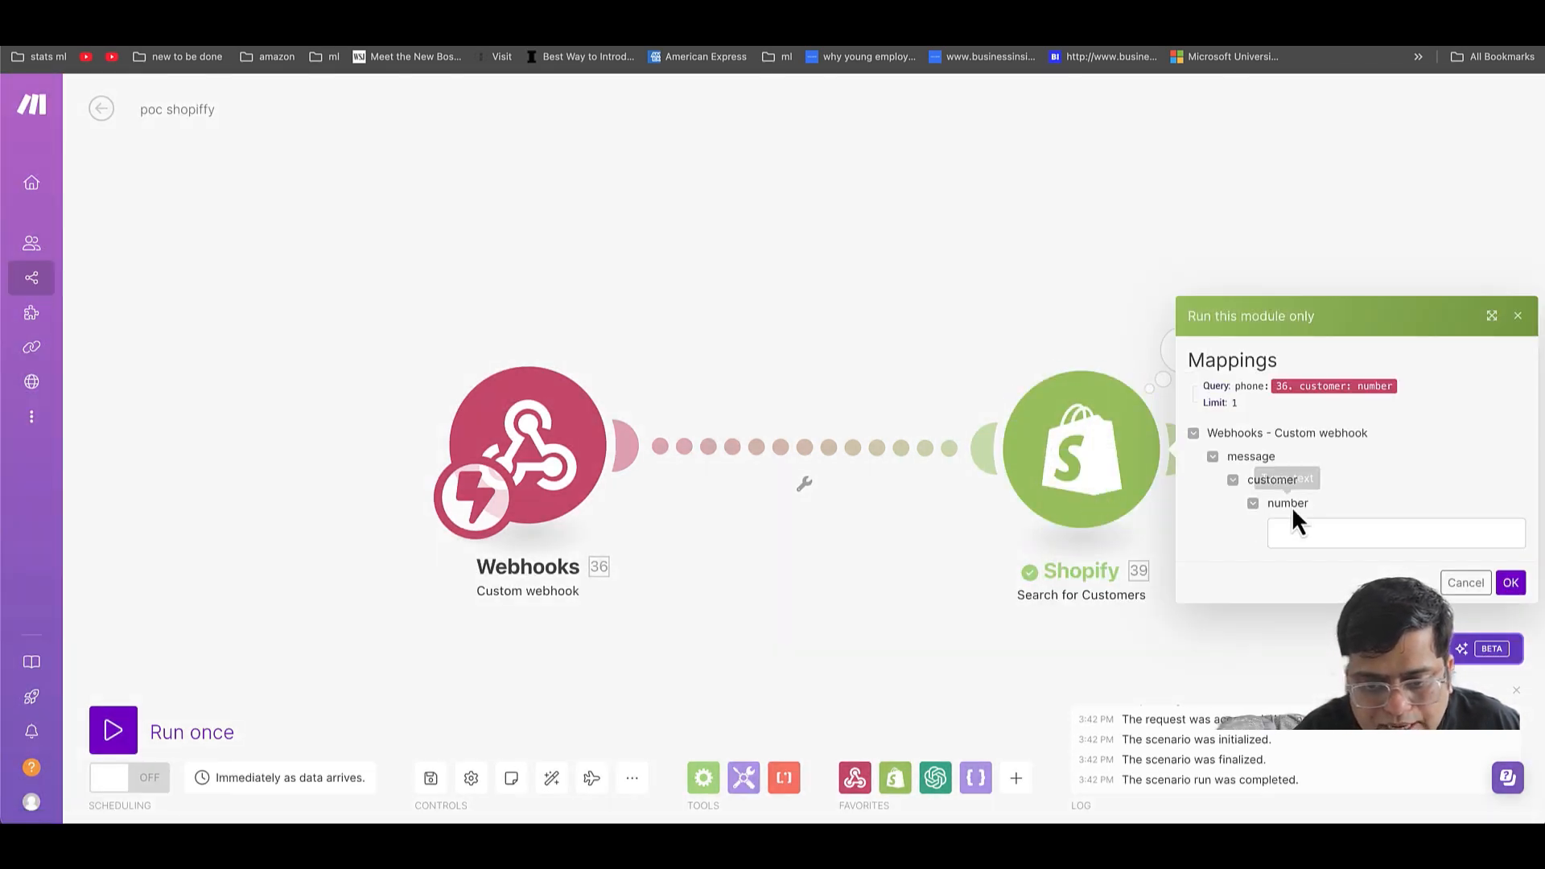
click(1310, 531)
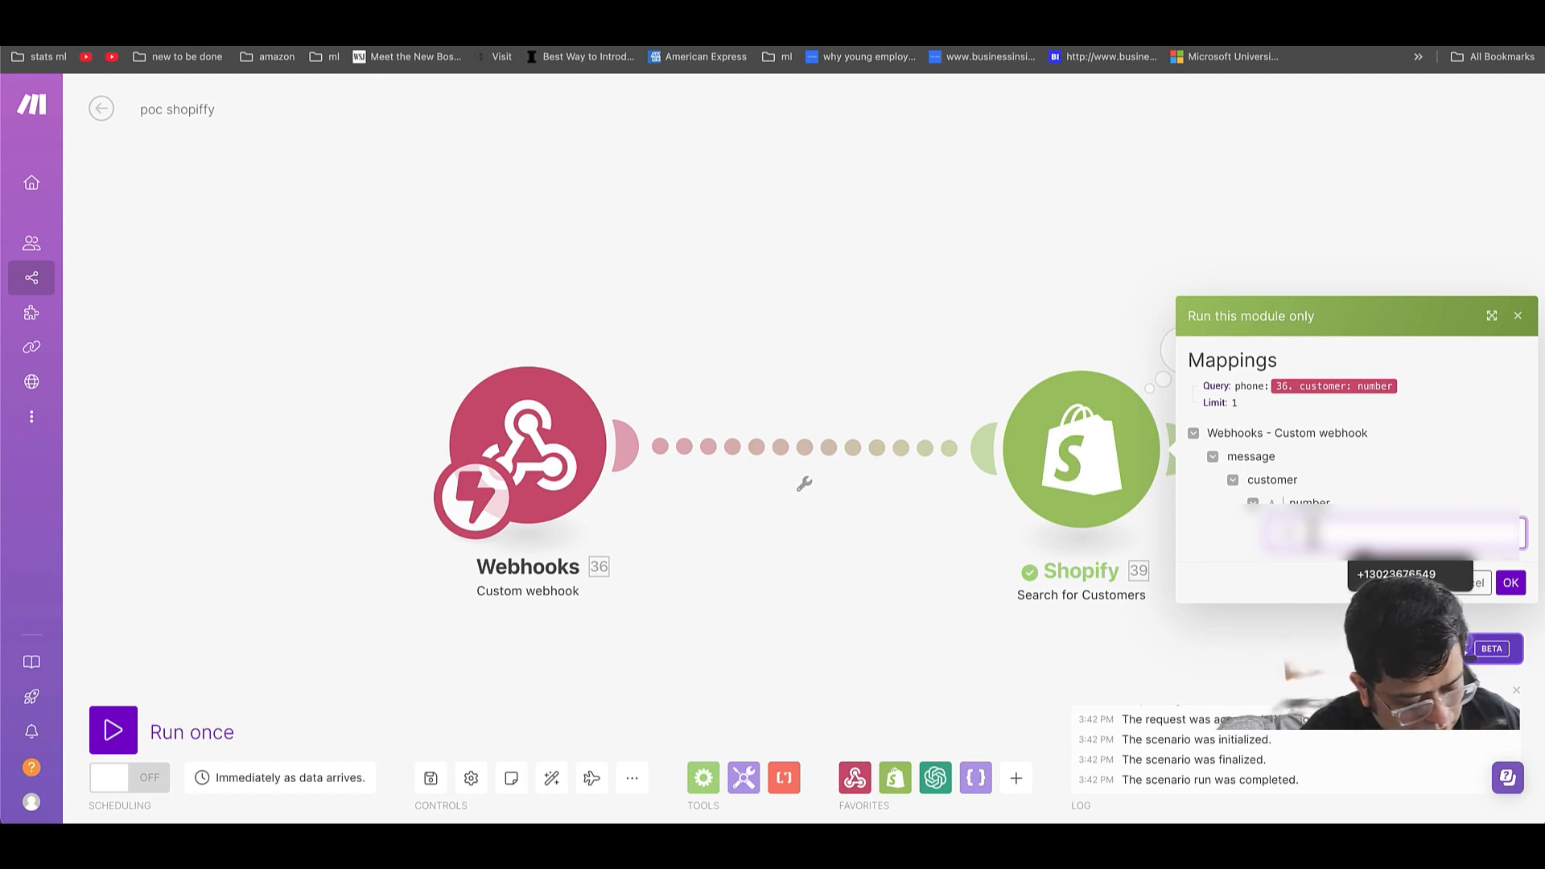
text(9???????)
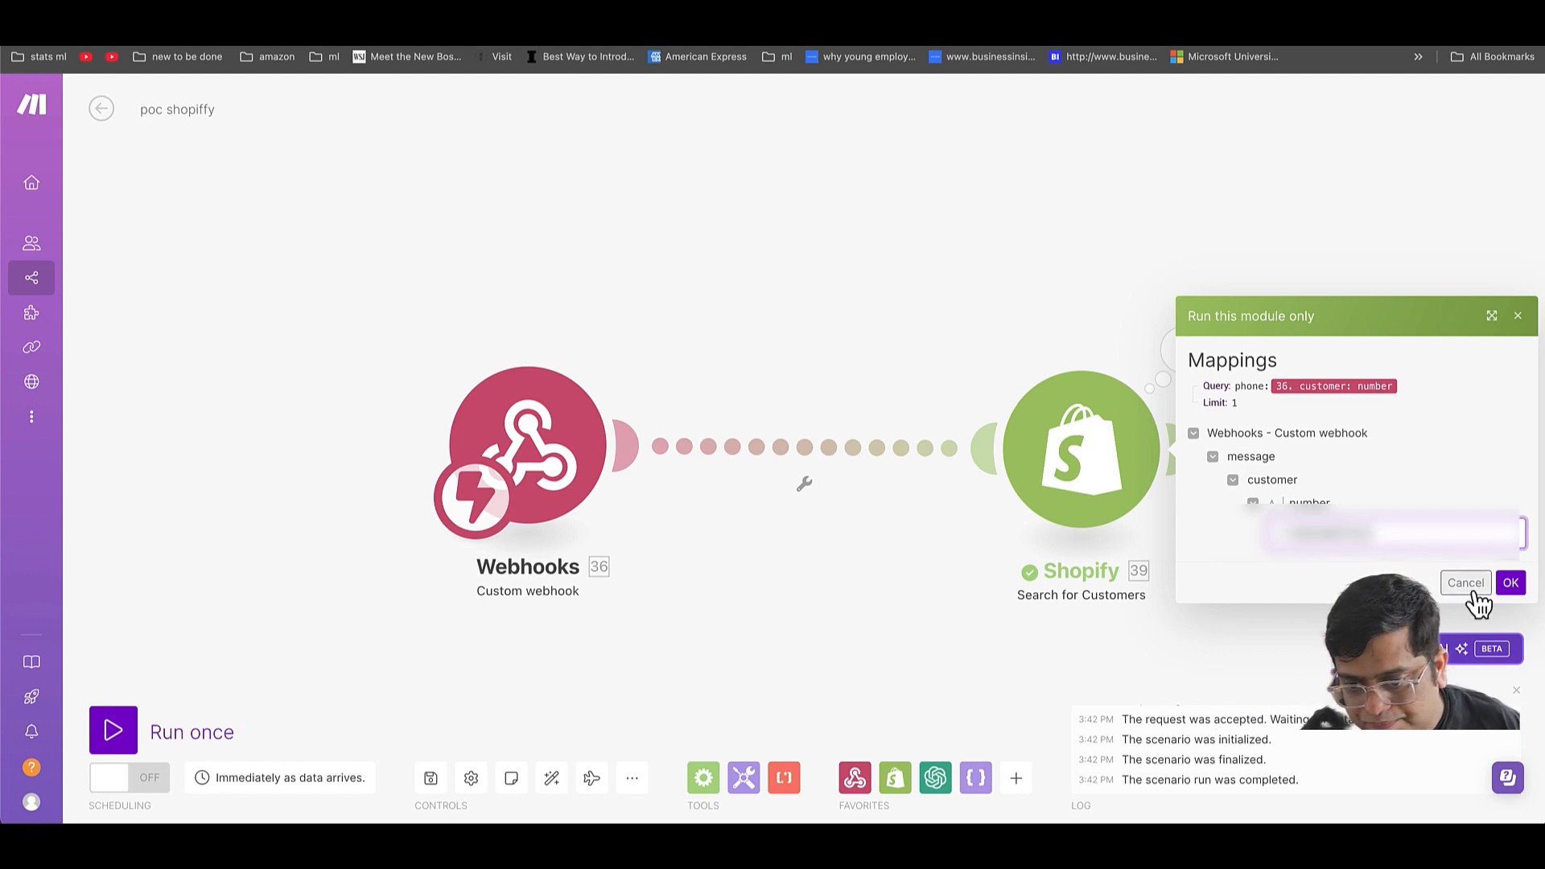
click(1511, 582)
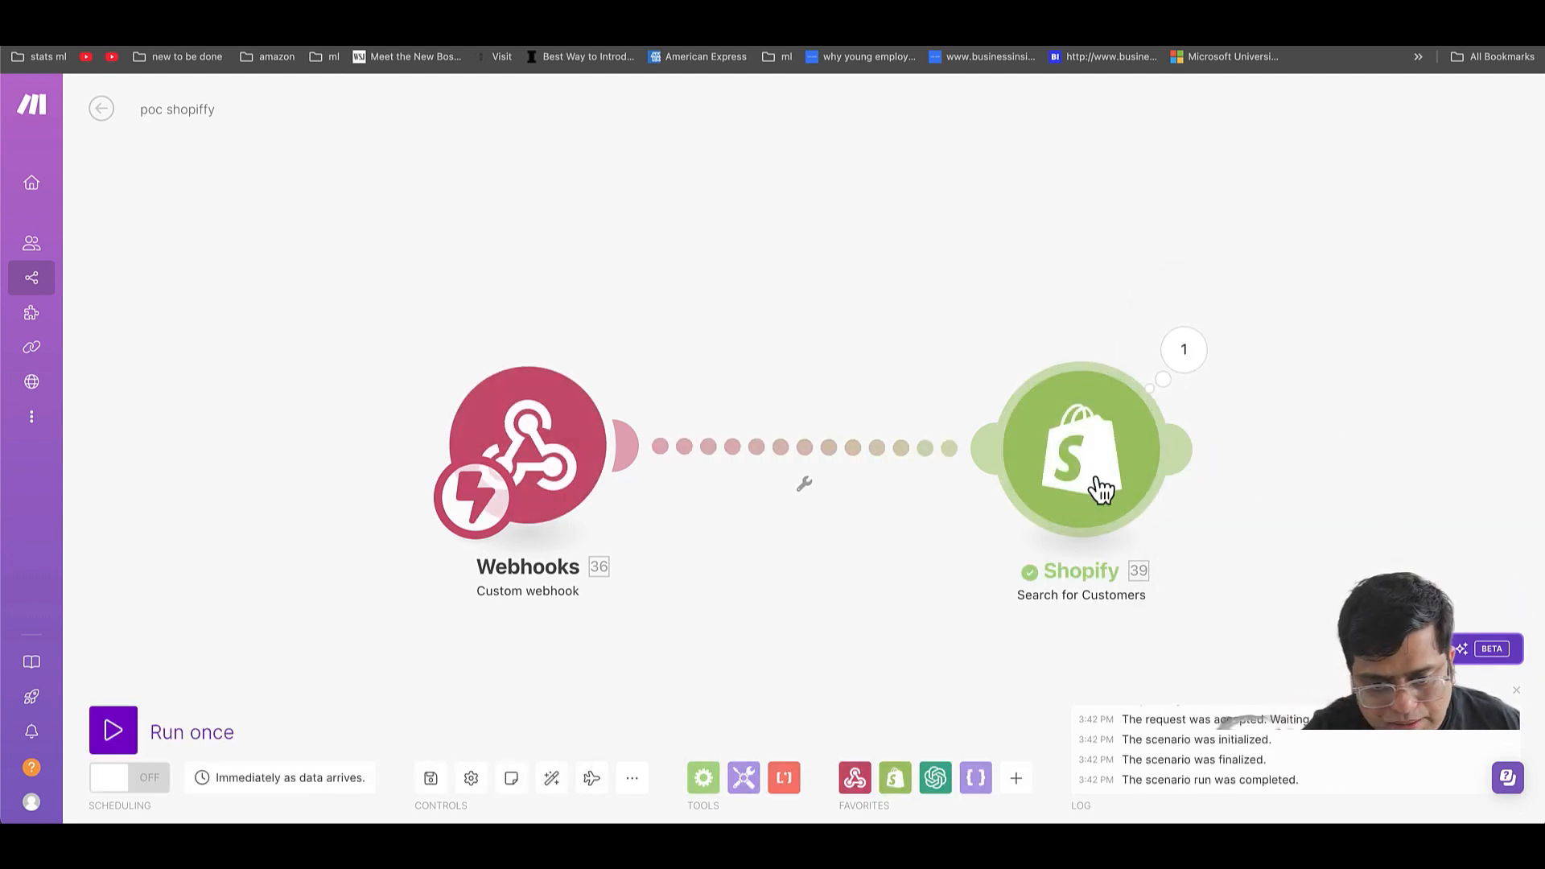
click(1189, 354)
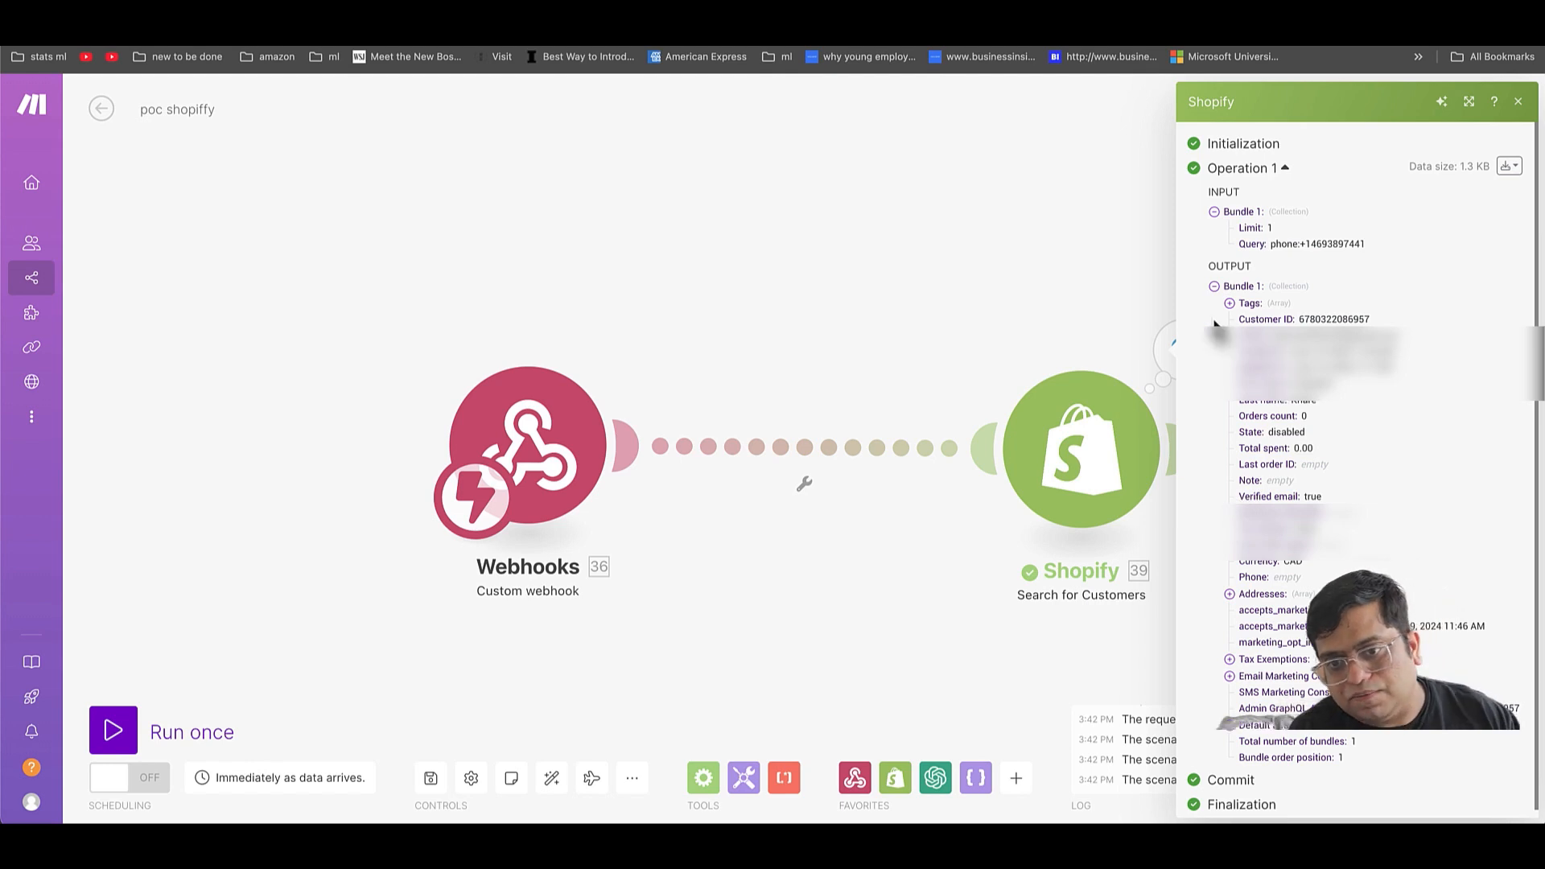
scroll(1392, 433, down, 1)
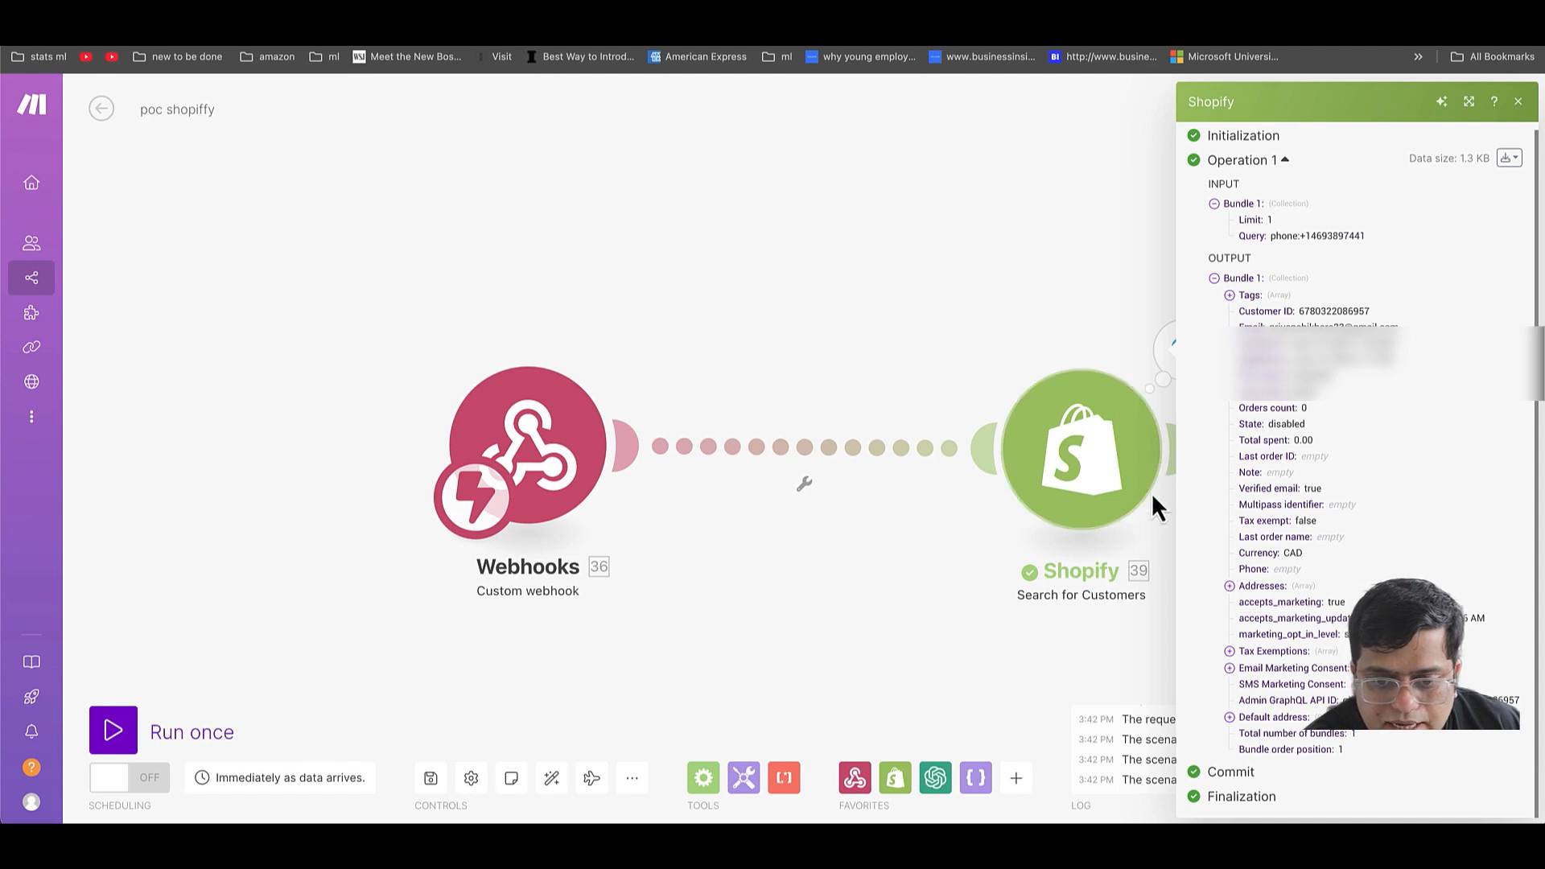
click(1162, 539)
- Add a Shopify Search for Orders module after the Search for Customers module
click(1183, 467)
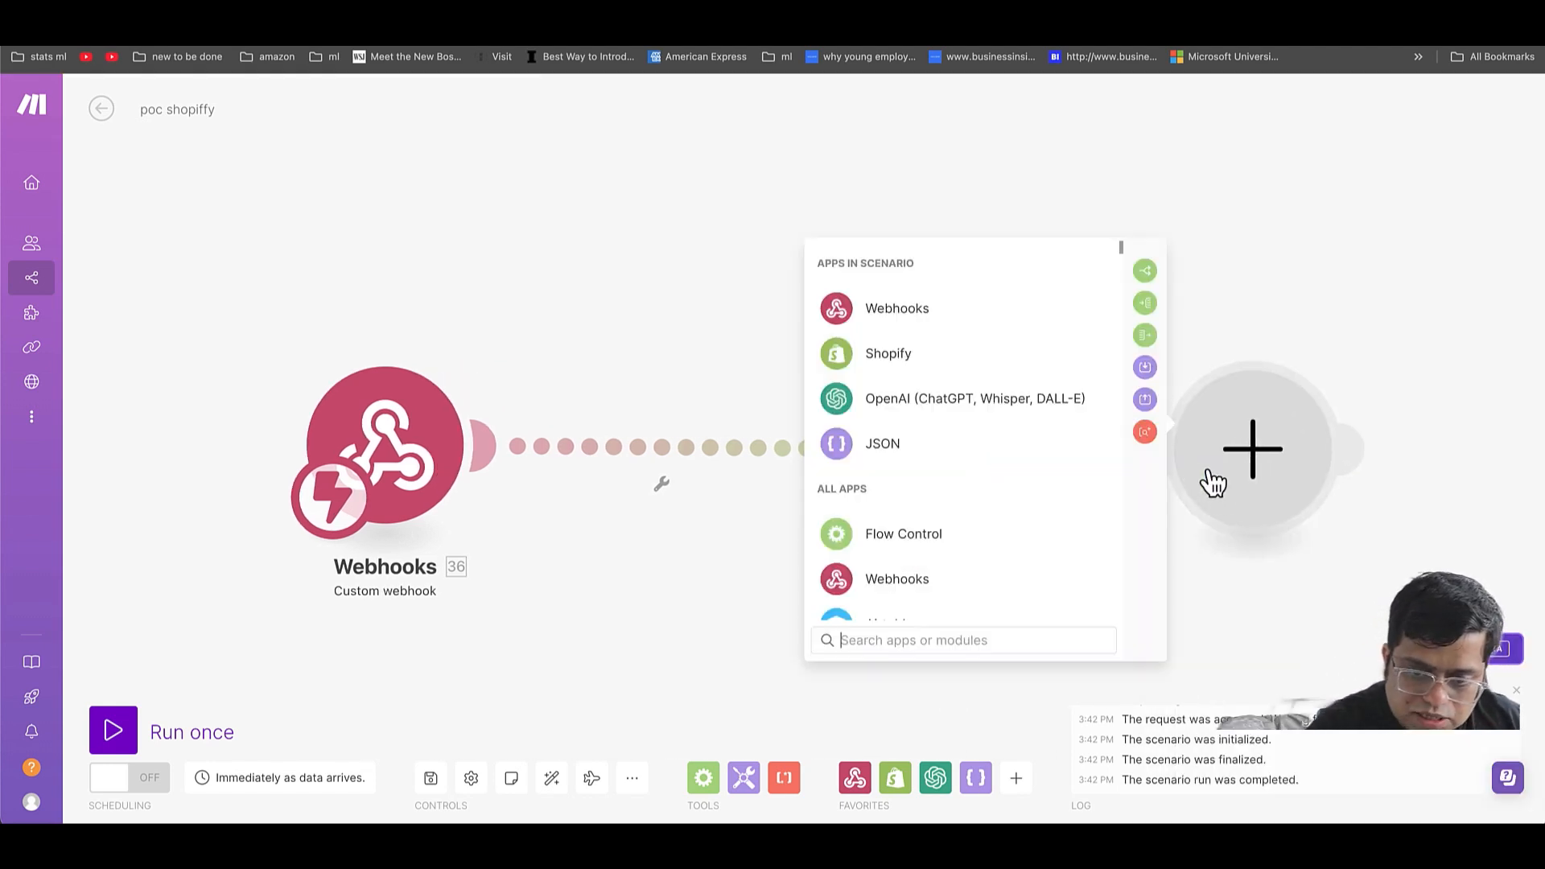
text(search)
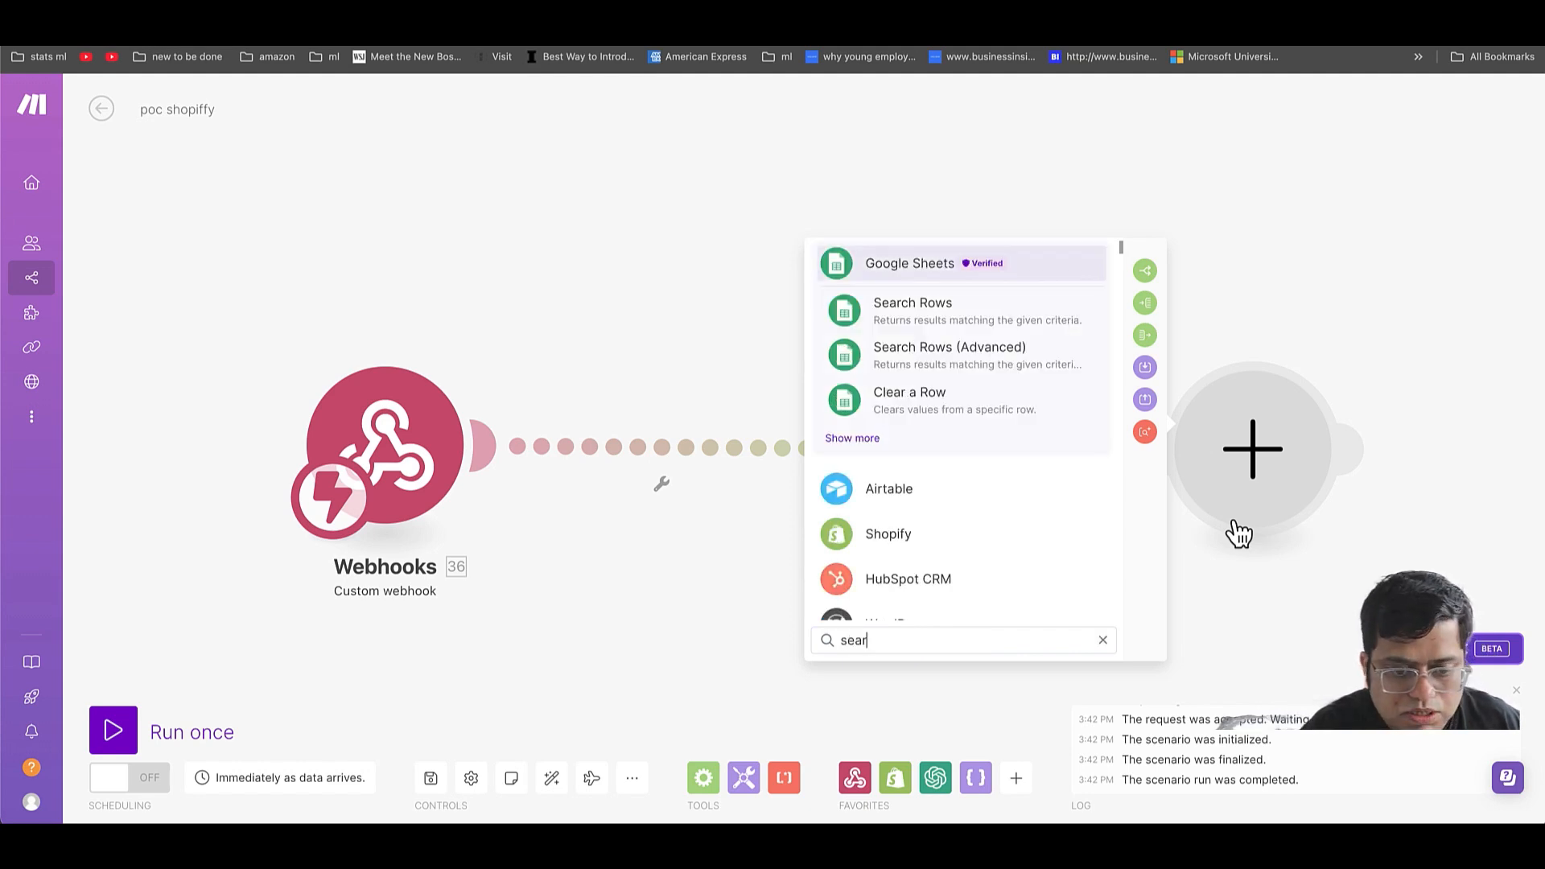
key(BackSpace)
key(BackSpace)
key(BackSpace)
key(BackSpace)
key(BackSpace)
key(BackSpace)
key(BackSpace)
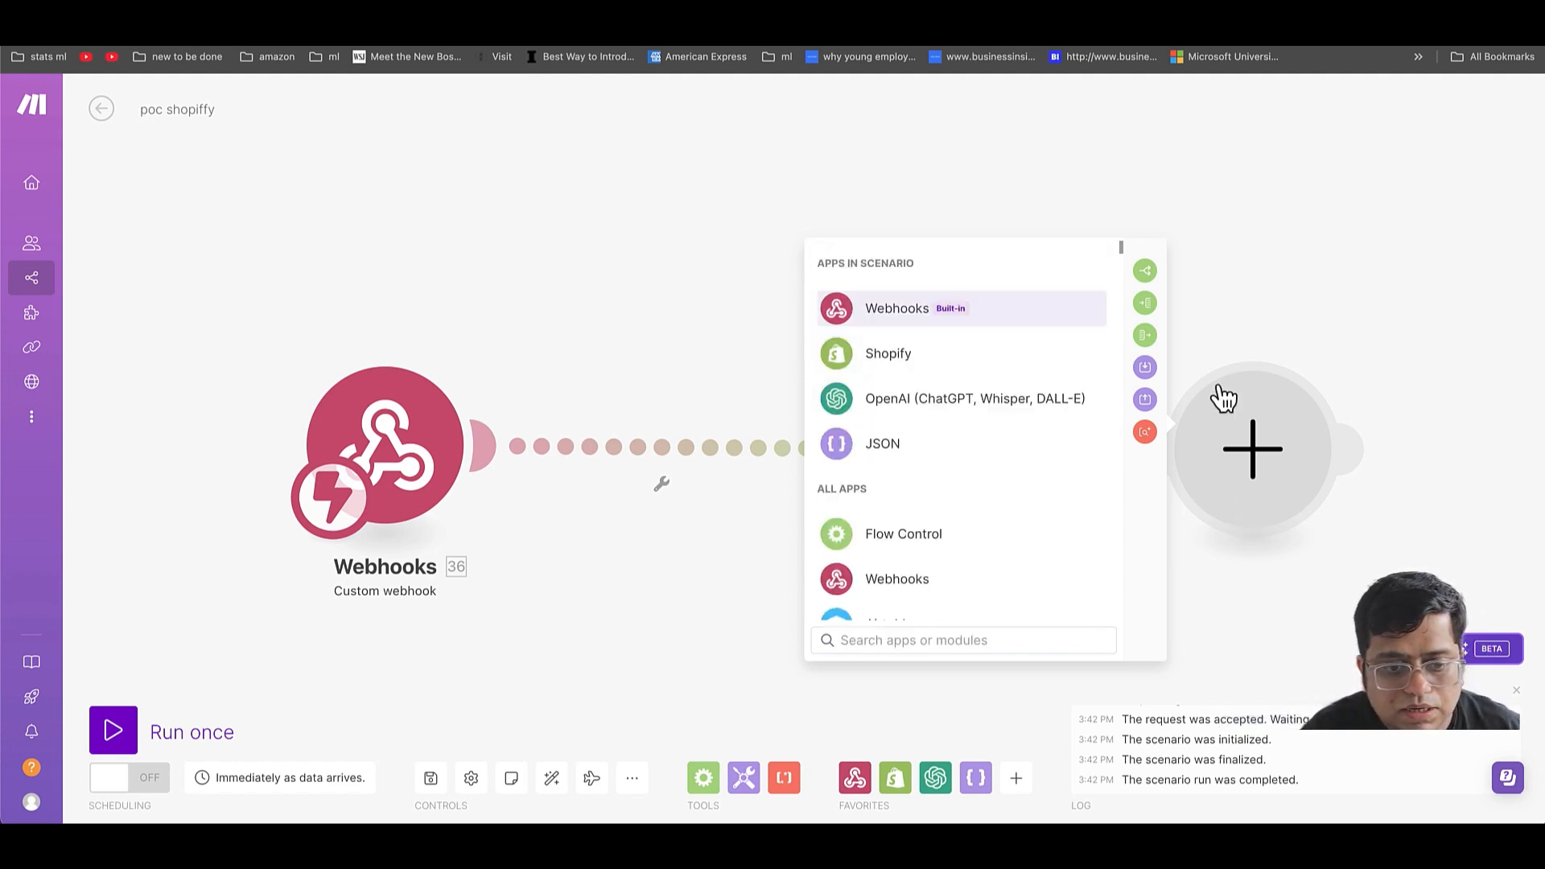
click(968, 362)
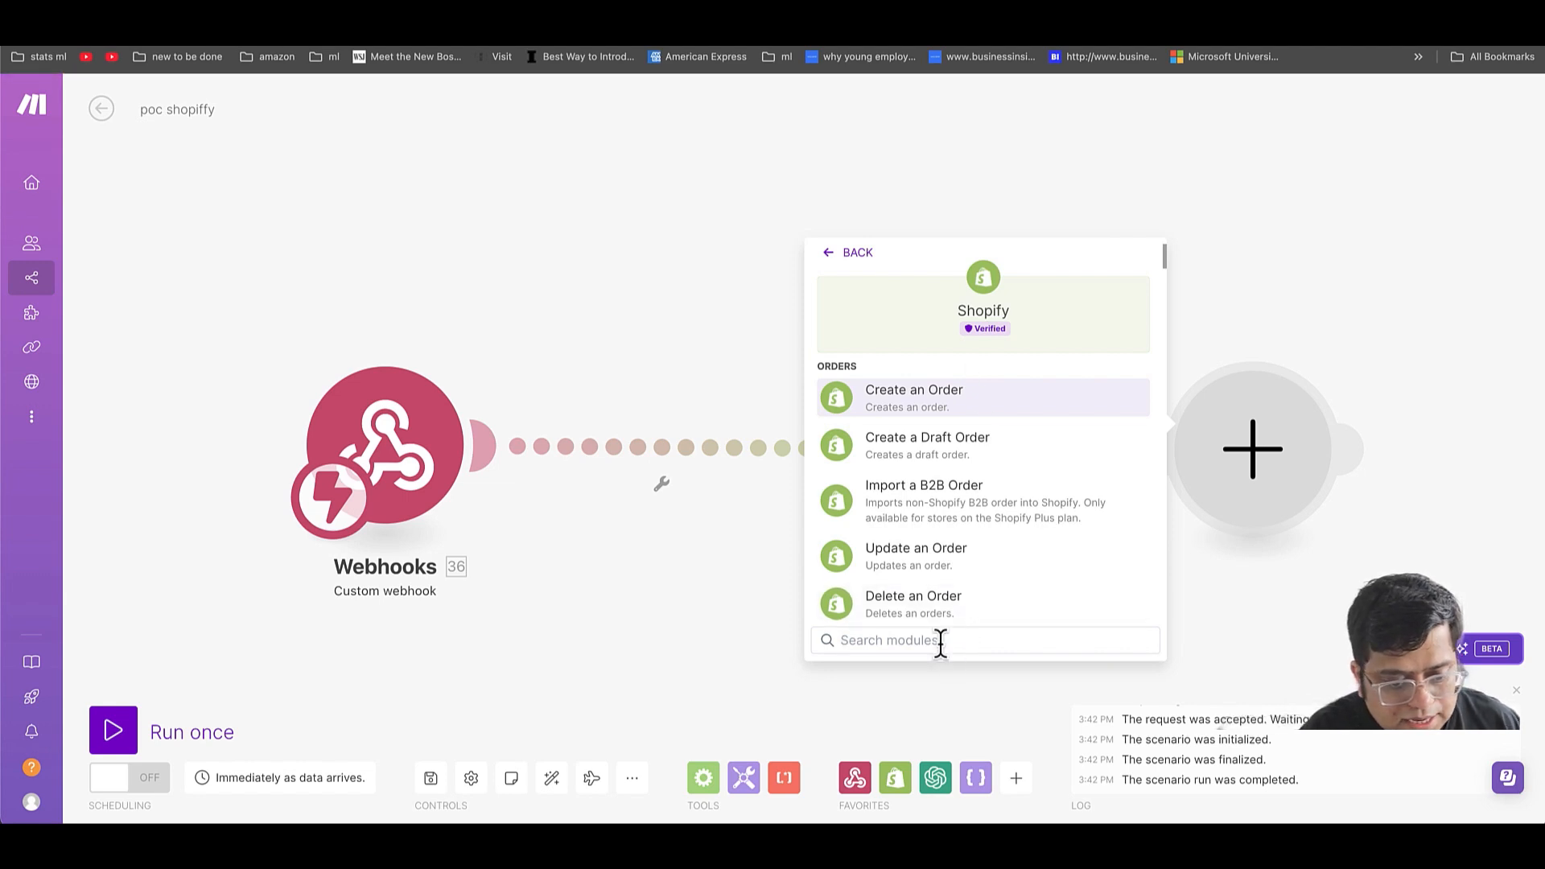
text(search for or)
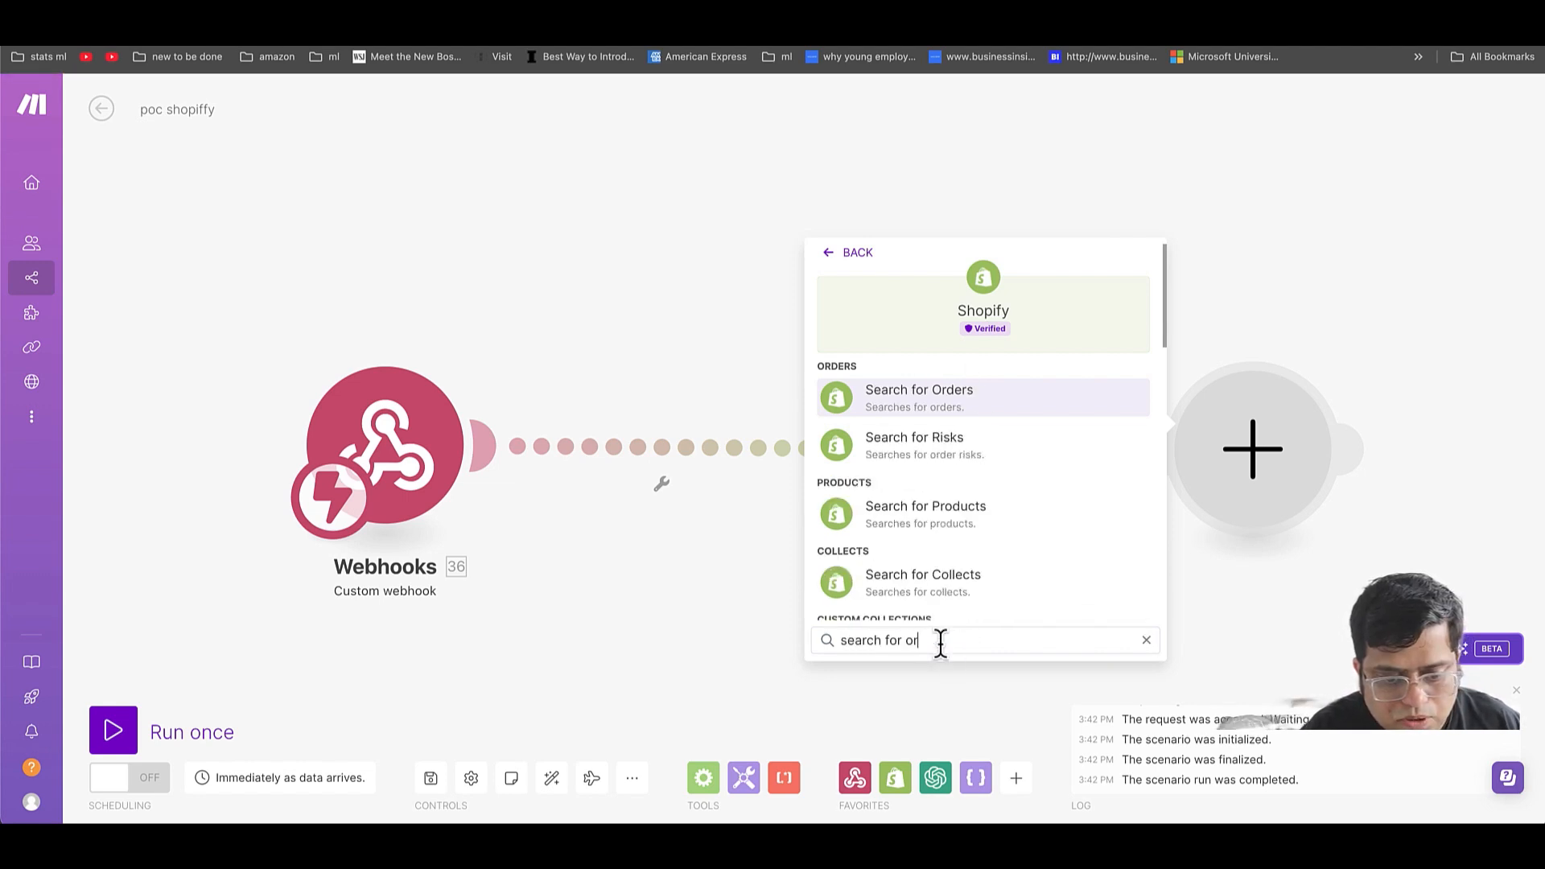
text(ders)
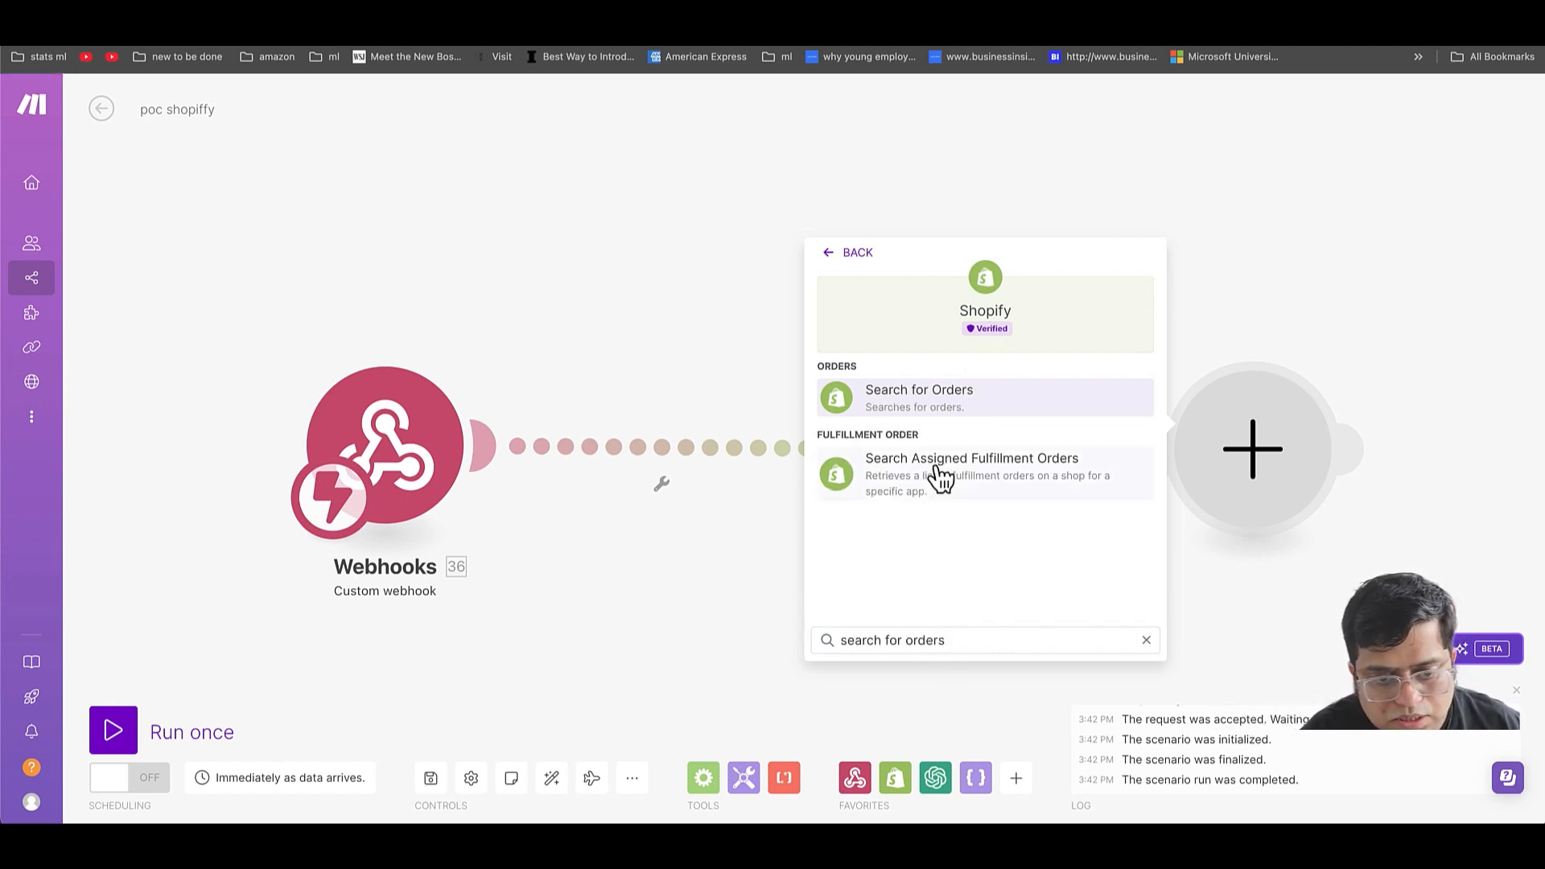
click(919, 405)
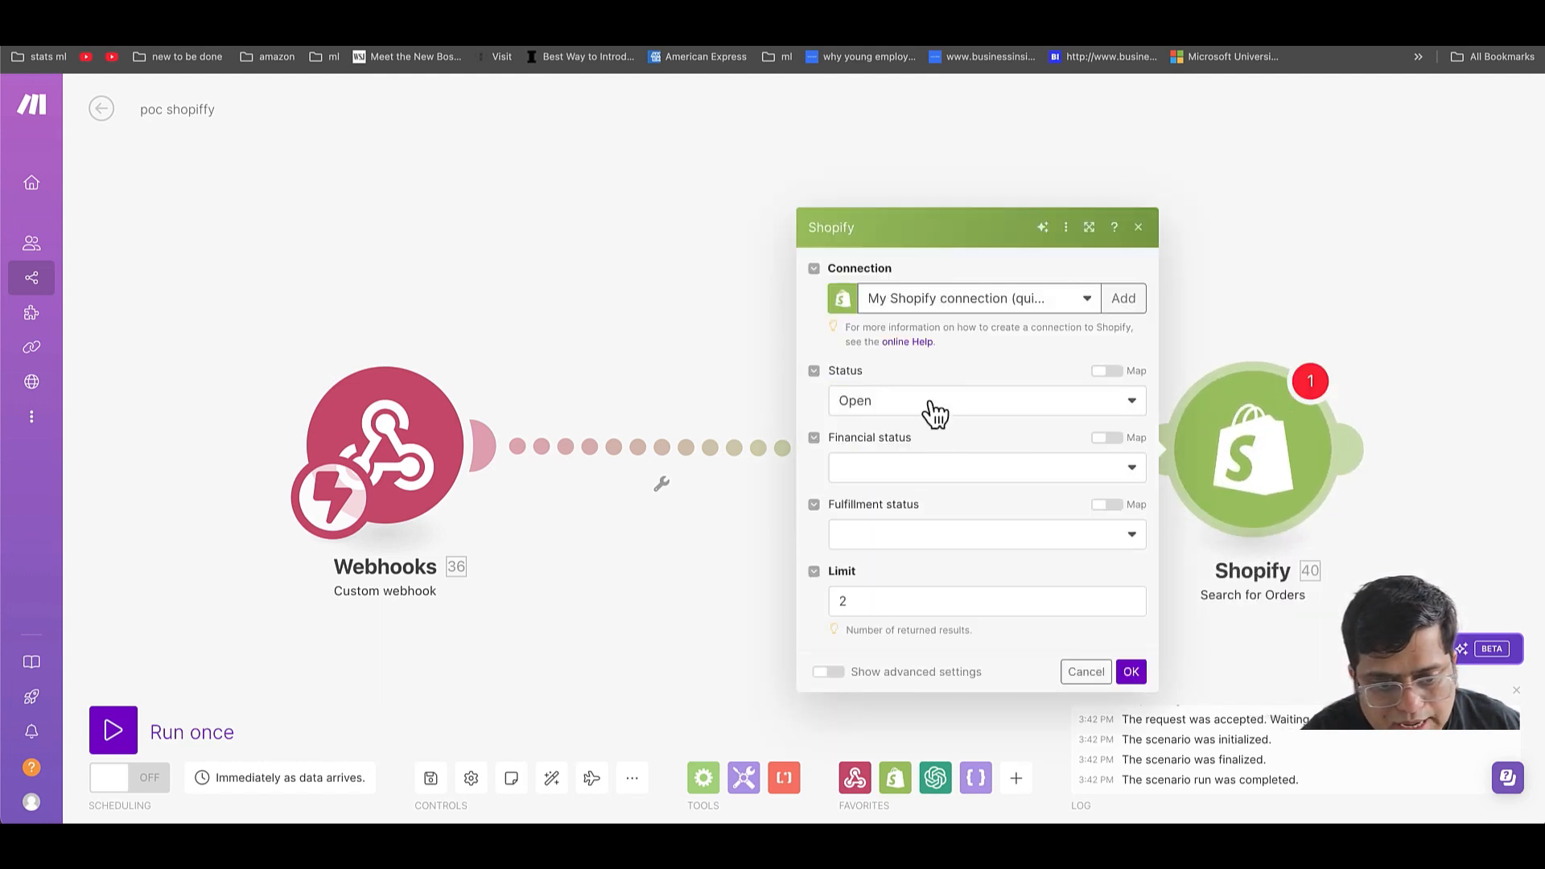
- Clear the order Status filter and map the advanced Customer ID field to the Customer ID from Search for Customers
click(919, 405)
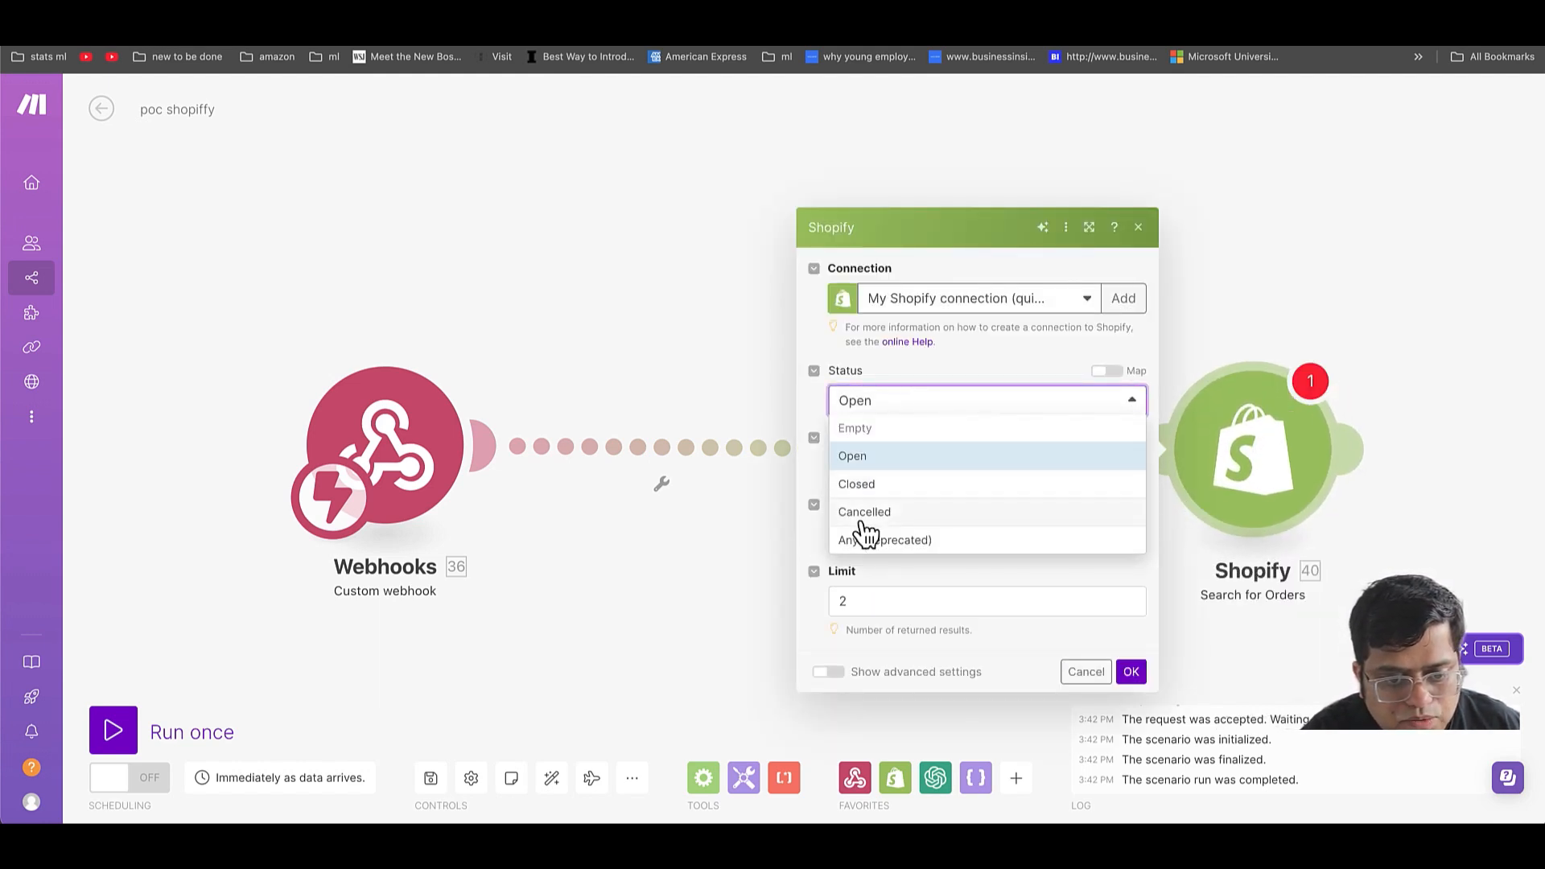
click(877, 428)
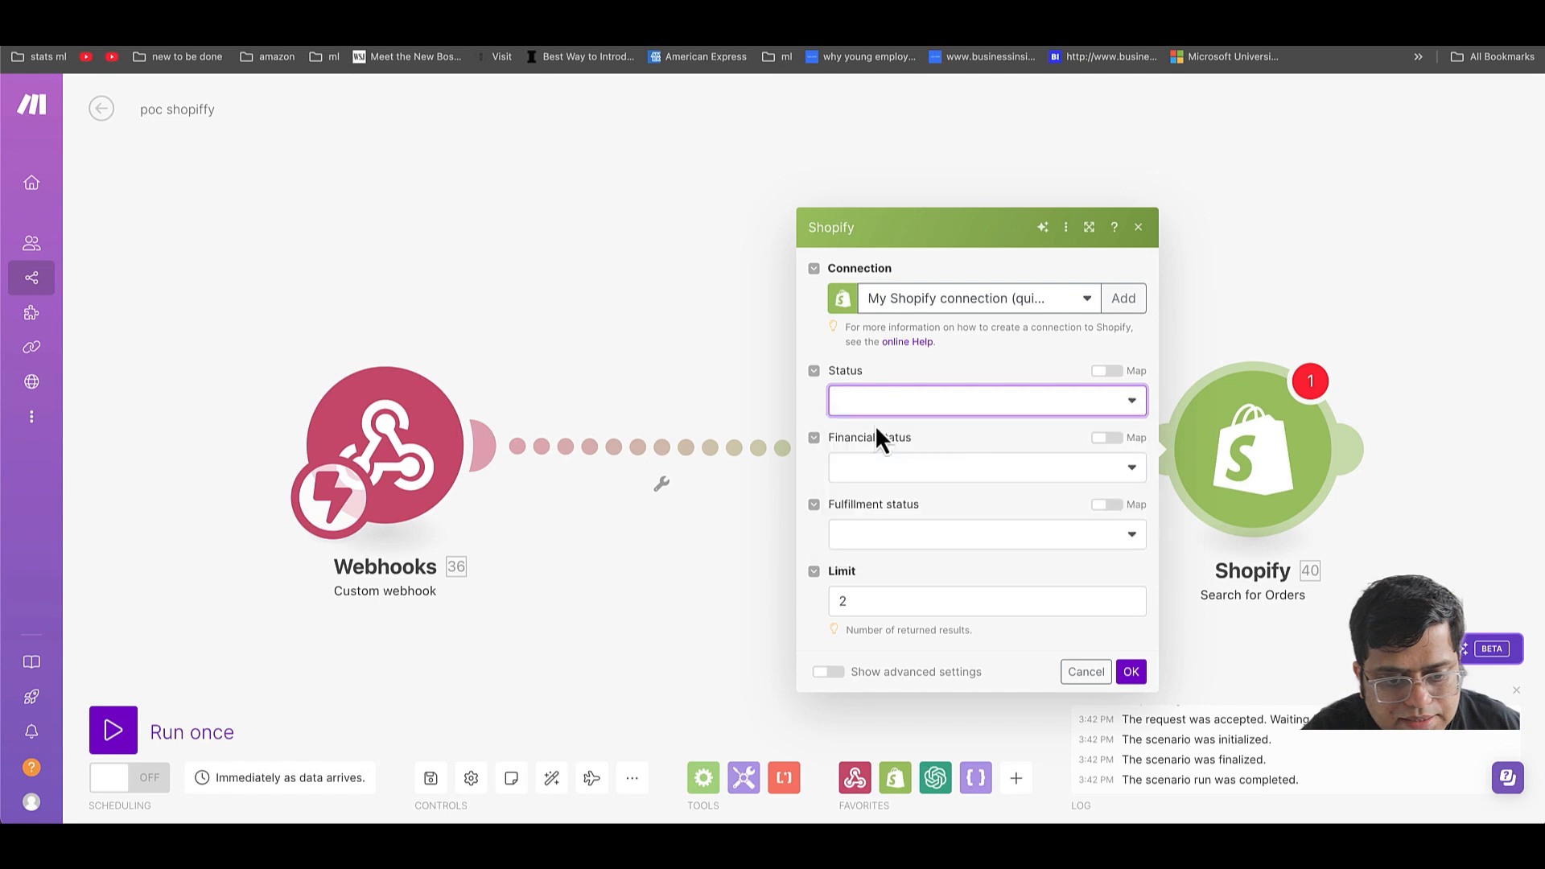
click(827, 671)
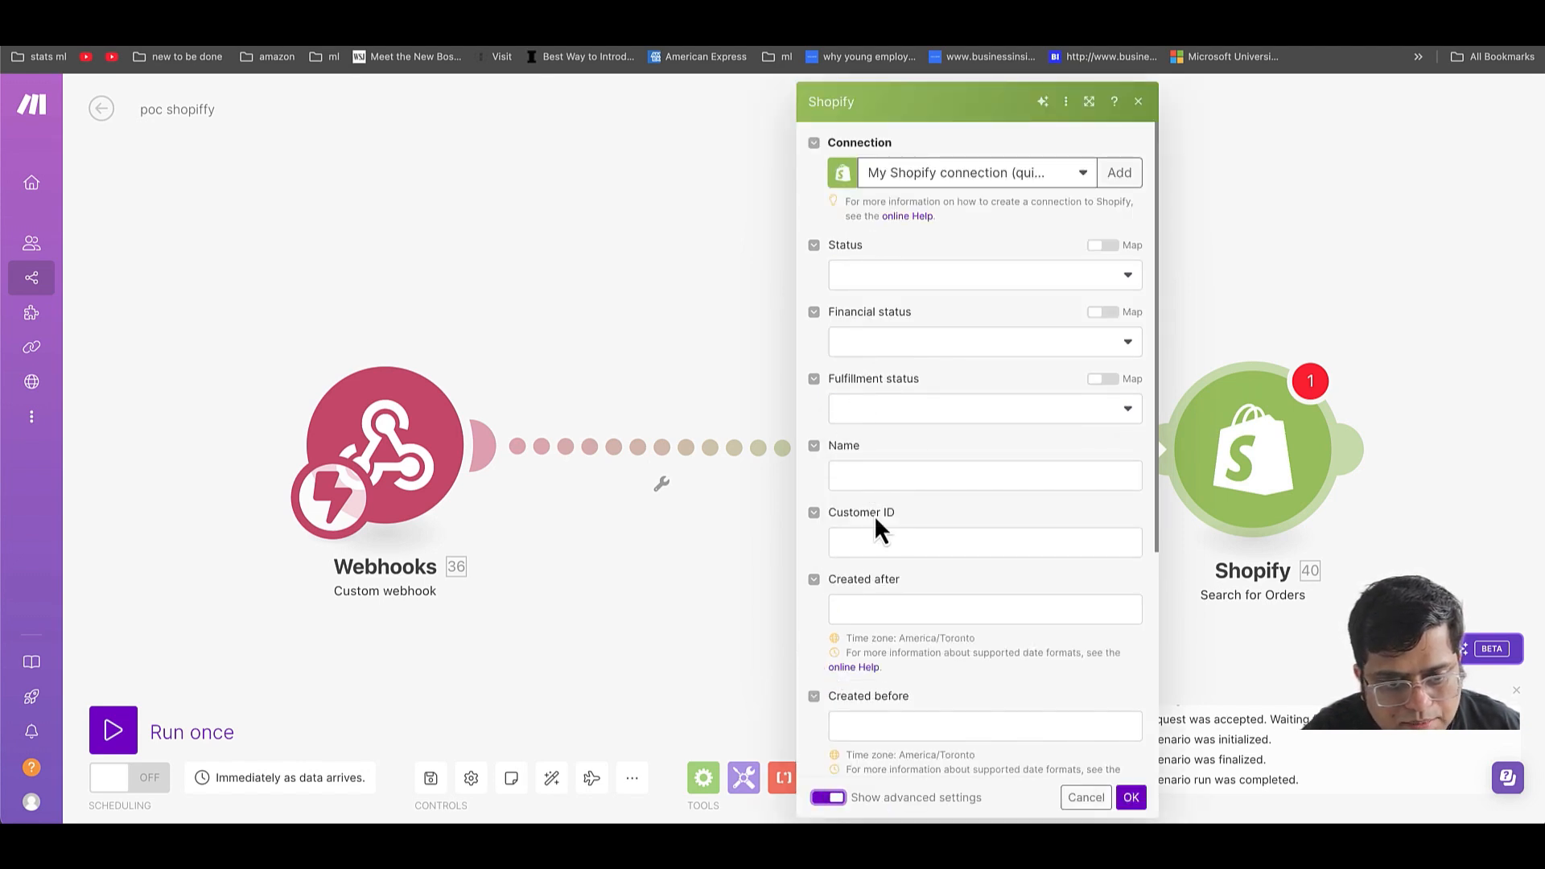
click(904, 552)
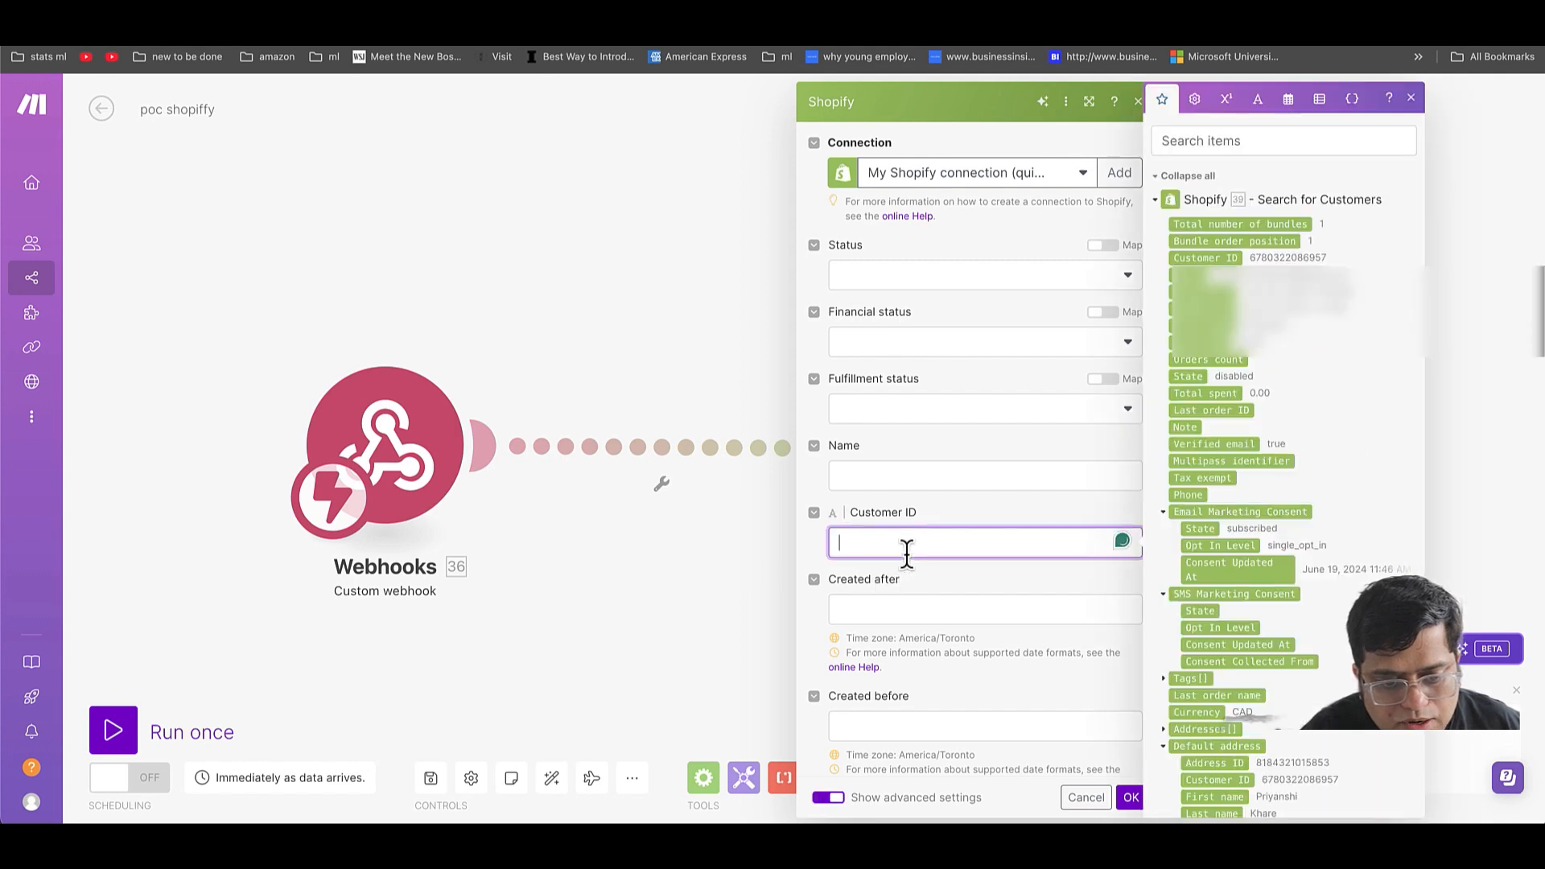
click(1231, 258)
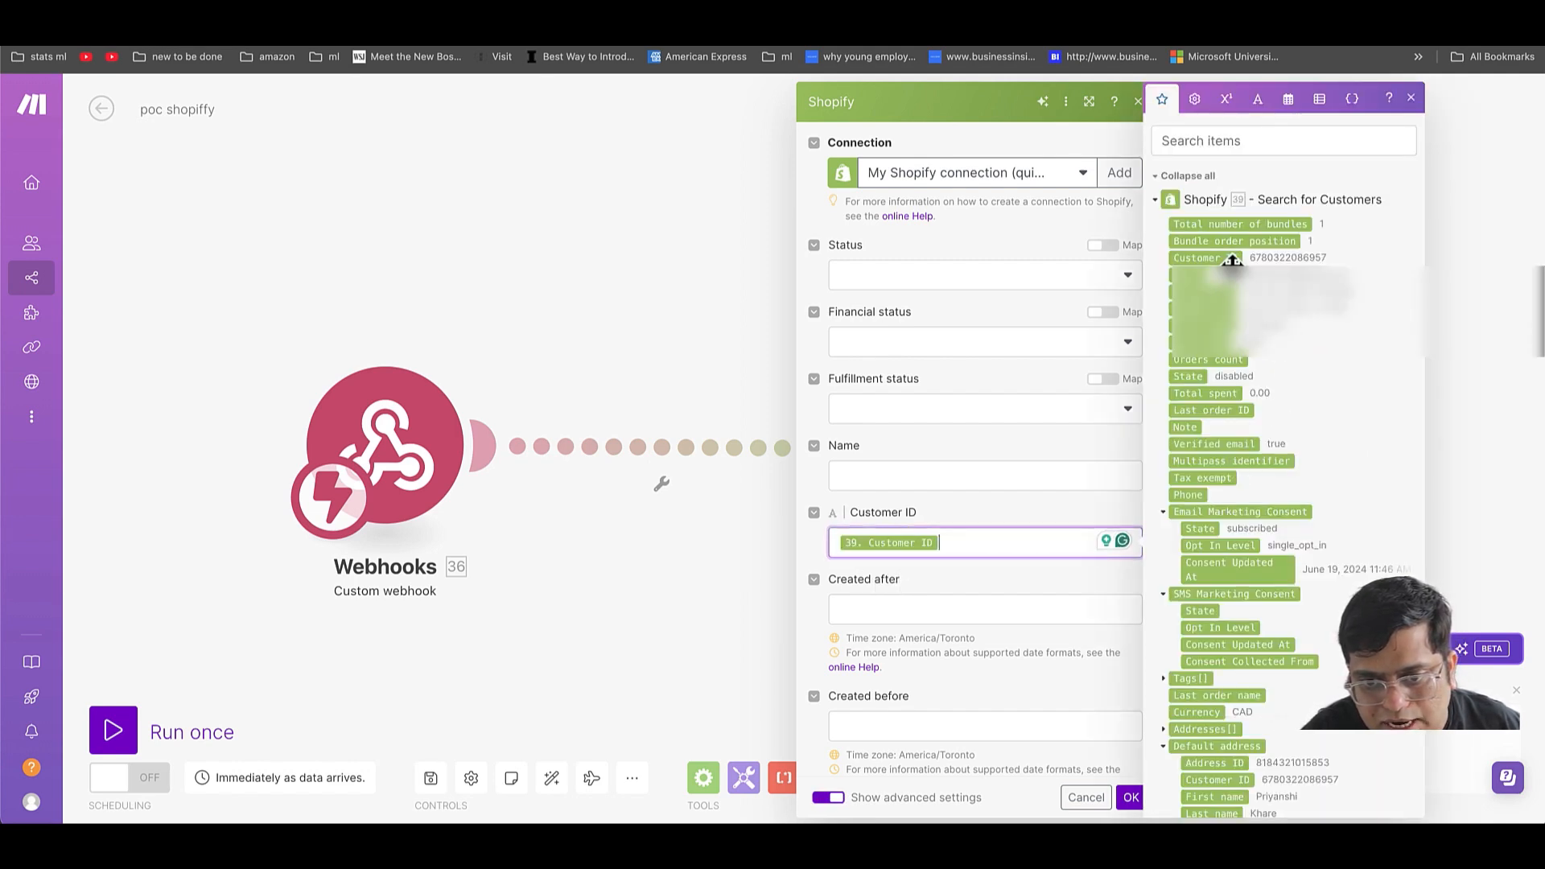
click(1072, 586)
- Limit the order search to 1 result and confirm the module settings
scroll(1072, 586, down, 4)
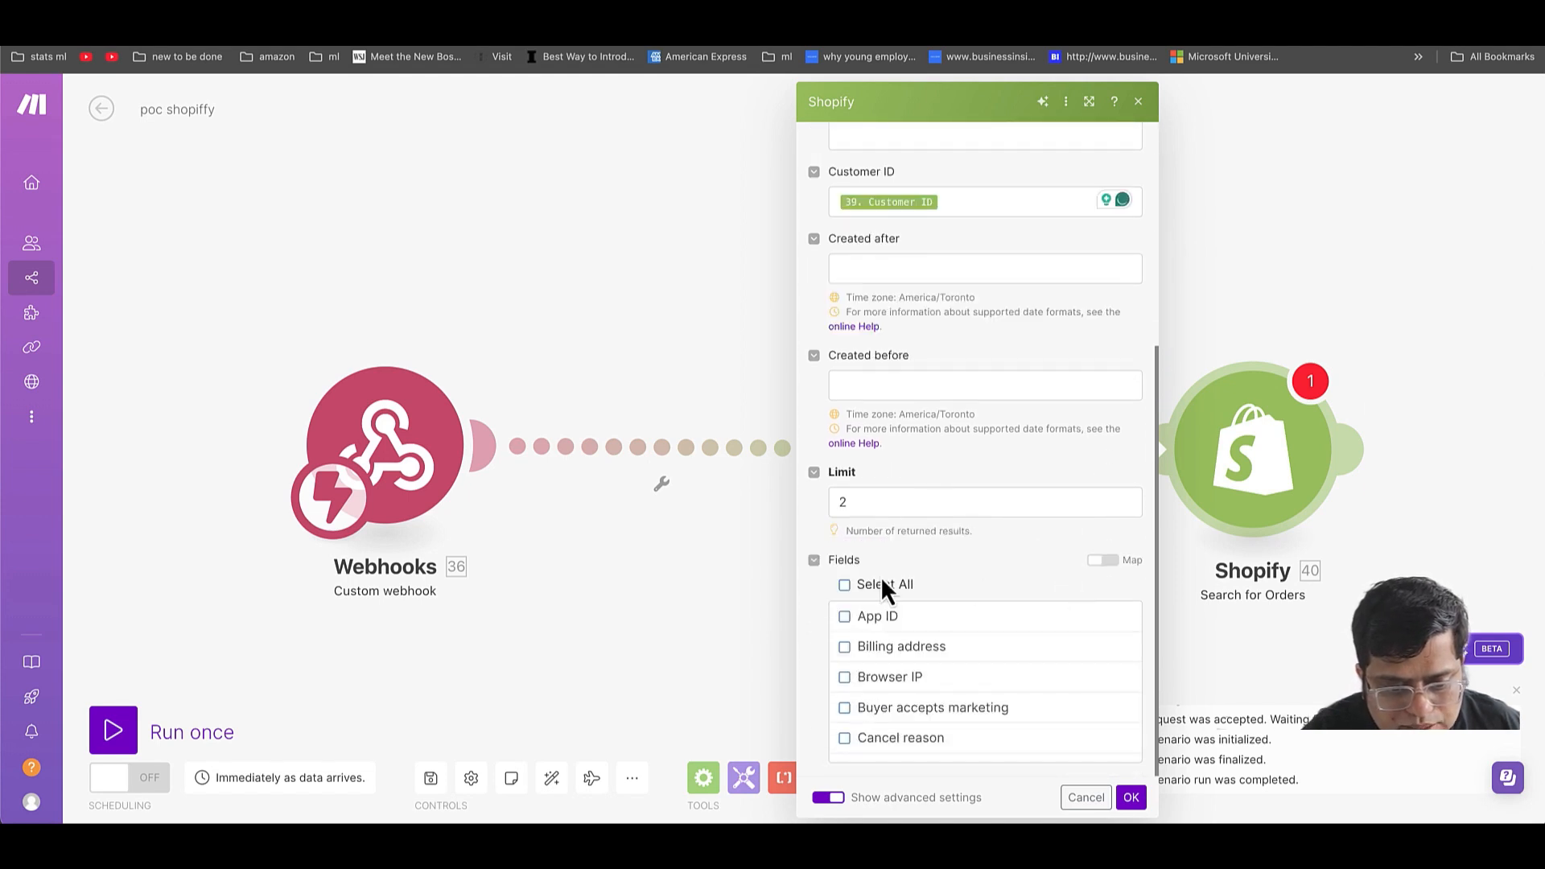
click(876, 503)
key(BackSpace)
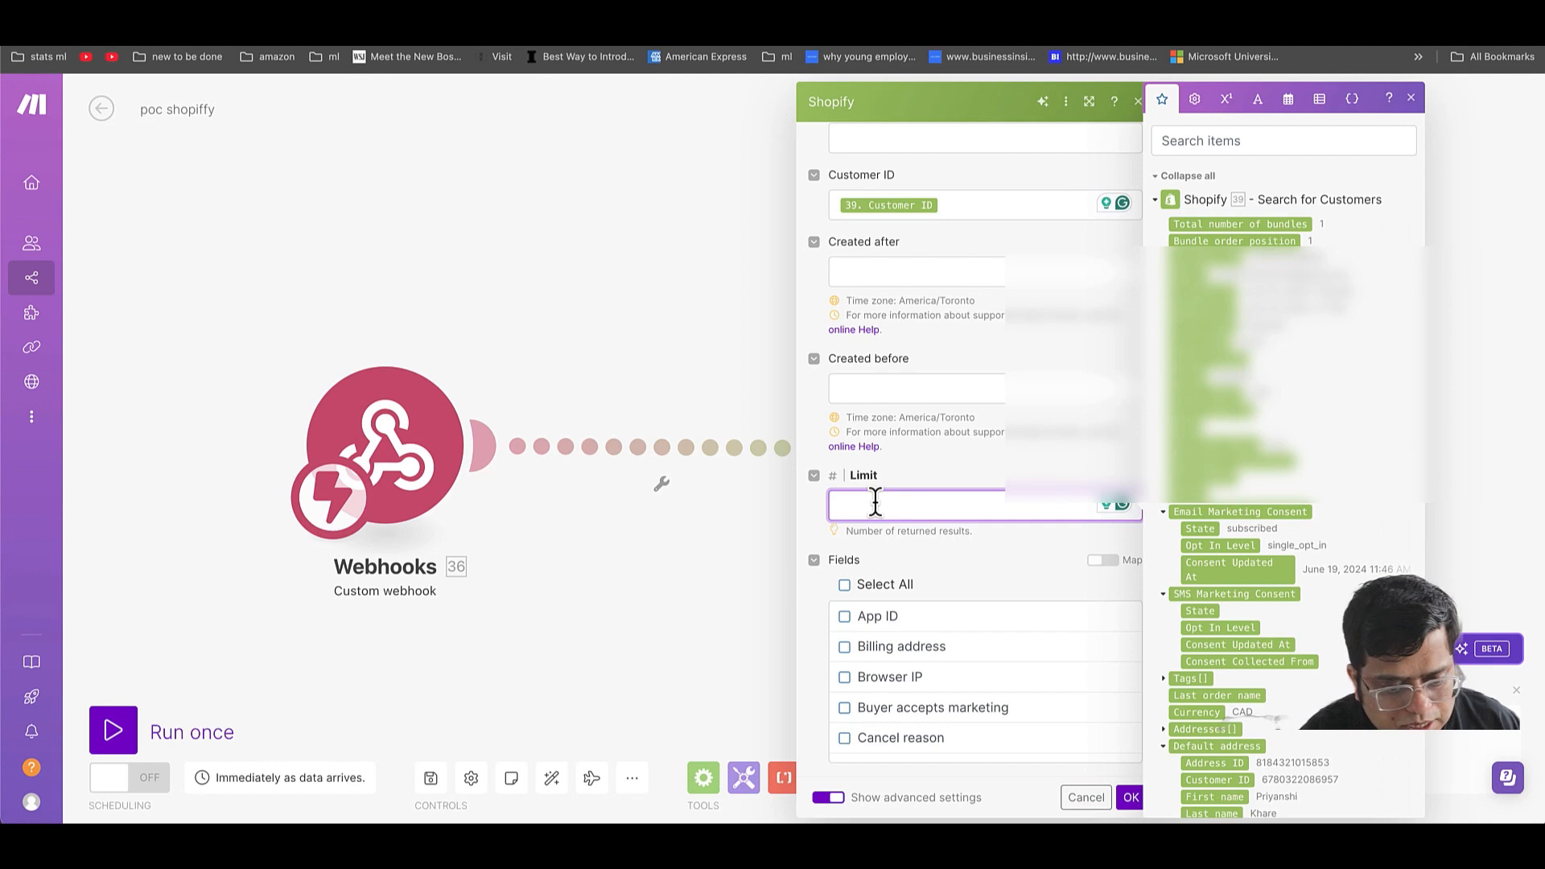
click(1130, 797)
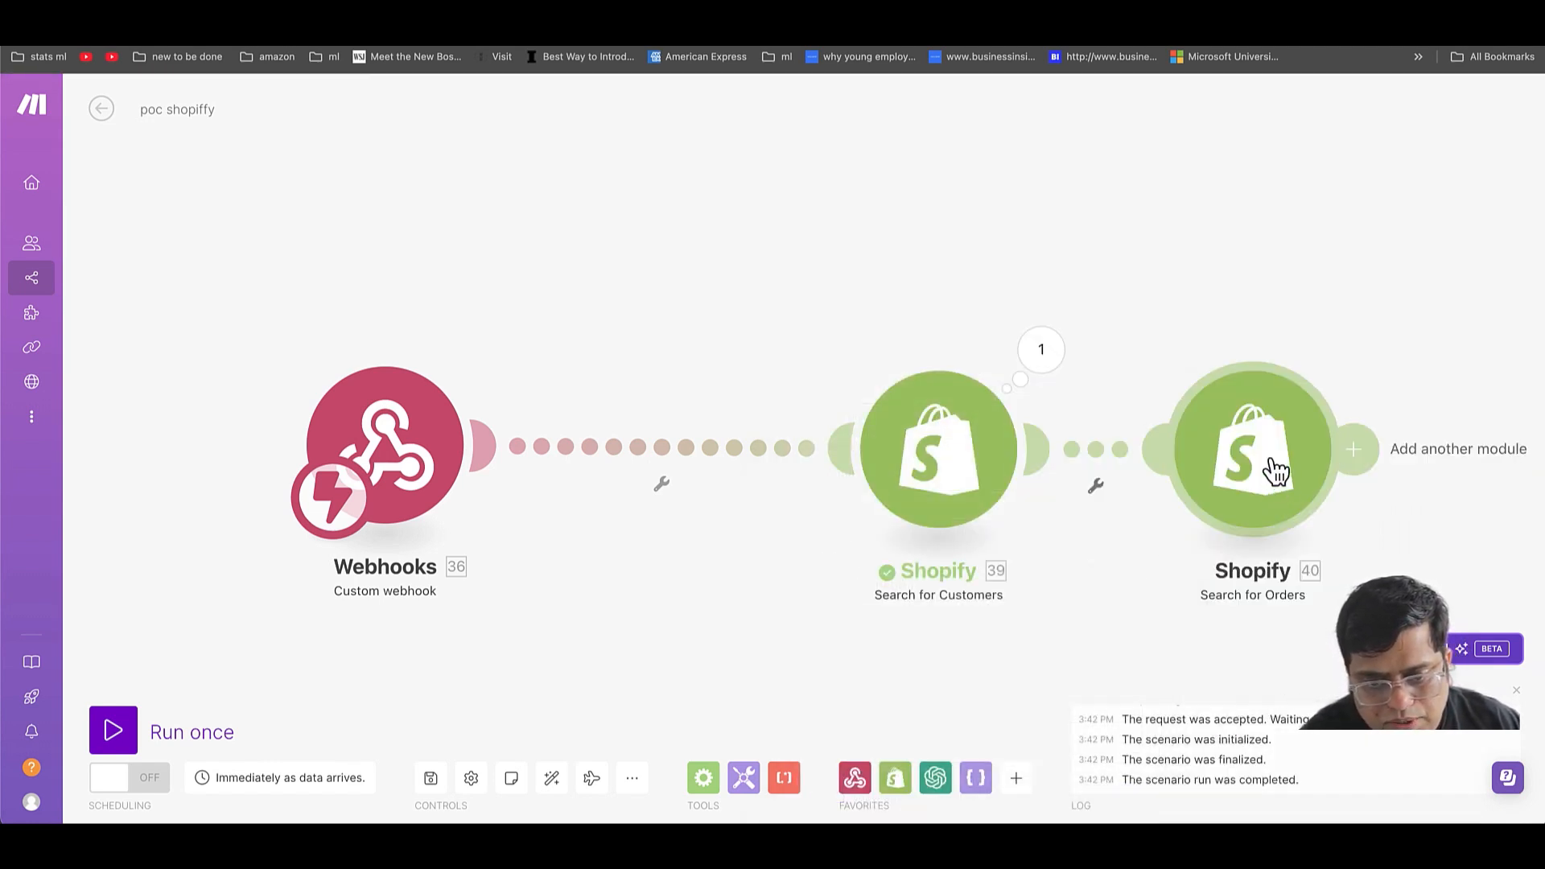
- Run only the Search for Orders module with the customer ID copied from the customer search output, and examine the returned order details
click(1035, 382)
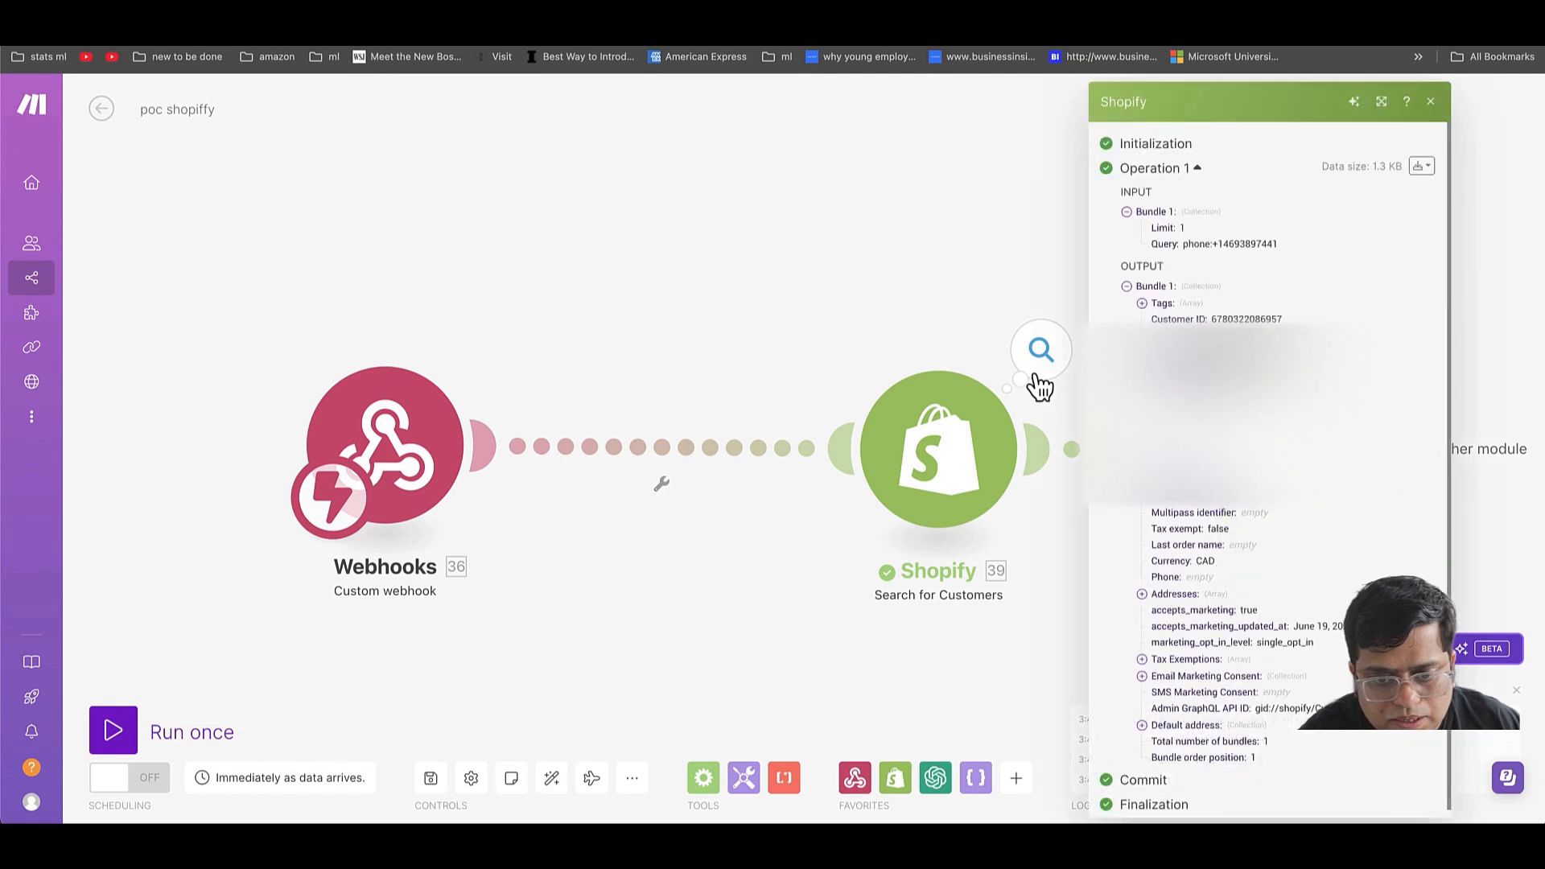
double_click(1260, 318)
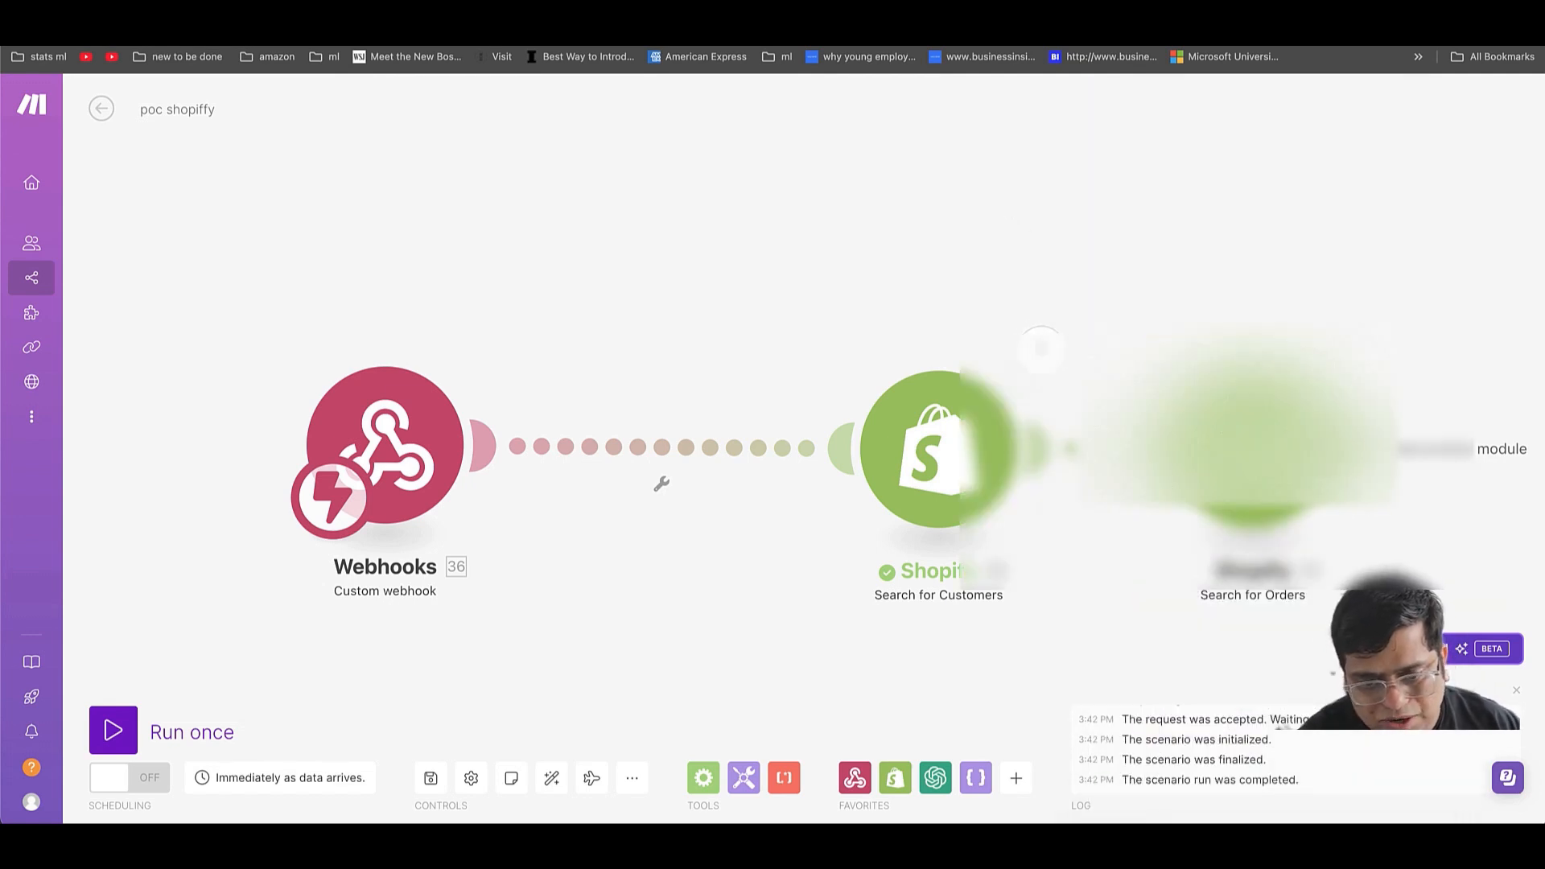
right_click(1307, 507)
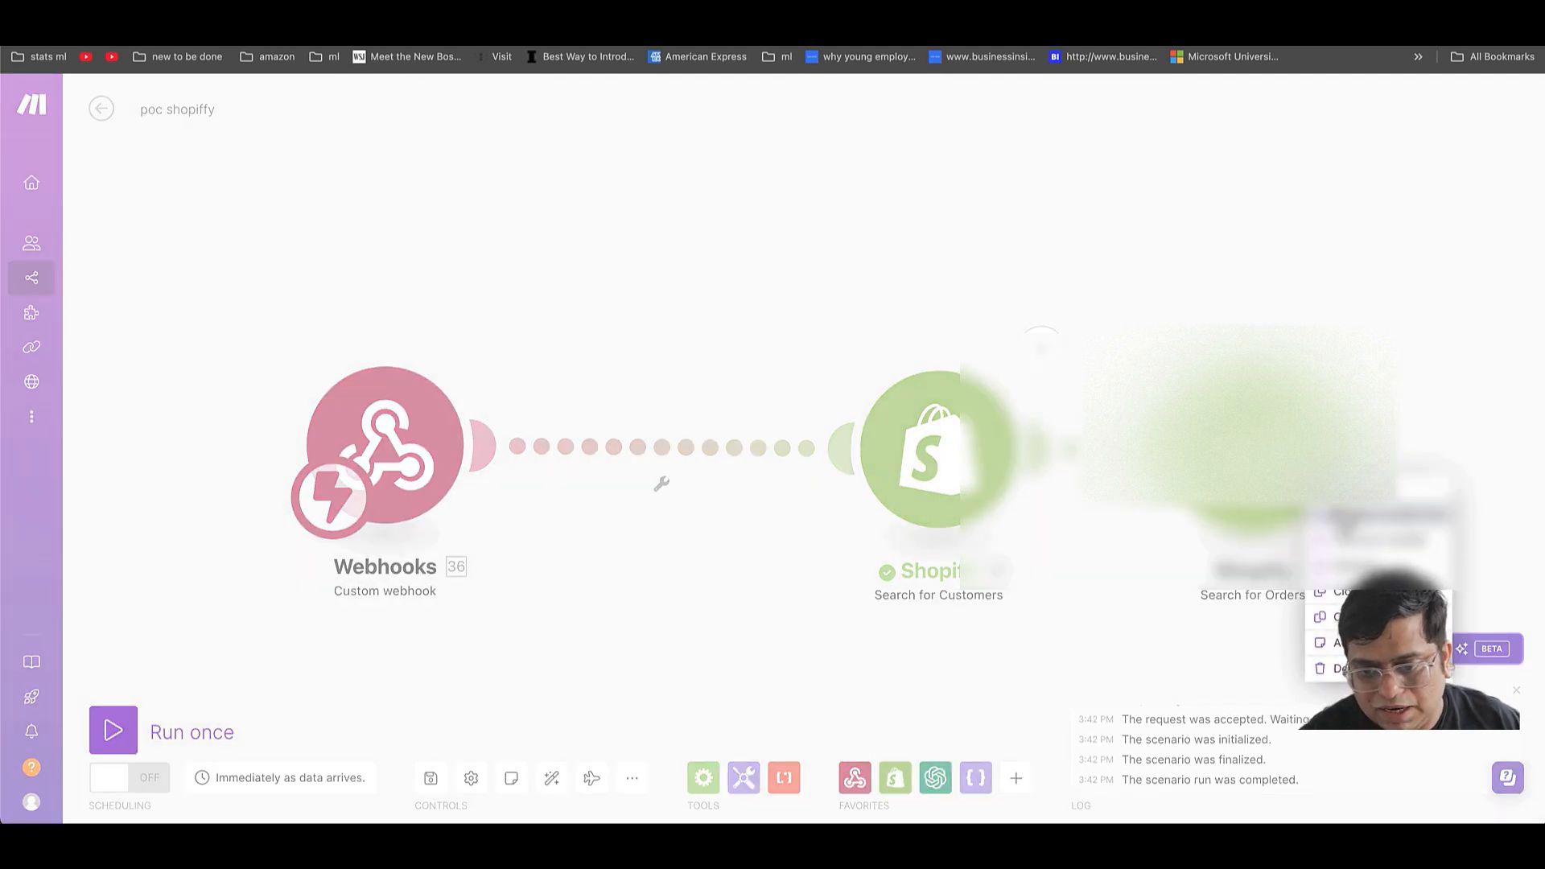
click(1368, 516)
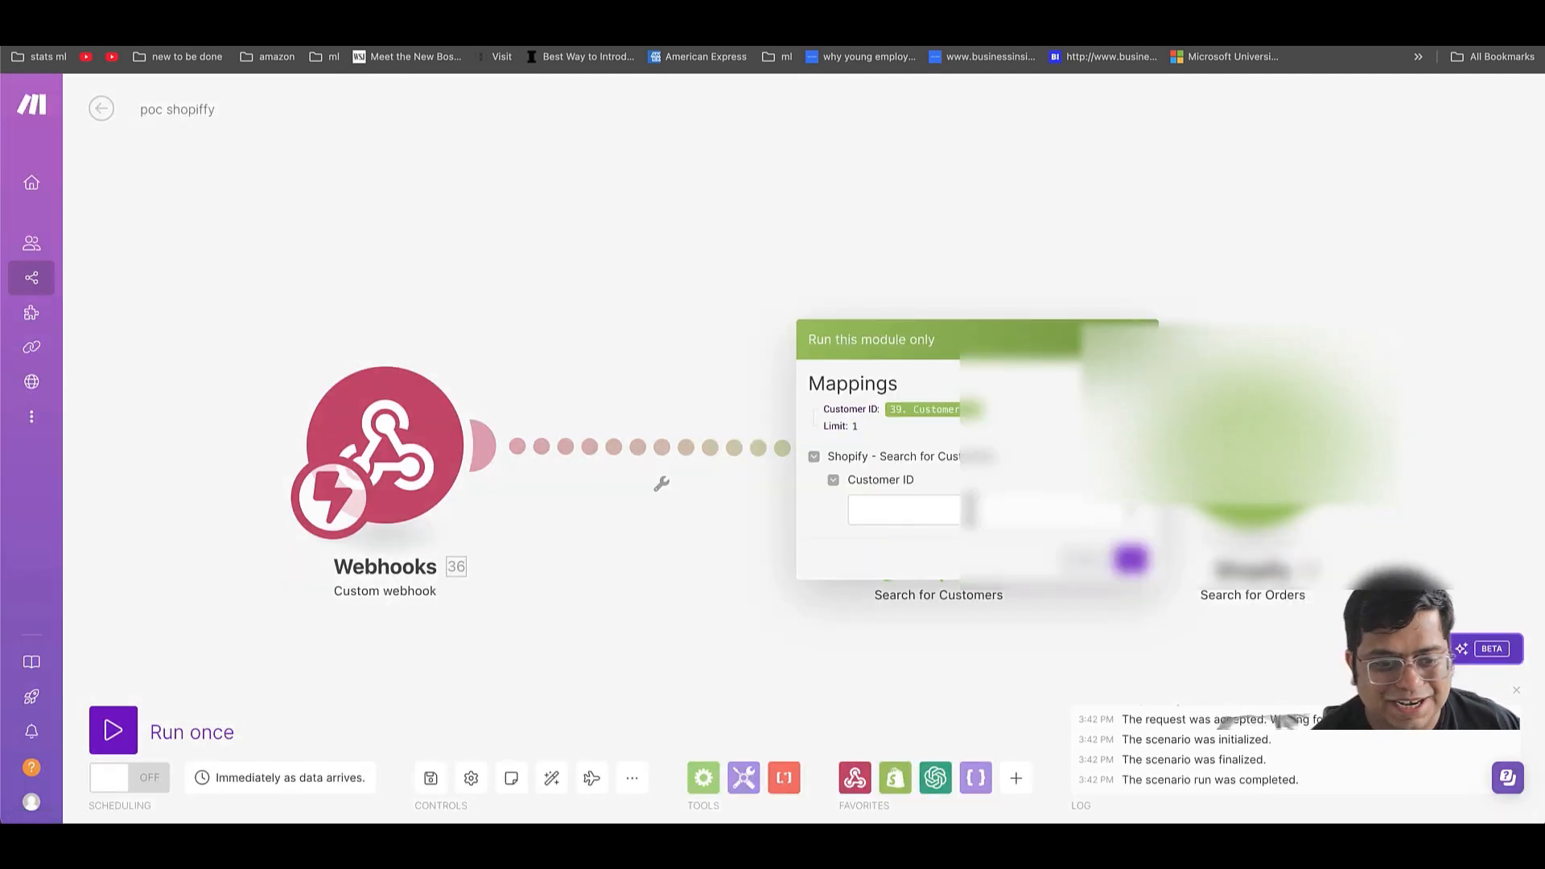
key(ctrl+v)
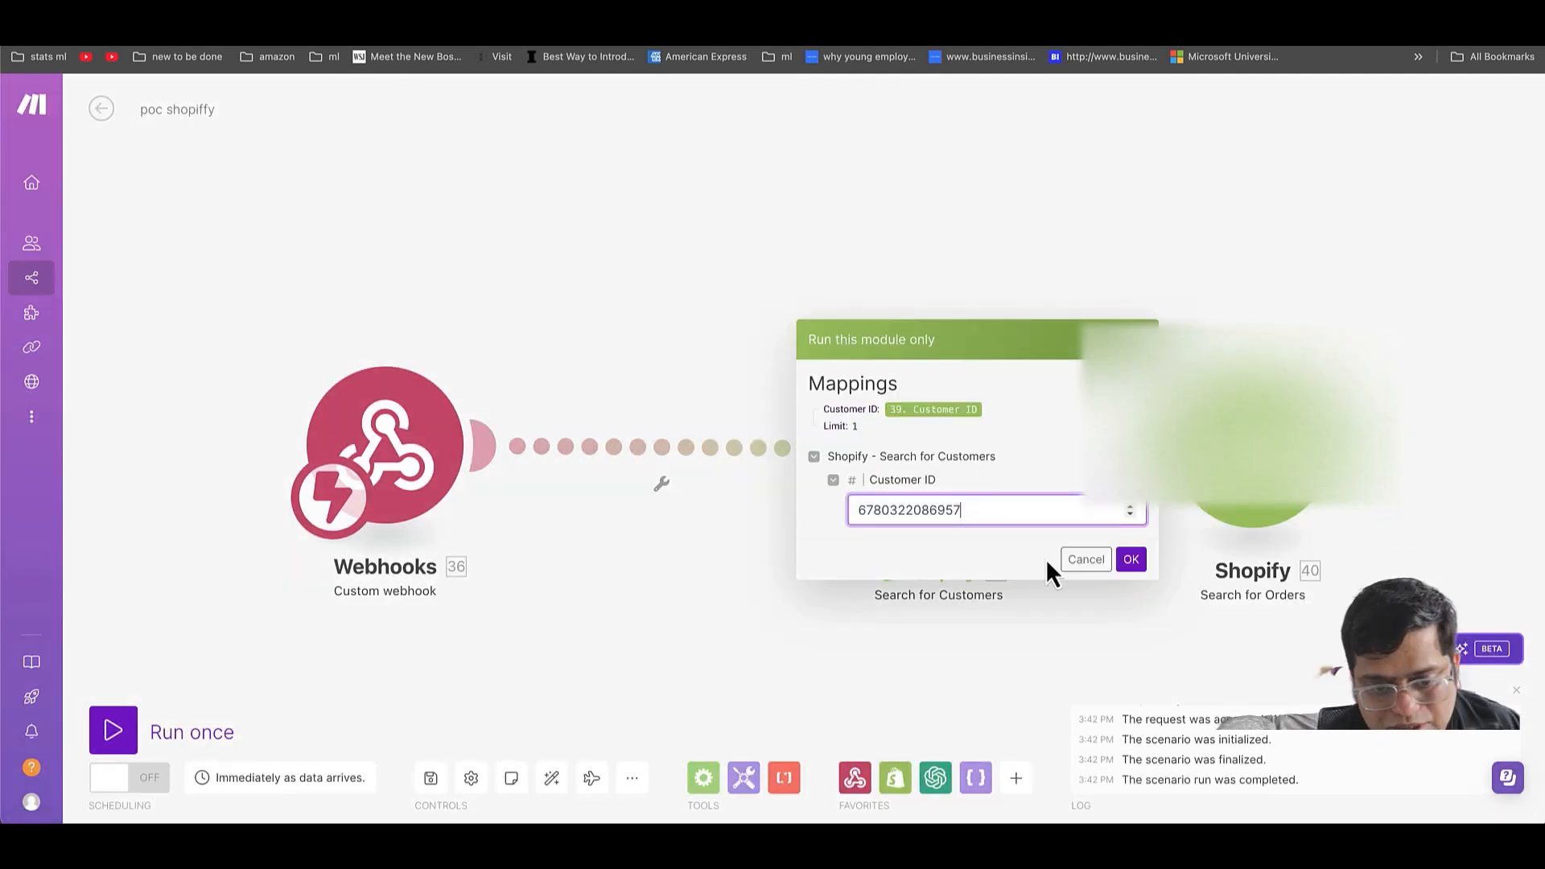
click(1131, 558)
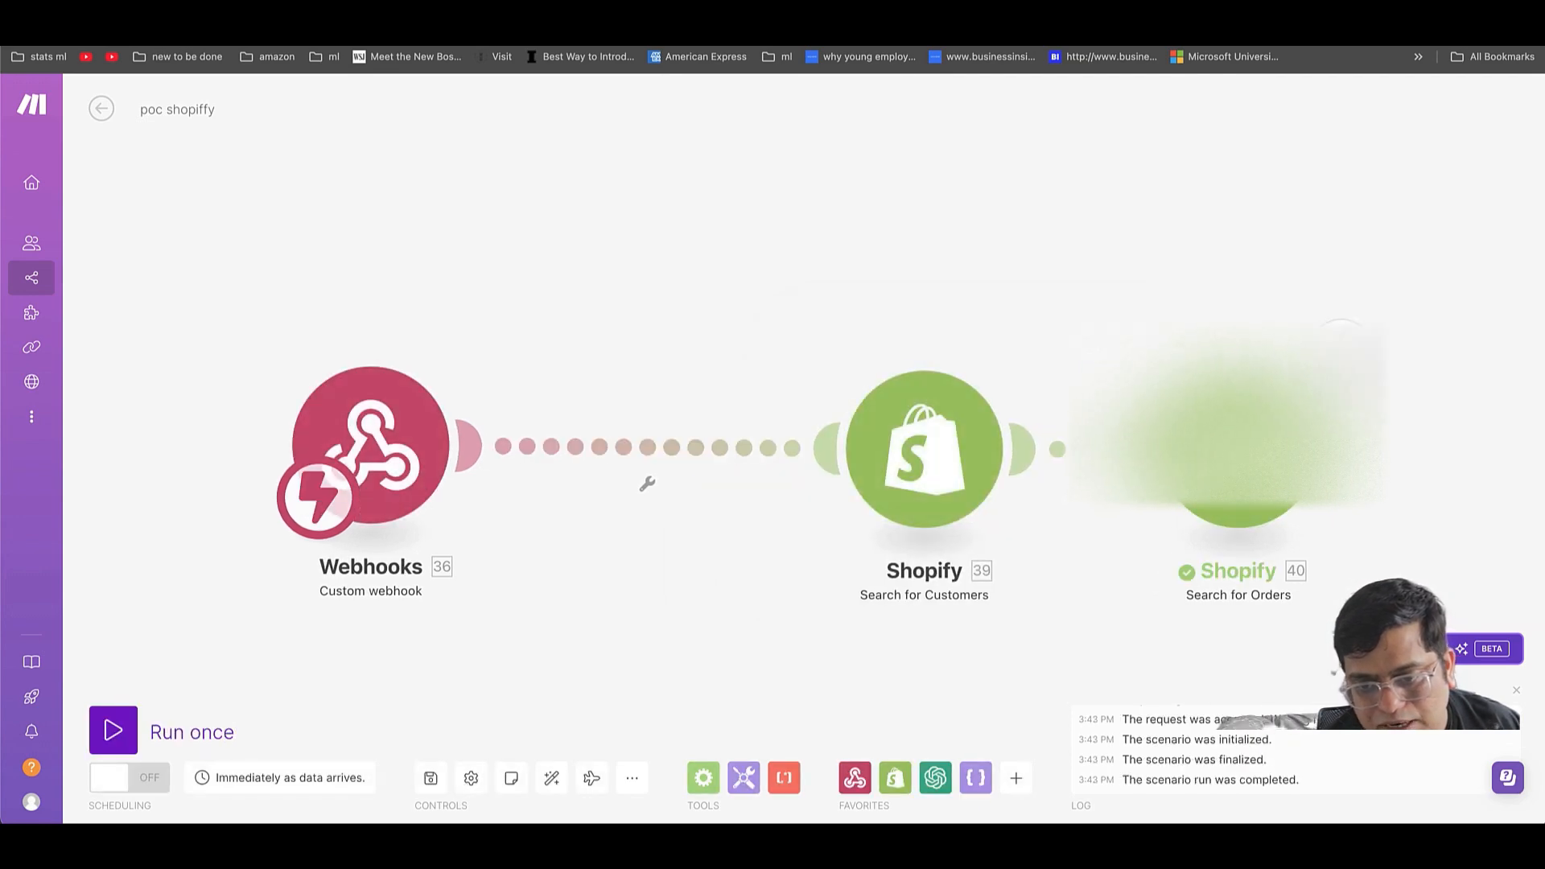
click(1340, 338)
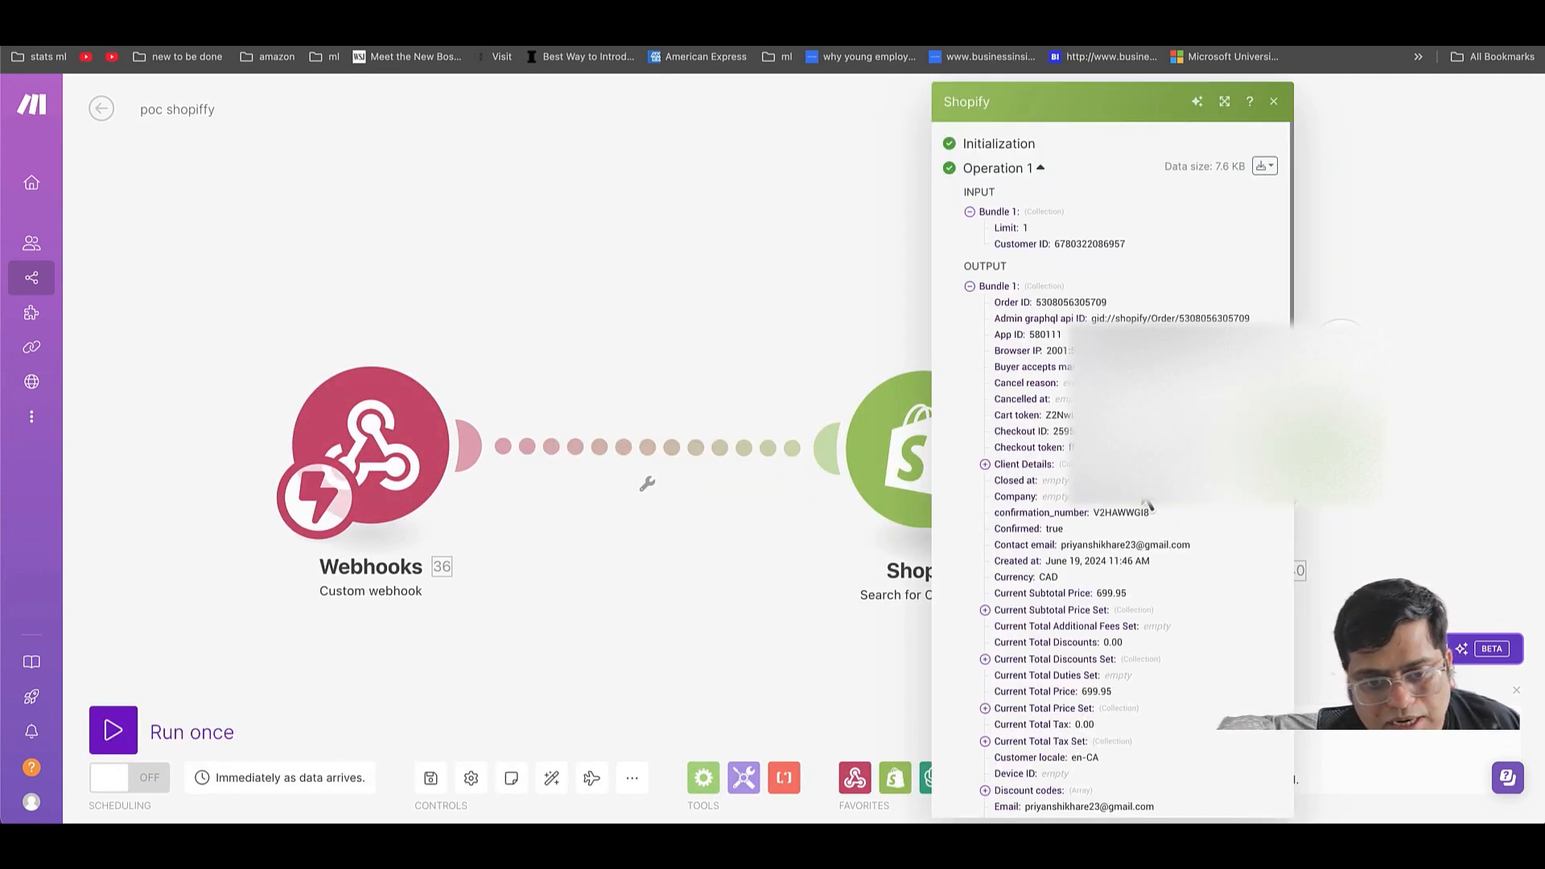
scroll(1147, 503, down, 1)
scroll(1126, 620, down, 8)
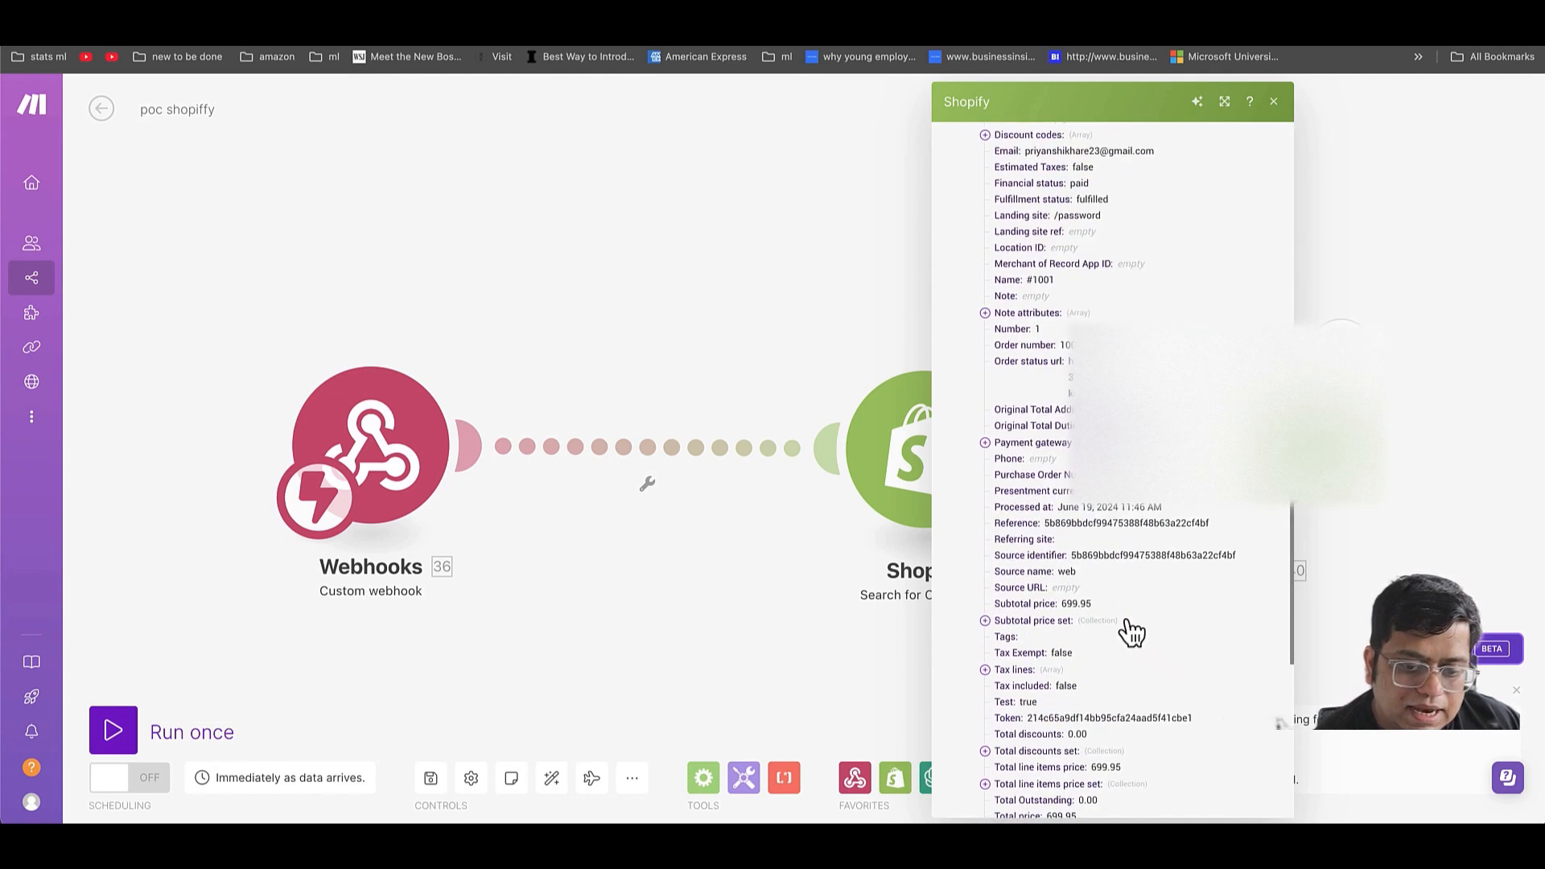
click(721, 306)
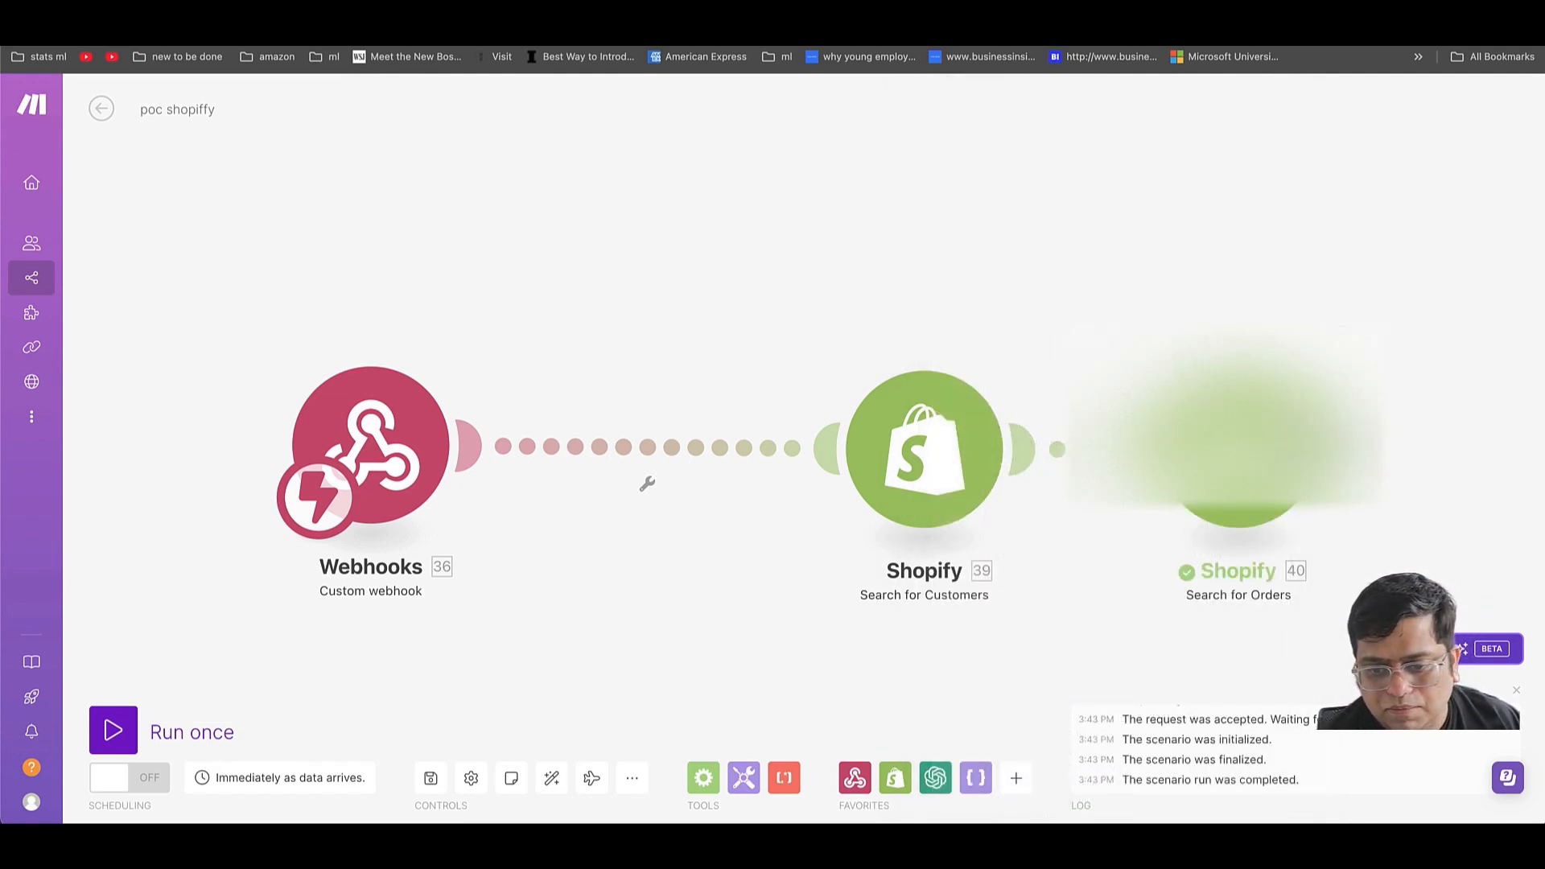
- Add a Shopify Get an Order module after the Search for Orders module
scroll(1358, 473, right, 3)
click(1358, 474)
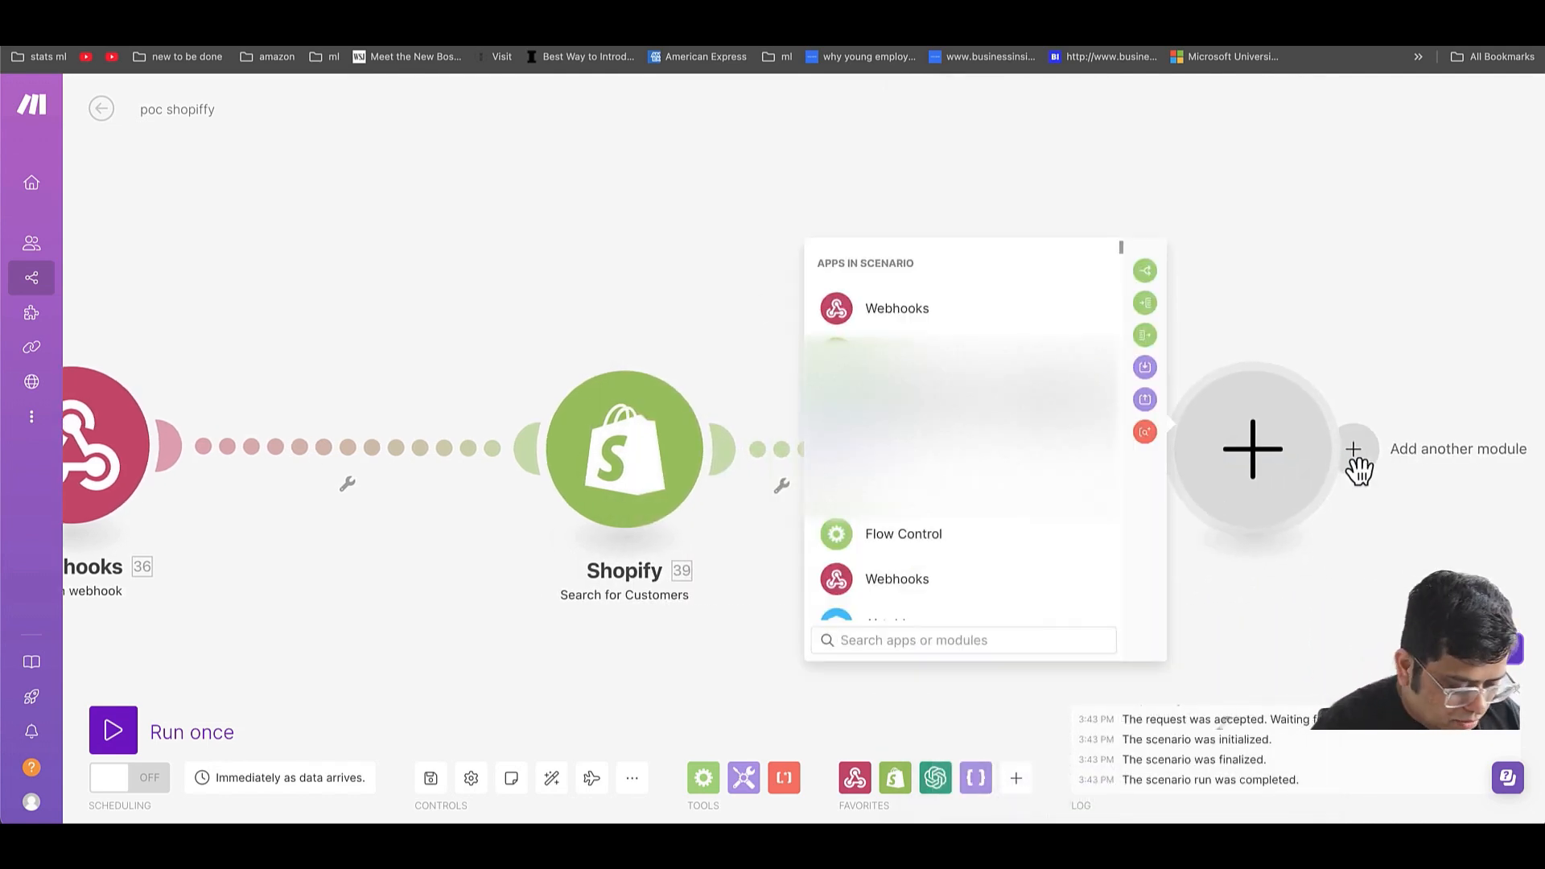
text(sh)
key(BackSpace)
key(BackSpace)
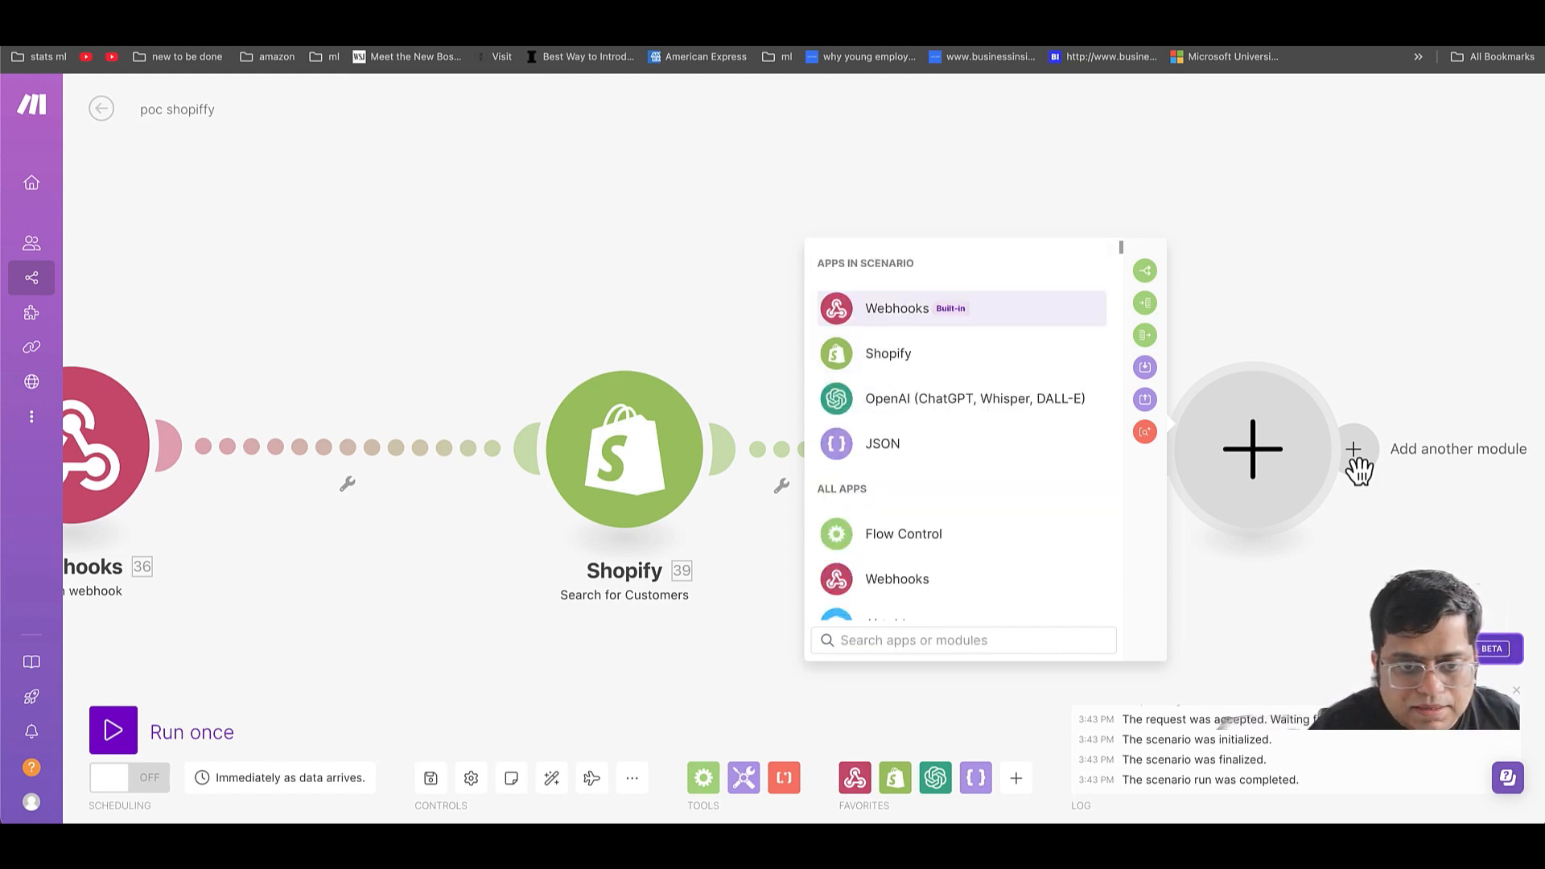
click(966, 360)
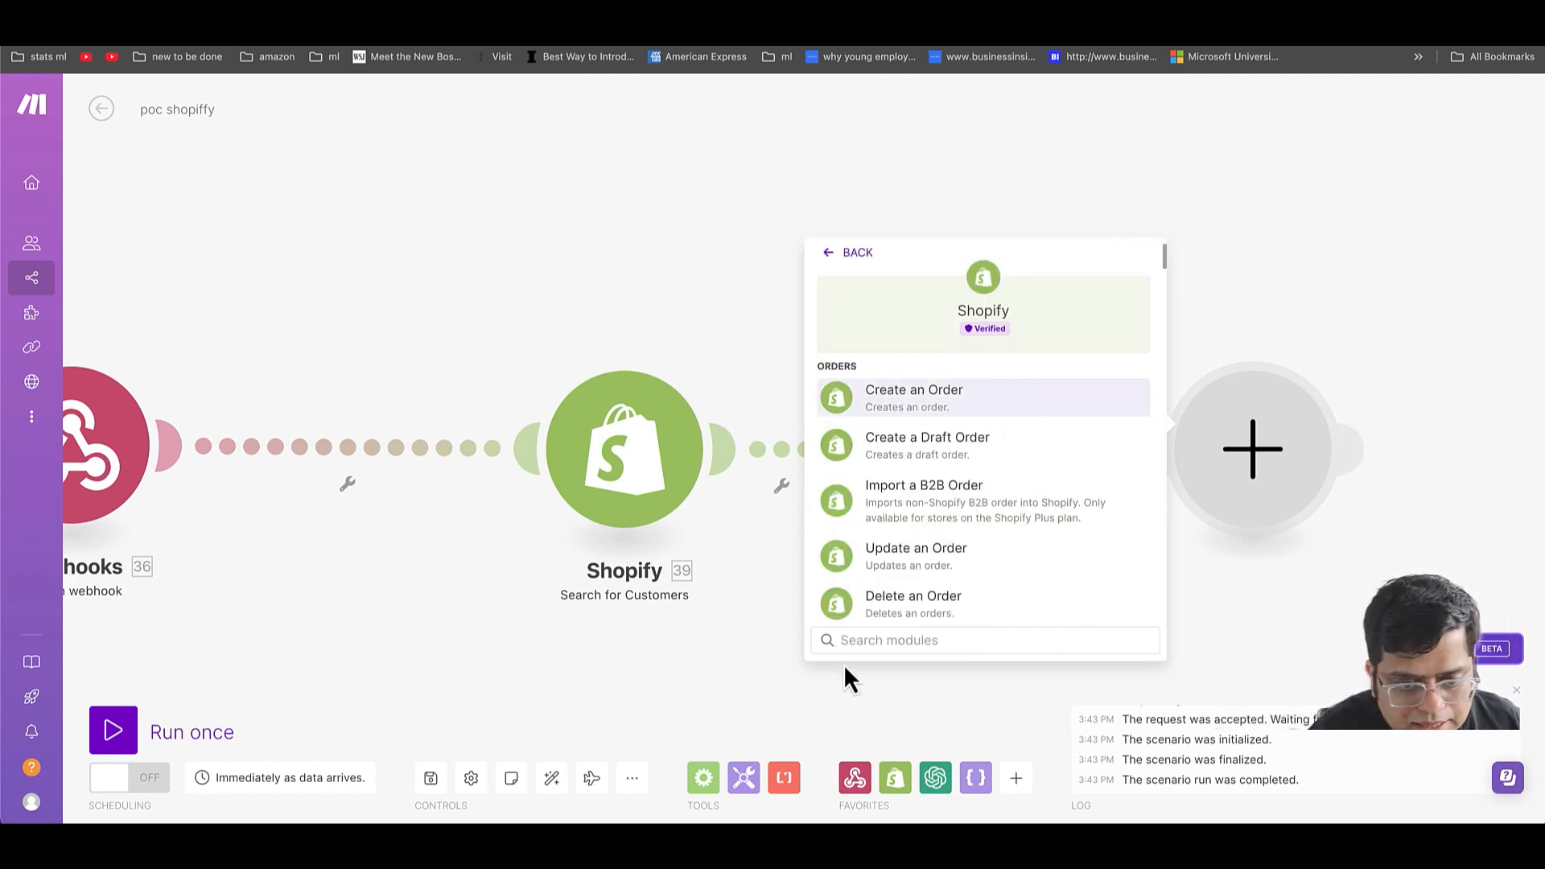
text(get an)
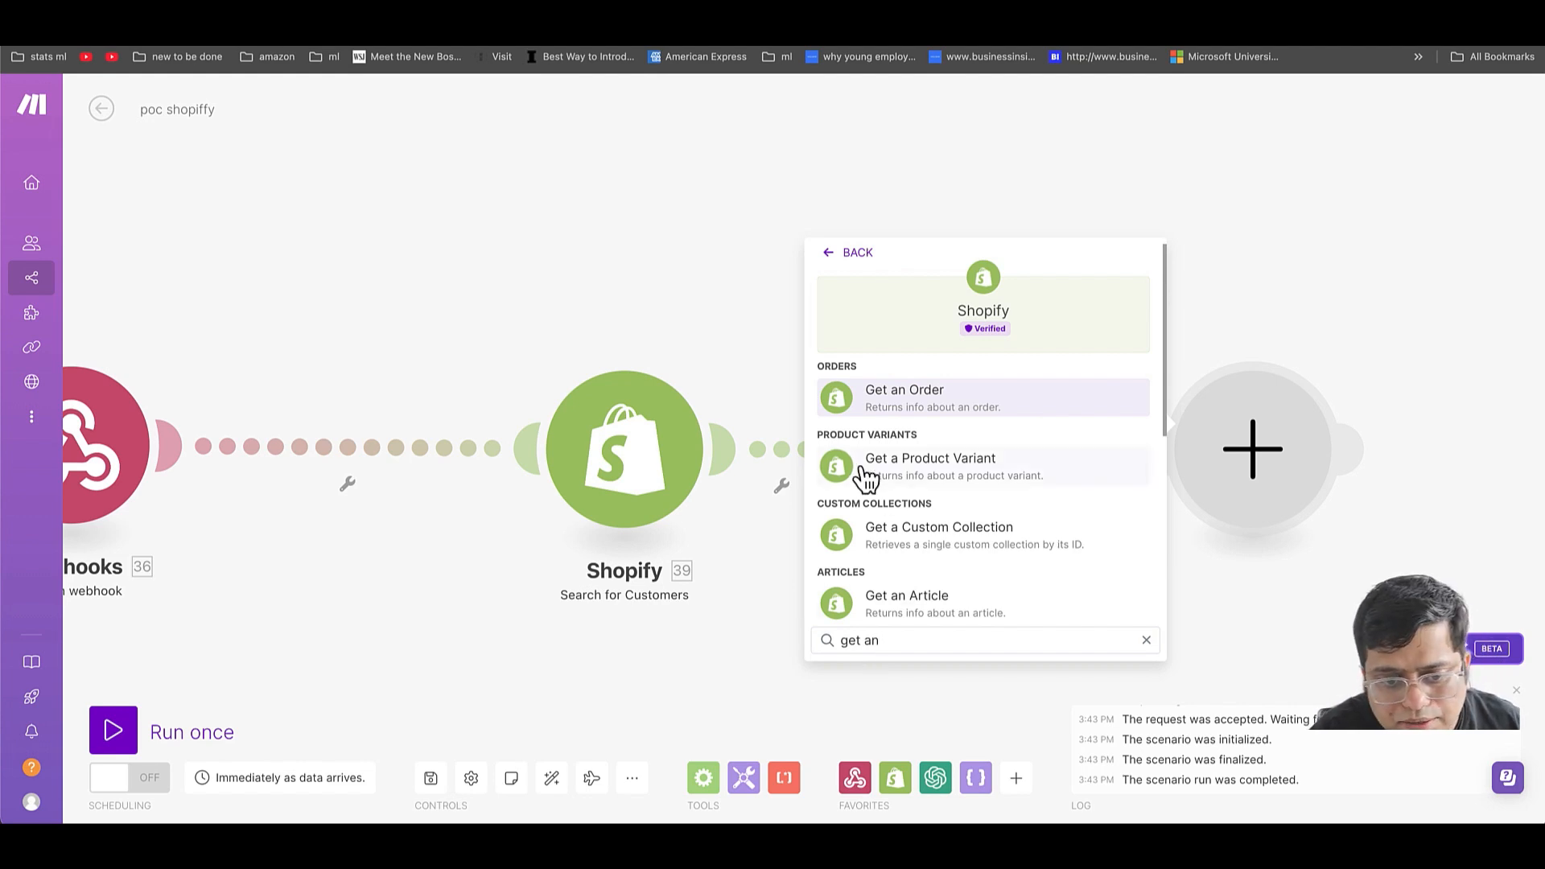
click(916, 414)
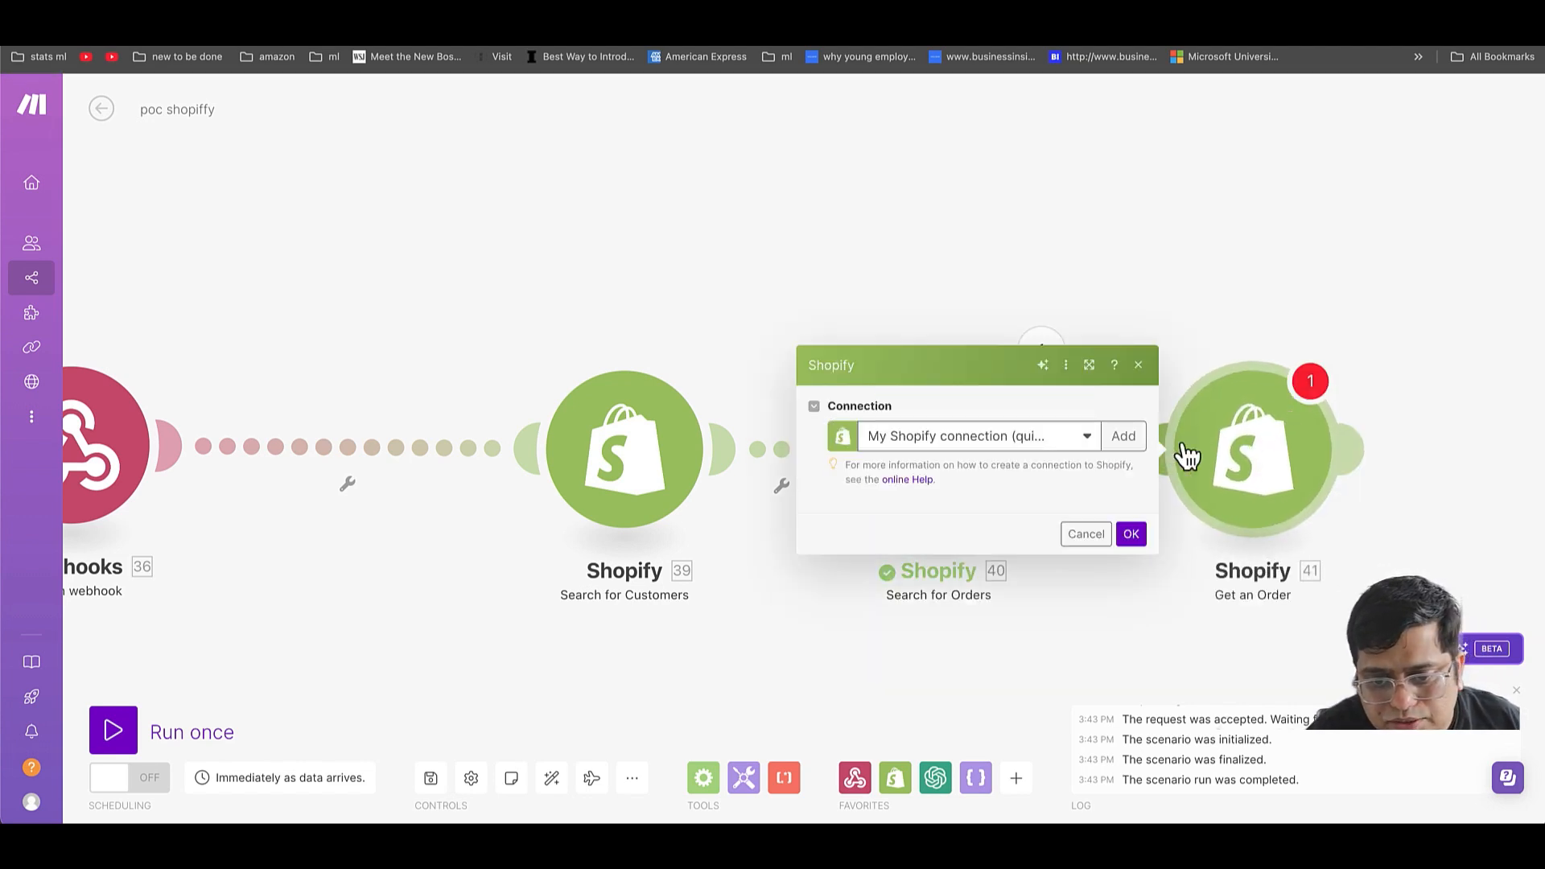
- Map the Get an Order module's Order ID to the Order ID from Search for Orders and confirm the settings
click(925, 517)
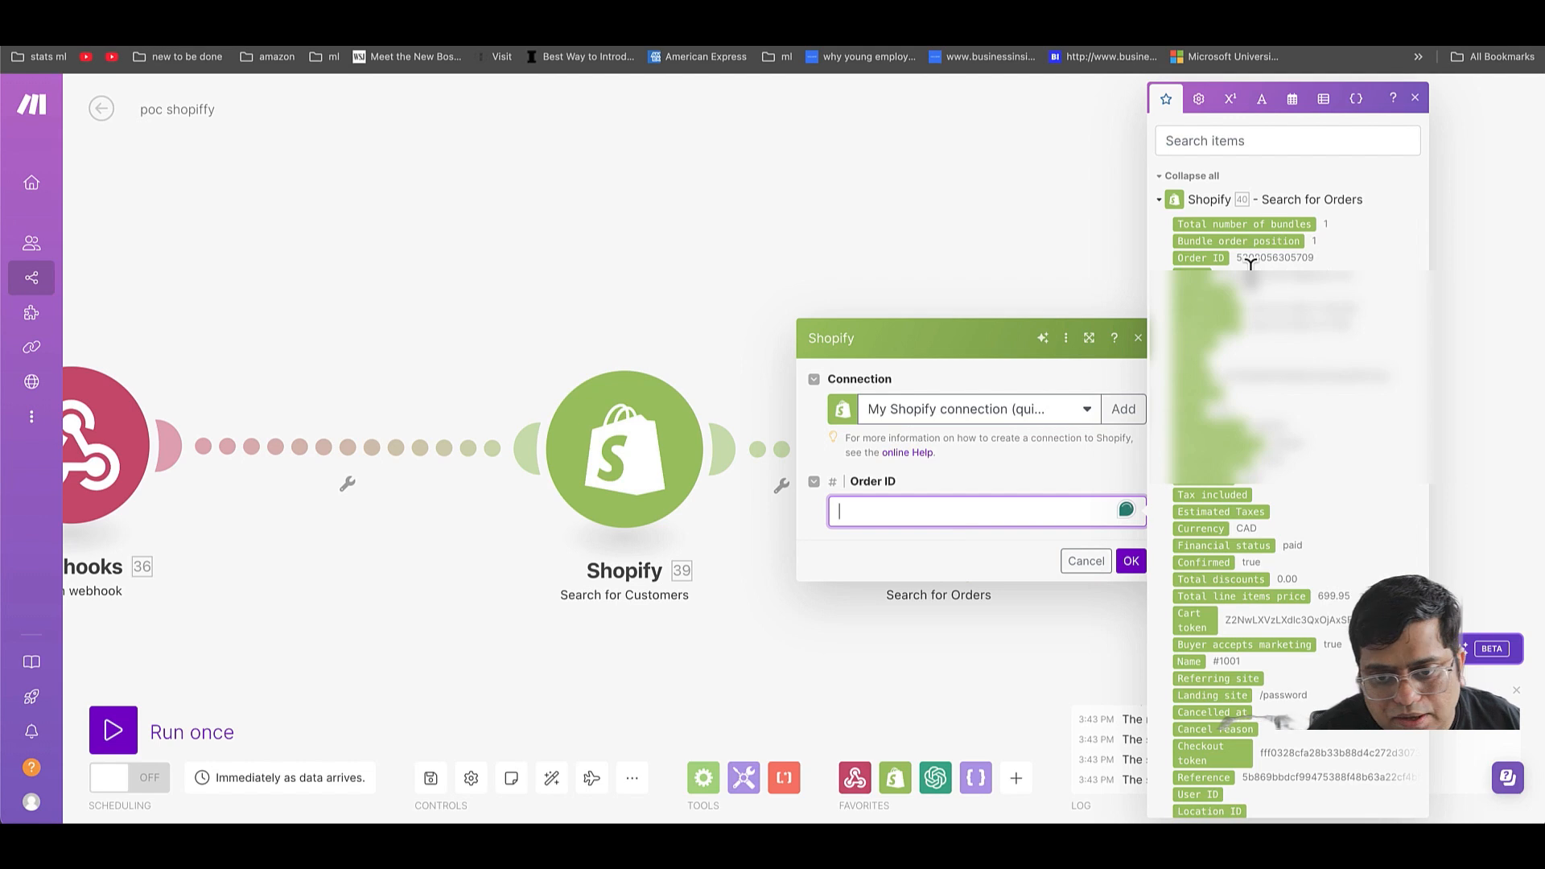
click(1223, 259)
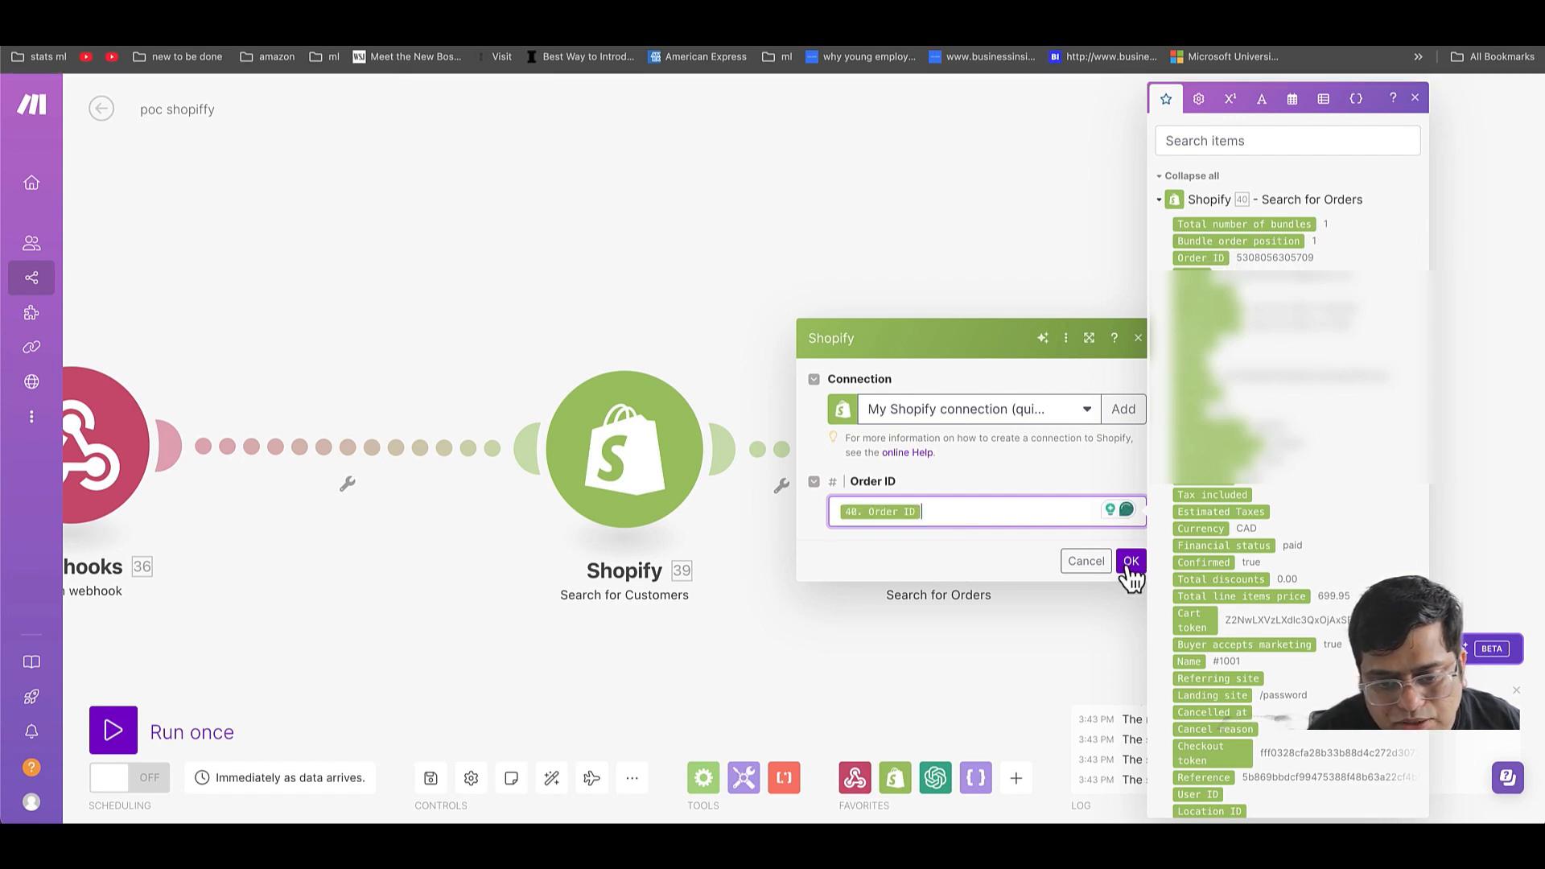
click(1132, 561)
- Run only the Get an Order module with the order ID copied from the Search for Orders output
click(1056, 361)
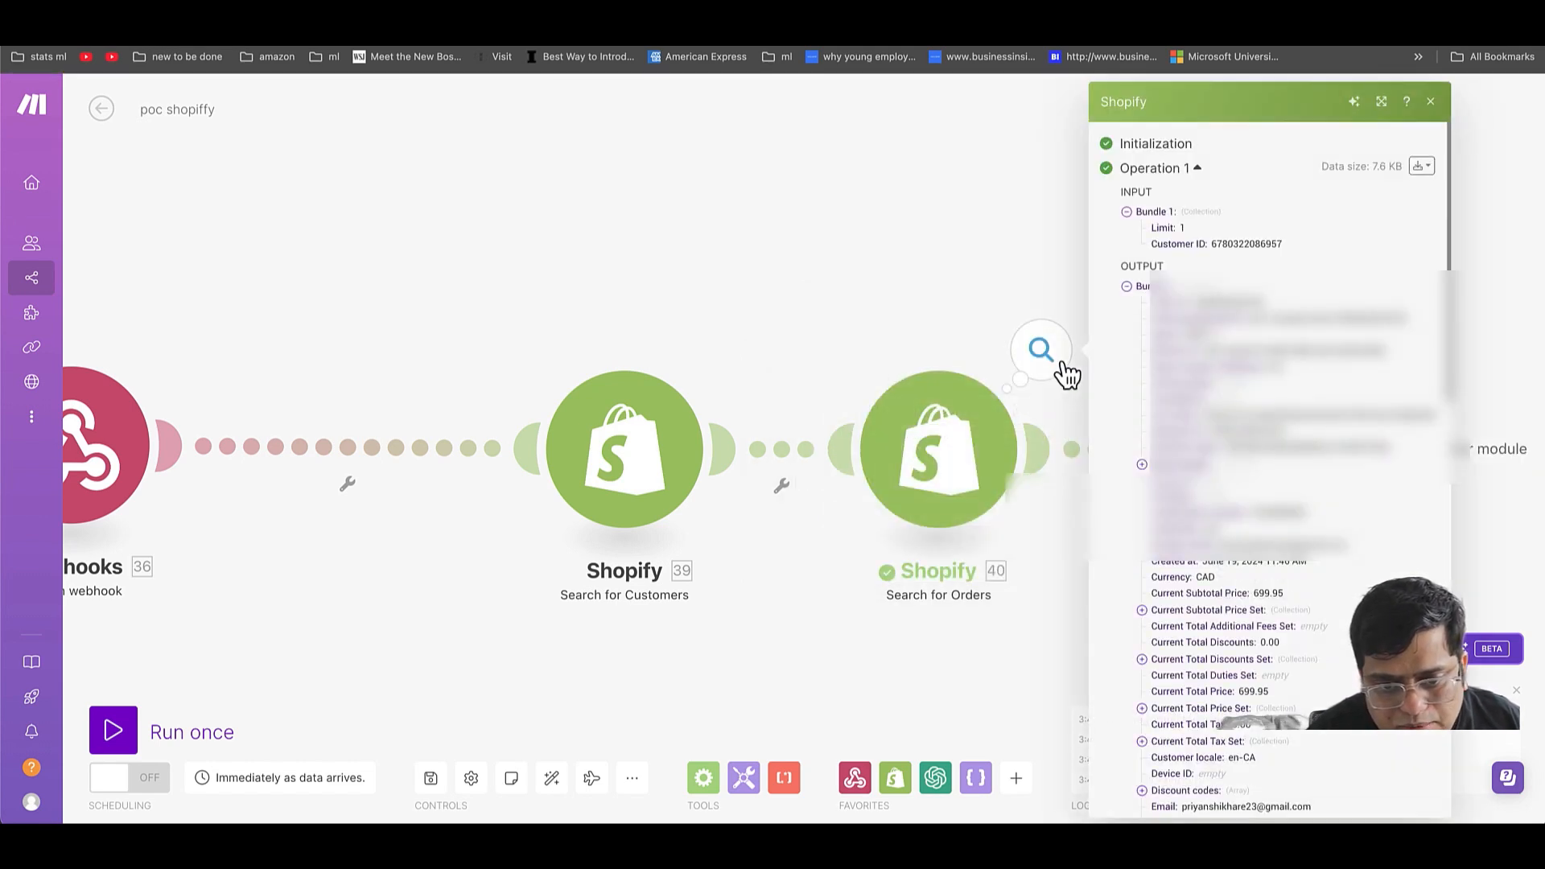
double_click(1208, 302)
key(ctrl+c)
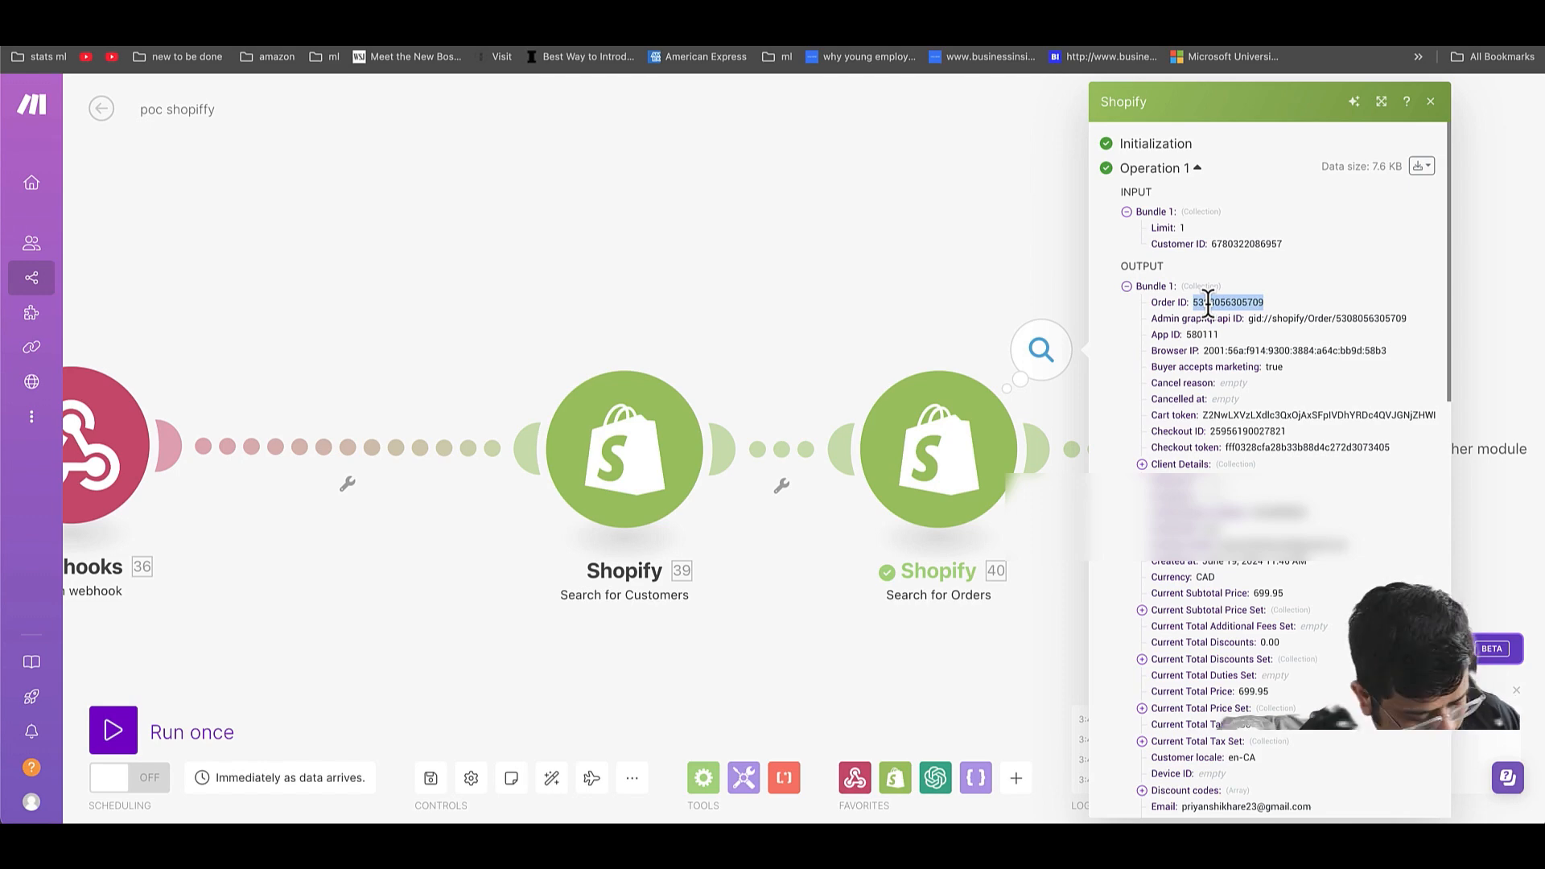
click(1028, 282)
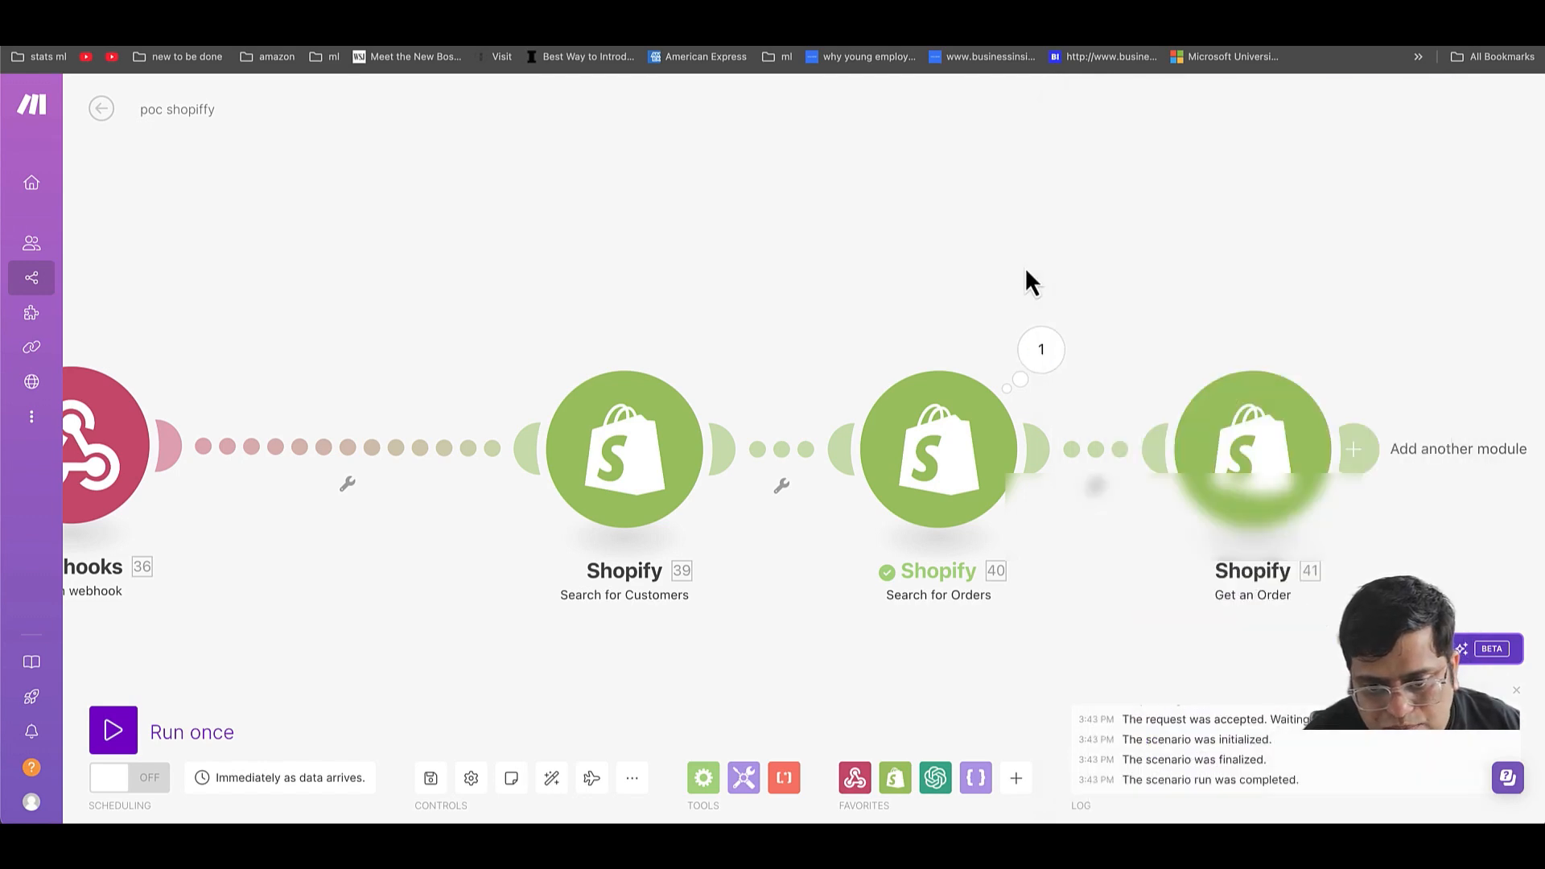
click(1213, 448)
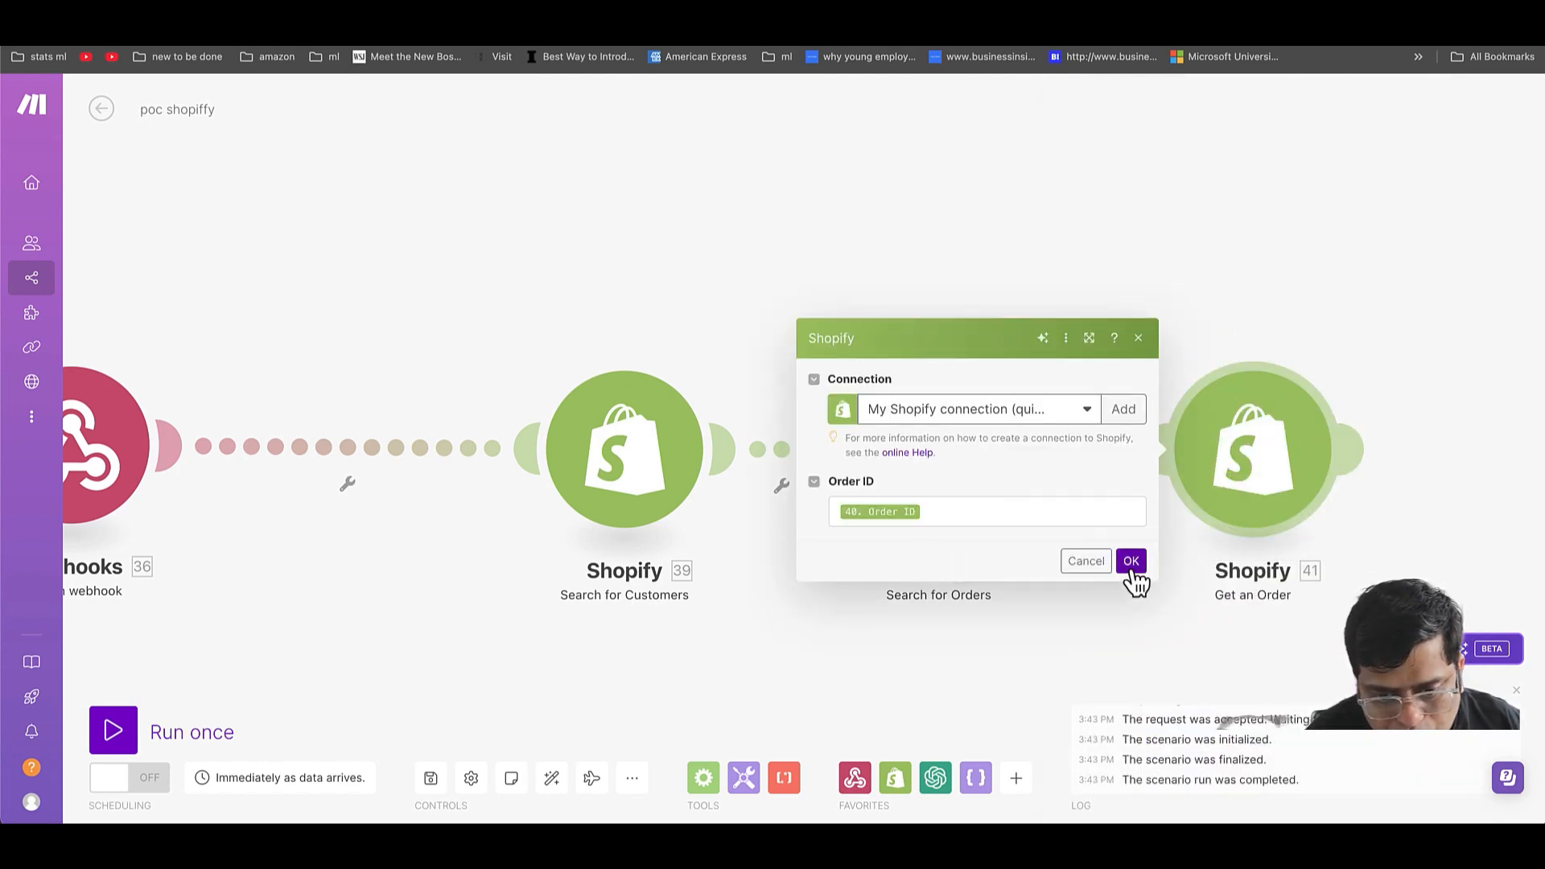
right_click(1278, 453)
click(1305, 480)
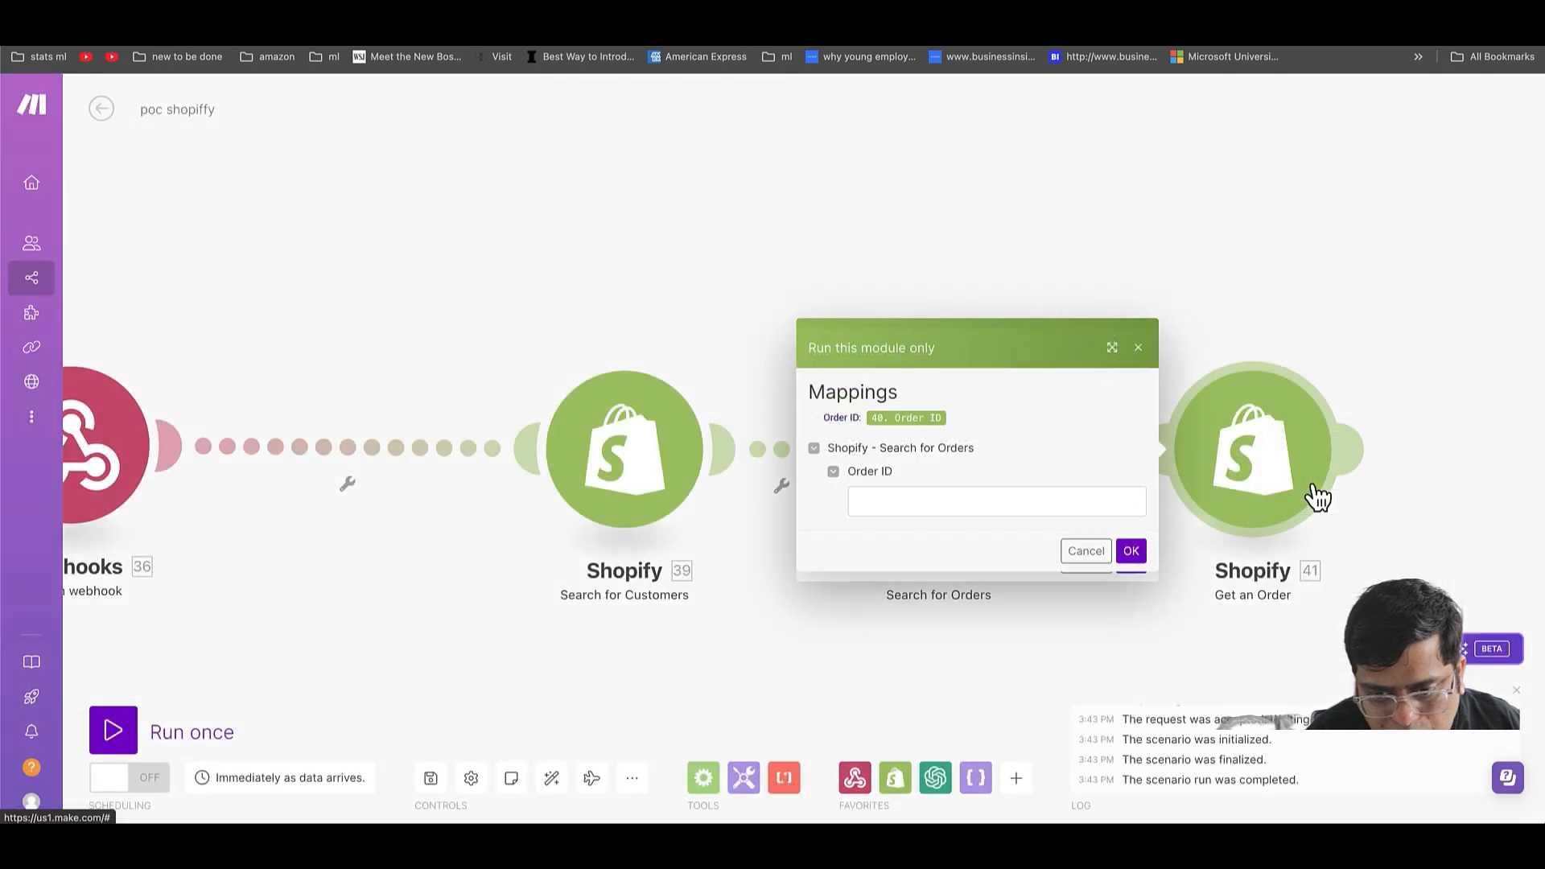
click(1004, 503)
key(ctrl+v)
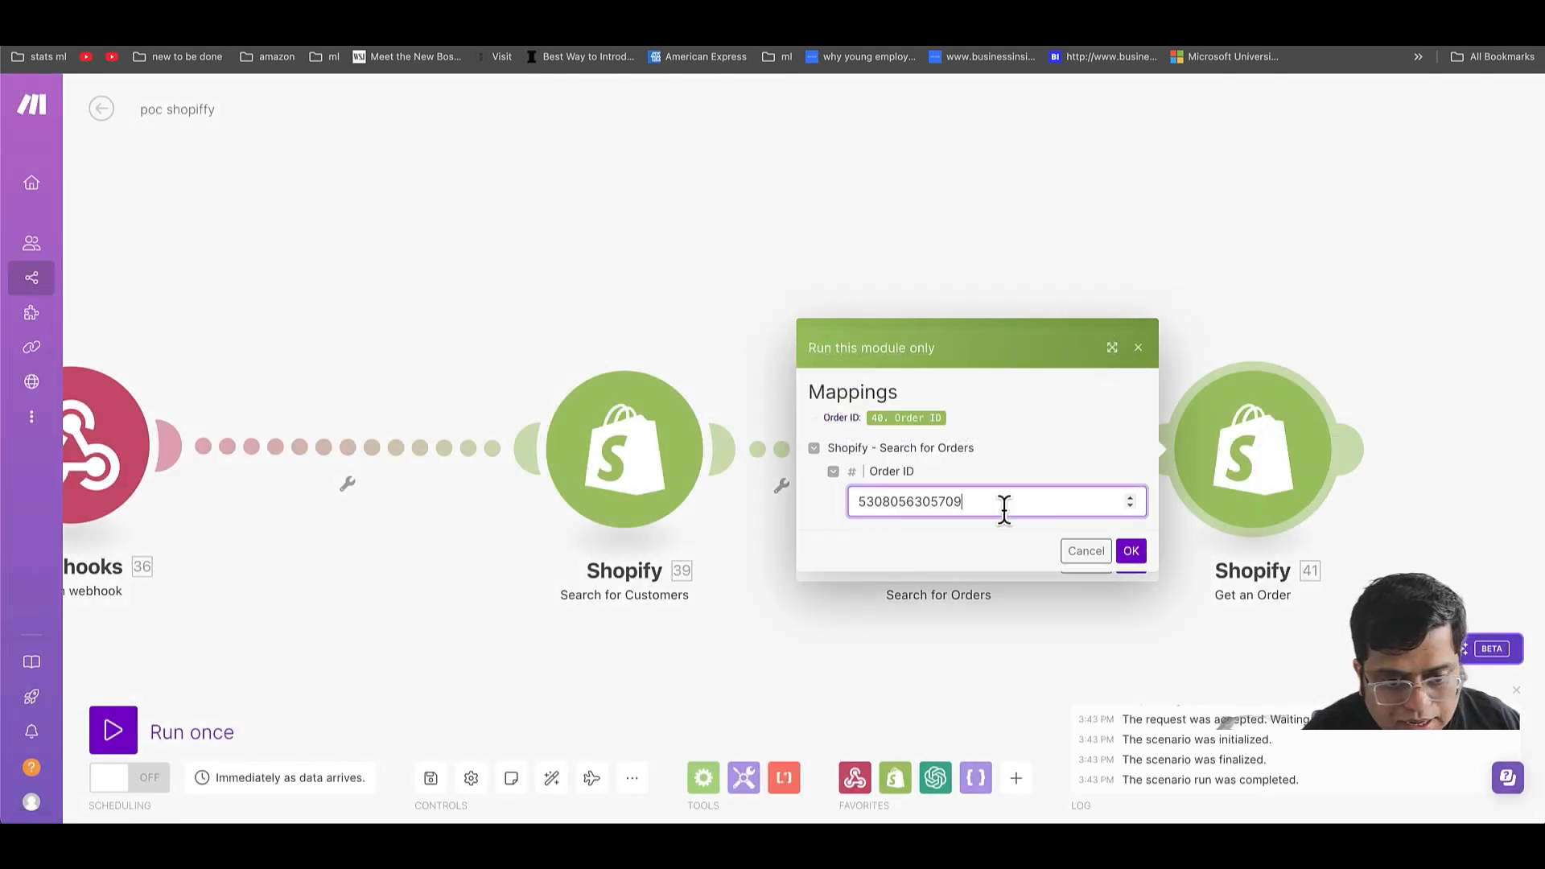
click(1131, 551)
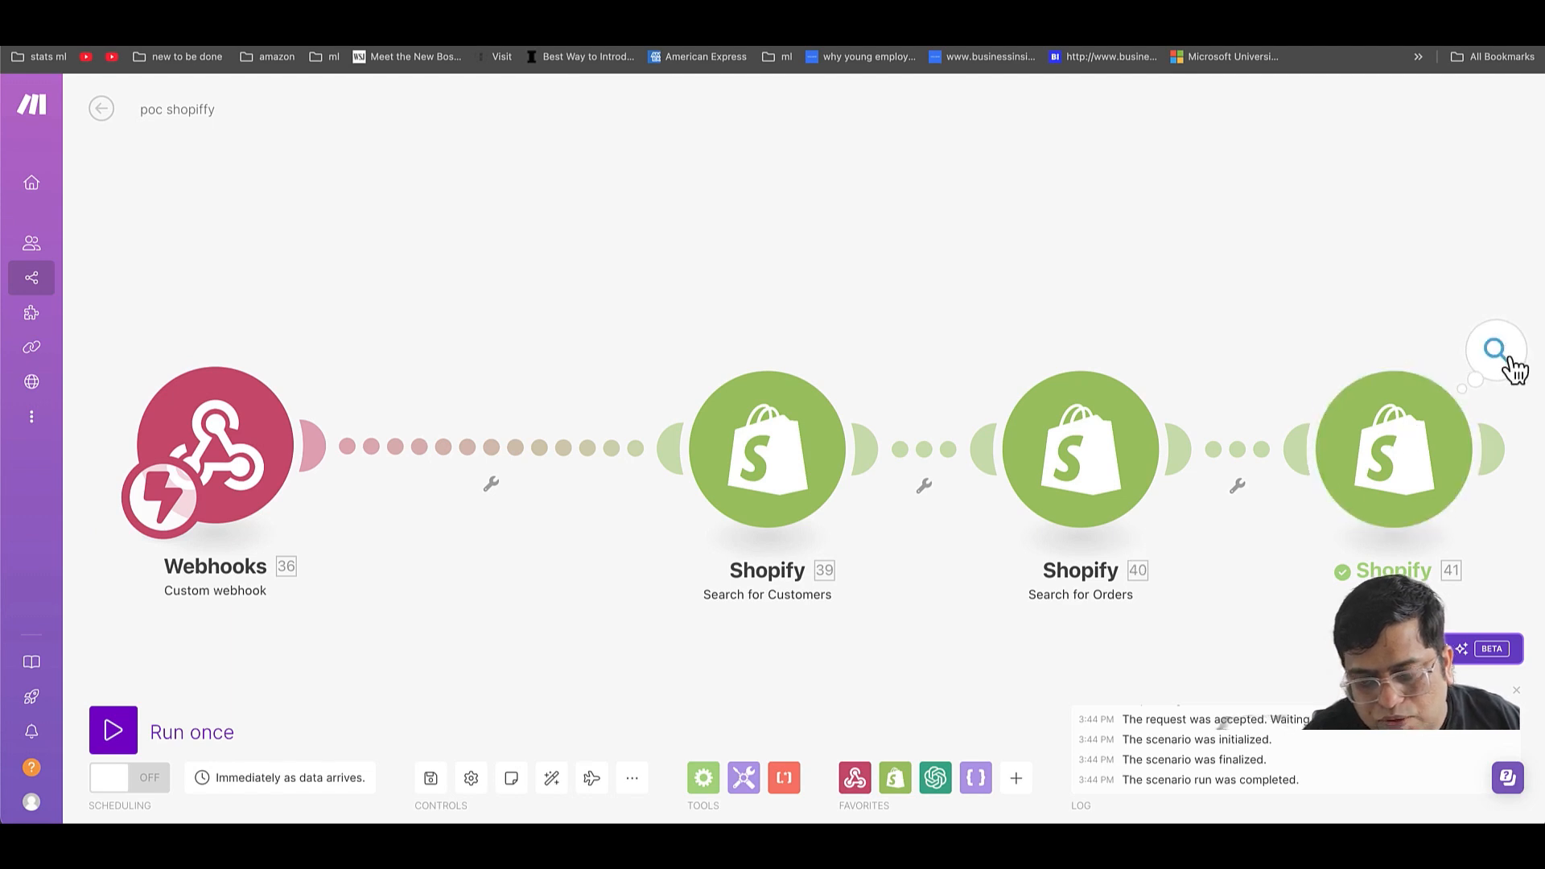
- Examine the Get an Order output, expanding the first fulfillment to check its status, tracking company and tracking number
click(1493, 351)
click(1023, 316)
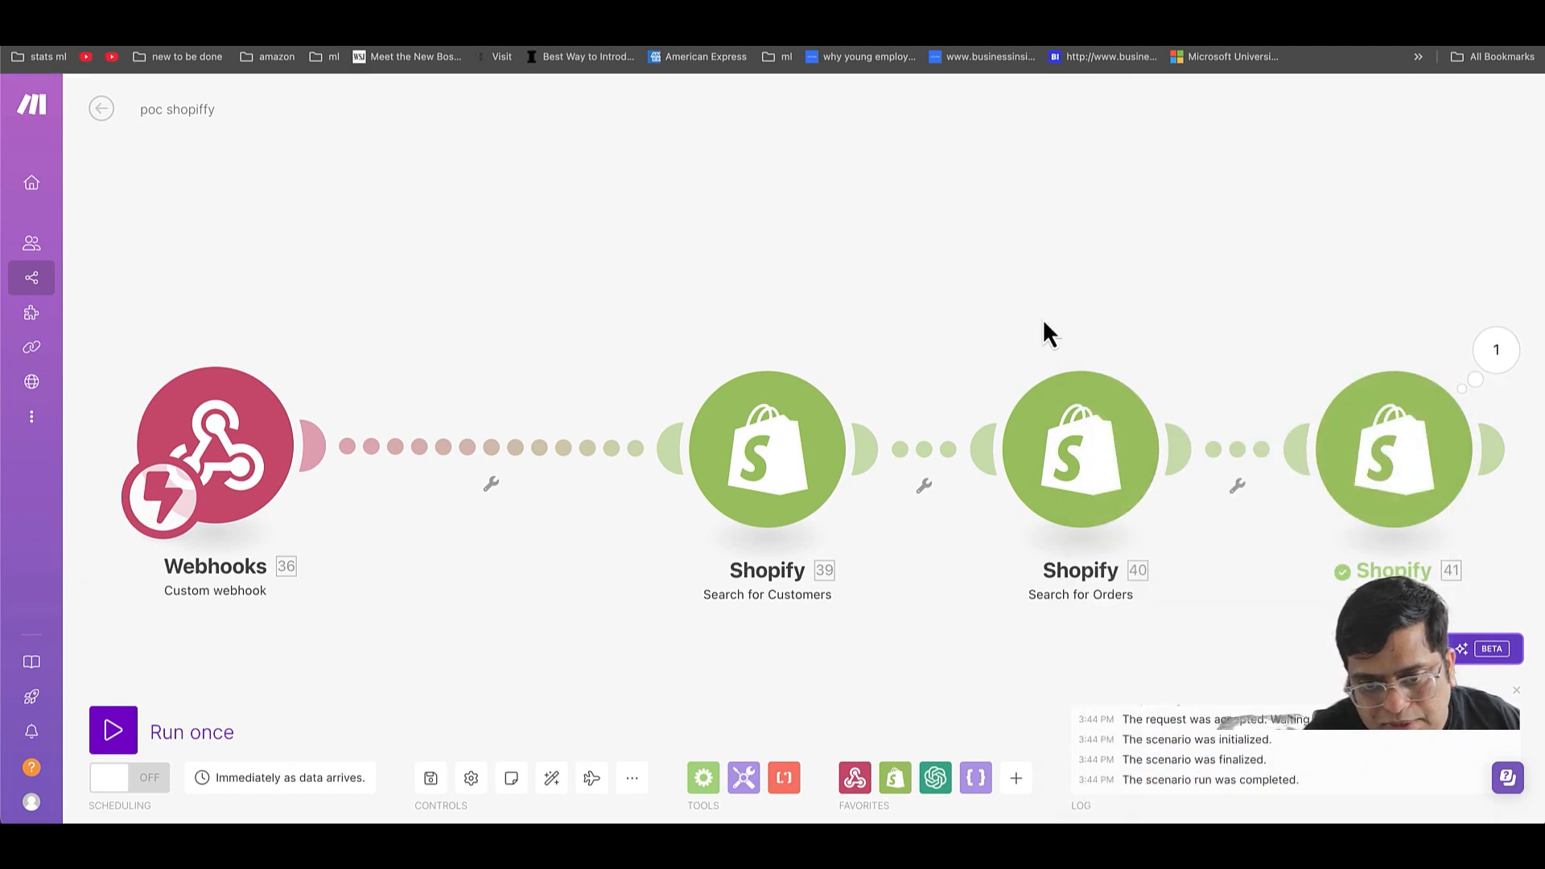
drag(1262, 304, 874, 245)
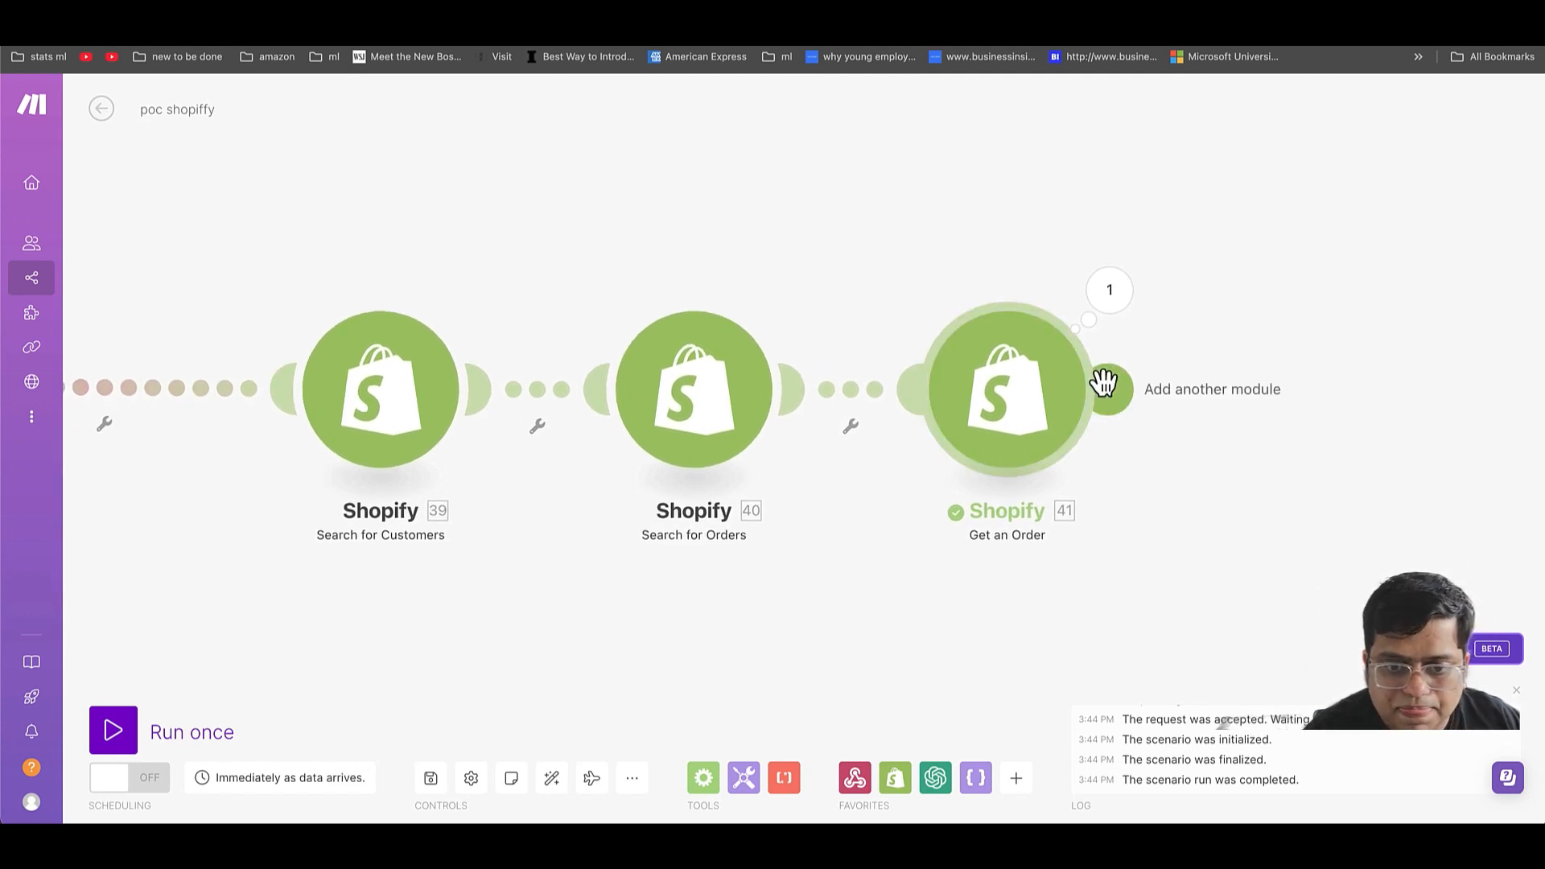
click(1130, 317)
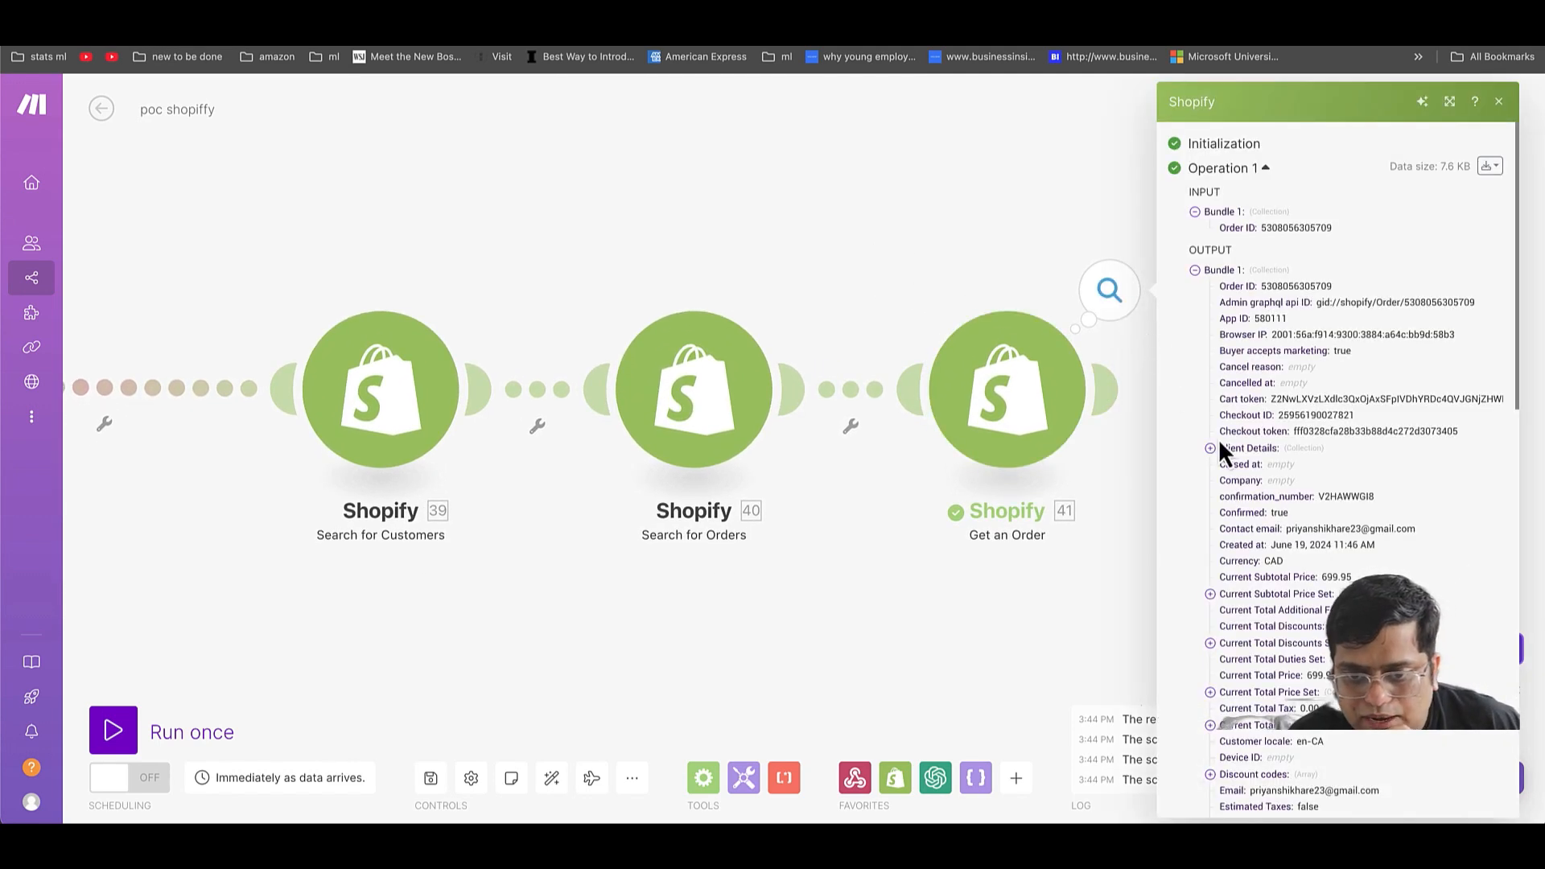
scroll(1235, 457, down, 7)
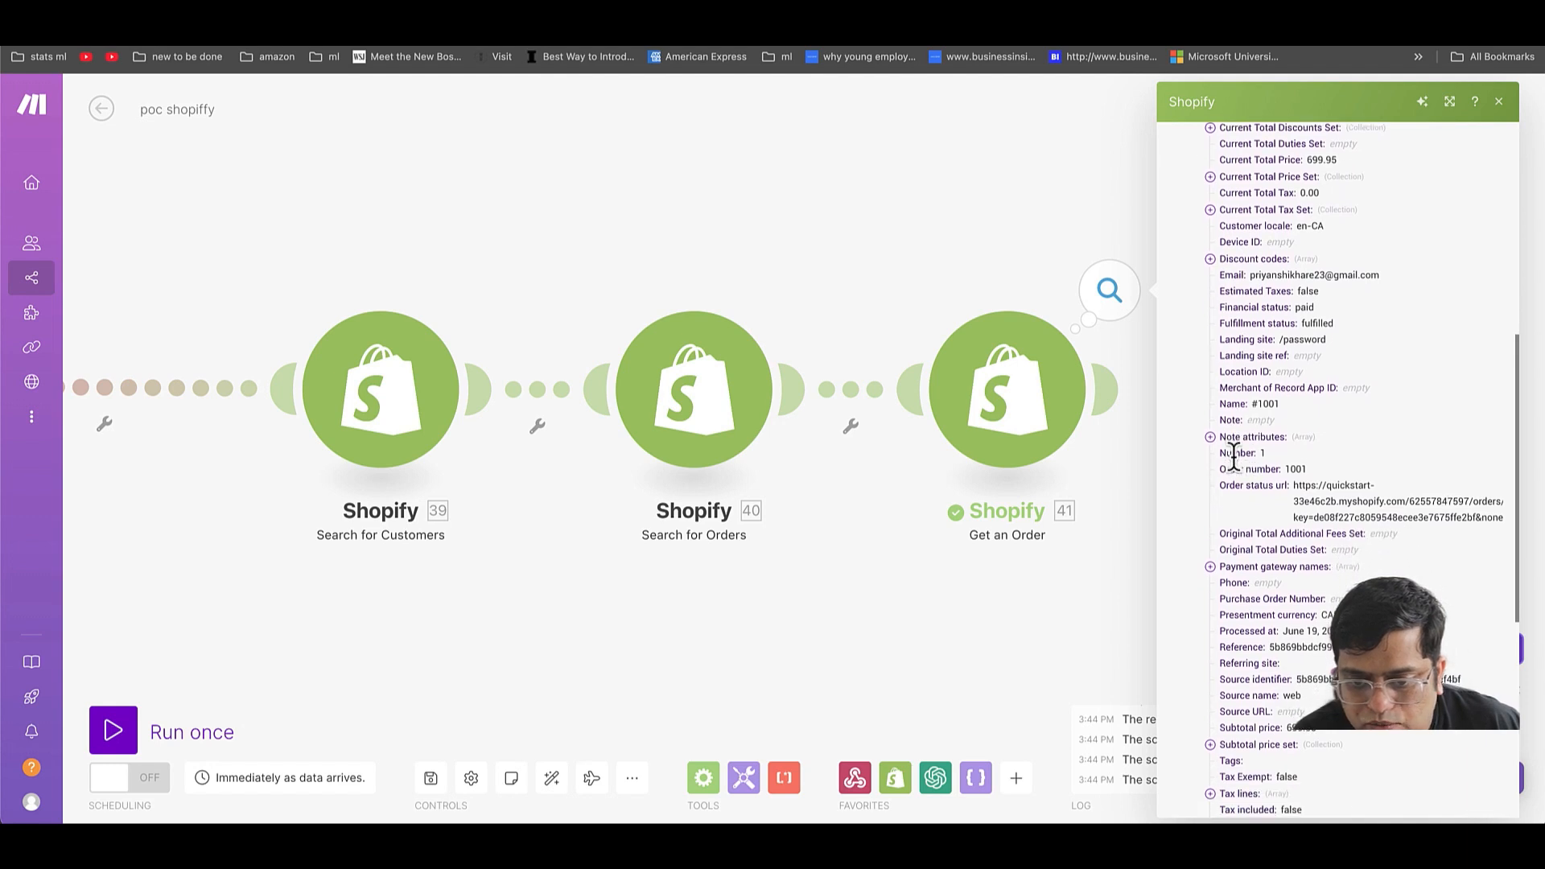
scroll(1235, 457, down, 2)
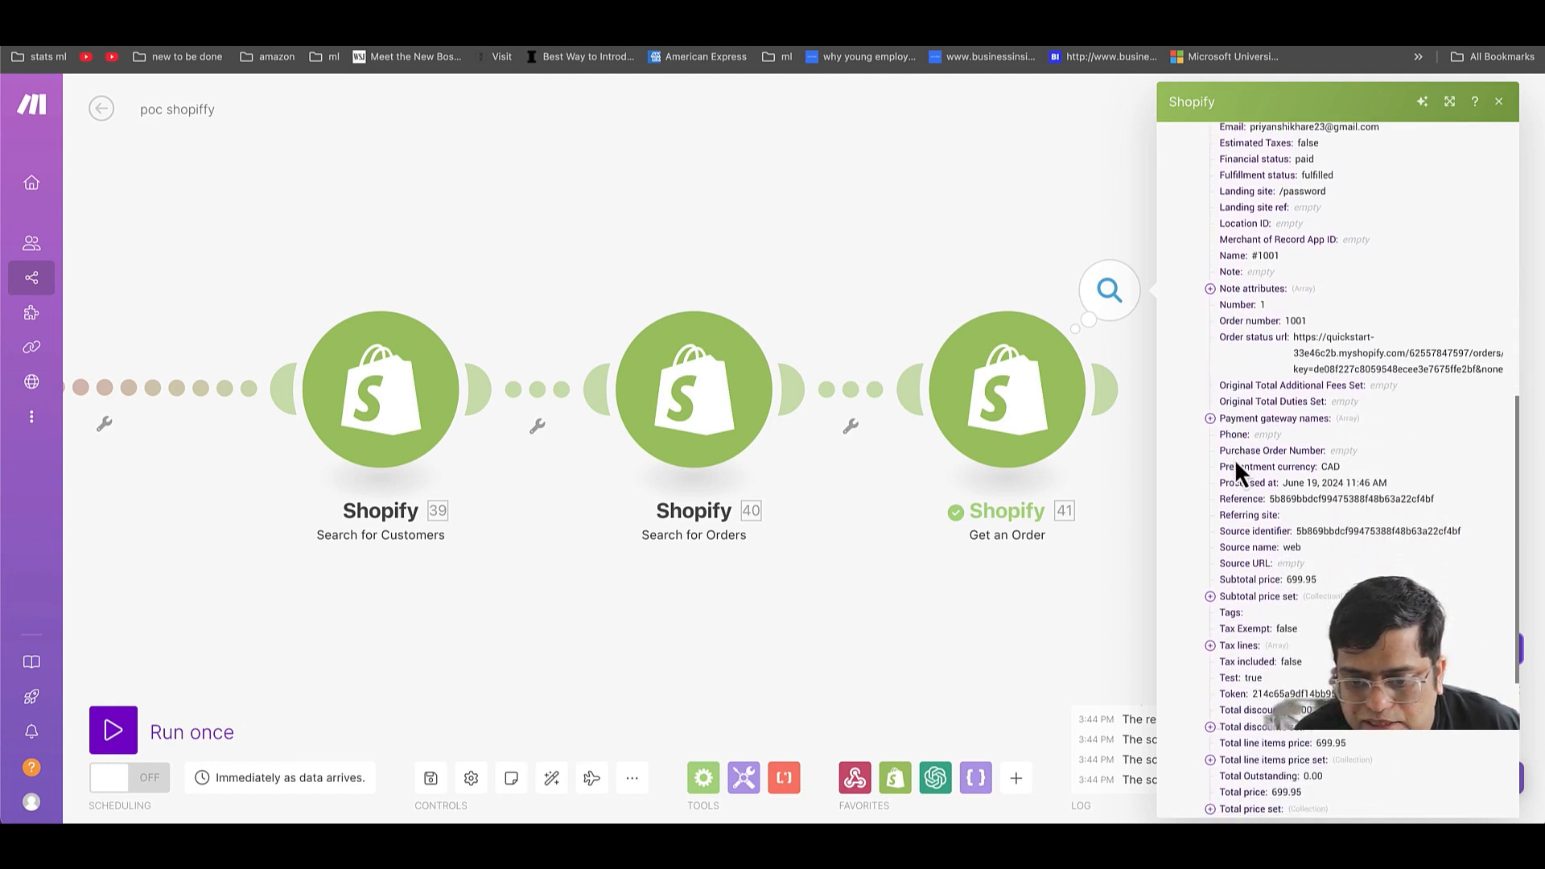
scroll(1235, 465, down, 4)
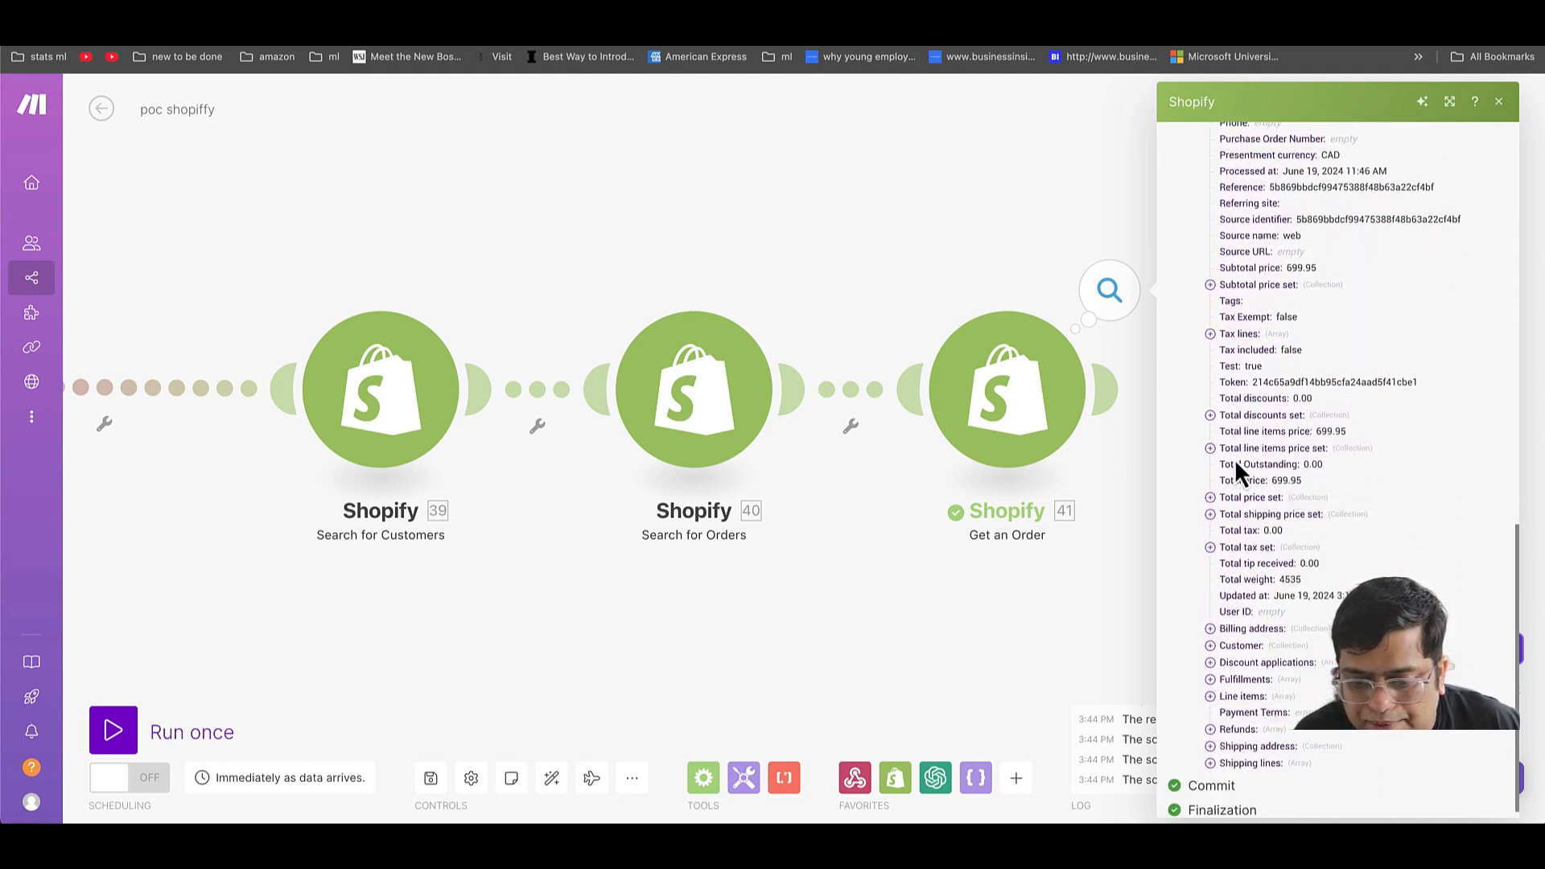
click(1209, 666)
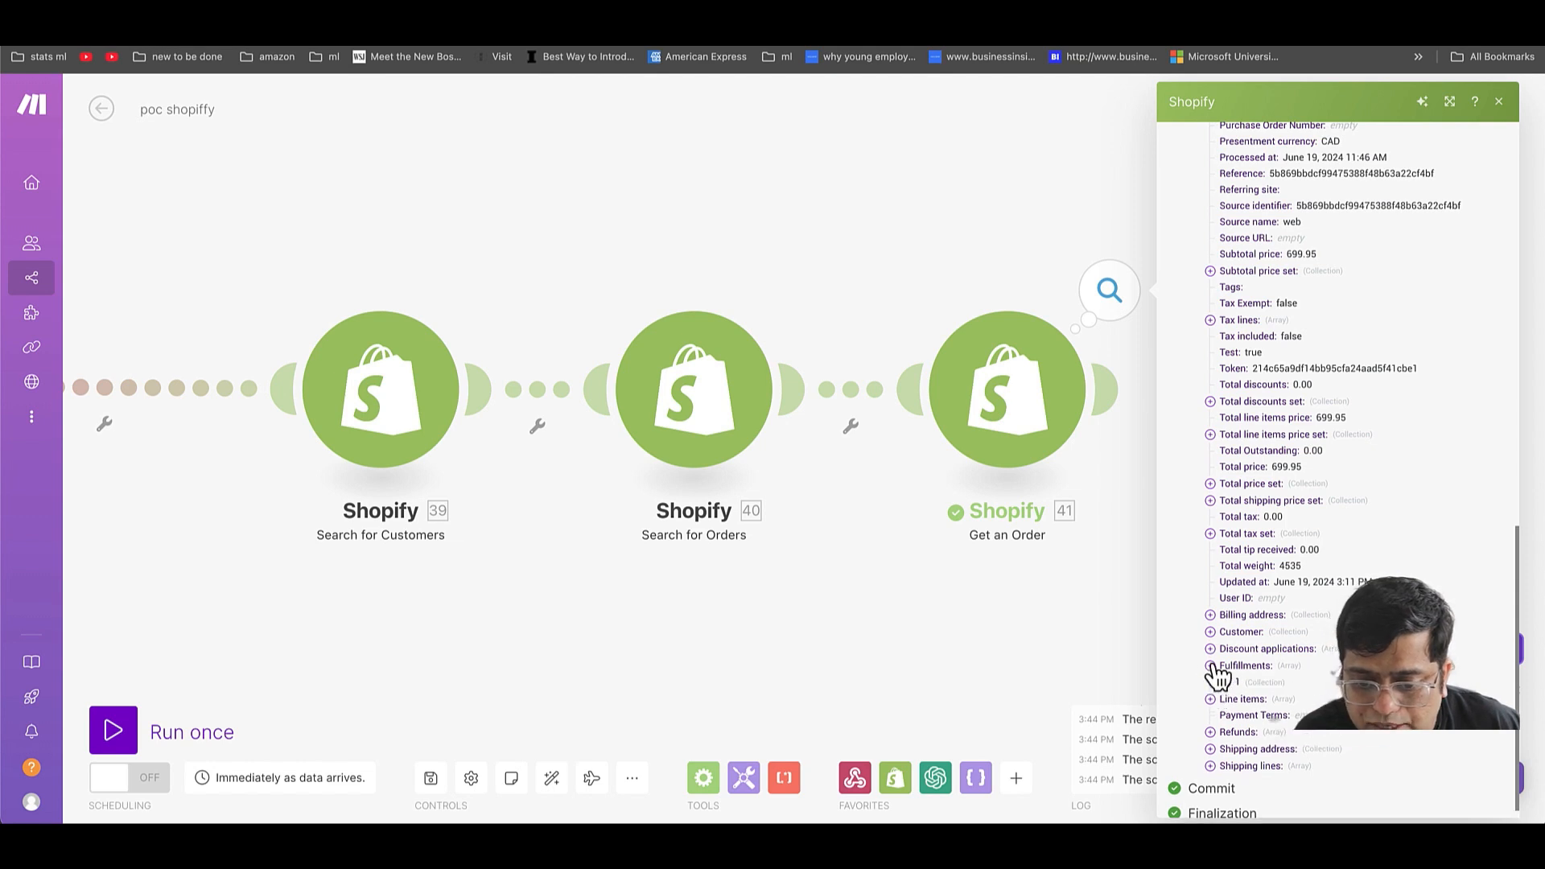
click(1225, 682)
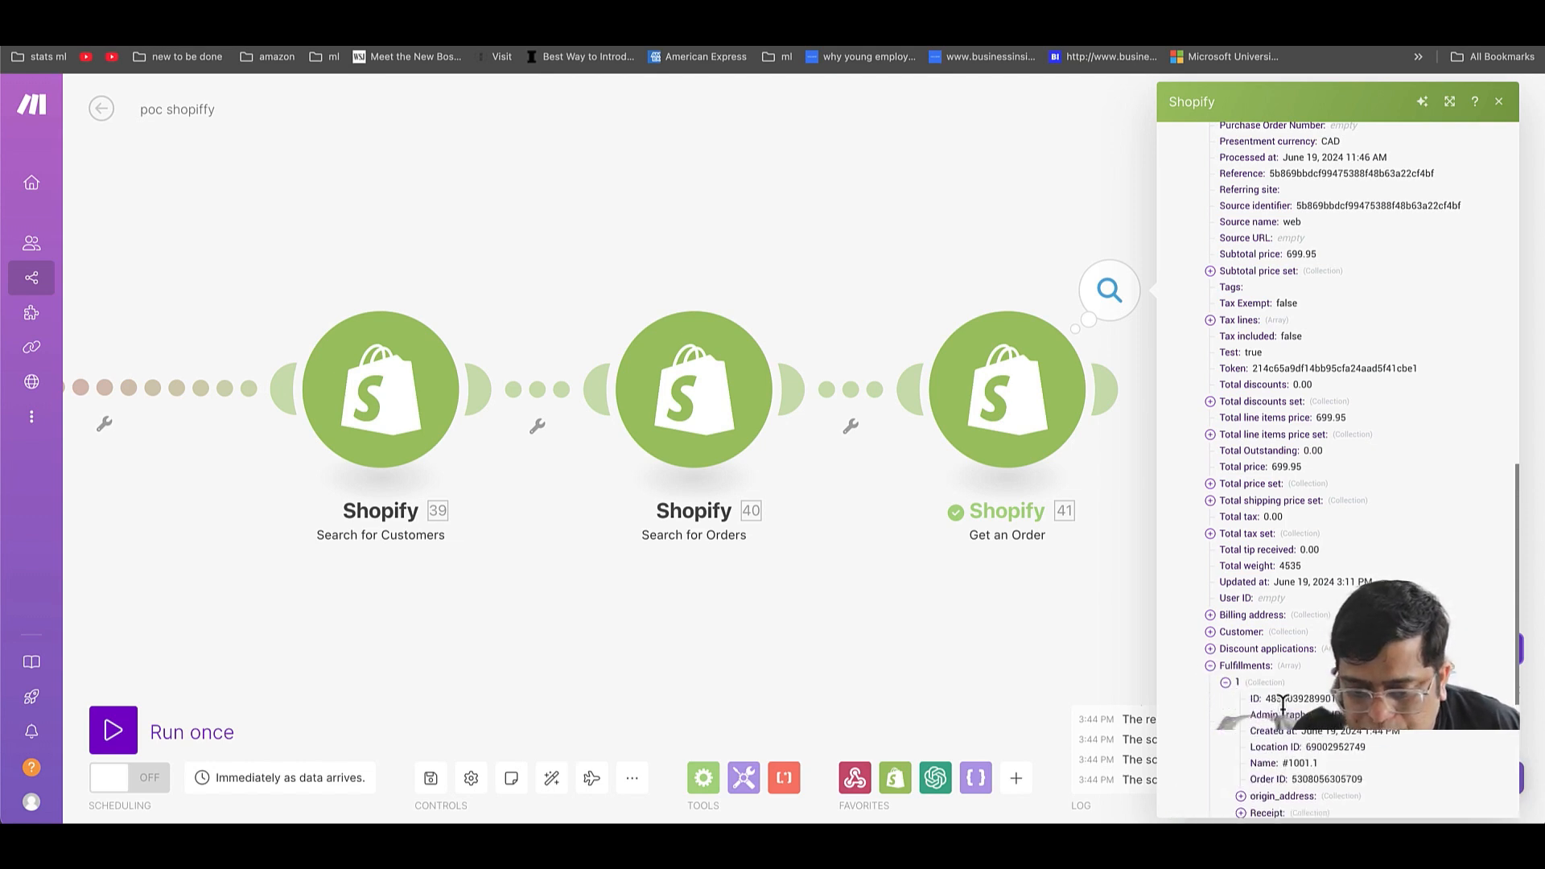
scroll(1263, 712, down, 2)
scroll(1292, 731, down, 1)
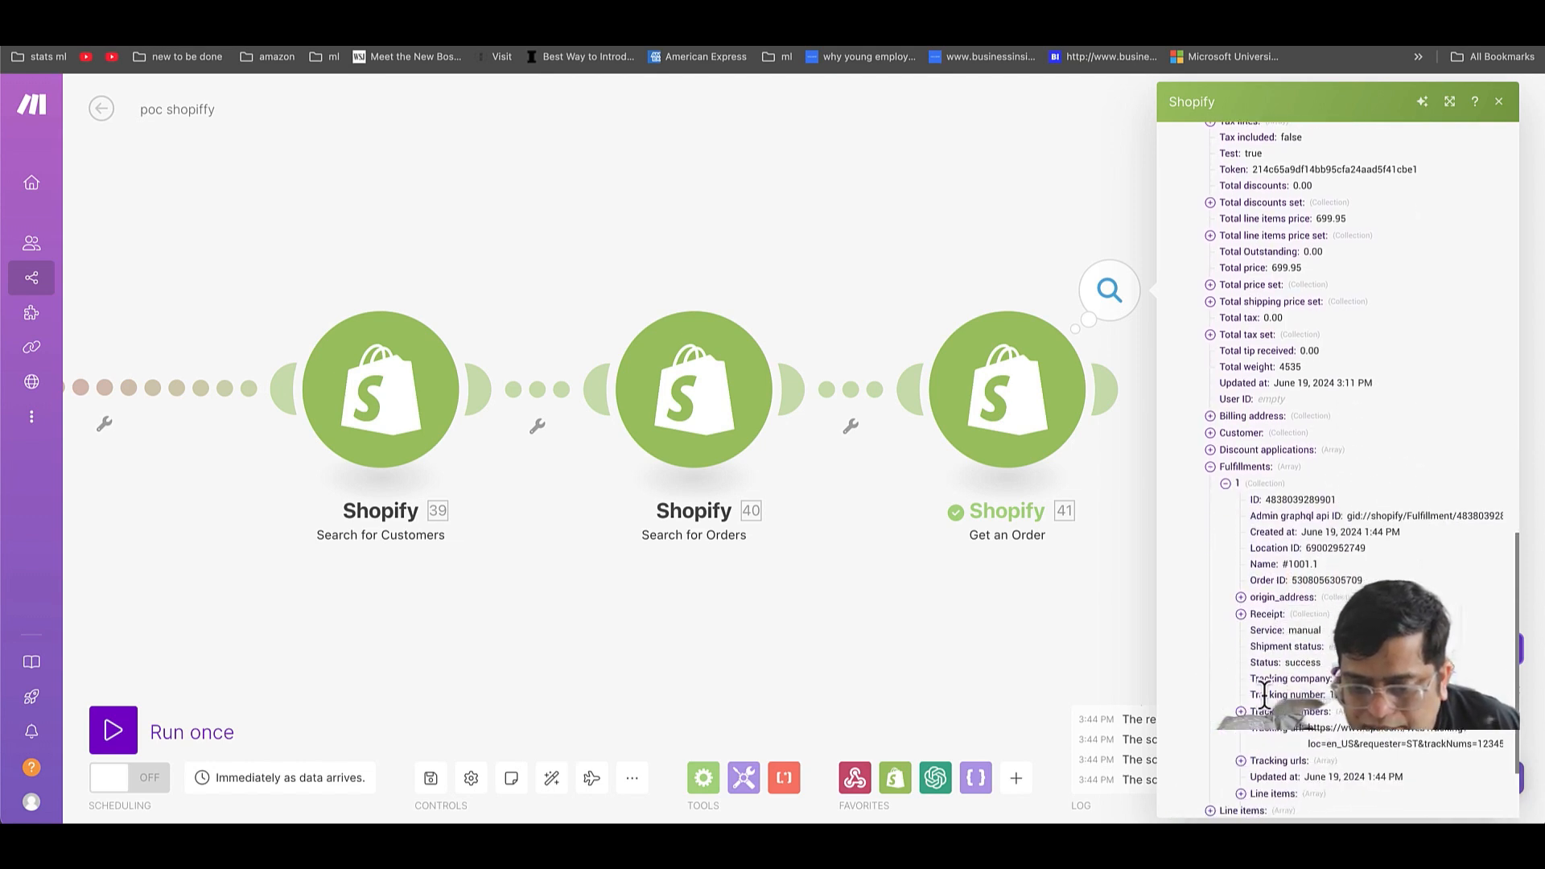
drag(1258, 676, 1332, 678)
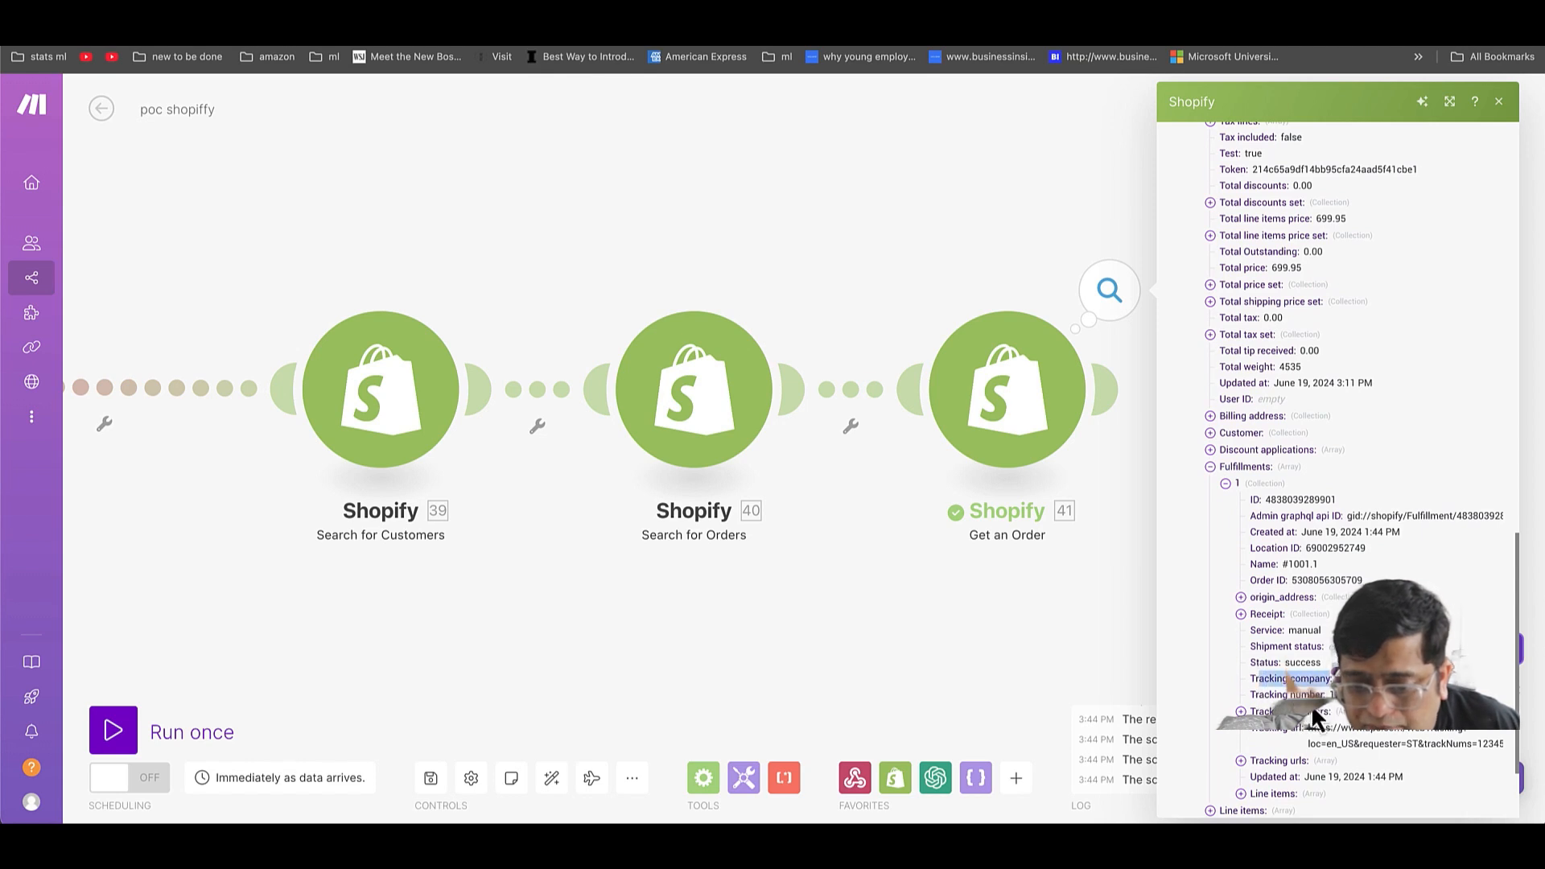
click(1300, 686)
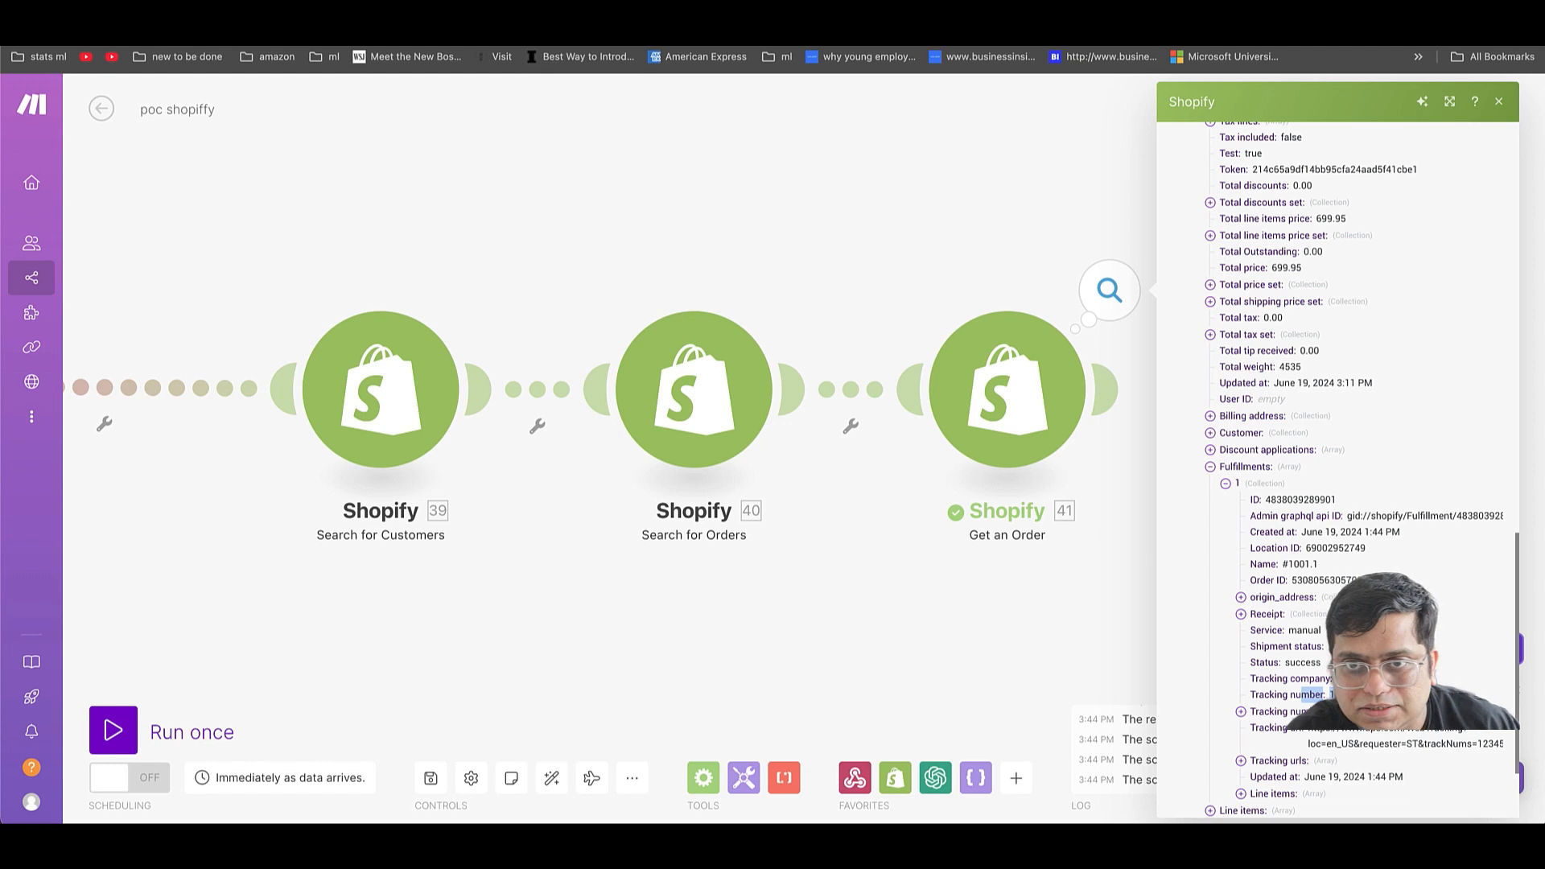
click(1076, 661)
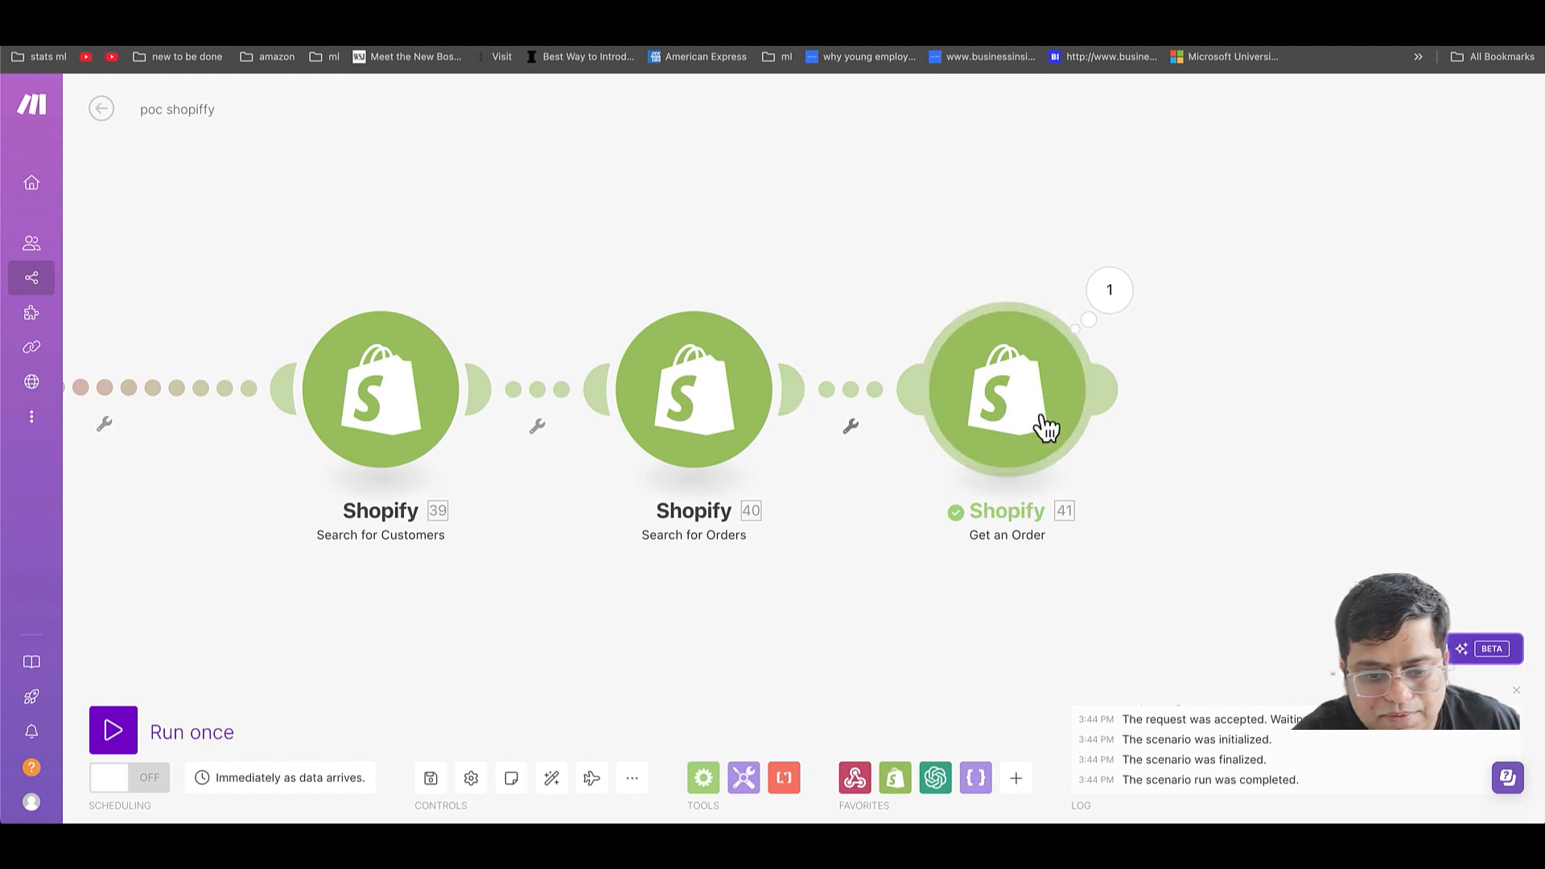
- Add an OpenAI Create a Completion module after Get an Order and select the gpt-4o (system) model
mouse_move(1112, 386)
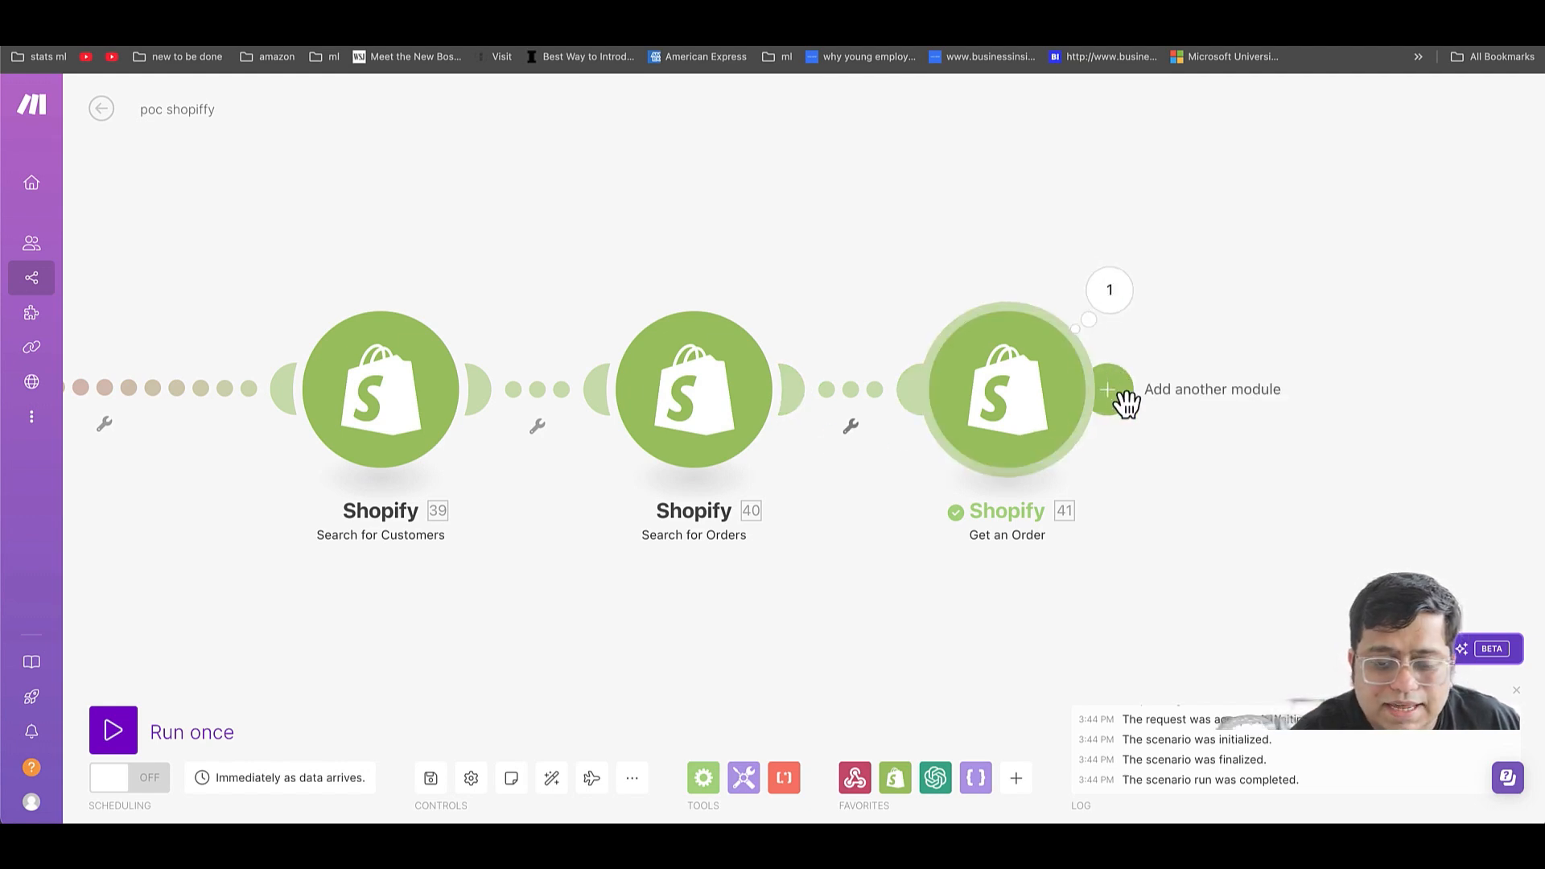
click(1109, 390)
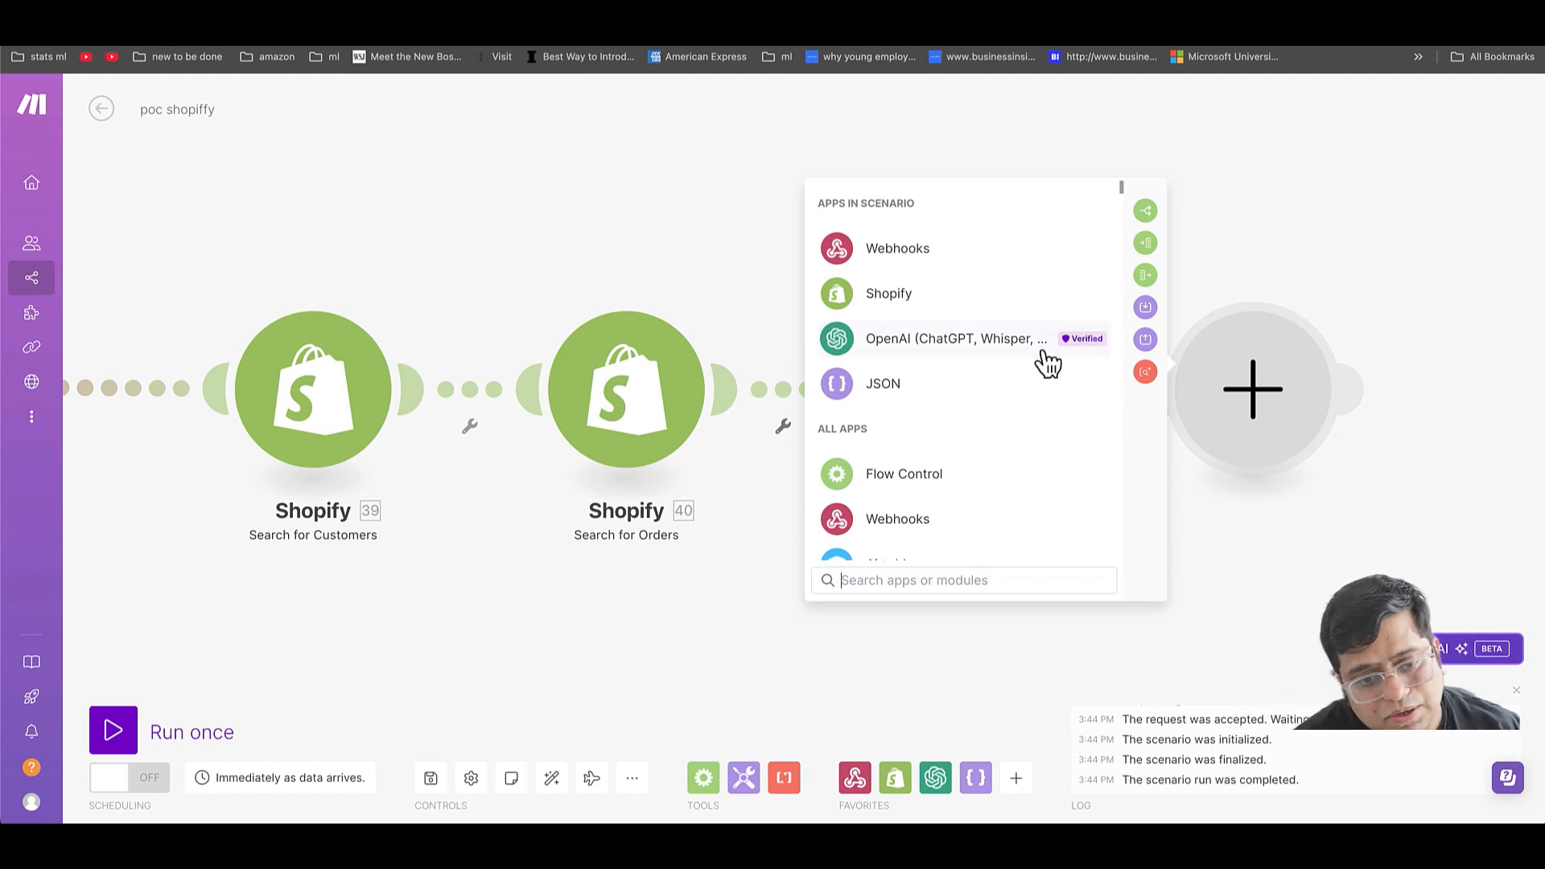
click(1018, 354)
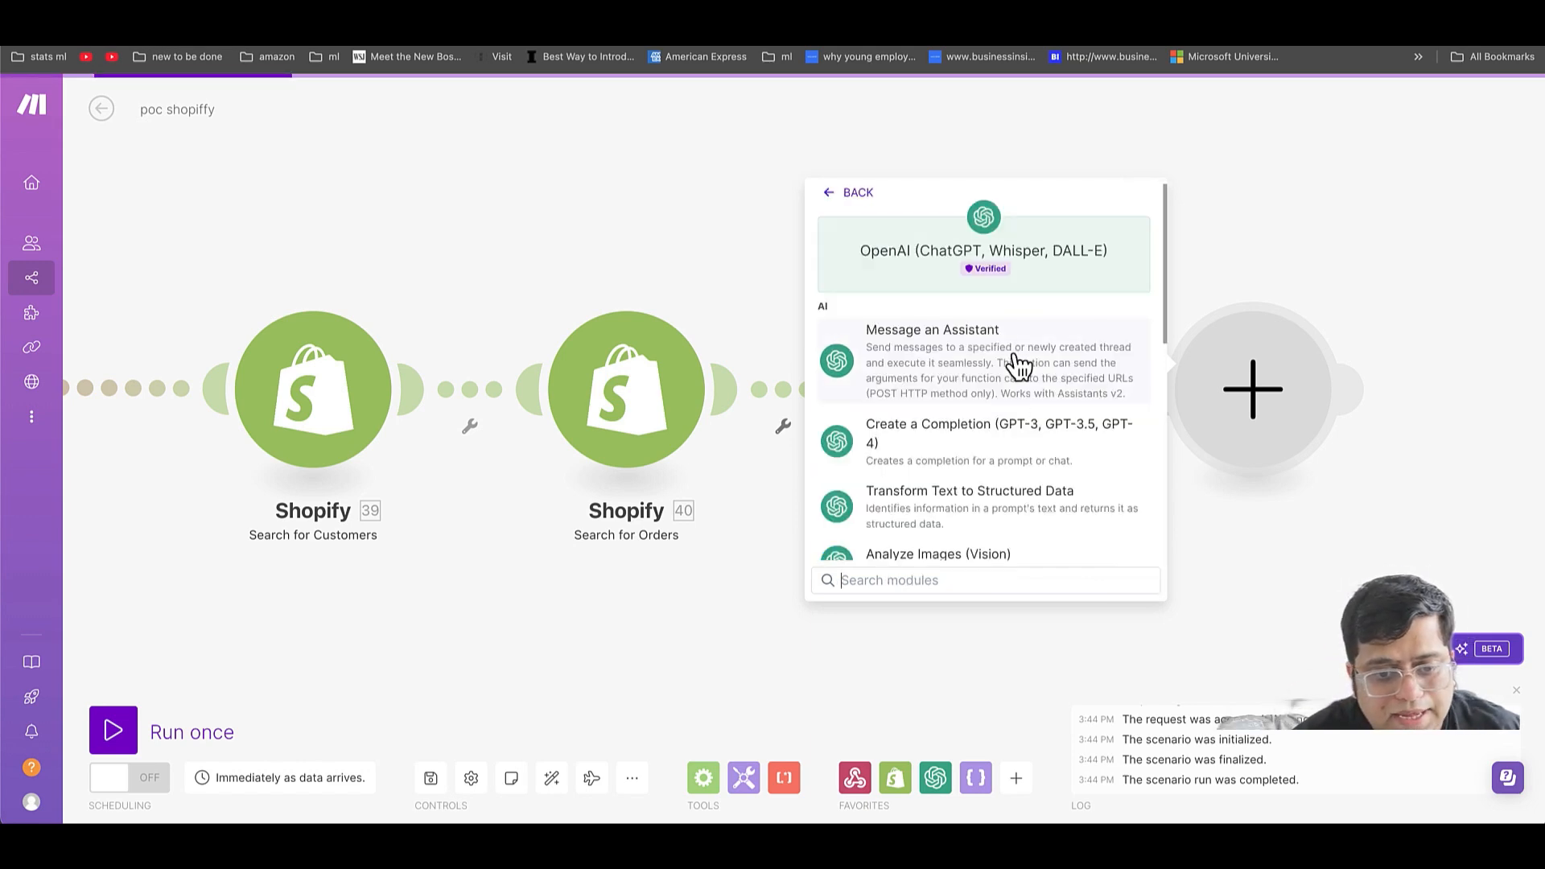
click(1010, 448)
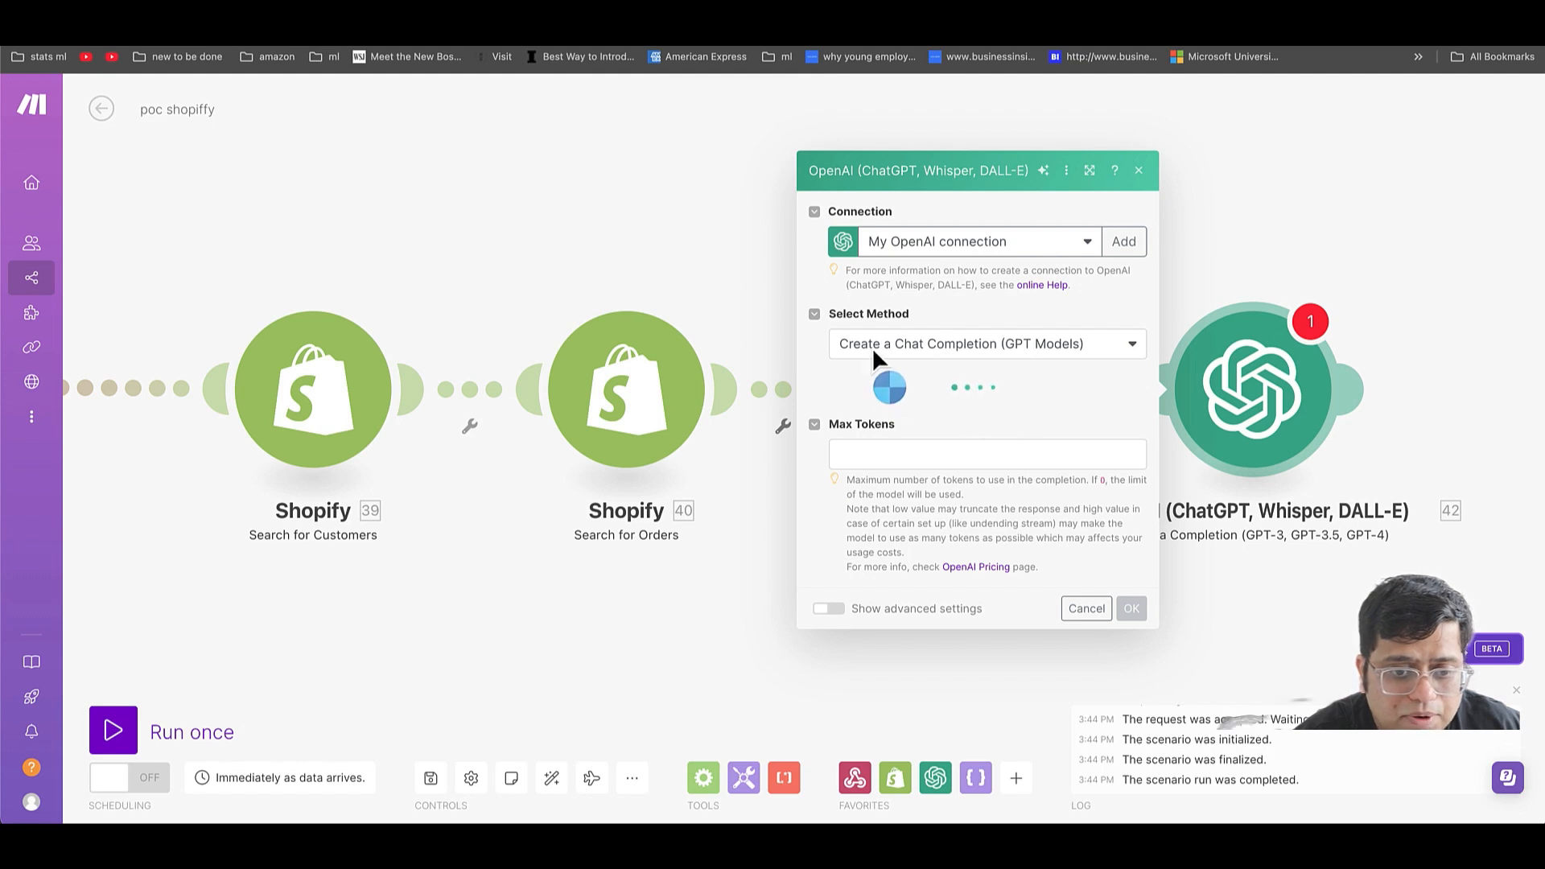
click(889, 366)
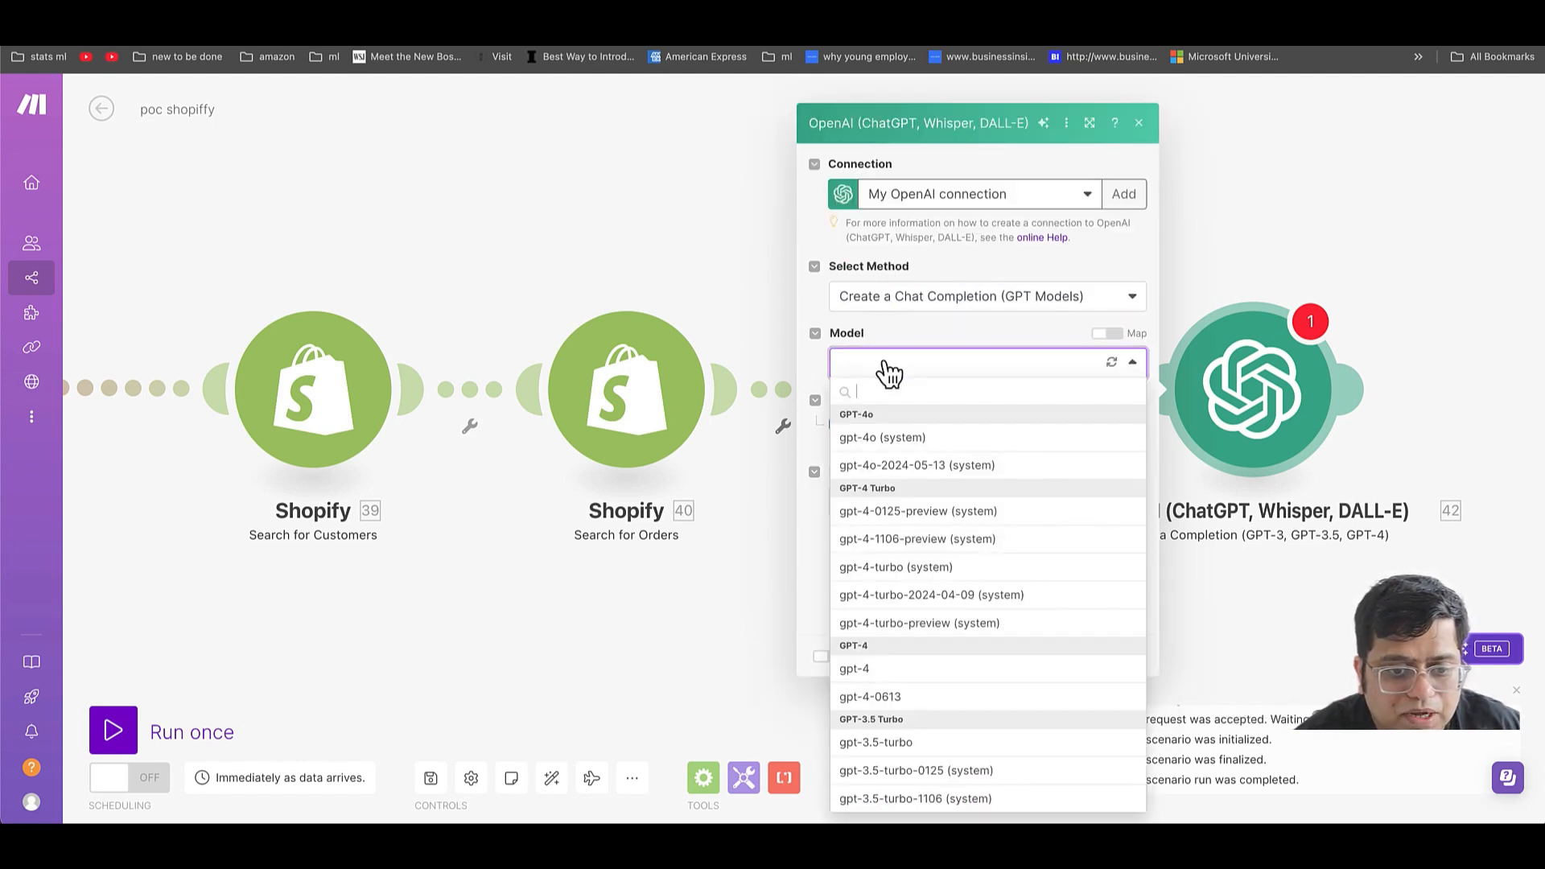
click(885, 438)
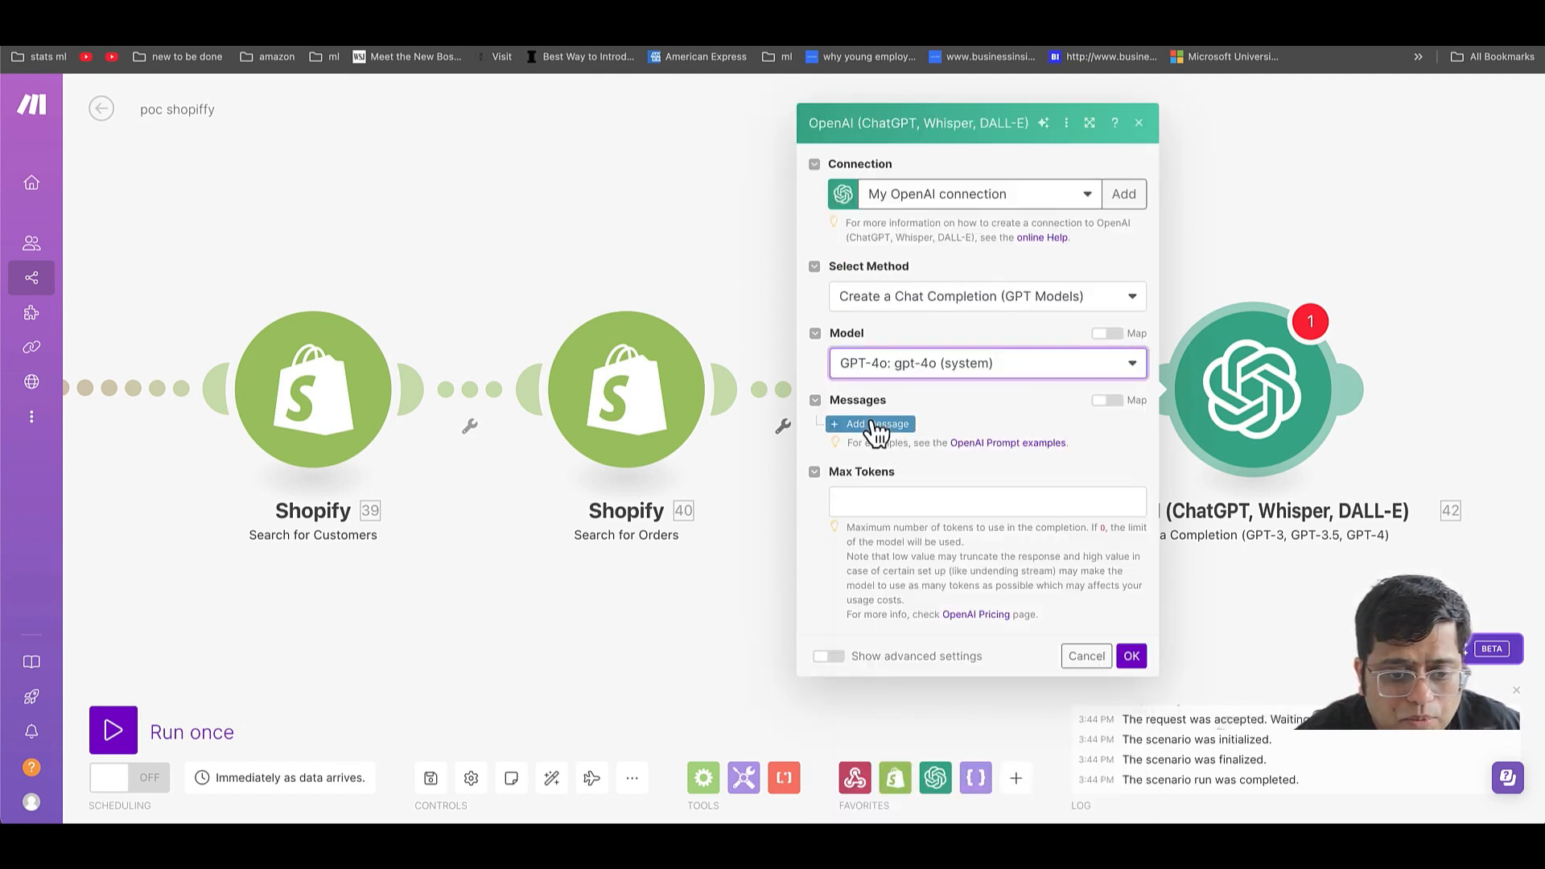
- Add a first message entry to the OpenAI completion and set Max Tokens to 500
click(871, 425)
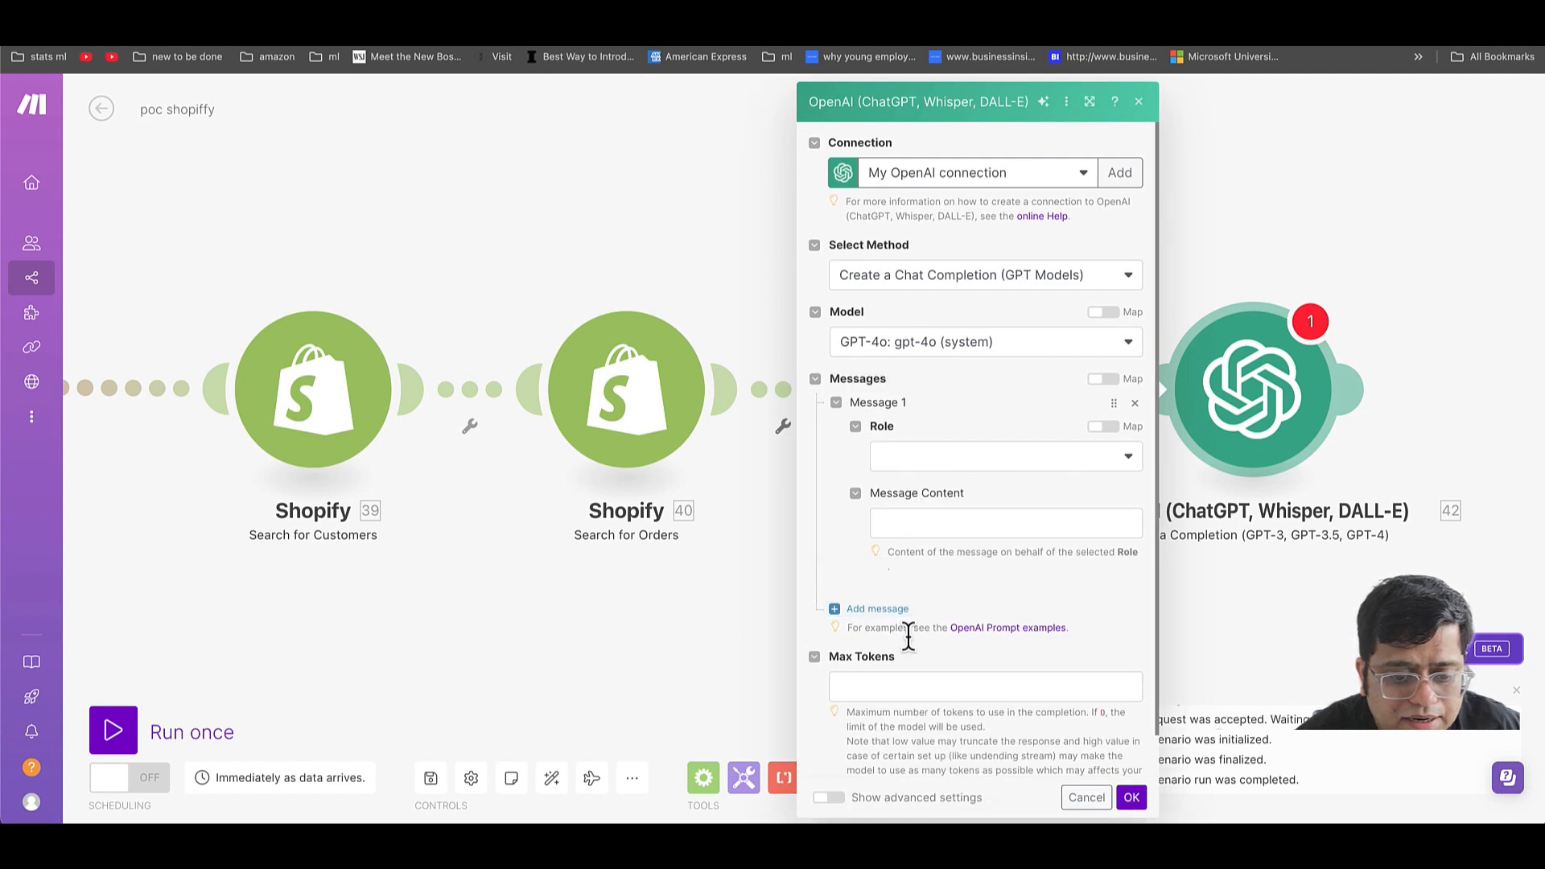
click(896, 690)
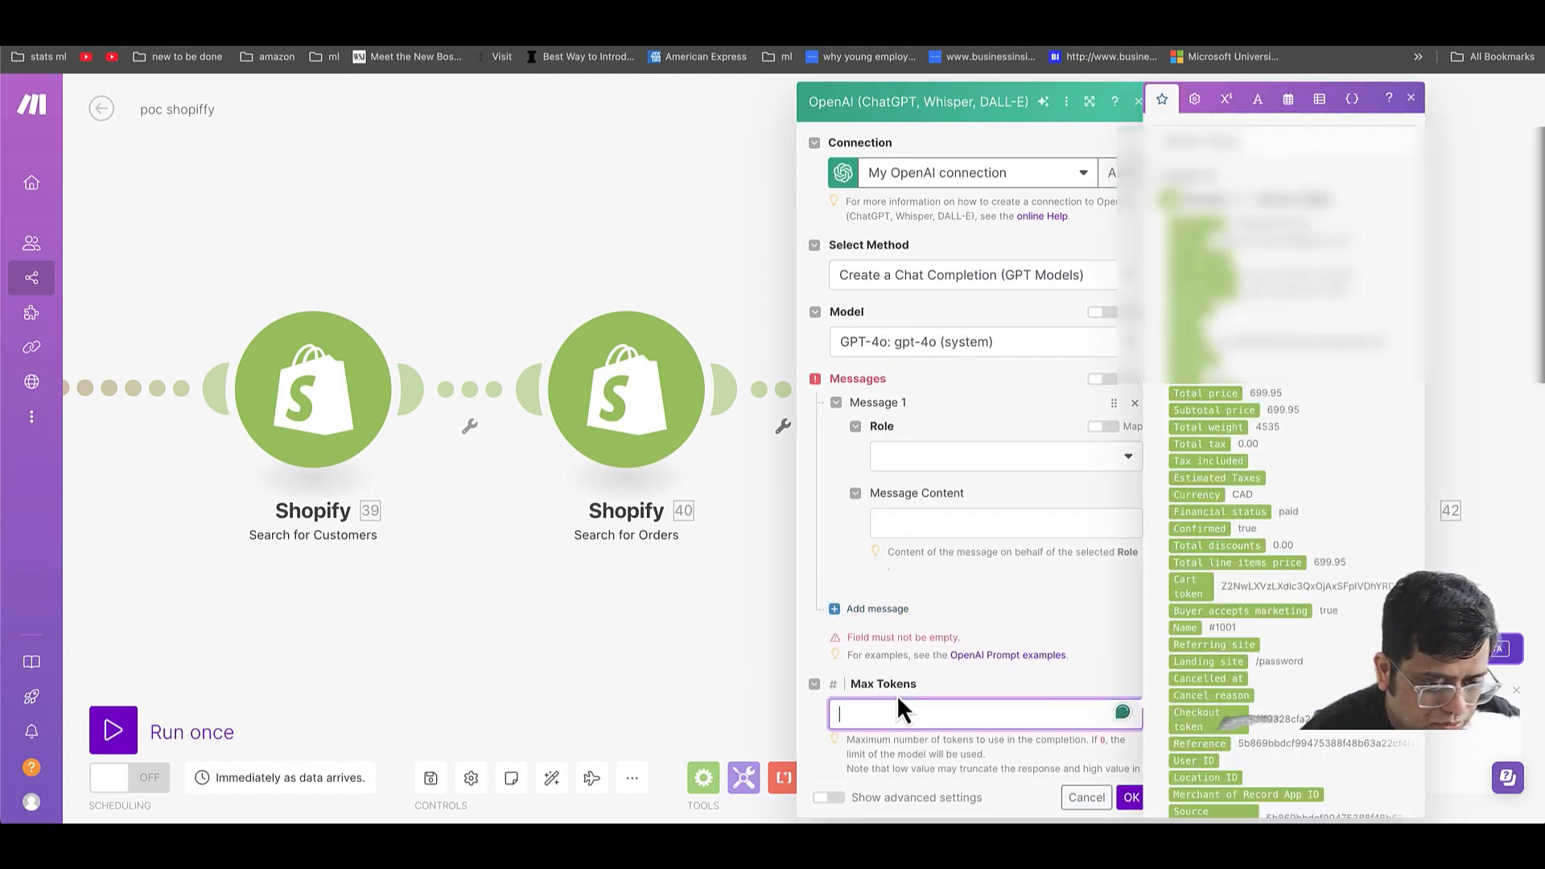
text(500)
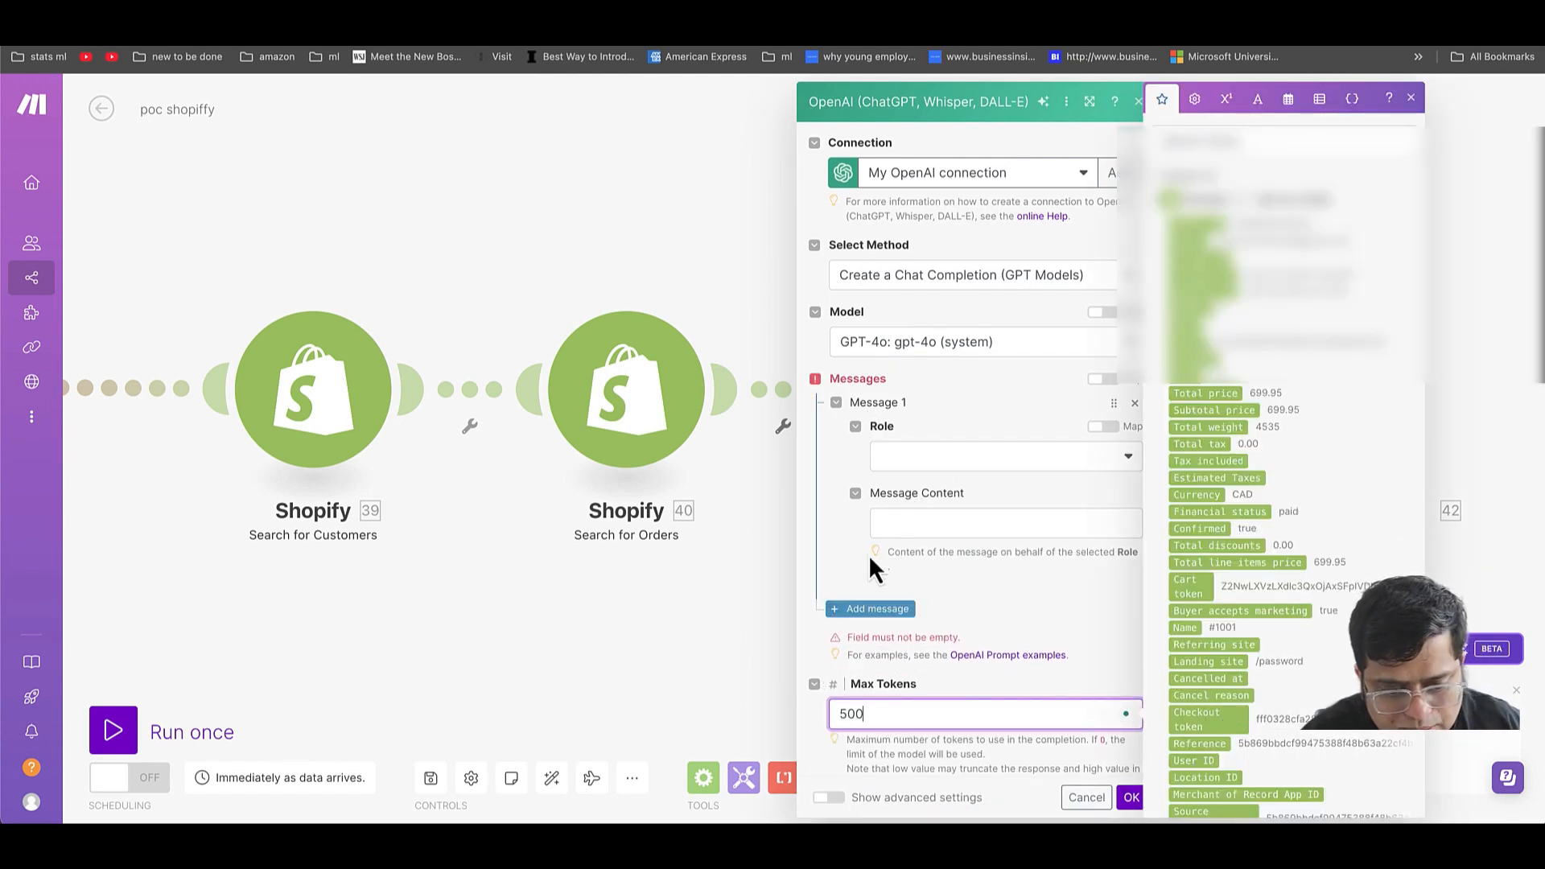
- Set Message 1's role to System and write "You will be given fulfillment status and information regarding tracking whill will include tracking number and tracking company."
click(934, 455)
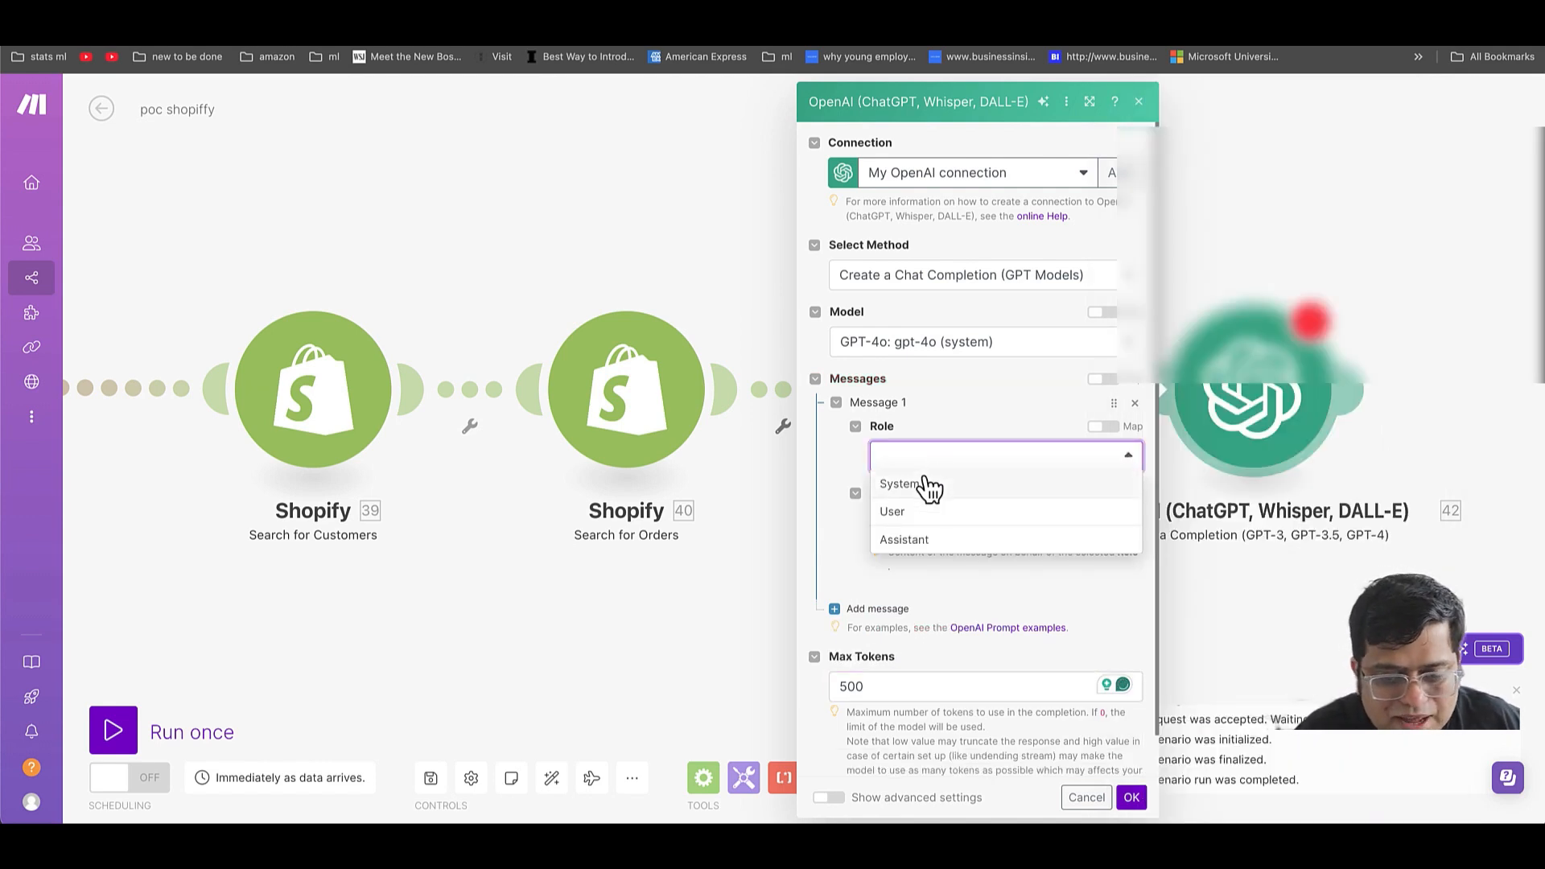
click(923, 483)
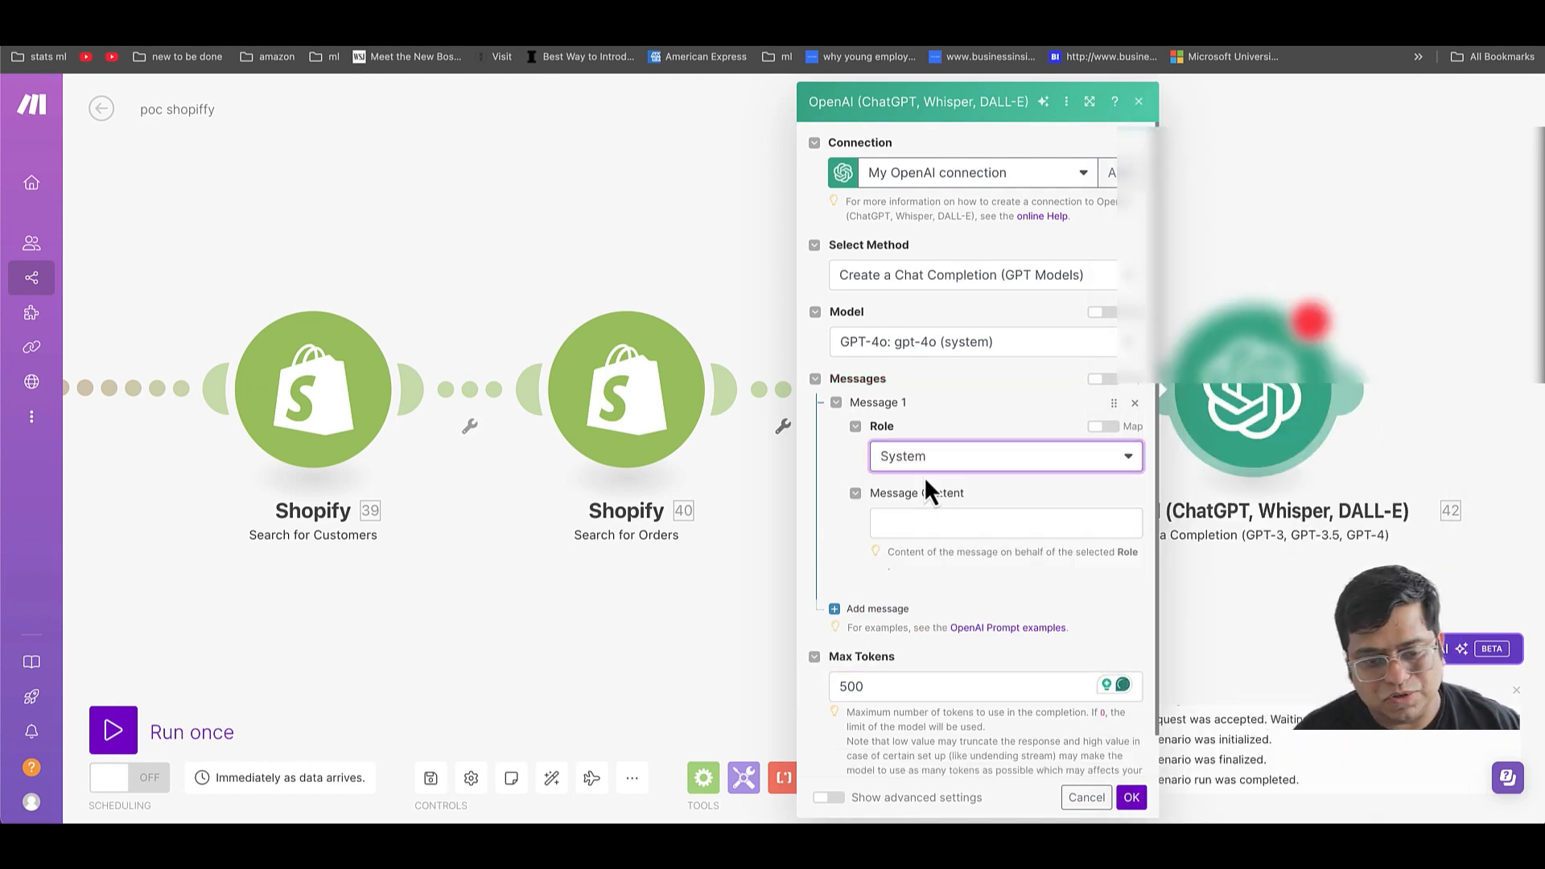
click(941, 519)
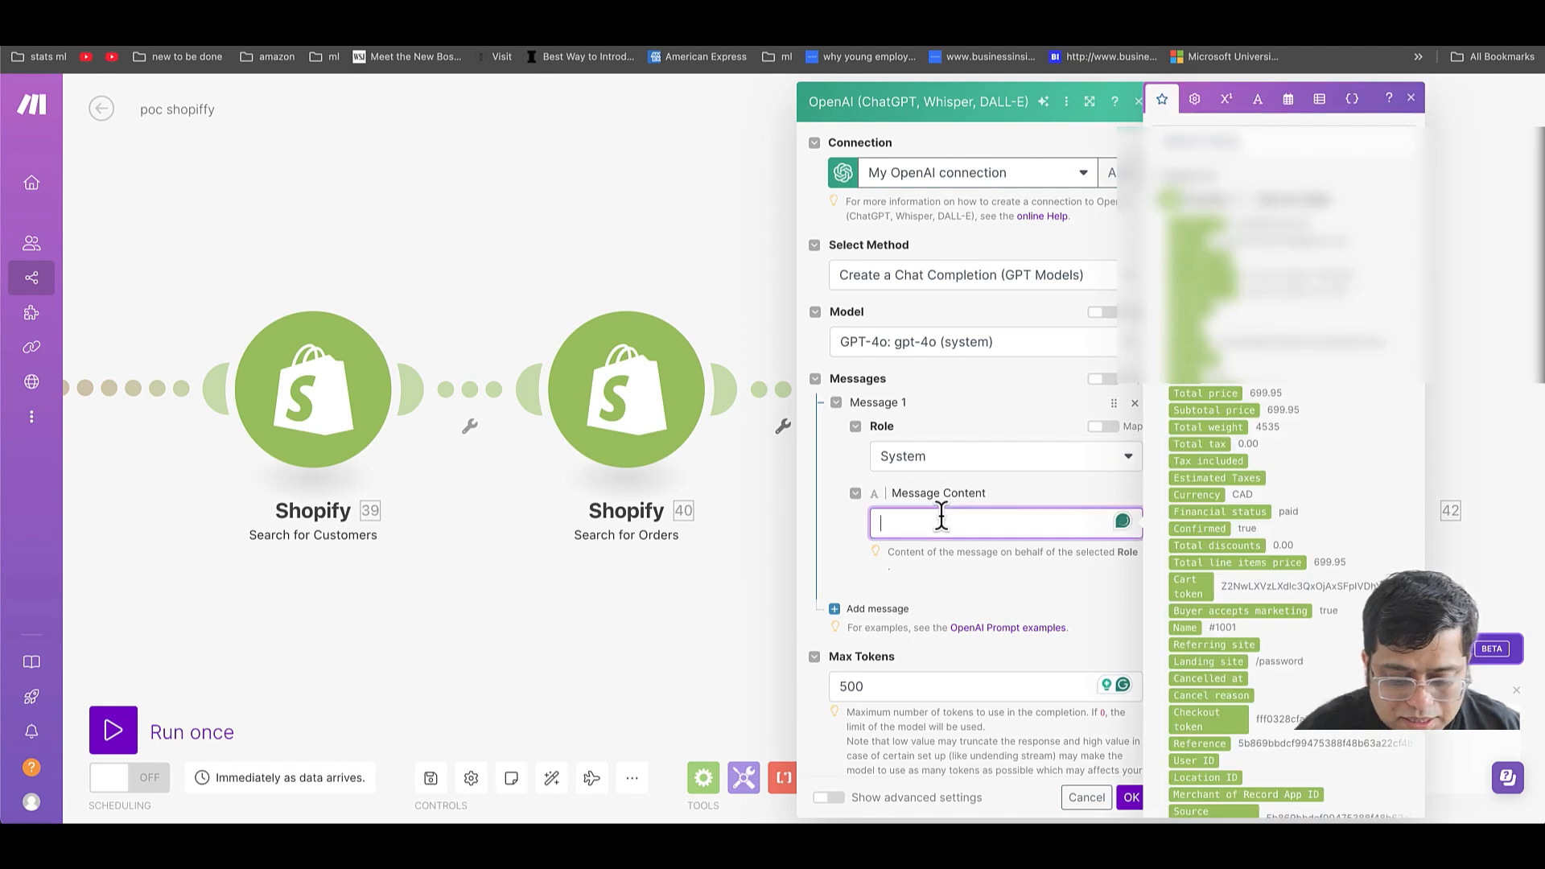
text(Y)
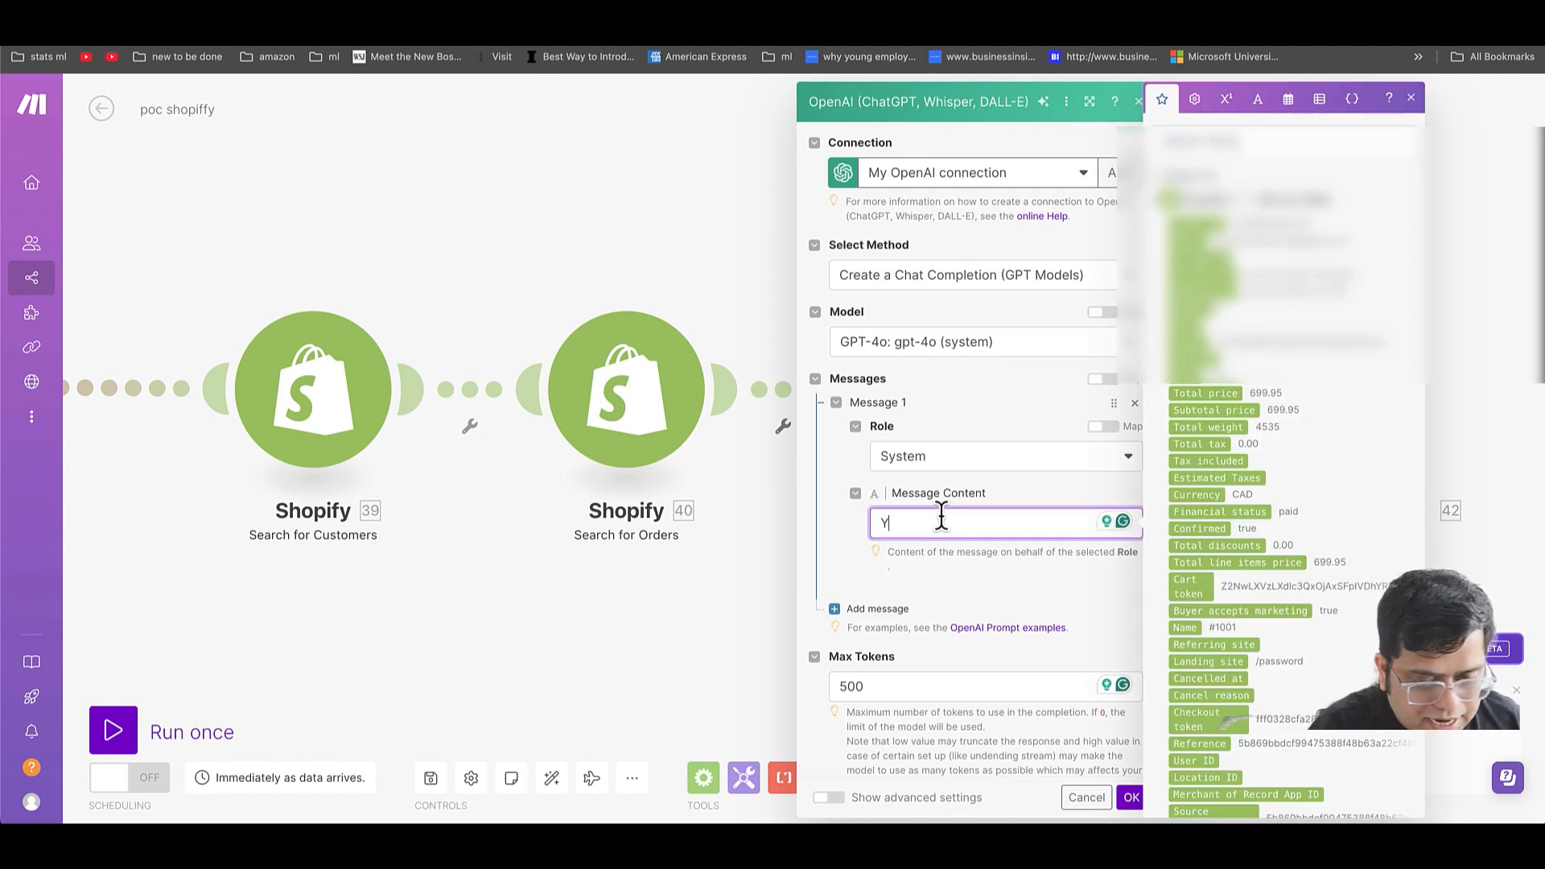
text(ou will b)
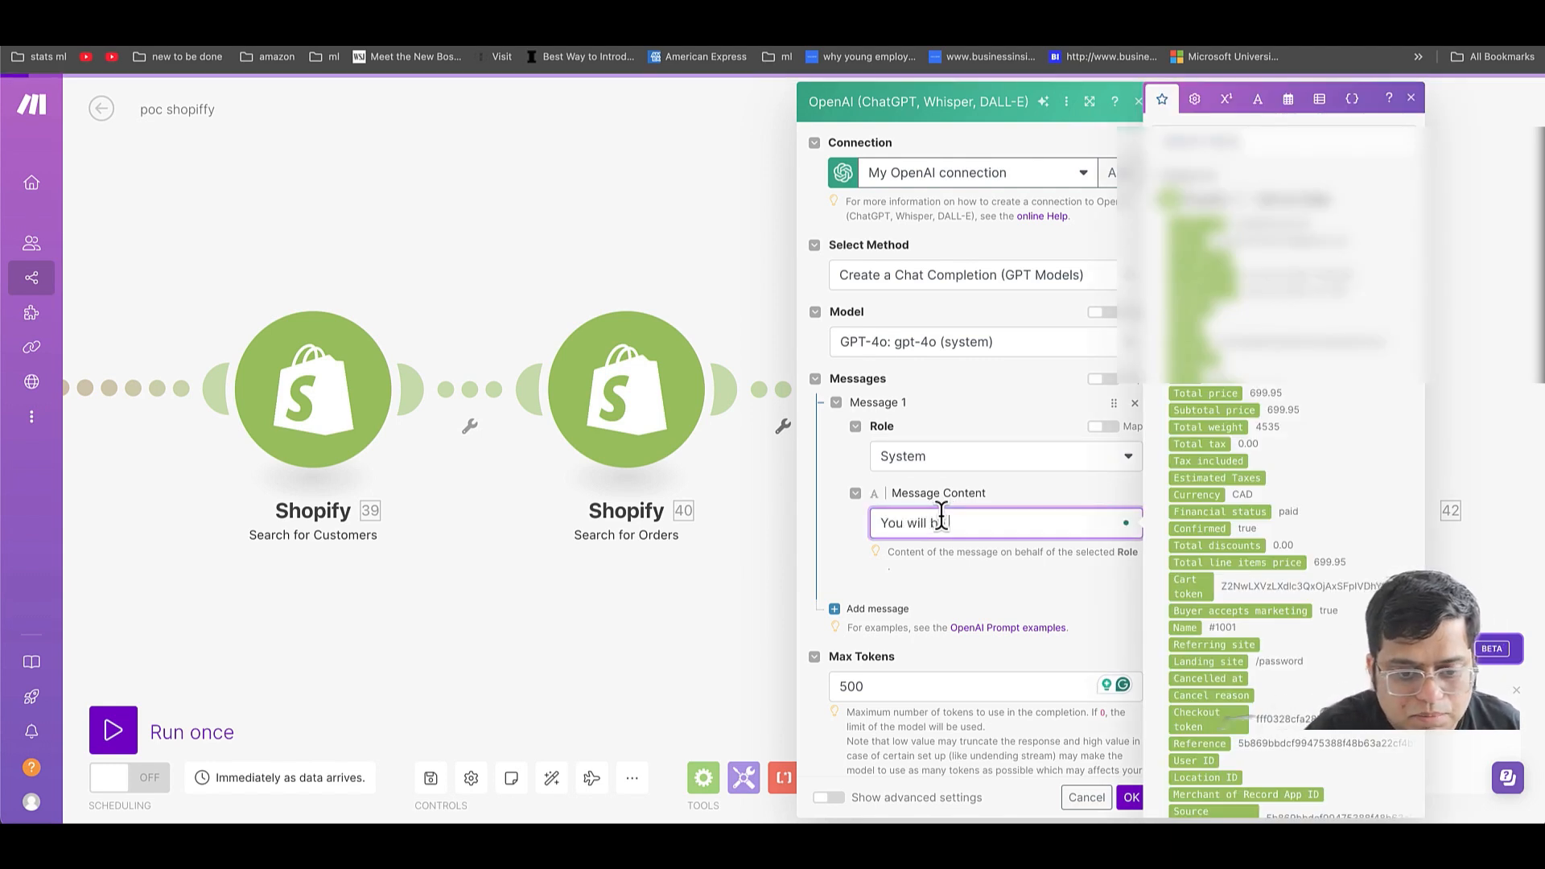
text(e given )
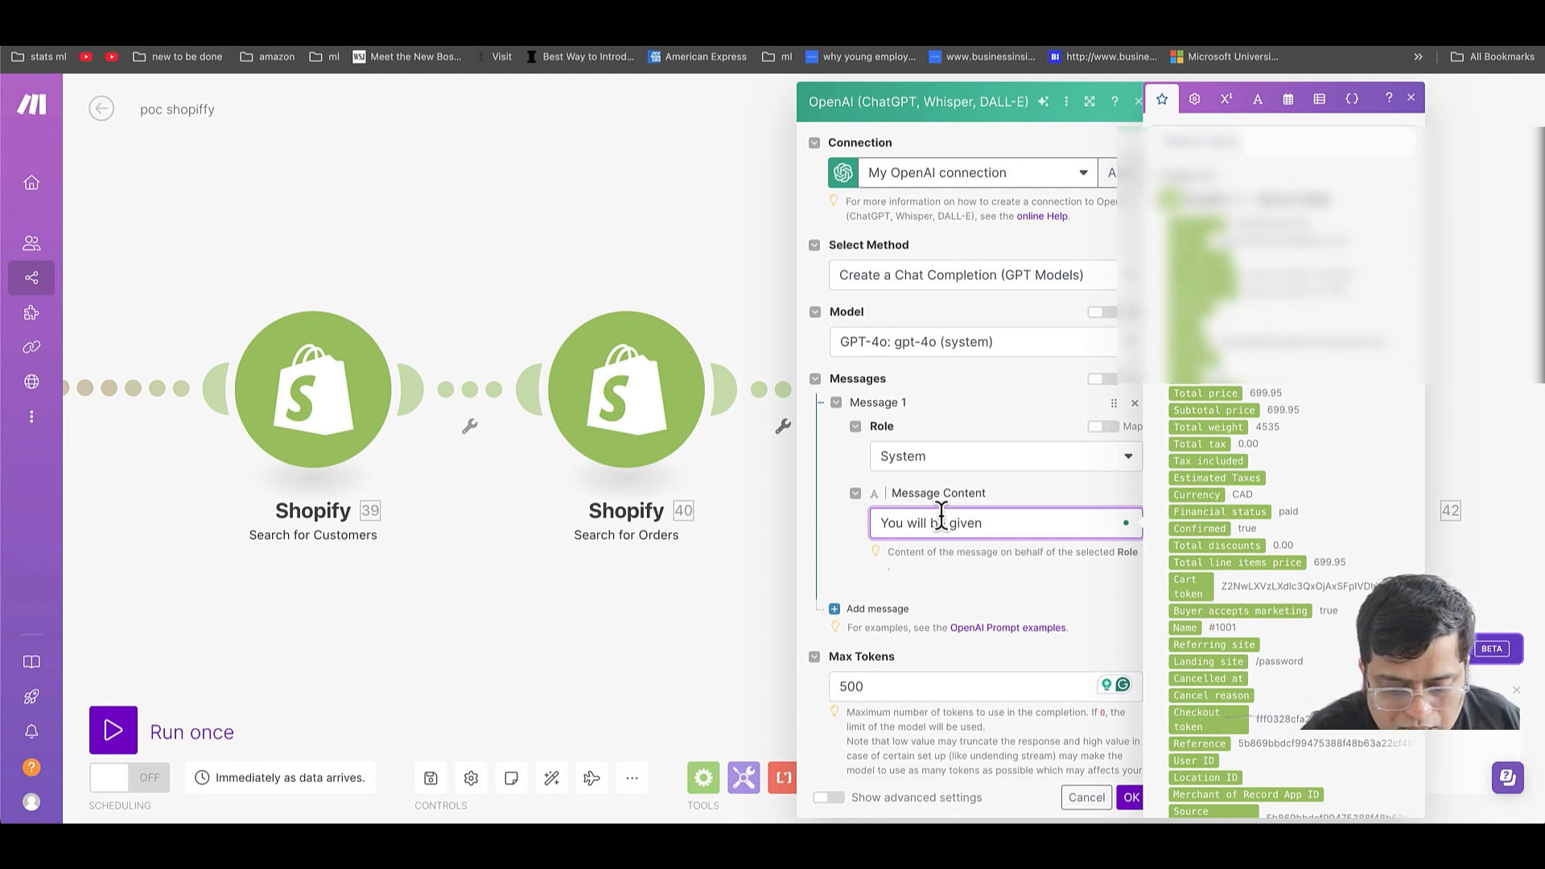
text(fulfillment)
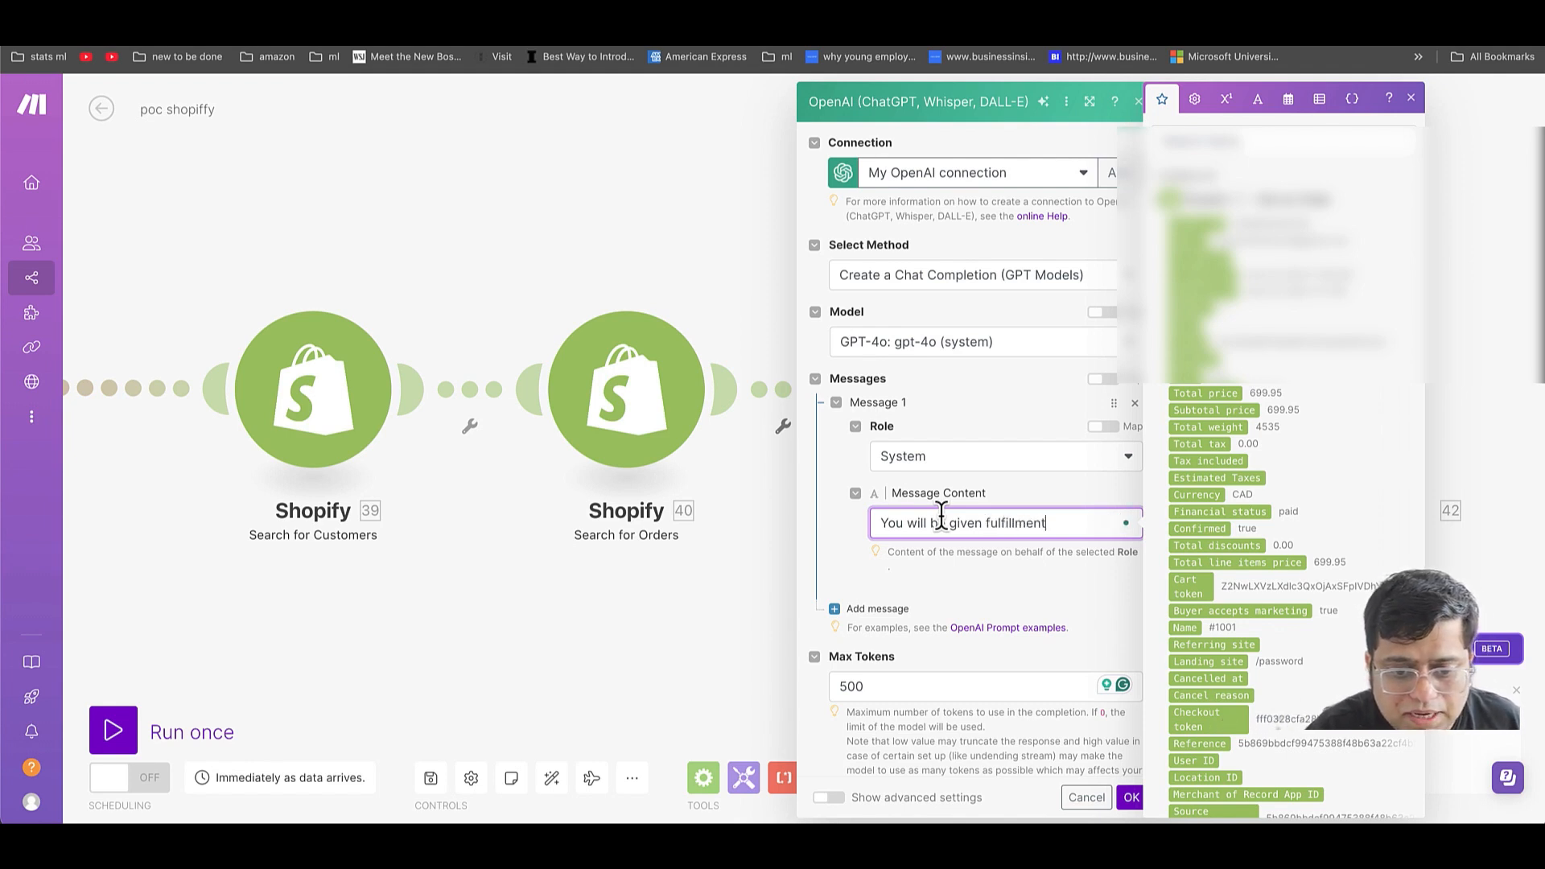
text( status and information )
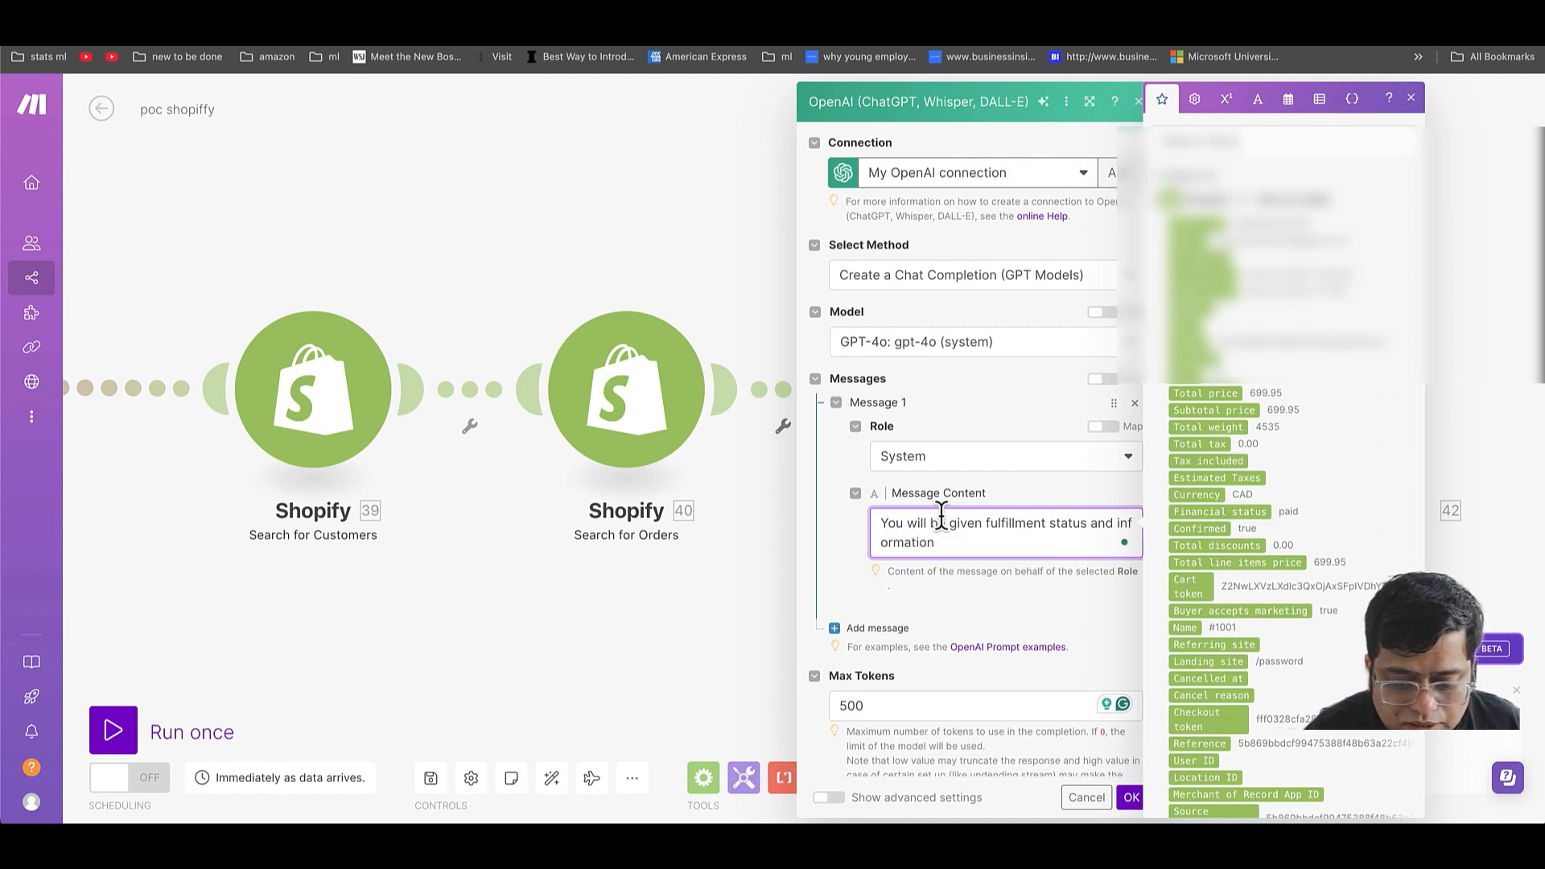
text(regarding tracking )
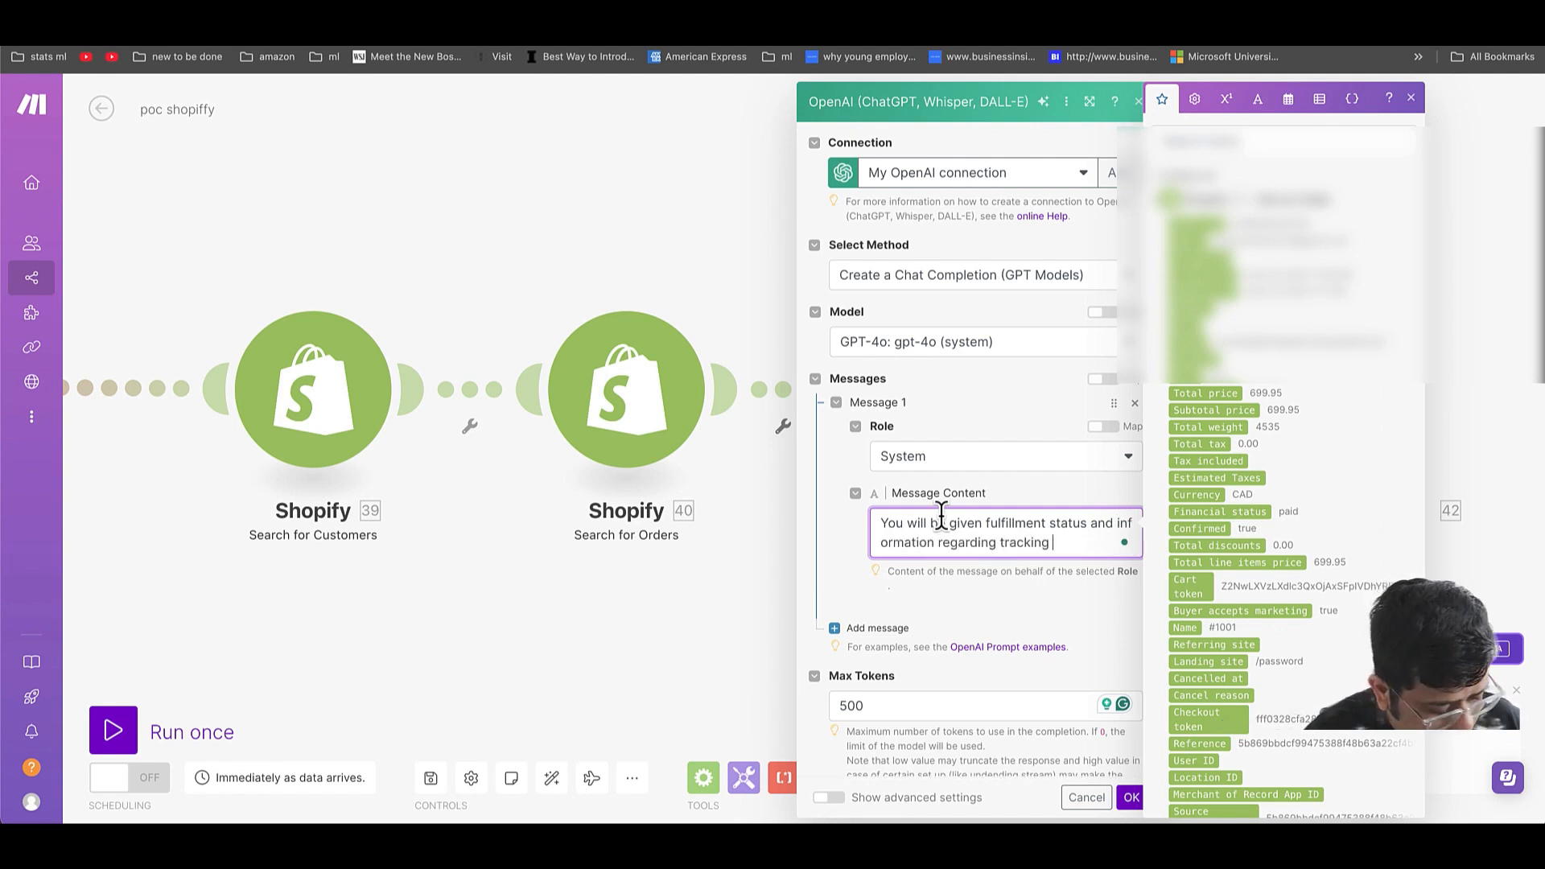
text(whill wi)
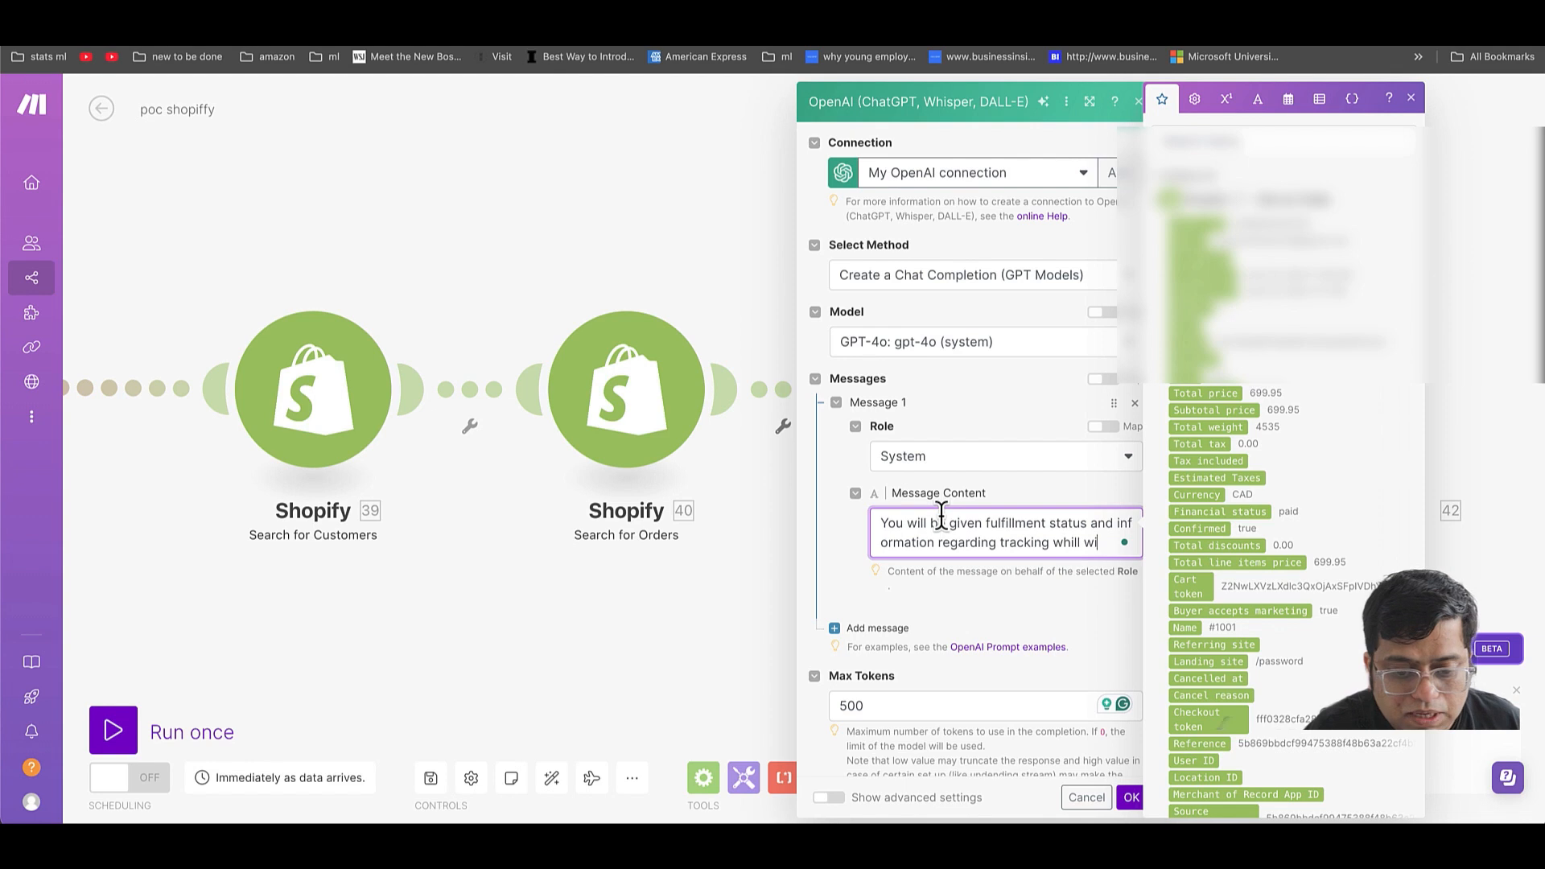
text(ll inc)
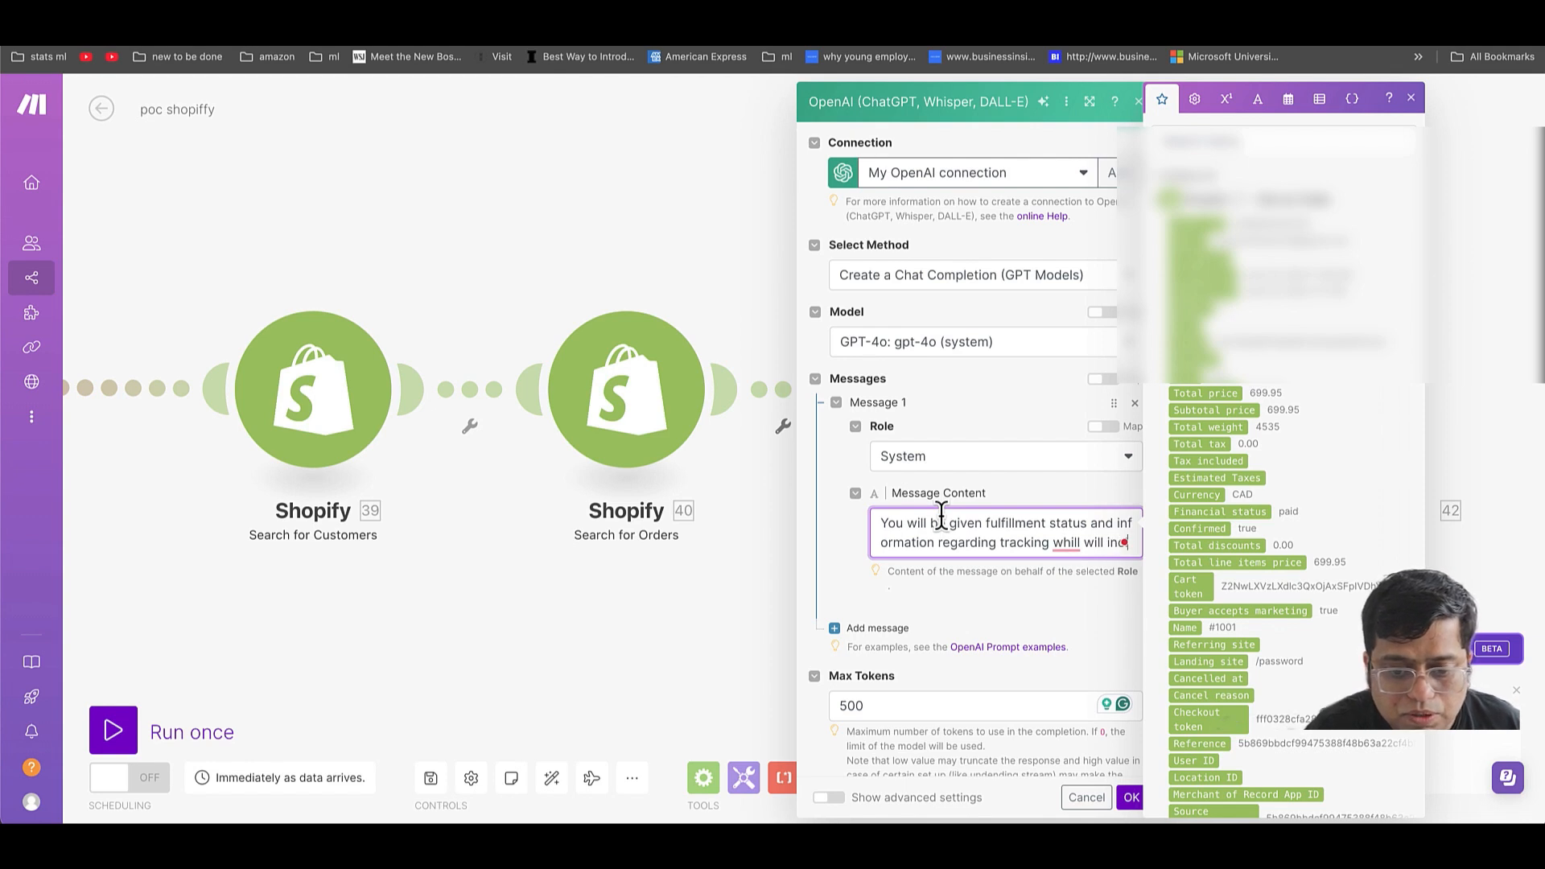
text(lude tracking)
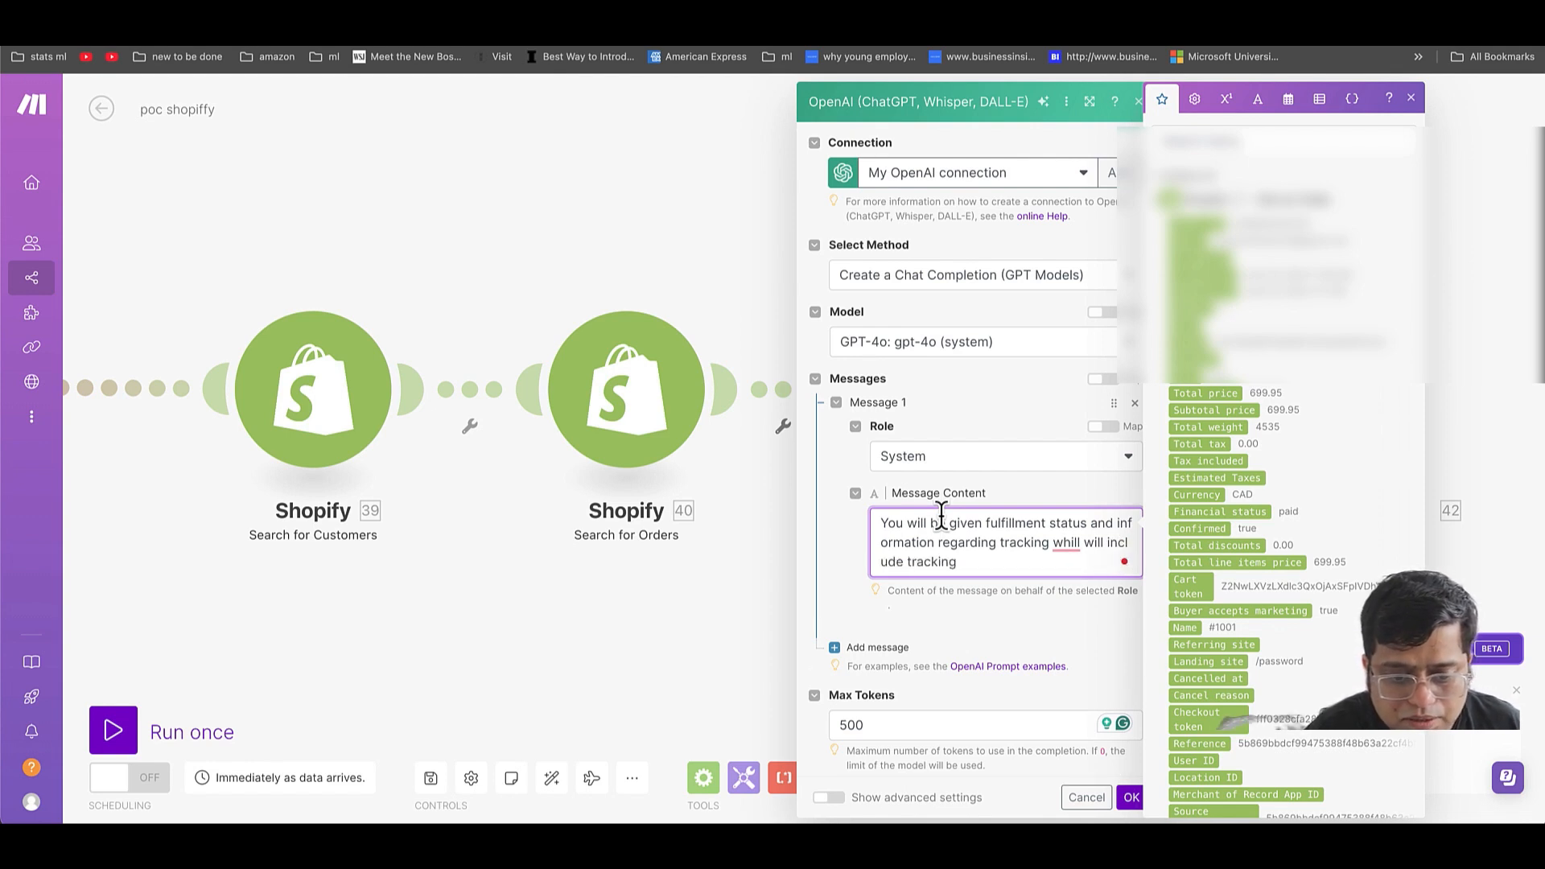
text( nu ber)
key(BackSpace)
key(BackSpace)
key(BackSpace)
key(BackSpace)
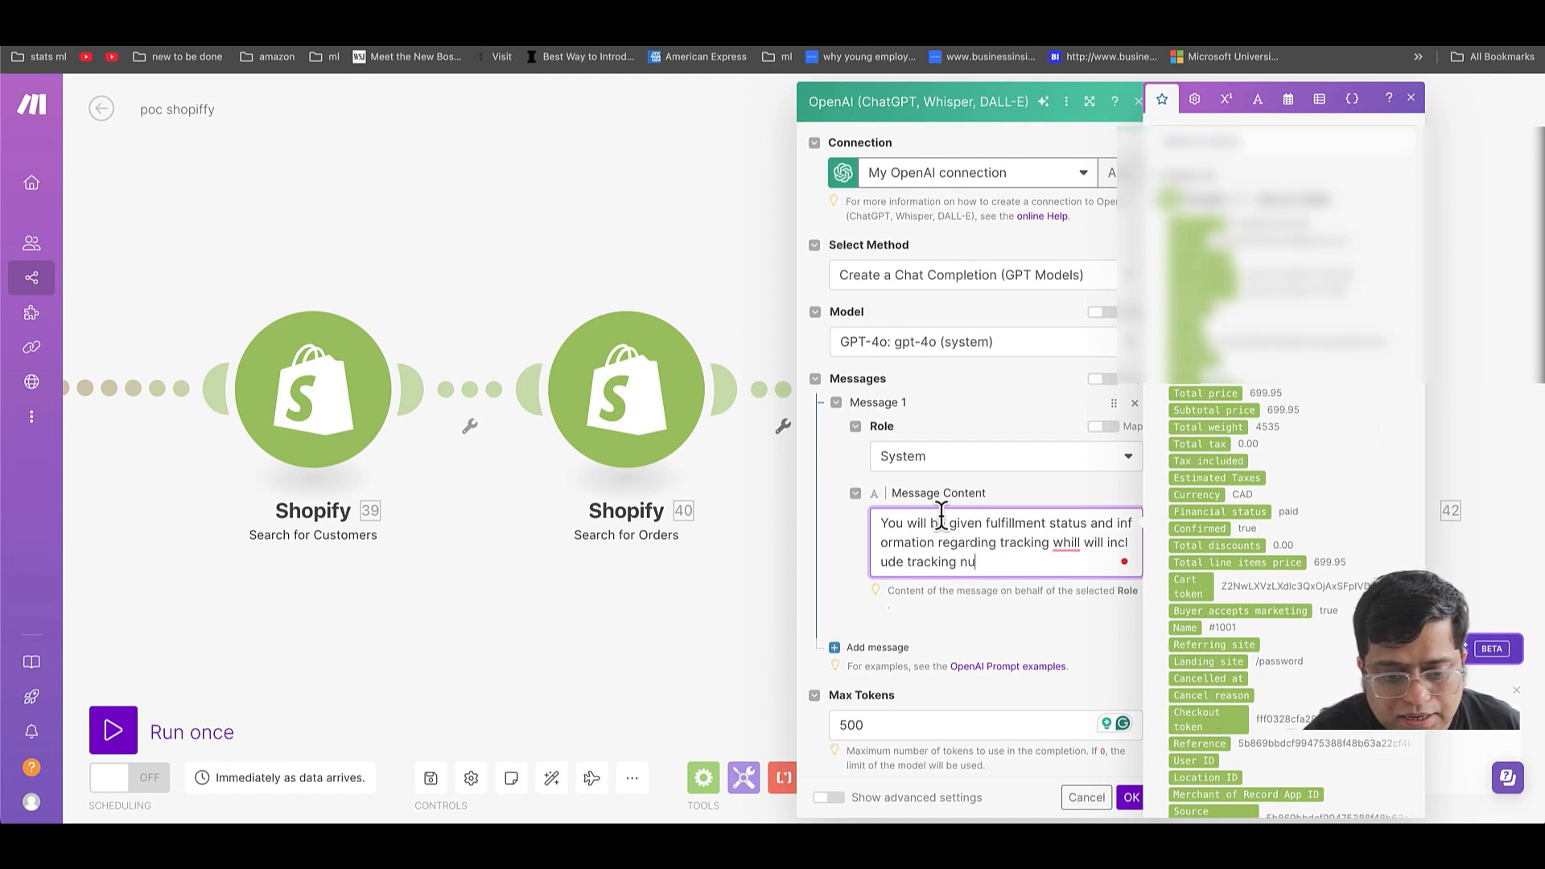
text(mber and )
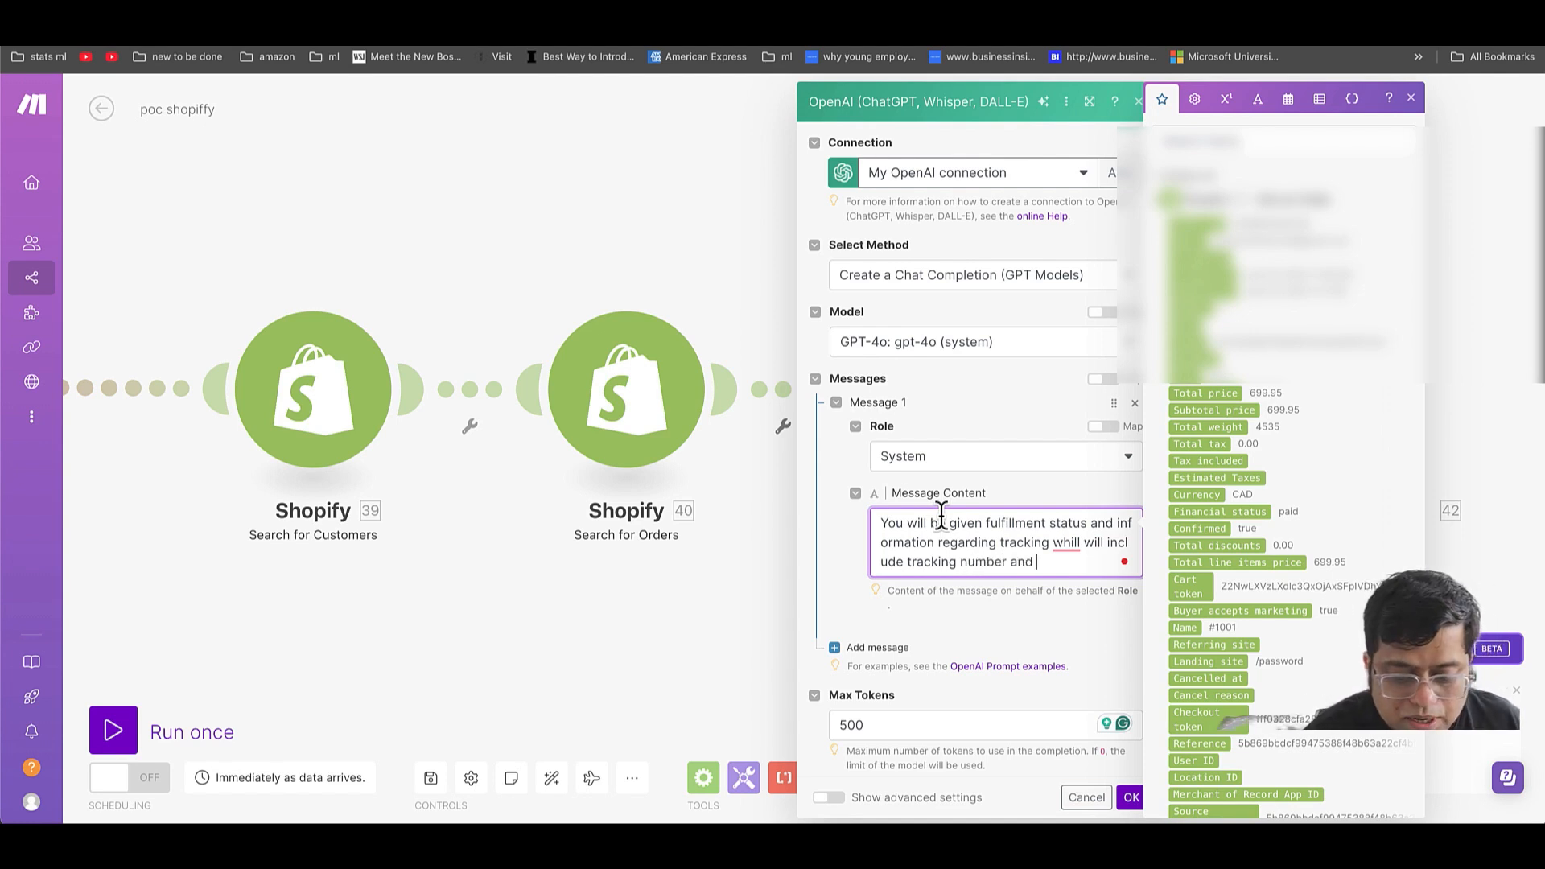
text(tracking comp)
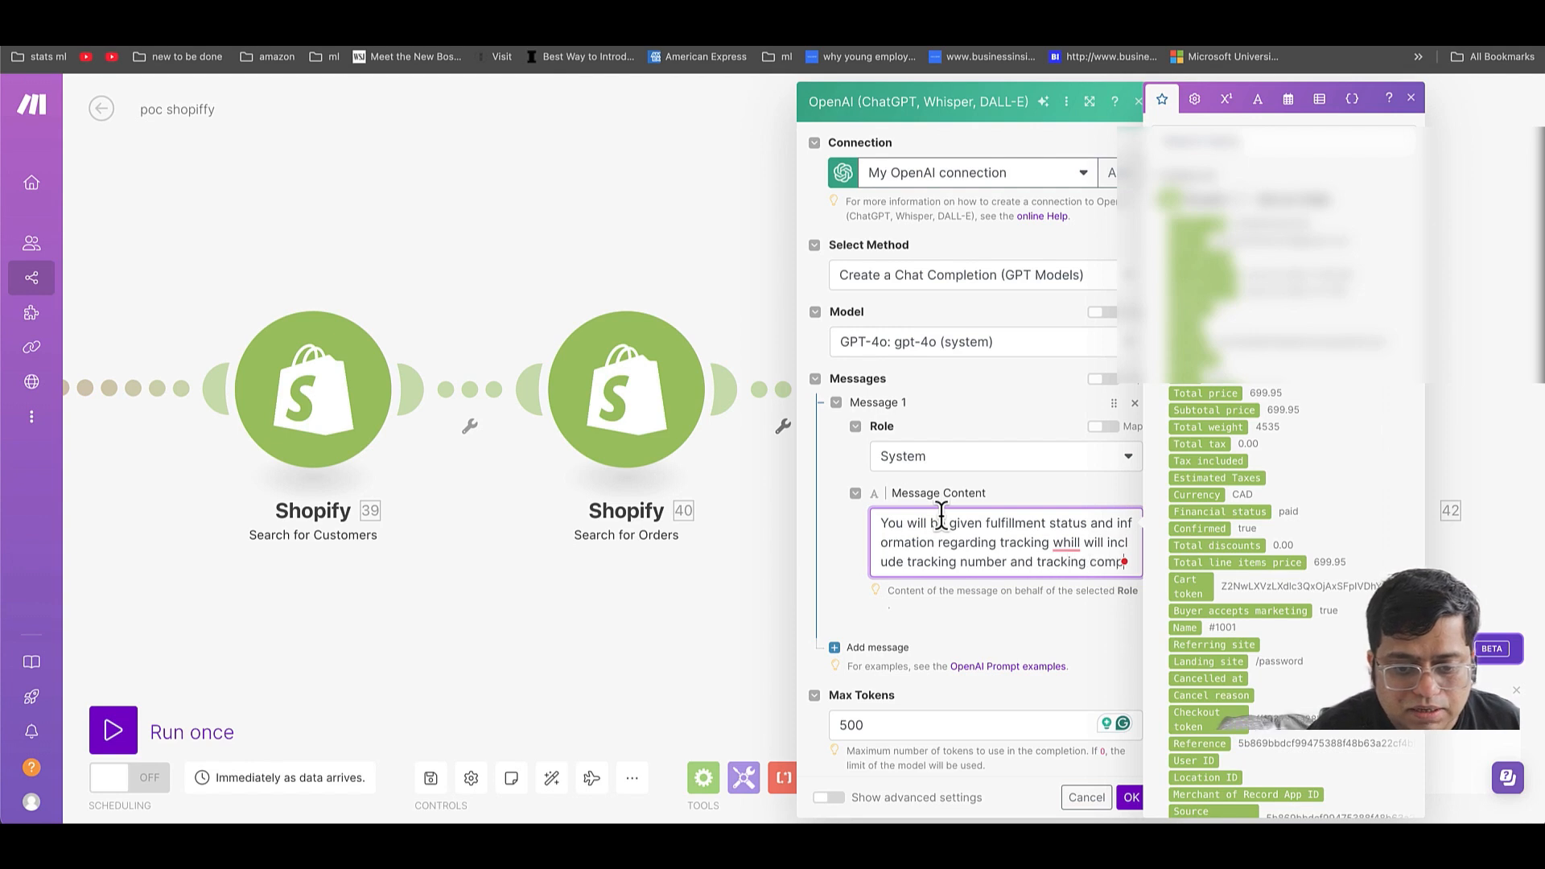
text(any)
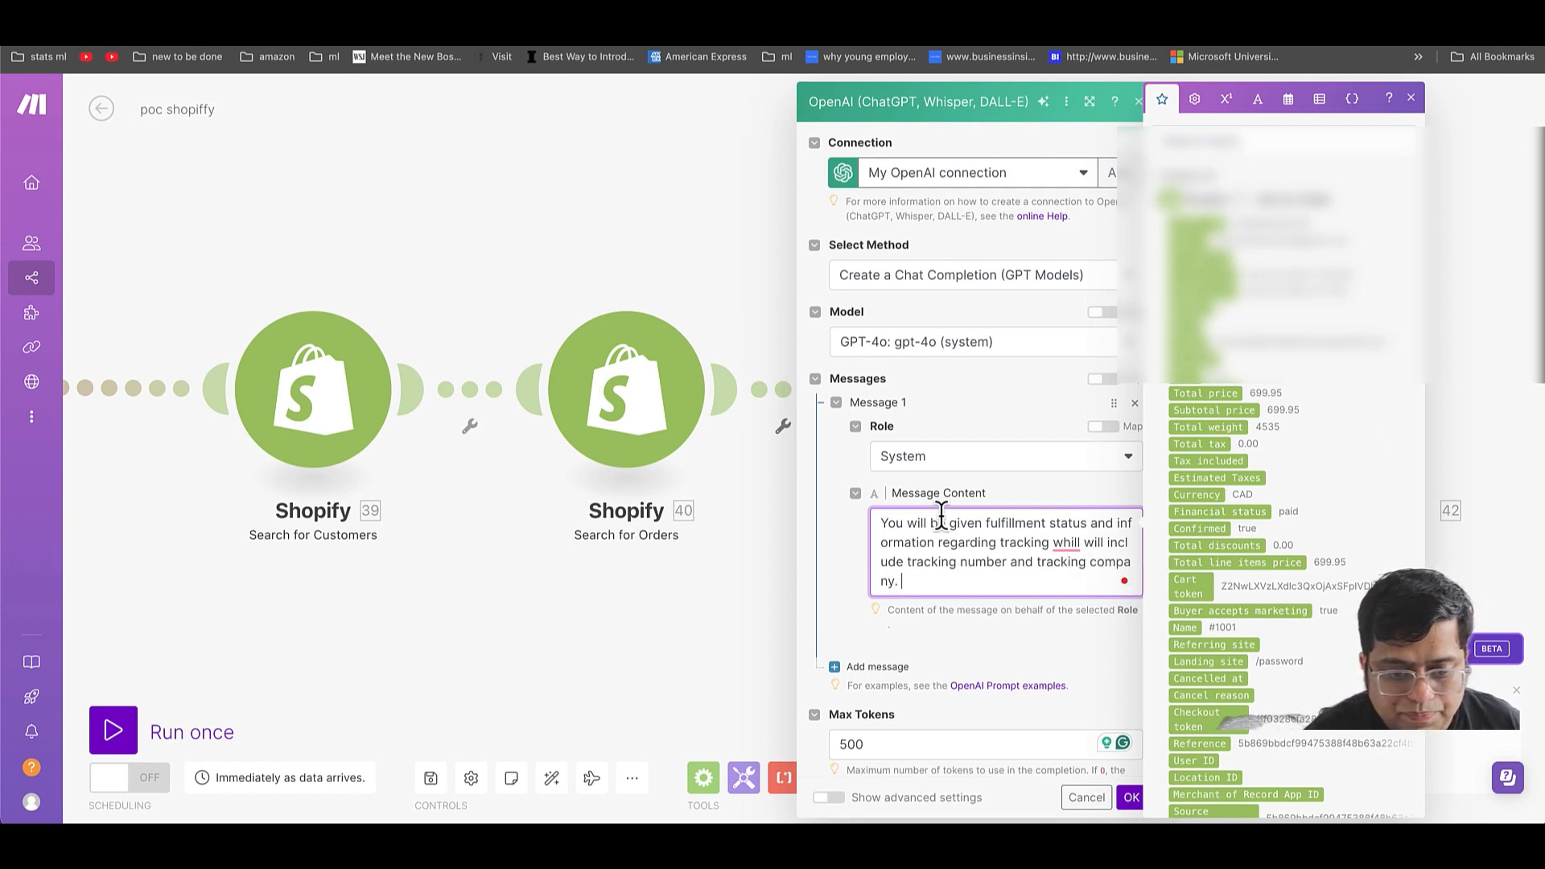
- Add a new line to the system message: "If there is no fulfillment status return the followign structured response:"
key(Return)
text(I)
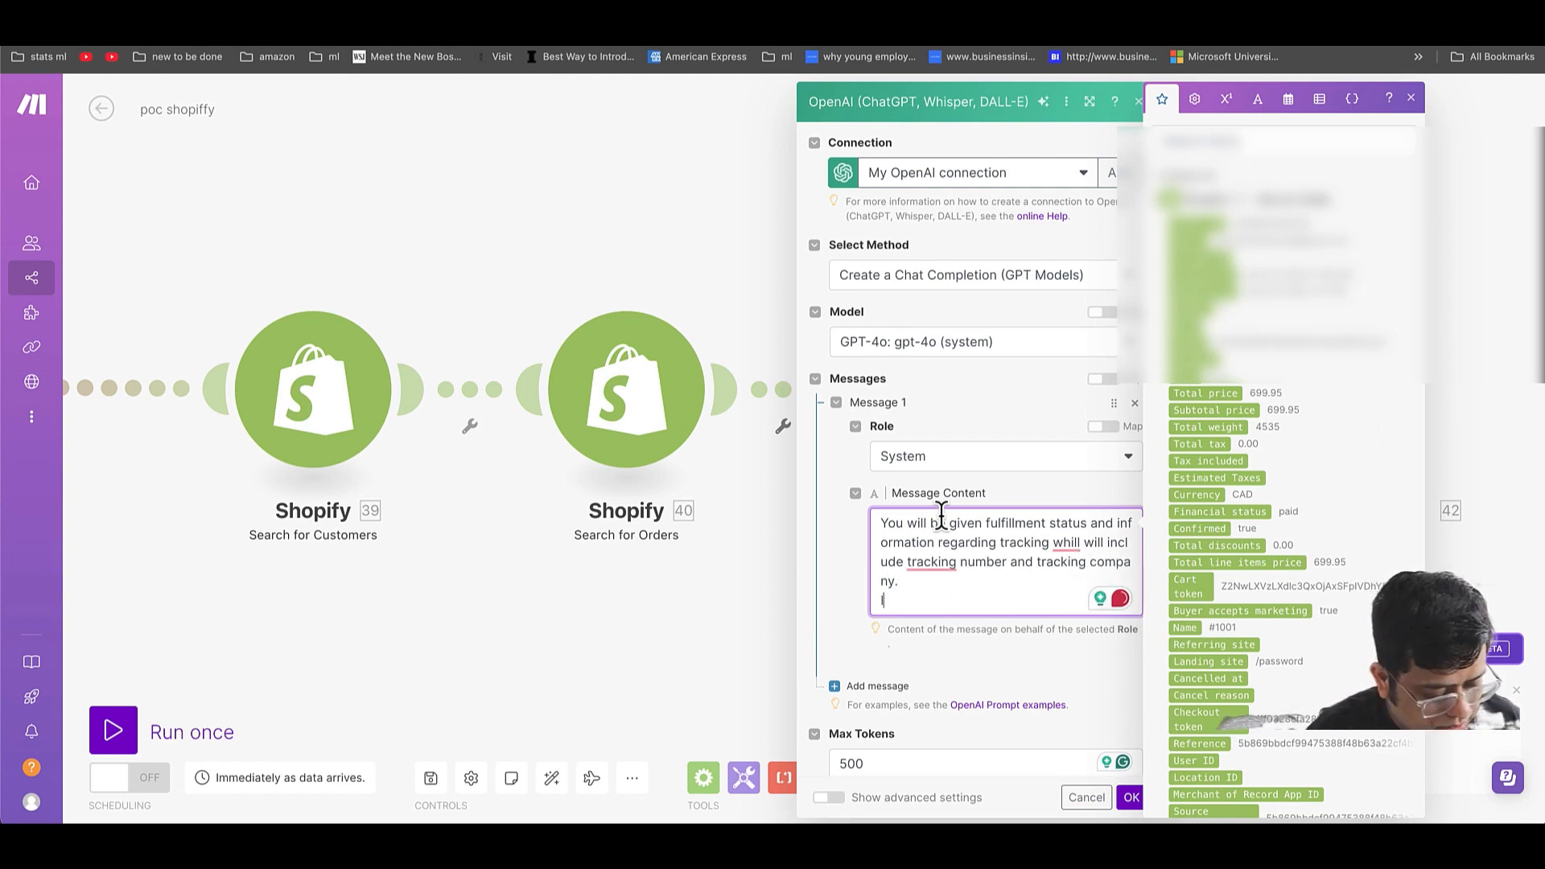
text(f there is no )
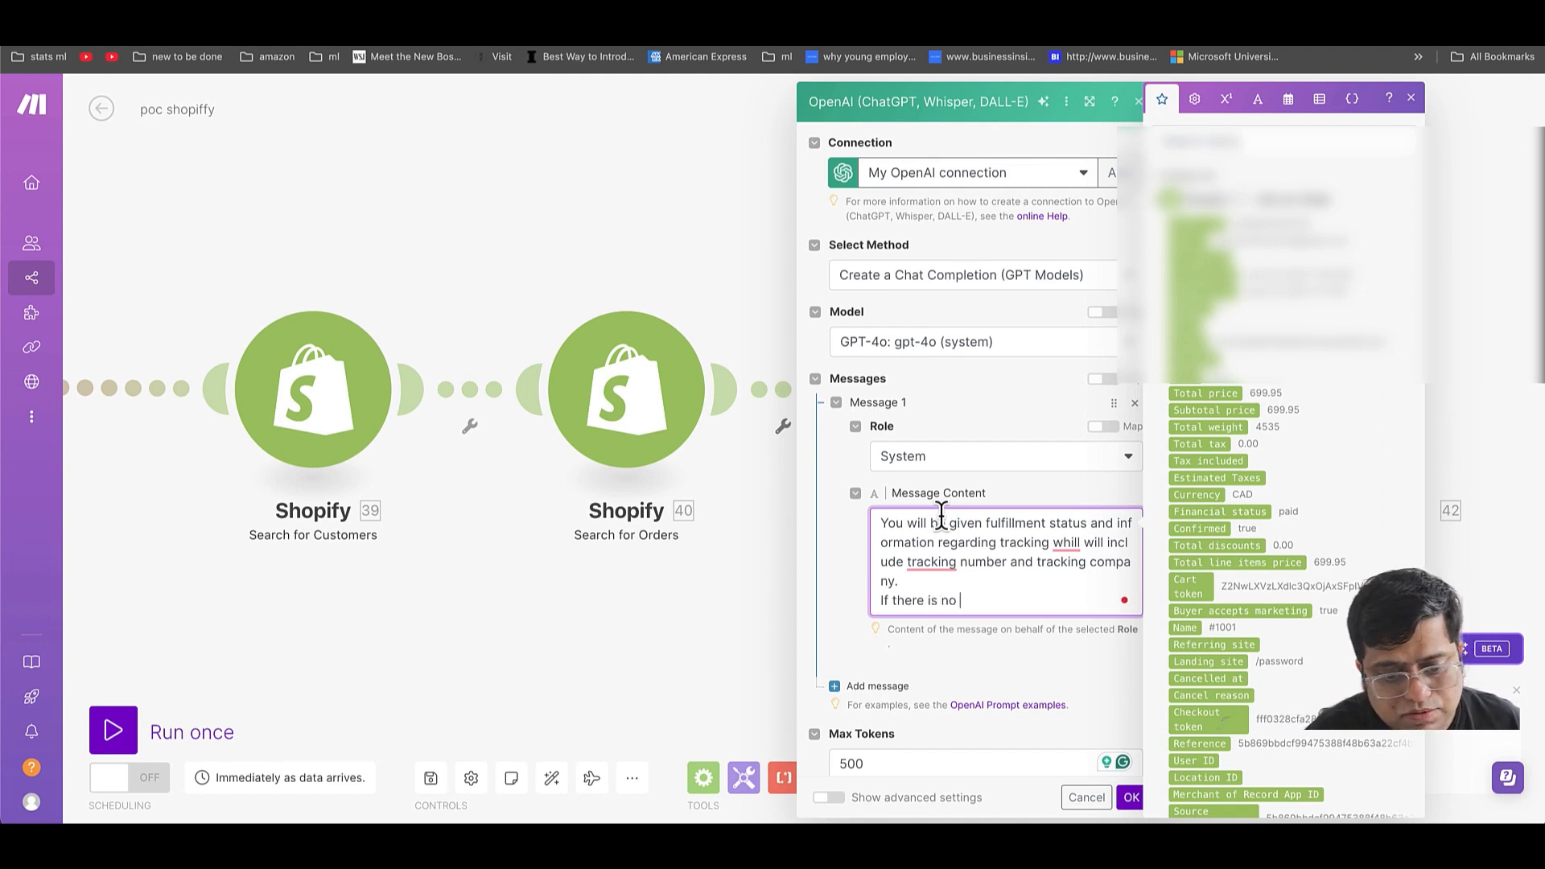
text(ful)
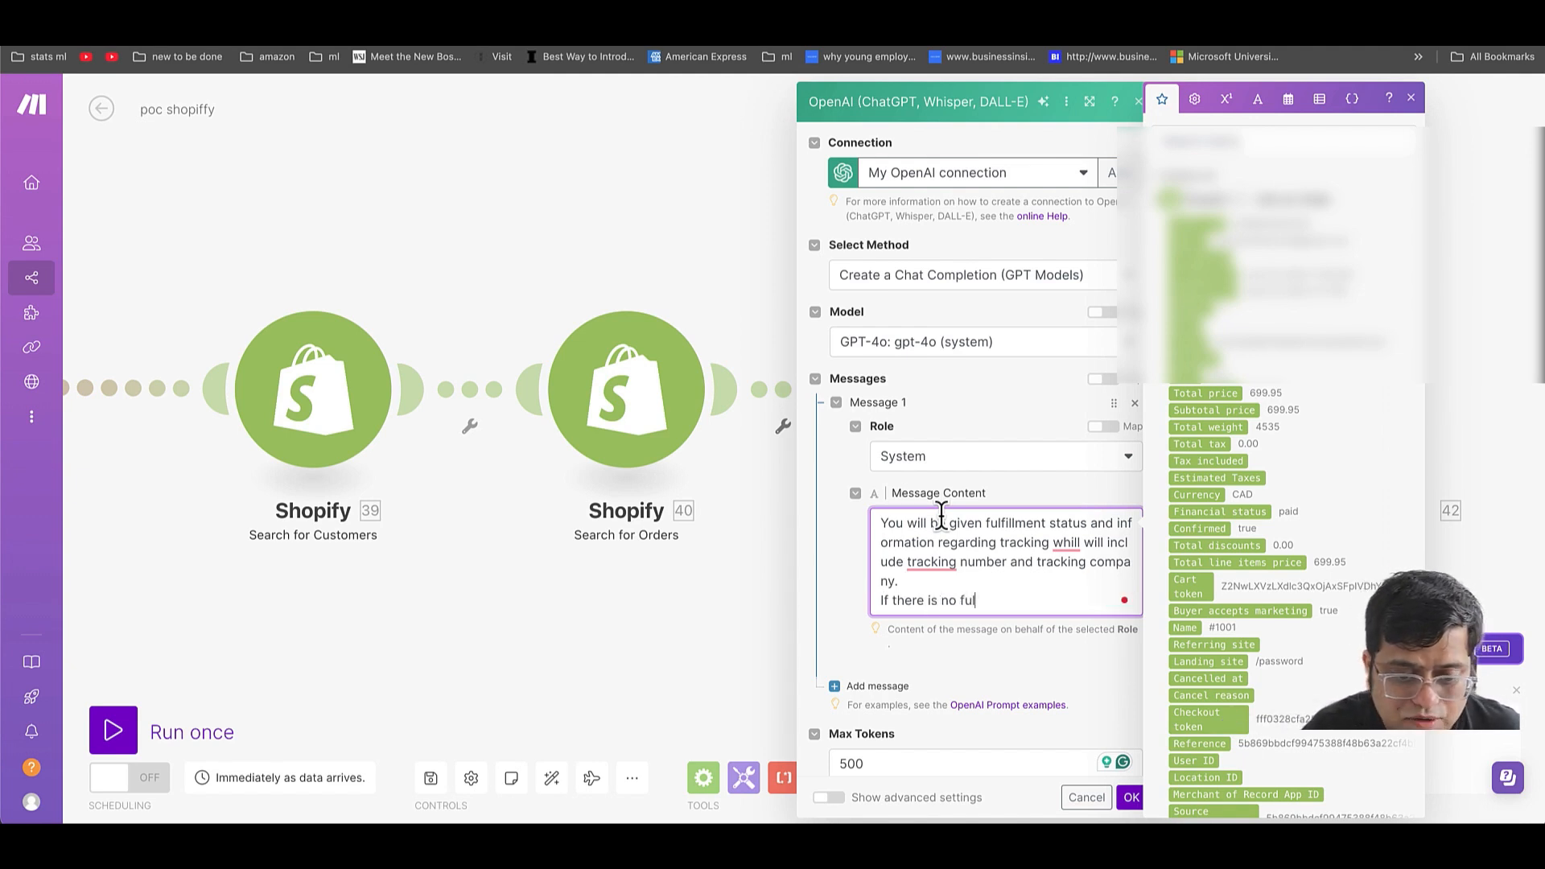
text(fillment s)
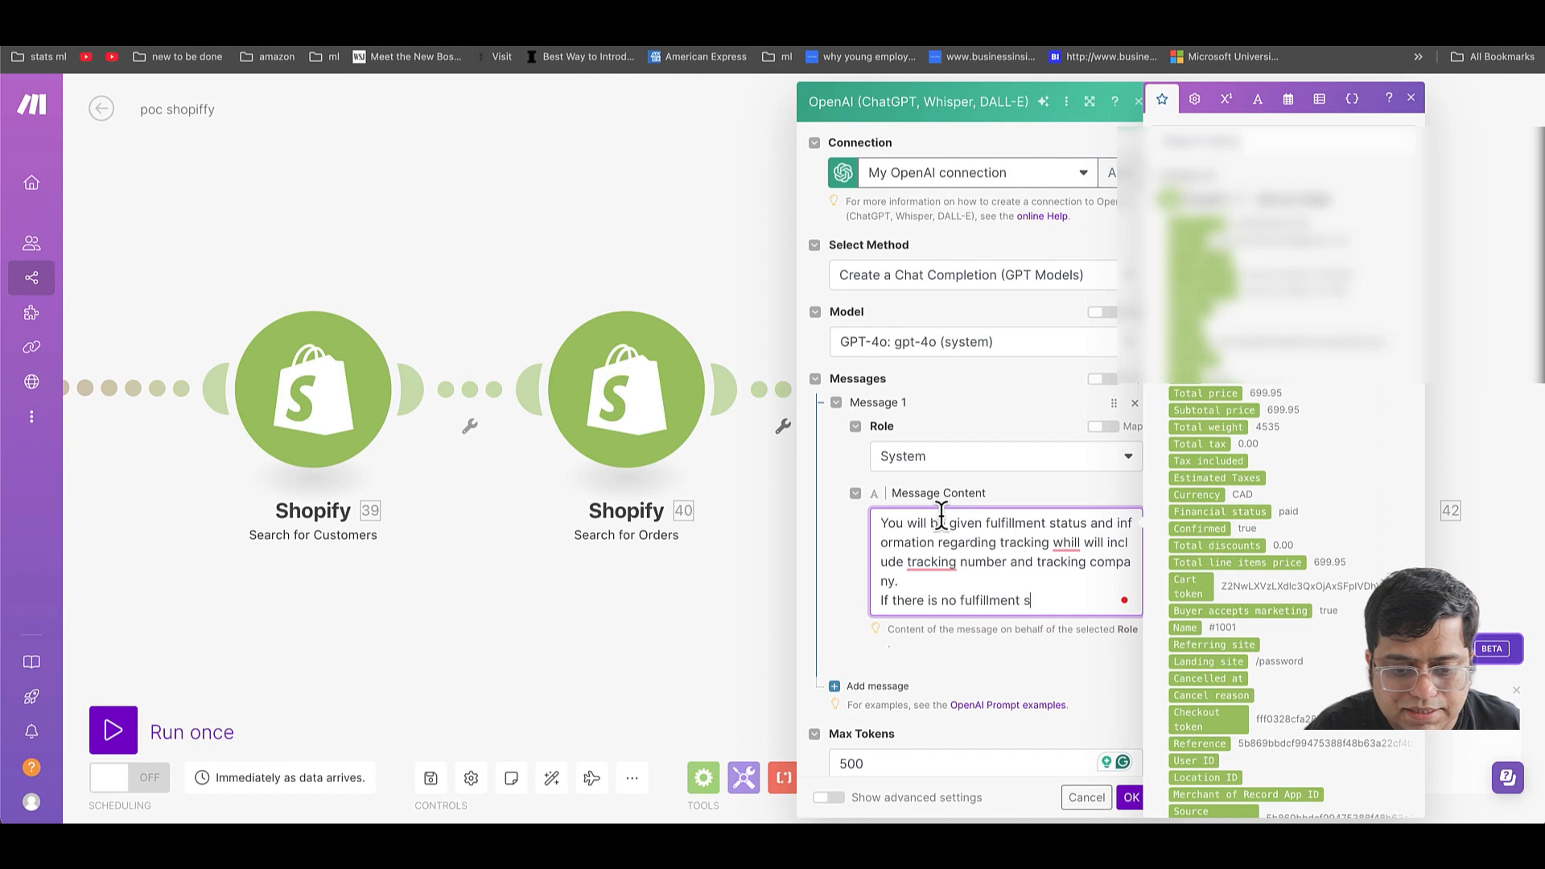
text(tatus return the foll)
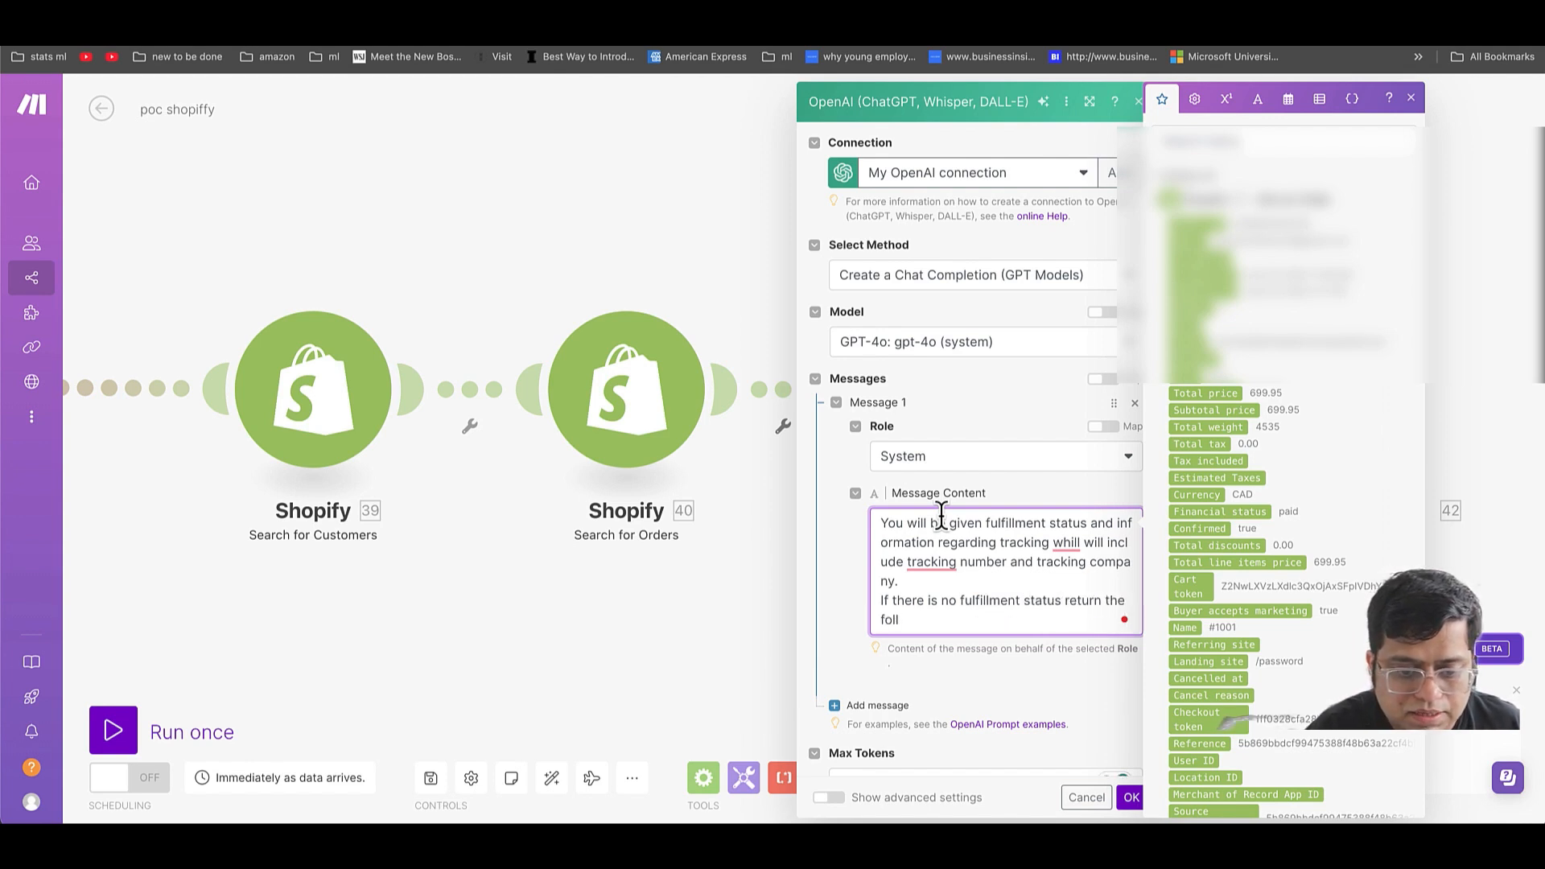
text(owign structure)
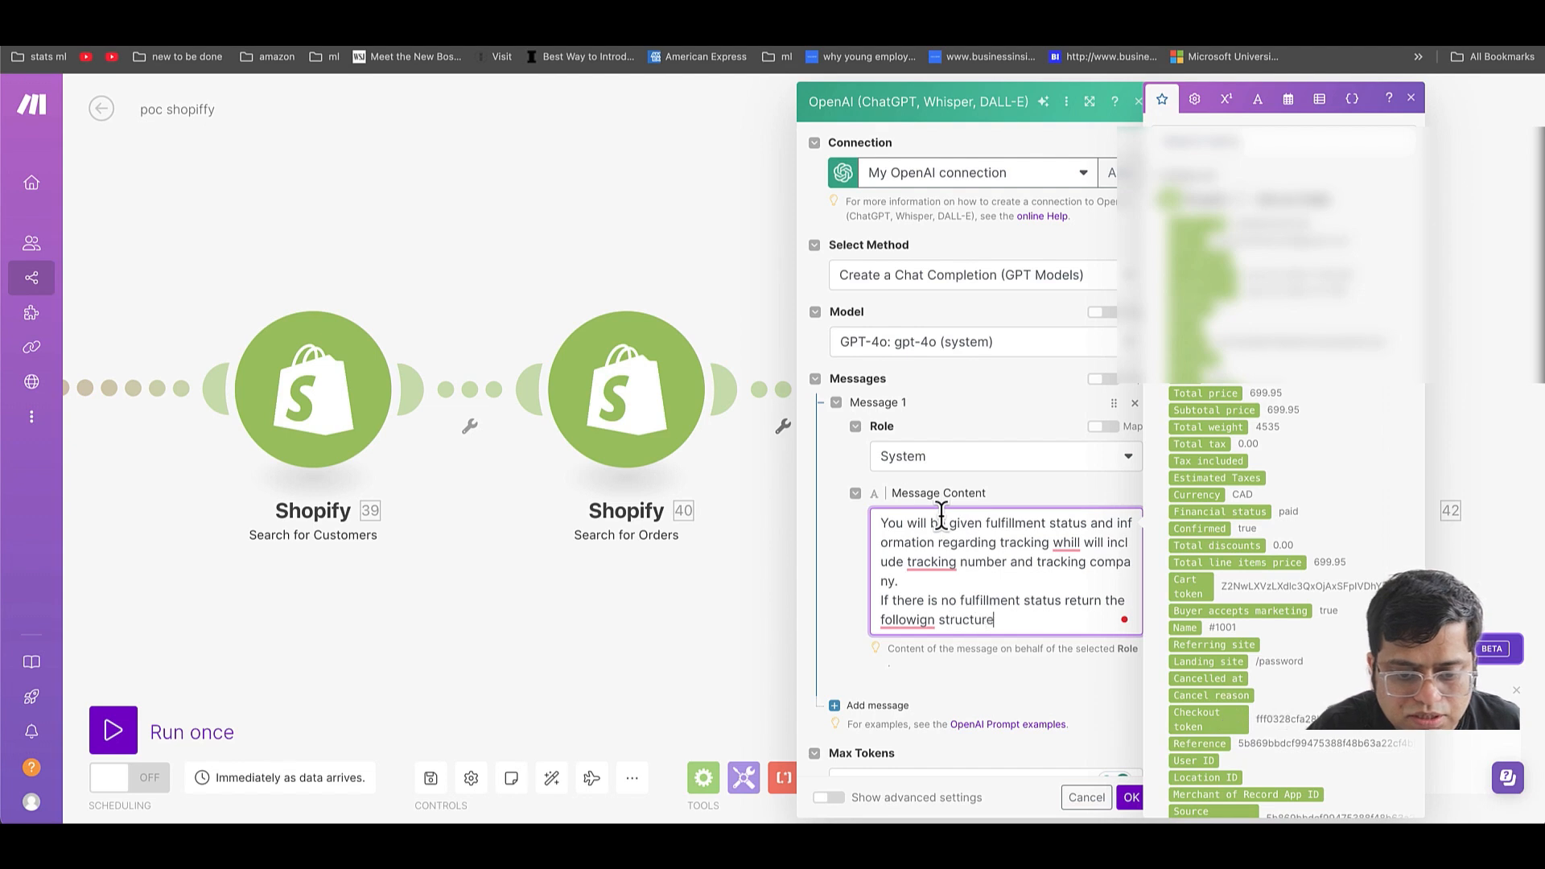
text(d re)
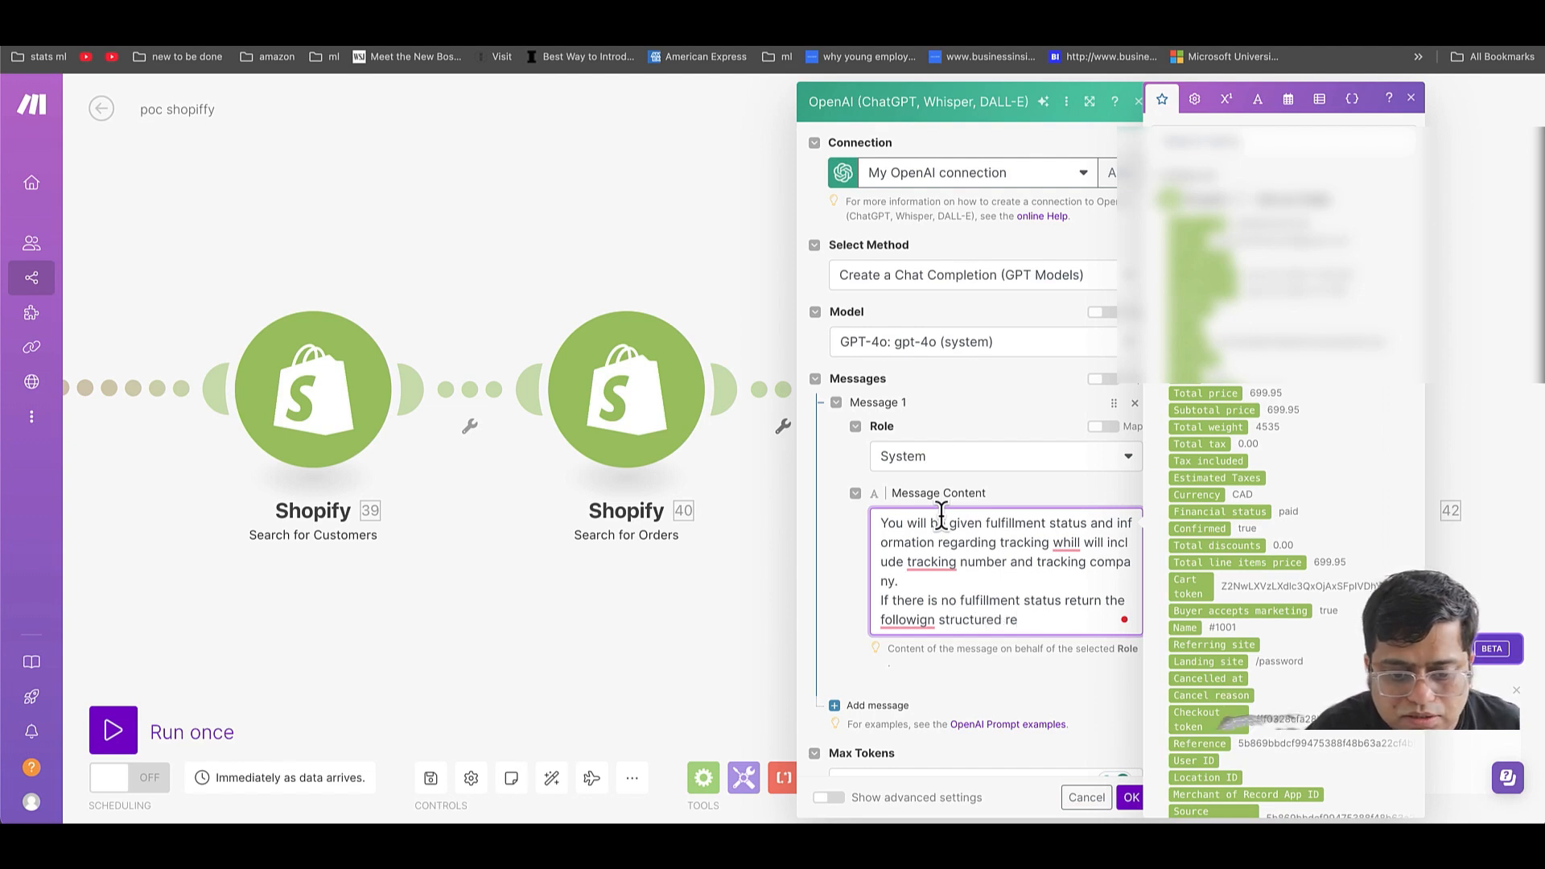
text(sponse:)
key(Return)
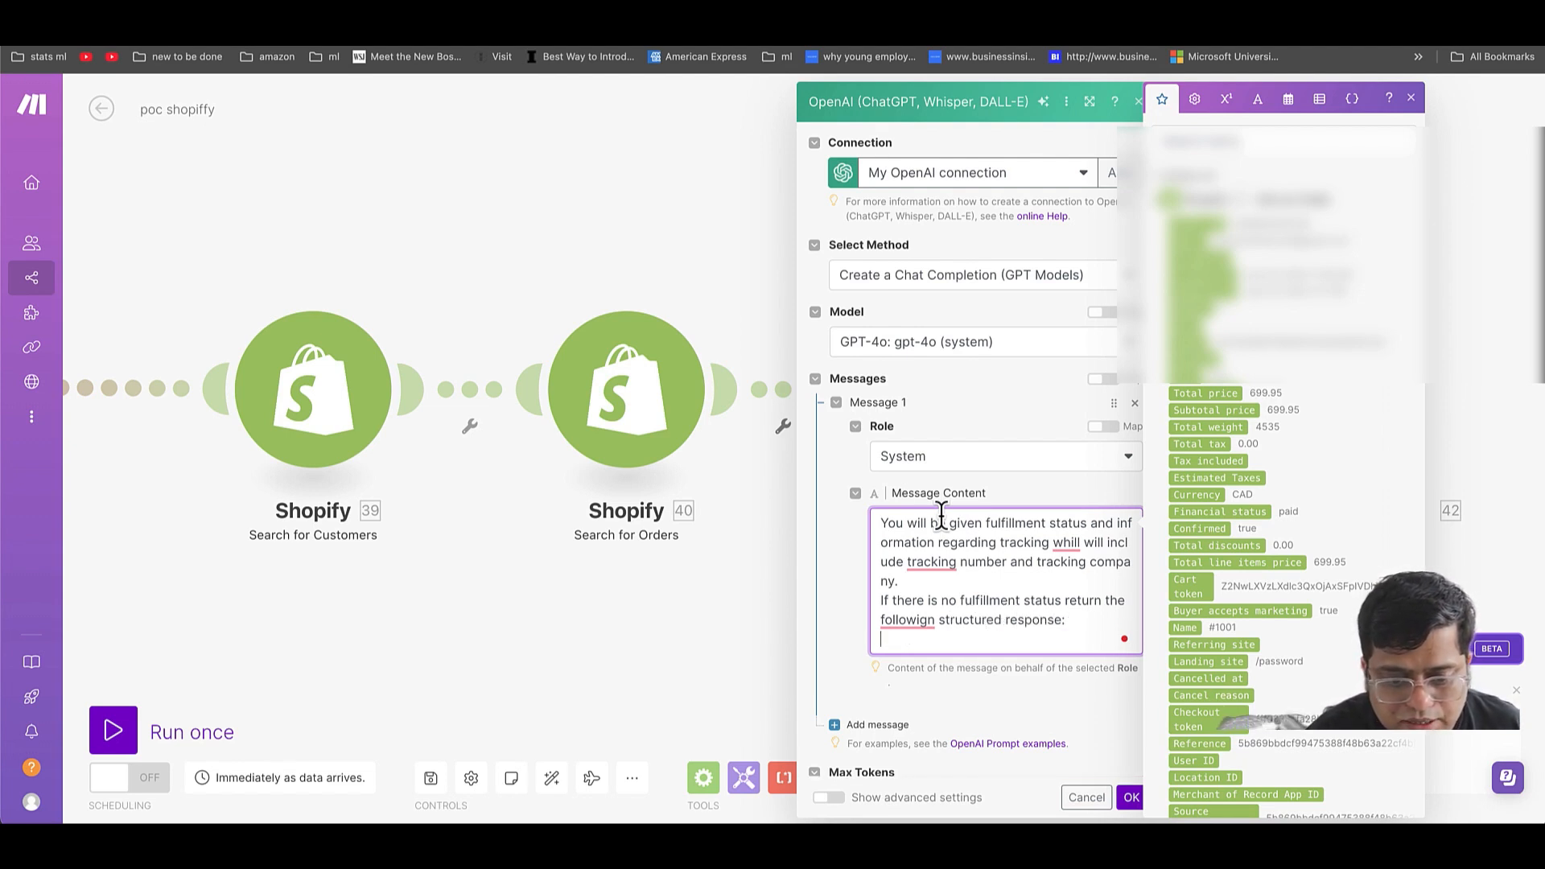
- Add a JSON block in braces below that line with "result": "Your order is currently being processed"
text({)
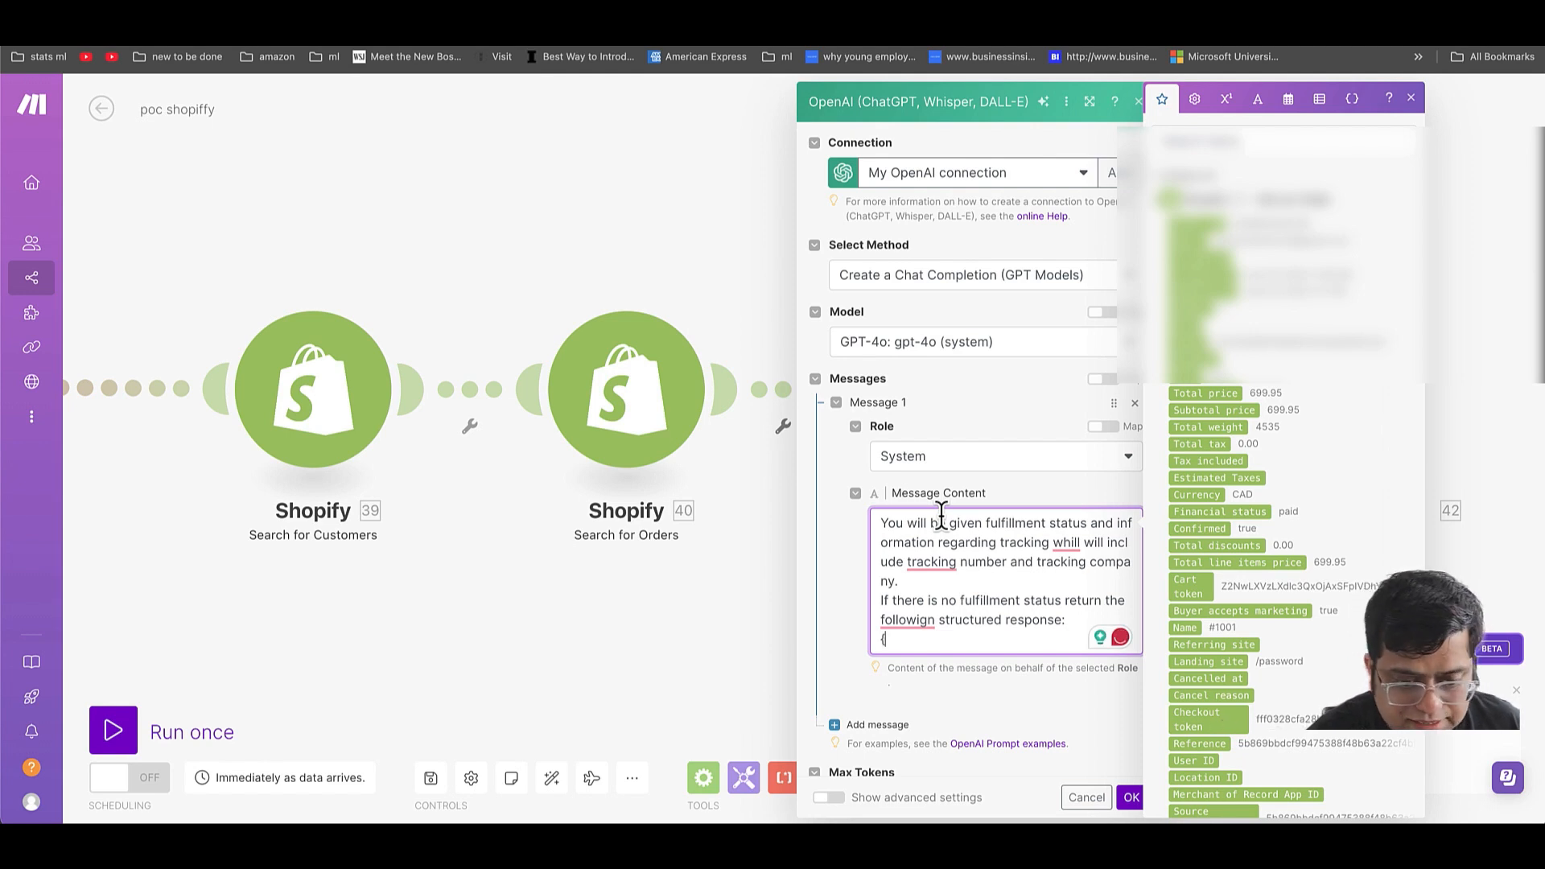
key(Return)
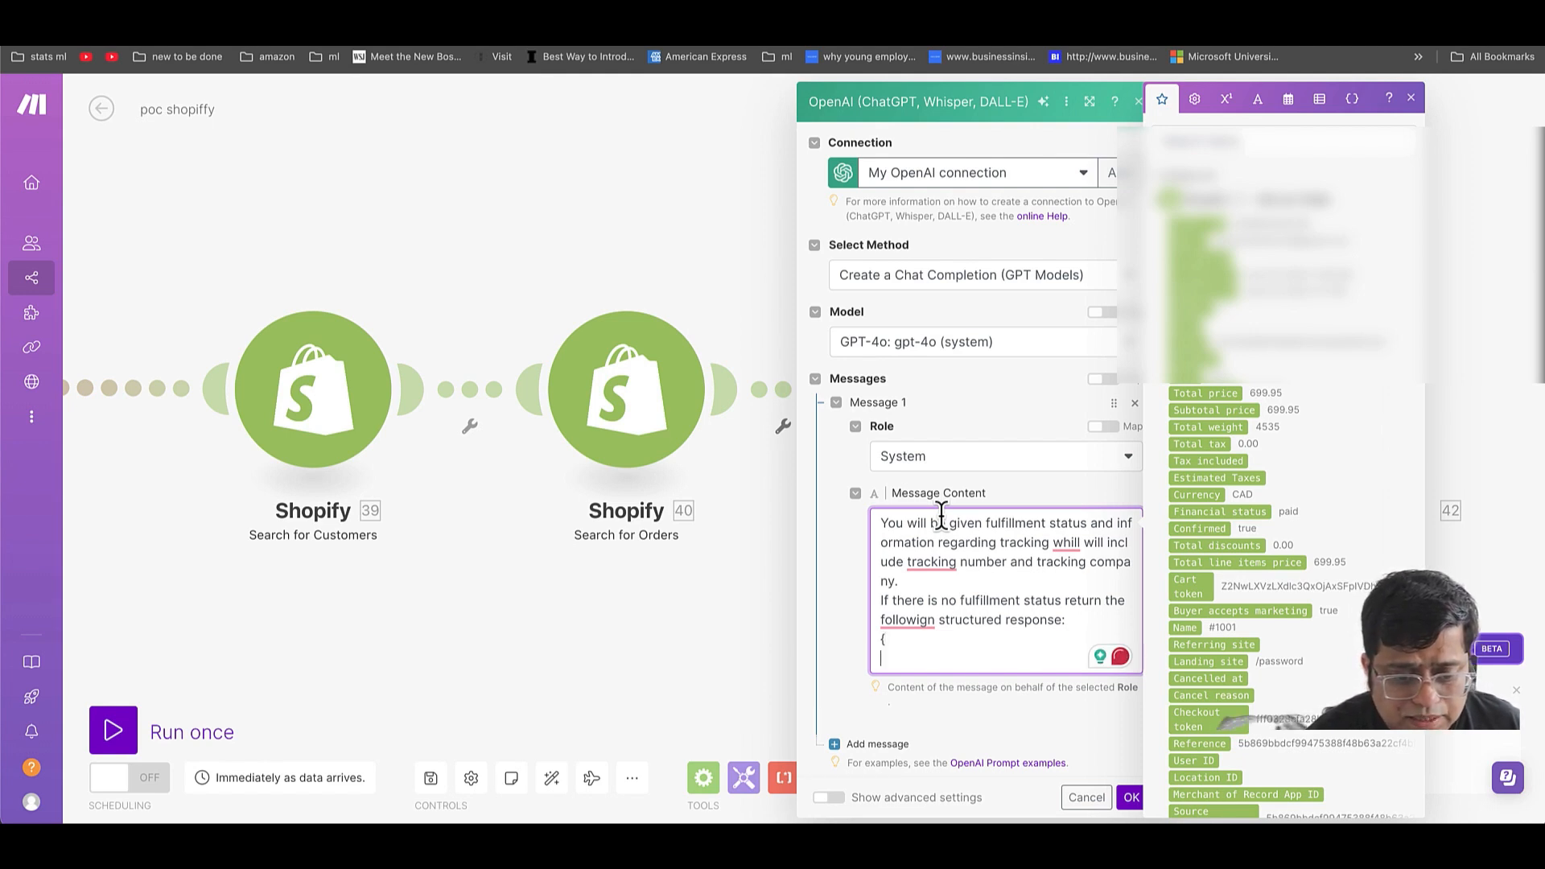
text(})
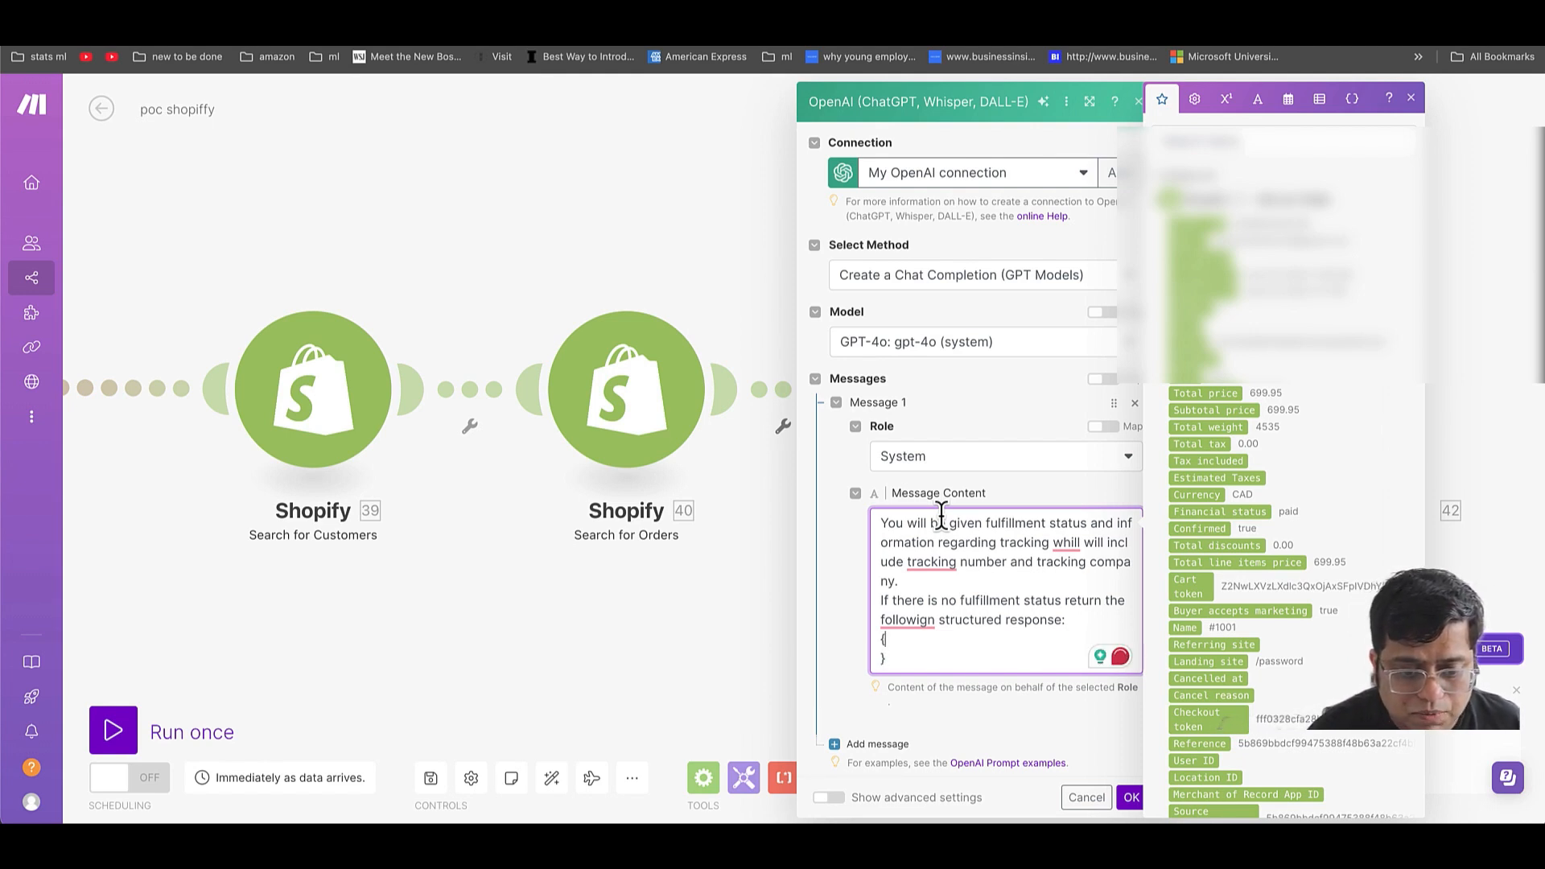
key(Return)
text("resu)
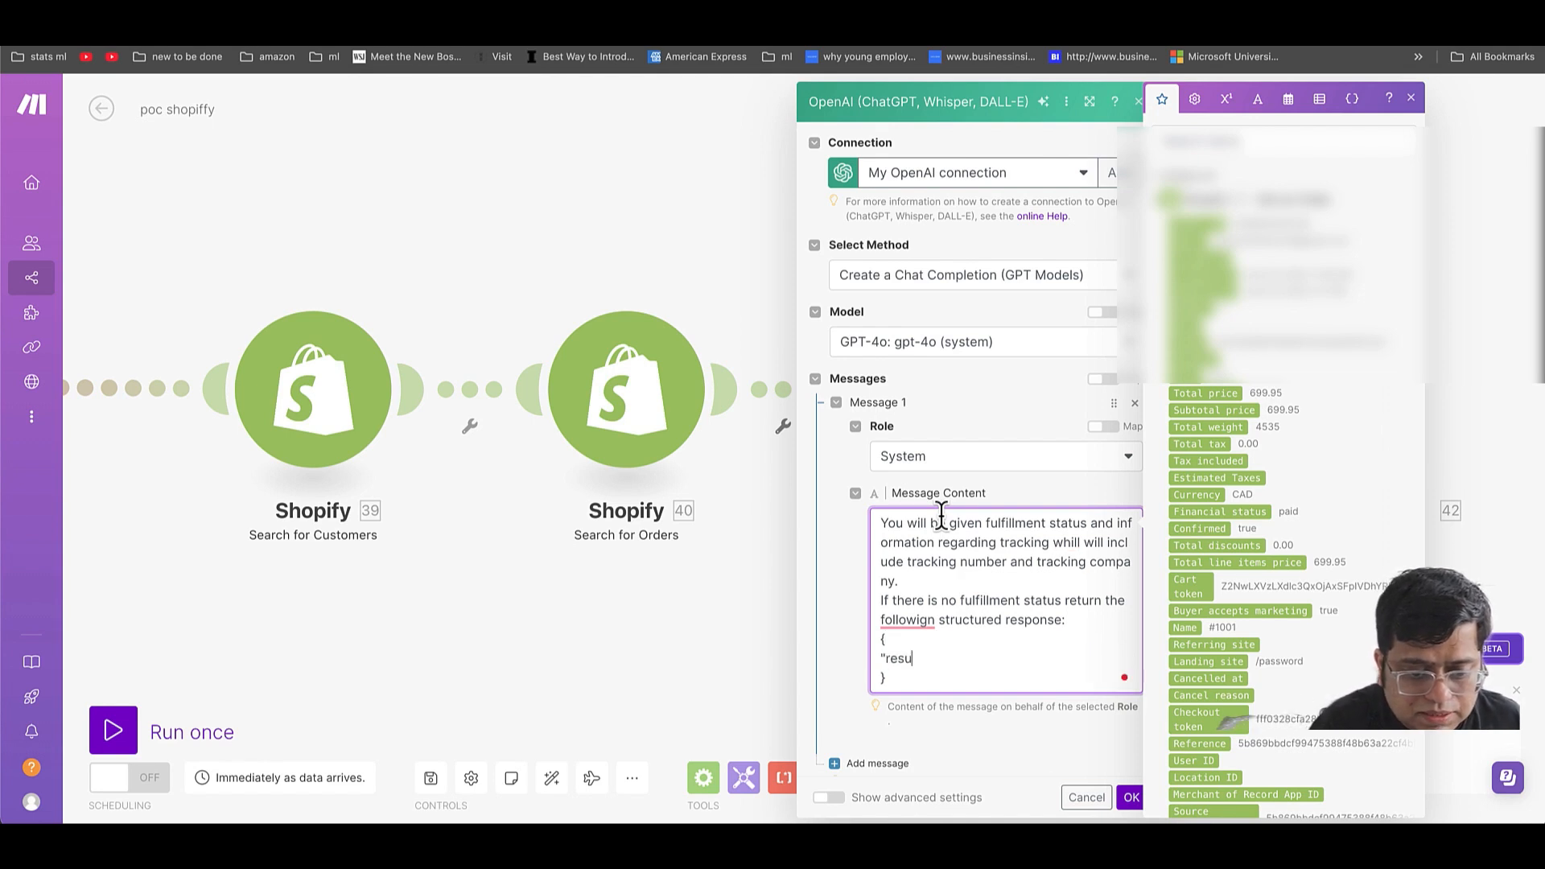
text(lt")
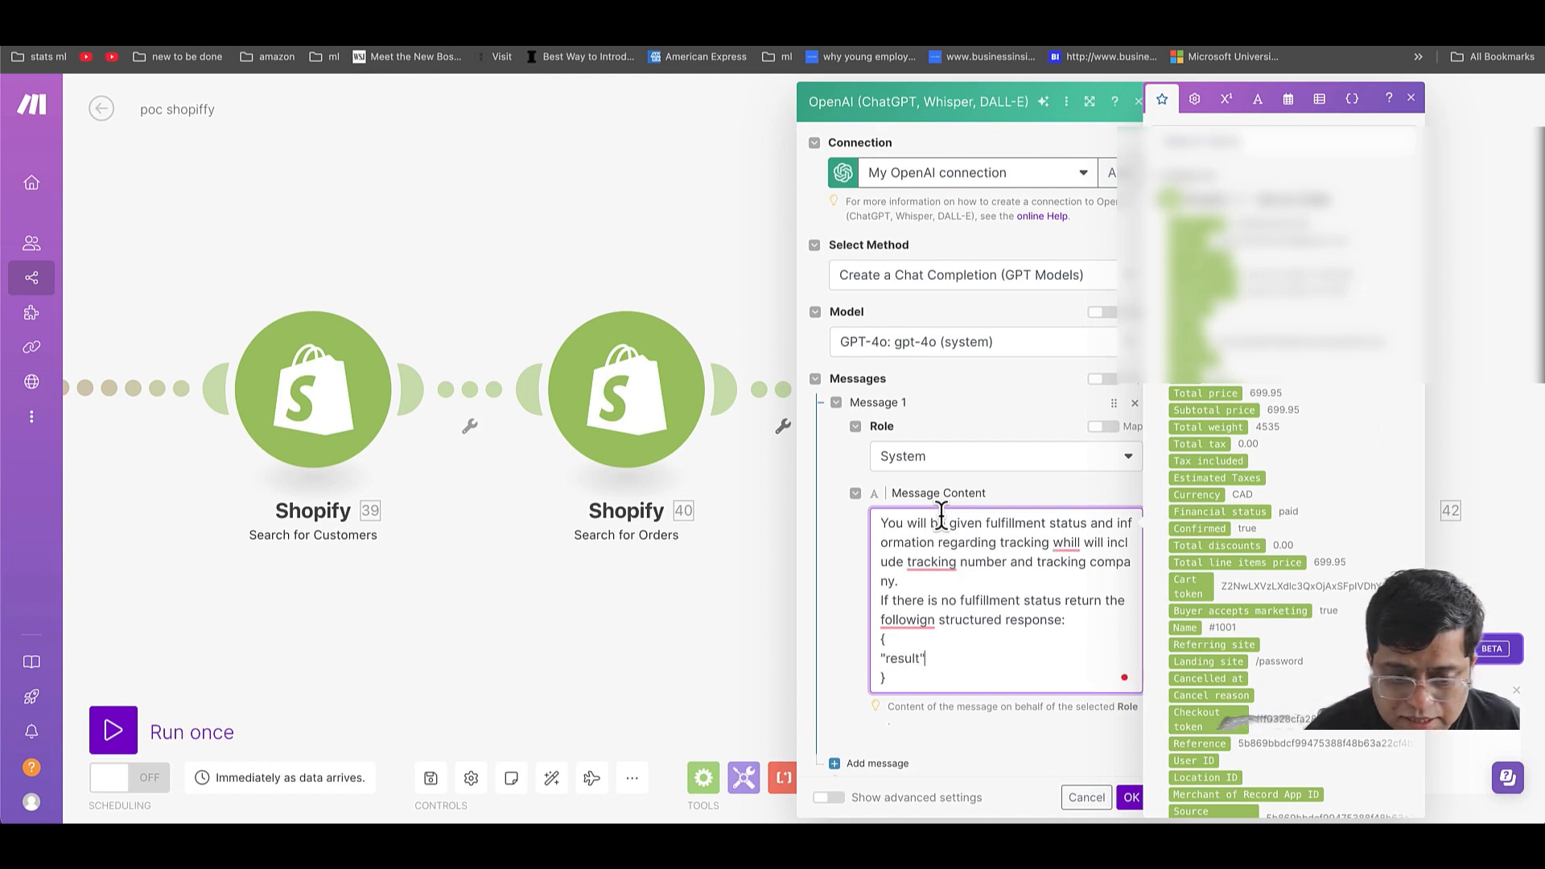
text(: "Y)
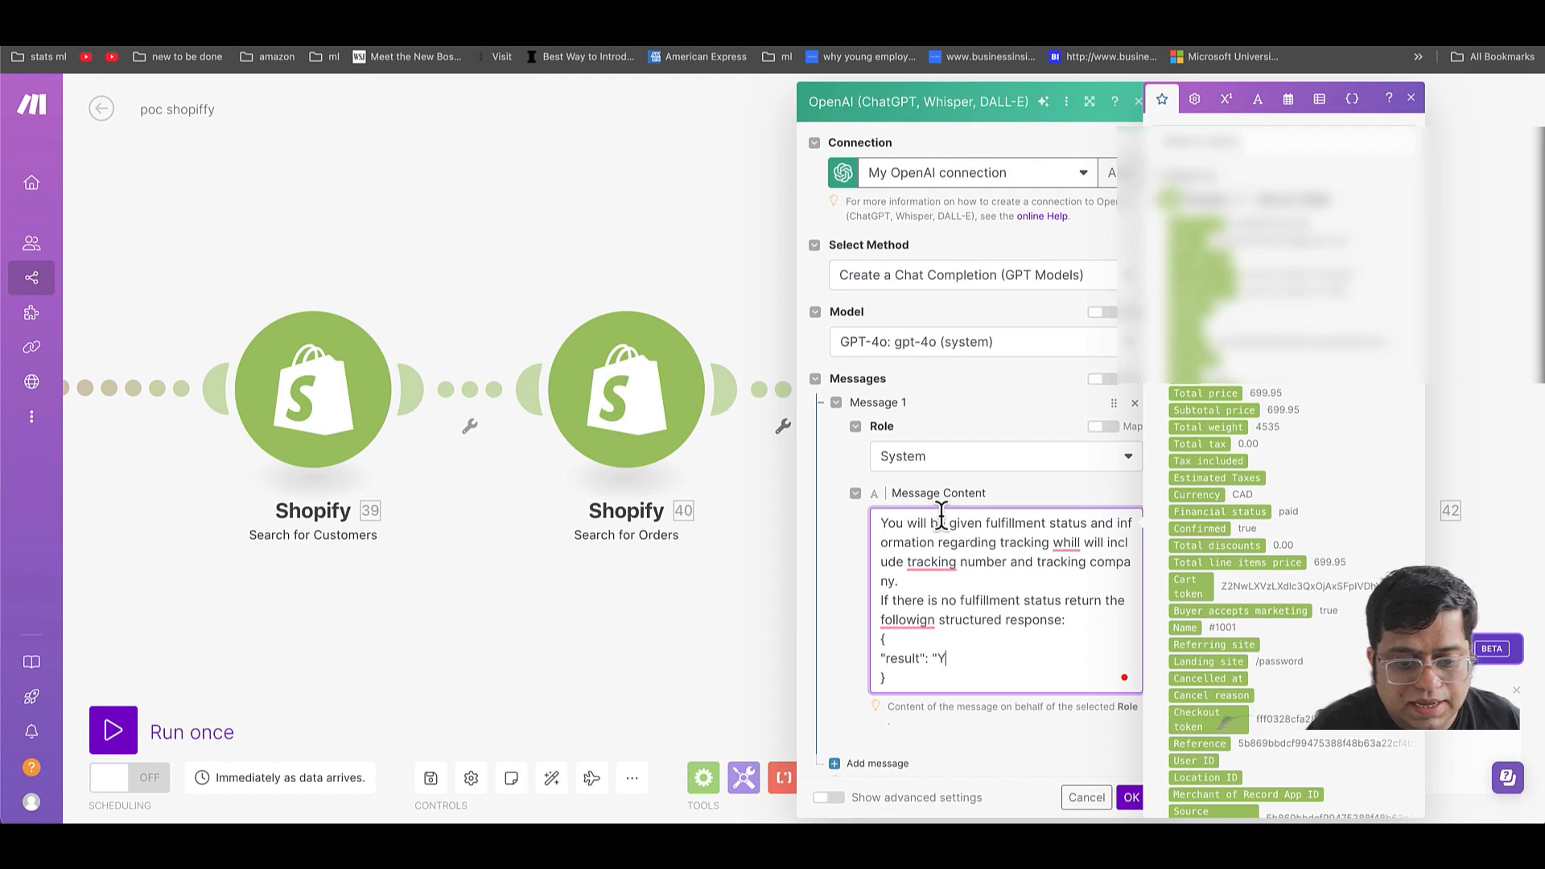
text(our order is)
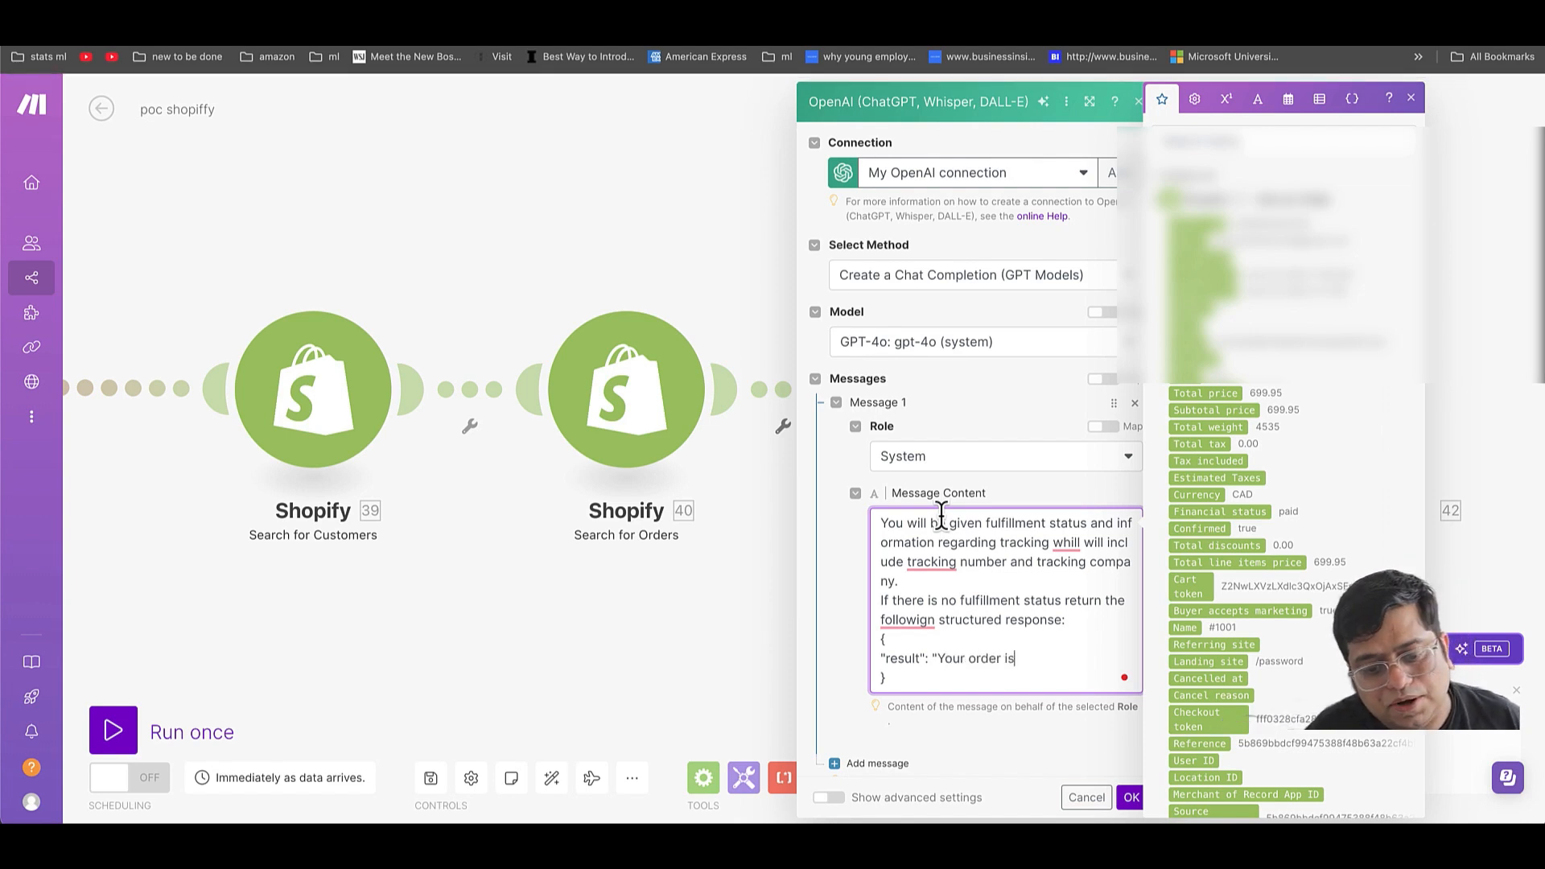
text( currently b)
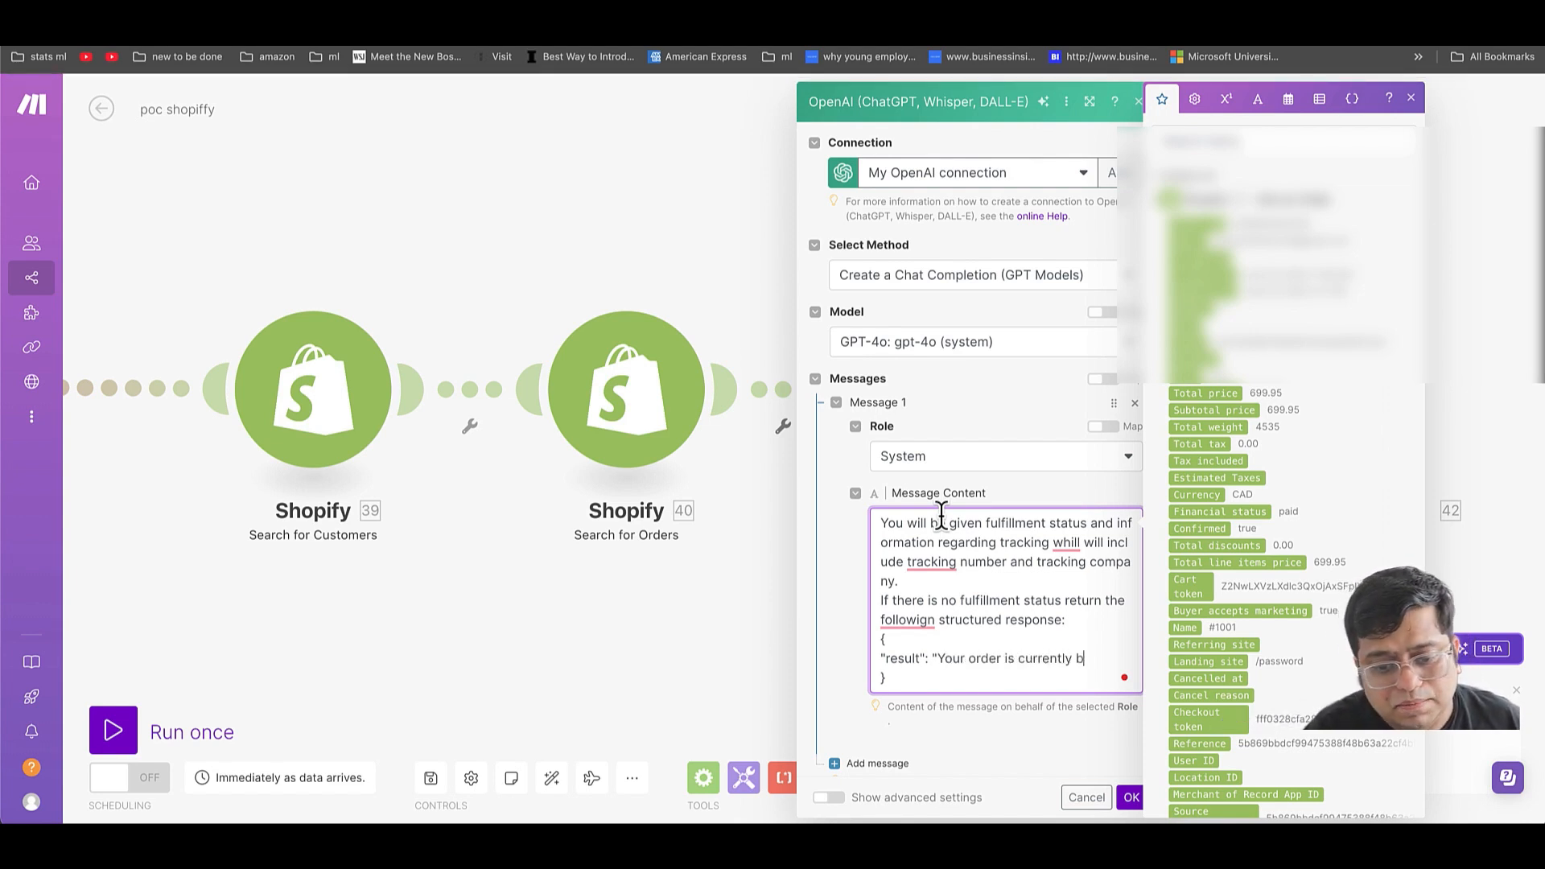
text(eing processed")
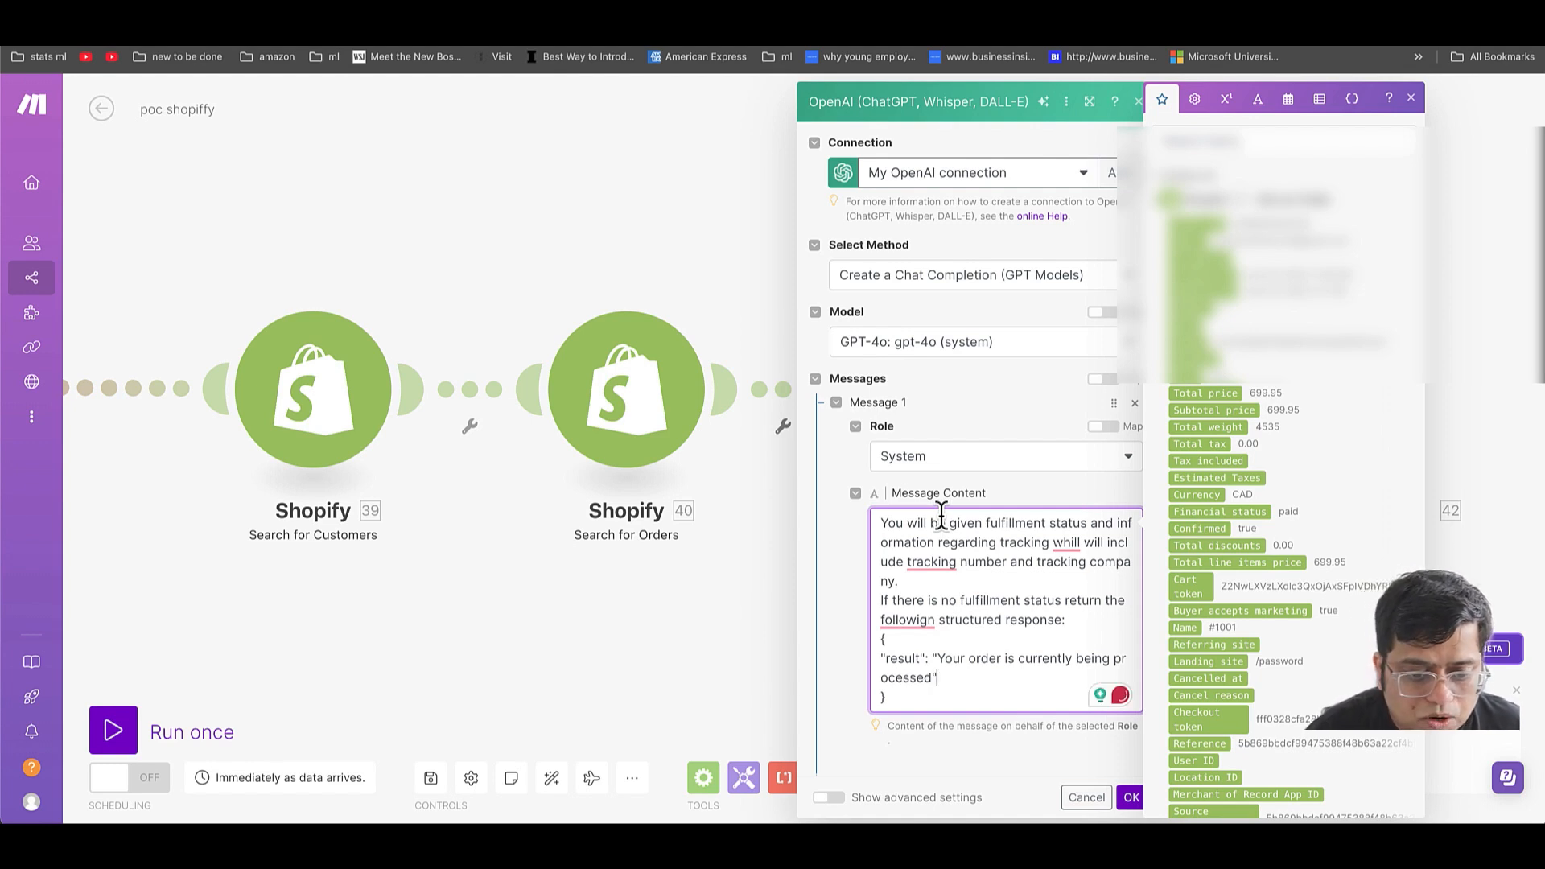
key(Down)
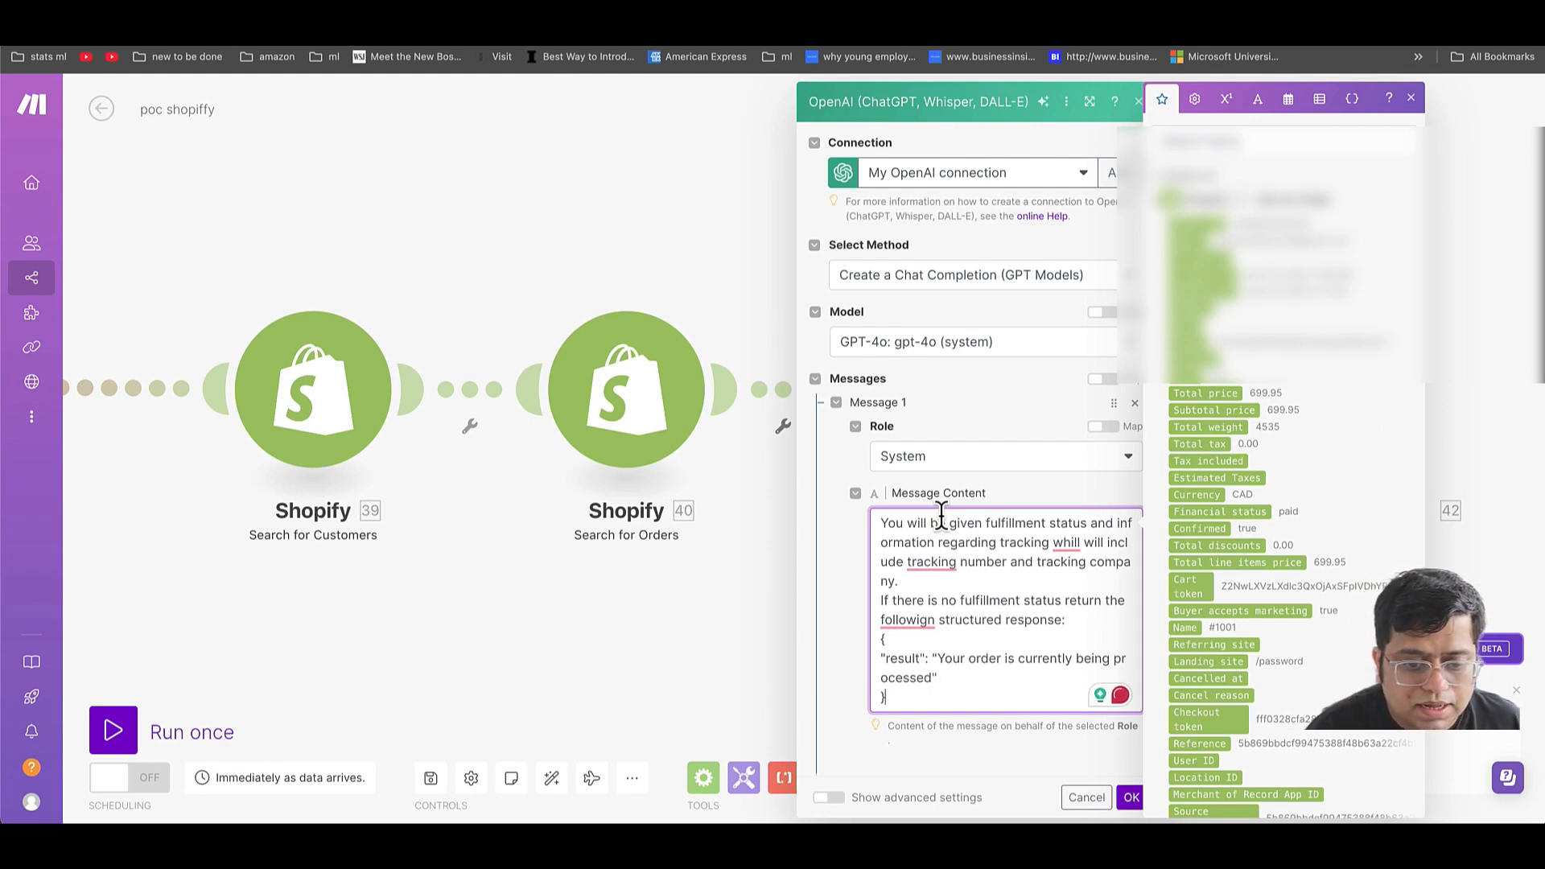
key(Up)
key(Up)
key(Up)
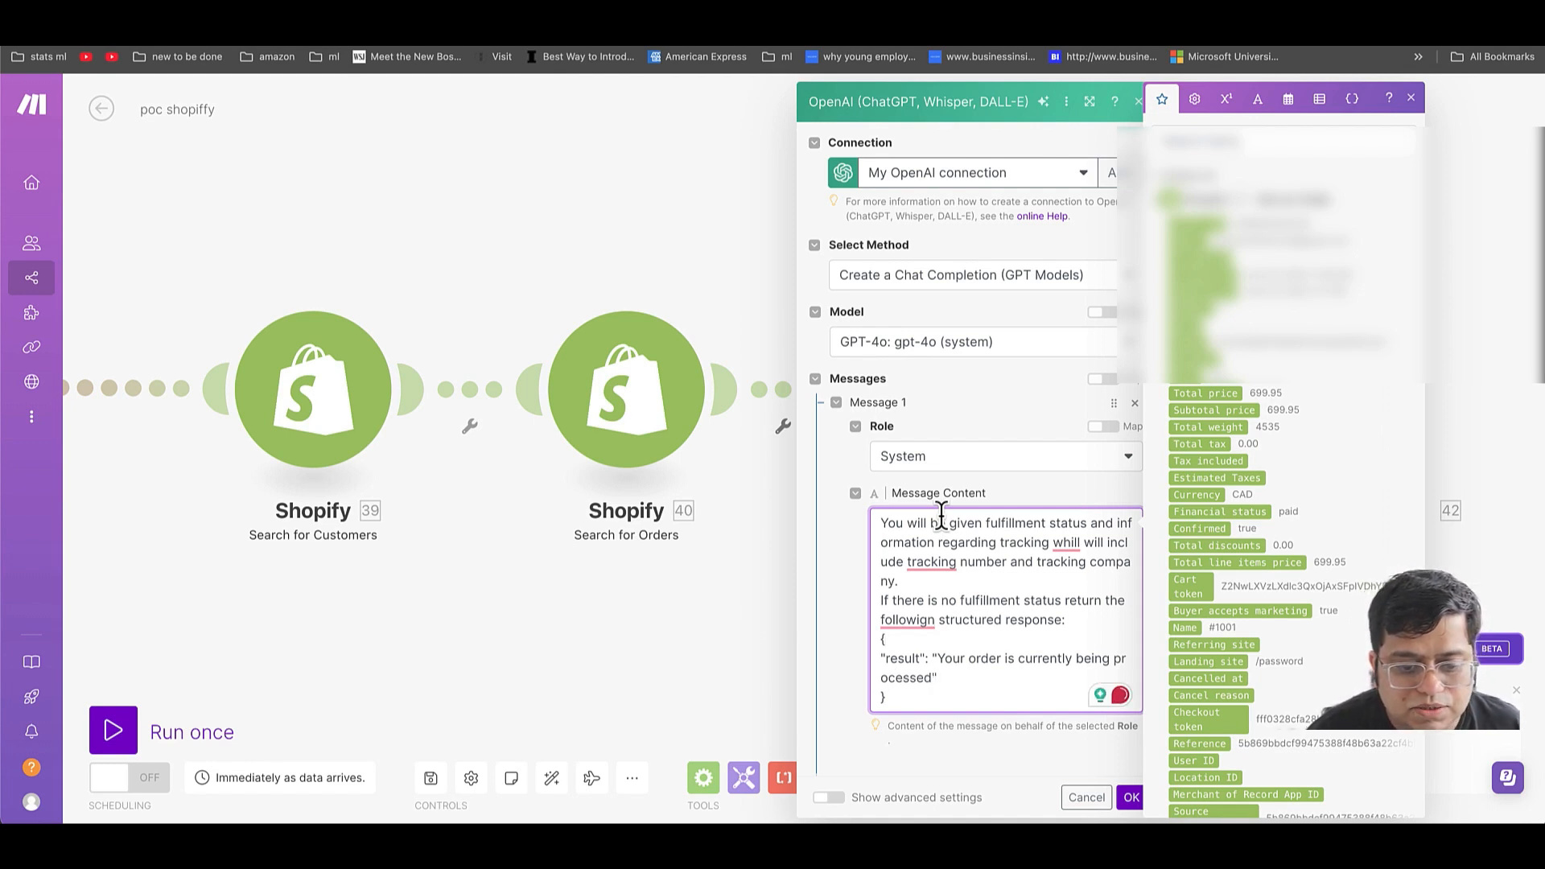
- Correct the spelling of "followign" to "following" in the system message
key(Left)
key(BackSpace)
text(g)
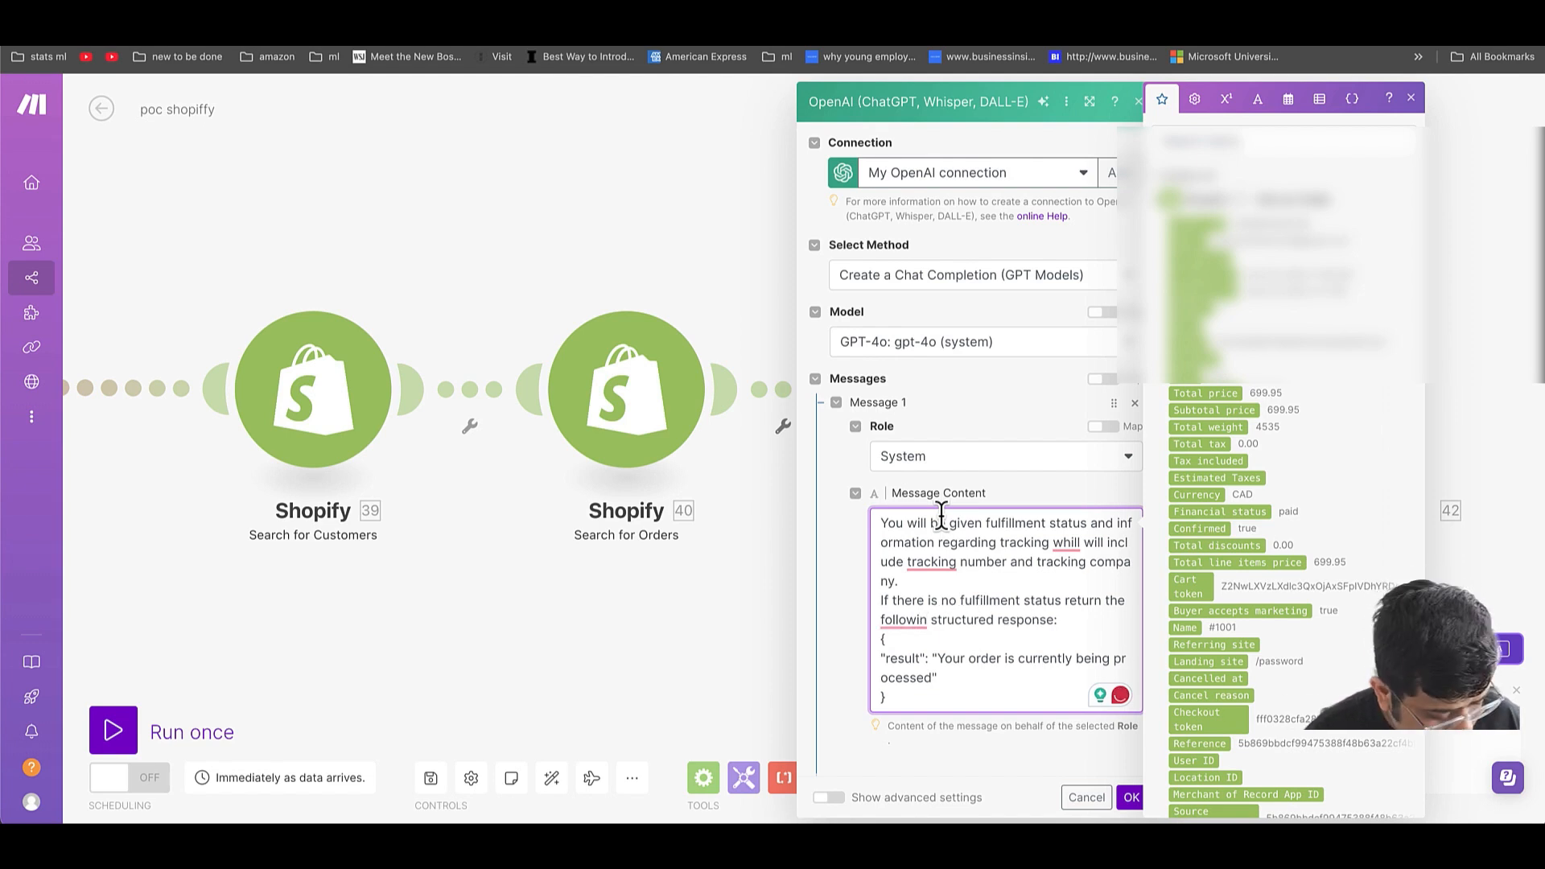
- Add a new line at the end of the system message: "If there is a fulfillment status return:"
key(ctrl+End)
key(Return)
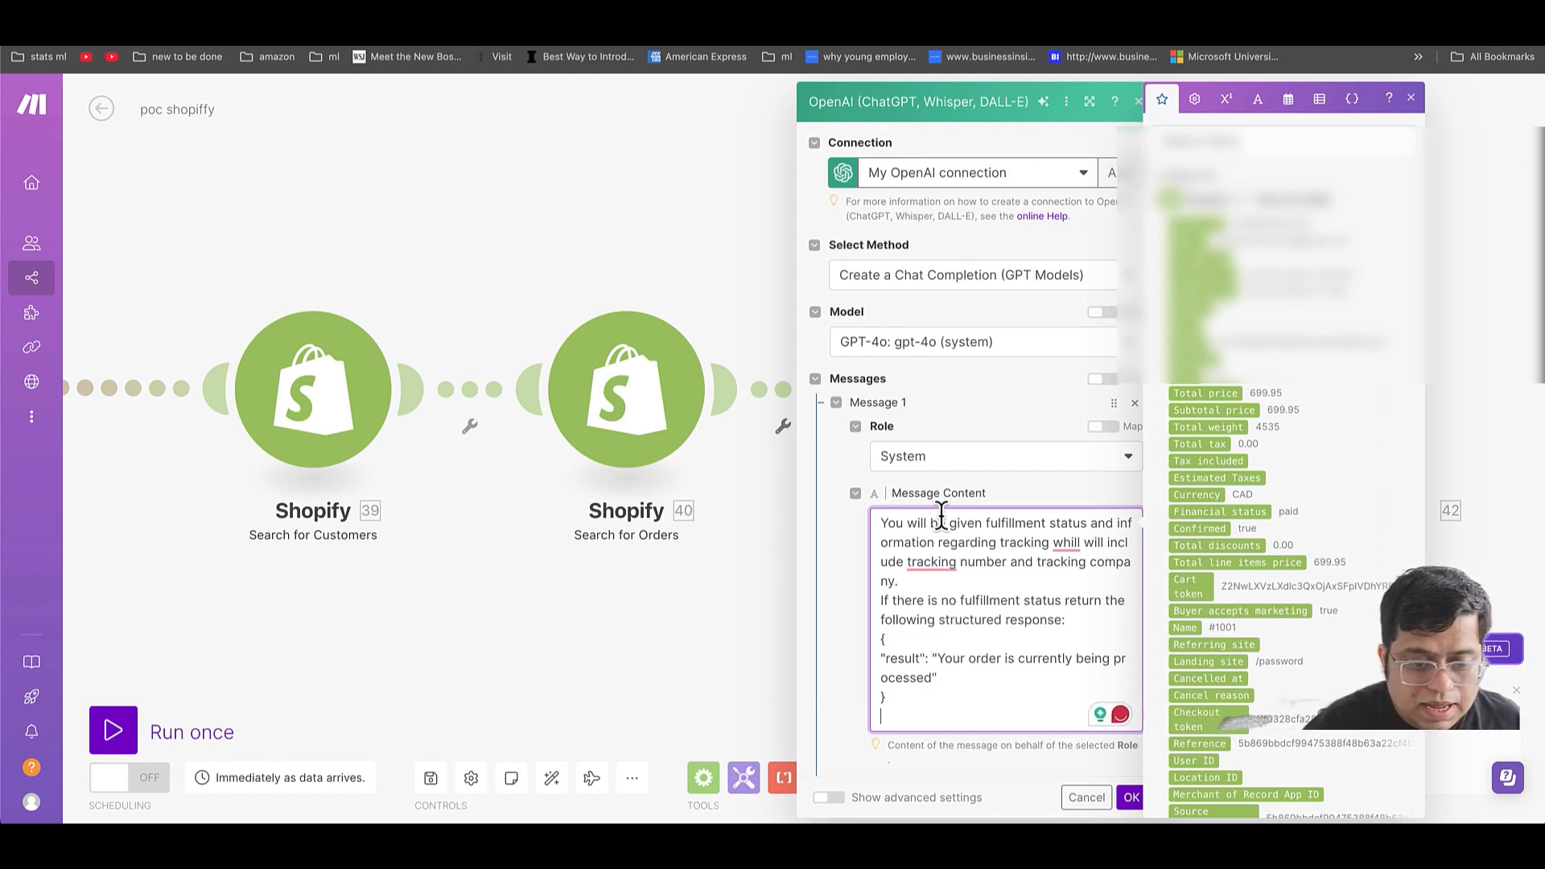
text(I)
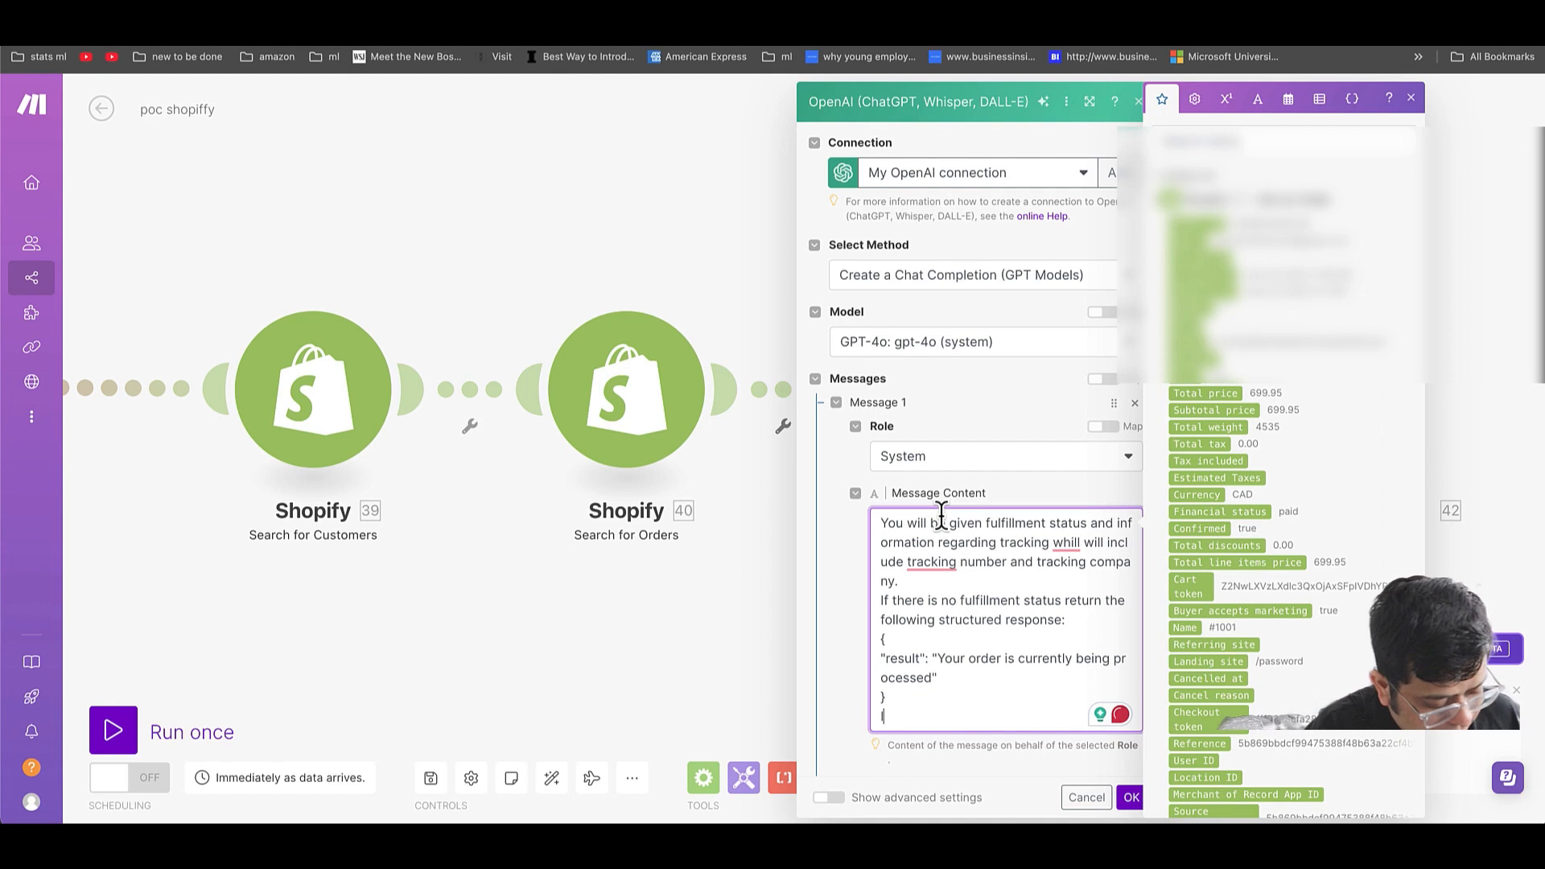
text(f there is a full)
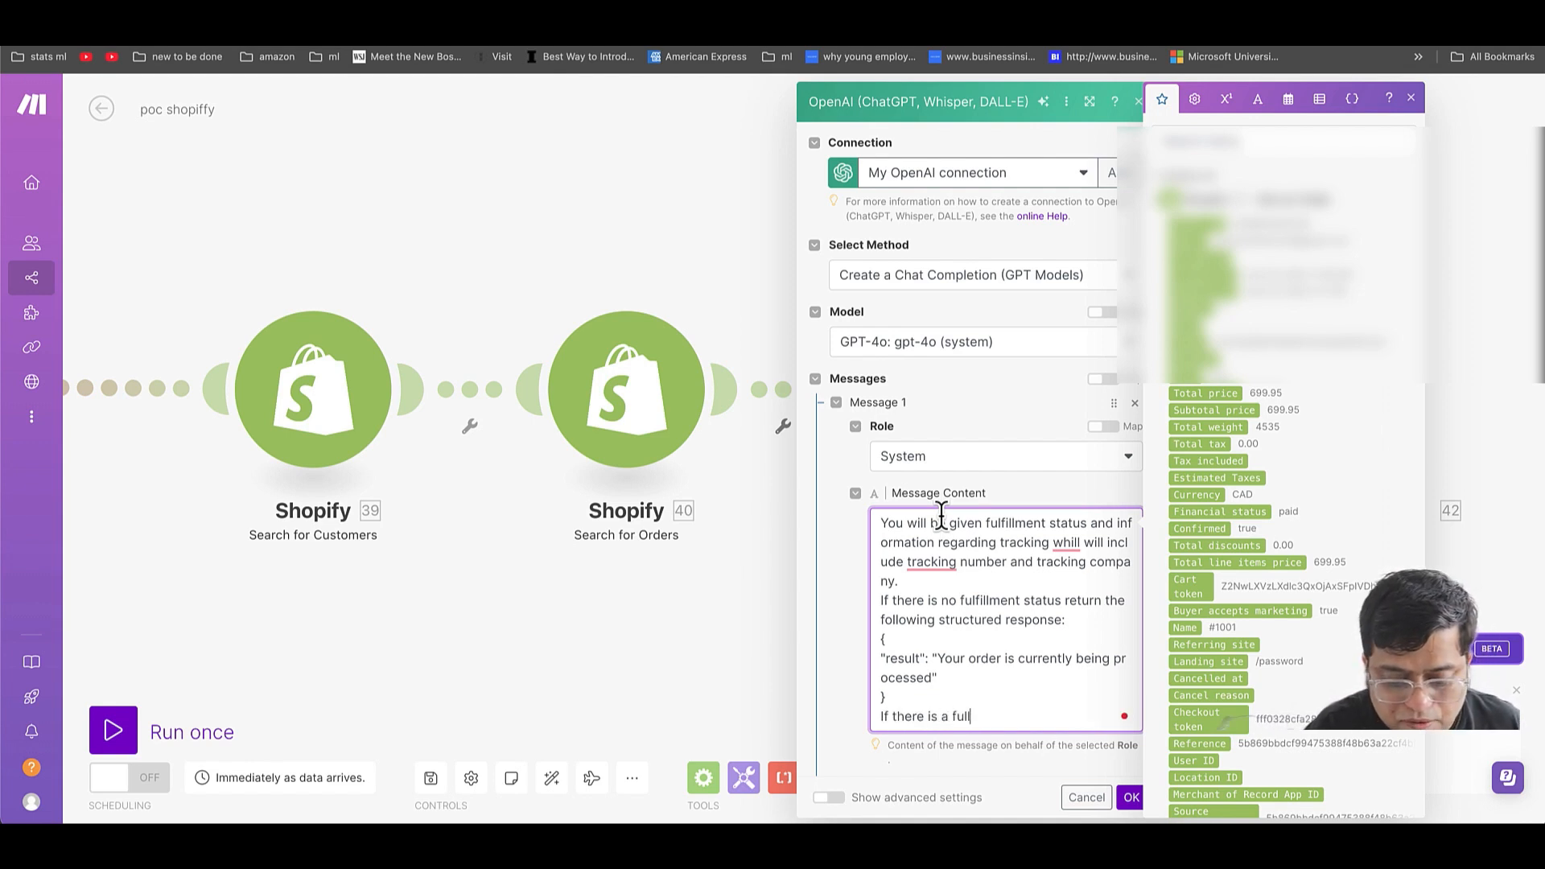
key(BackSpace)
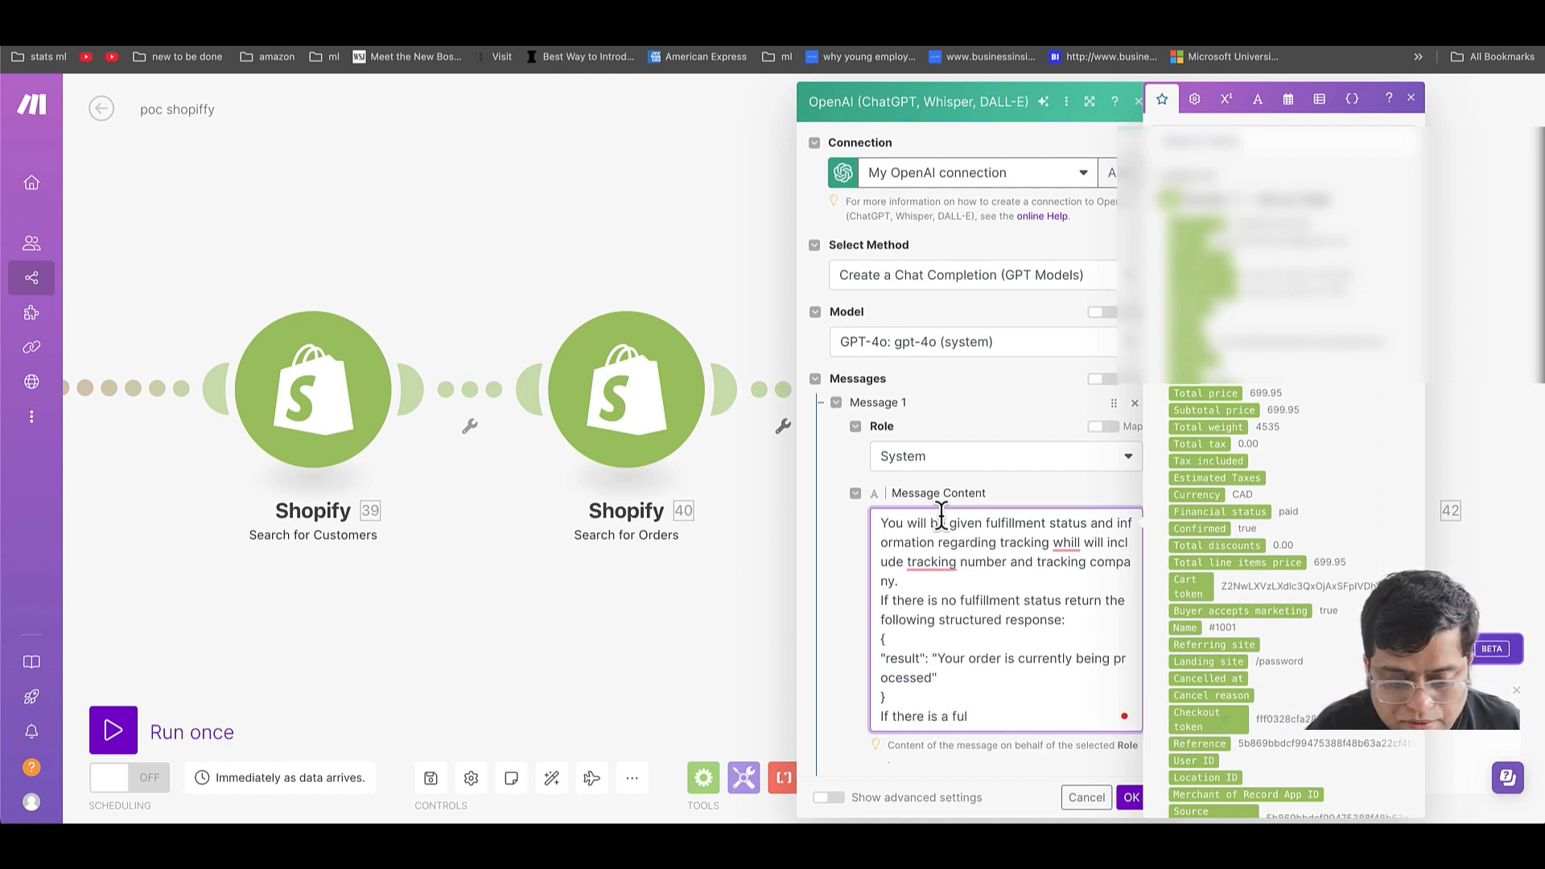
text(fillment statu)
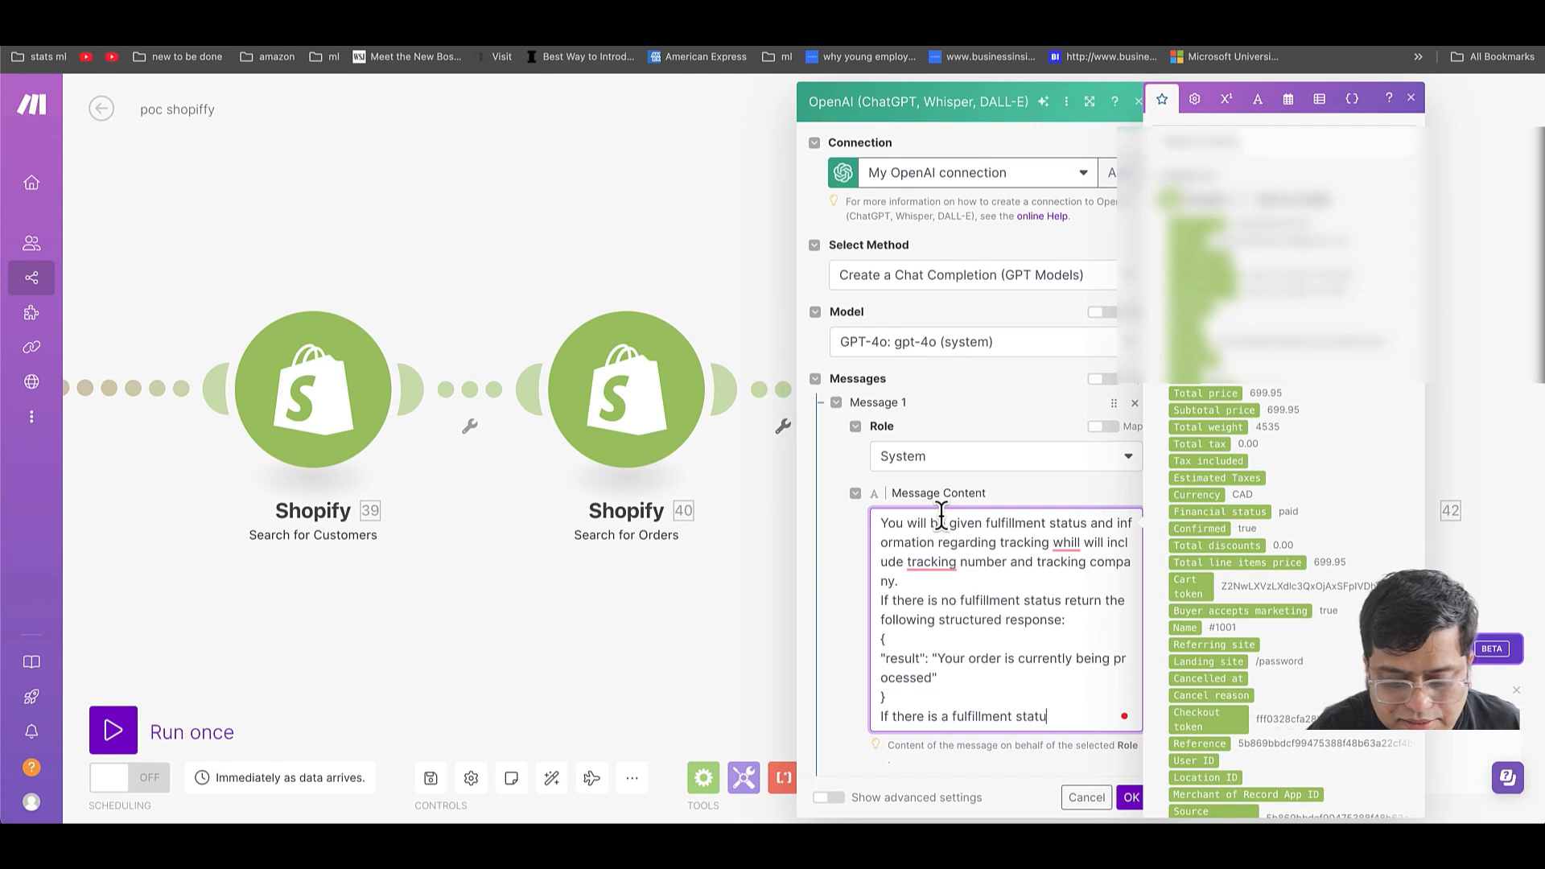
text(s return:)
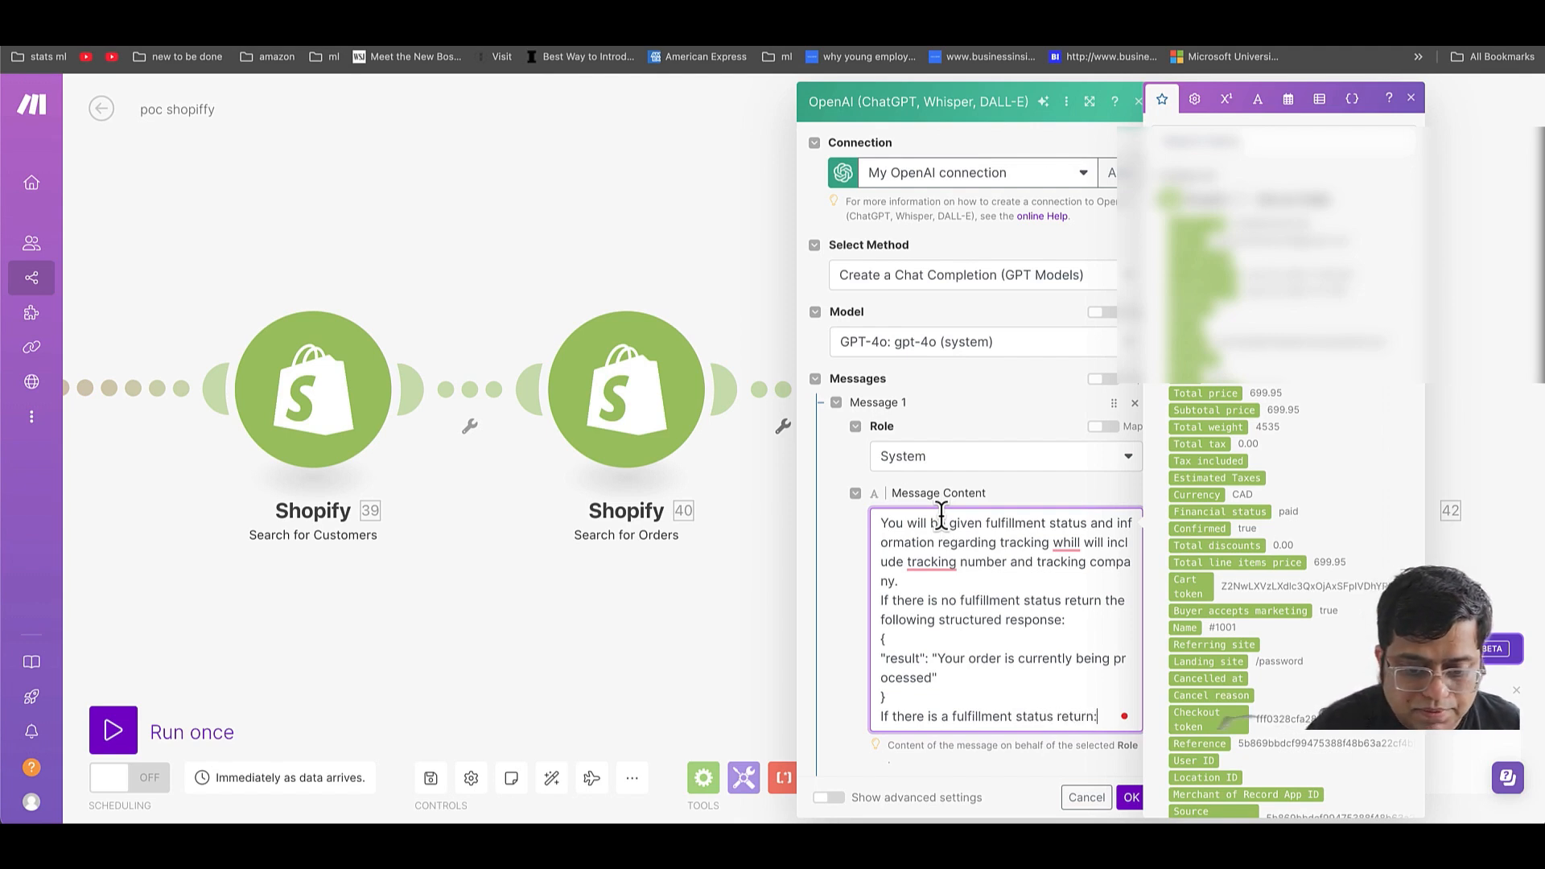
- Add a JSON block in braces below that line, containing a "result" key and an opening quote for its value
key(Return)
text({)
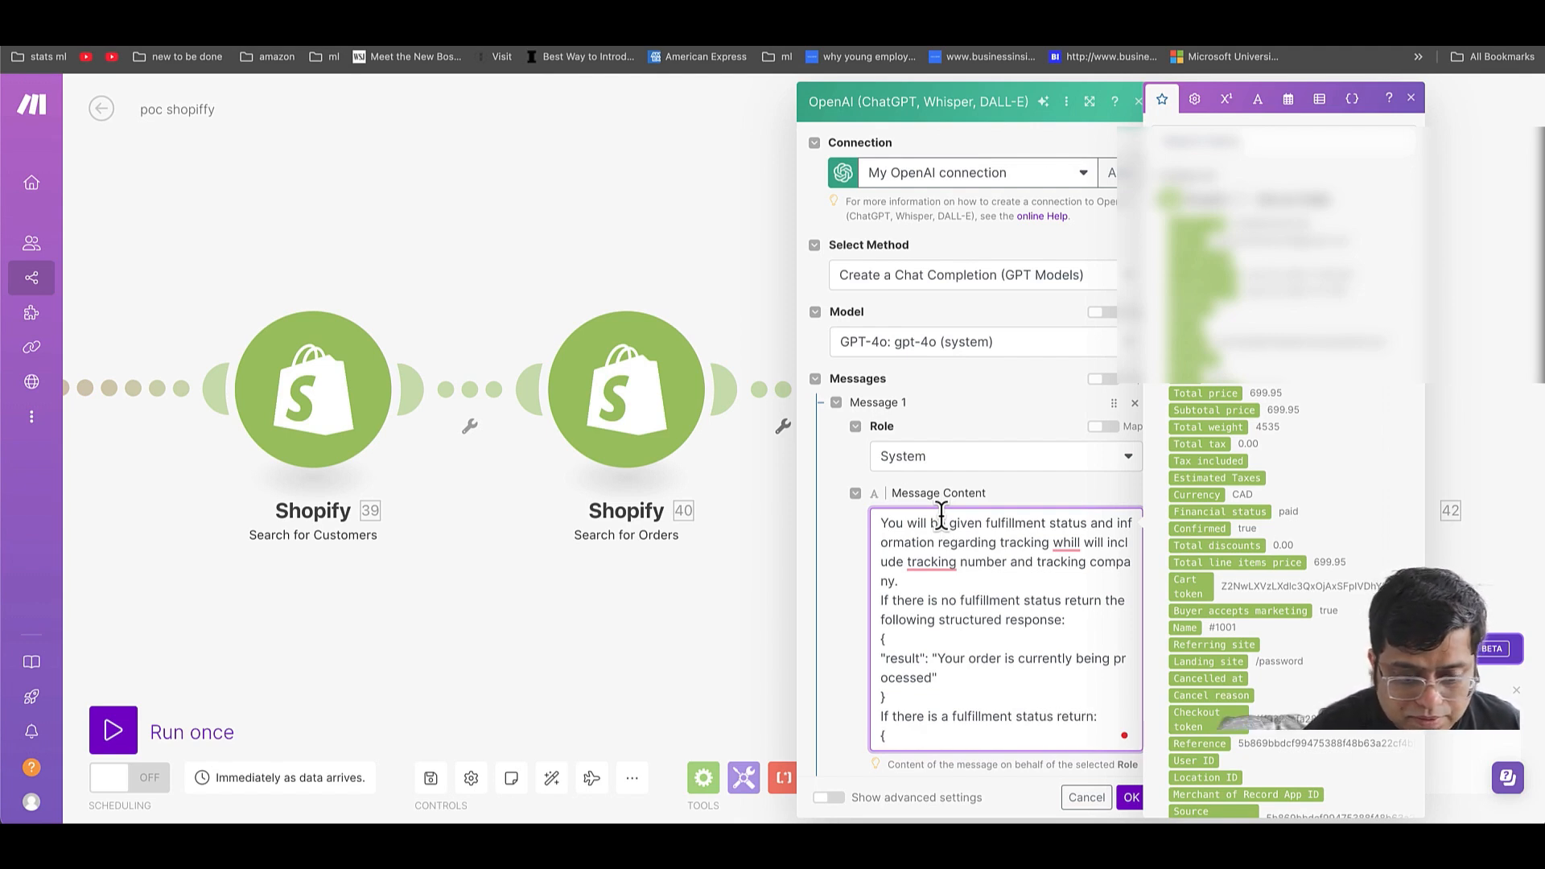
key(Return)
key(Return)
text(})
key(Up)
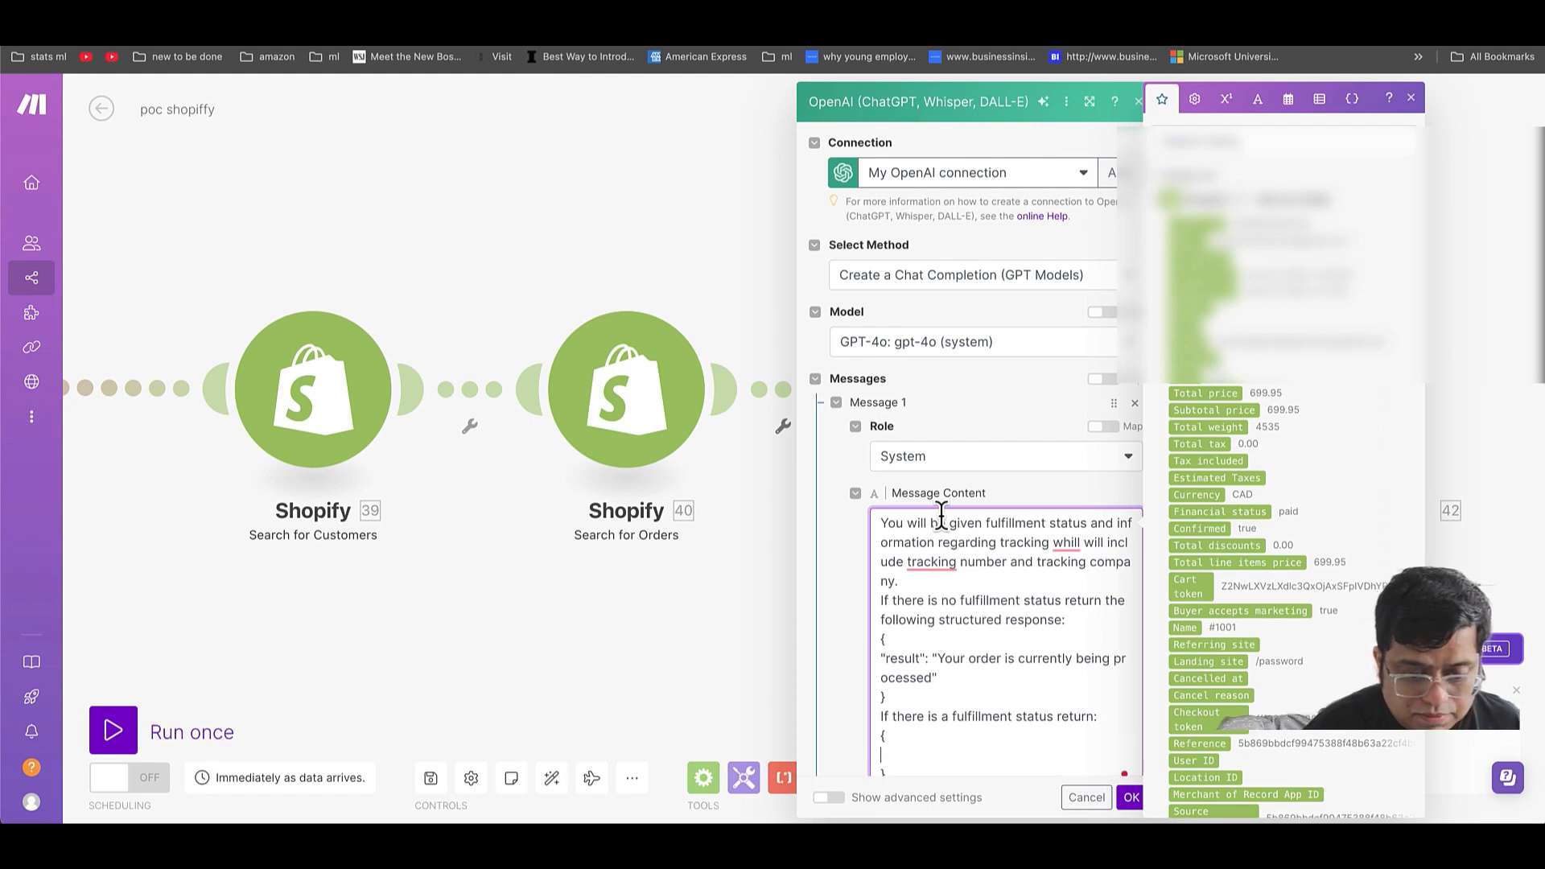
text("resuk)
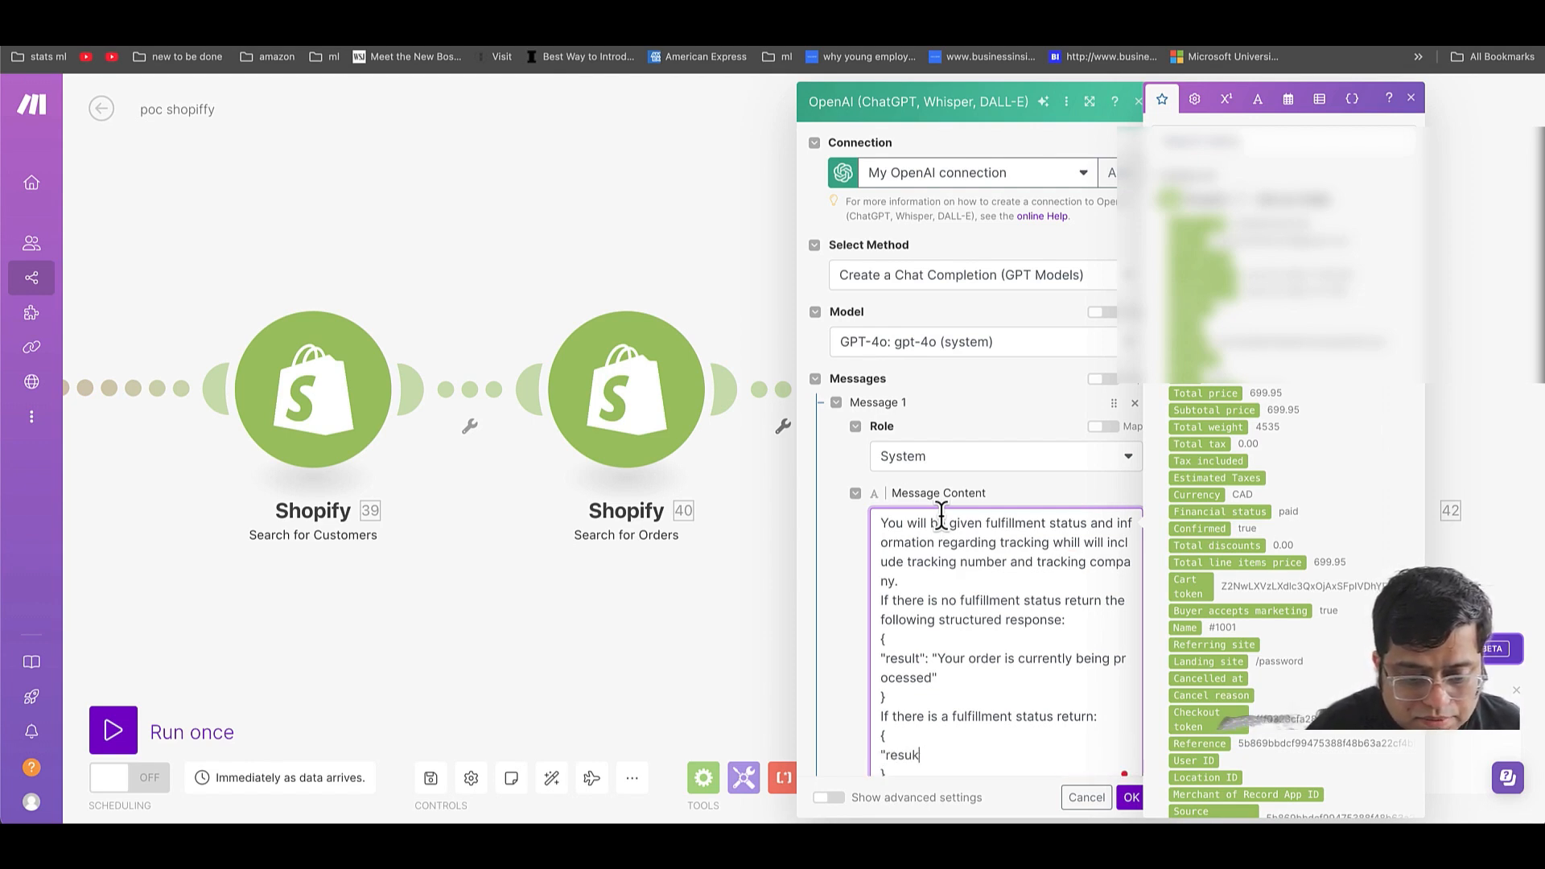
key(BackSpace)
text(lt" :)
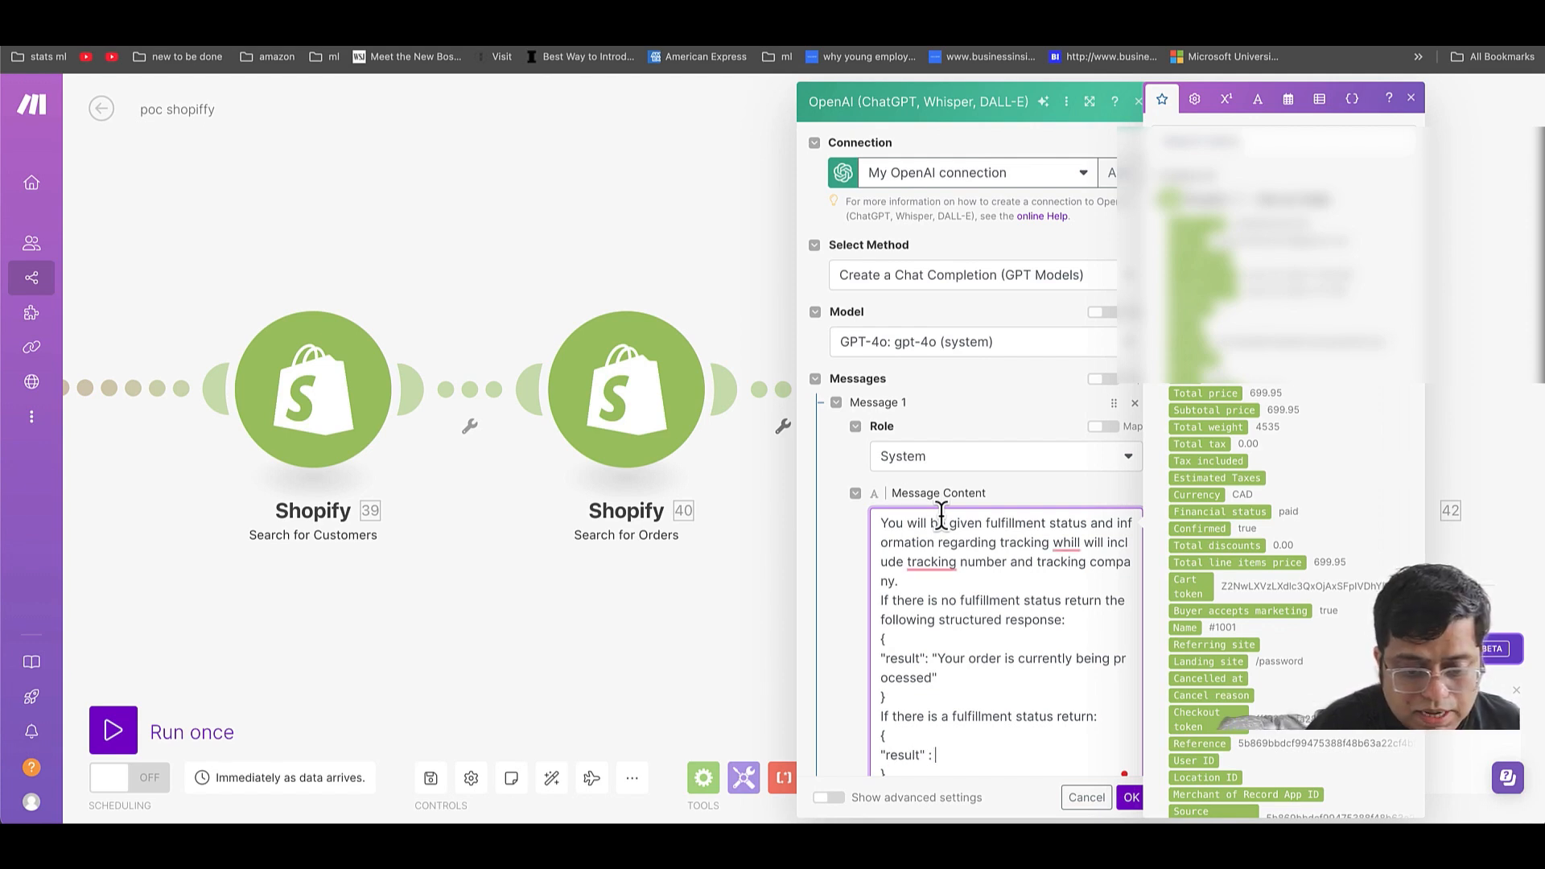
text( ")
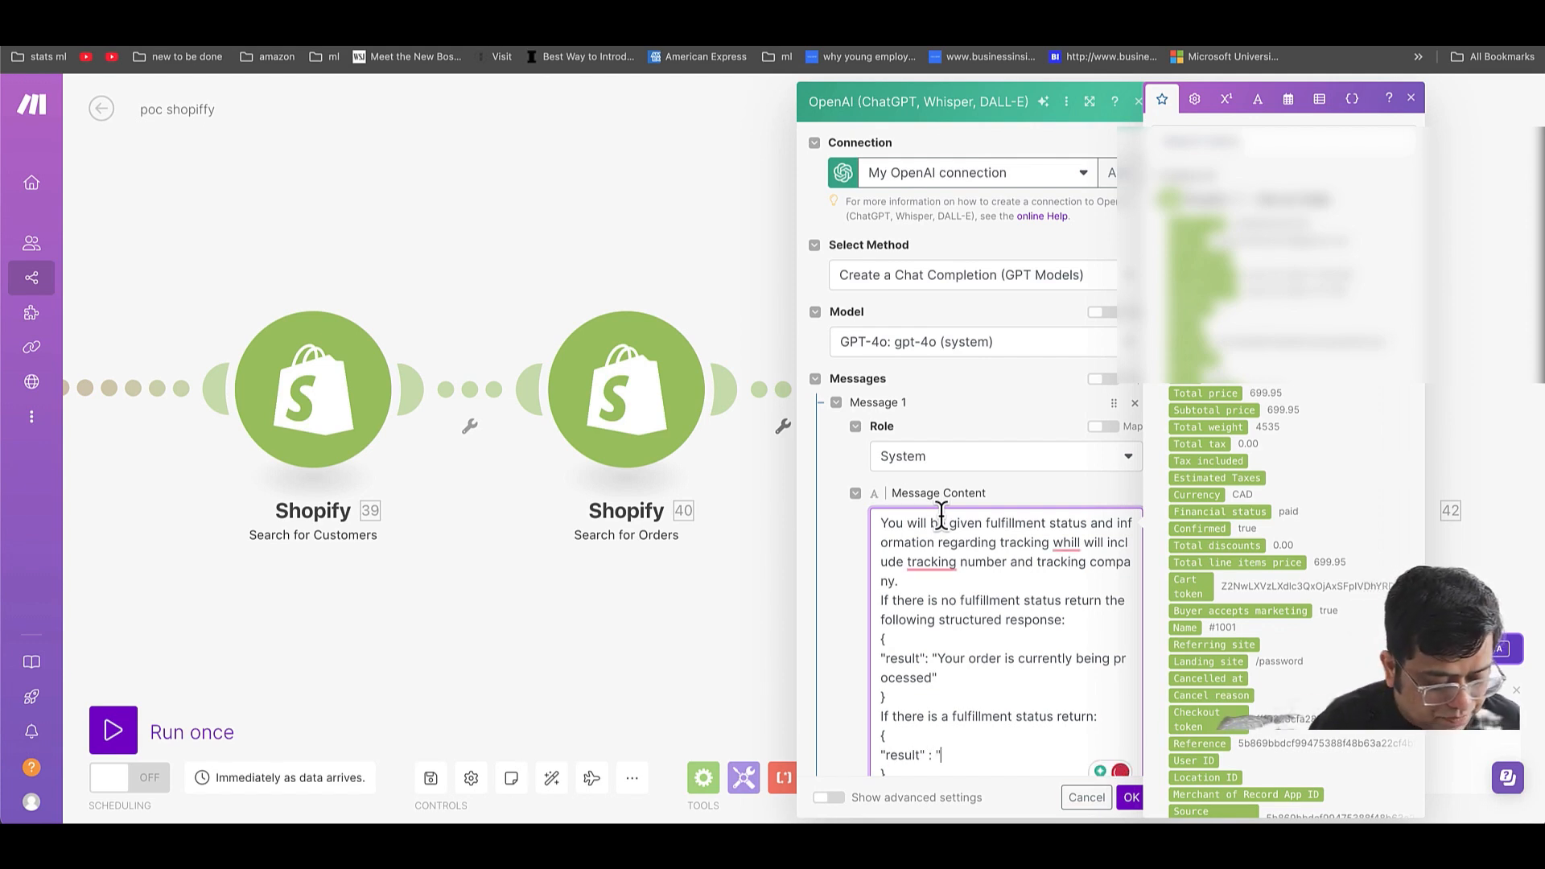
- Begin the second result's value with "Your order has been shipped with tracking company"
text(Your order i)
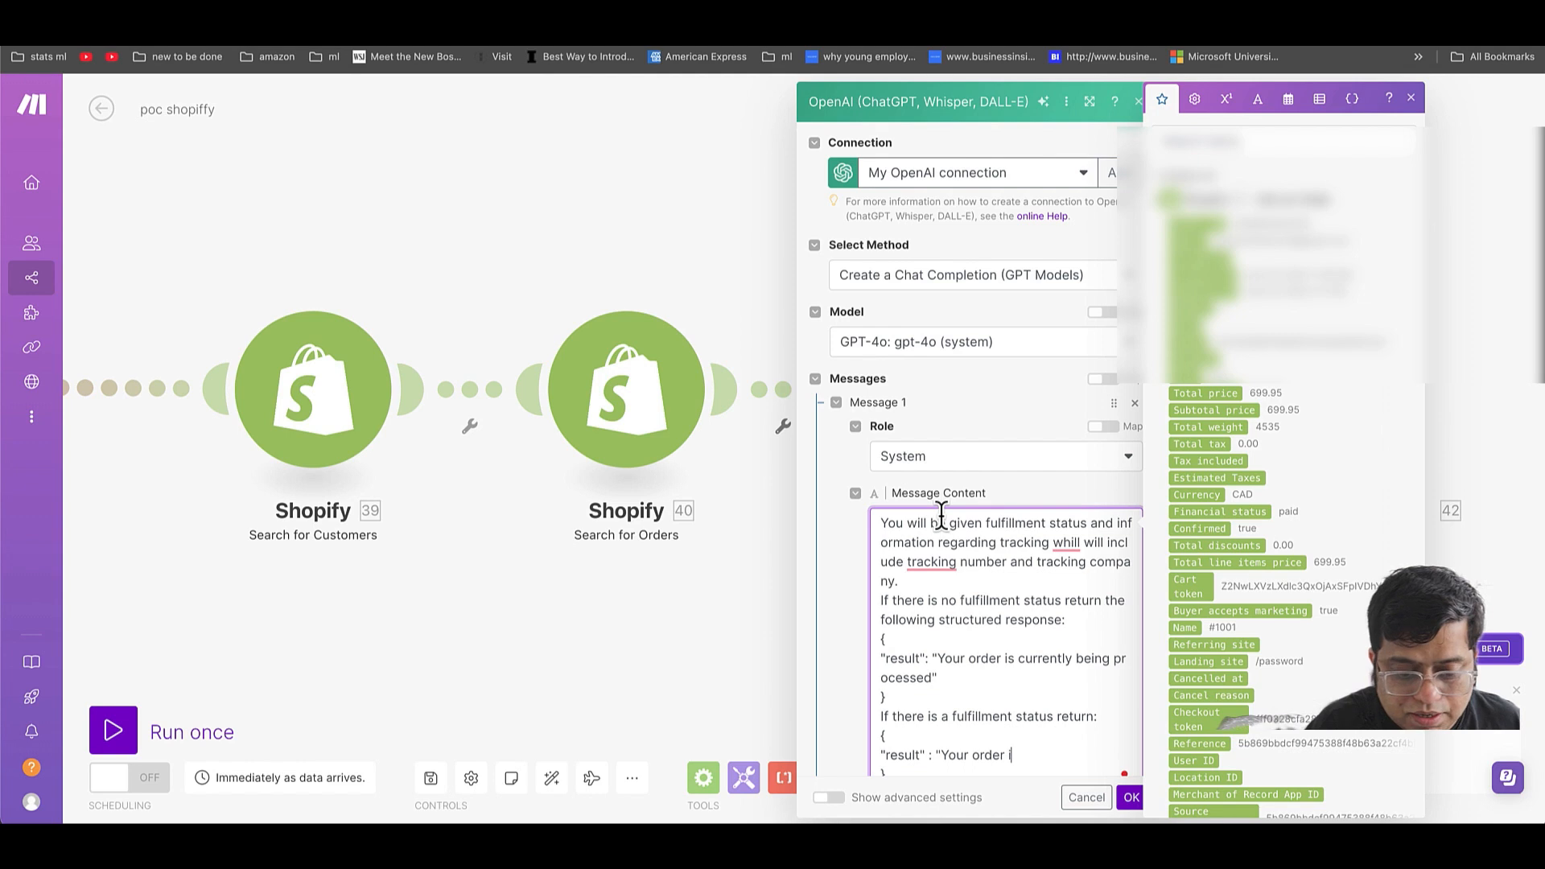
key(BackSpace)
text(hase)
key(BackSpace)
key(BackSpace)
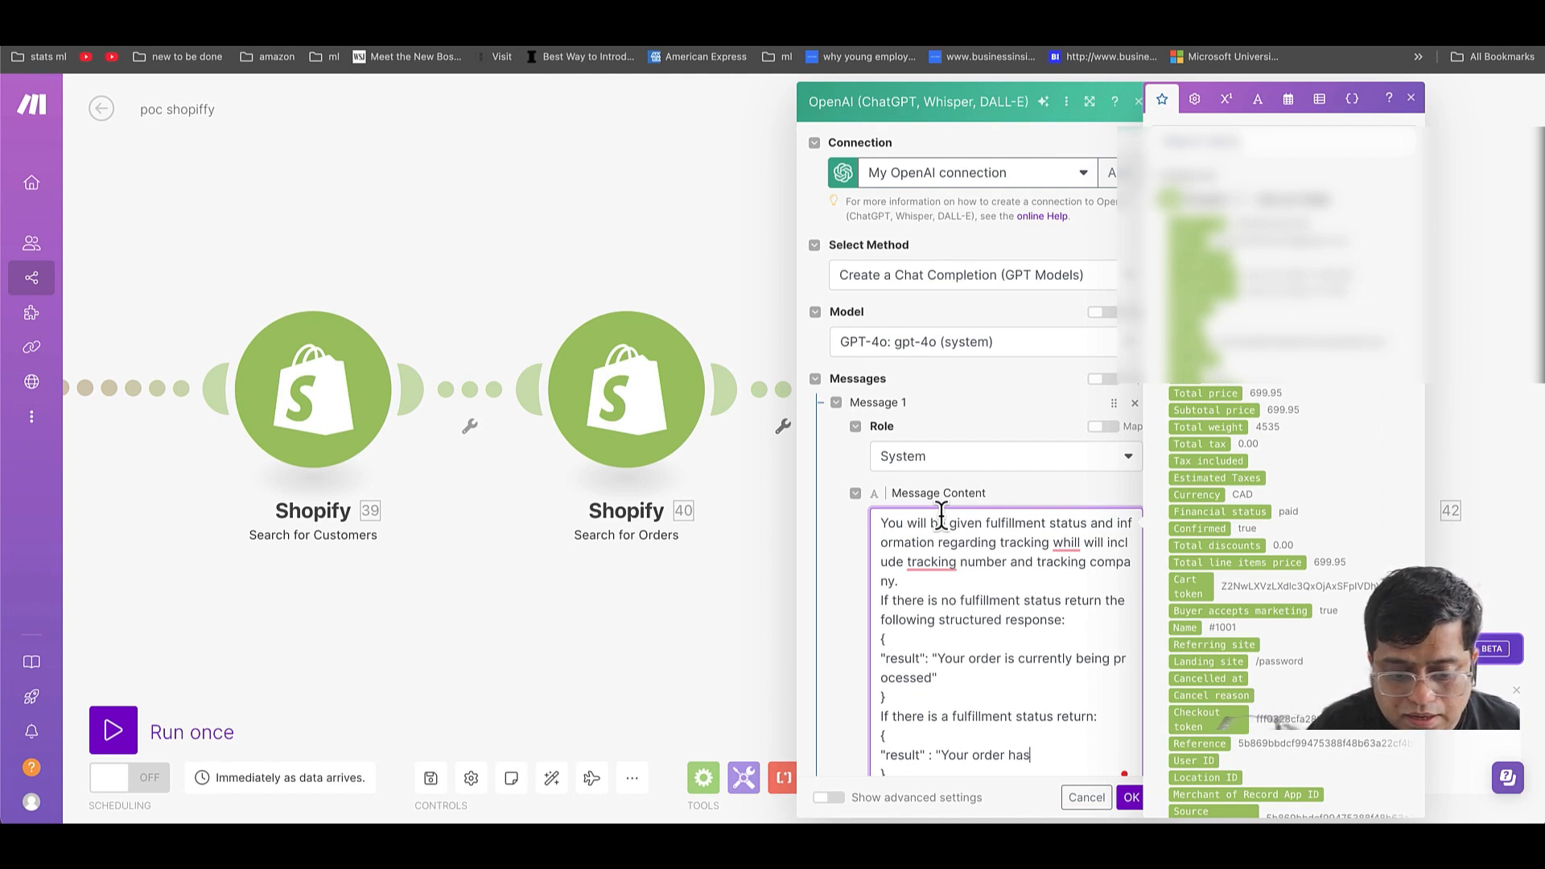
text(been shippe)
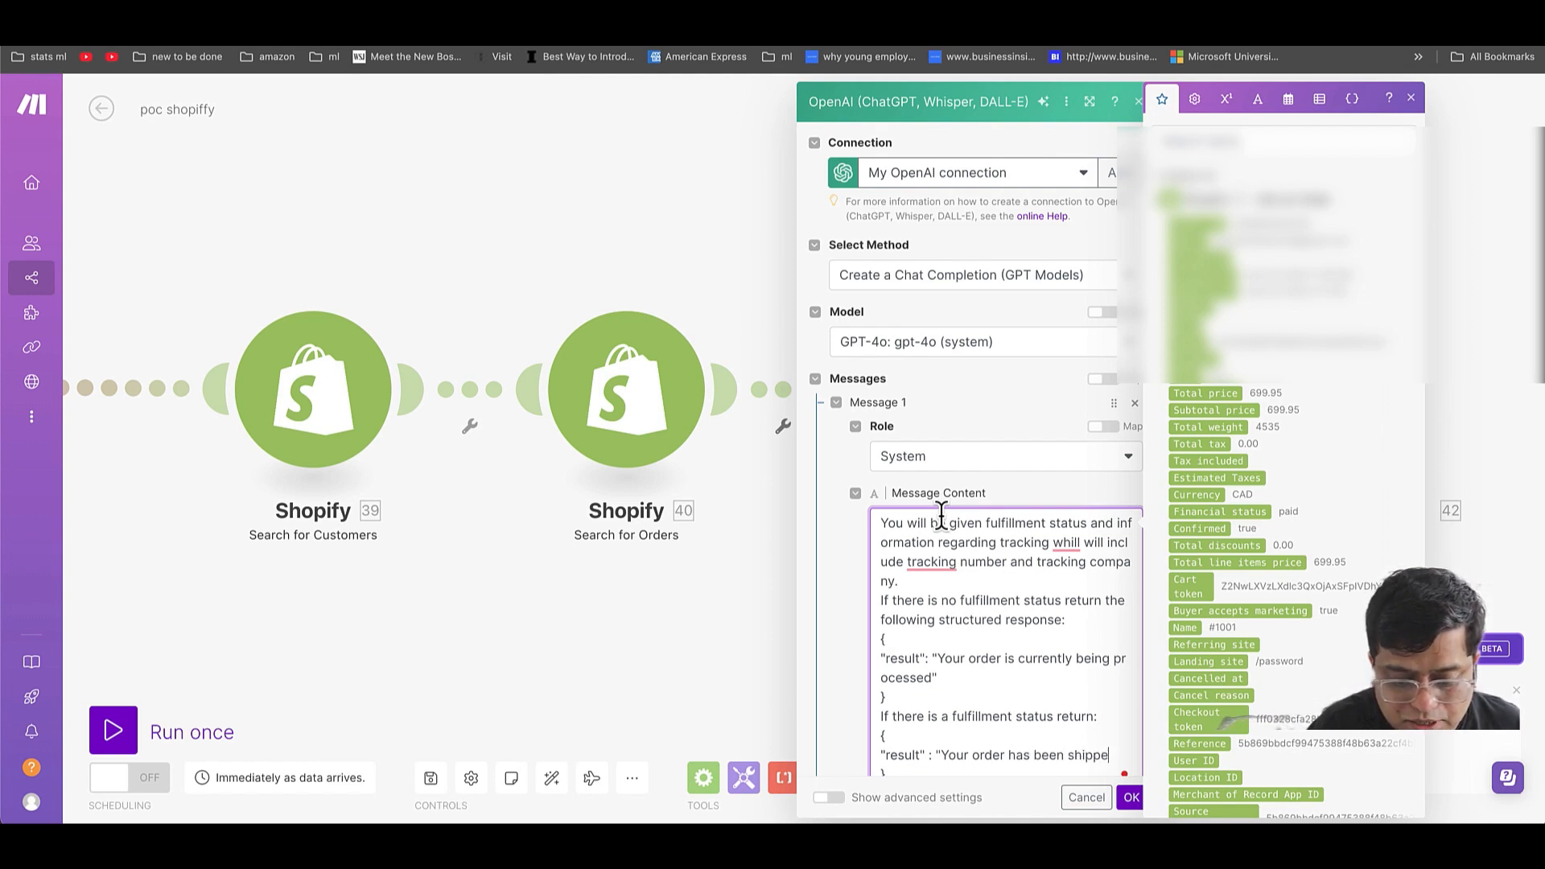
text(d with trackin)
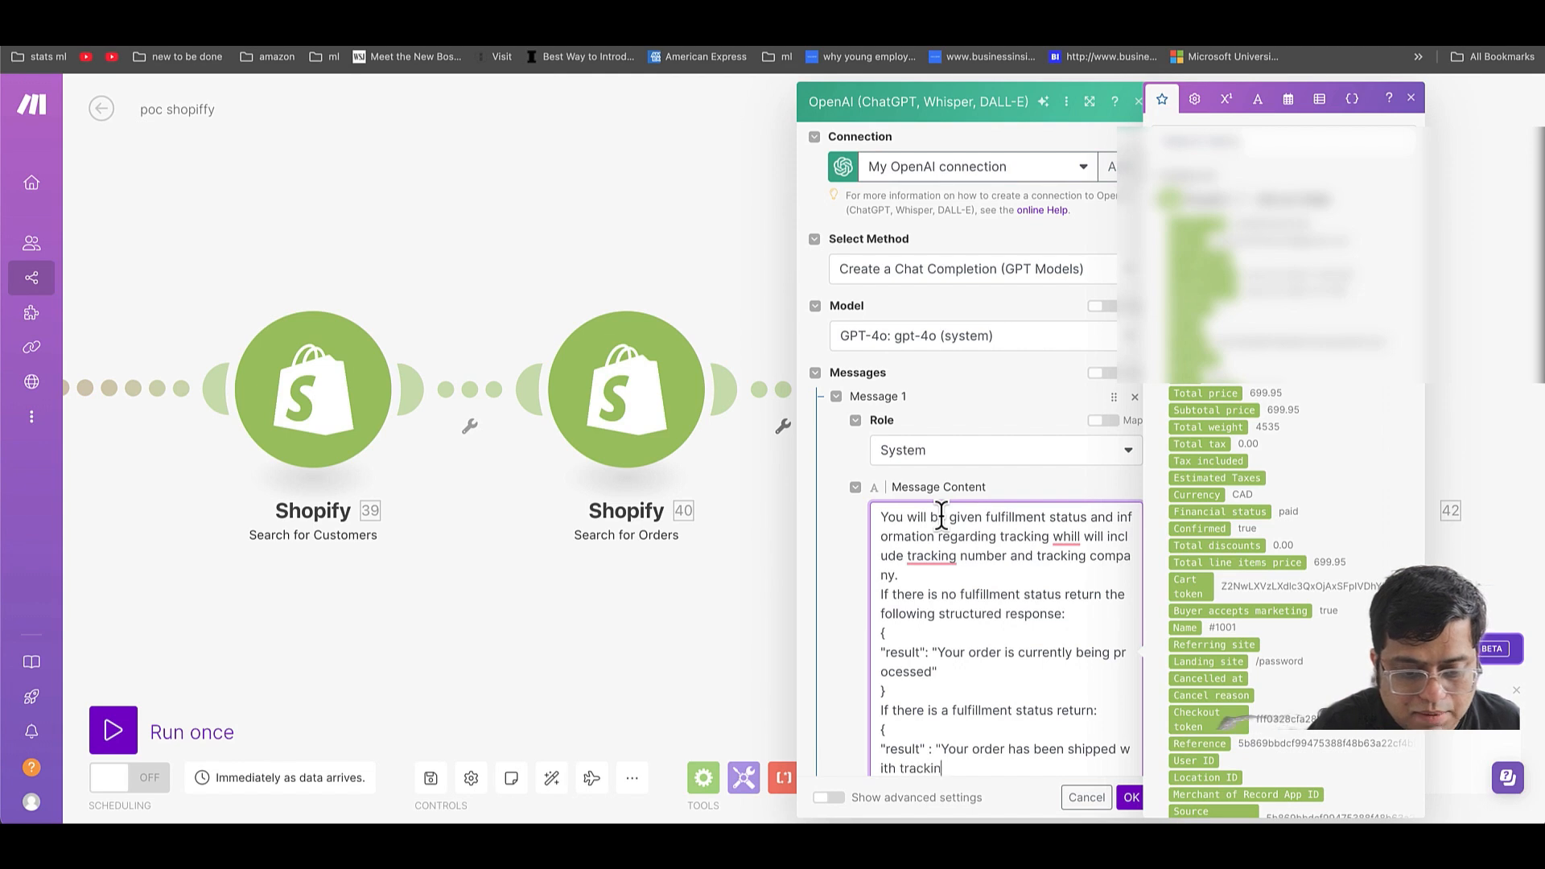
text(g company)
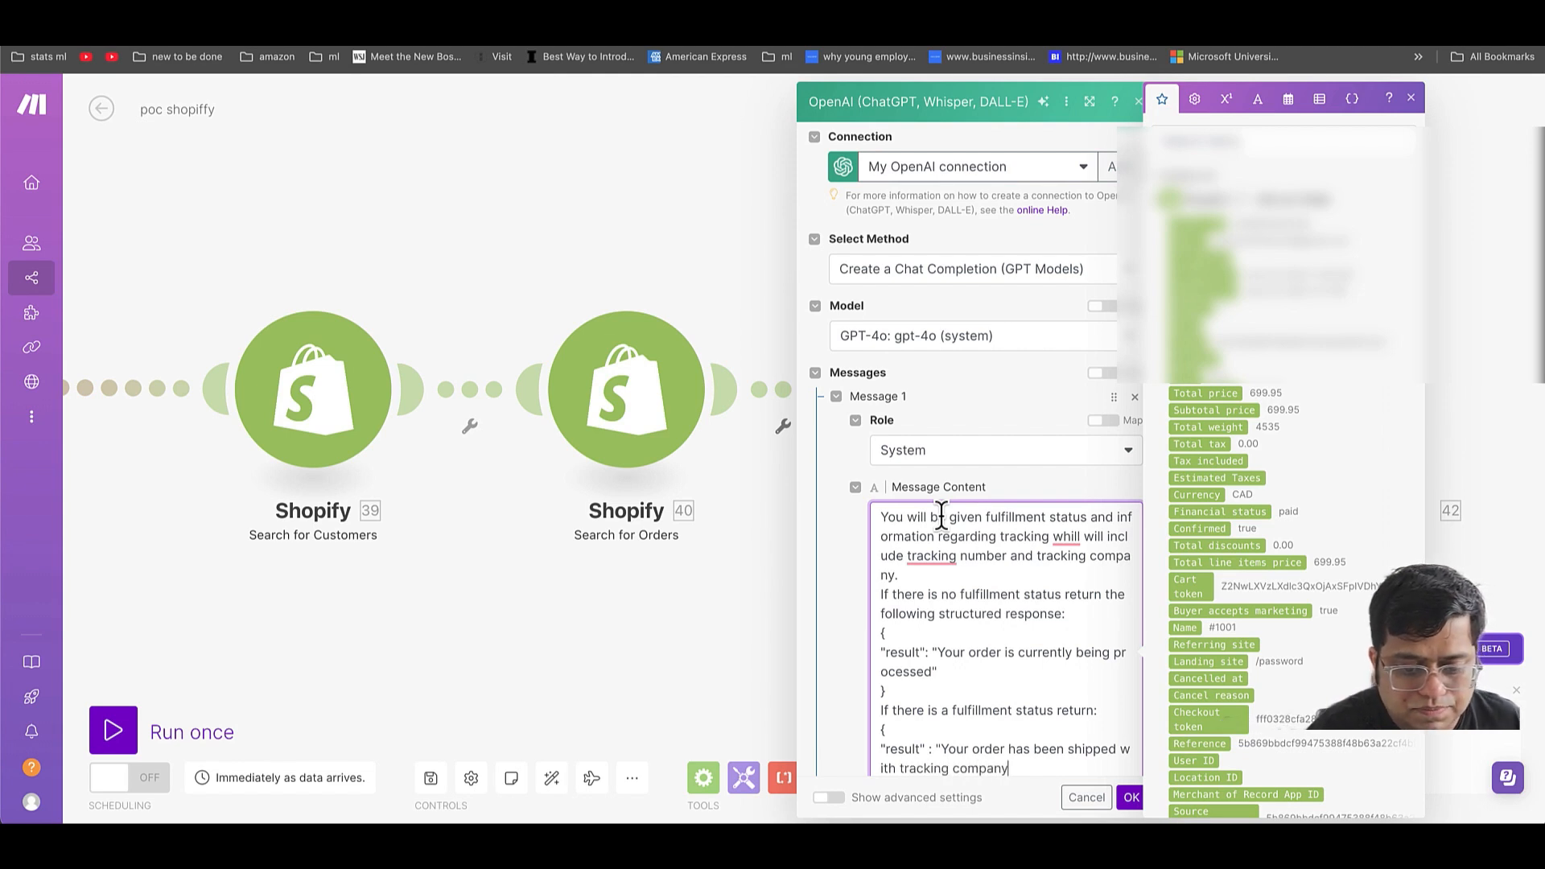
- Continue the shipped result's text with ". Here is the tracking number 234 ."
text(. Here is the ty)
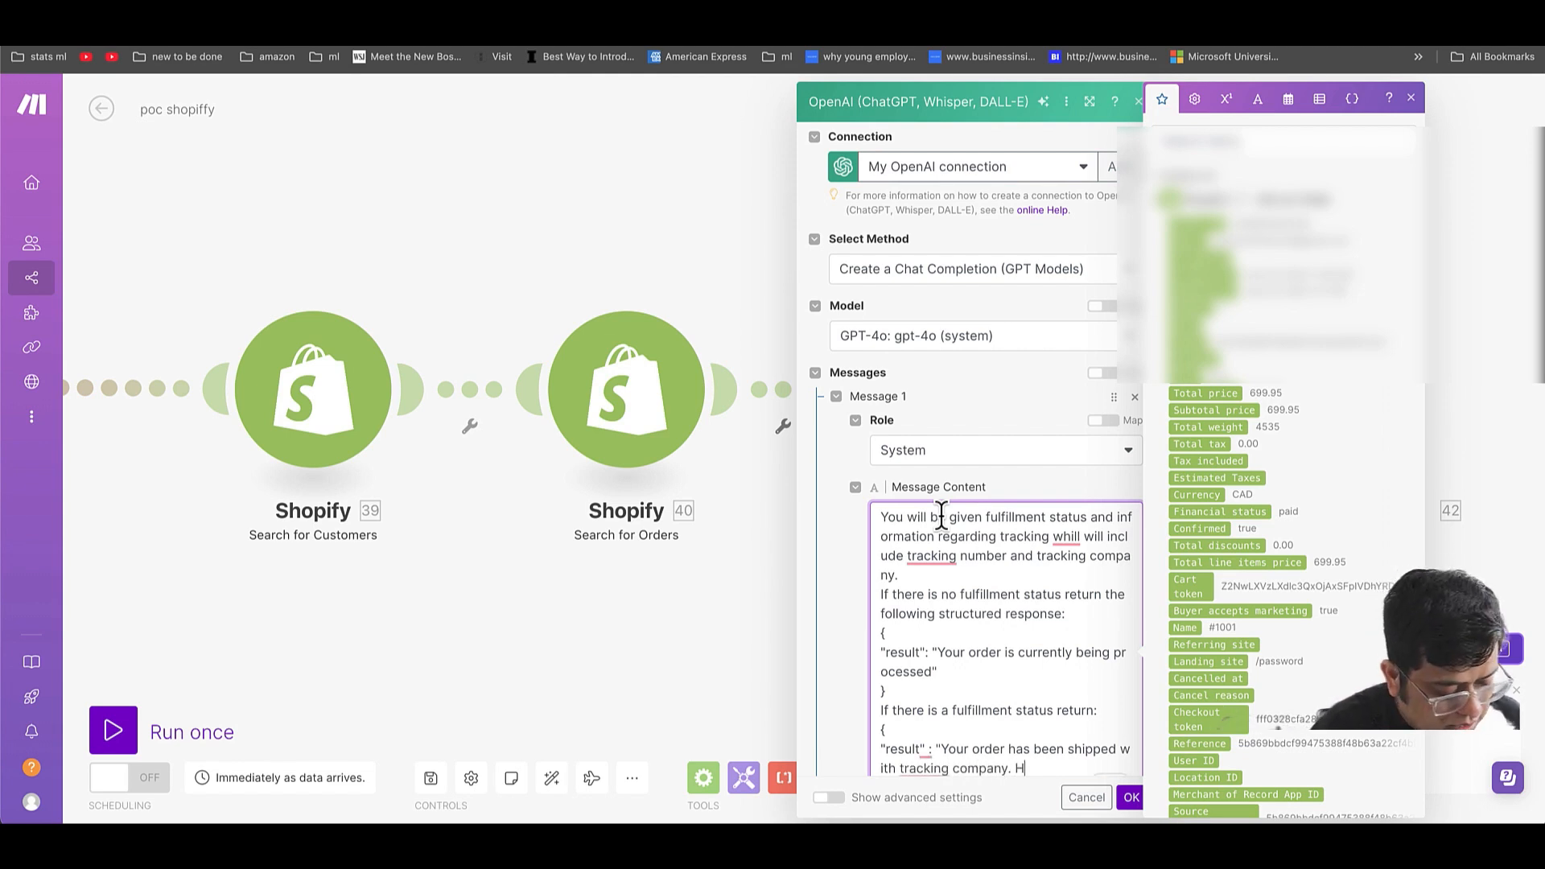
key(BackSpace)
key(BackSpace)
text(ra)
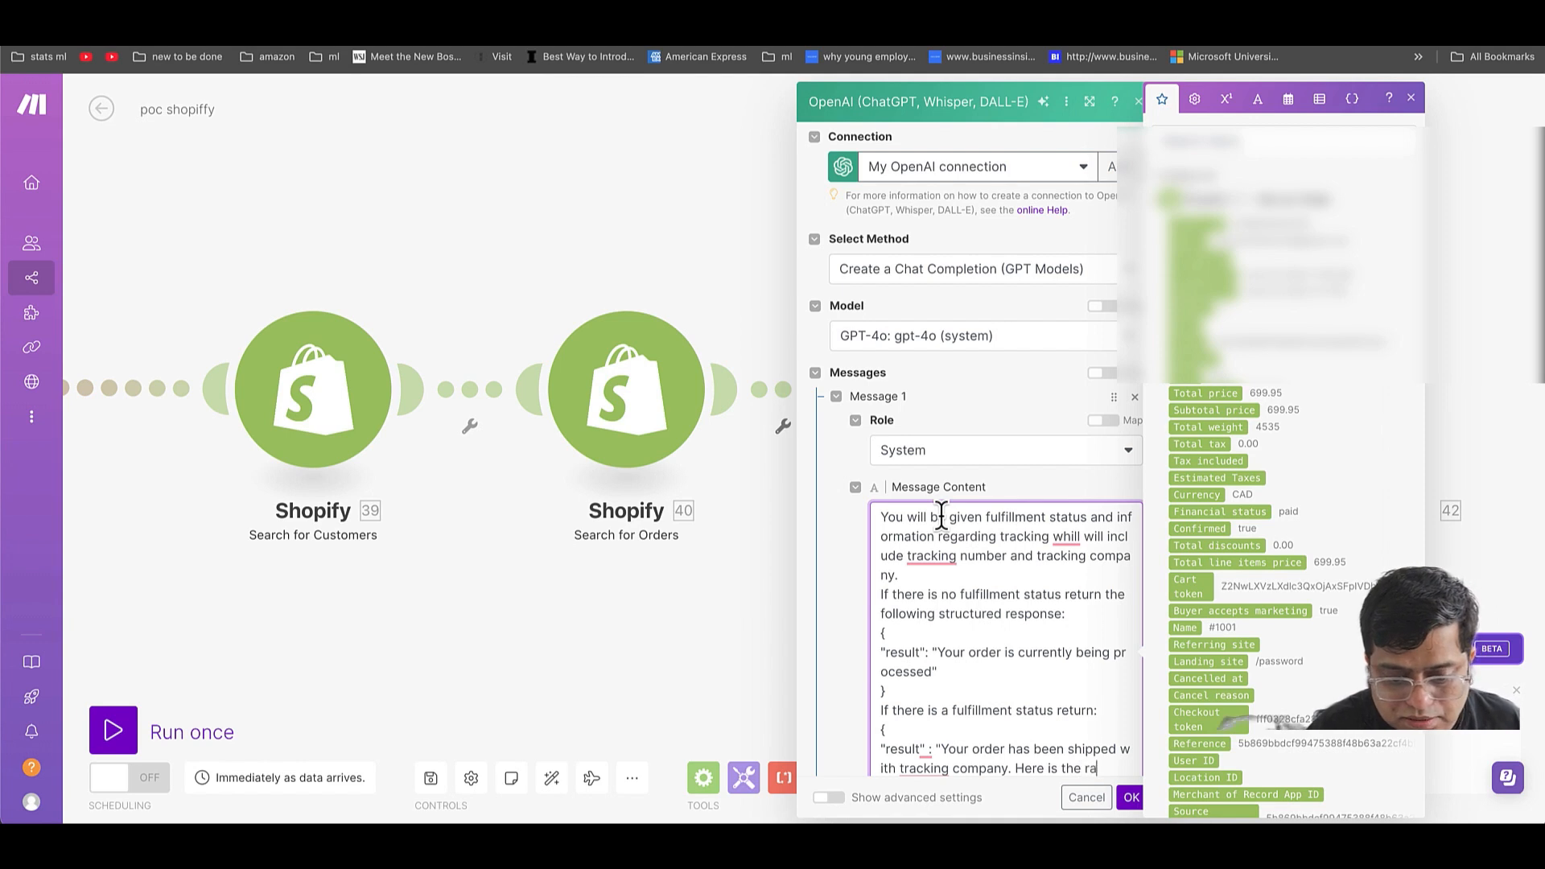
key(BackSpace)
key(BackSpace)
text(t)
text(racking )
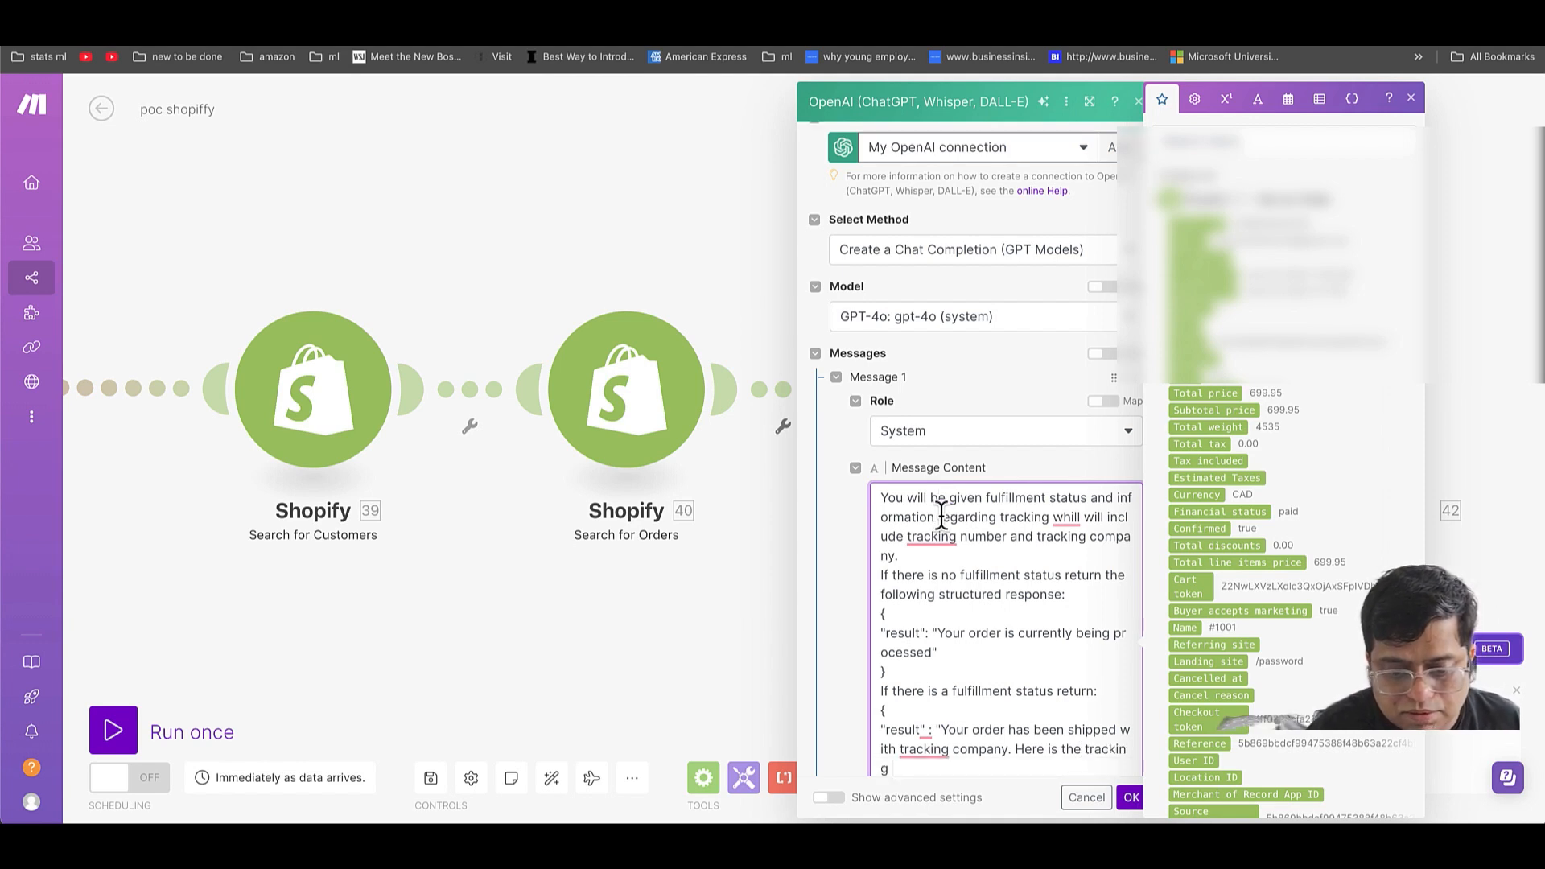
text(number)
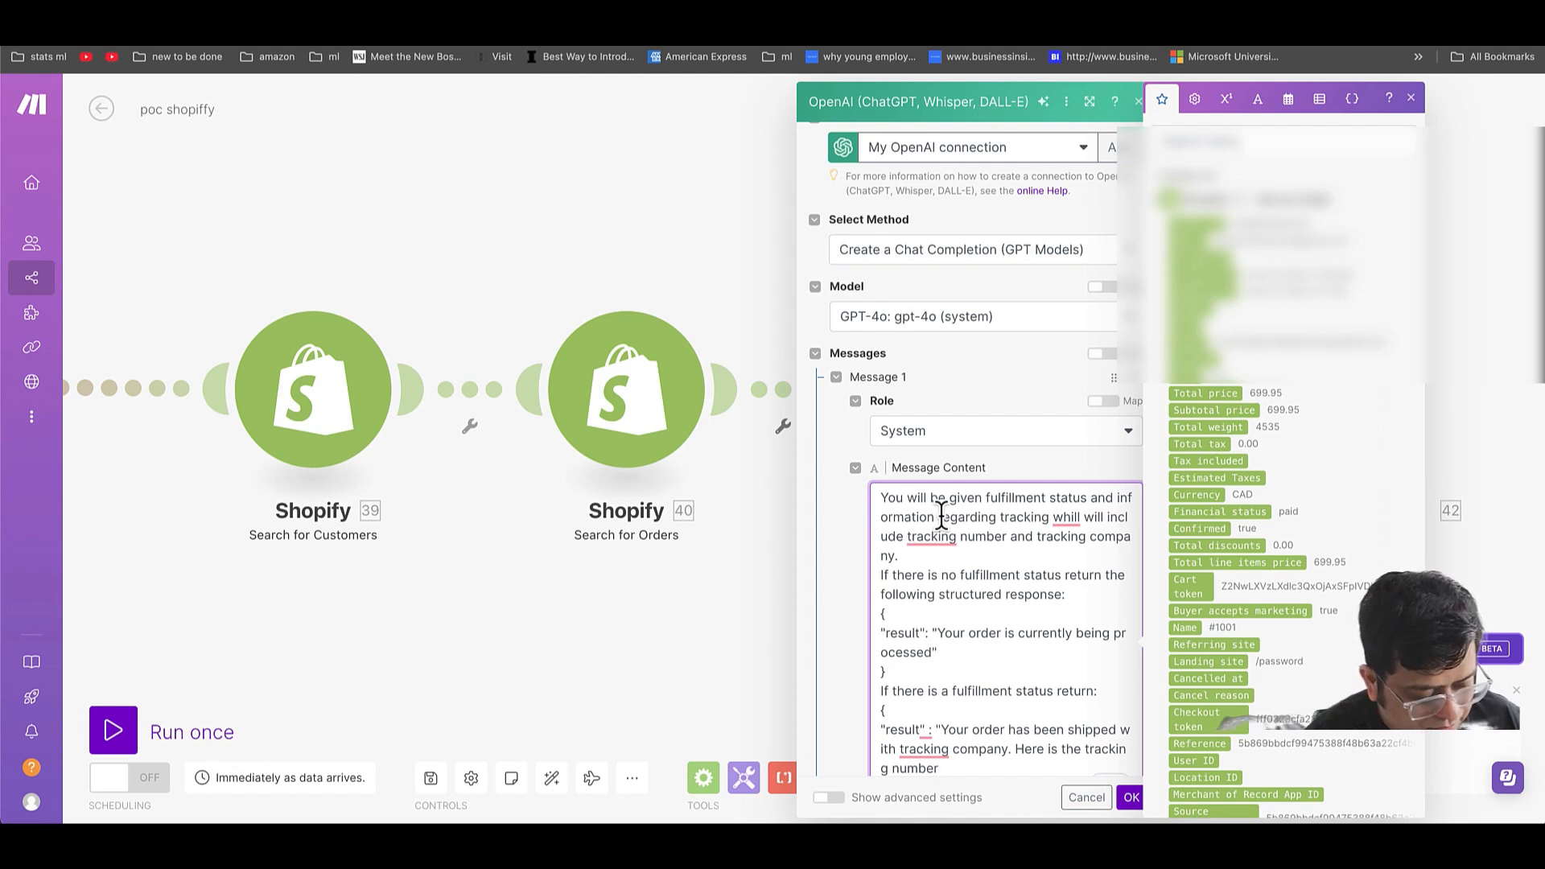
text(234)
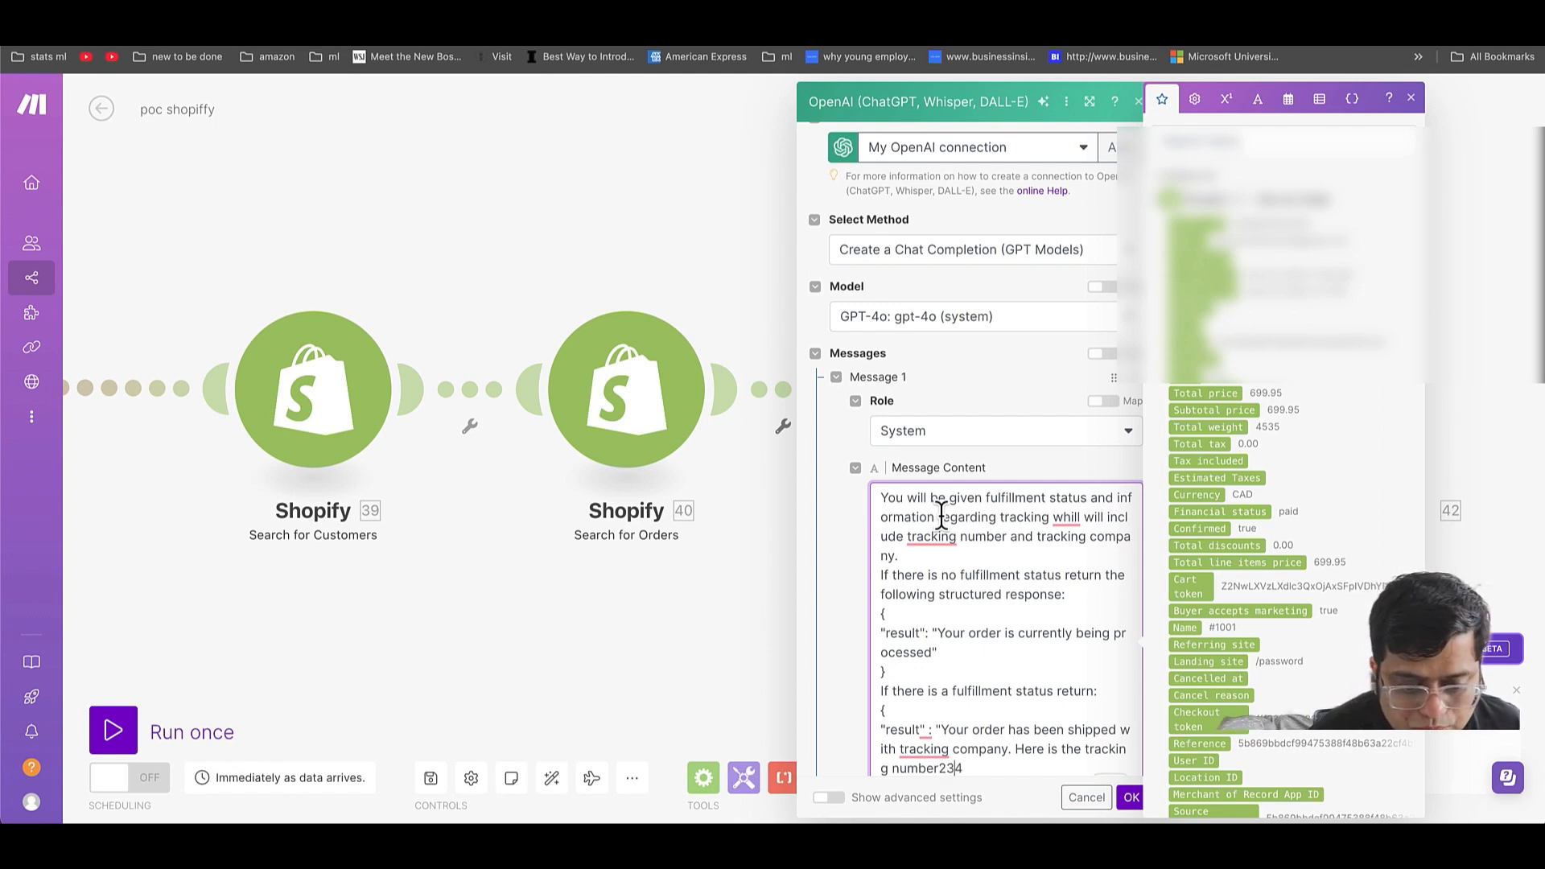
key(Left)
key(Left)
key(Right)
key(Right)
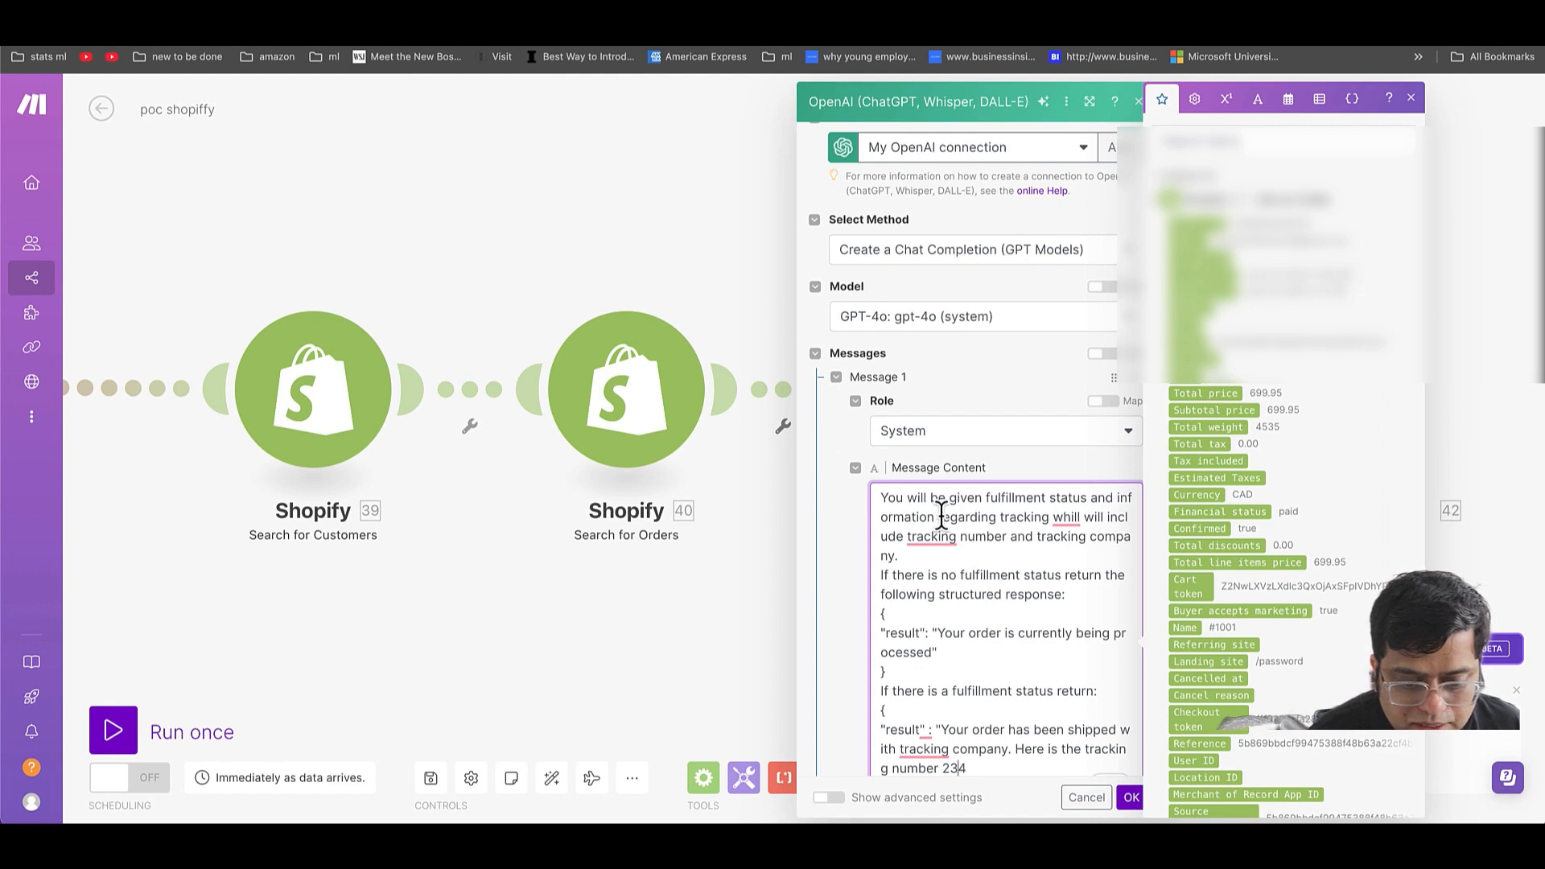
key(Right)
text(. )
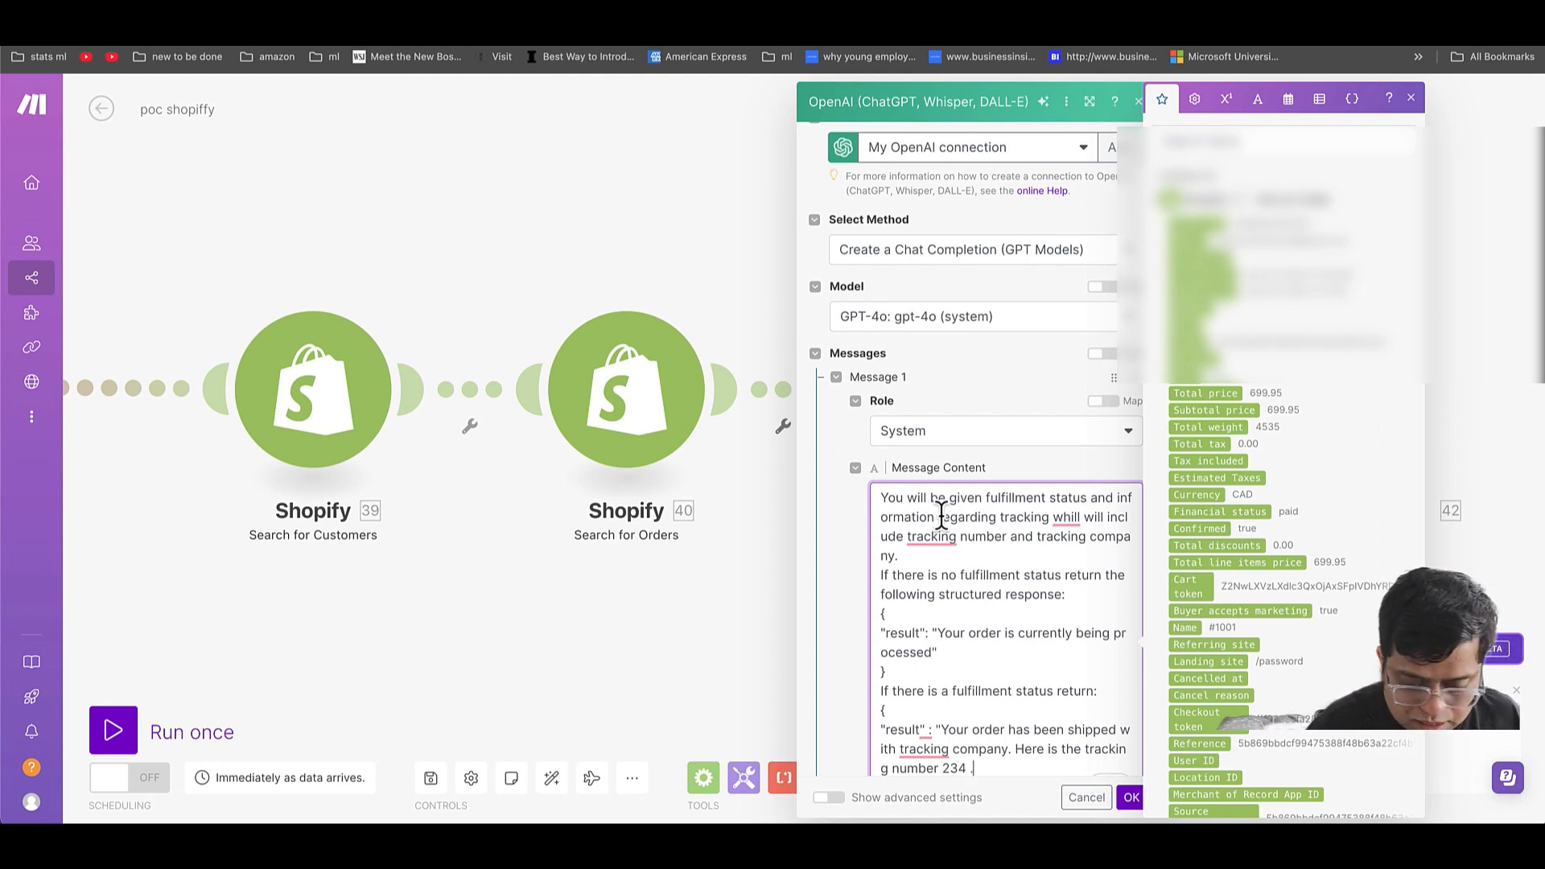
- Complete the shipped result with "I will also send you a text with all these details", closing the quote and the JSON block
text(I)
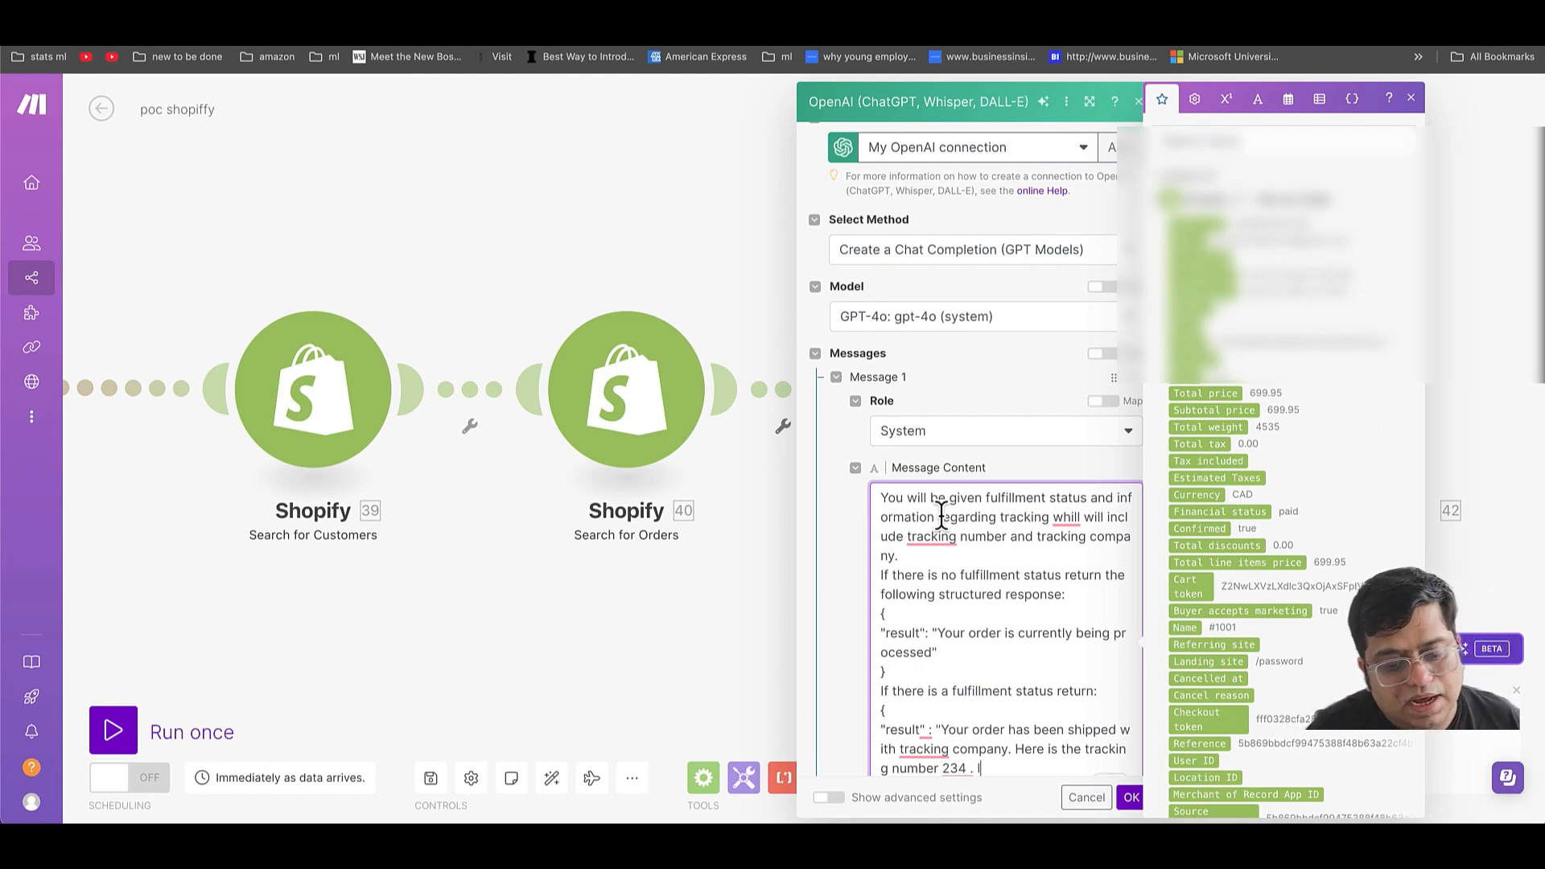
text( will aslo send)
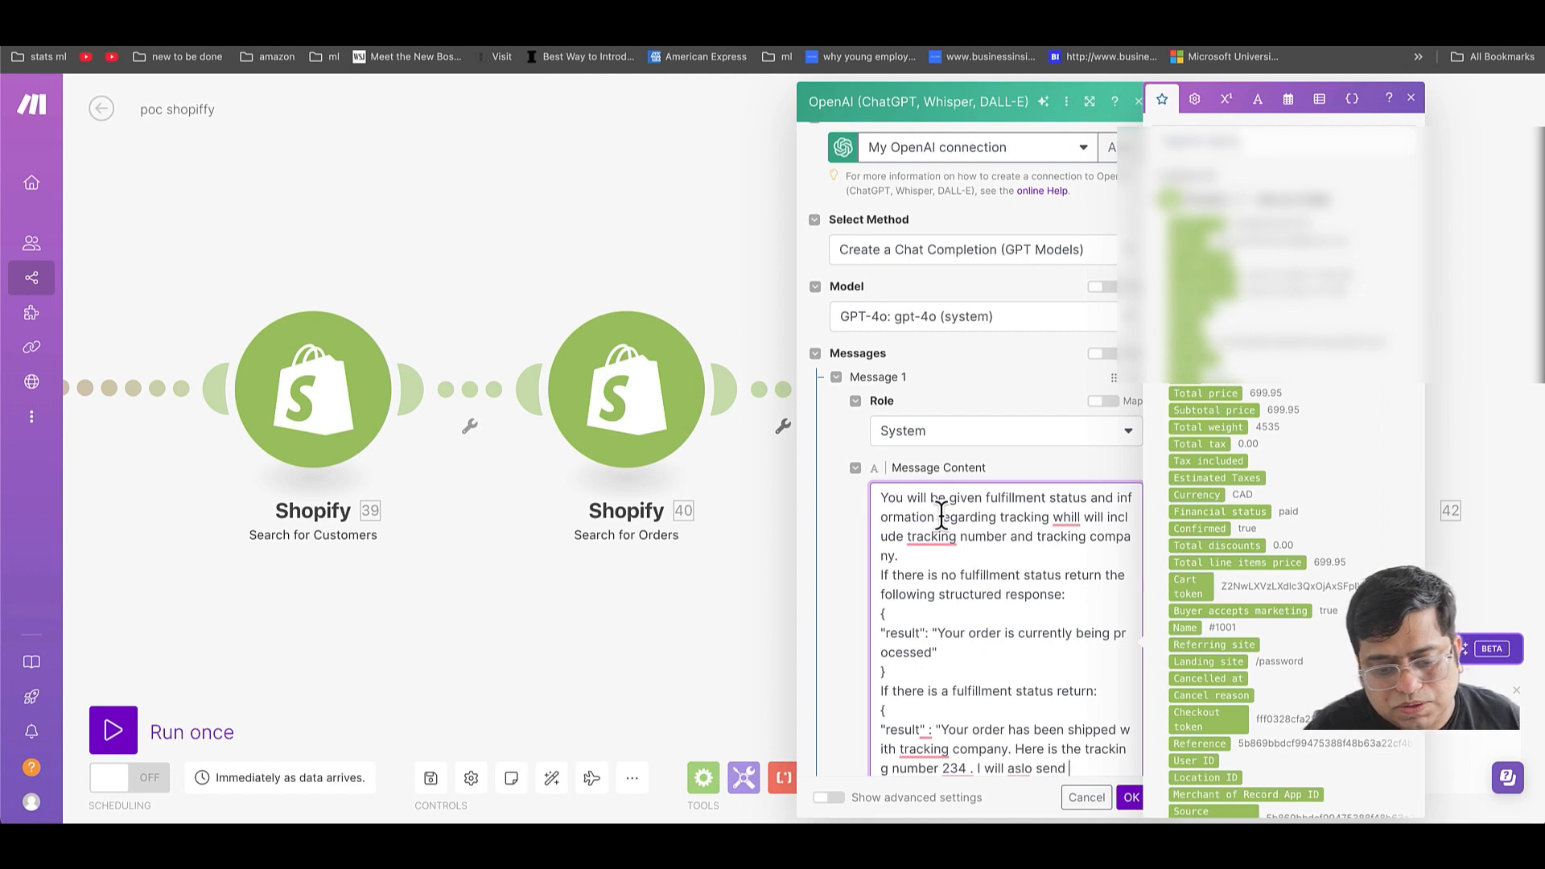
key(BackSpace)
key(BackSpace)
key(BackSpace)
key(BackSpace)
key(BackSpace)
key(BackSpace)
key(BackSpace)
key(BackSpace)
key(BackSpace)
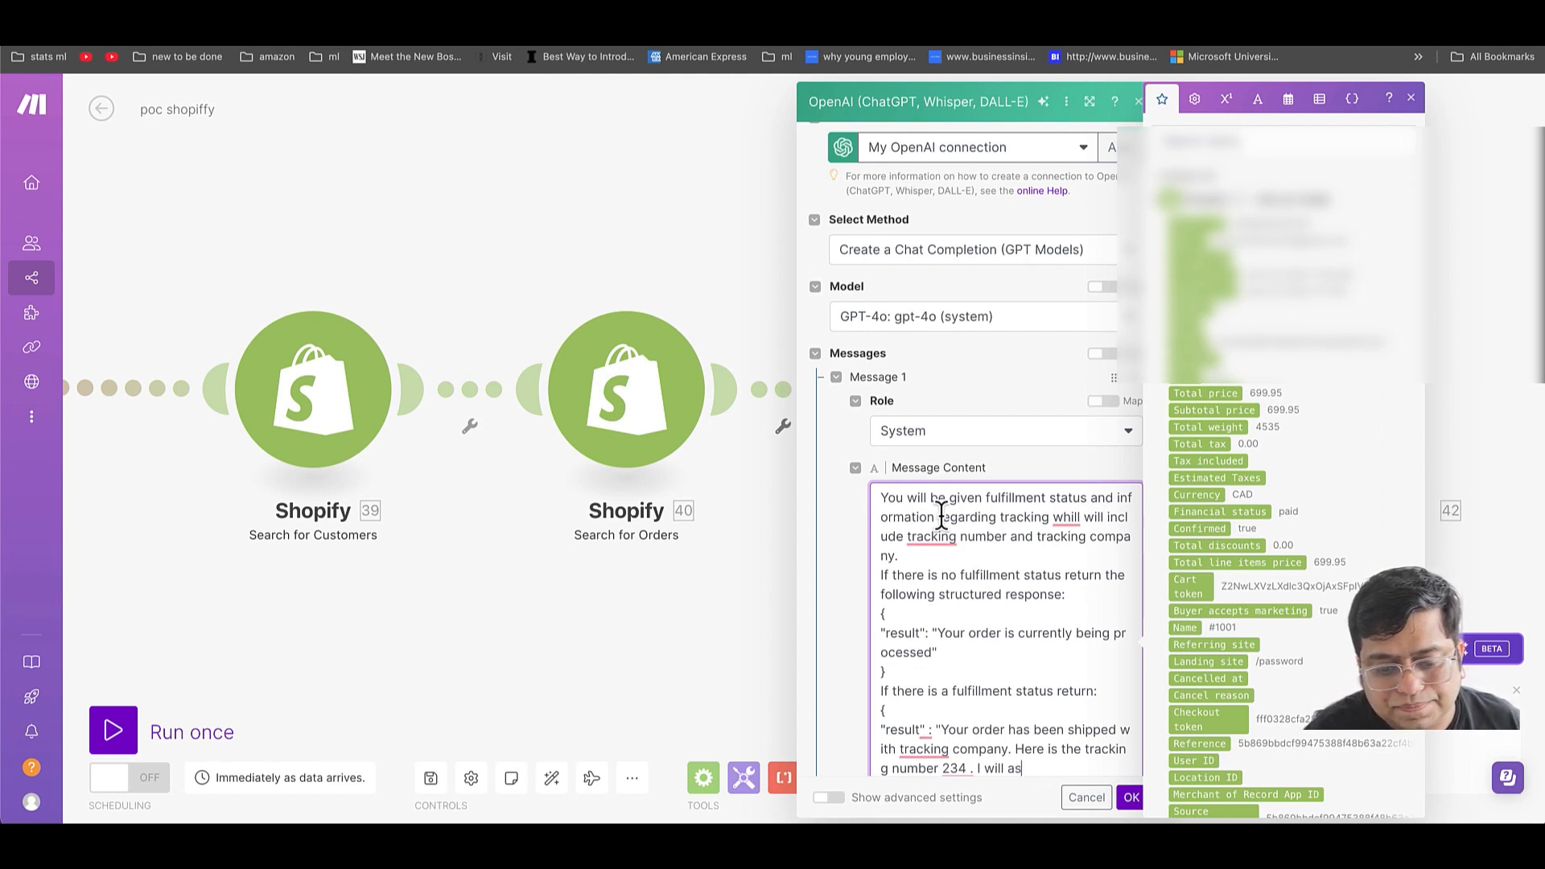
text(lso send )
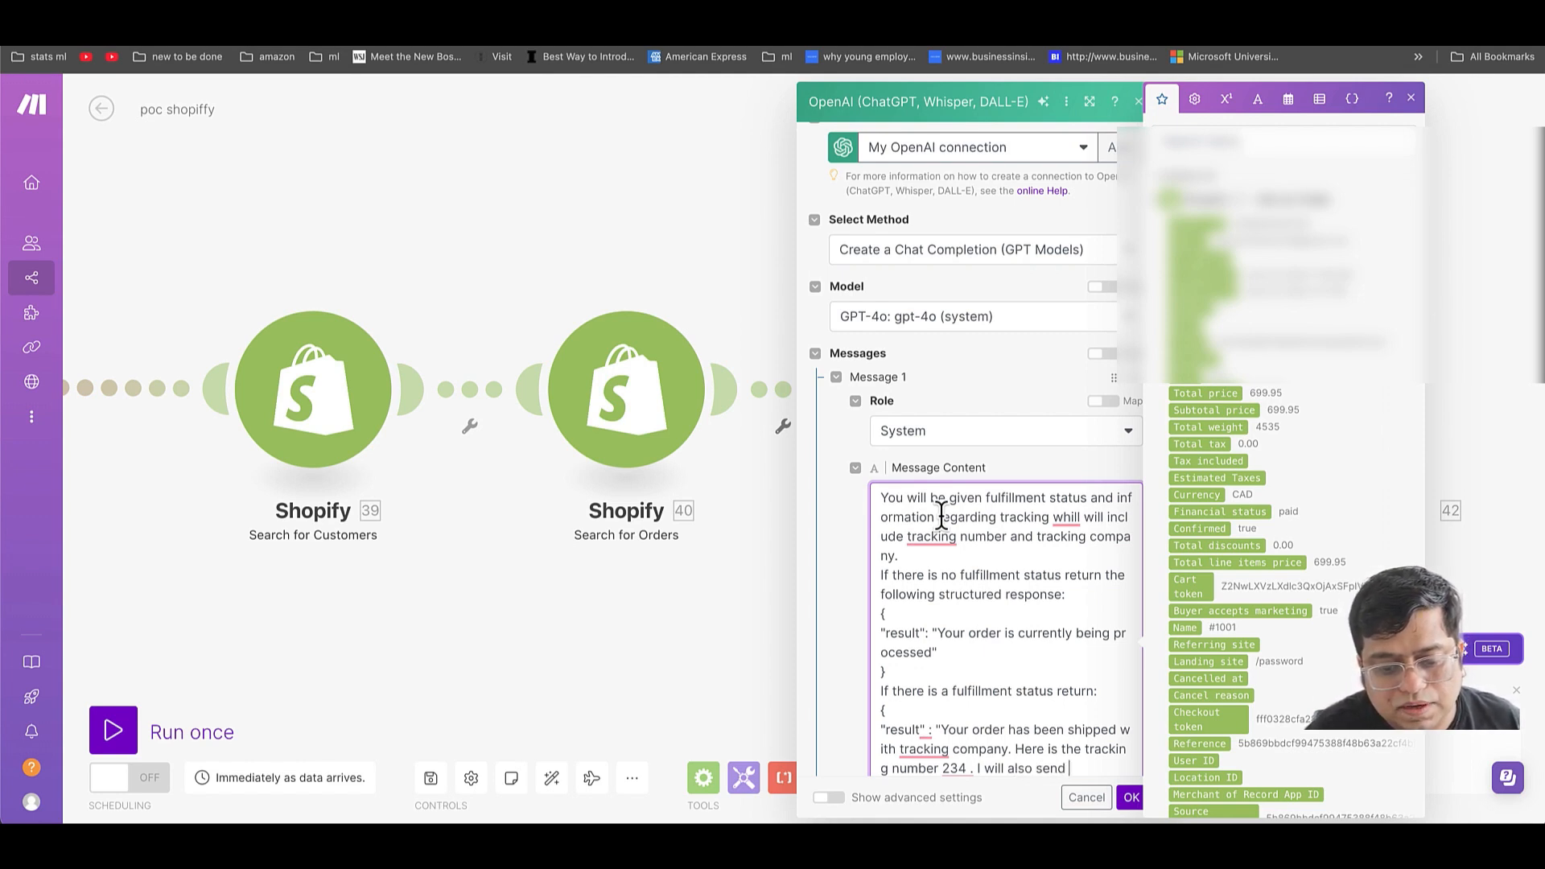
text(you a)
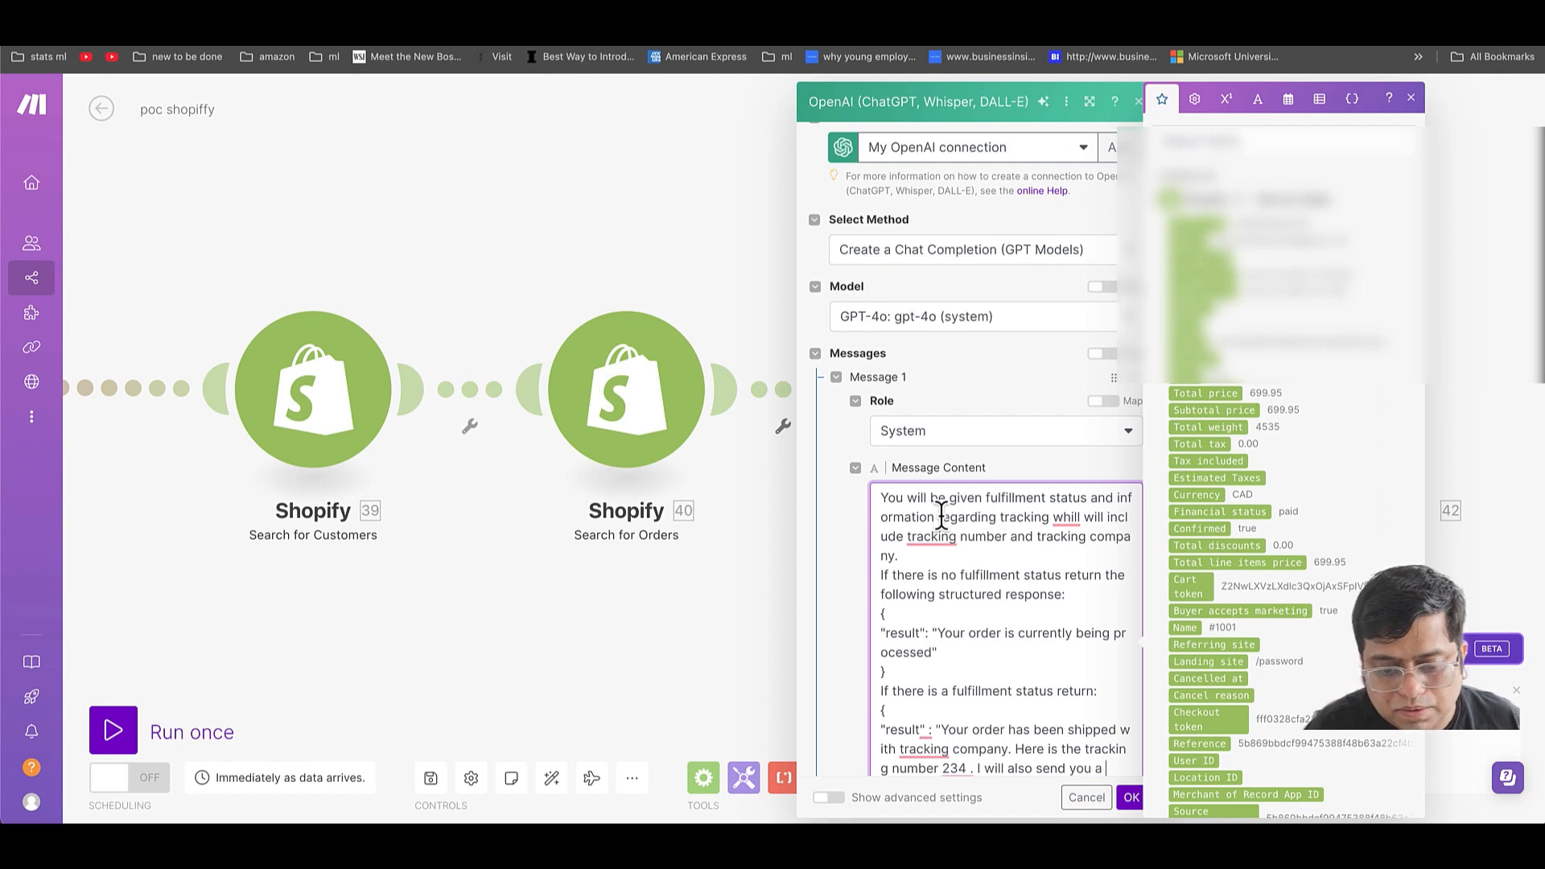
text( text with all these detai)
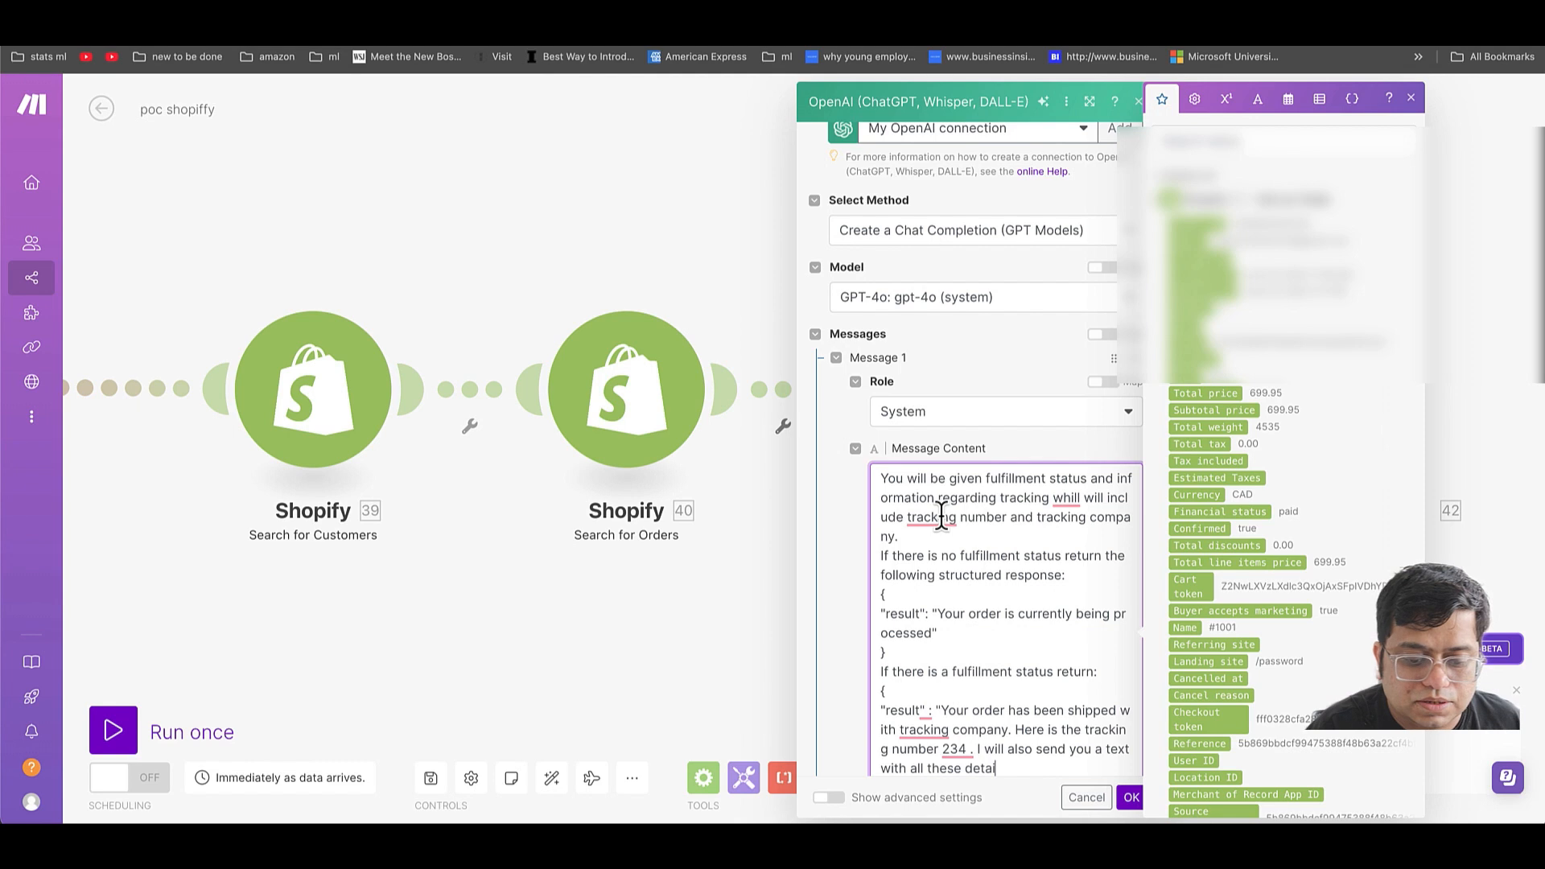
text(ls")
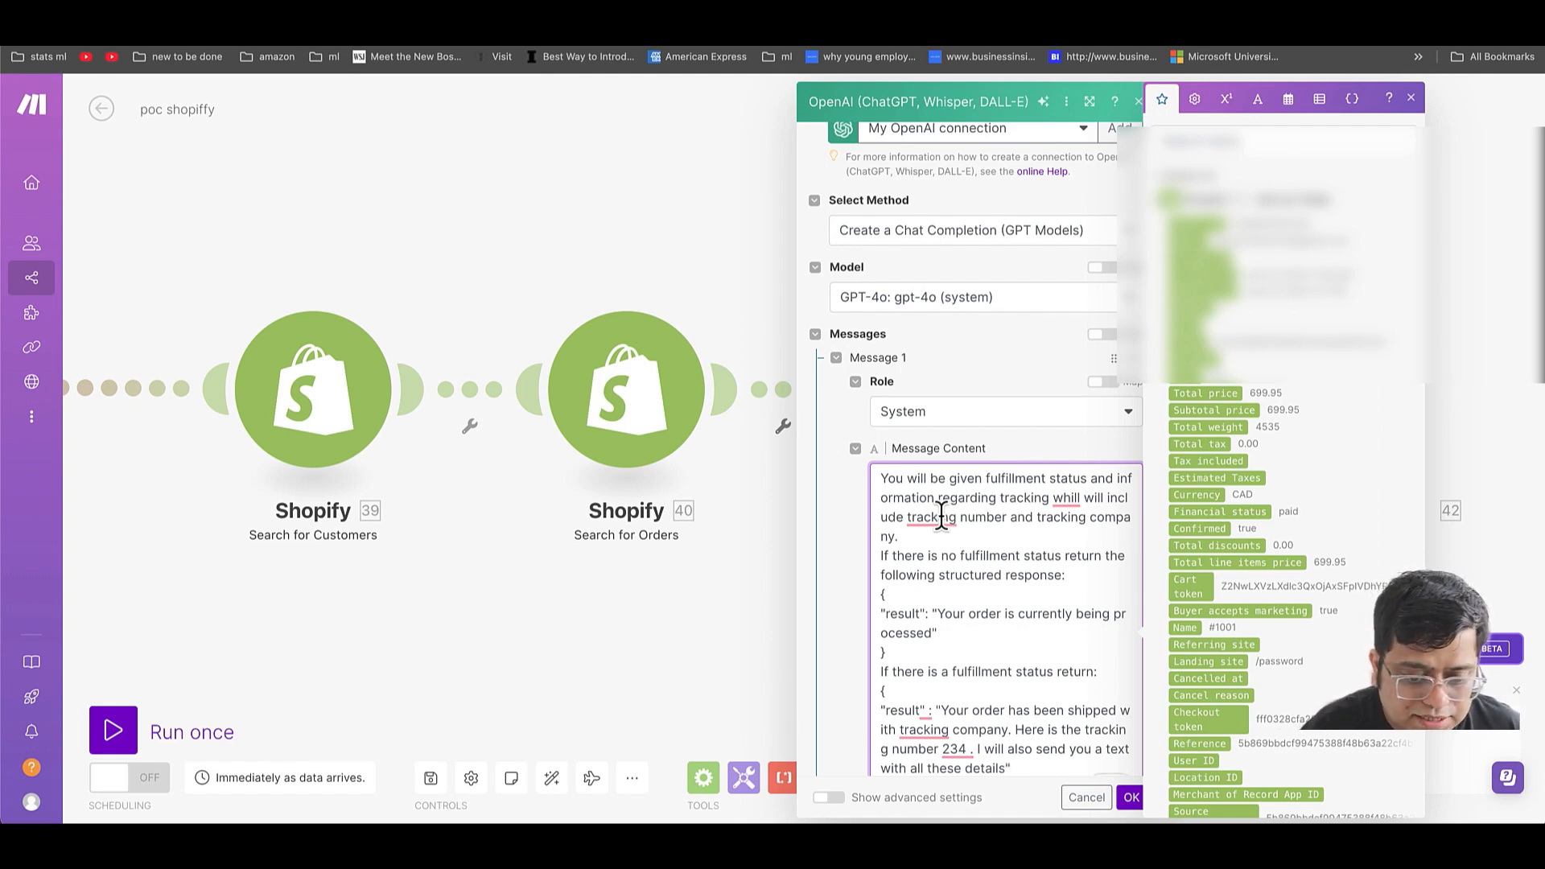
key(Return)
text(})
- Add a second message to the OpenAI completion and set its role to User
scroll(861, 575, down, 2)
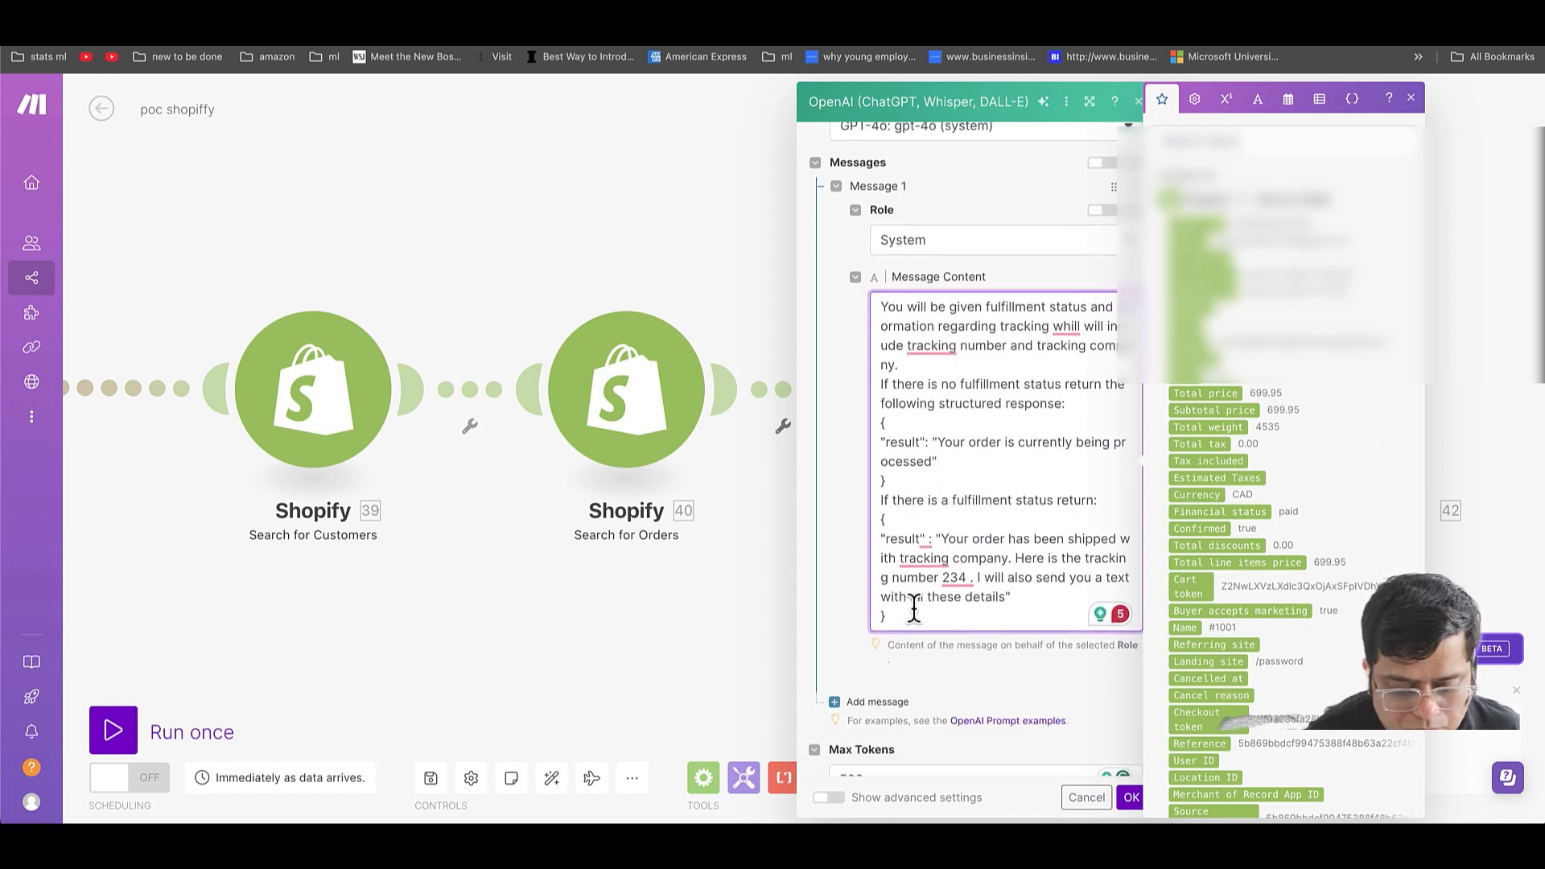
scroll(914, 610, down, 2)
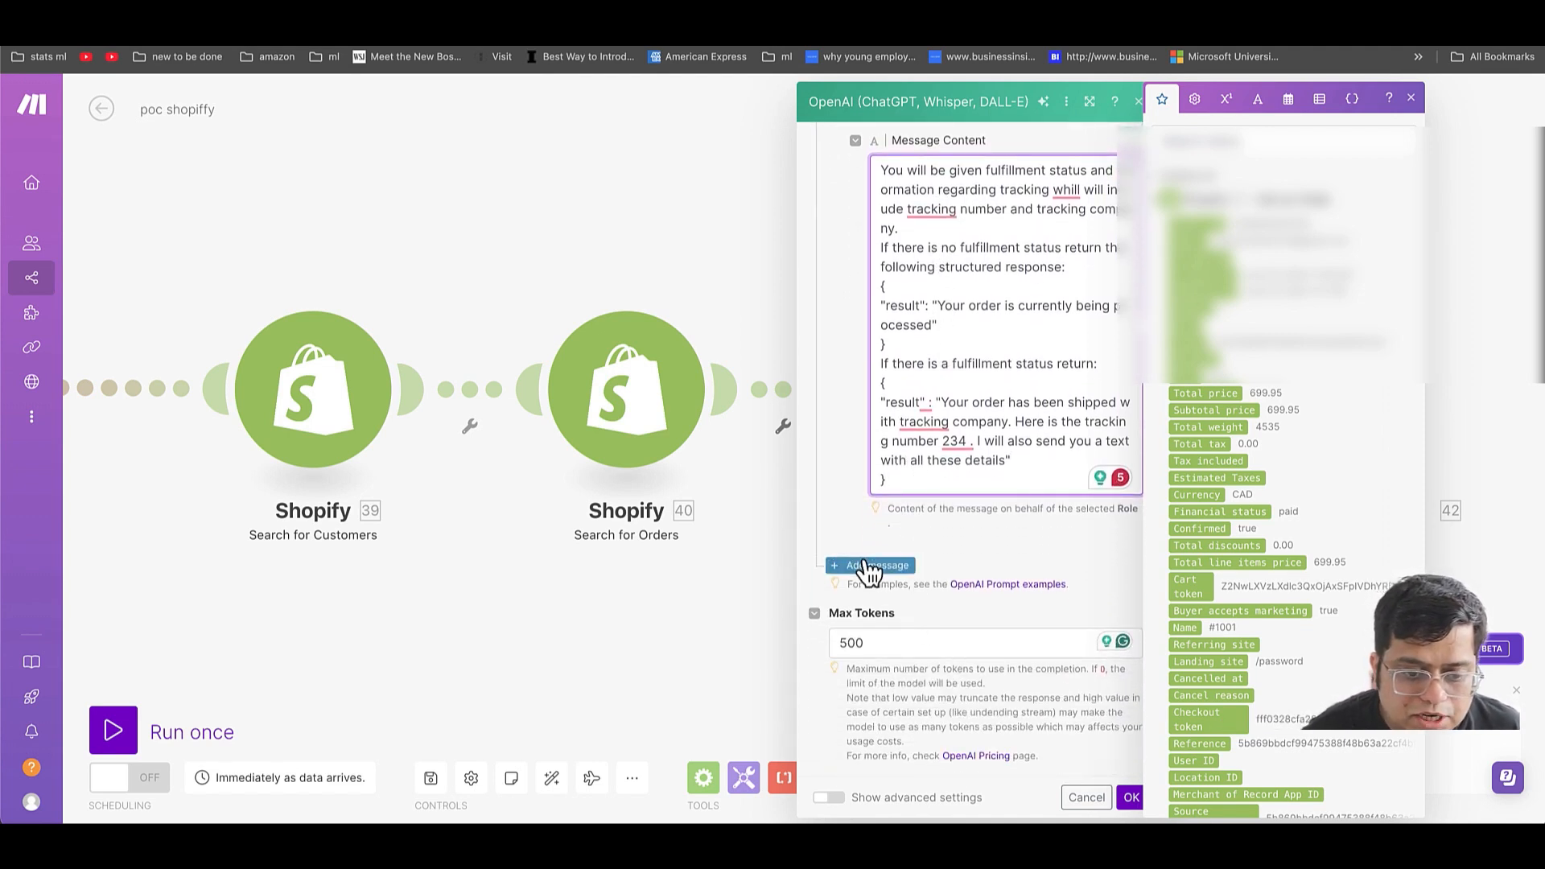
click(874, 564)
click(907, 620)
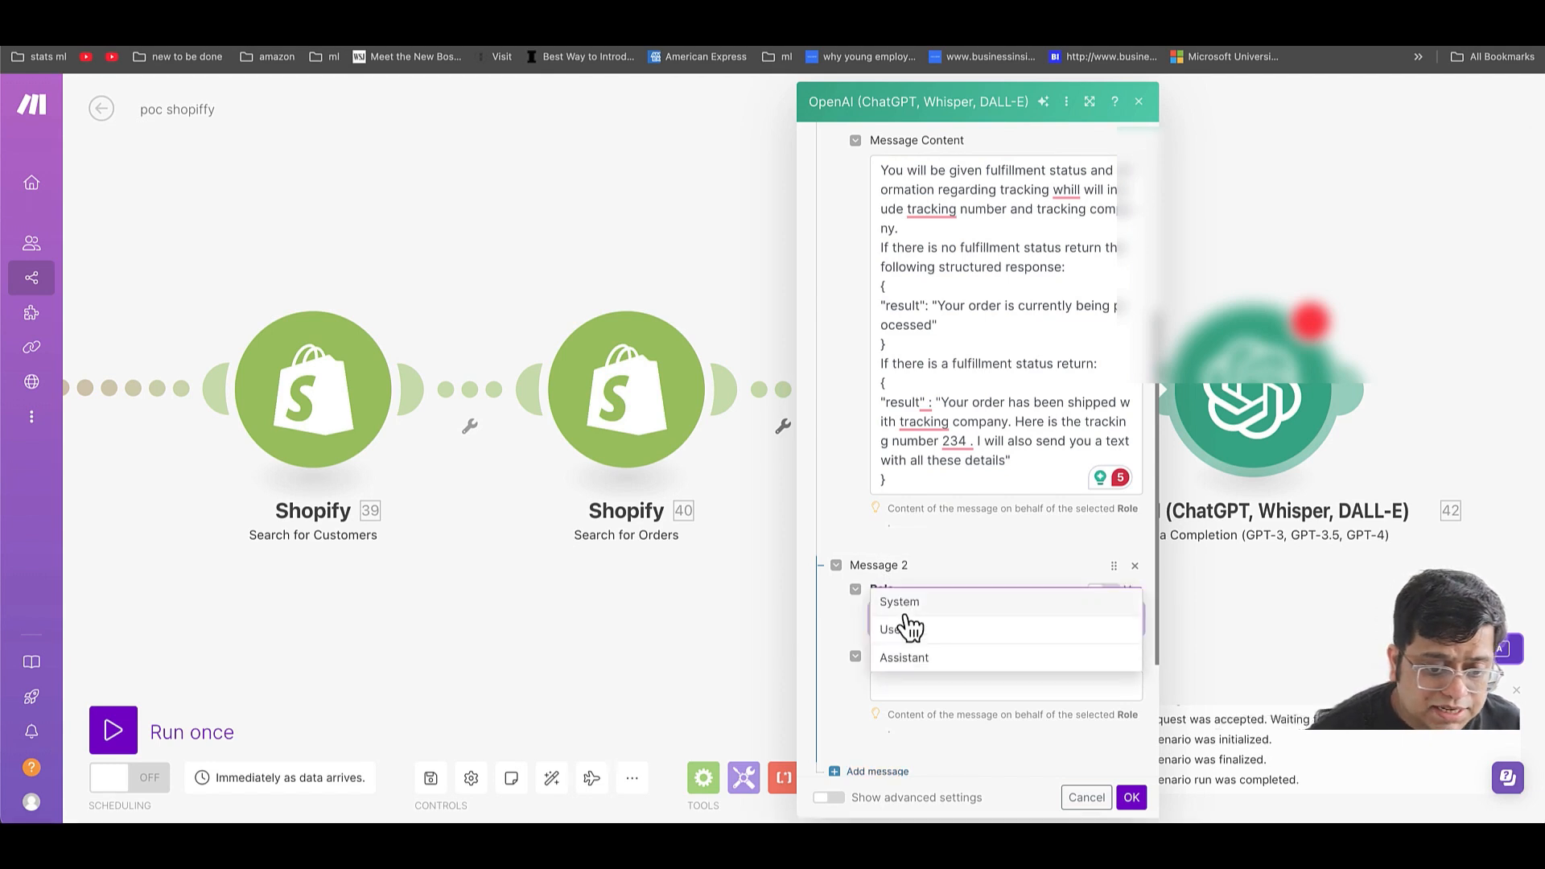
click(917, 632)
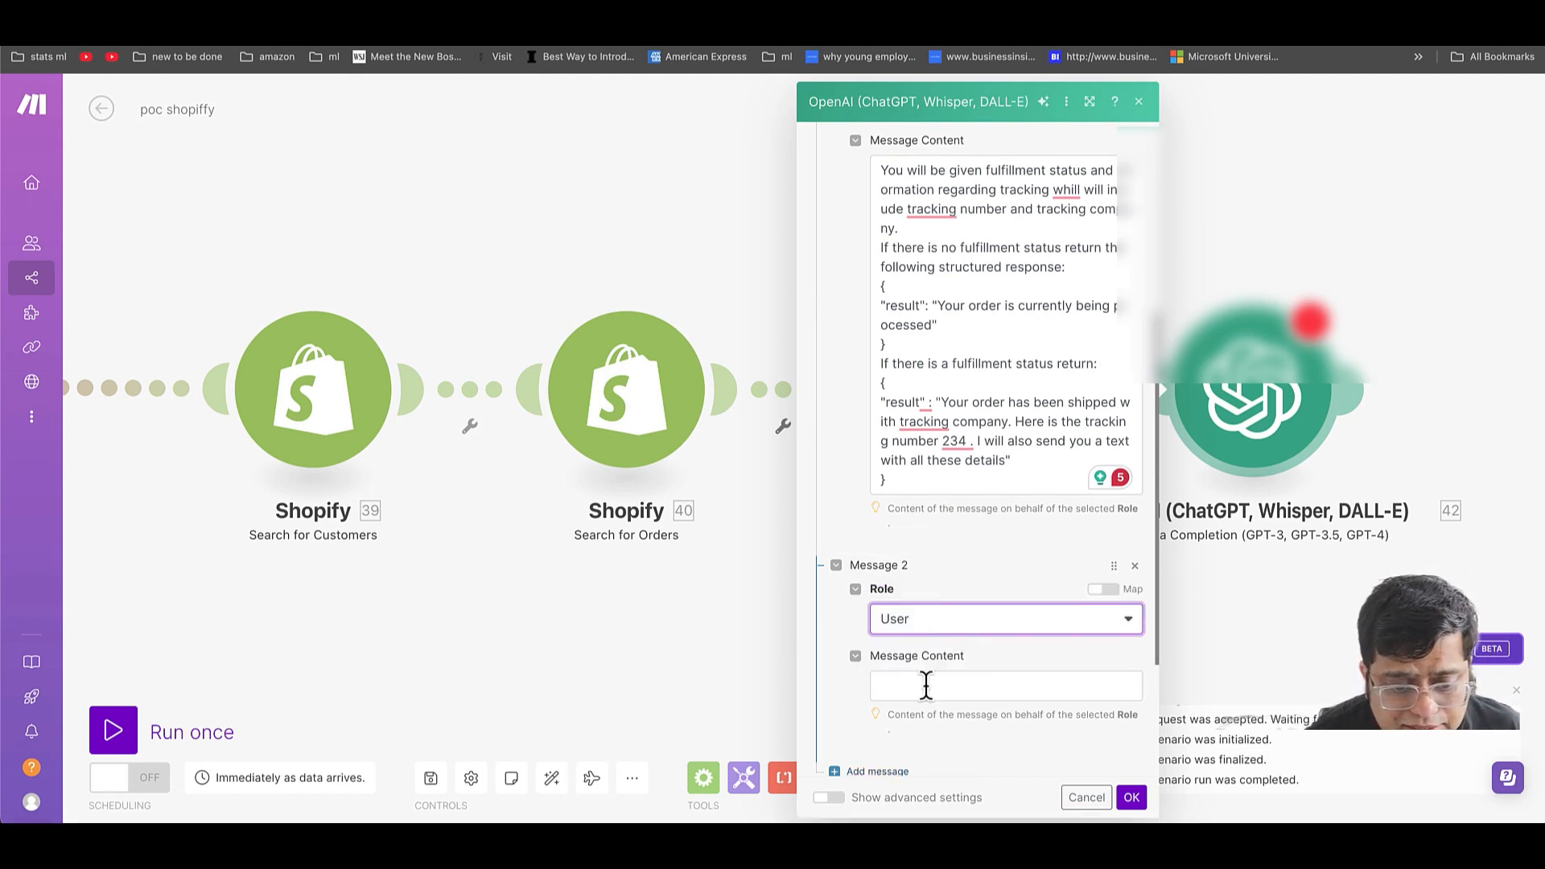
- Begin the User message's content with "Here is the fulfillment status"
click(927, 684)
text(Fulf)
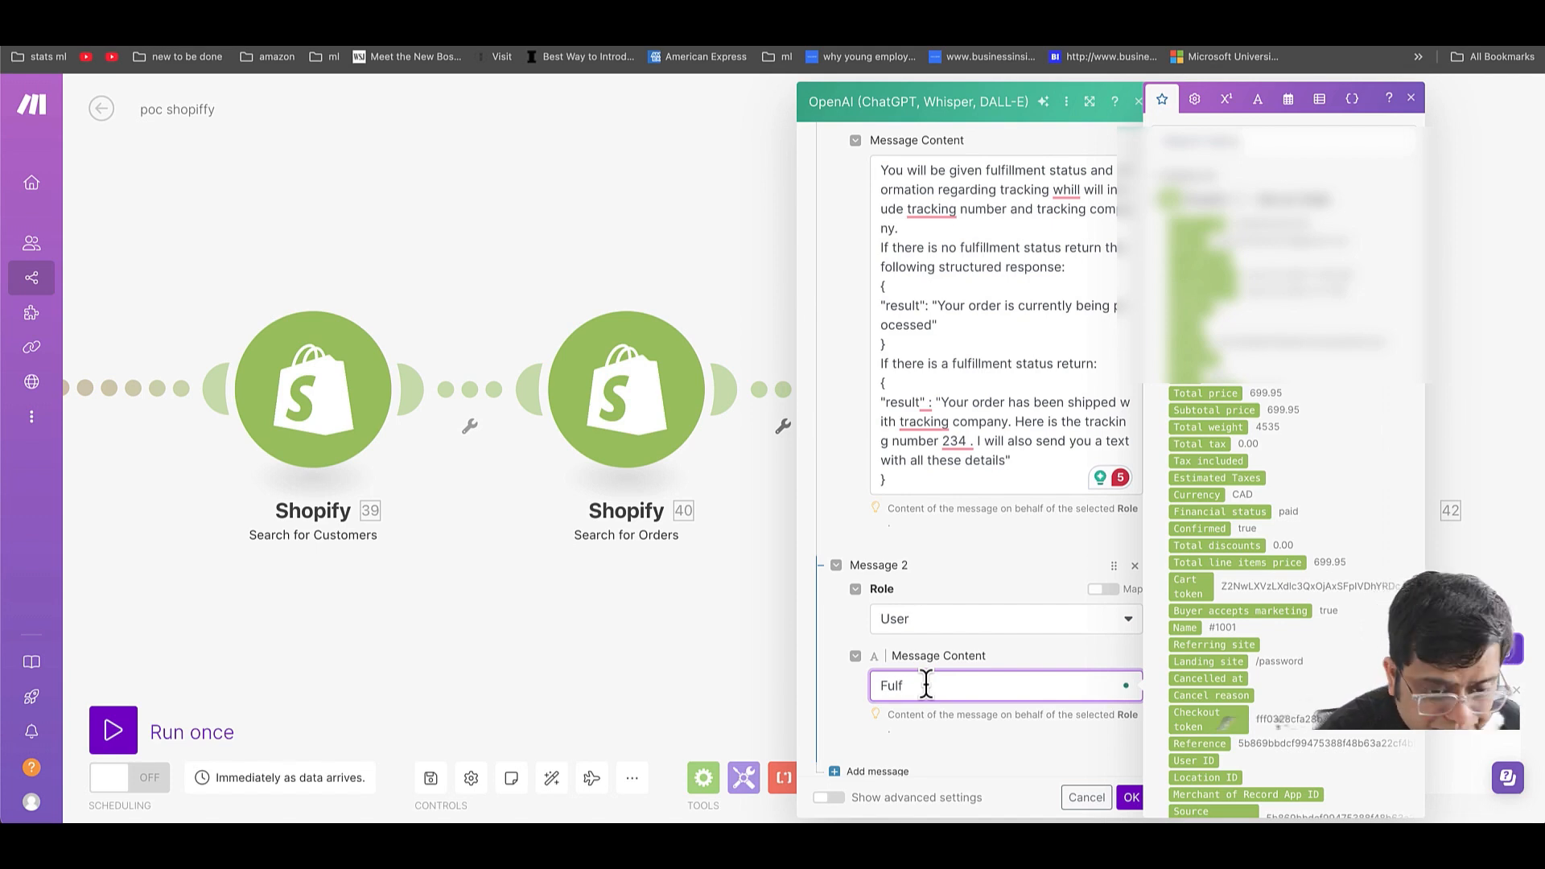
key(BackSpace)
key(BackSpace)
key(BackSpace)
key(BackSpace)
text(zh)
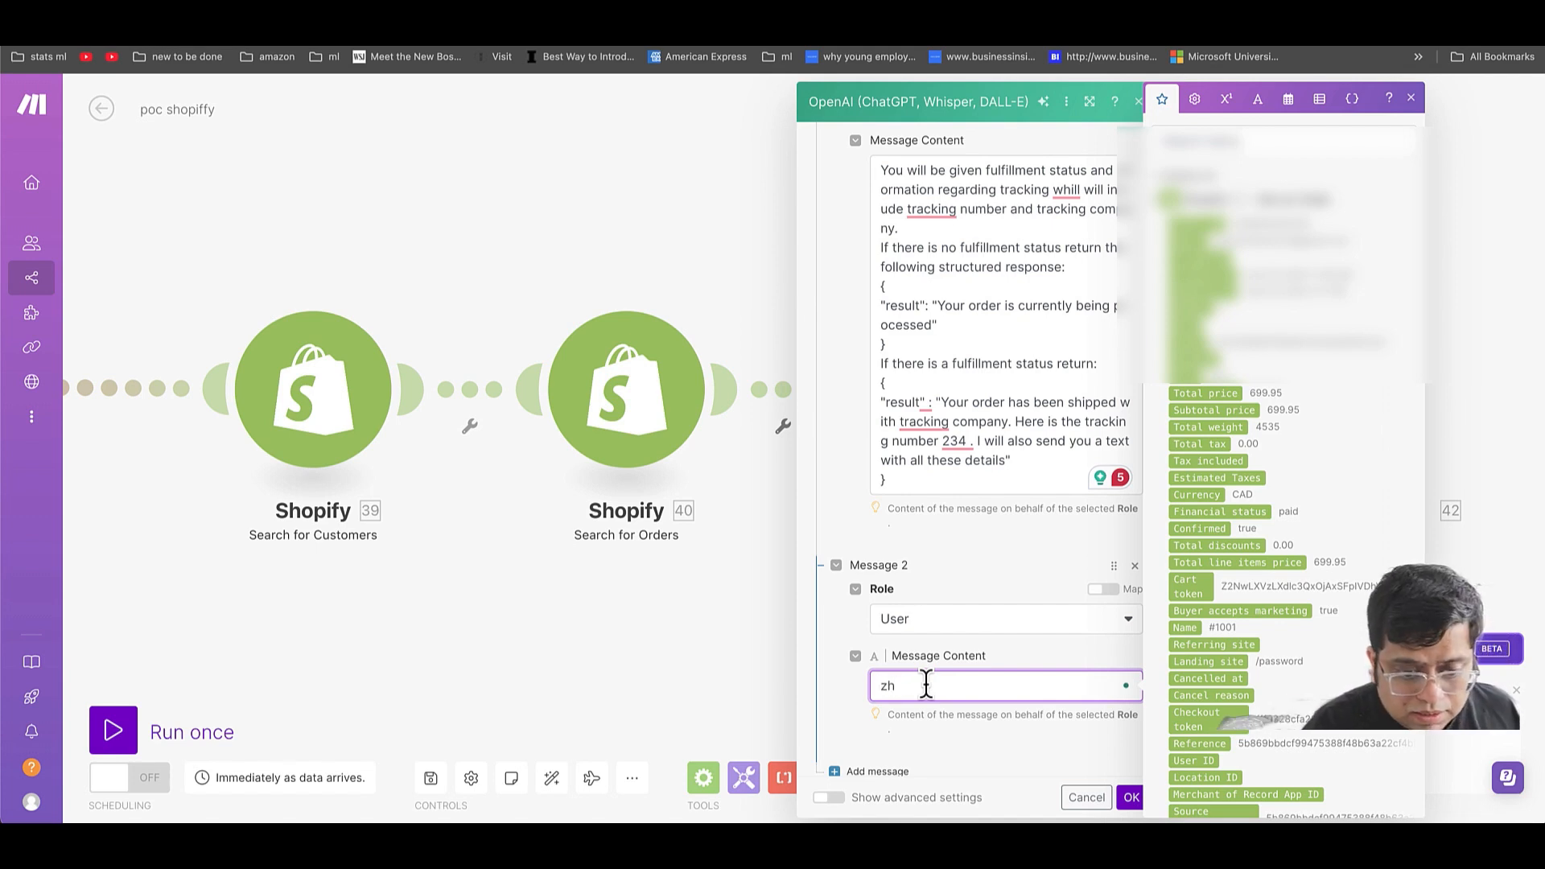
key(BackSpace)
key(BackSpace)
text(Here is)
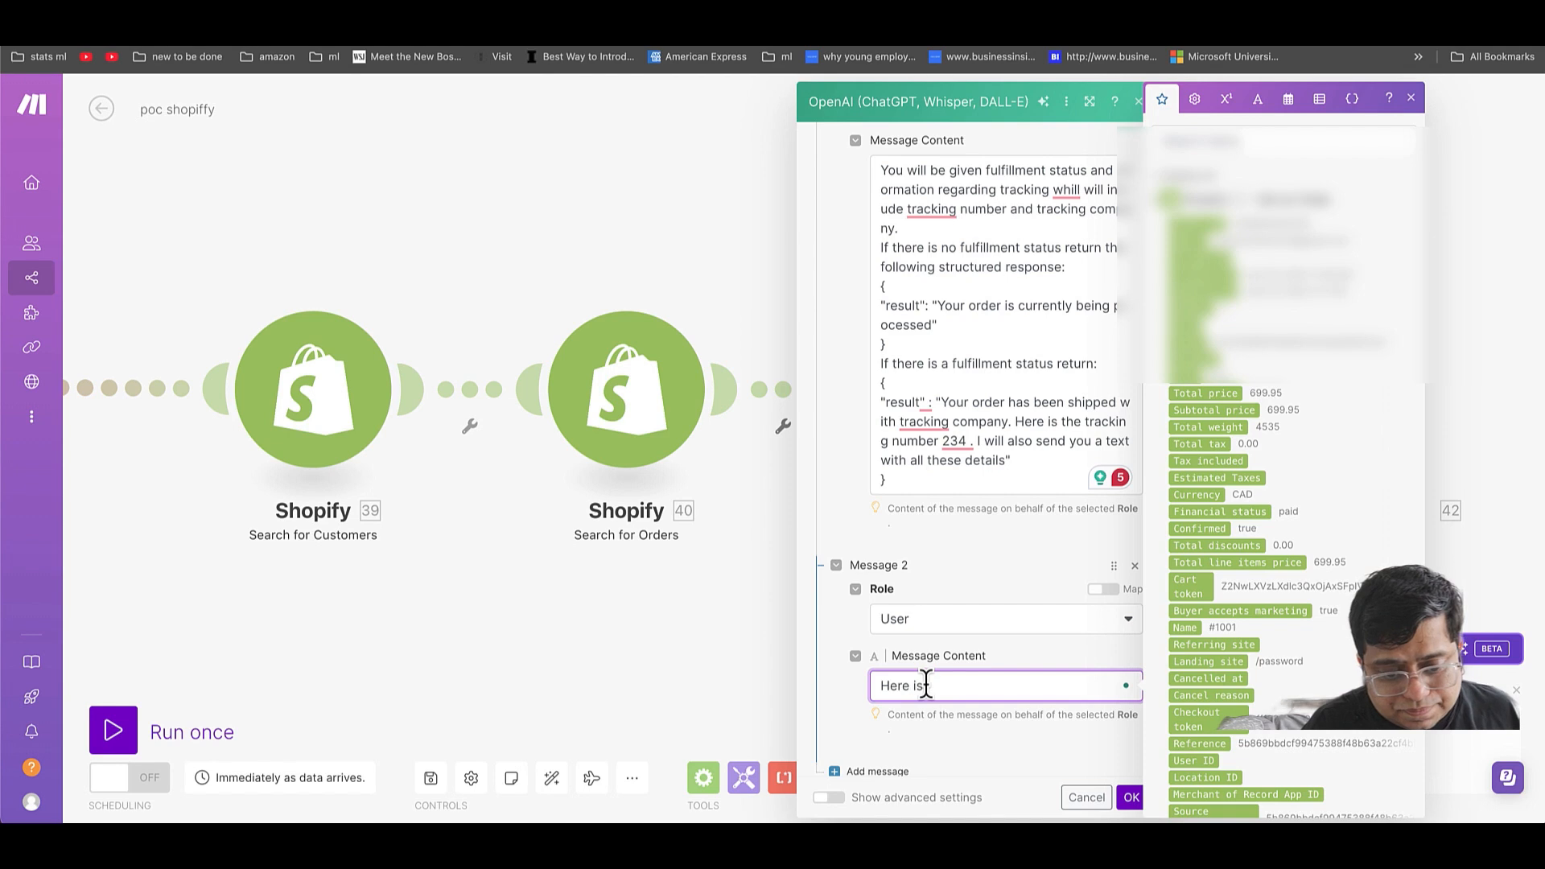
text( the ful)
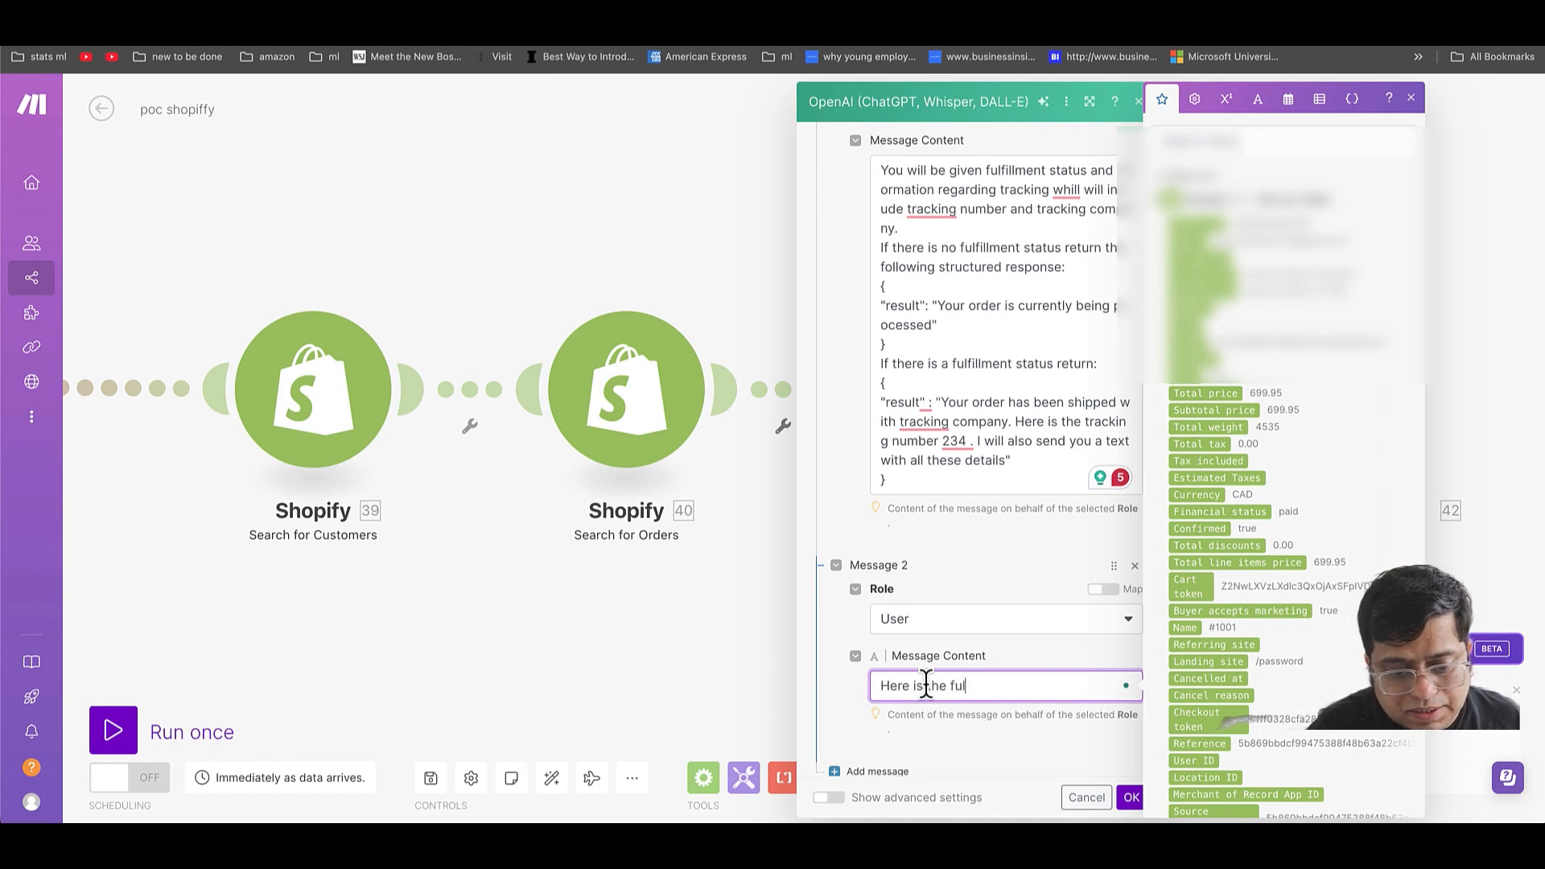
text(fillment status)
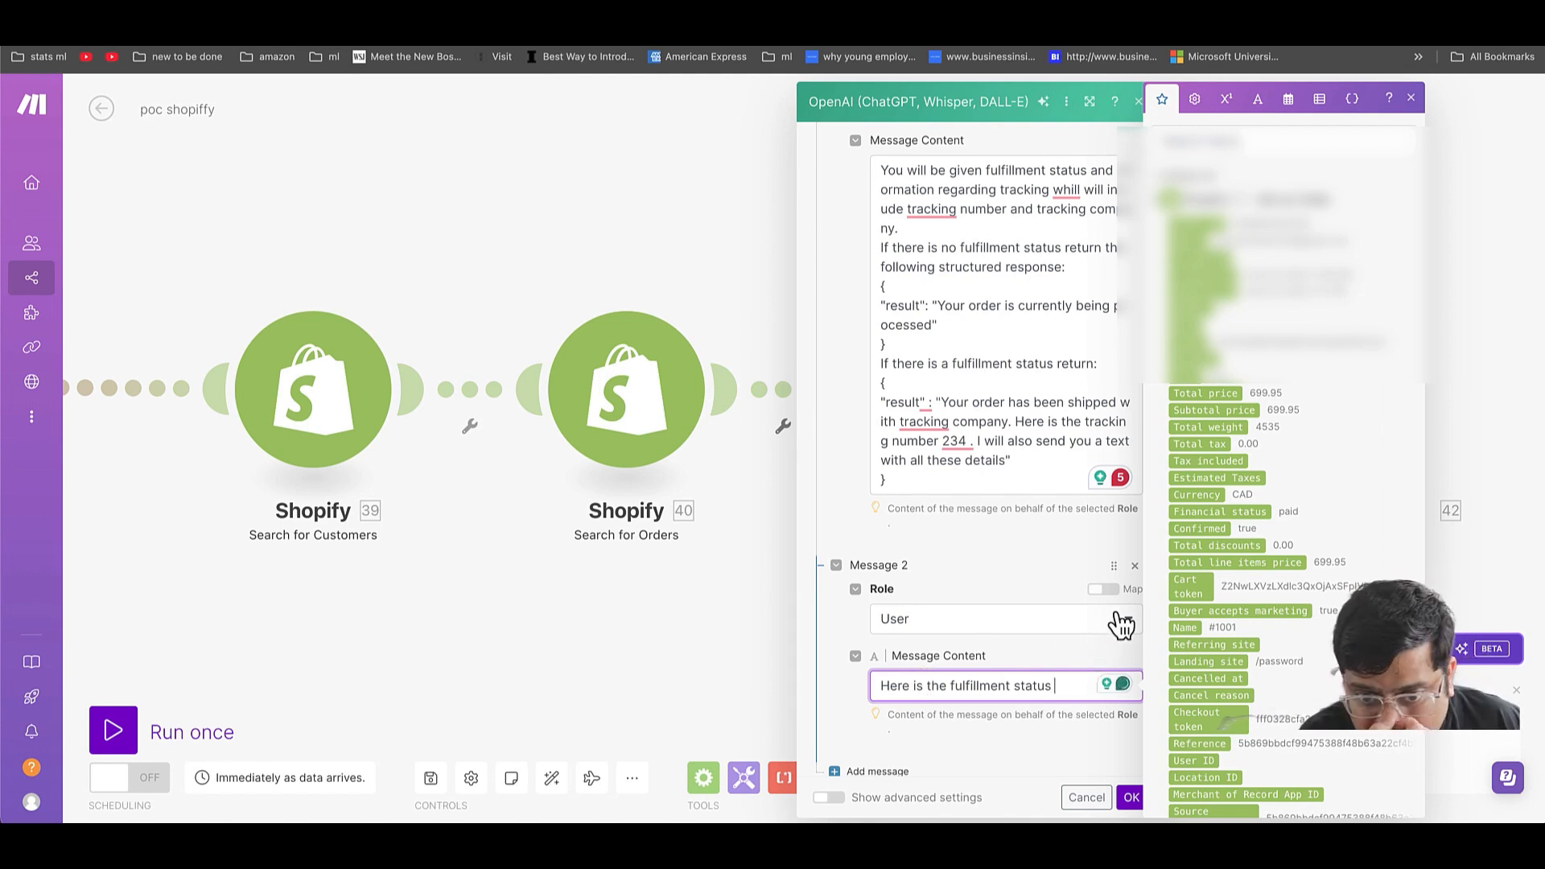
- Map the order's Fulfillment status into the User message, followed by "and extra info" and a line break
scroll(1251, 670, down, 2)
scroll(1250, 670, down, 3)
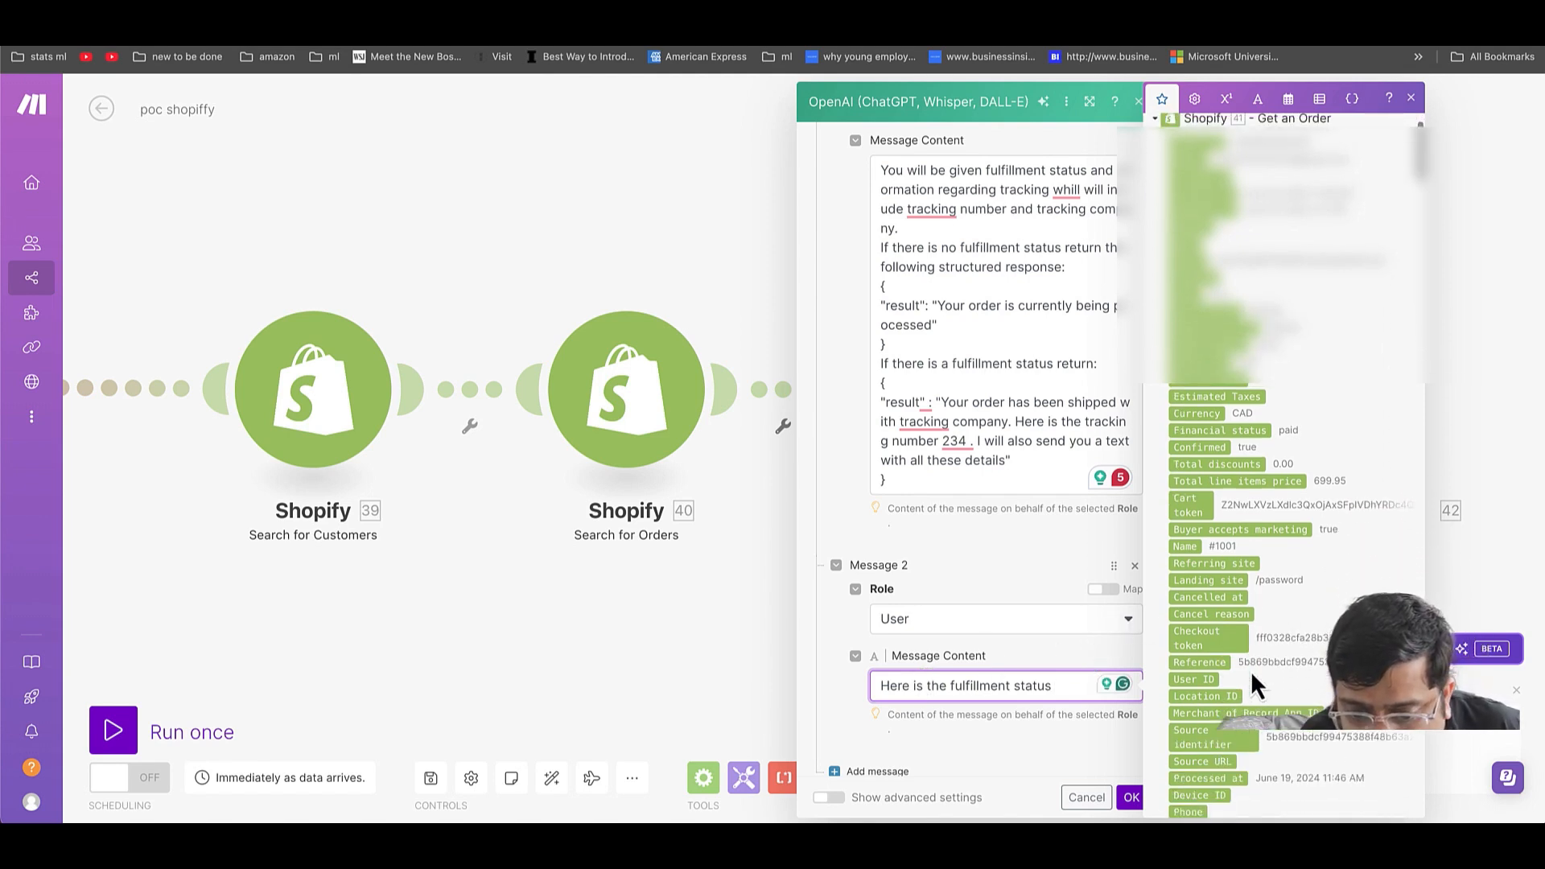
scroll(1250, 670, down, 10)
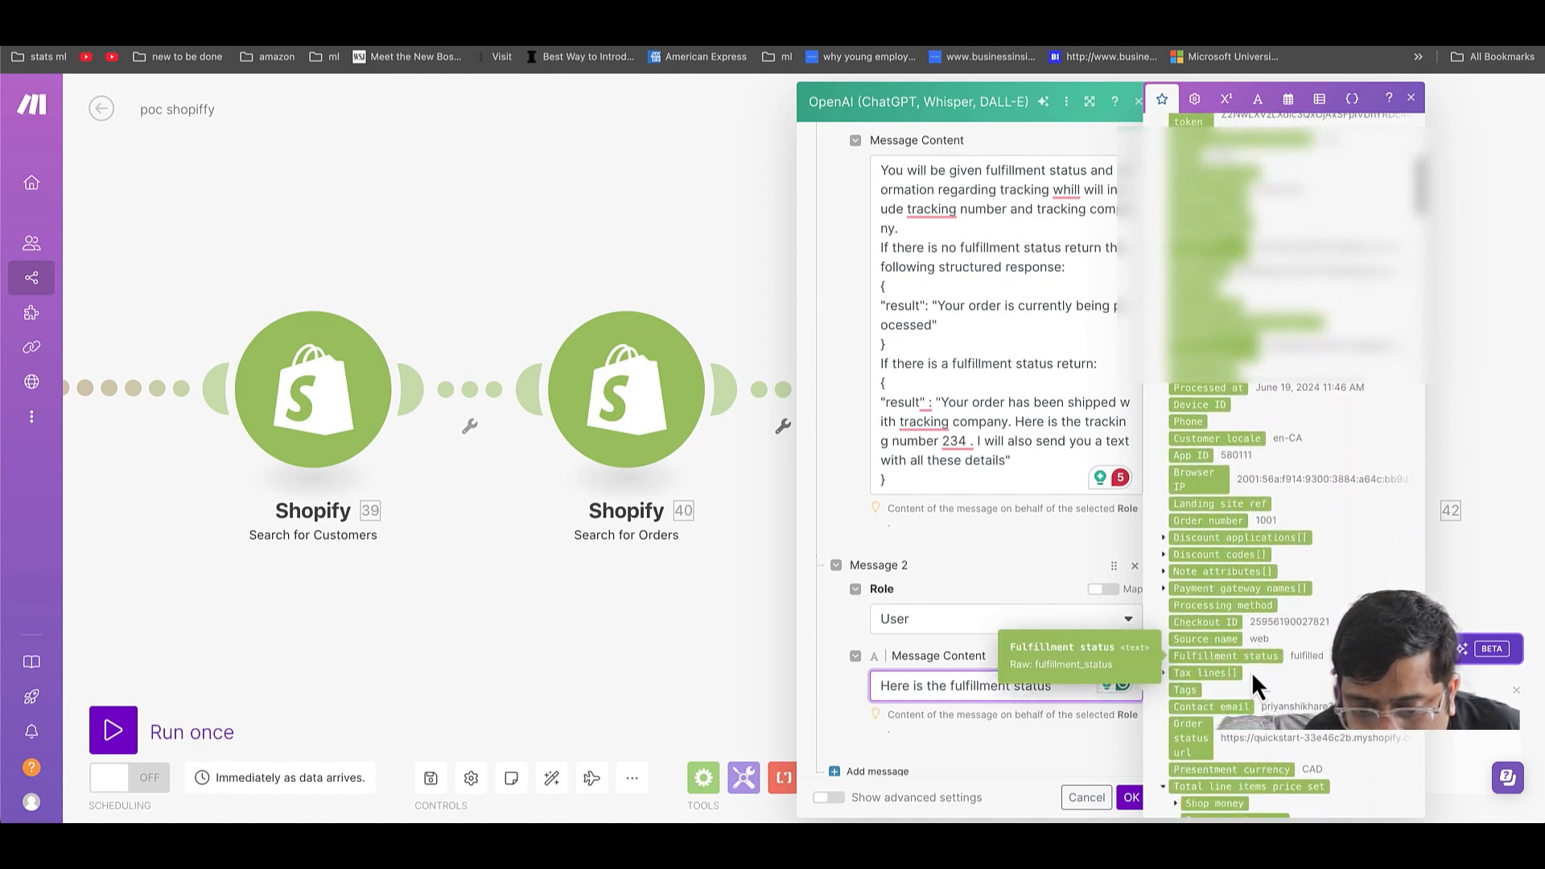
click(1249, 655)
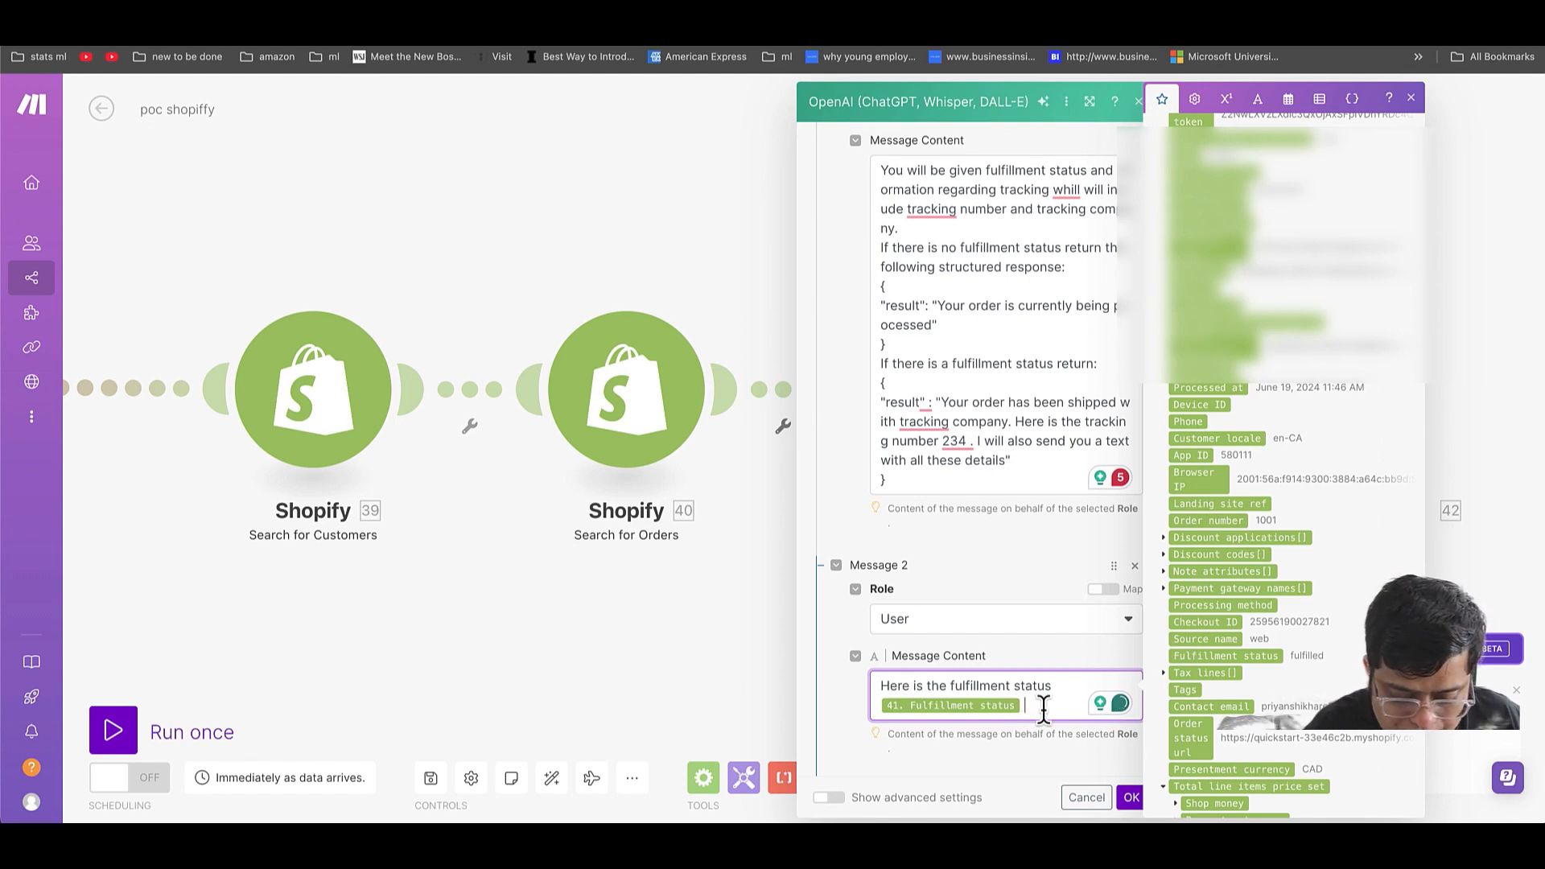
text(and textra ind)
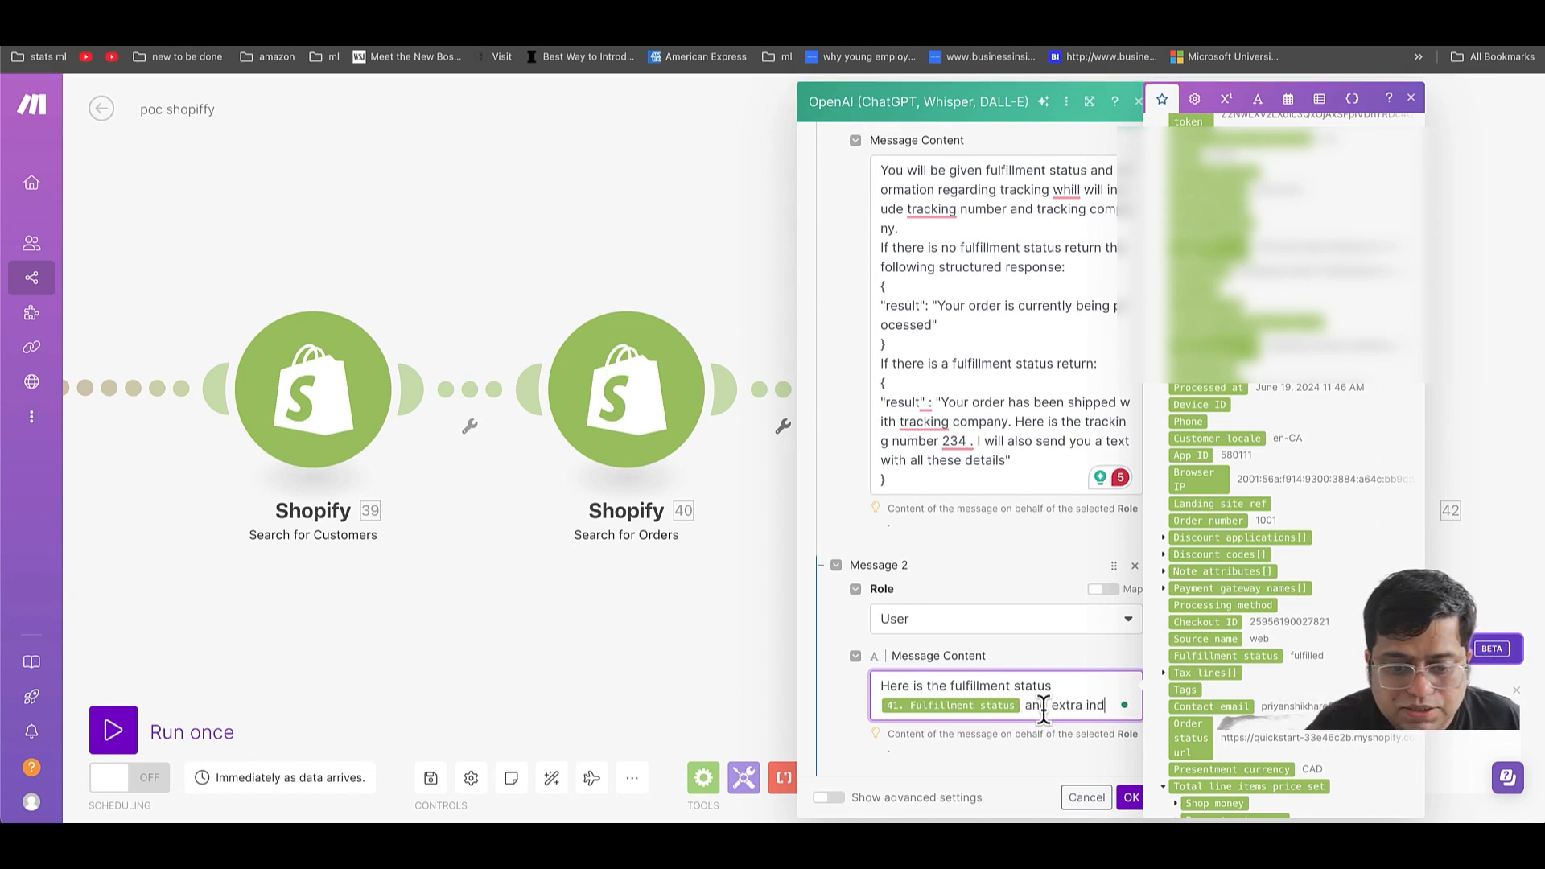
key(BackSpace)
text(fo)
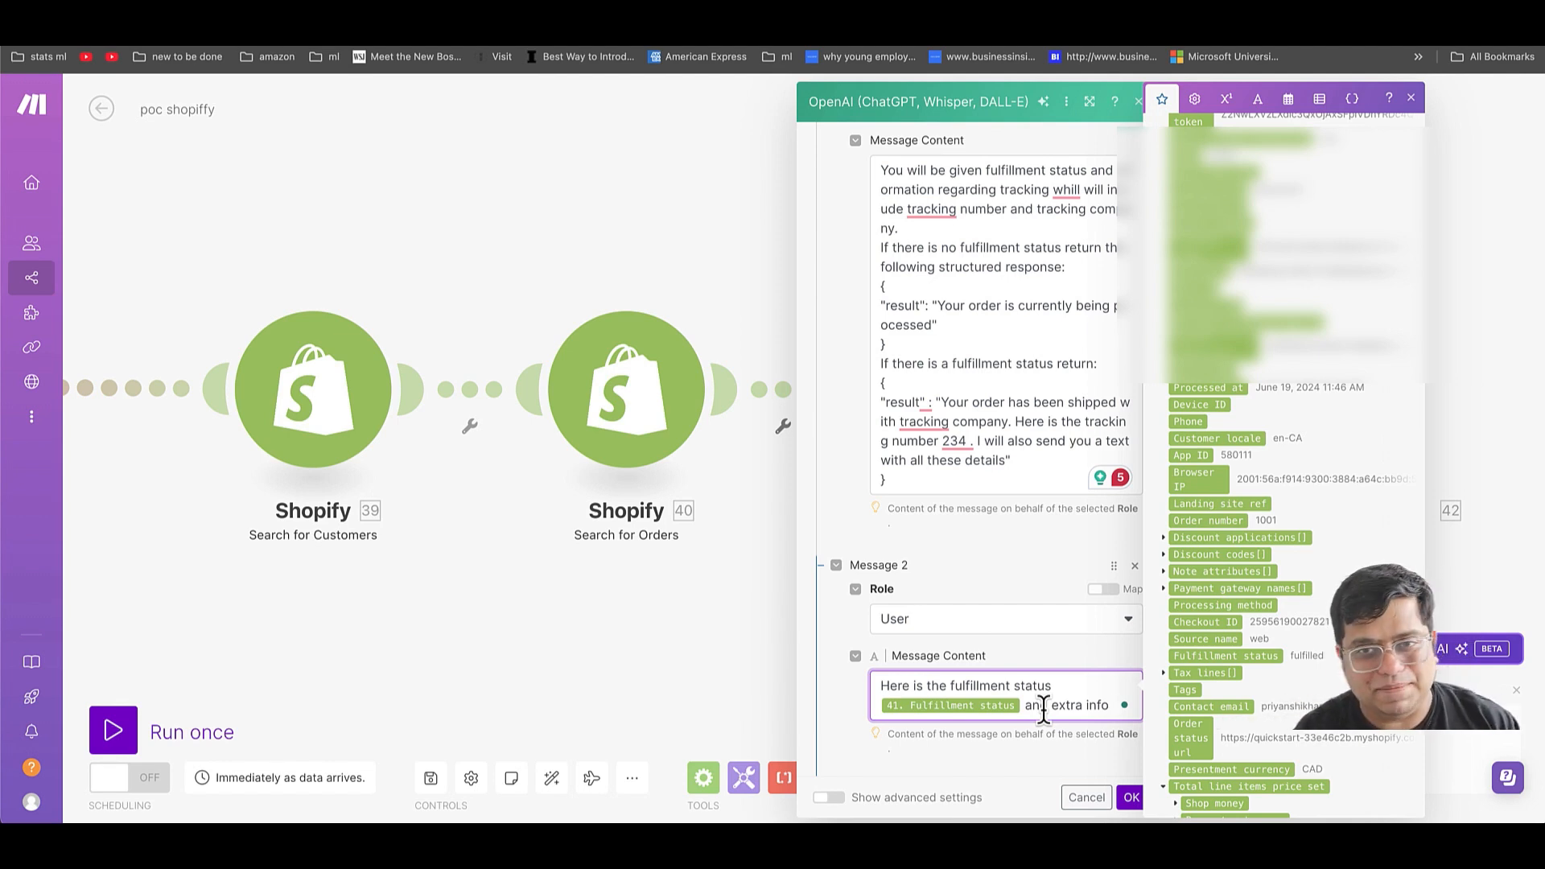
key(Return)
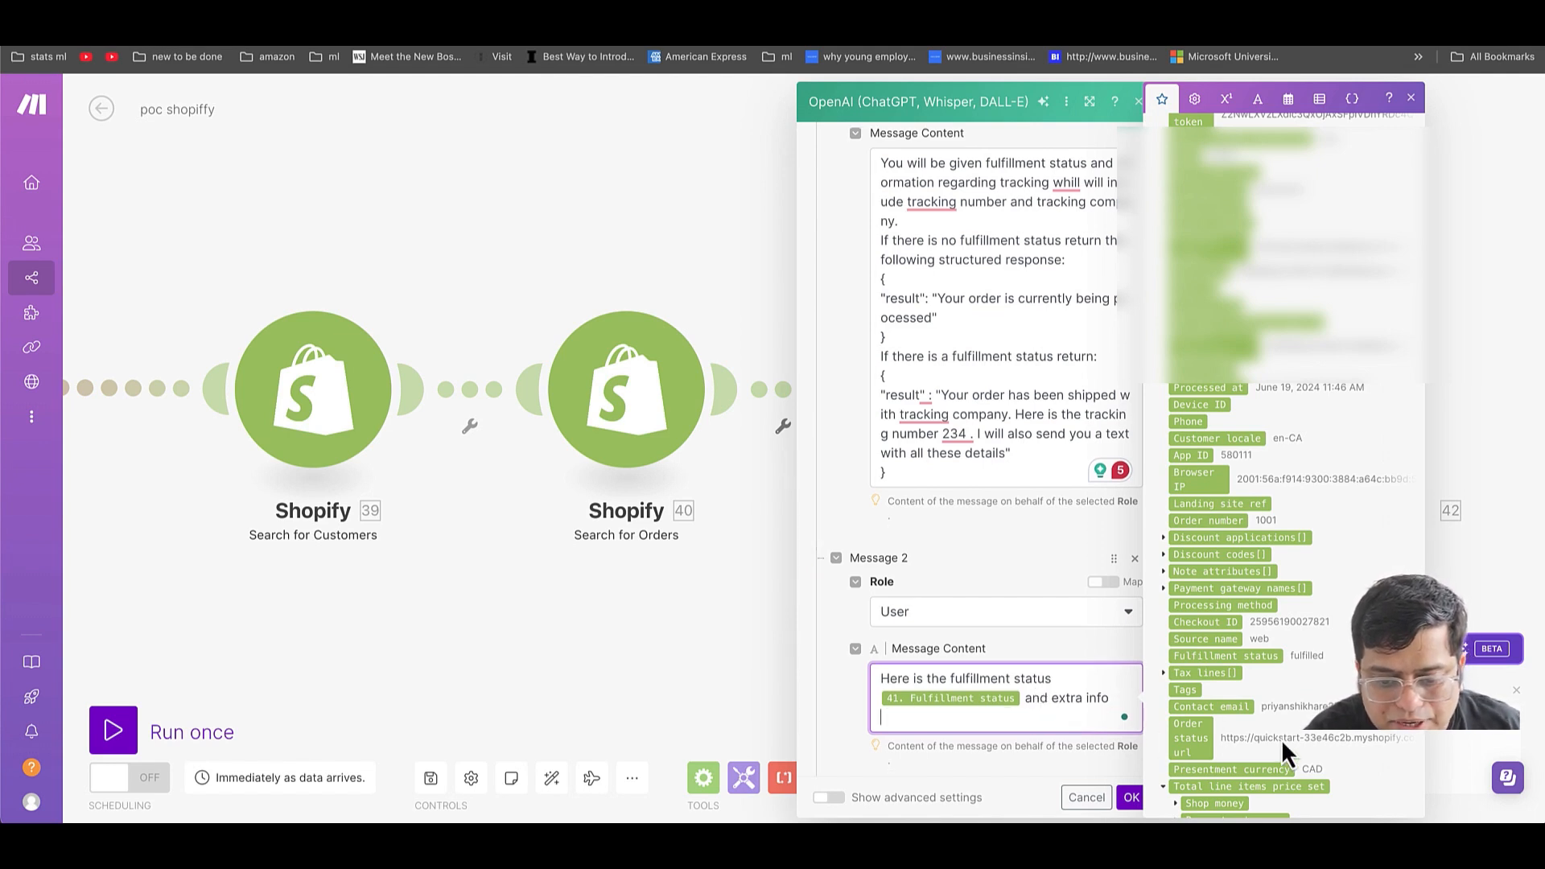
- Map the Tracking company and Tracking number from the order's Fulfillments into the User message
scroll(1282, 734, down, 3)
scroll(1282, 734, down, 4)
scroll(1283, 736, down, 4)
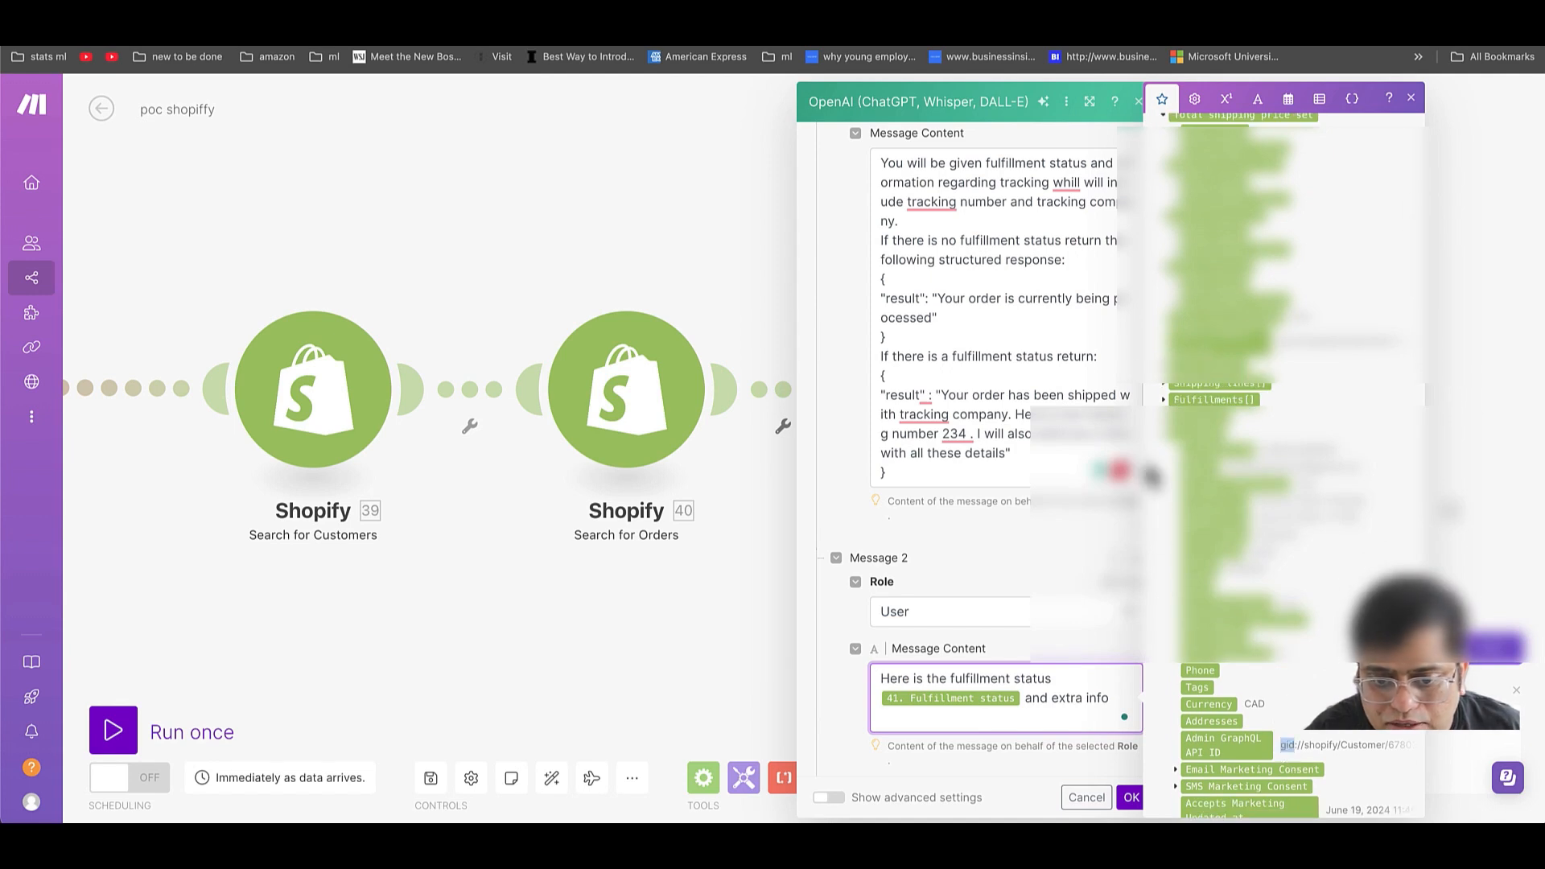
click(1165, 402)
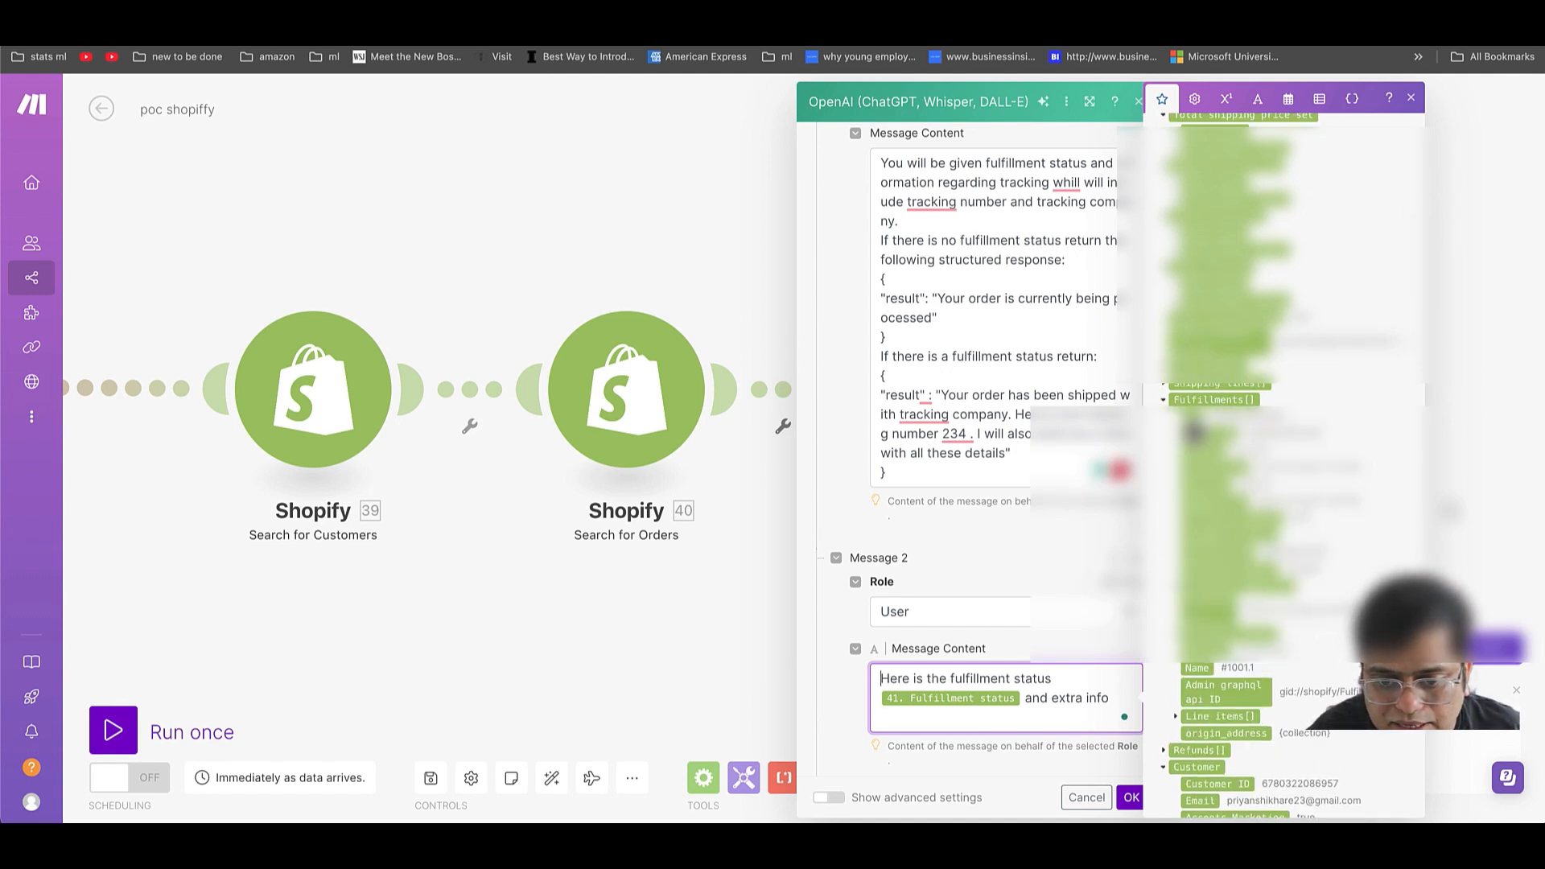
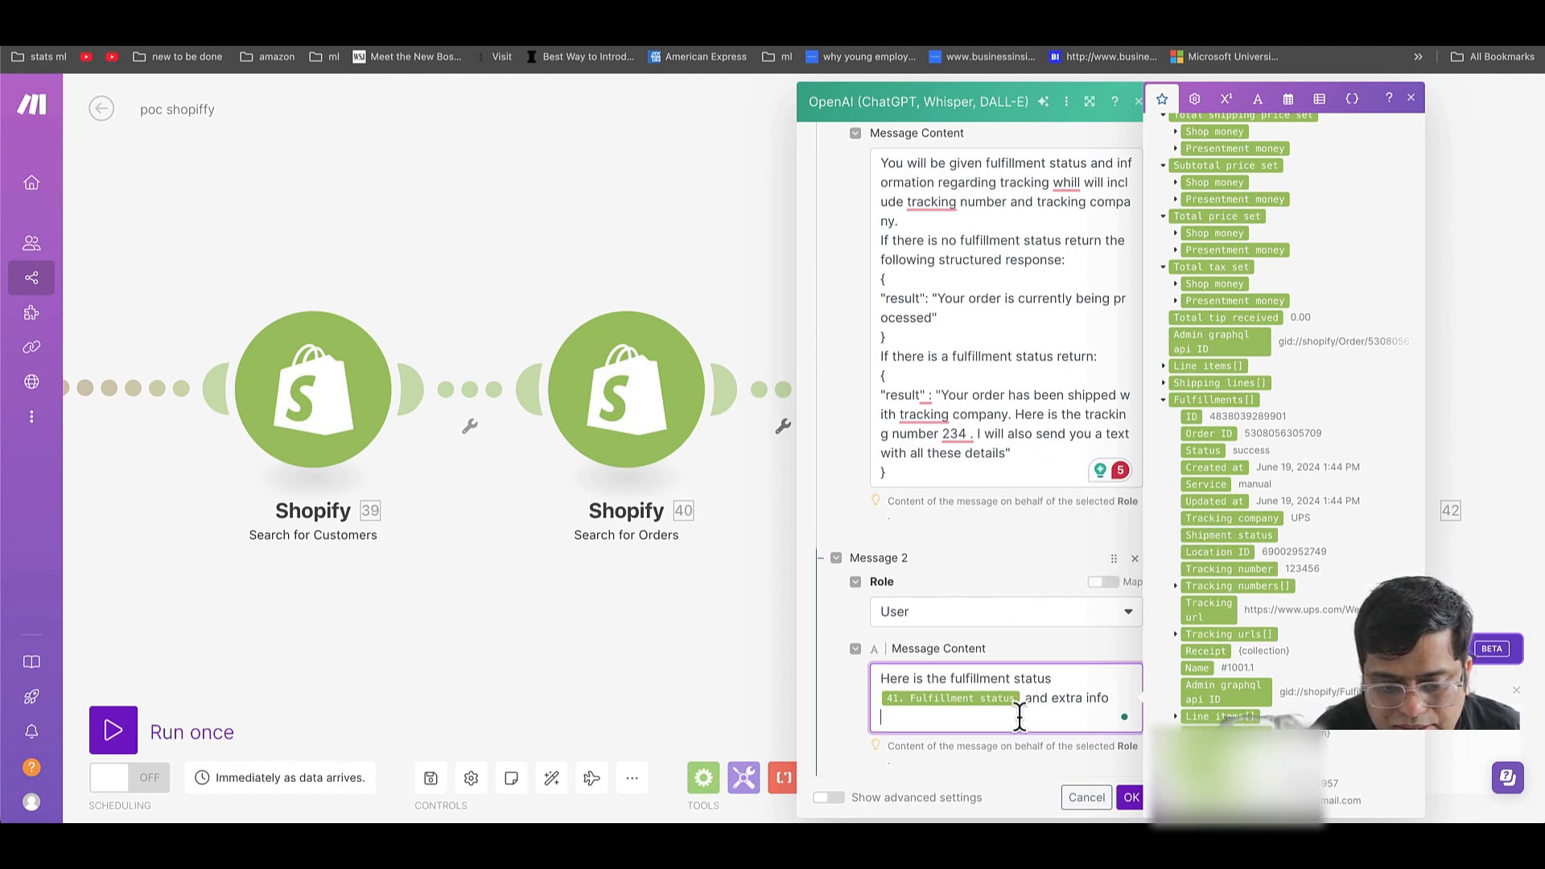
click(1215, 524)
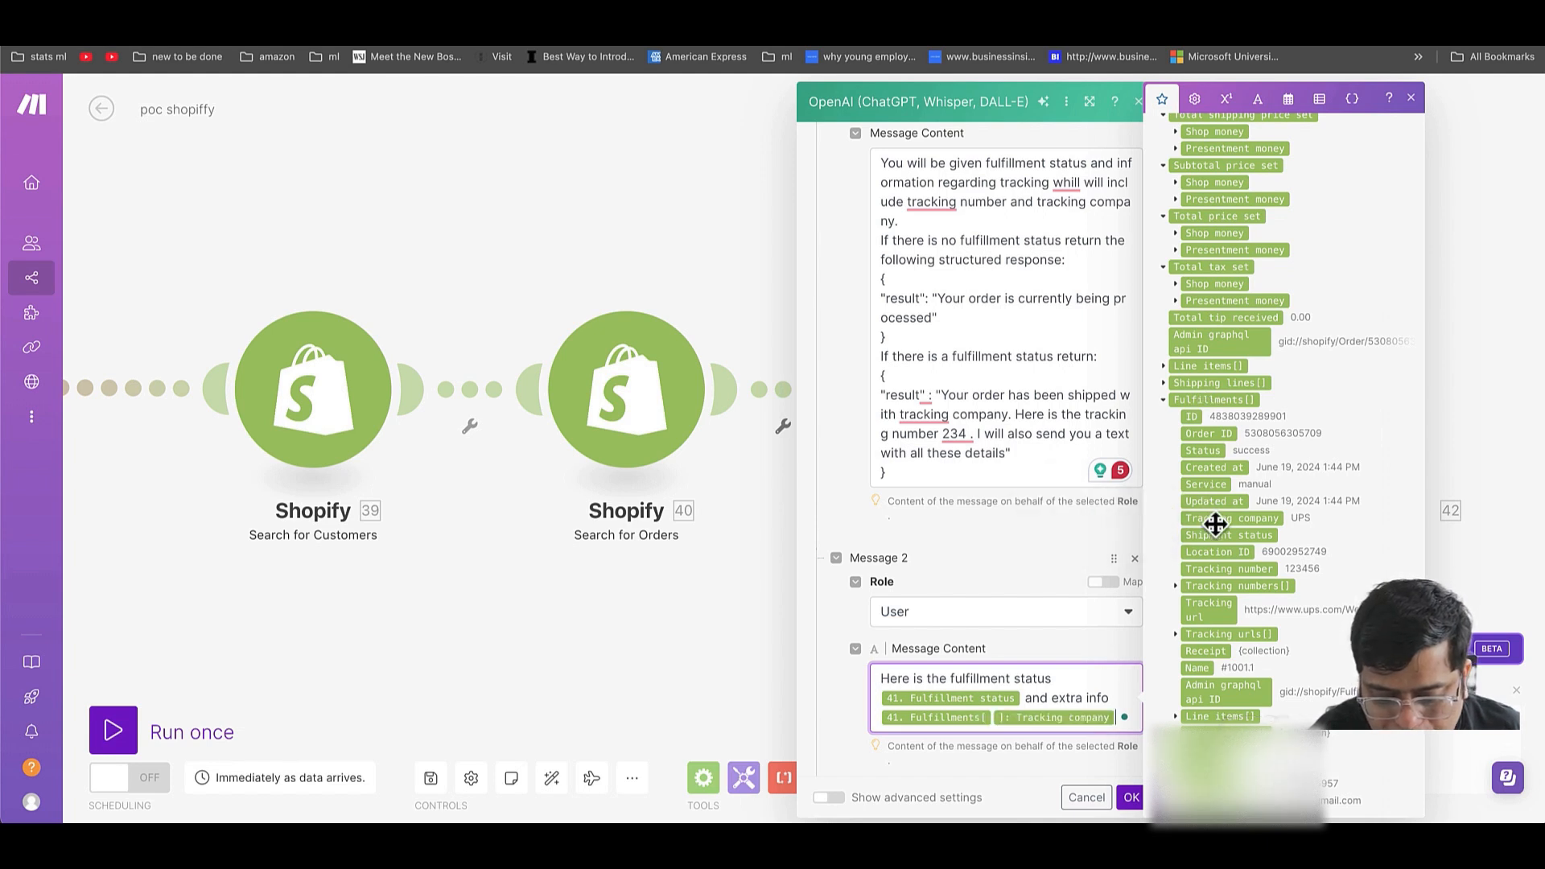
click(1215, 572)
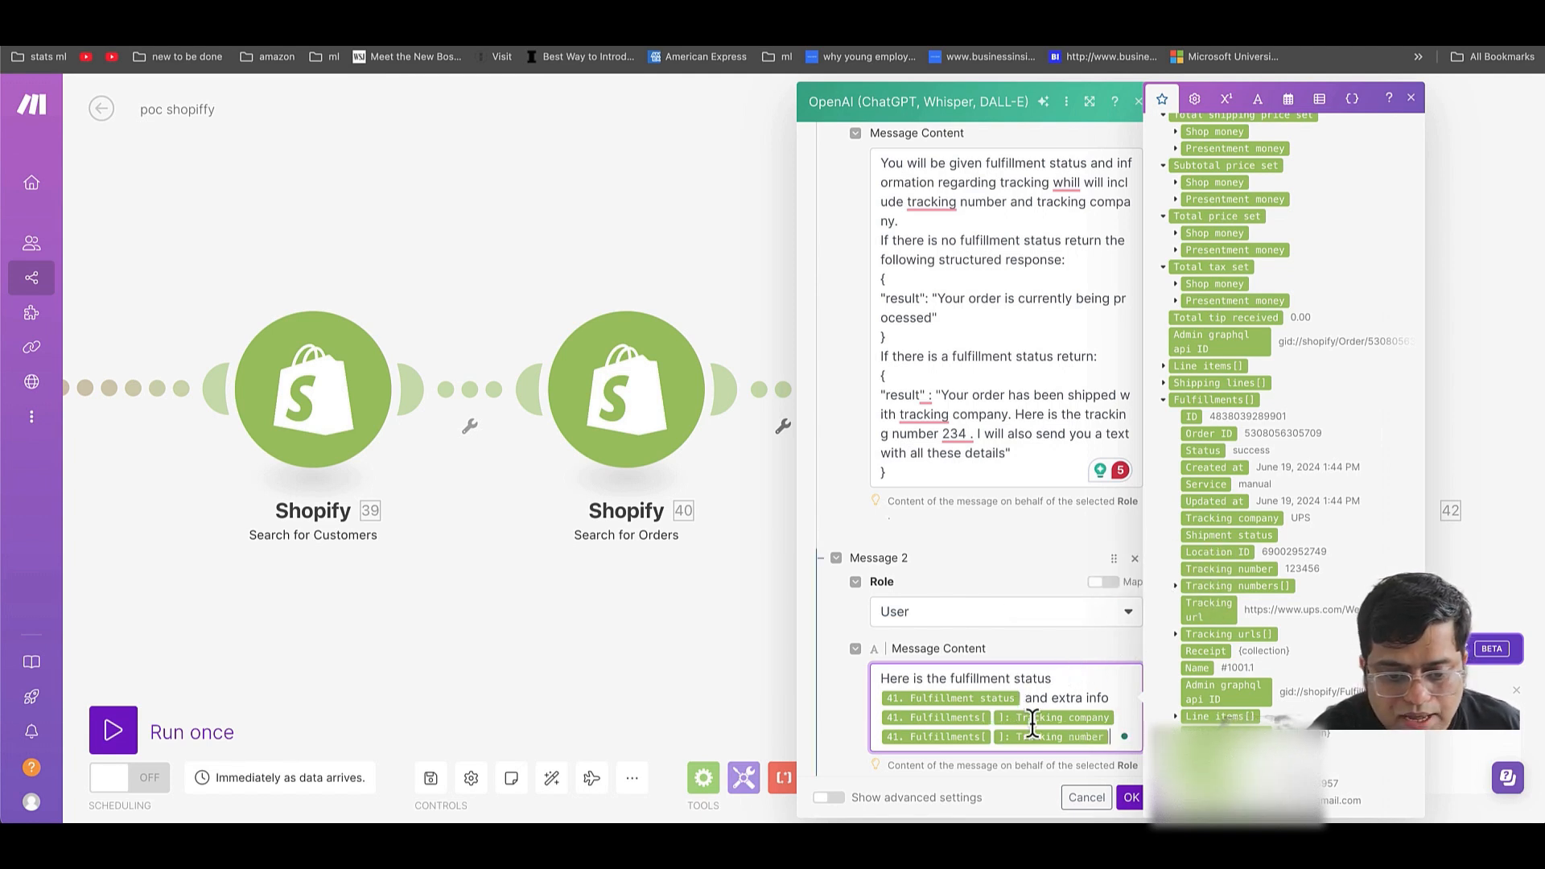
- Review and confirm the OpenAI completion settings, and save the scenario
click(841, 755)
scroll(917, 704, down, 3)
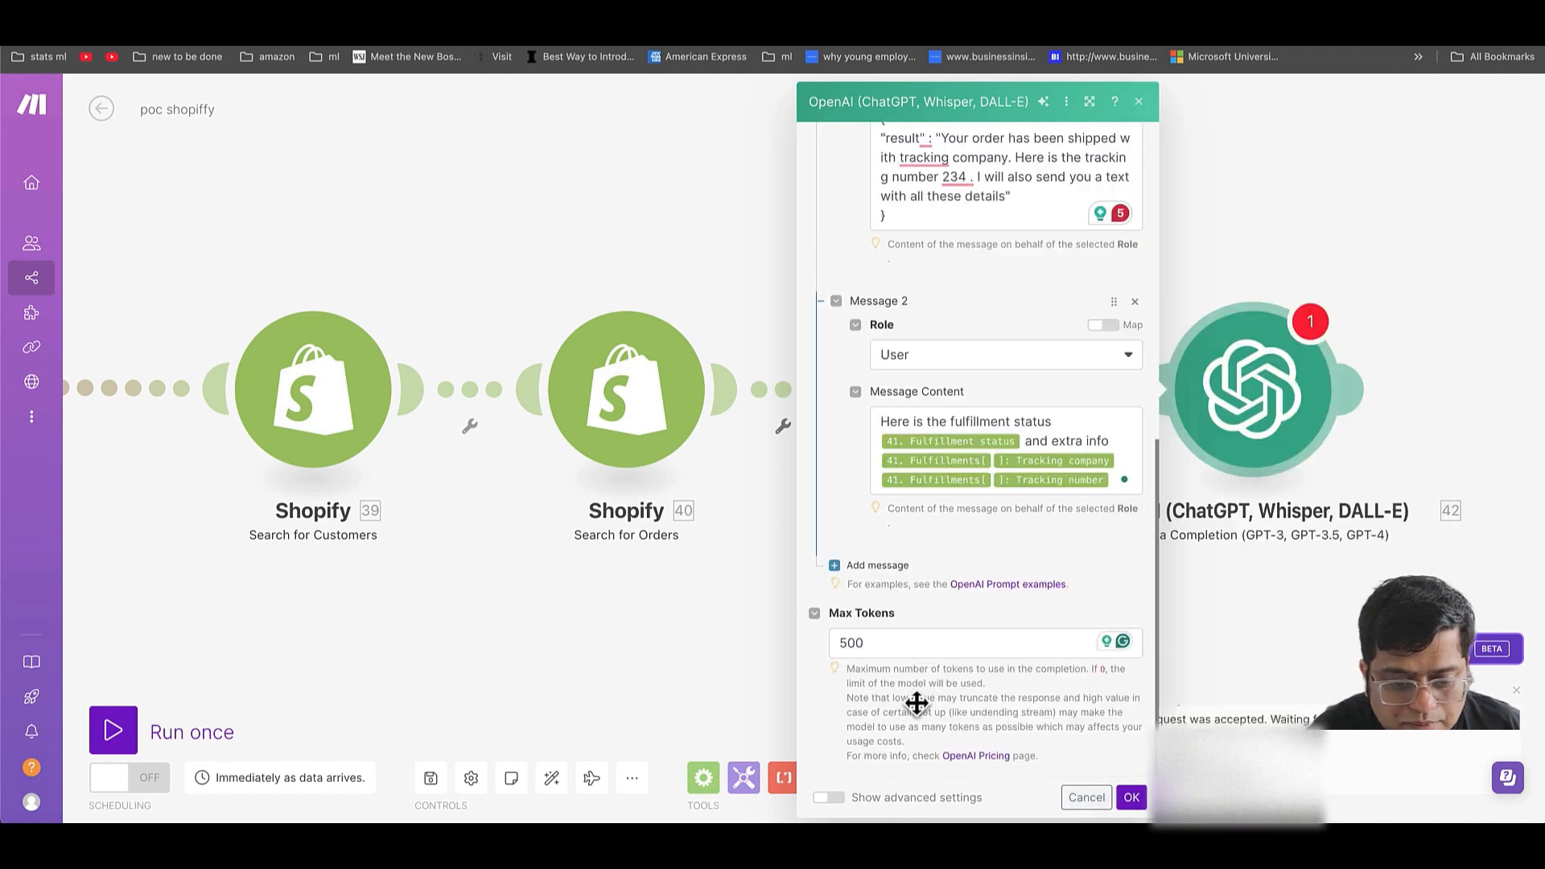
scroll(907, 483, up, 10)
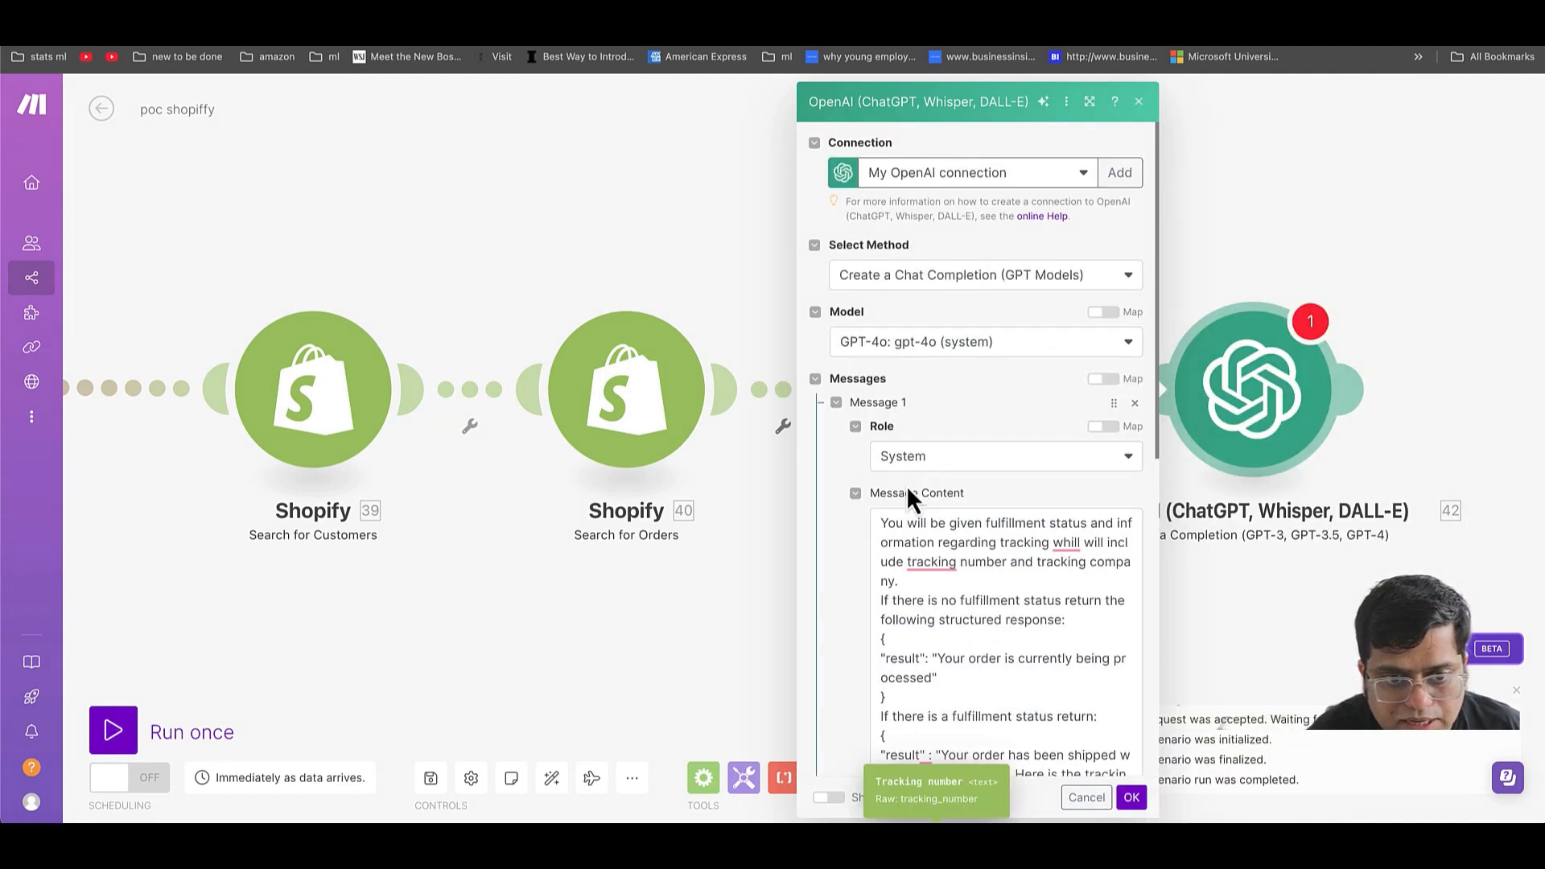
scroll(906, 485, down, 10)
click(1130, 798)
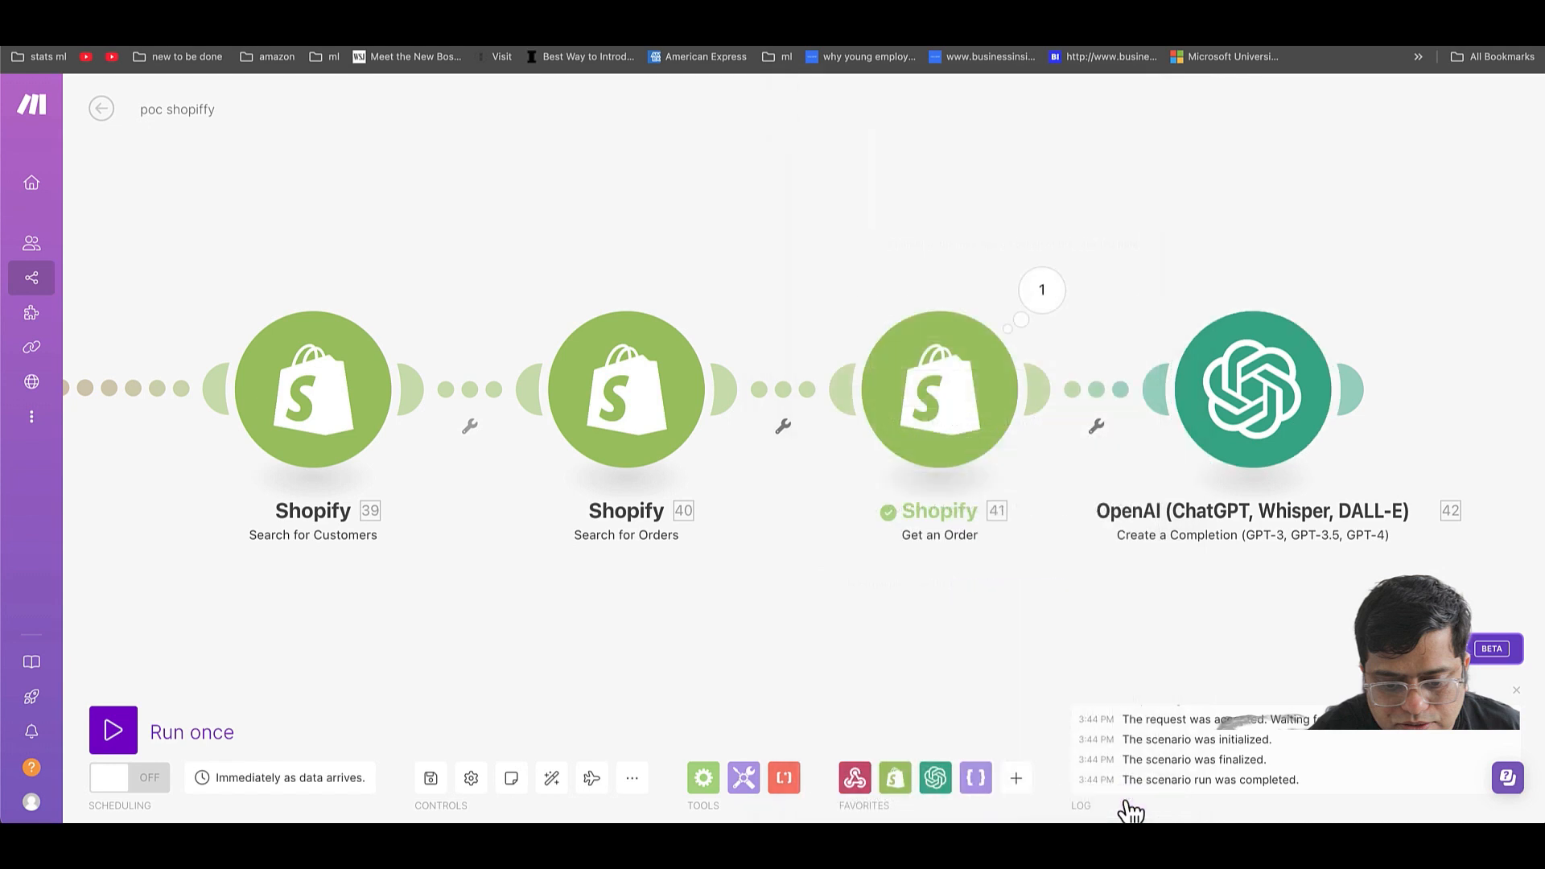
click(431, 778)
- Add a JSON Parse JSON module after the OpenAI module
drag(730, 628, 437, 640)
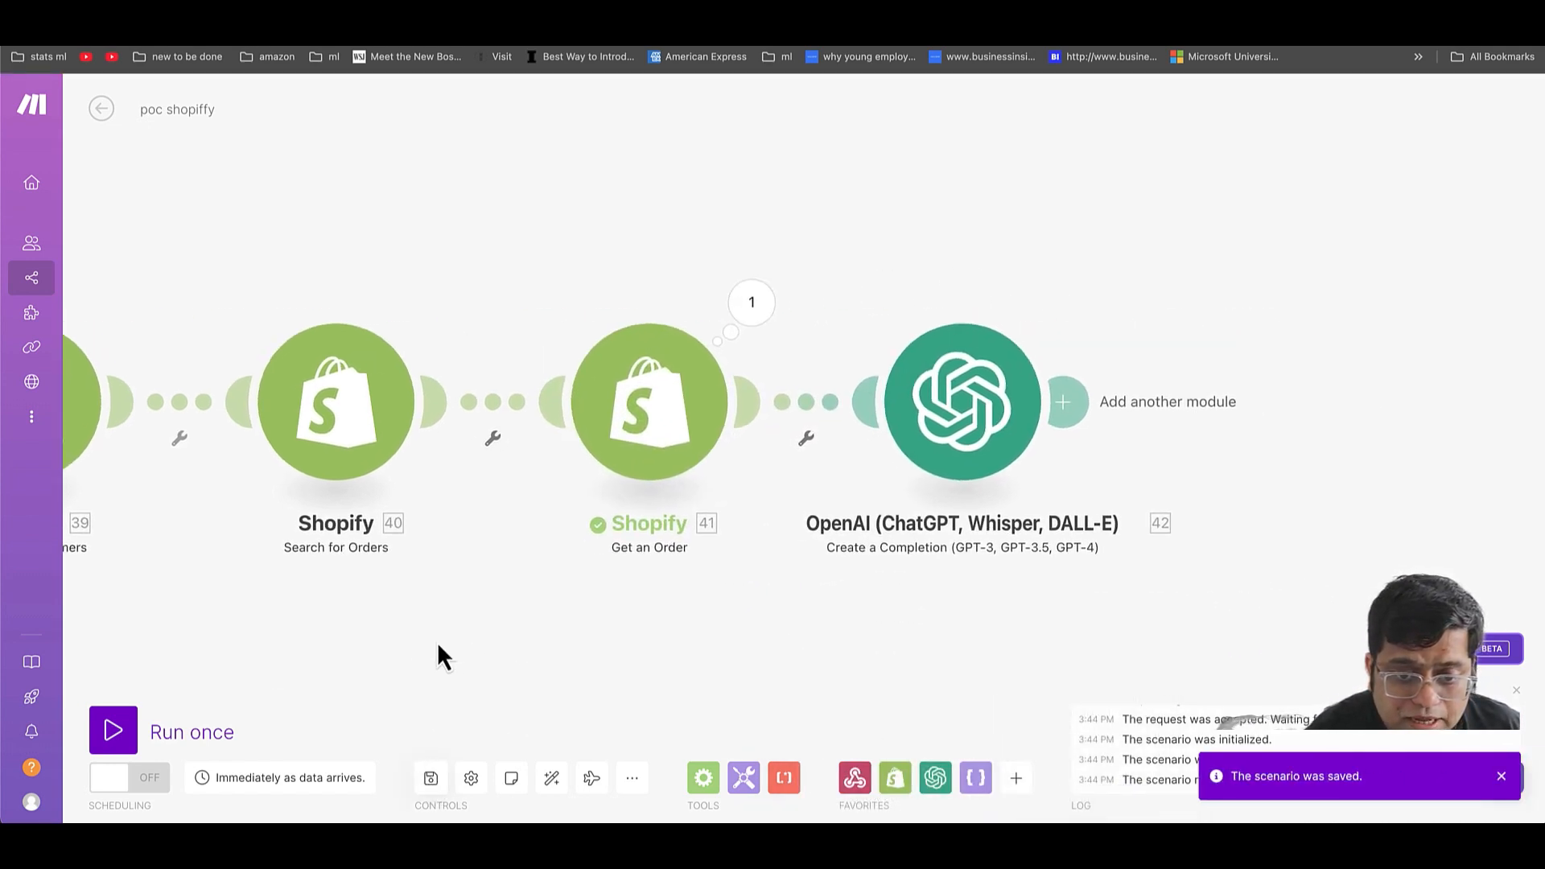
click(1062, 399)
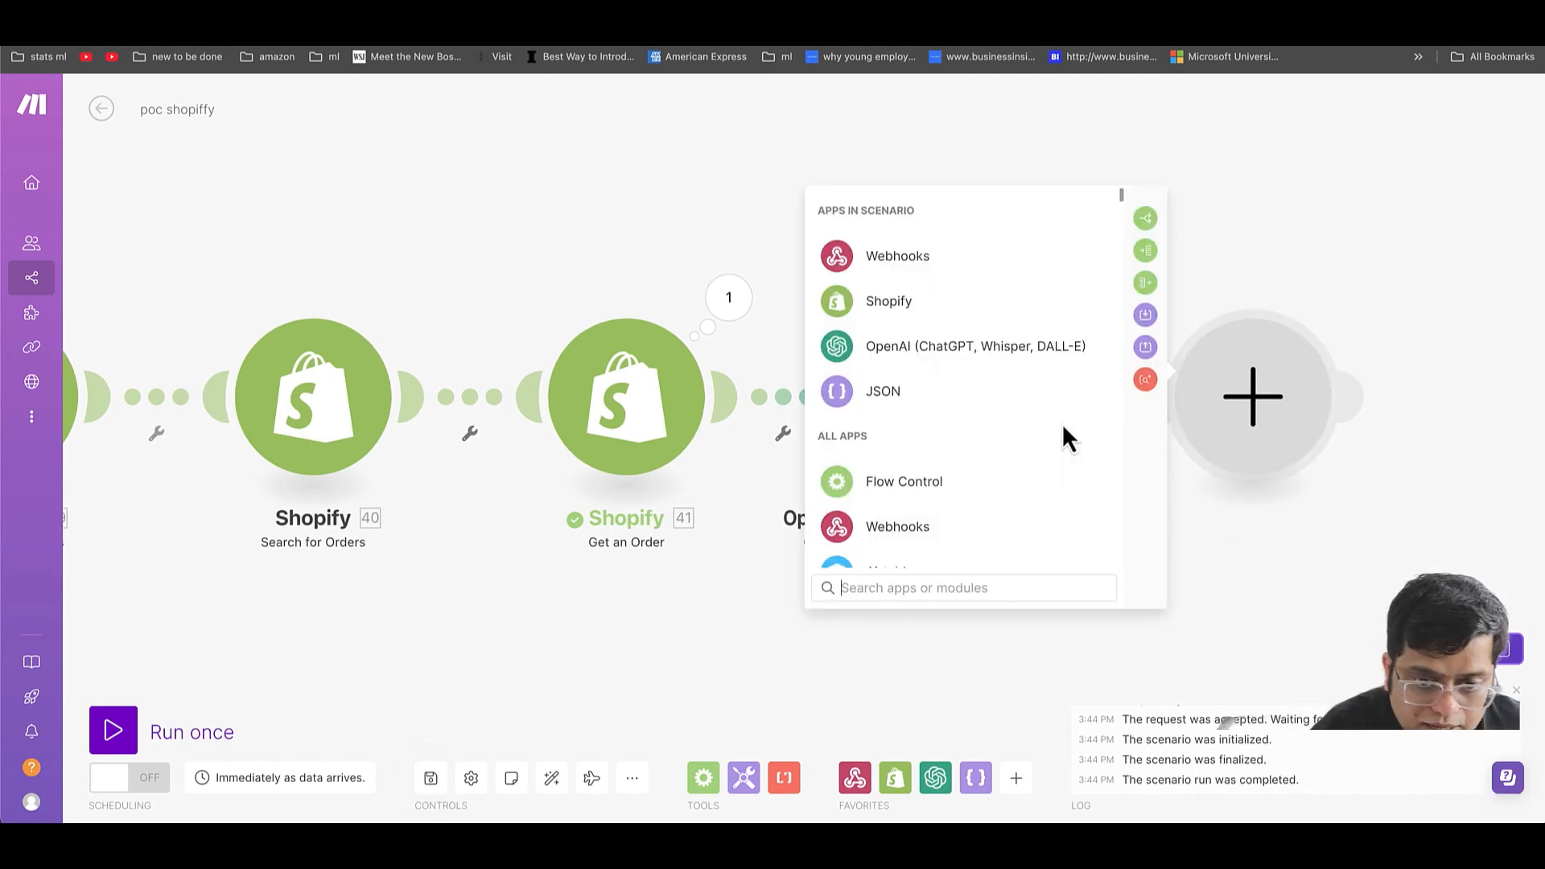
click(973, 403)
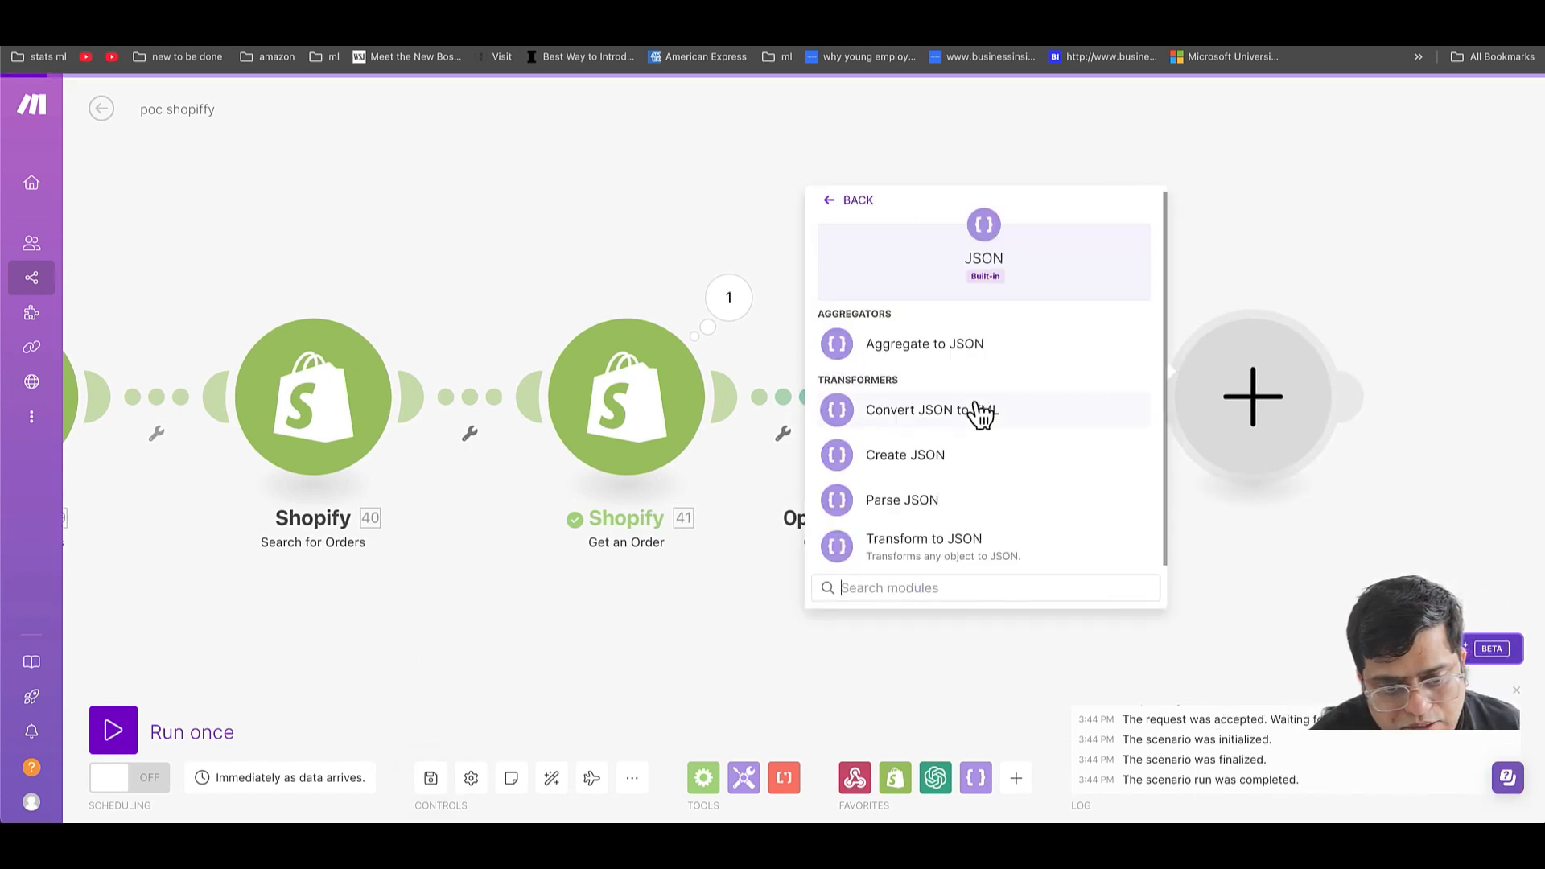
click(972, 503)
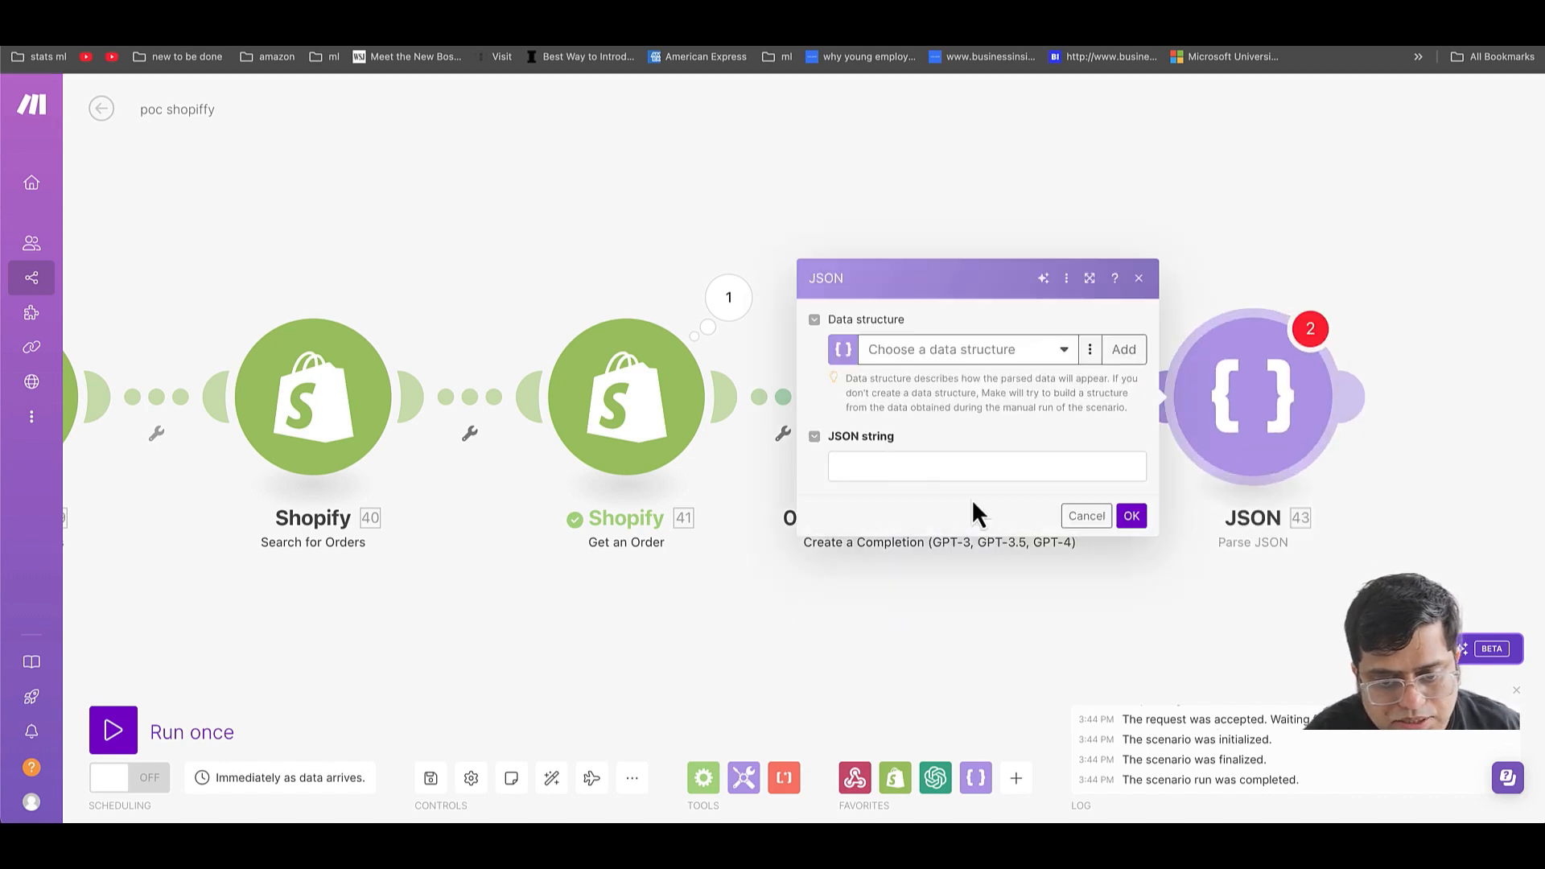
- Choose "vapify shoppify" as the Parse JSON module's data structure and check its specification
click(1065, 352)
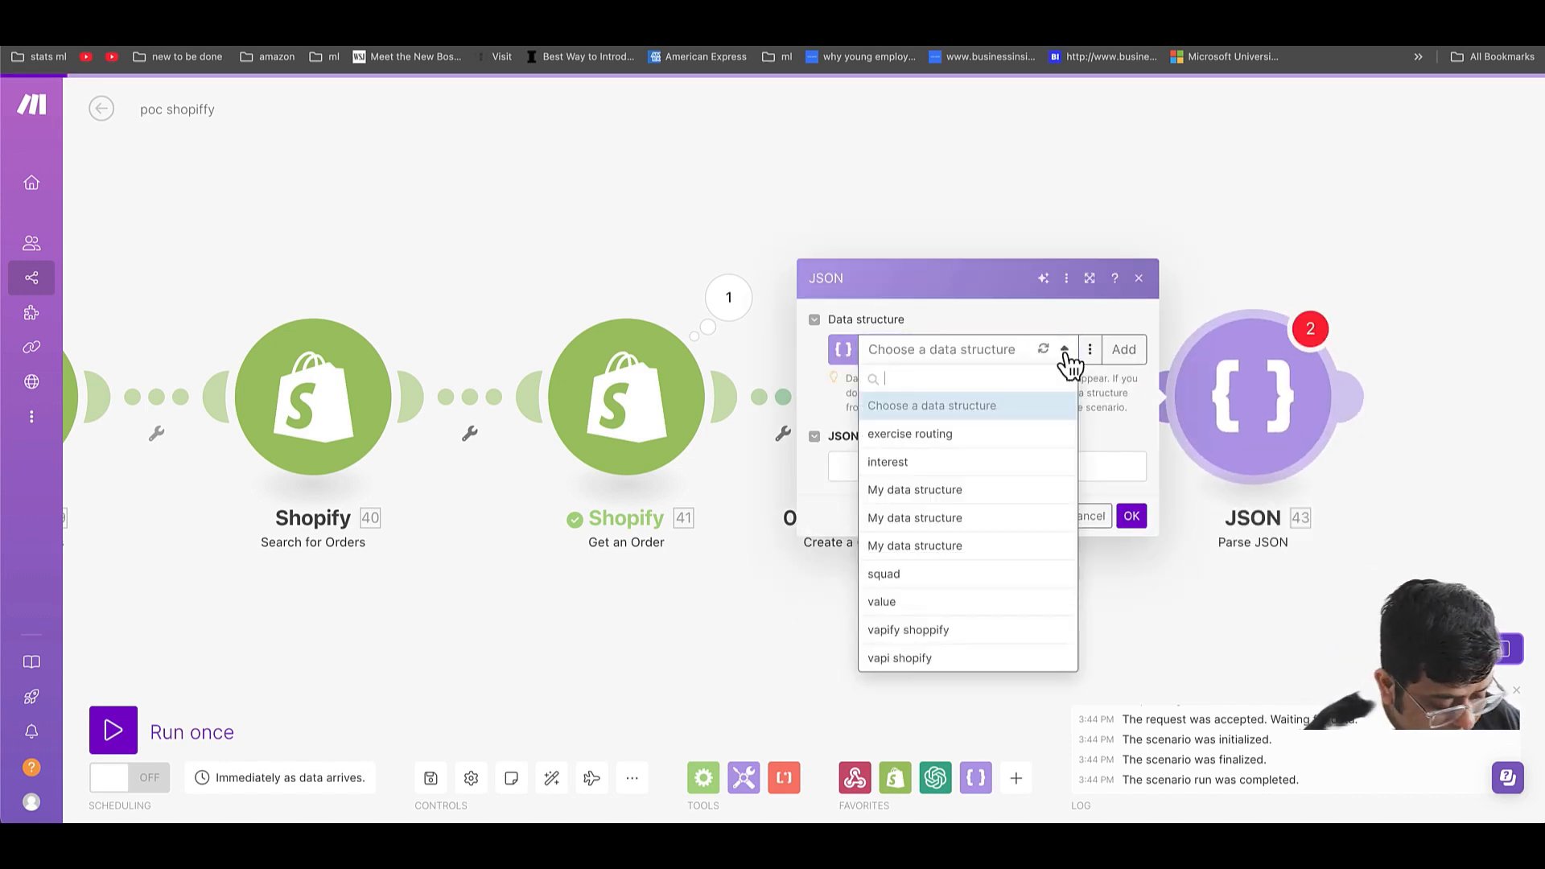
text(vapi)
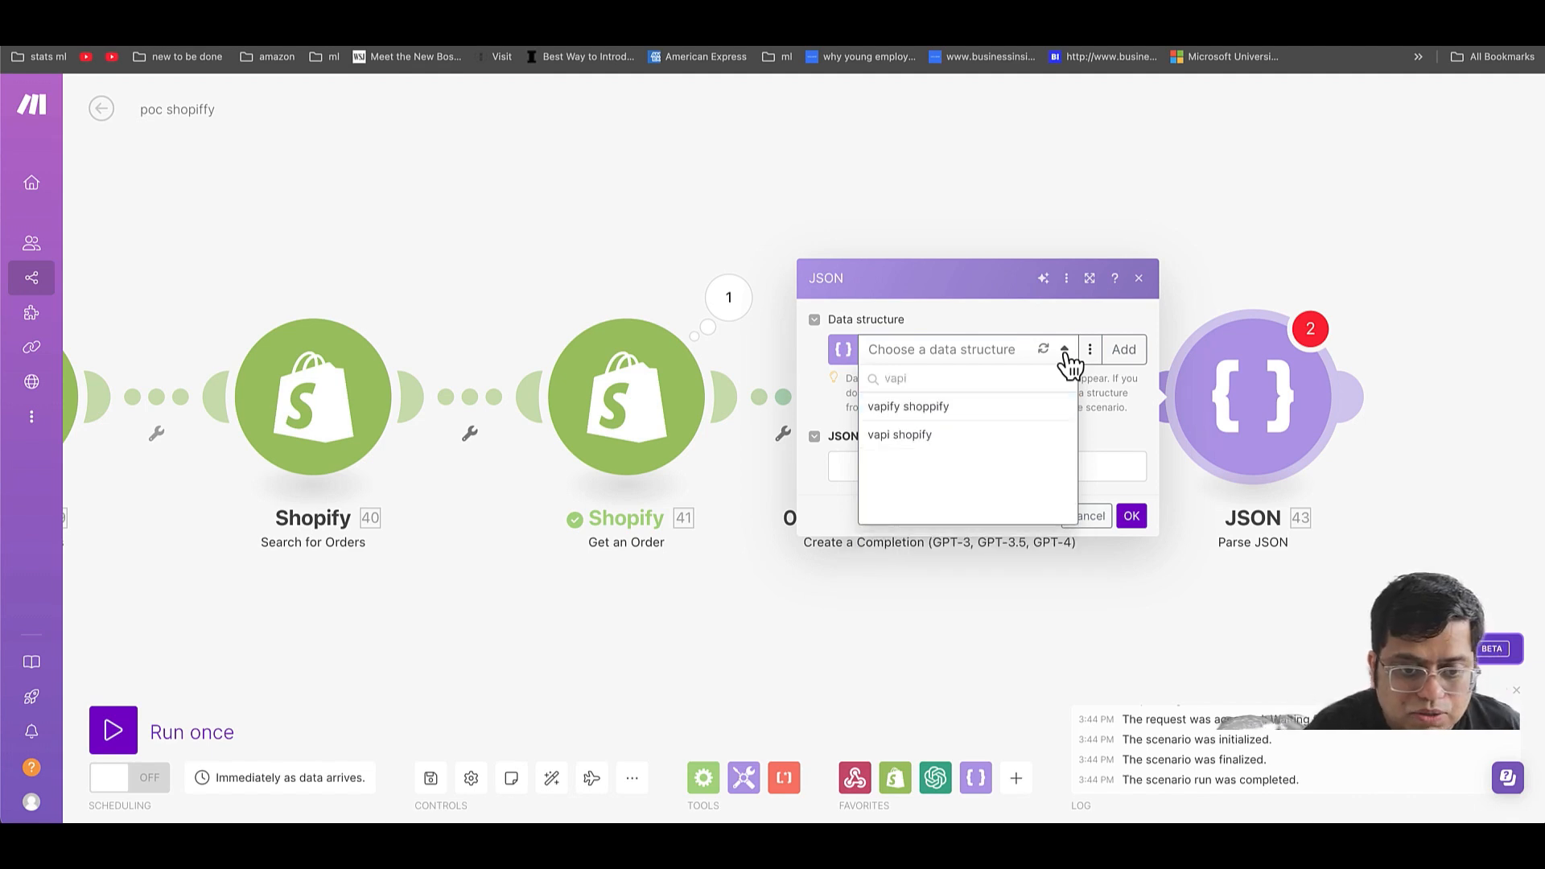
click(1009, 406)
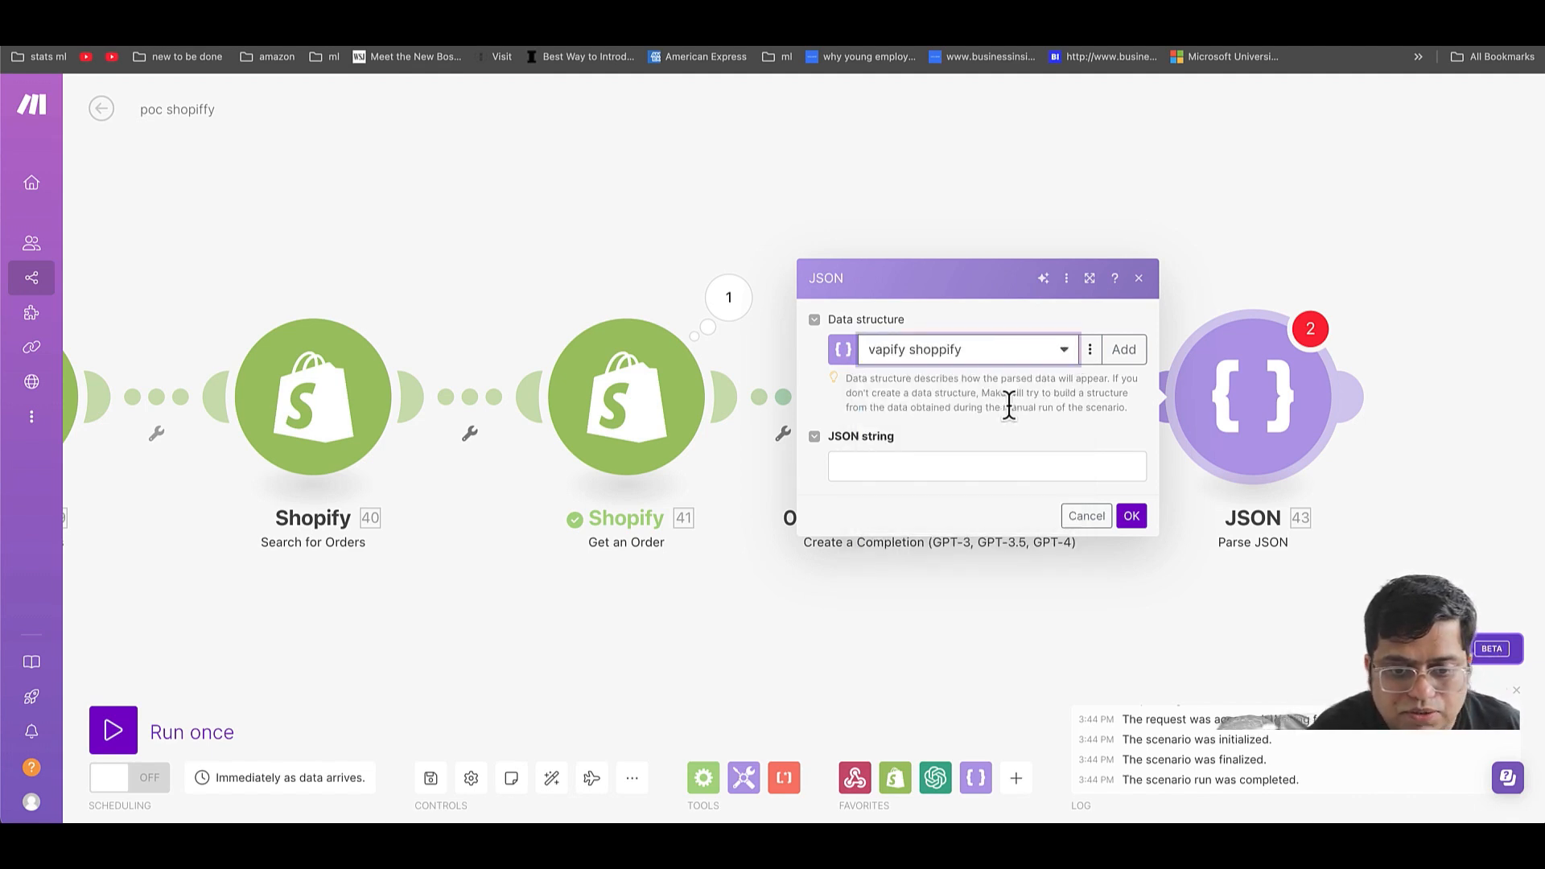
click(1089, 349)
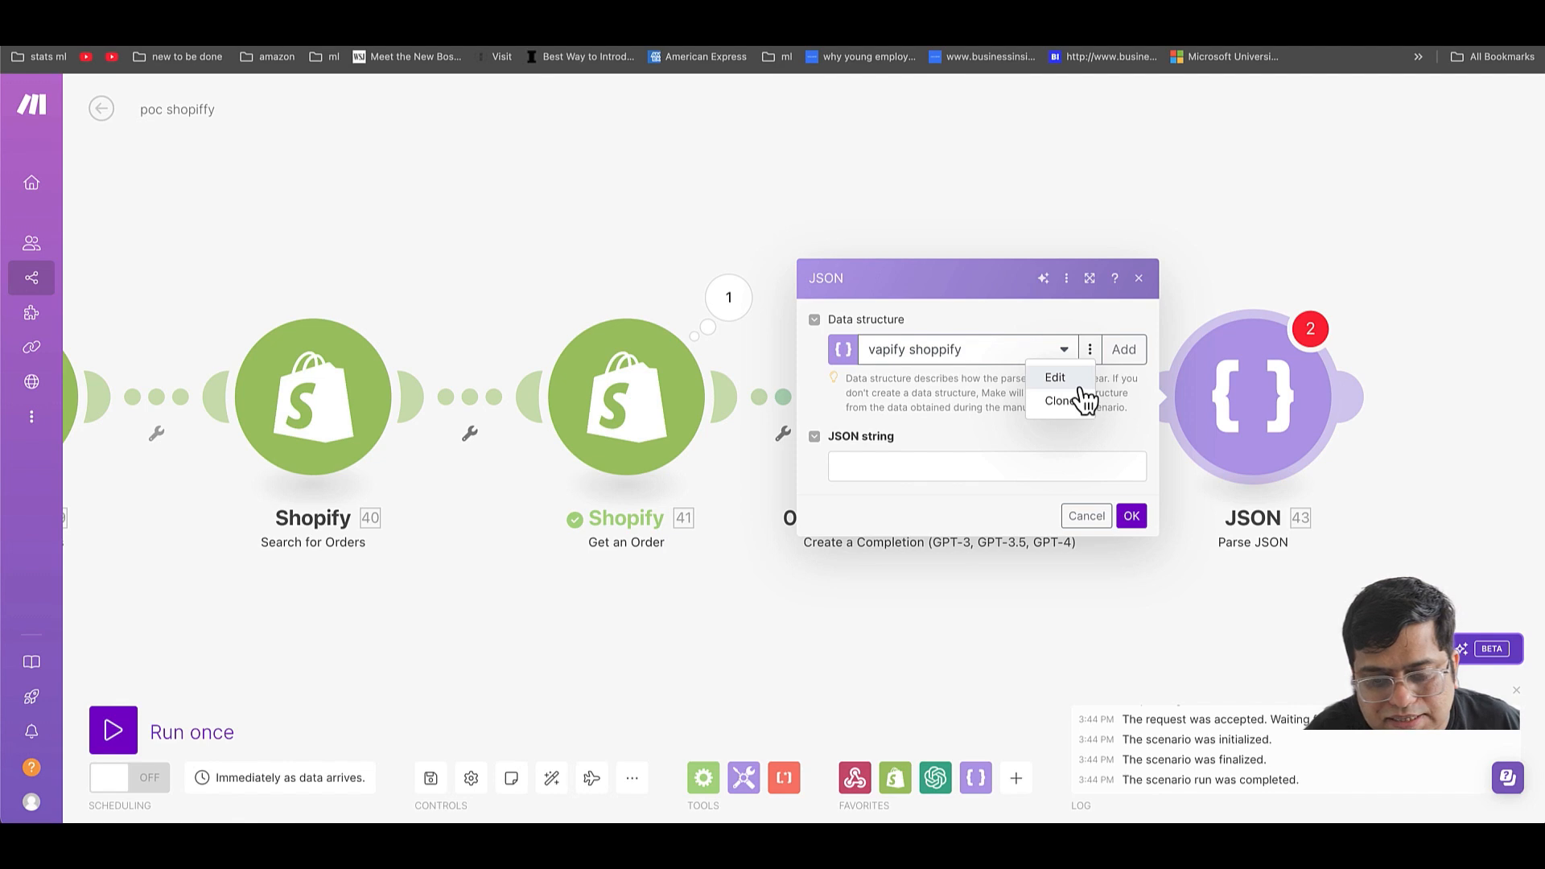
click(1060, 378)
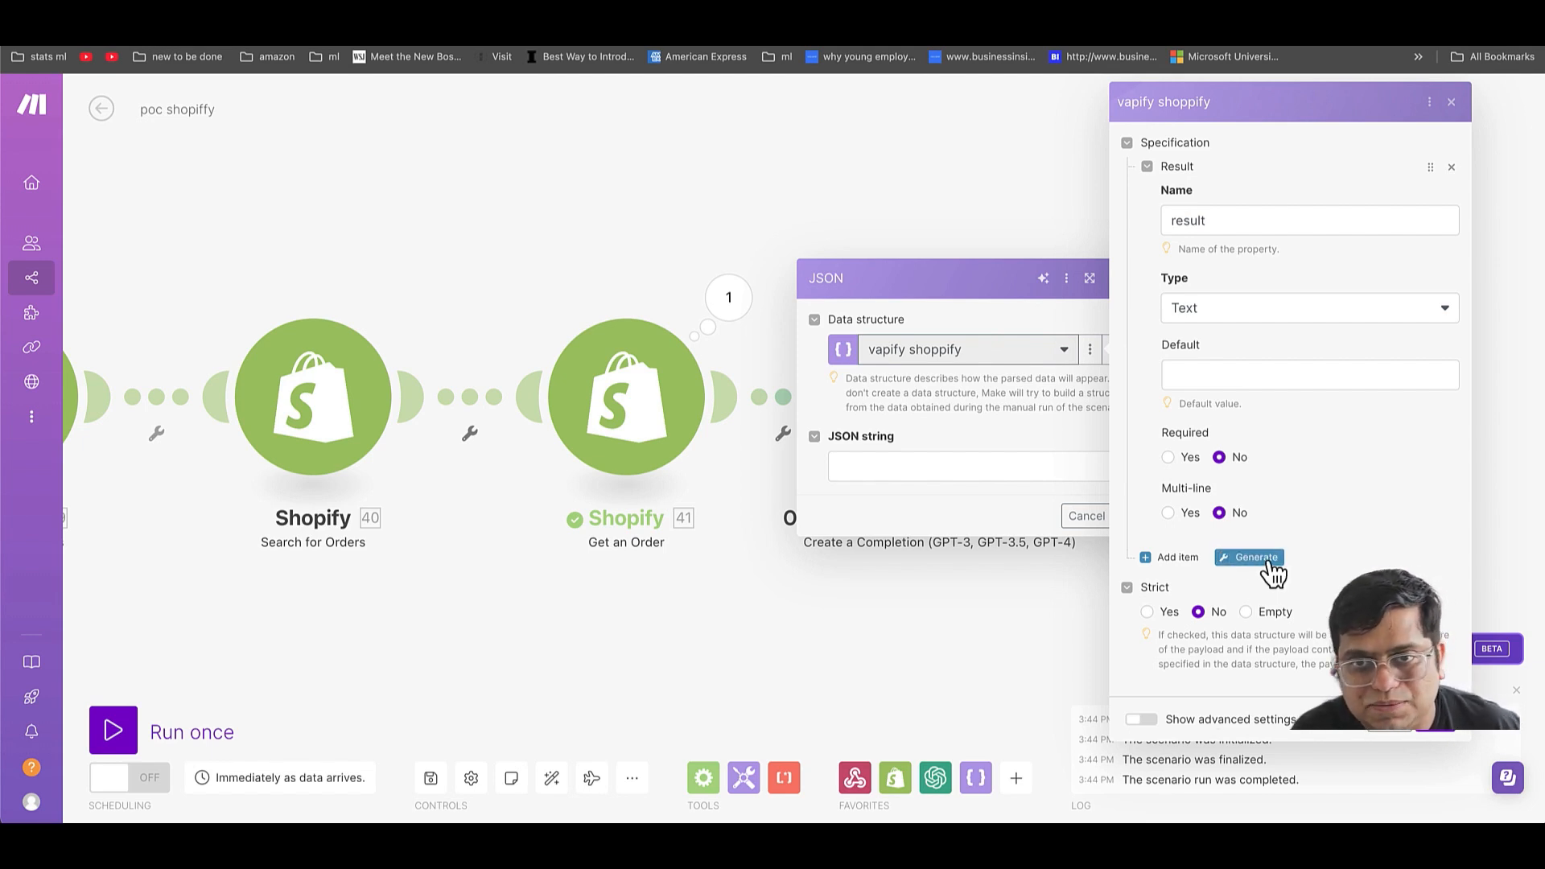
click(1416, 725)
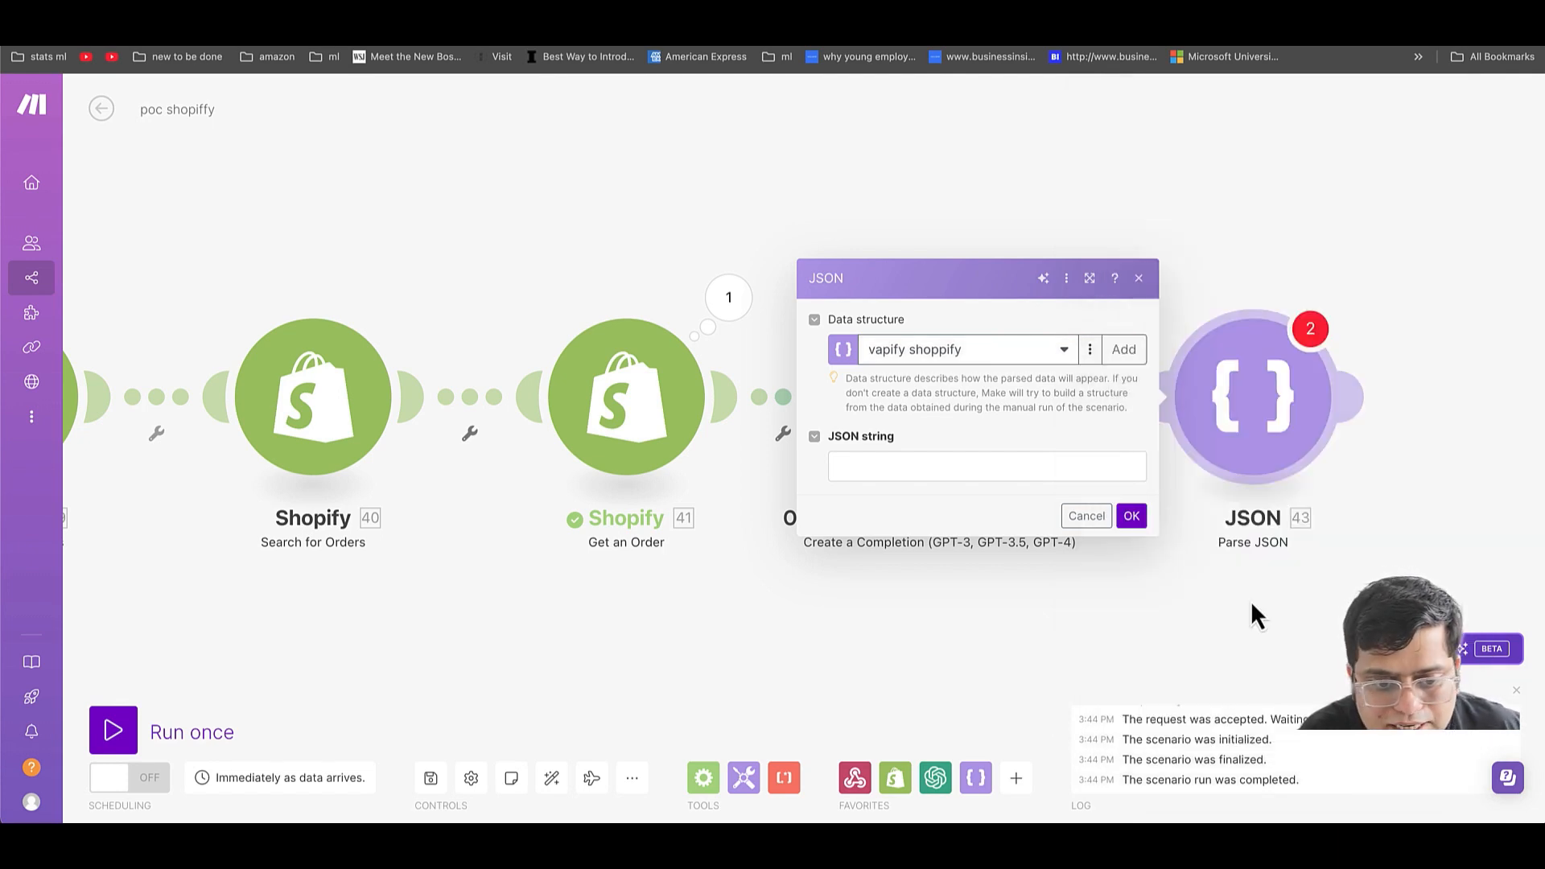
- Map the OpenAI Choices Message Content to the JSON string and confirm the Parse JSON module
click(906, 465)
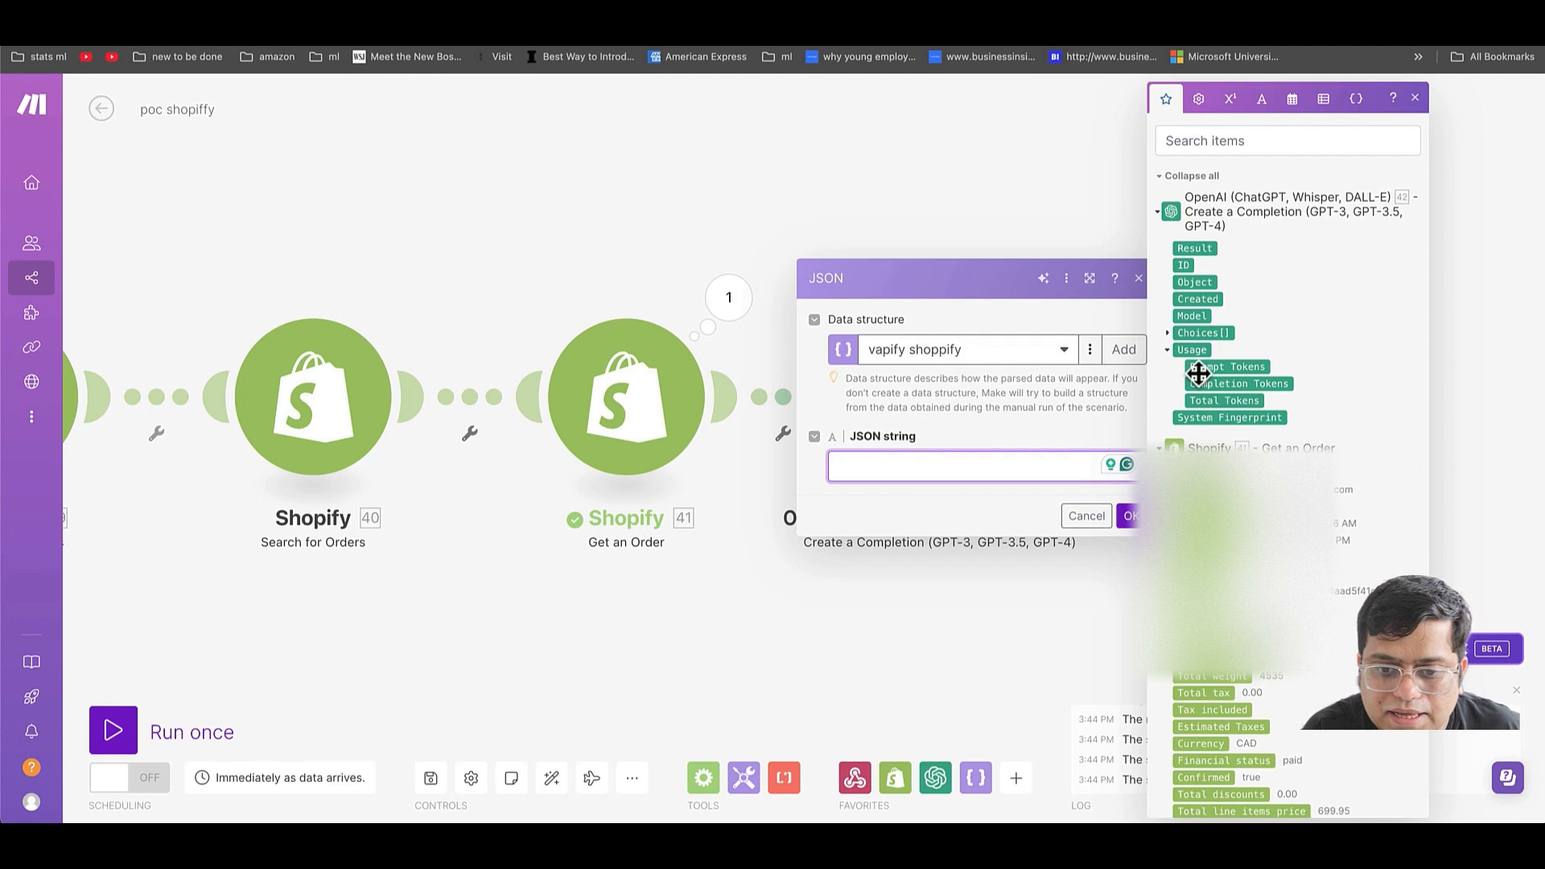
click(1169, 333)
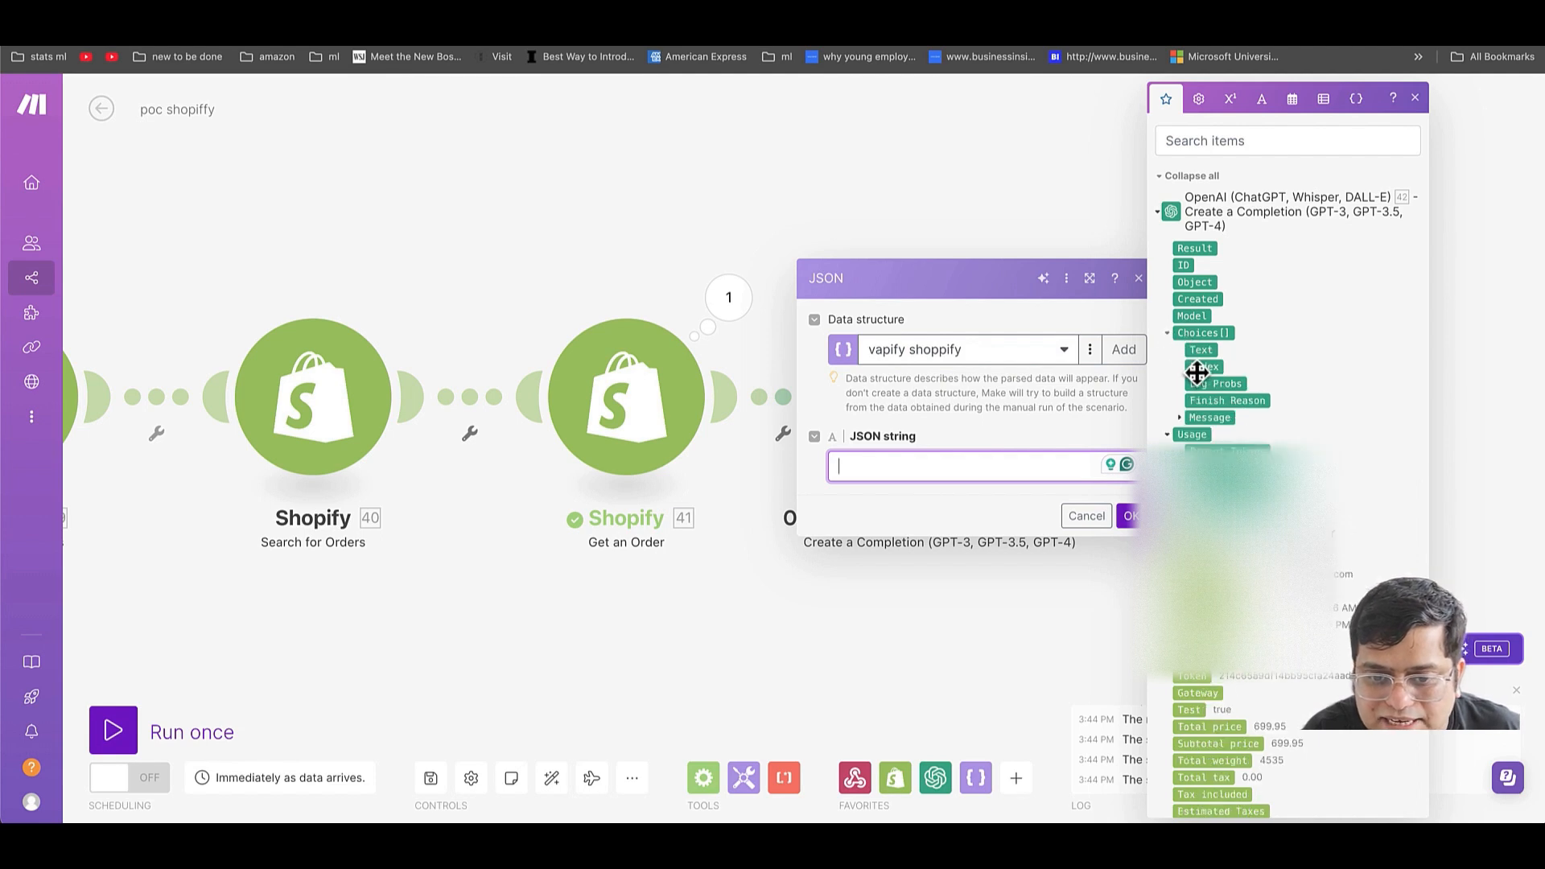
click(1181, 417)
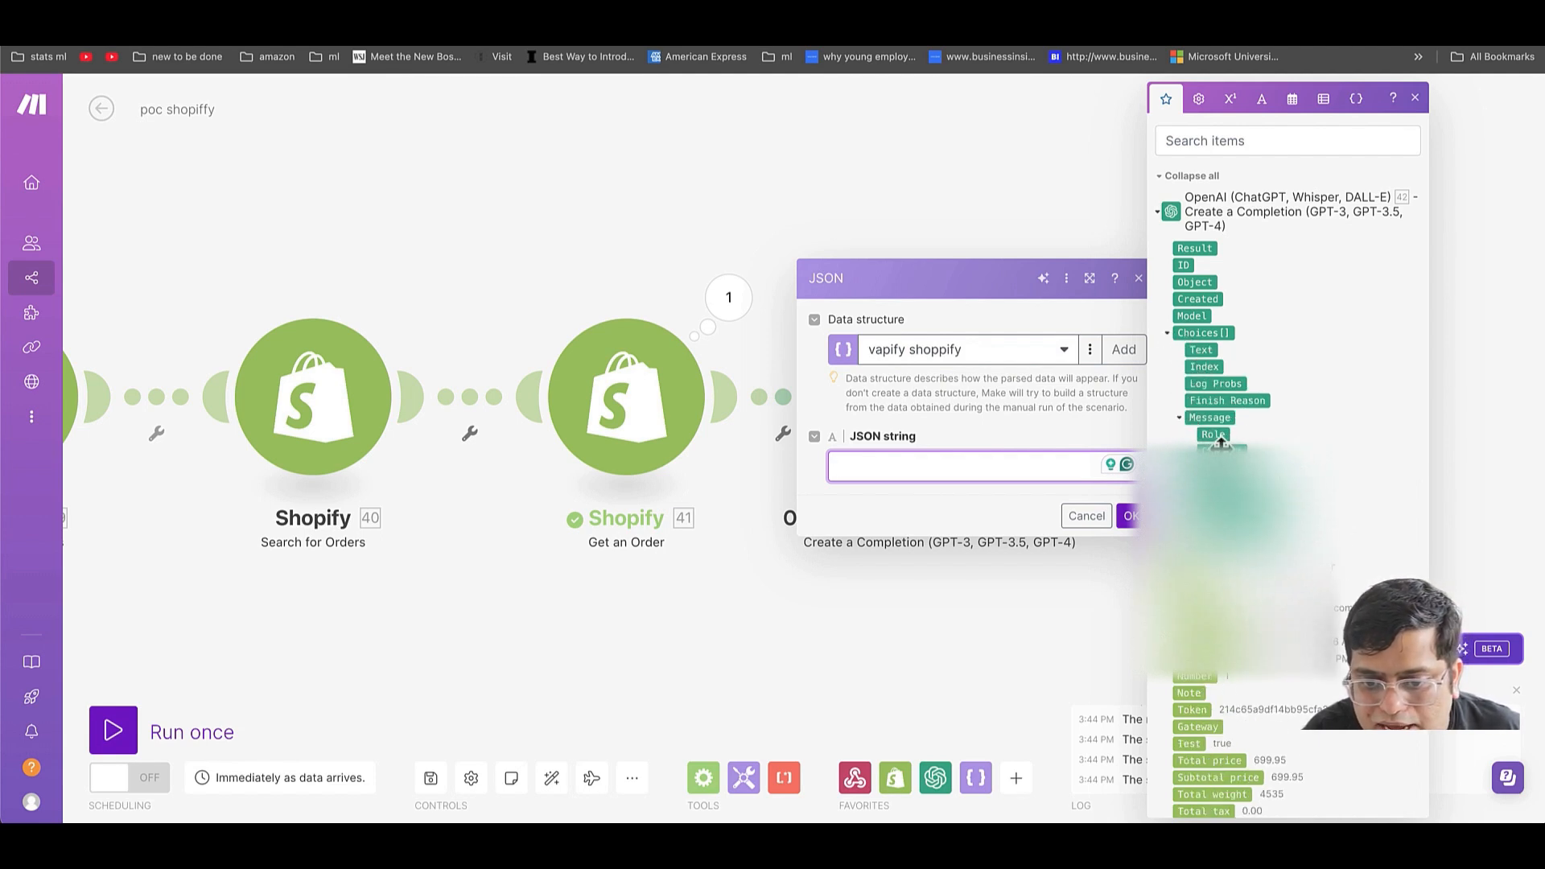
click(1222, 451)
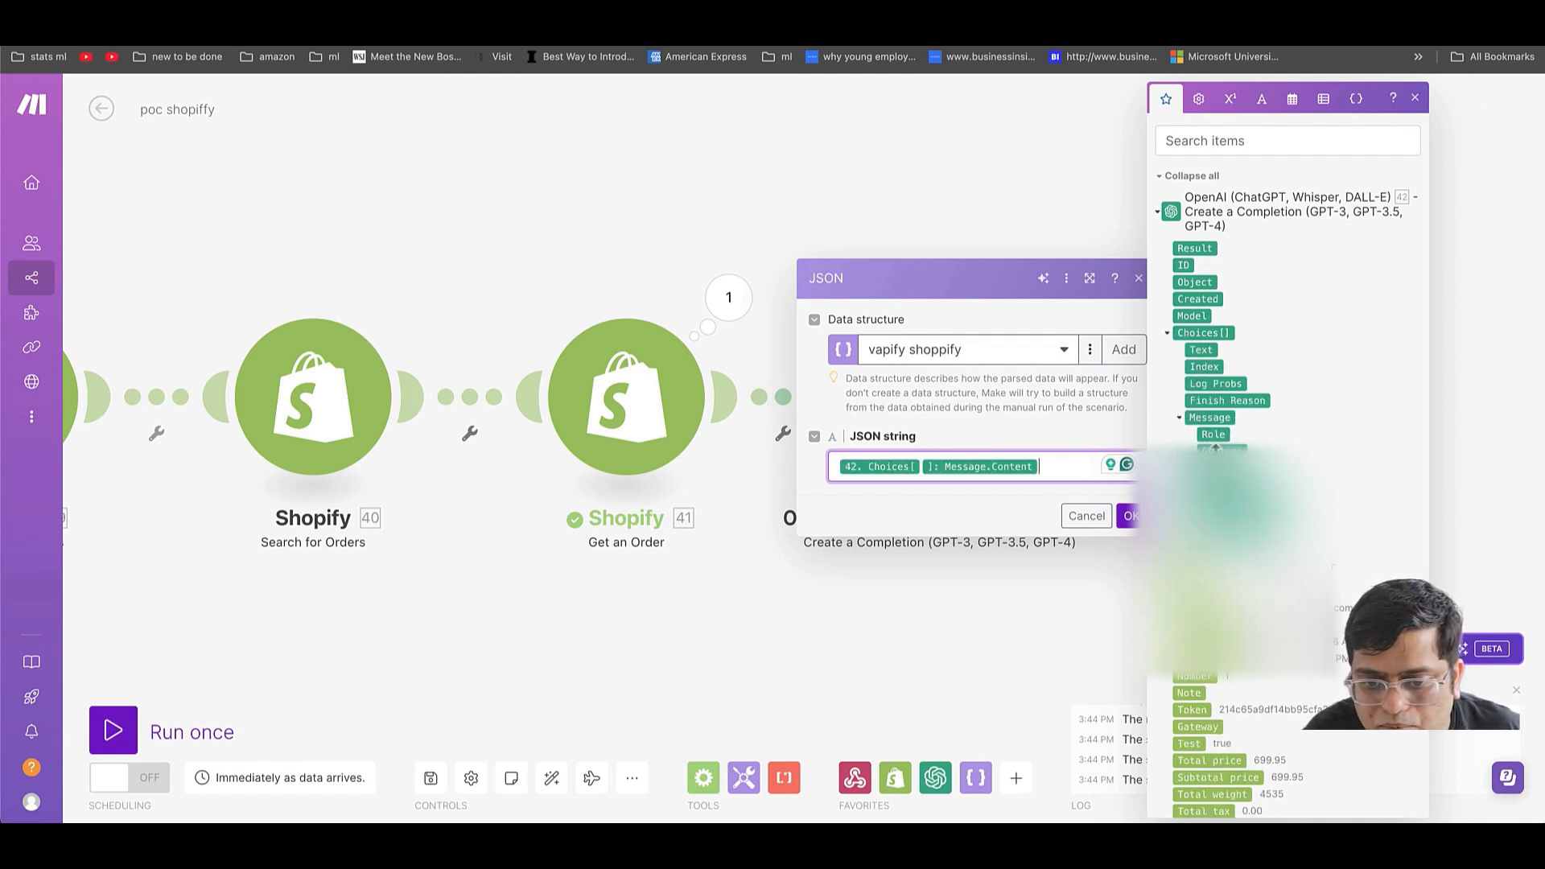
click(1124, 517)
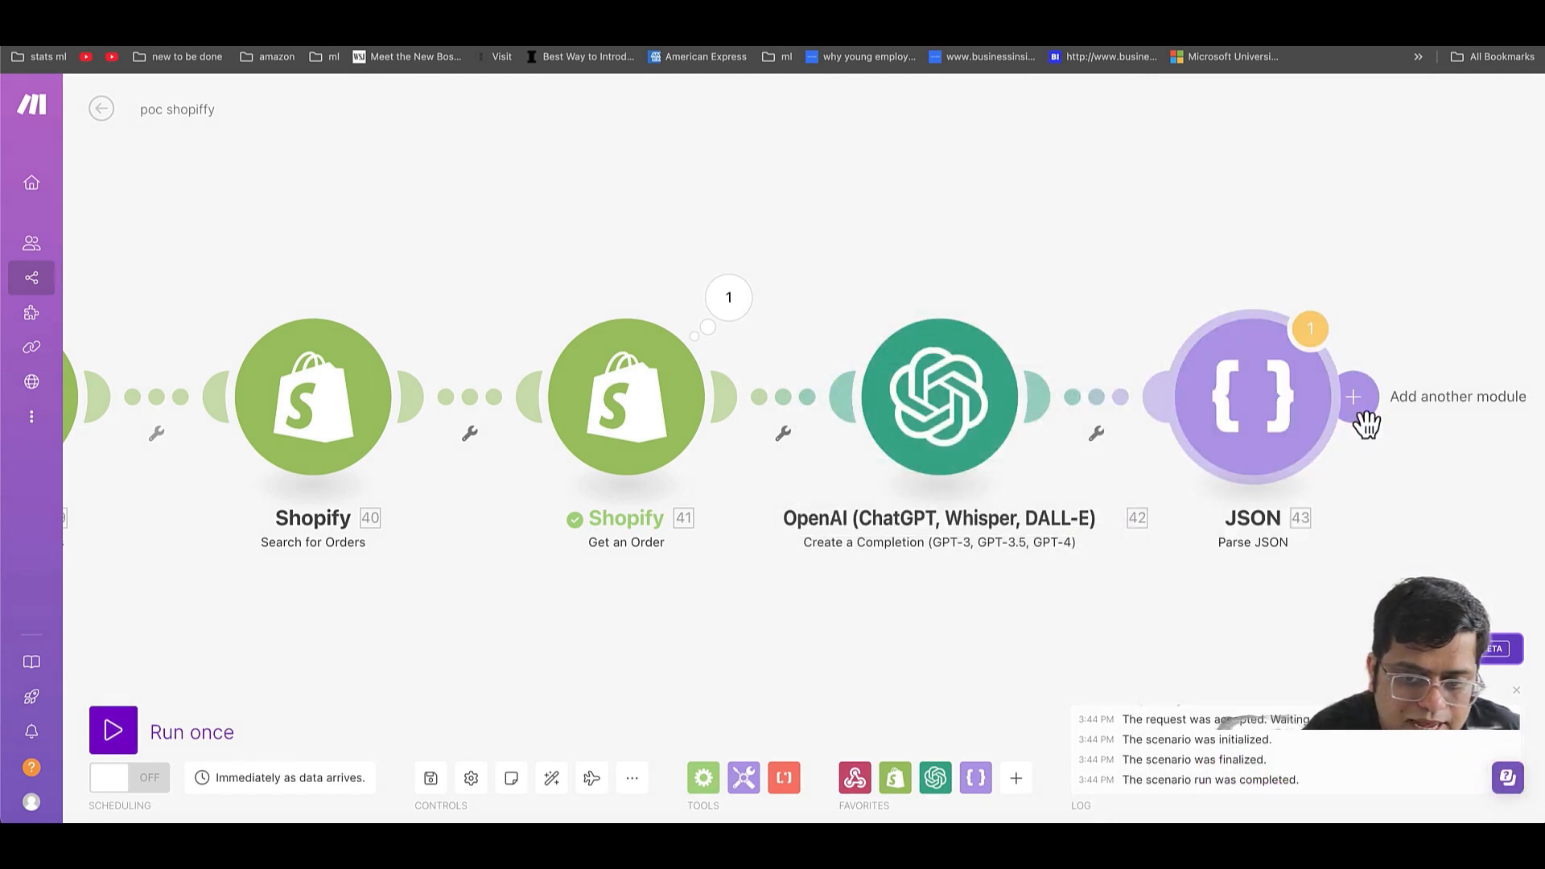
- Add a JSON Create JSON module after the Parse JSON module
click(1366, 423)
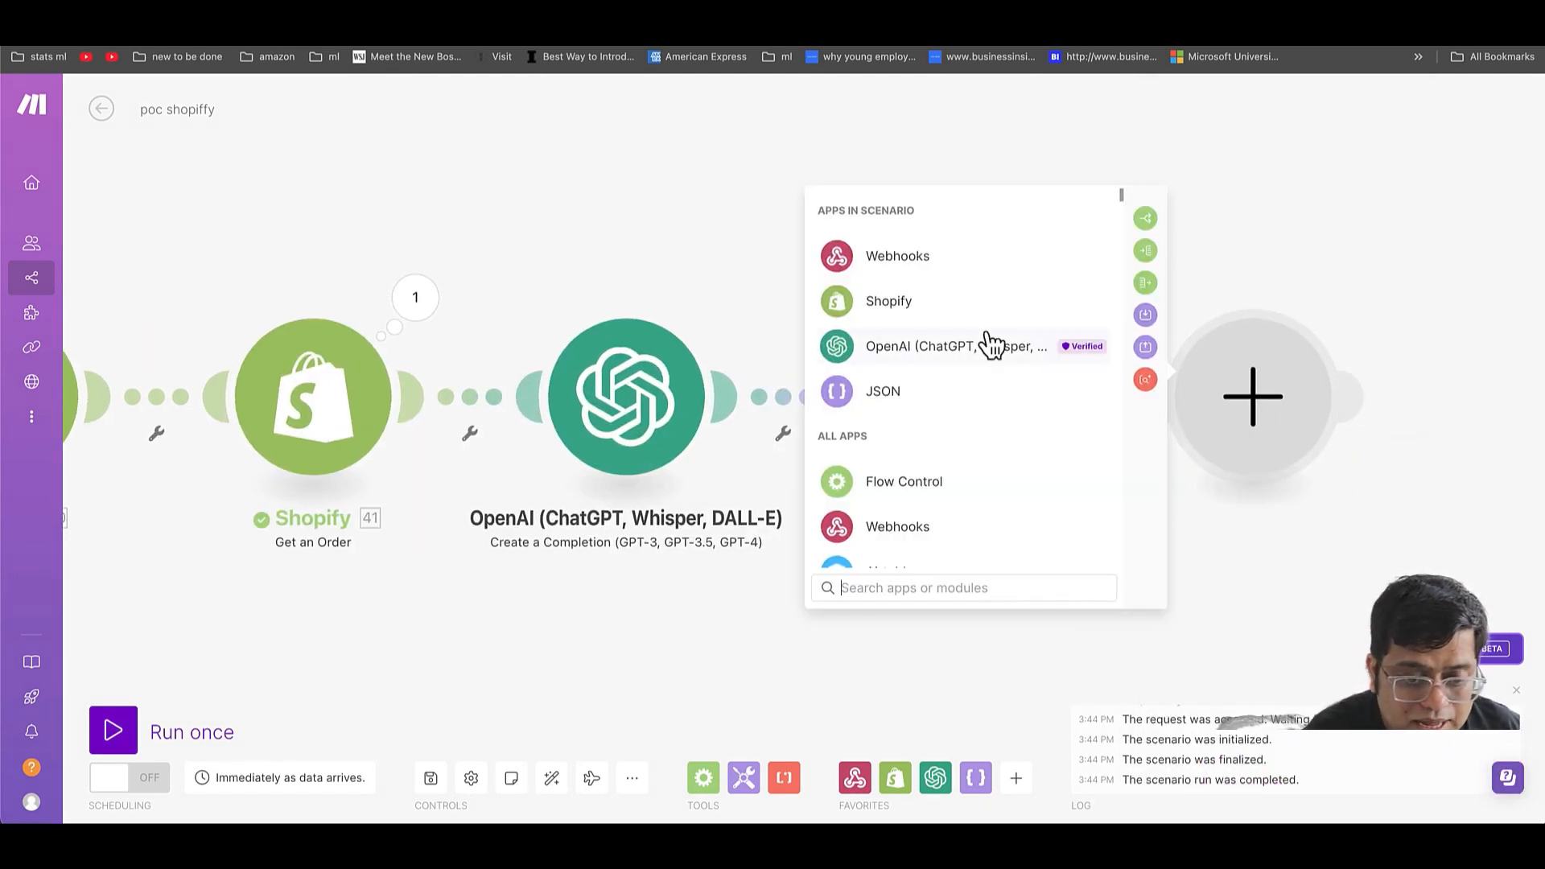
click(870, 402)
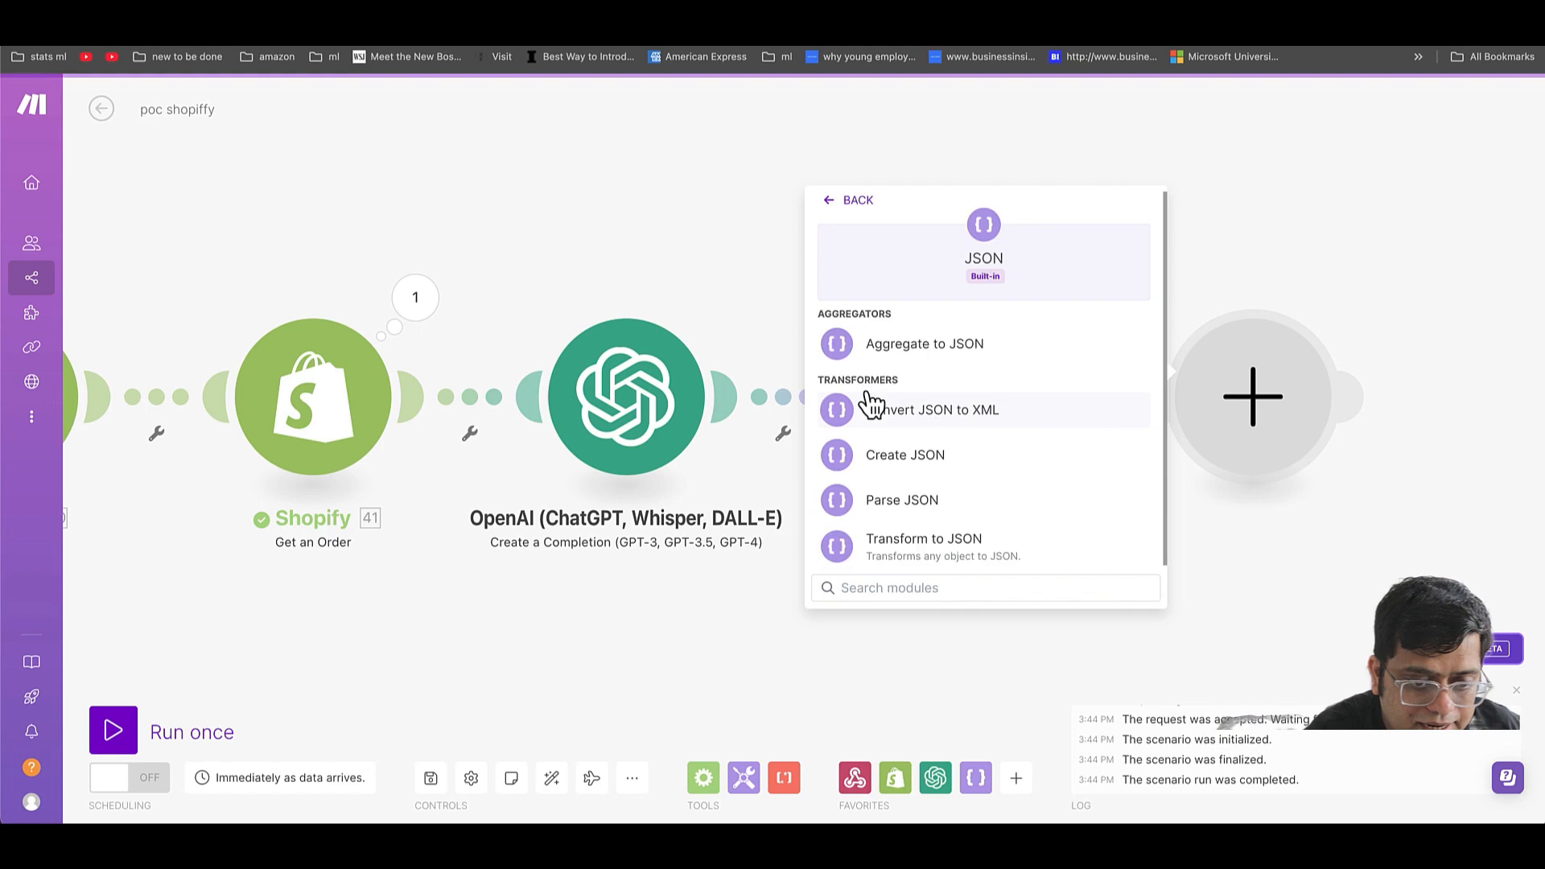
click(903, 472)
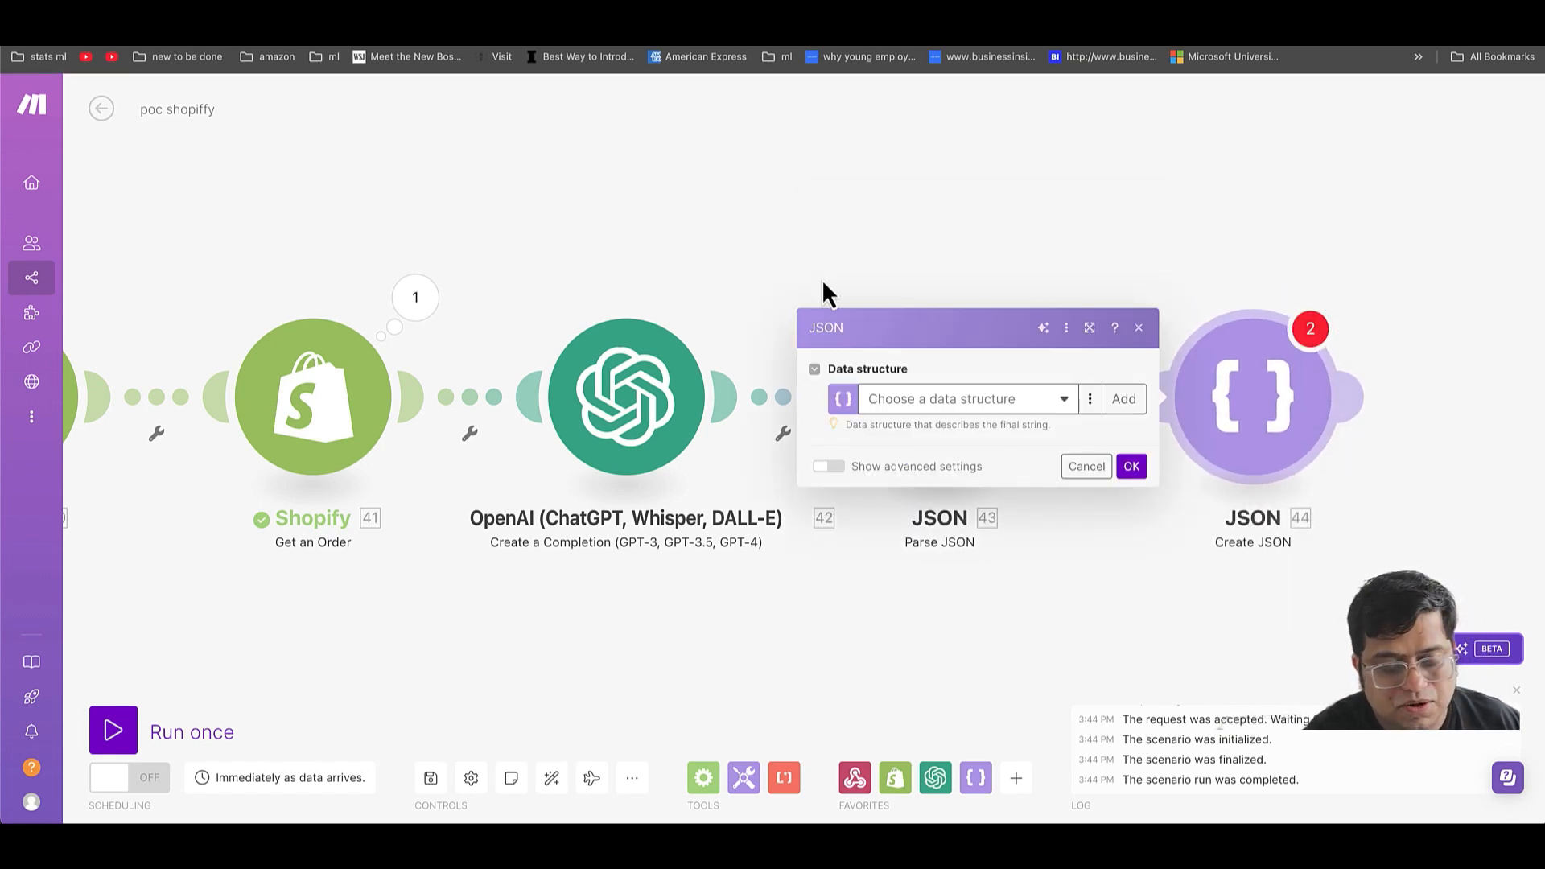
- Check the server response JSON format with results, toolCallId and result in the Vapi Tools Calling documentation, and return to the Make scenario
key(ctrl+Tab)
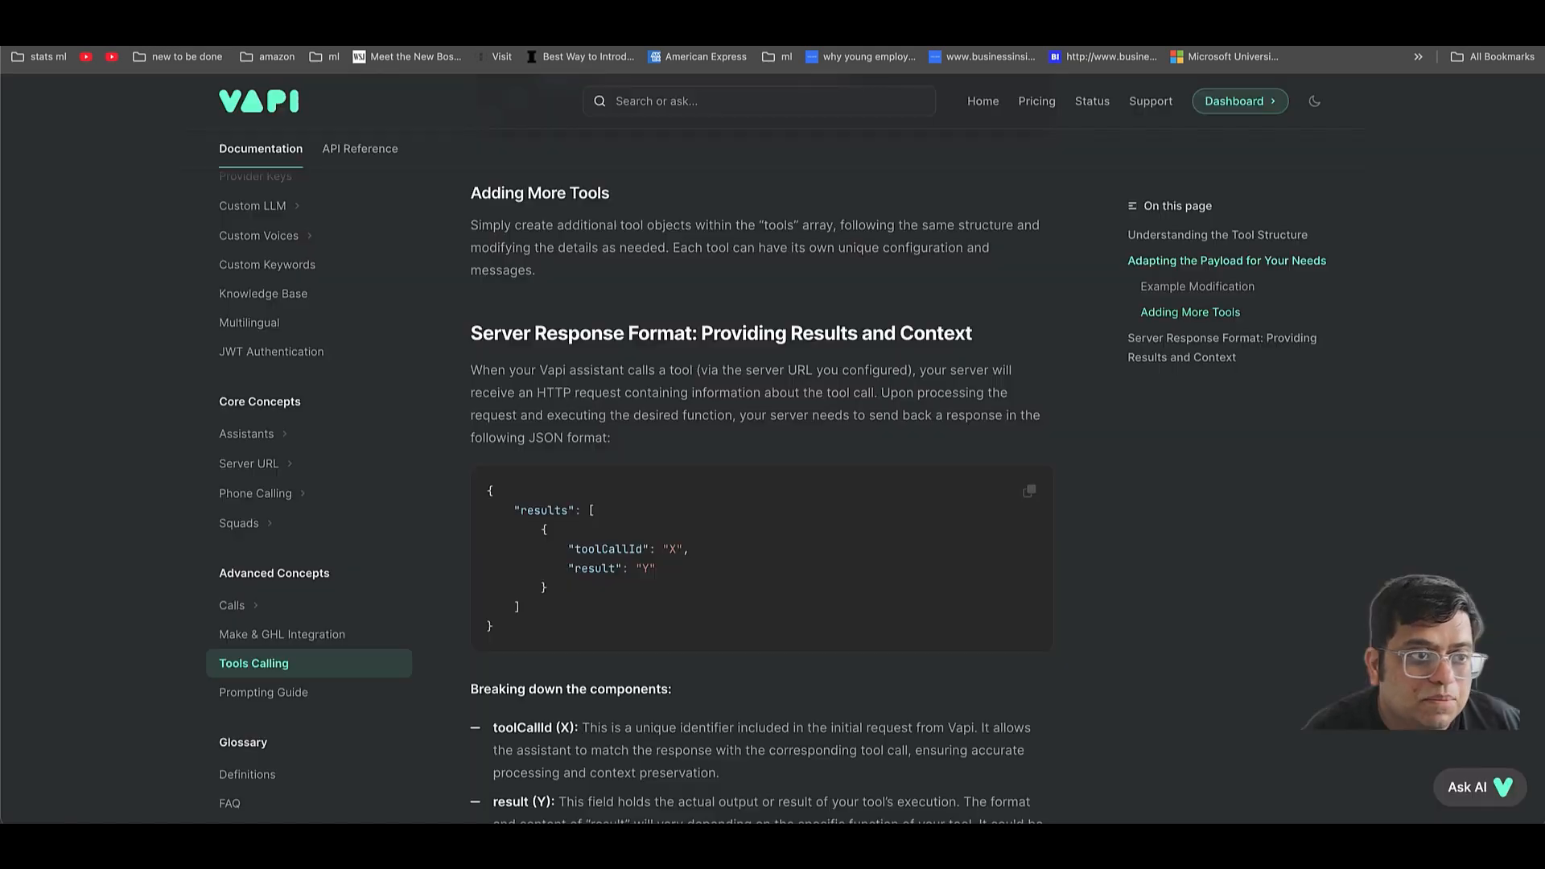
scroll(845, 507, down, 1)
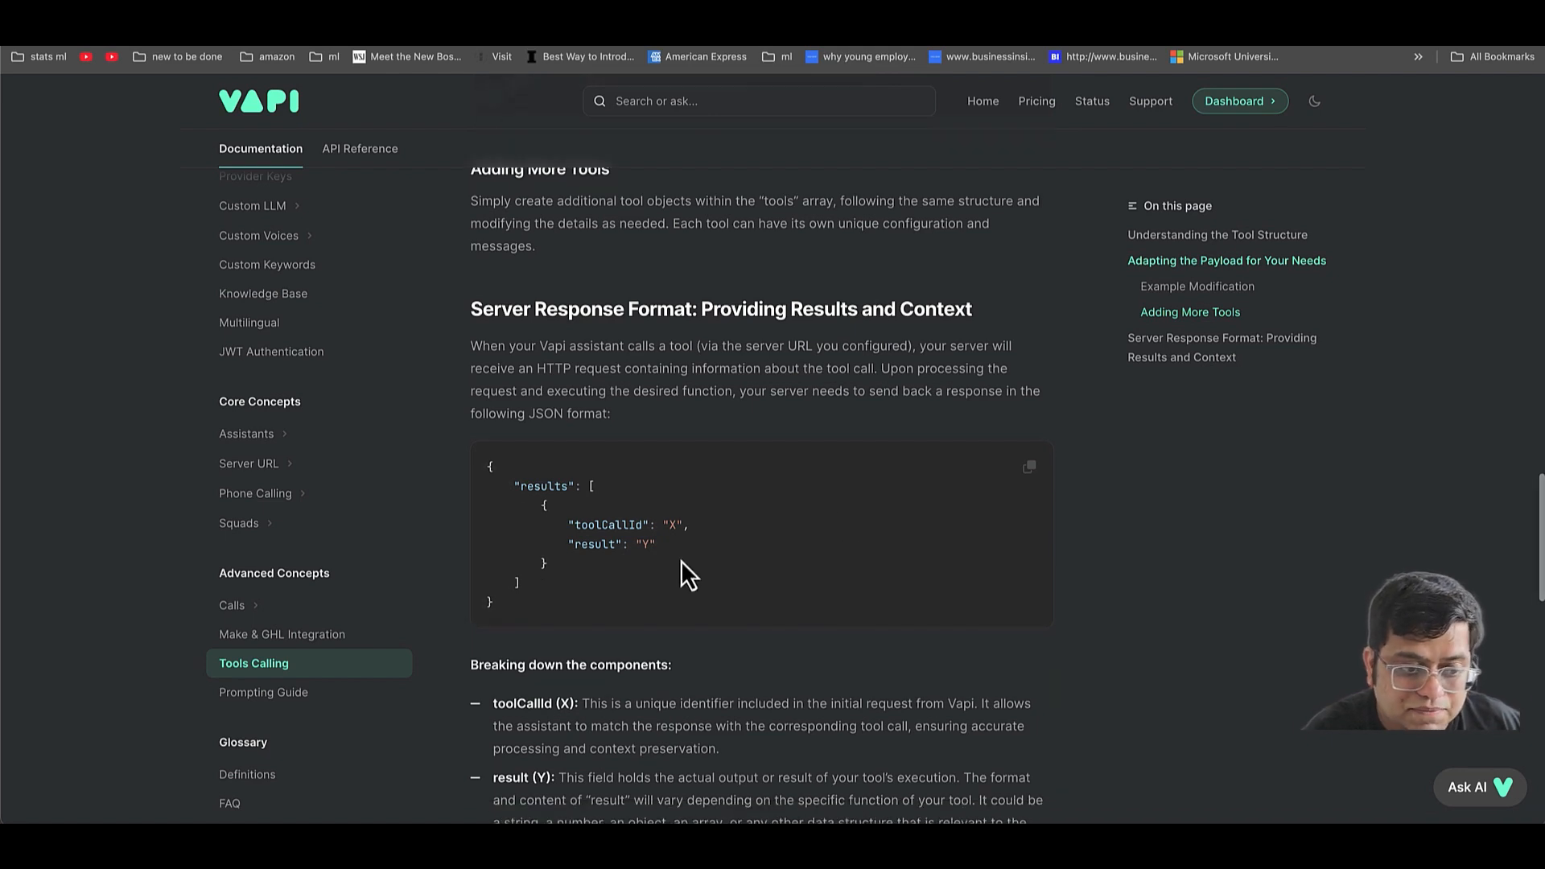
drag(593, 599, 499, 449)
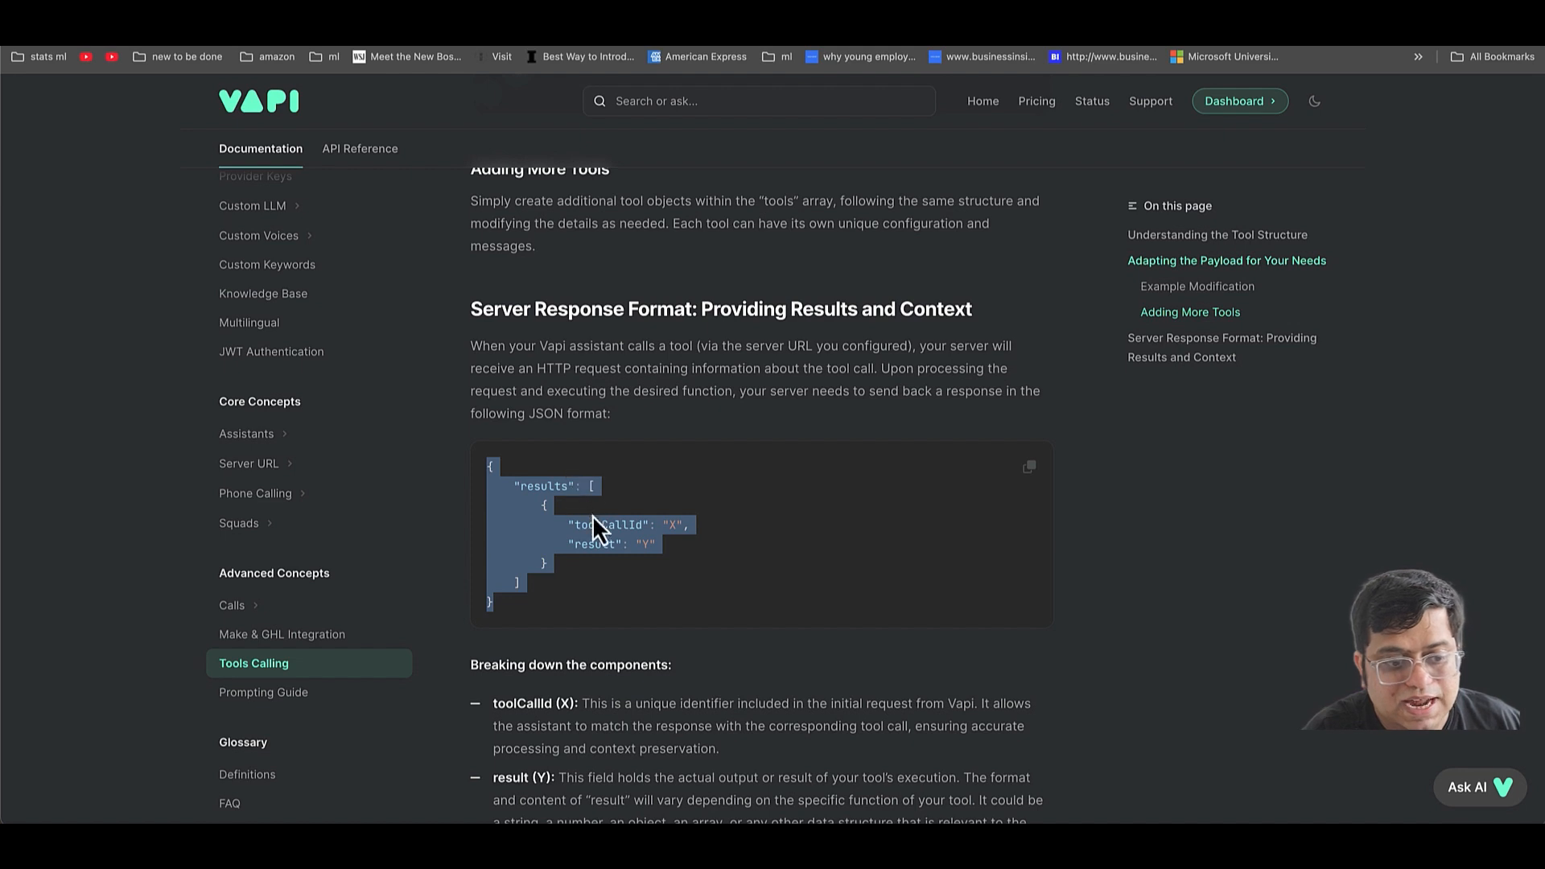
click(895, 46)
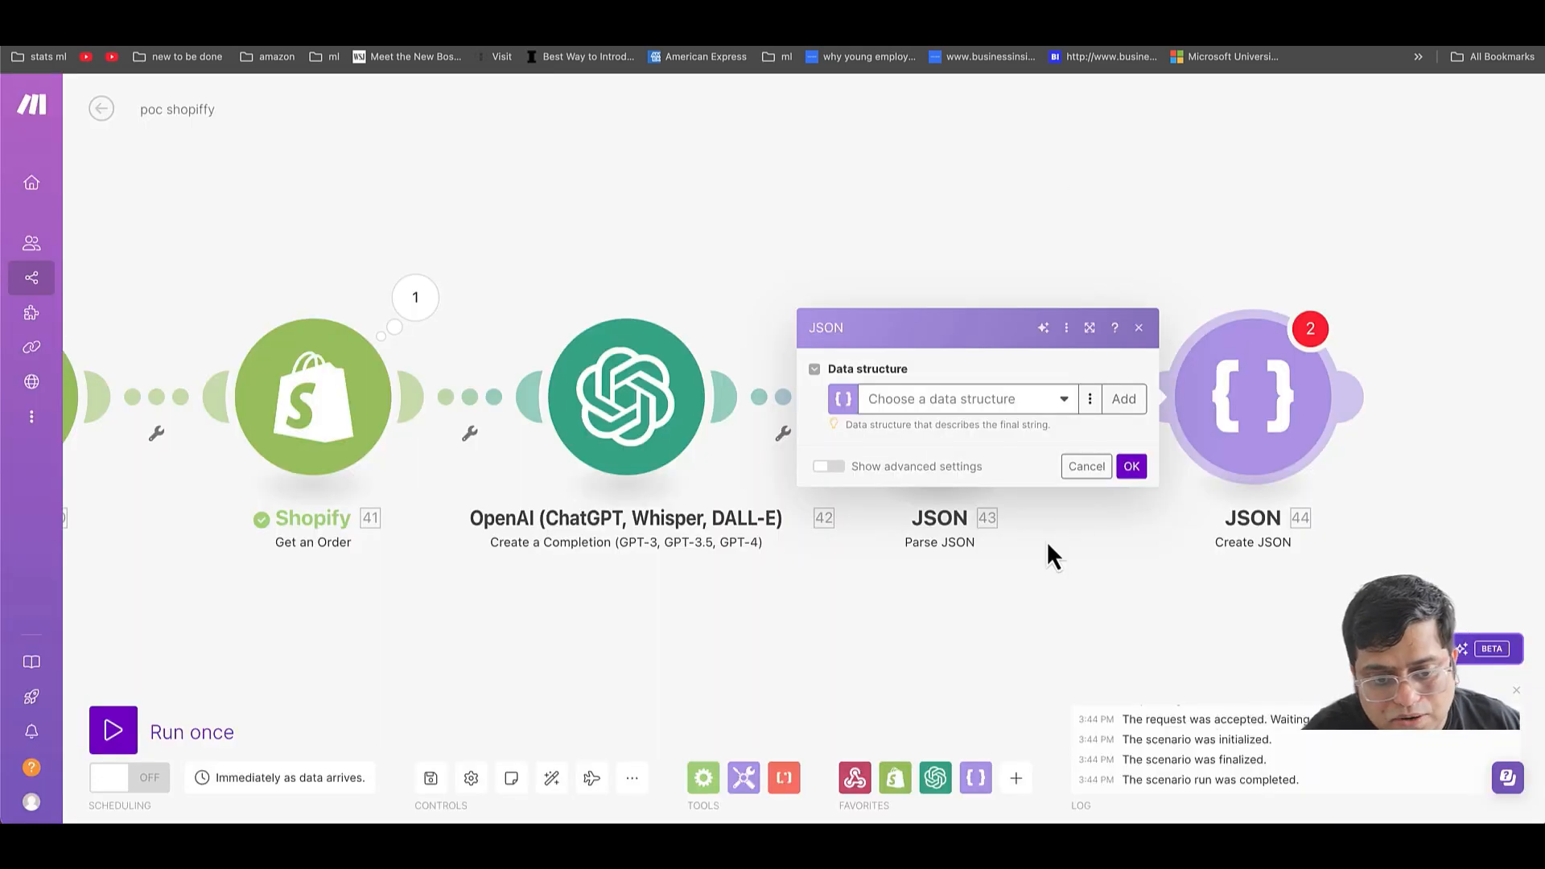
- Choose "vapi shopify" as the Create JSON module's data structure and review its specification
click(1021, 407)
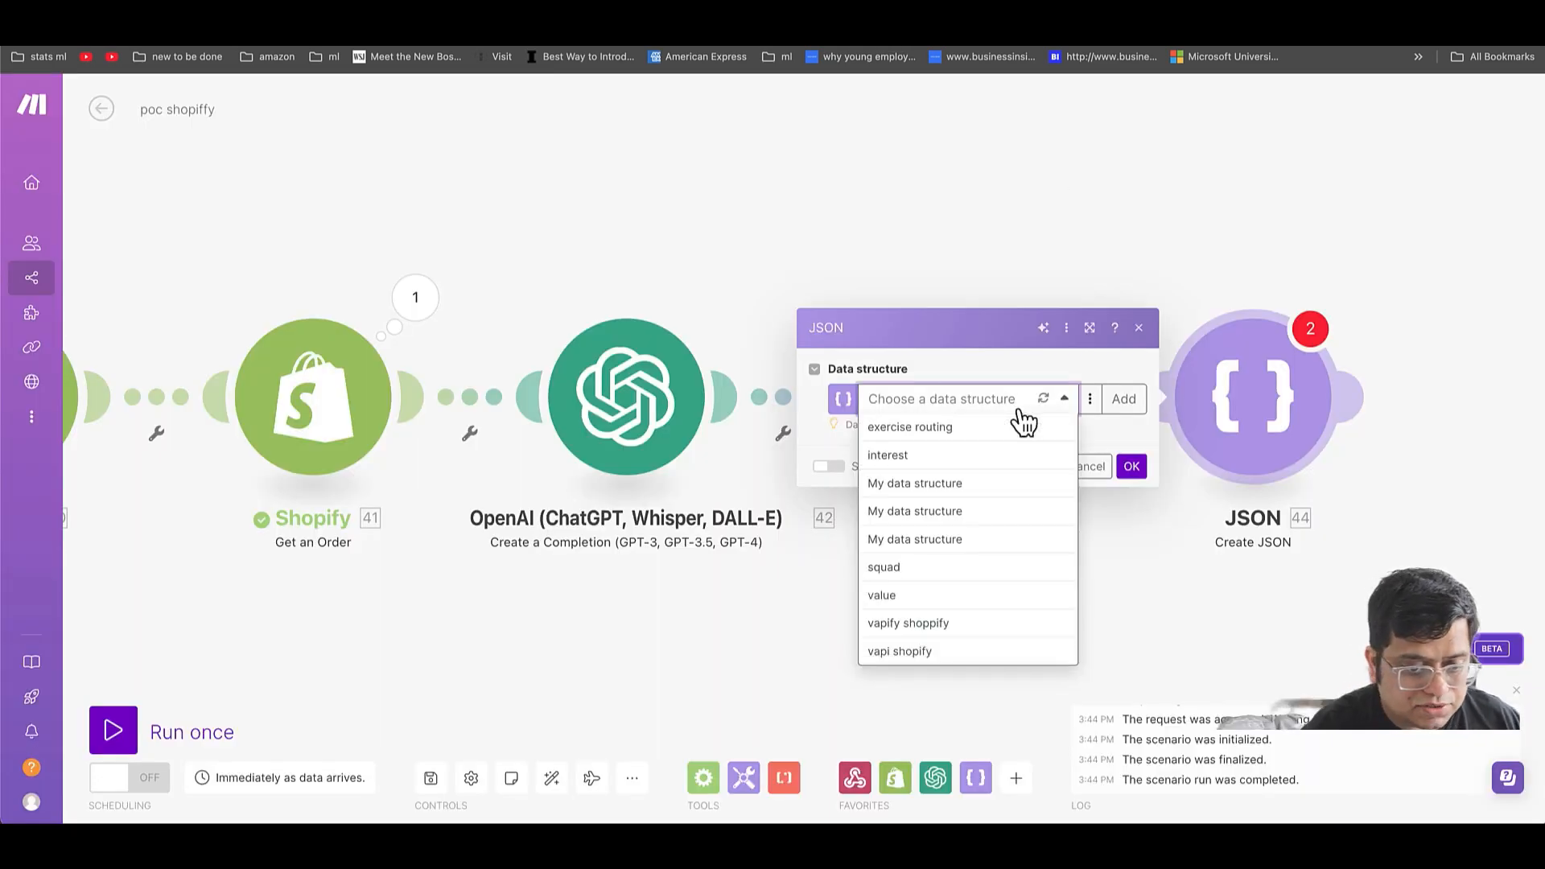
click(901, 652)
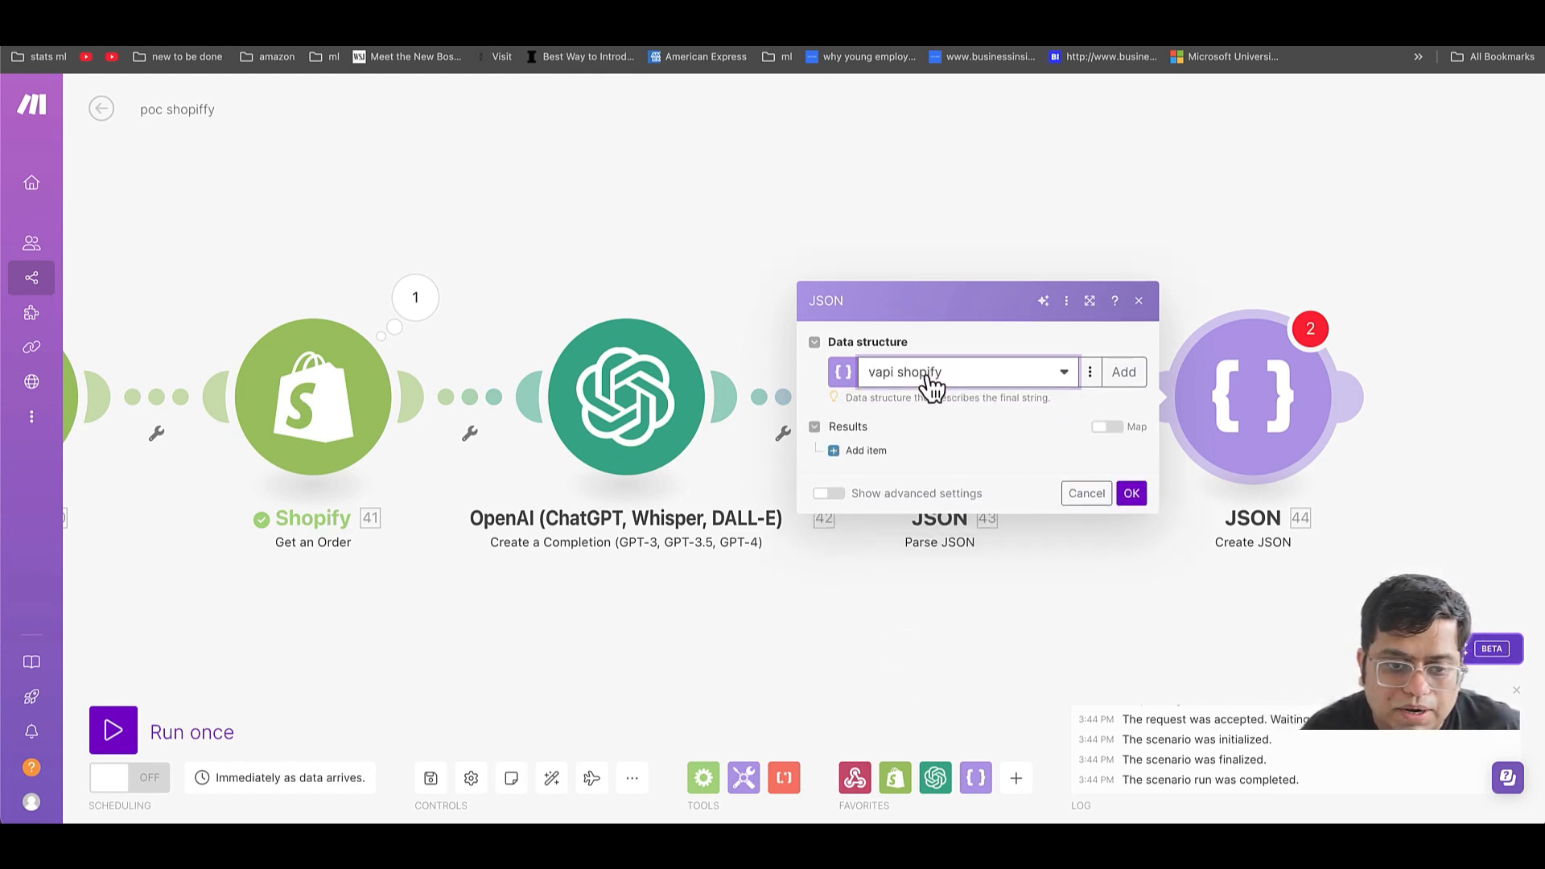
click(1089, 372)
click(1074, 404)
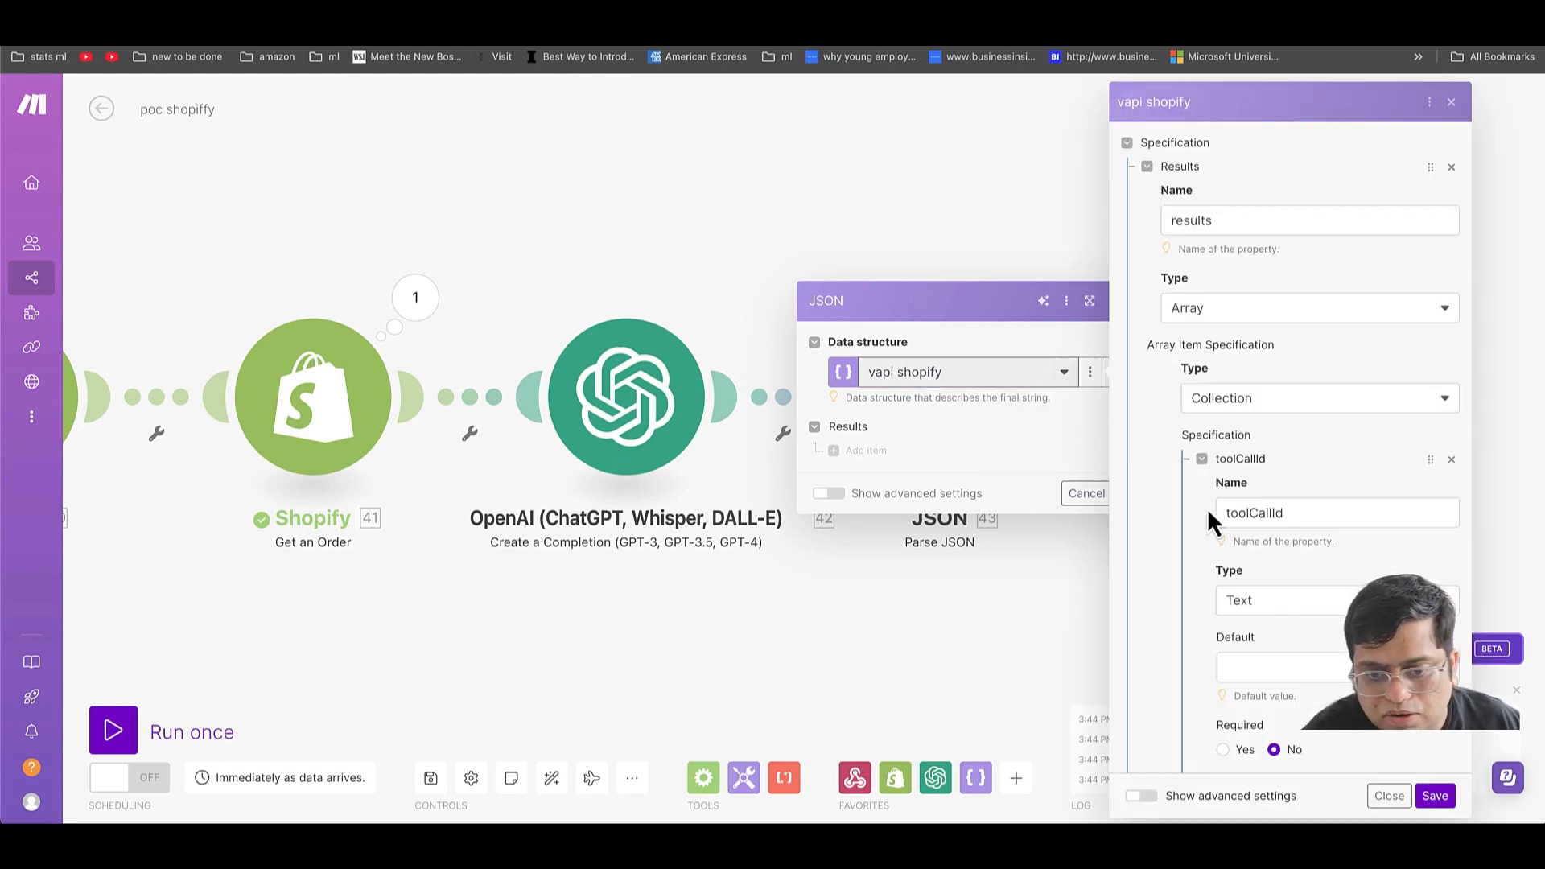
scroll(1294, 595, down, 10)
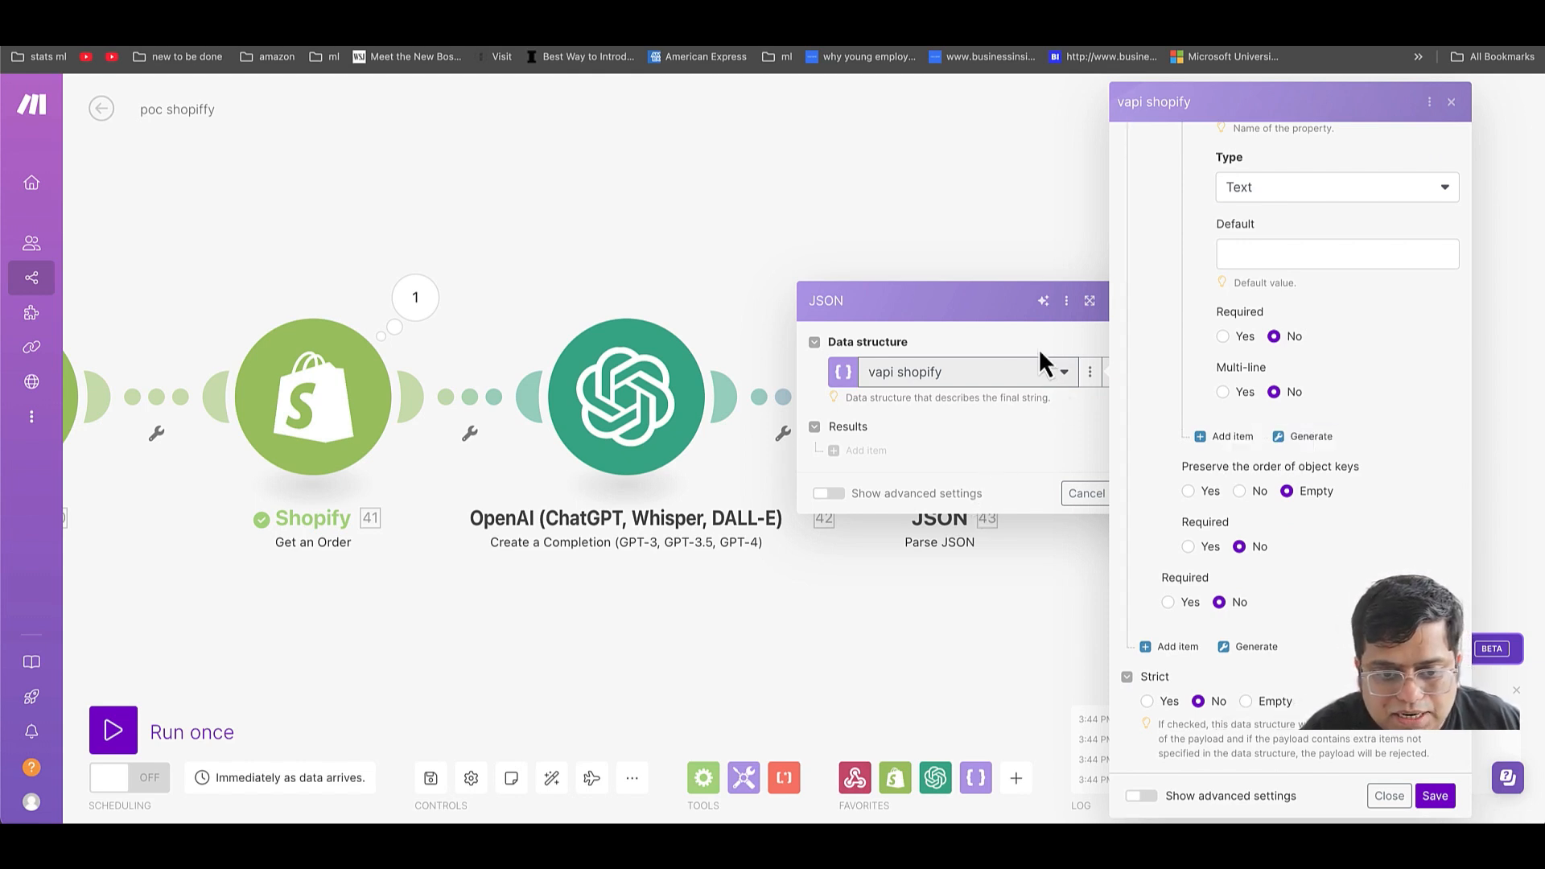
click(1451, 102)
- Add an item to Results and map its toolCallId to the id inside the custom webhook's message toolCalls[]
click(868, 451)
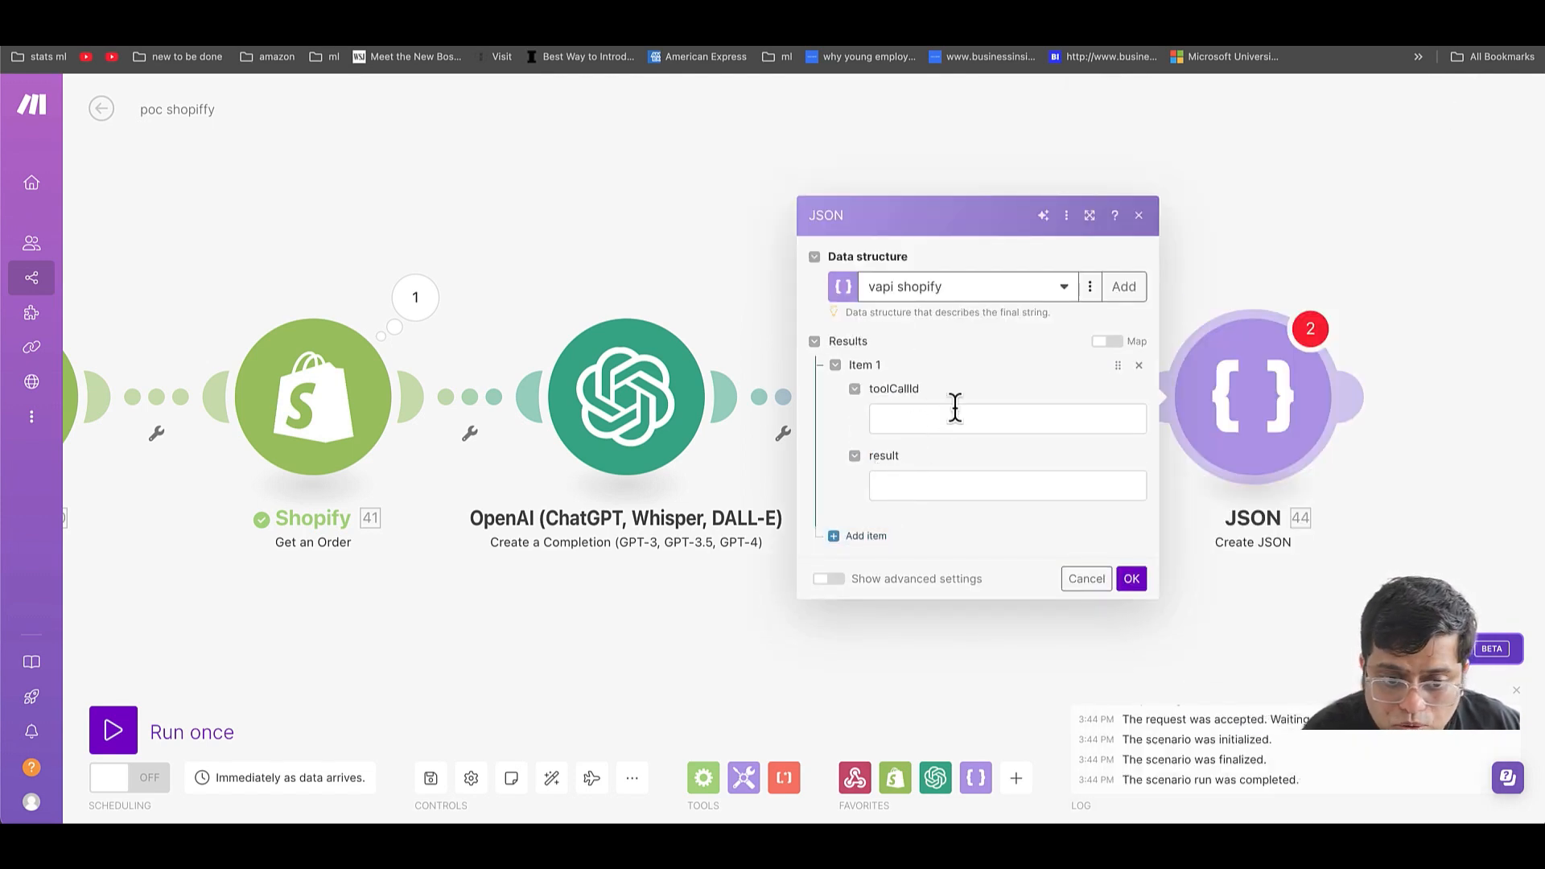
click(966, 416)
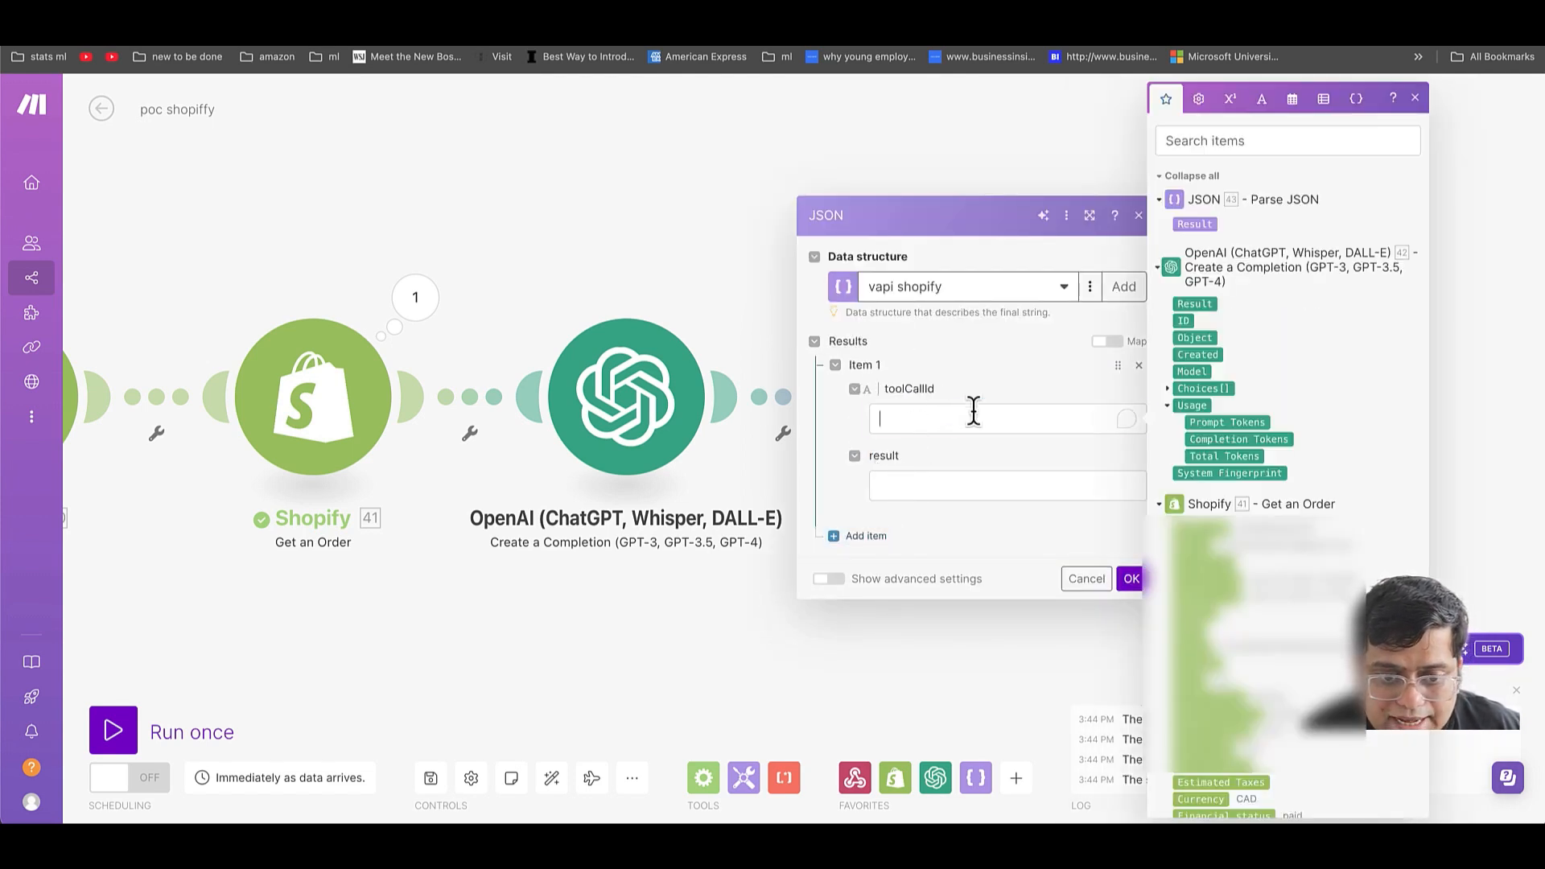
click(1174, 177)
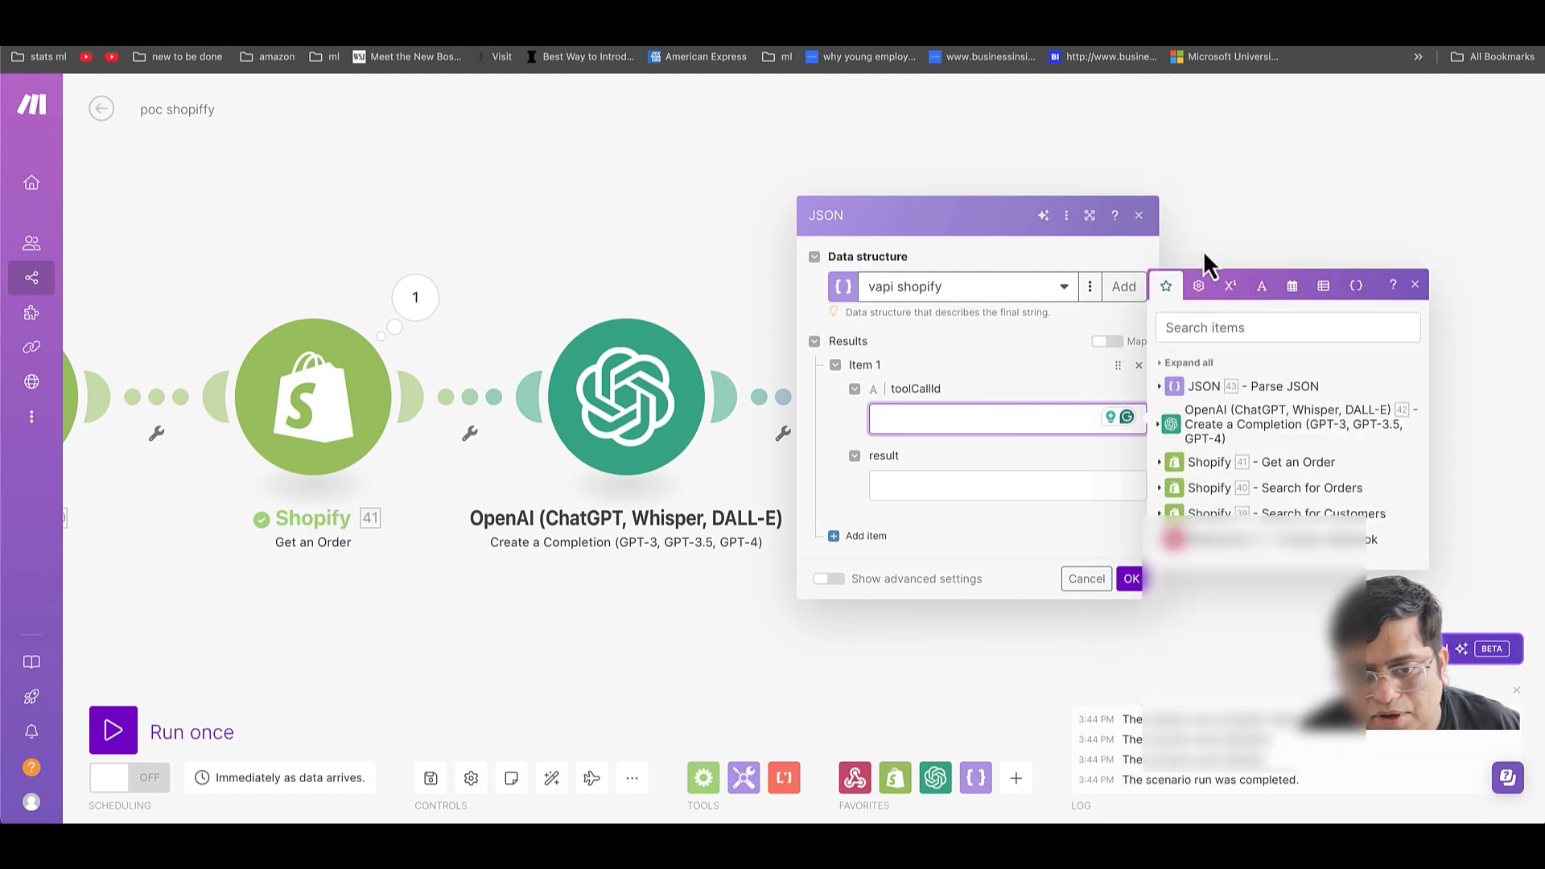
click(1161, 541)
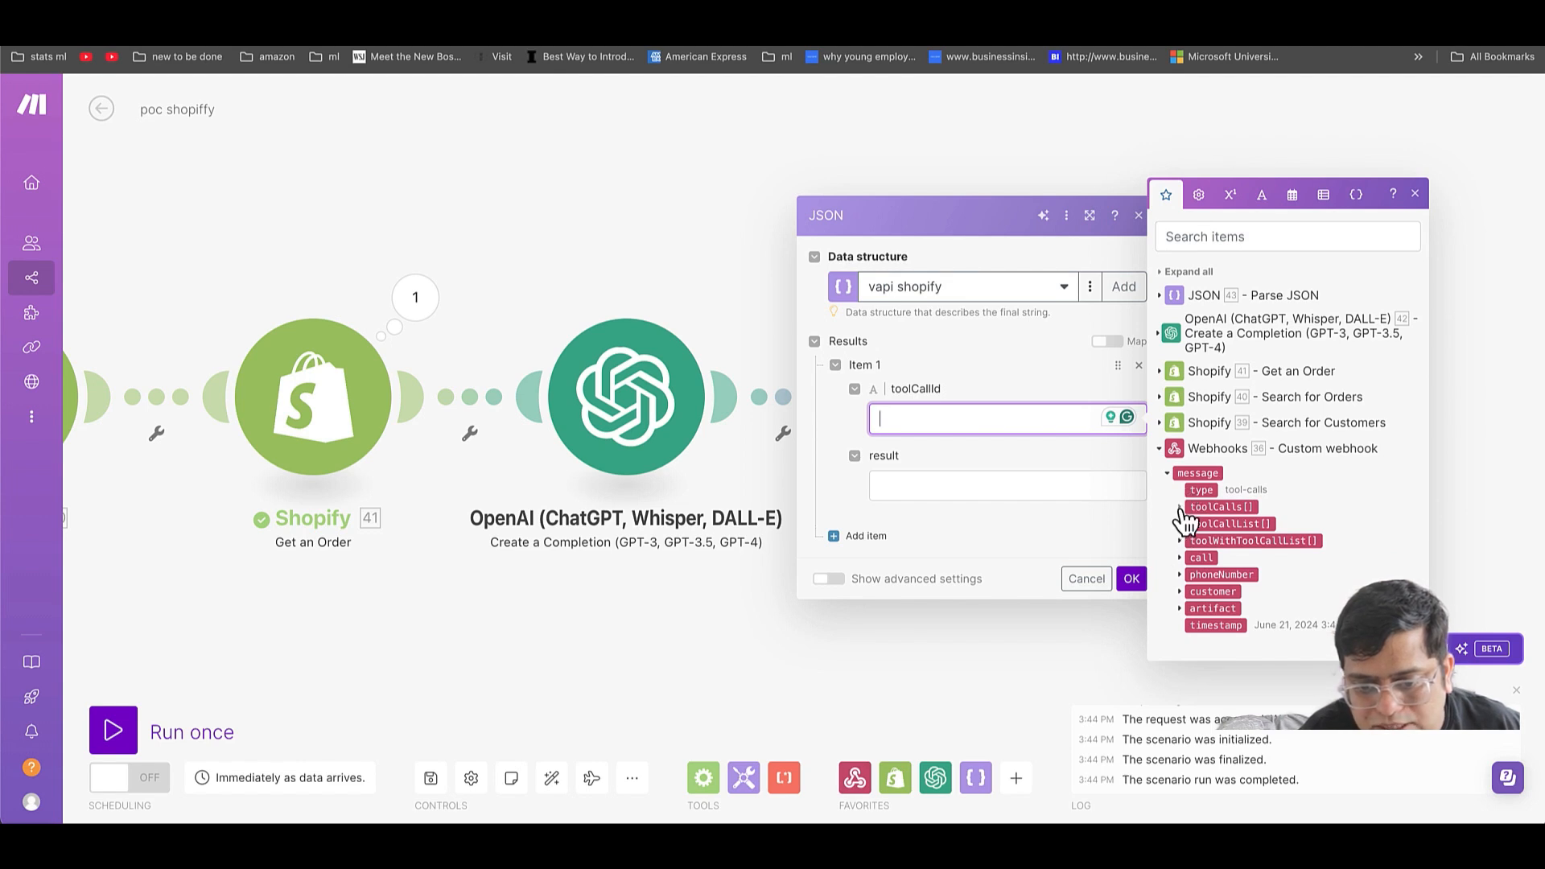
click(1180, 507)
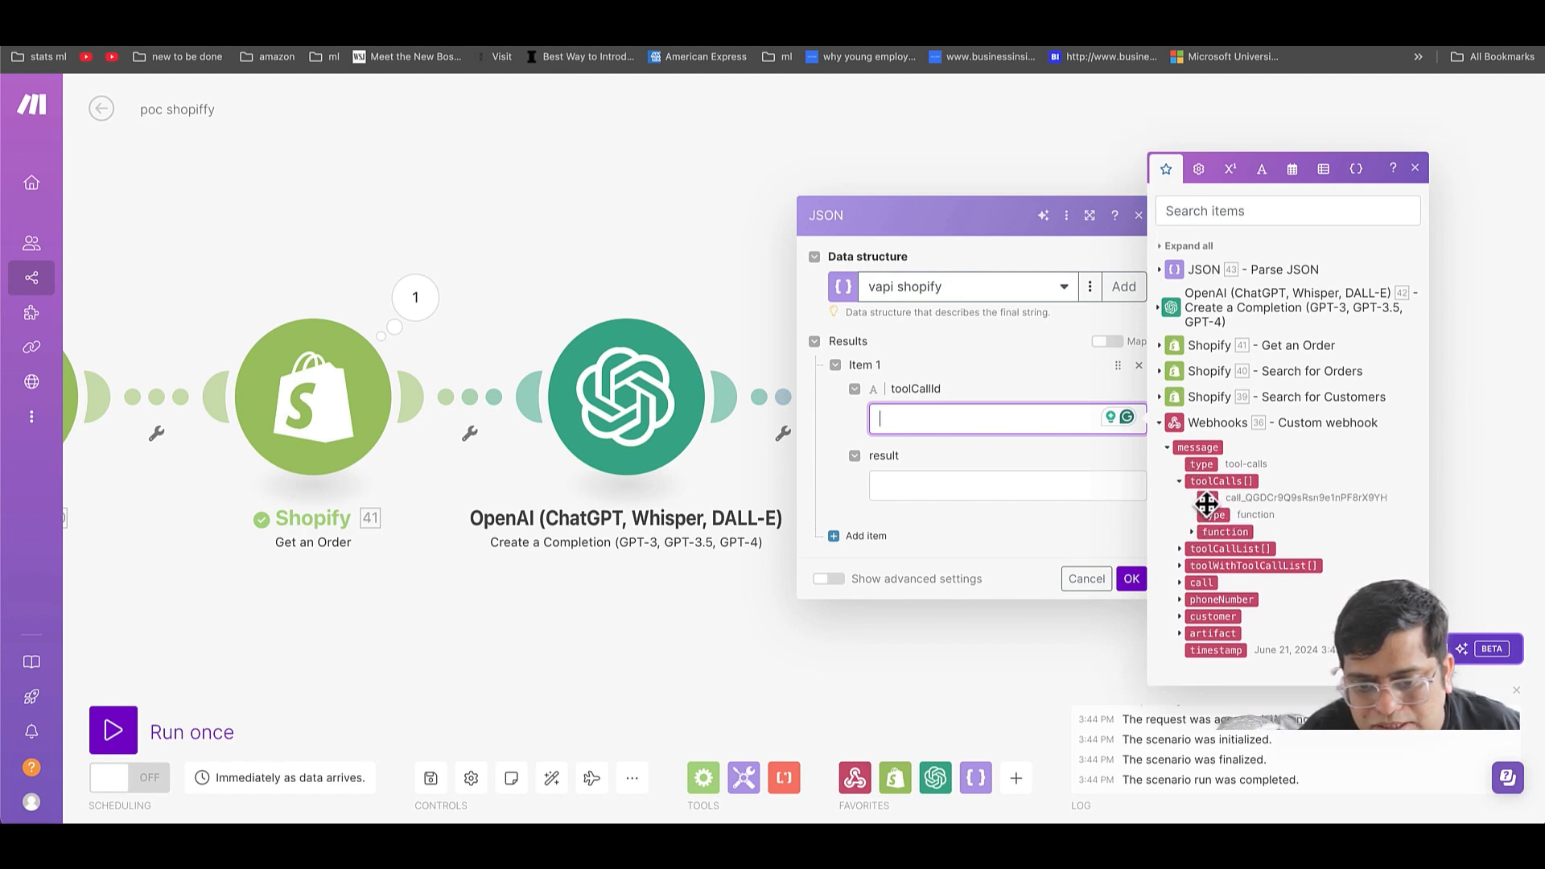
click(1207, 498)
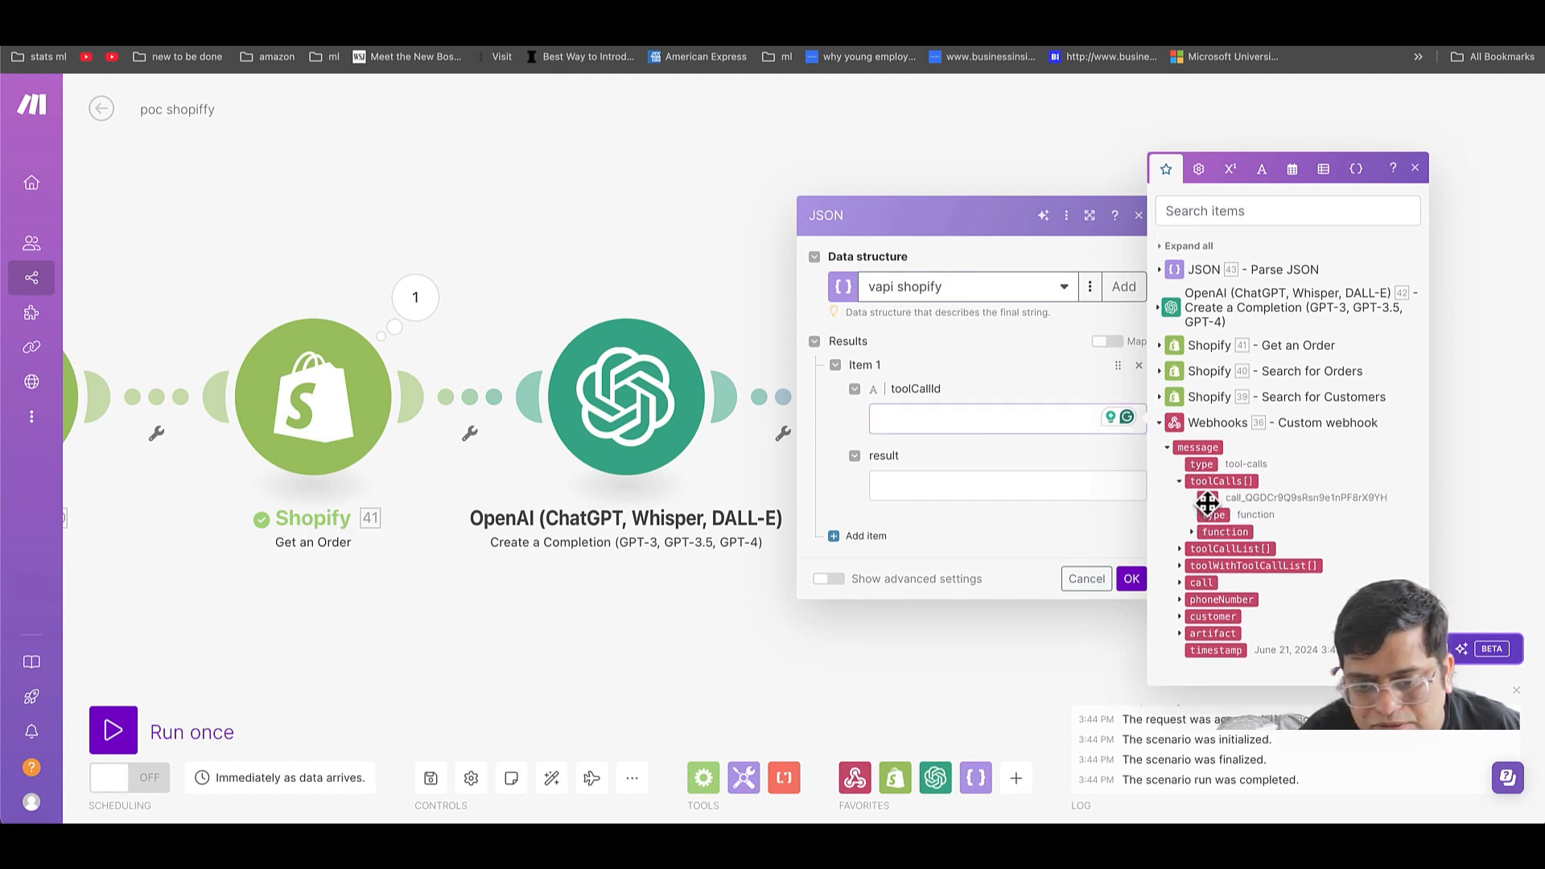
- Map the item's result to the Parse JSON Result, confirm the Create JSON module, and save the scenario despite the transformer warning
click(970, 483)
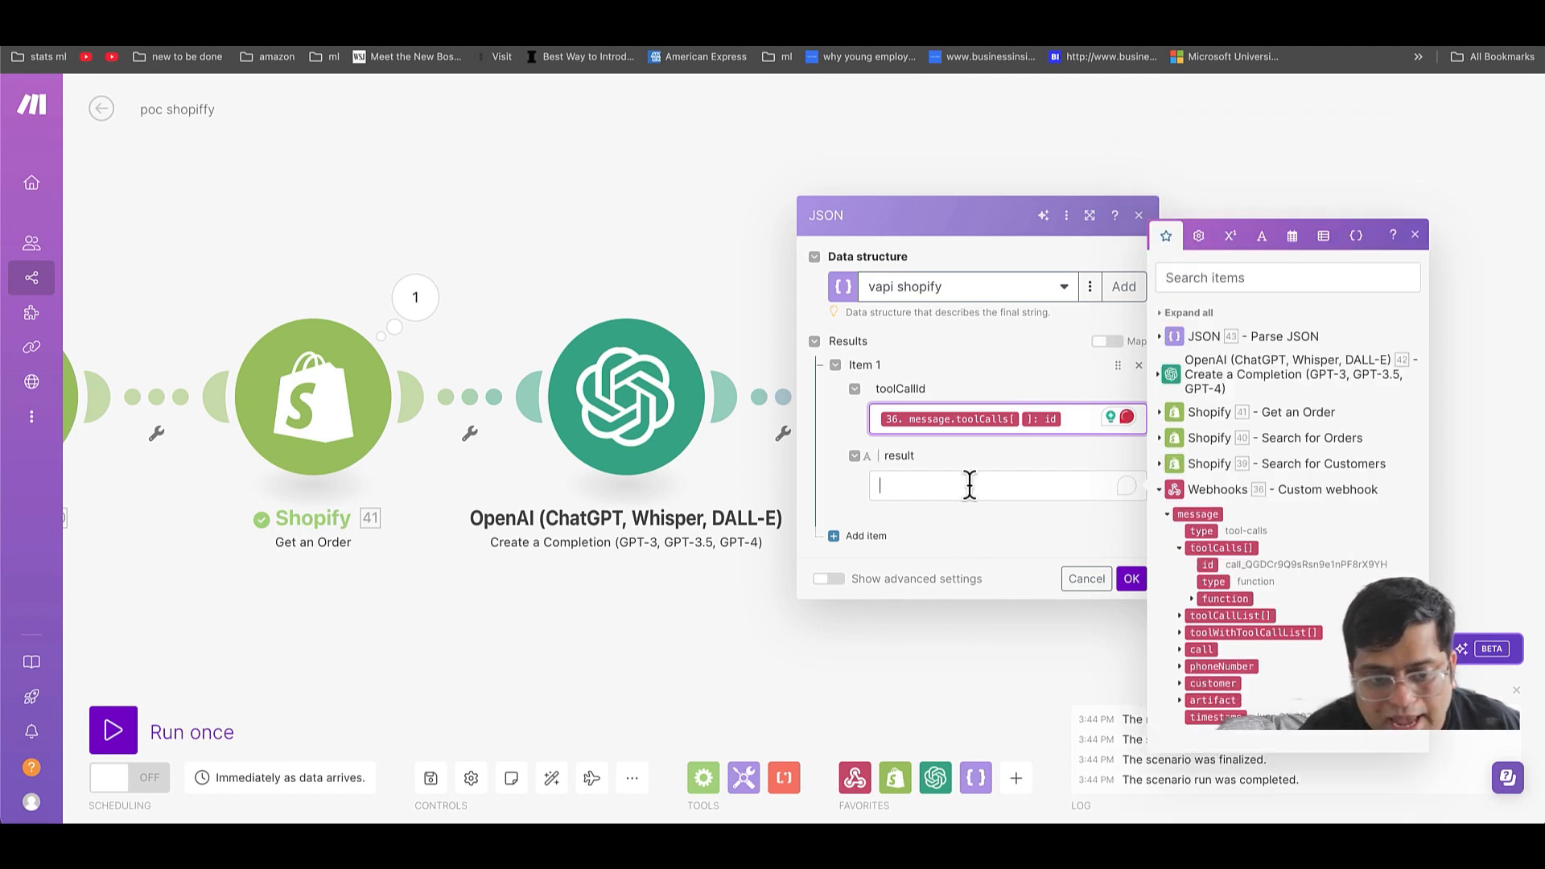
click(1160, 336)
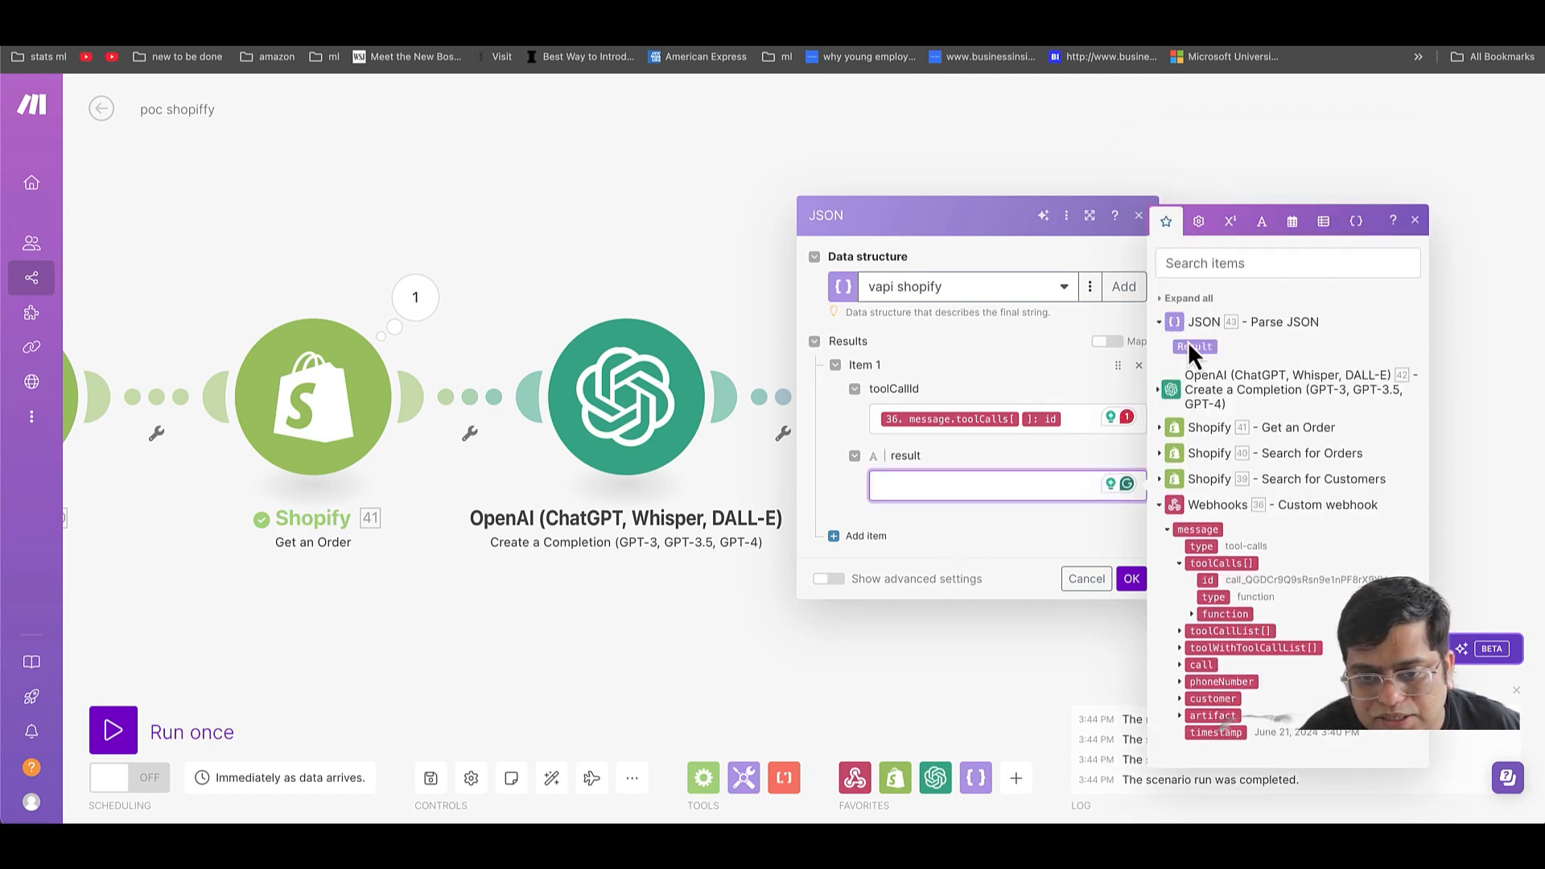
click(1190, 346)
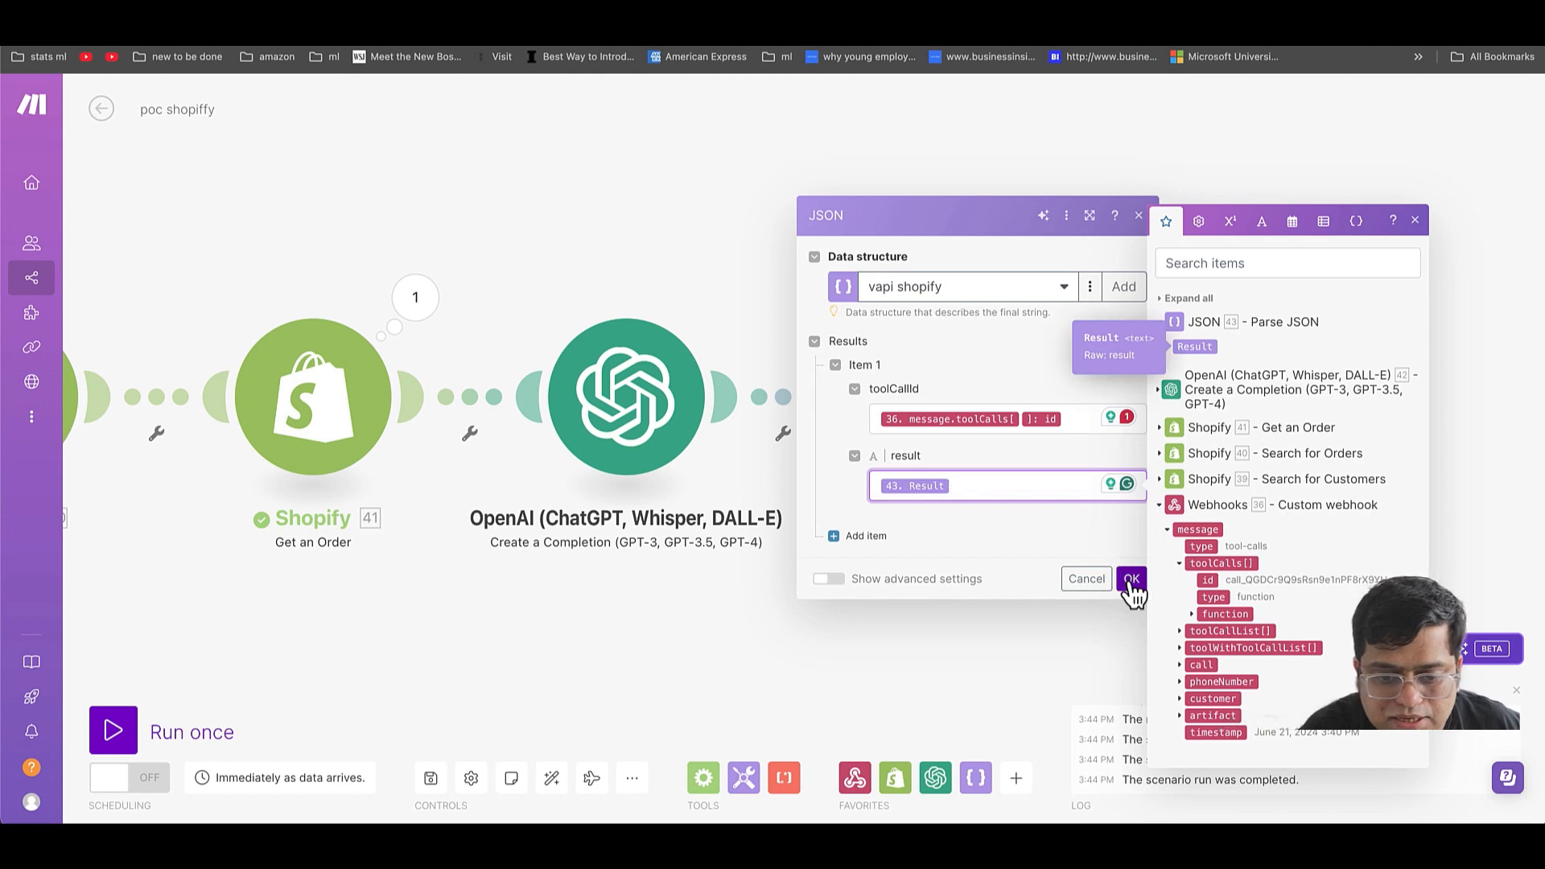
click(1131, 580)
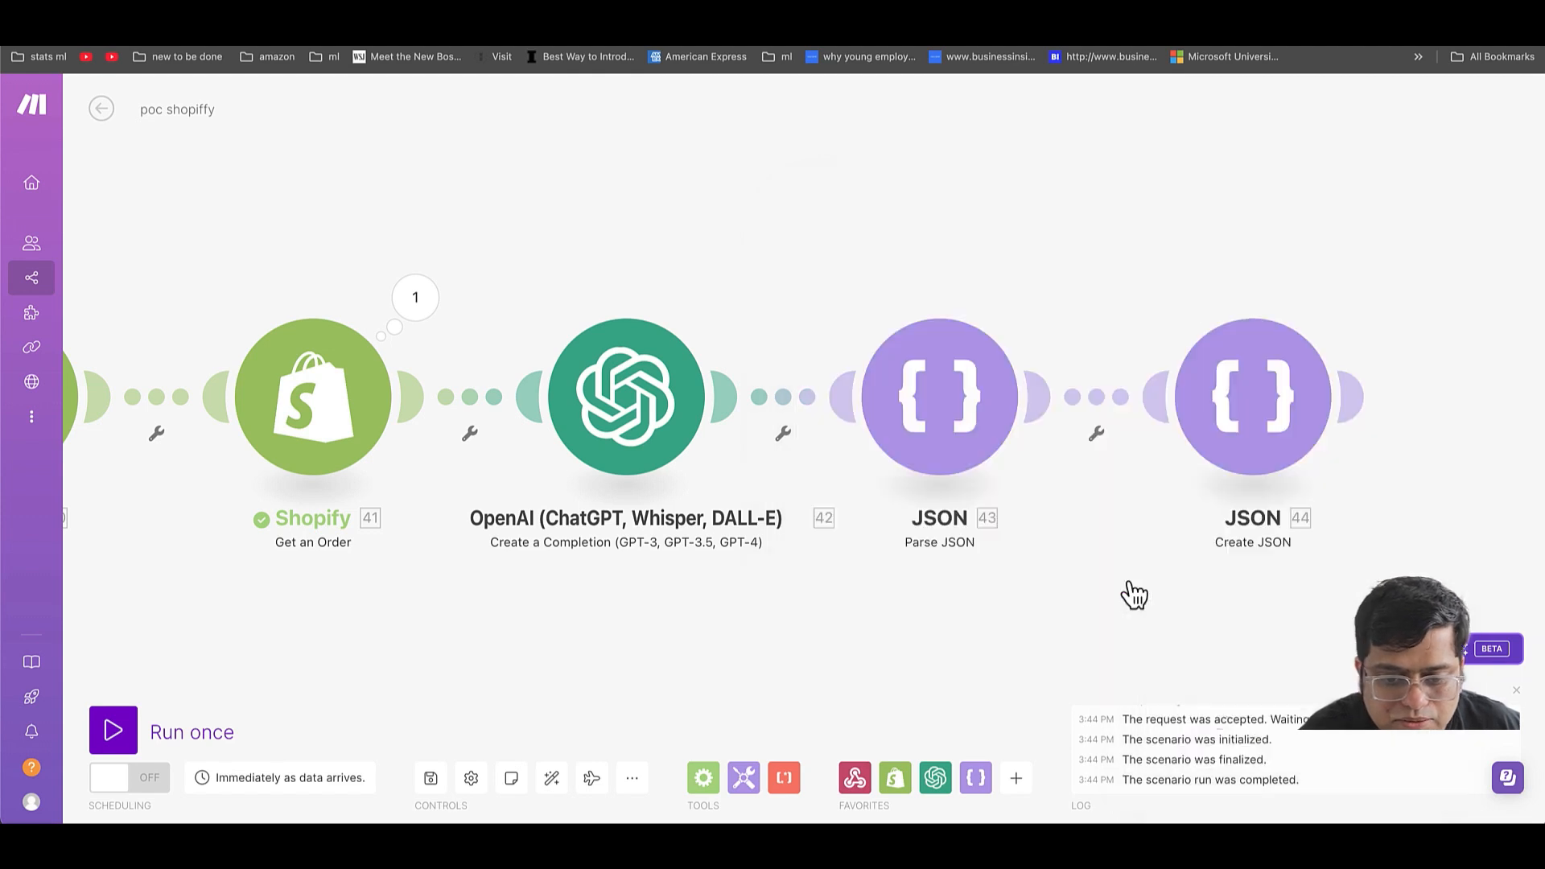
click(430, 778)
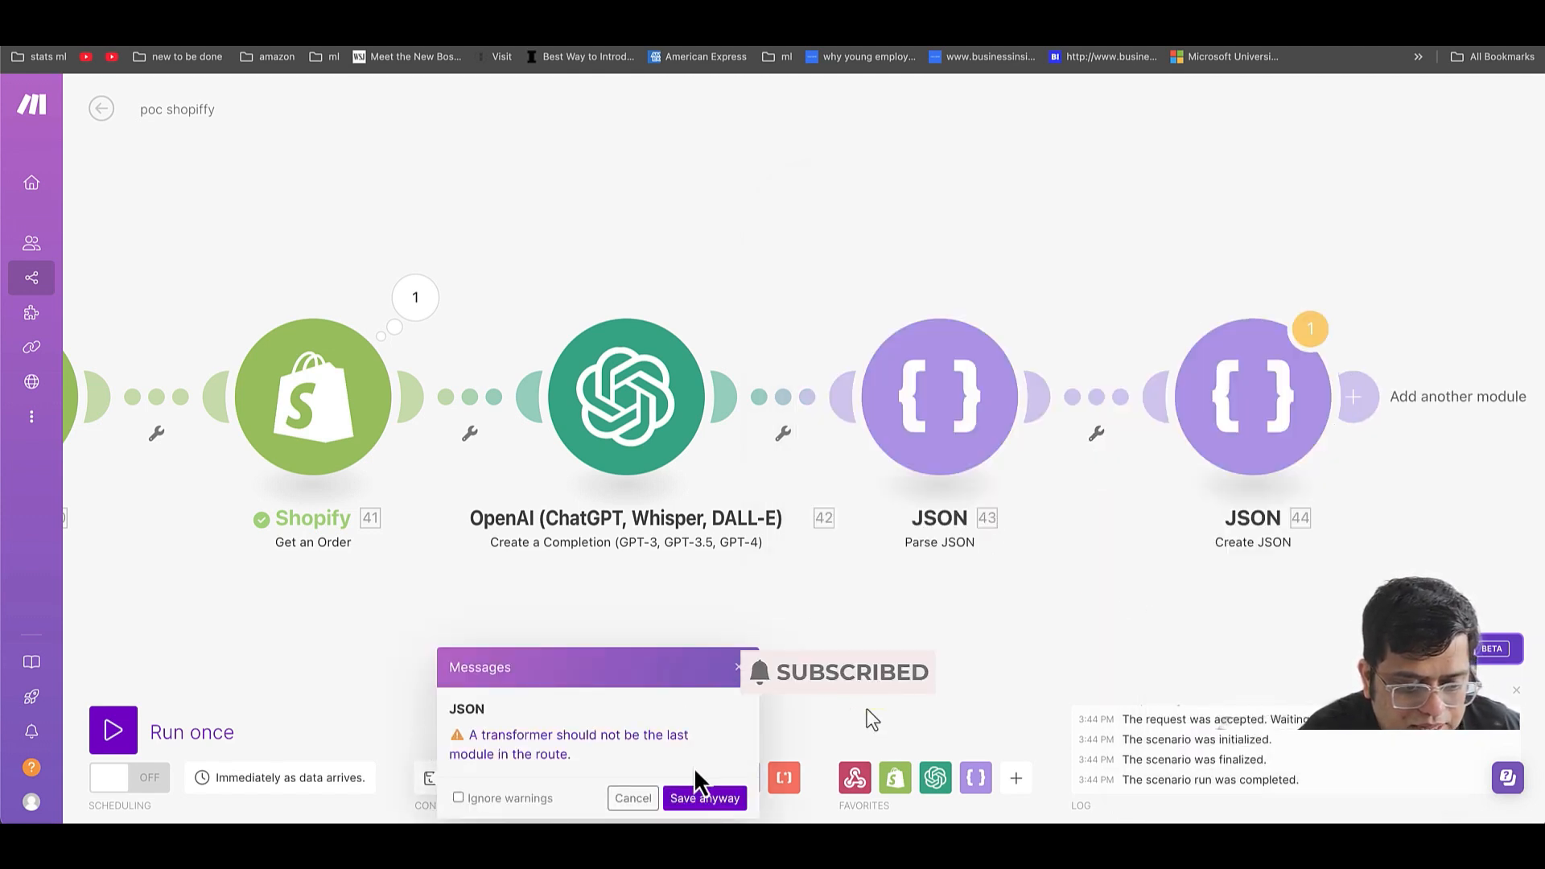
click(700, 796)
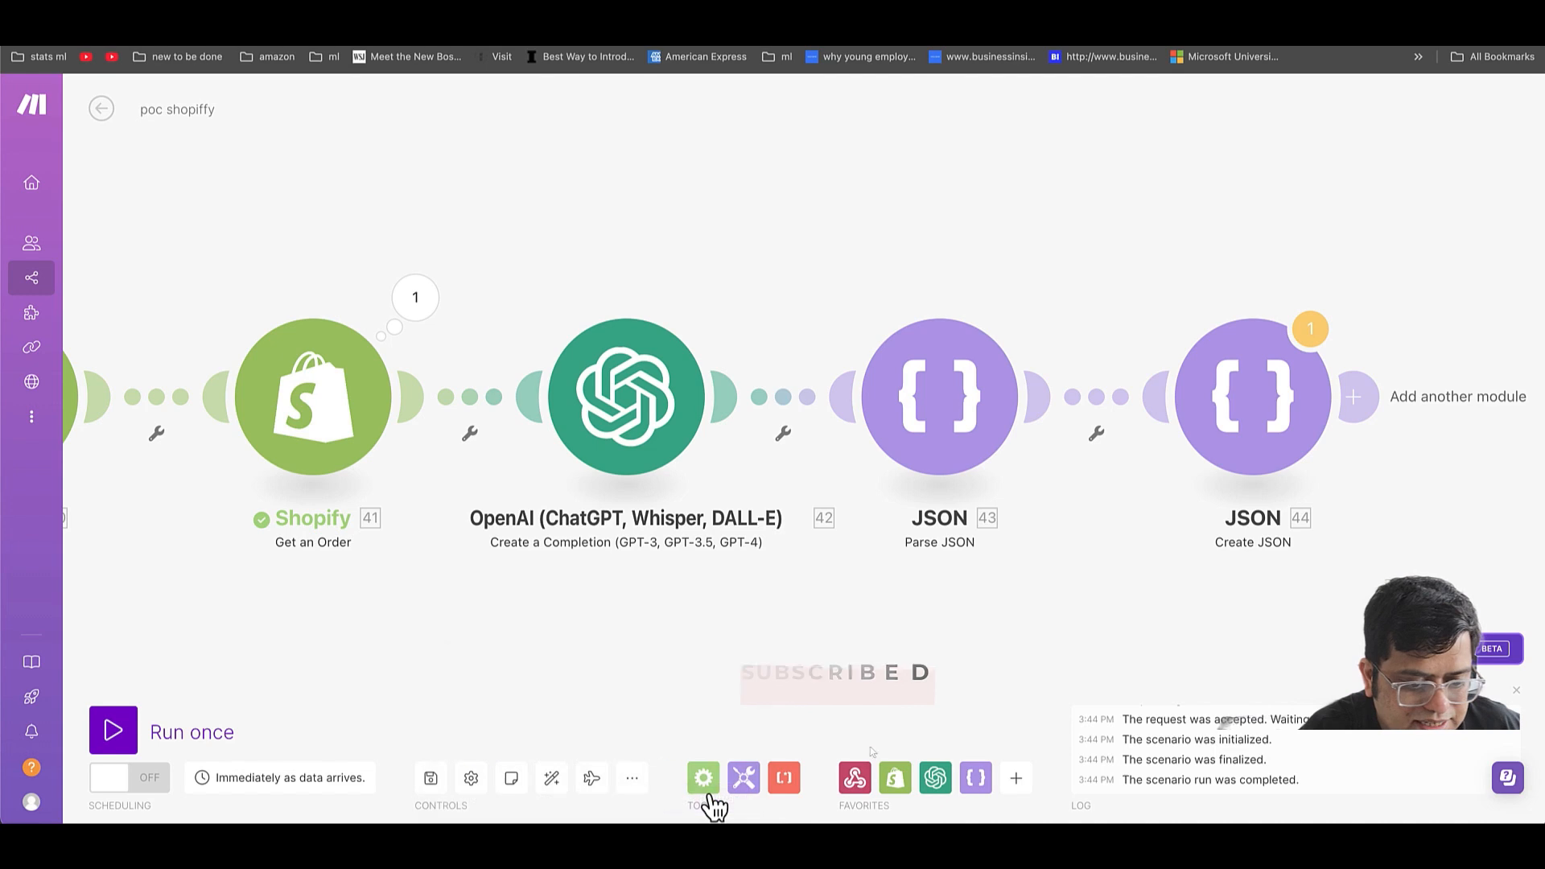
- Add a Webhook response module at the end with the Create JSON module's JSON string as its body, and save the scenario
click(1378, 409)
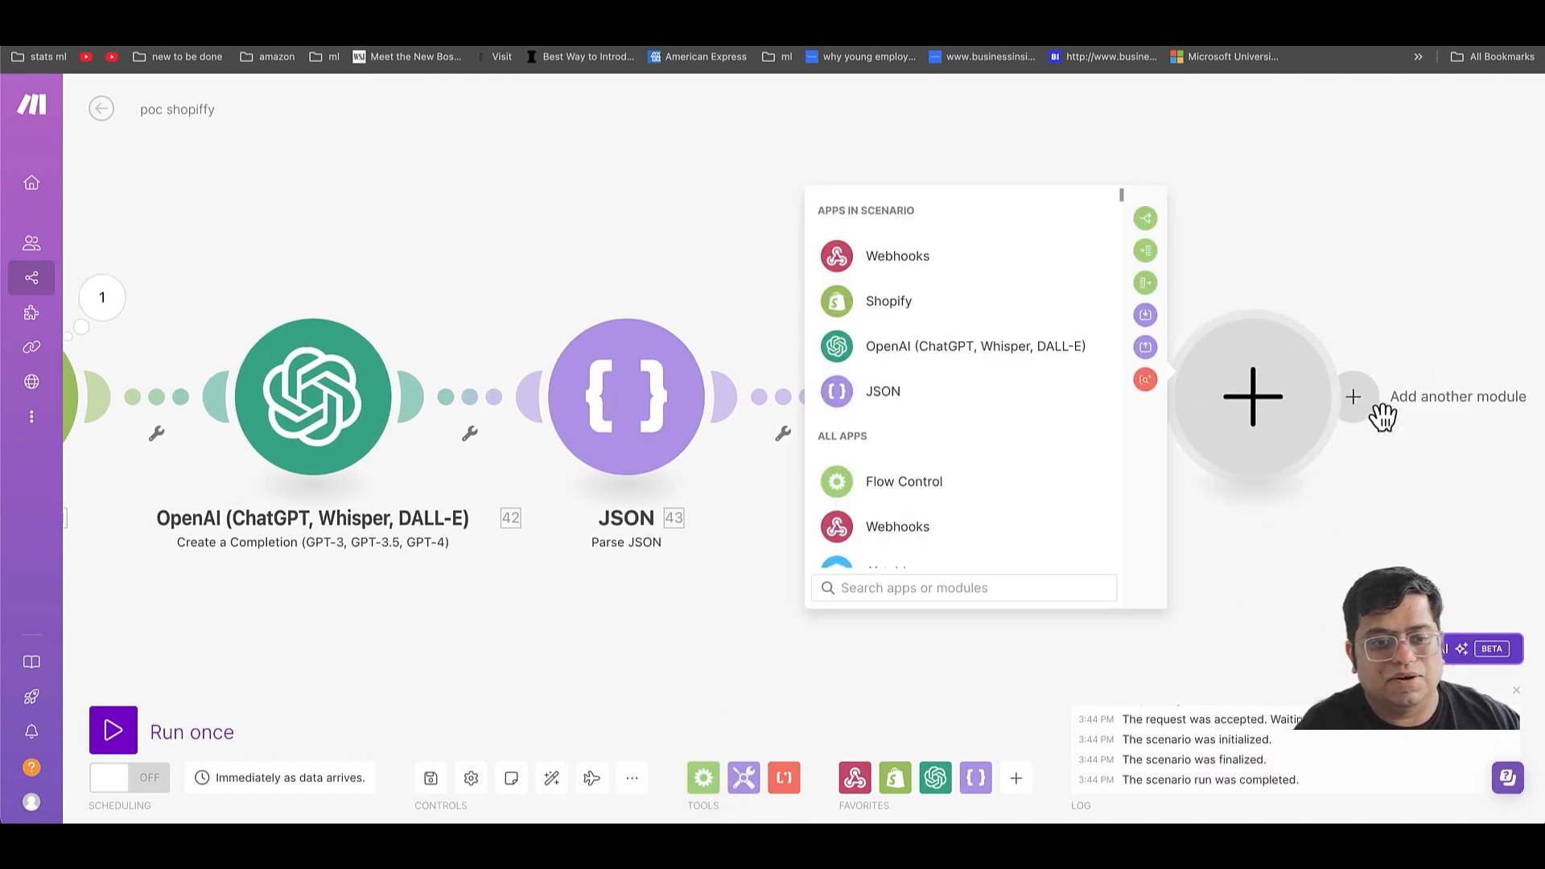
click(972, 261)
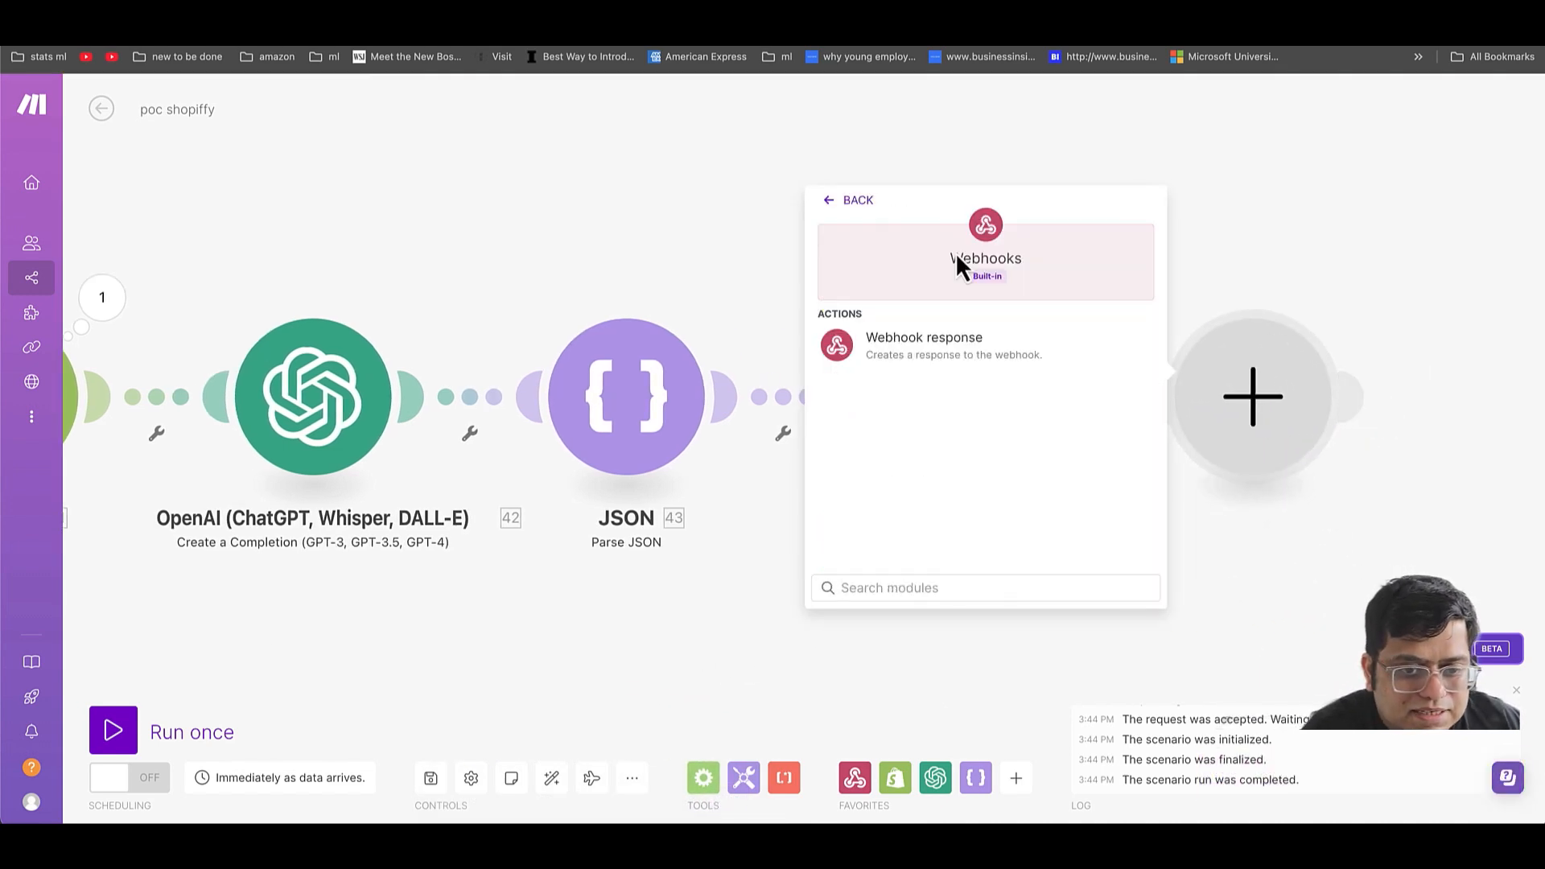
click(925, 352)
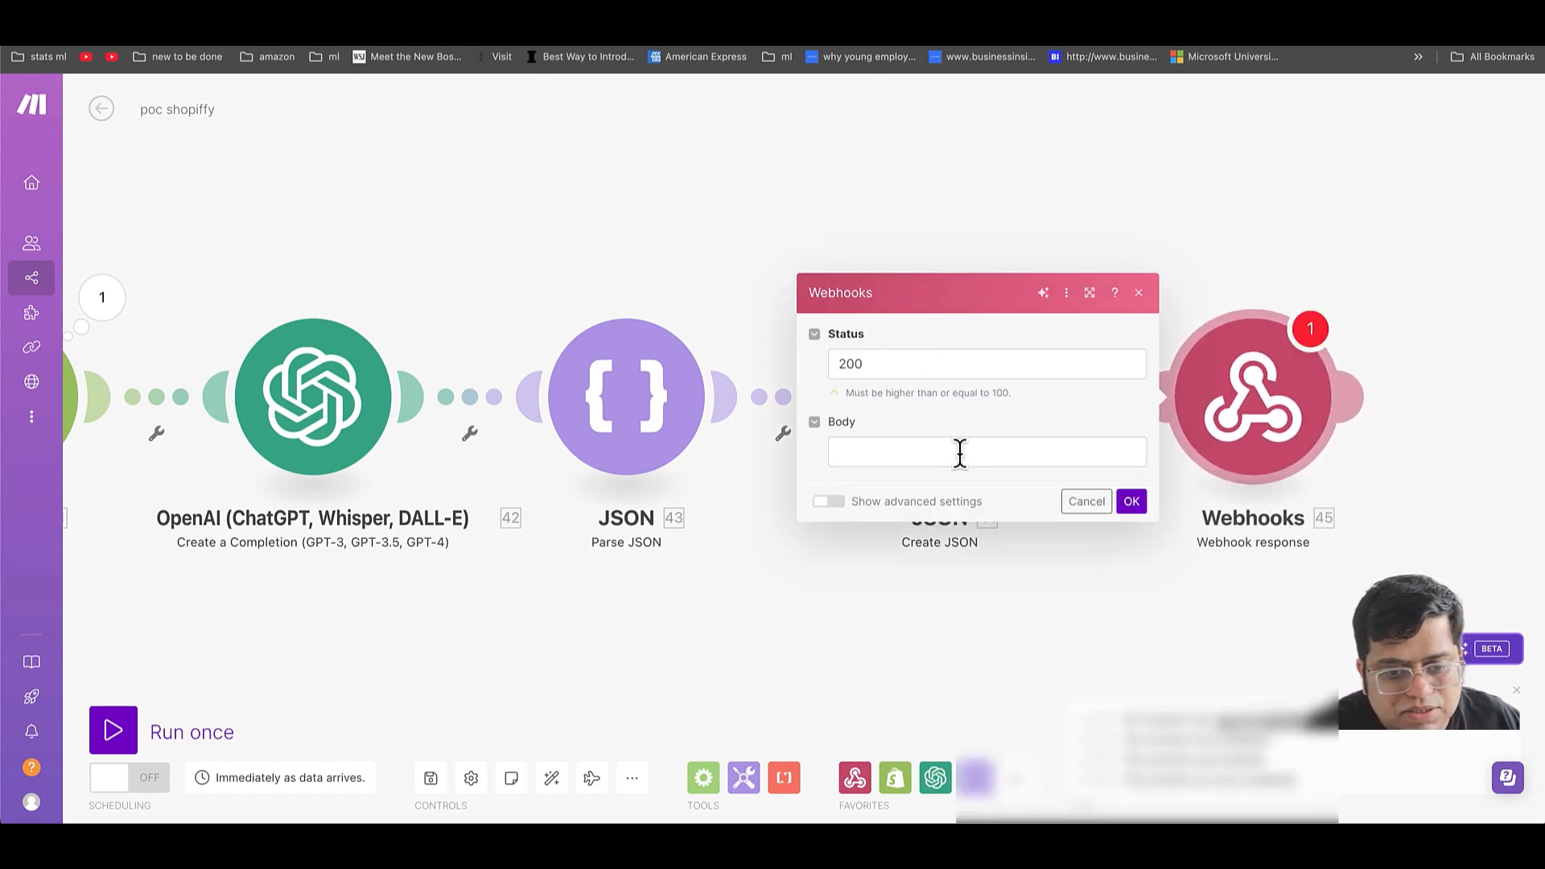
click(962, 450)
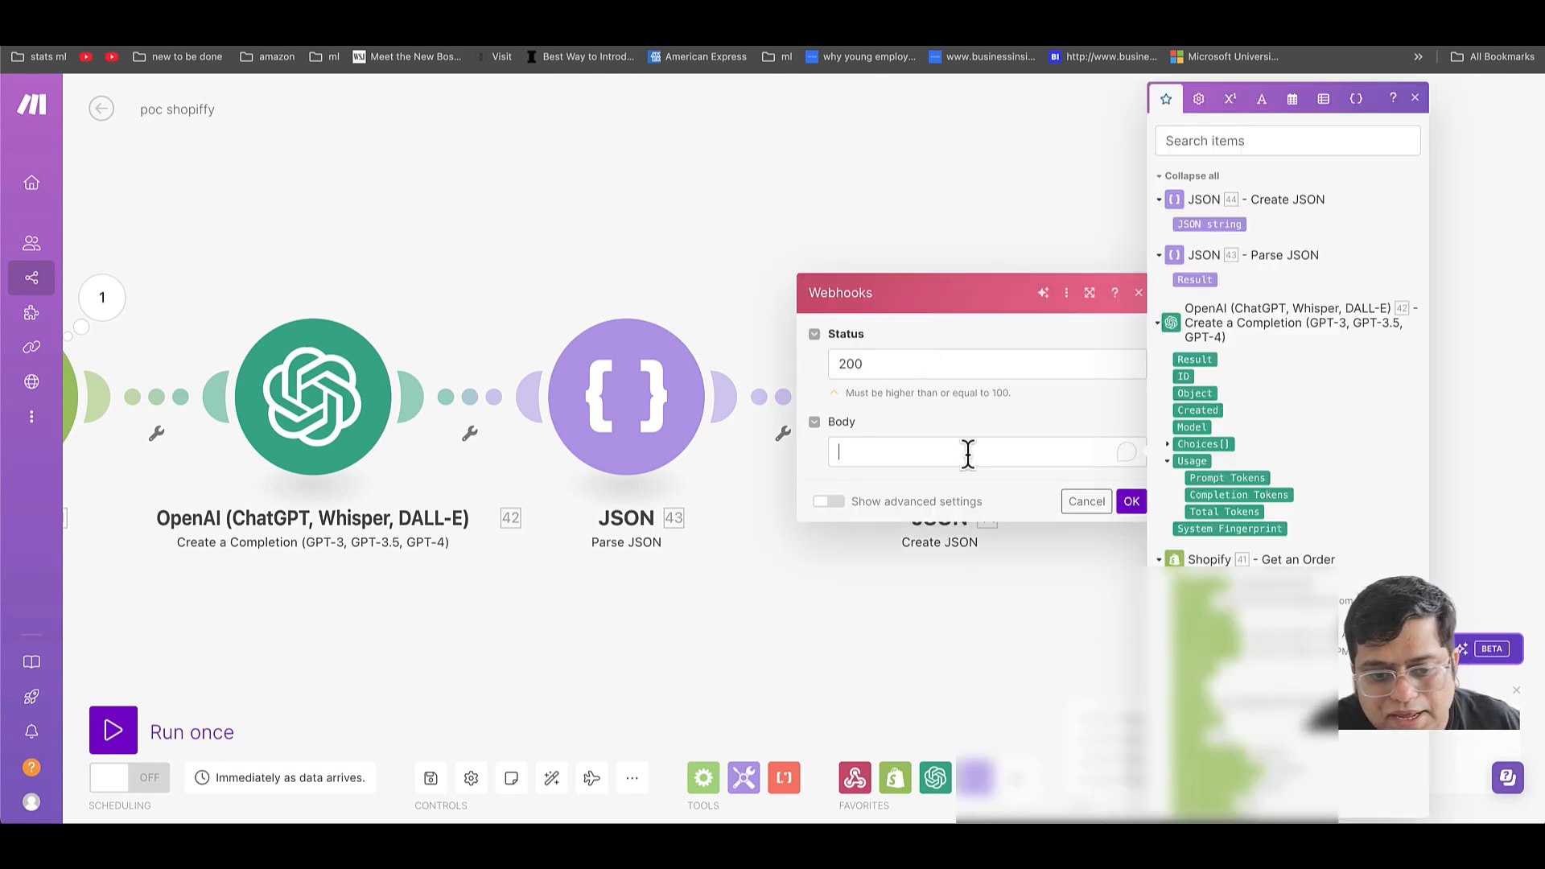
click(1216, 230)
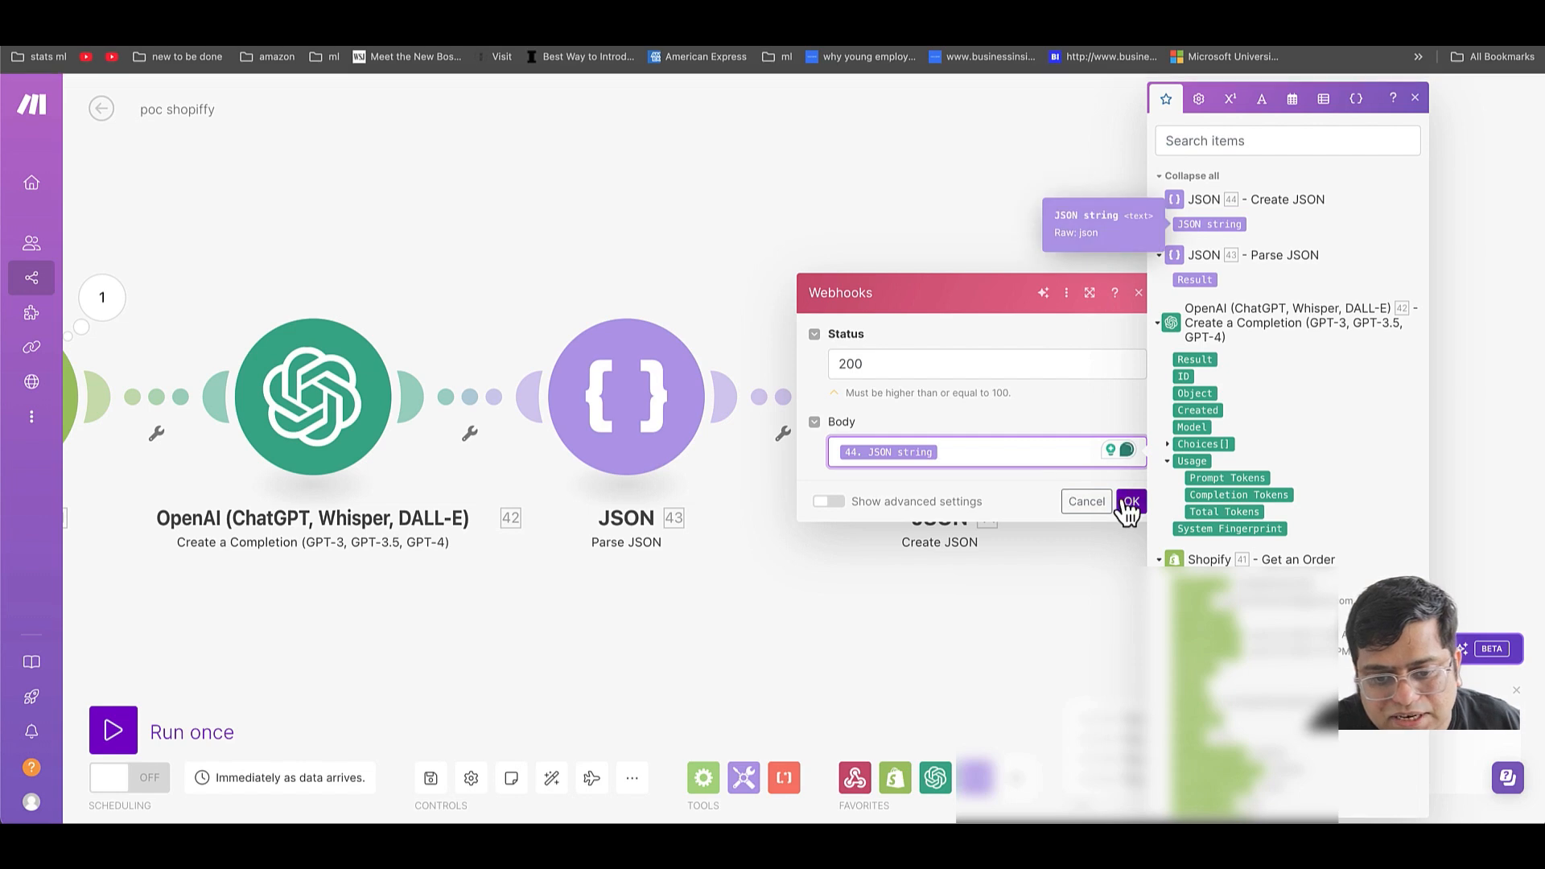
click(1127, 504)
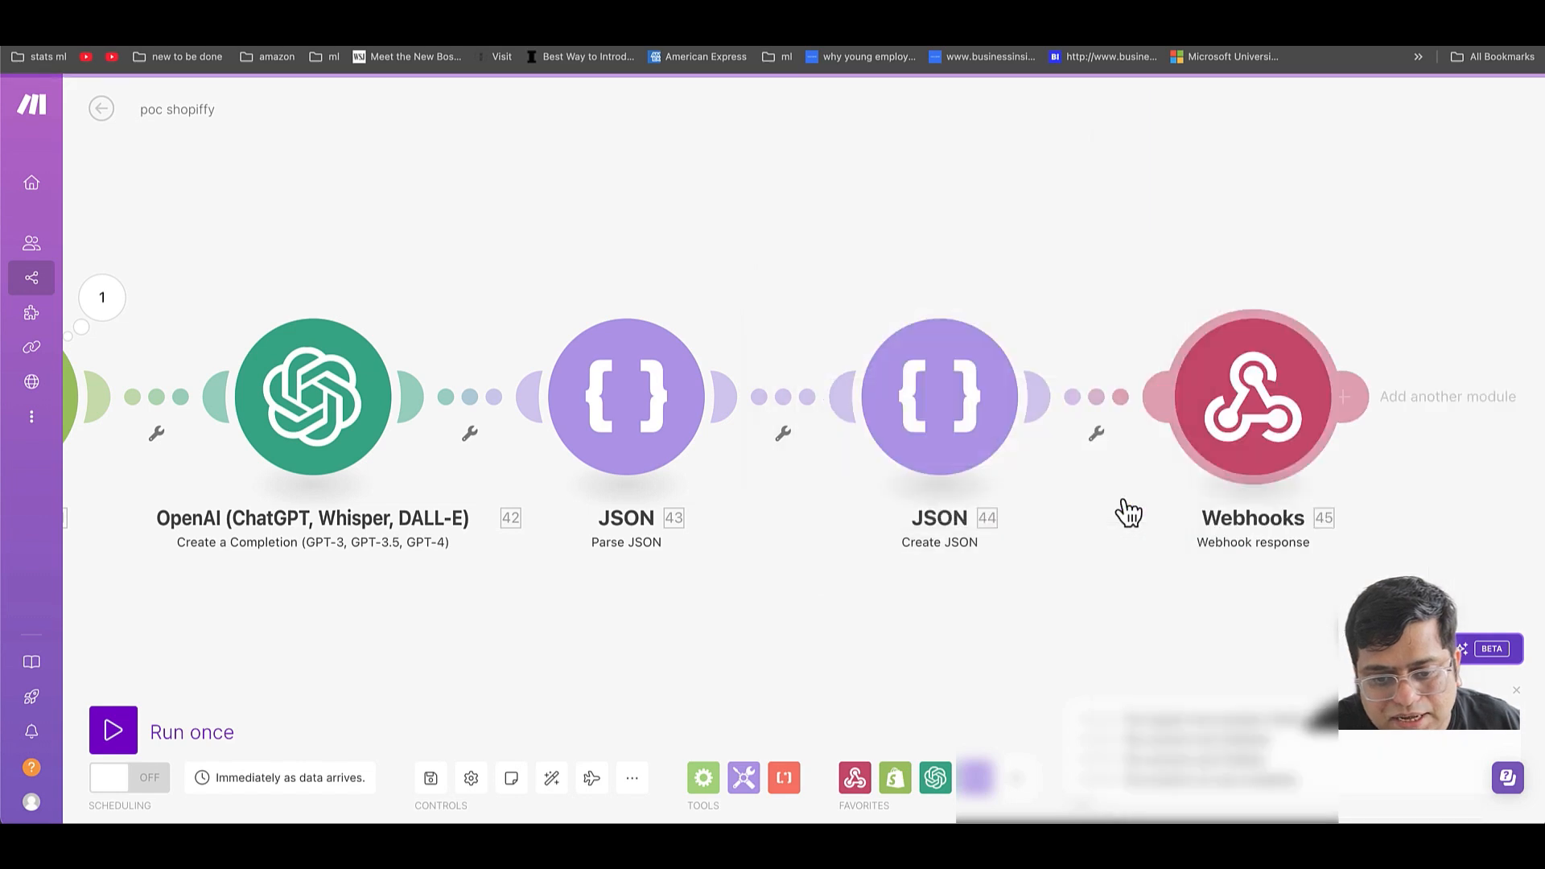
click(433, 778)
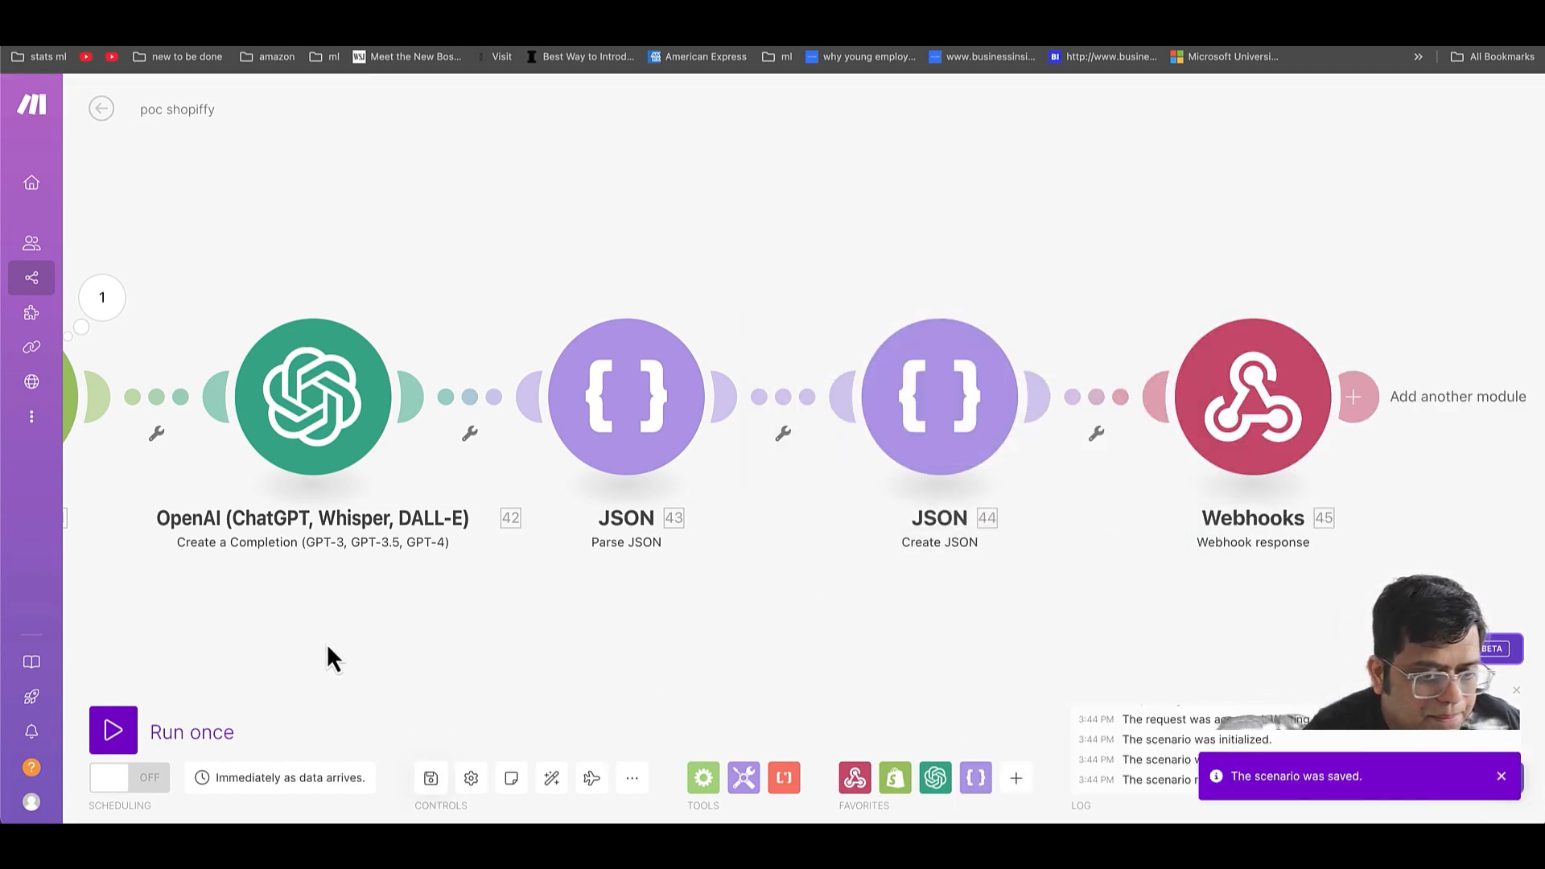
- Run the complete scenario once to test it from the custom webhook to the webhook response
drag(327, 644, 885, 610)
scroll(885, 620, down, 5)
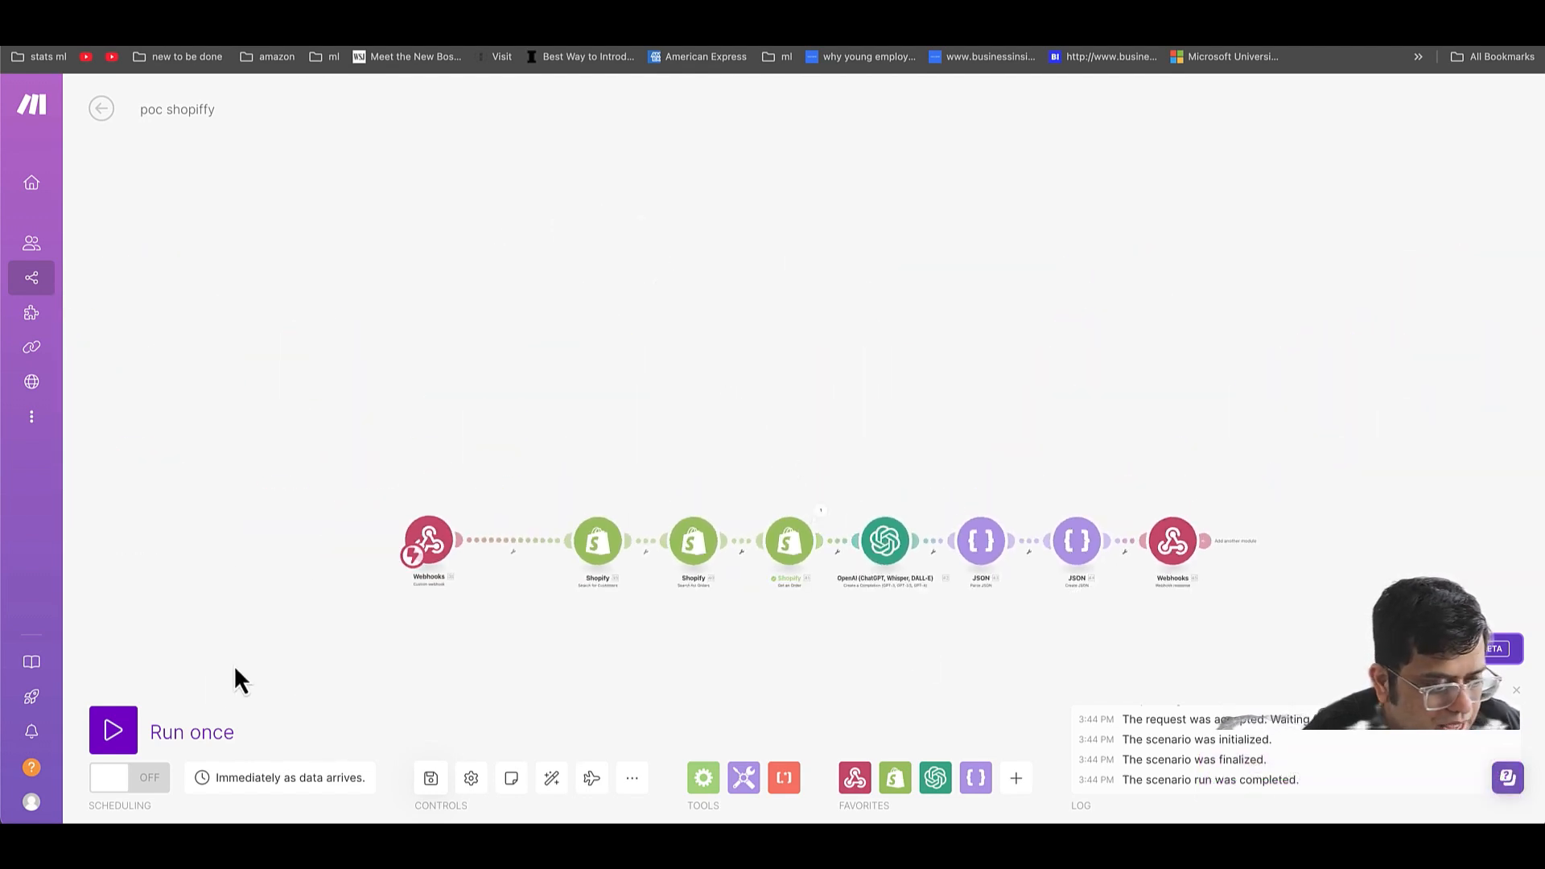
click(114, 732)
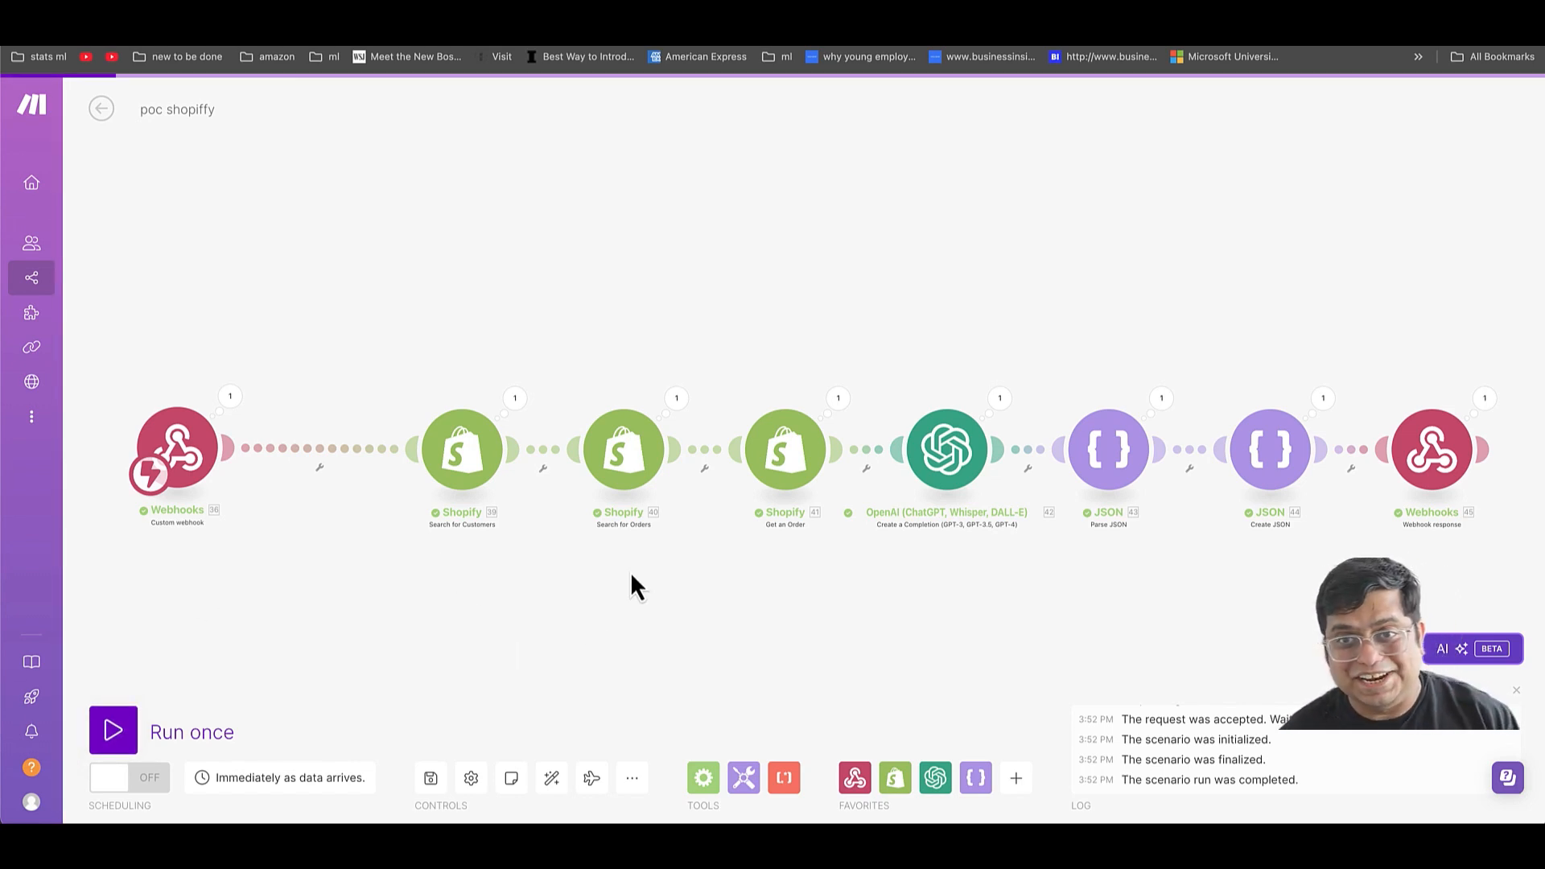
- Switch to the Vapi dashboard and open the assistants list
key(ctrl+Tab)
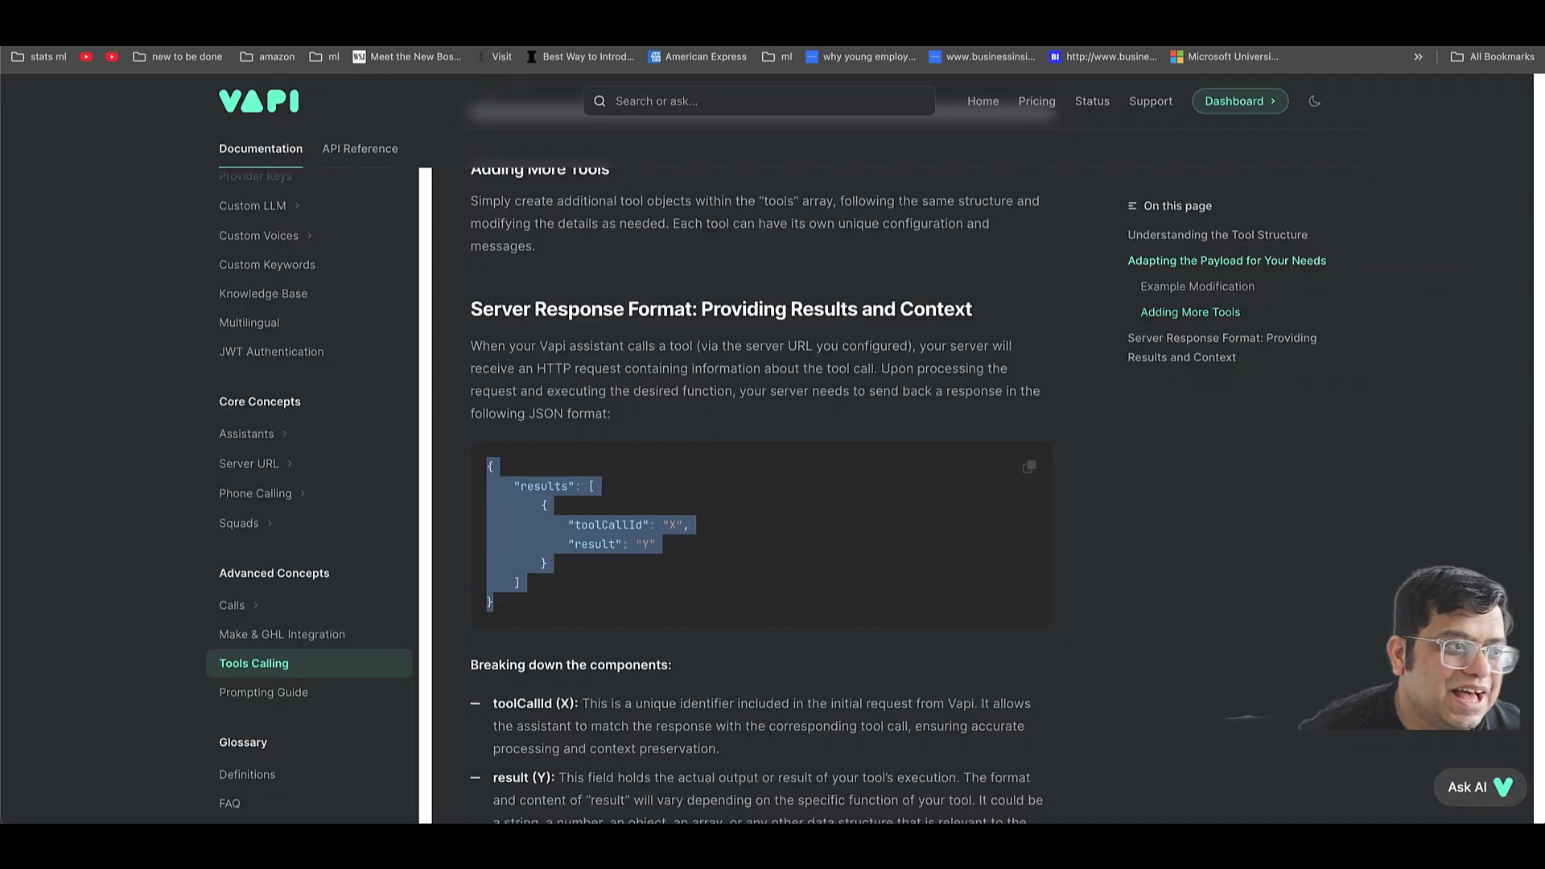
key(ctrl+Tab)
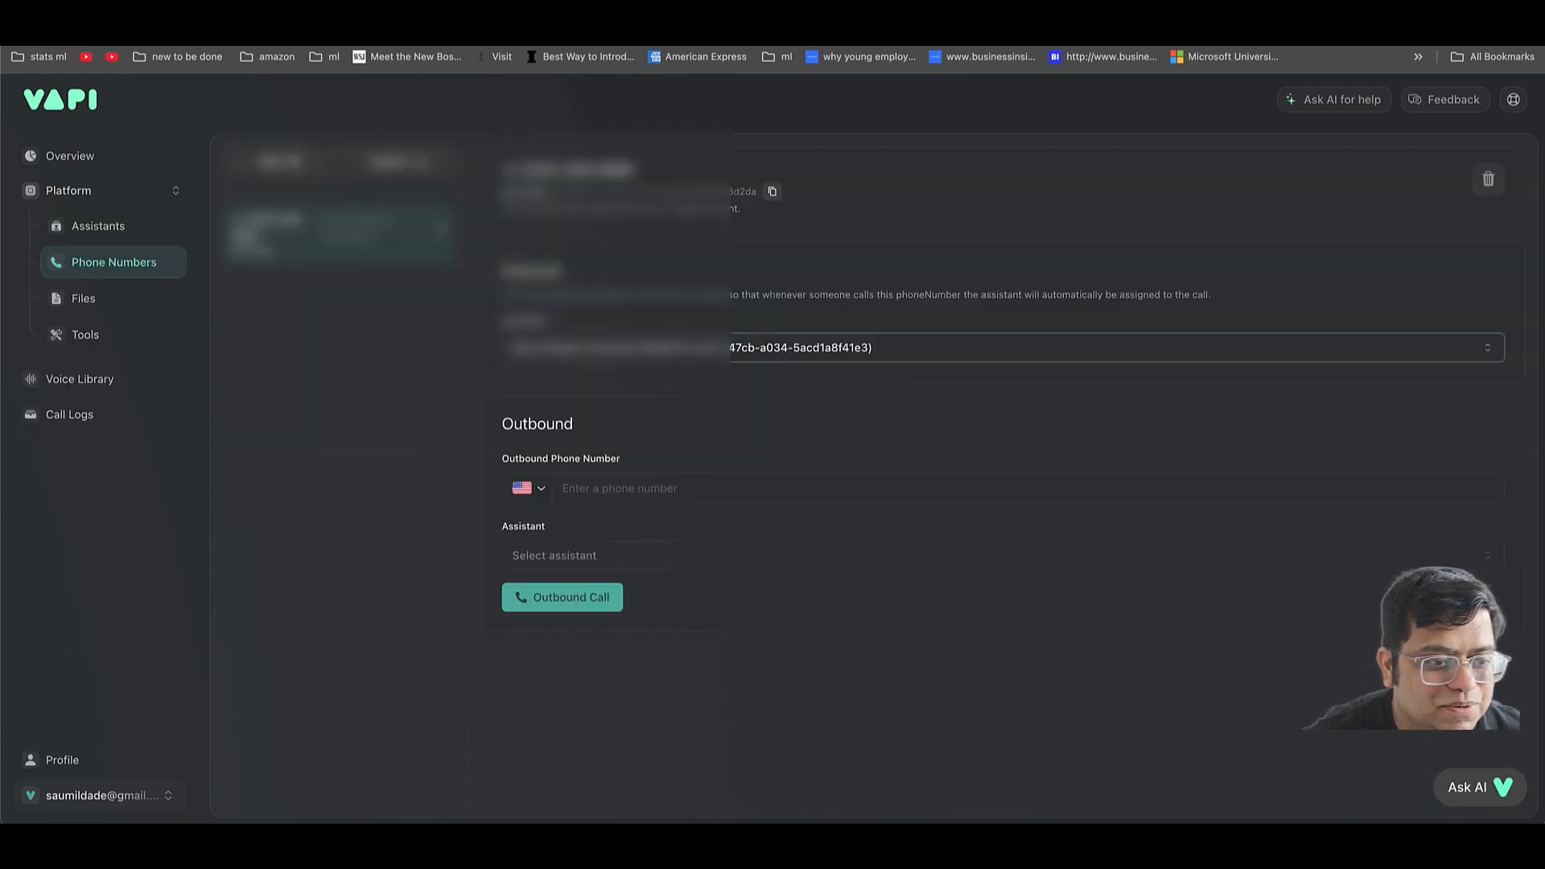
click(130, 231)
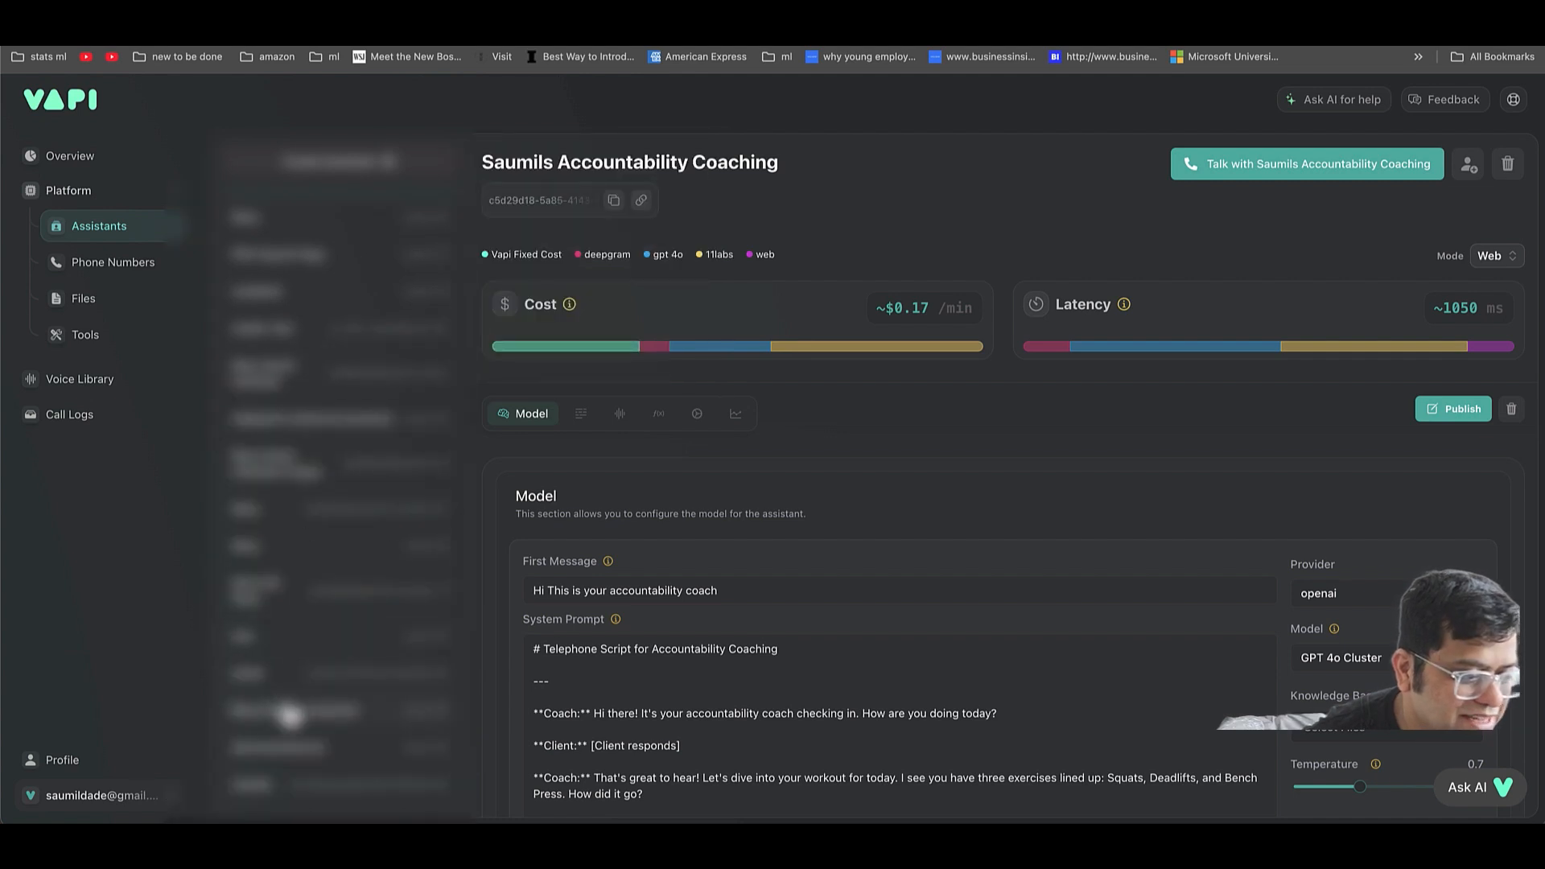
- Open the Quick Start store assistant and bring up the voicemail and end call messages in its advanced settings
click(290, 712)
scroll(740, 523, down, 1)
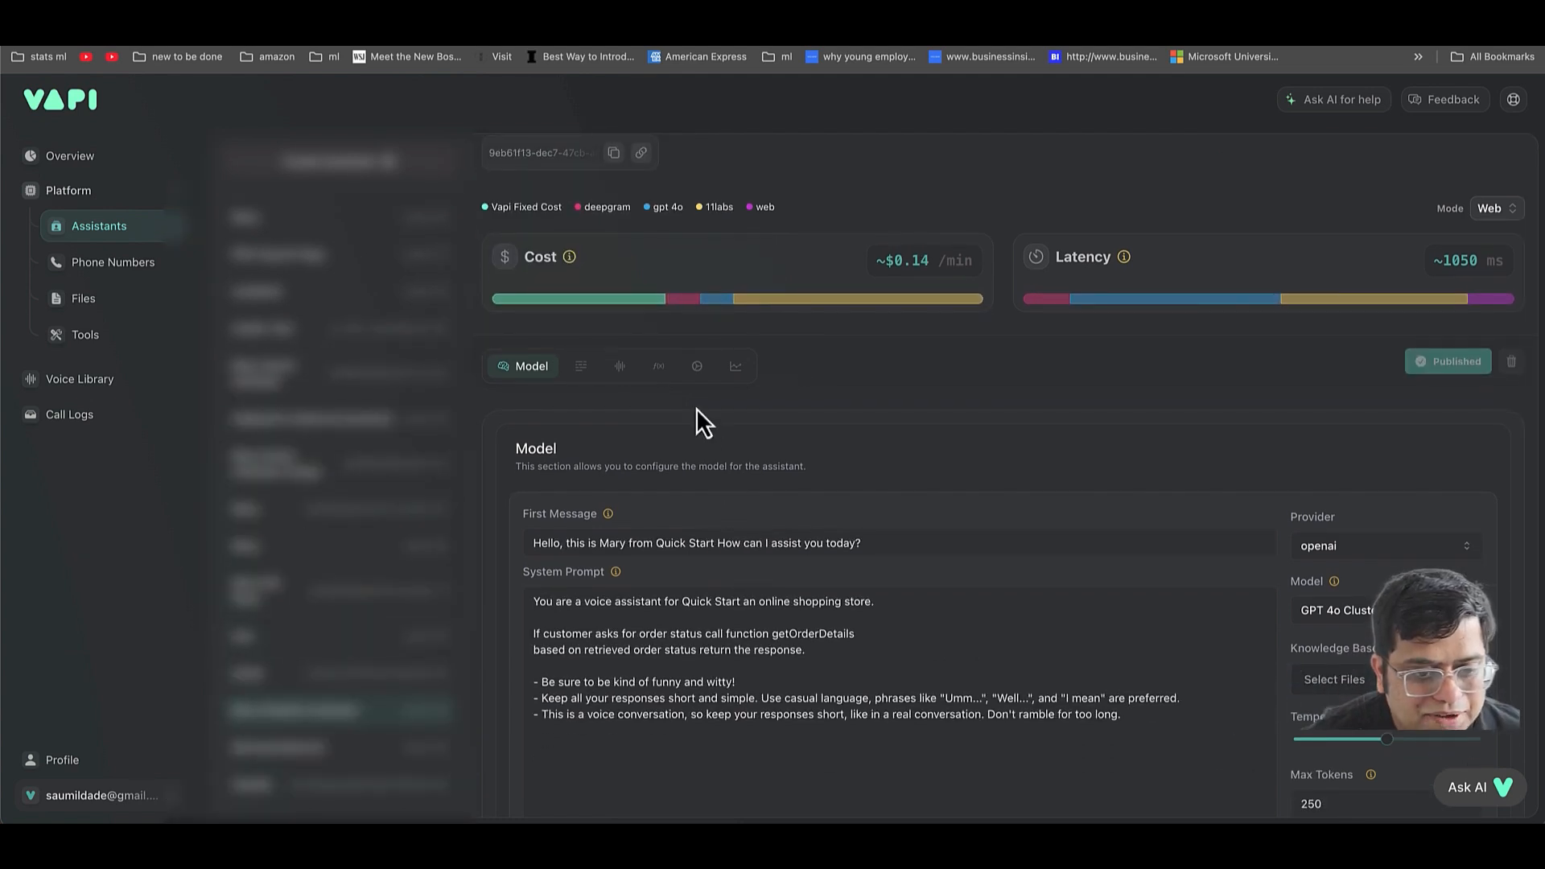
click(695, 372)
scroll(760, 505, down, 1)
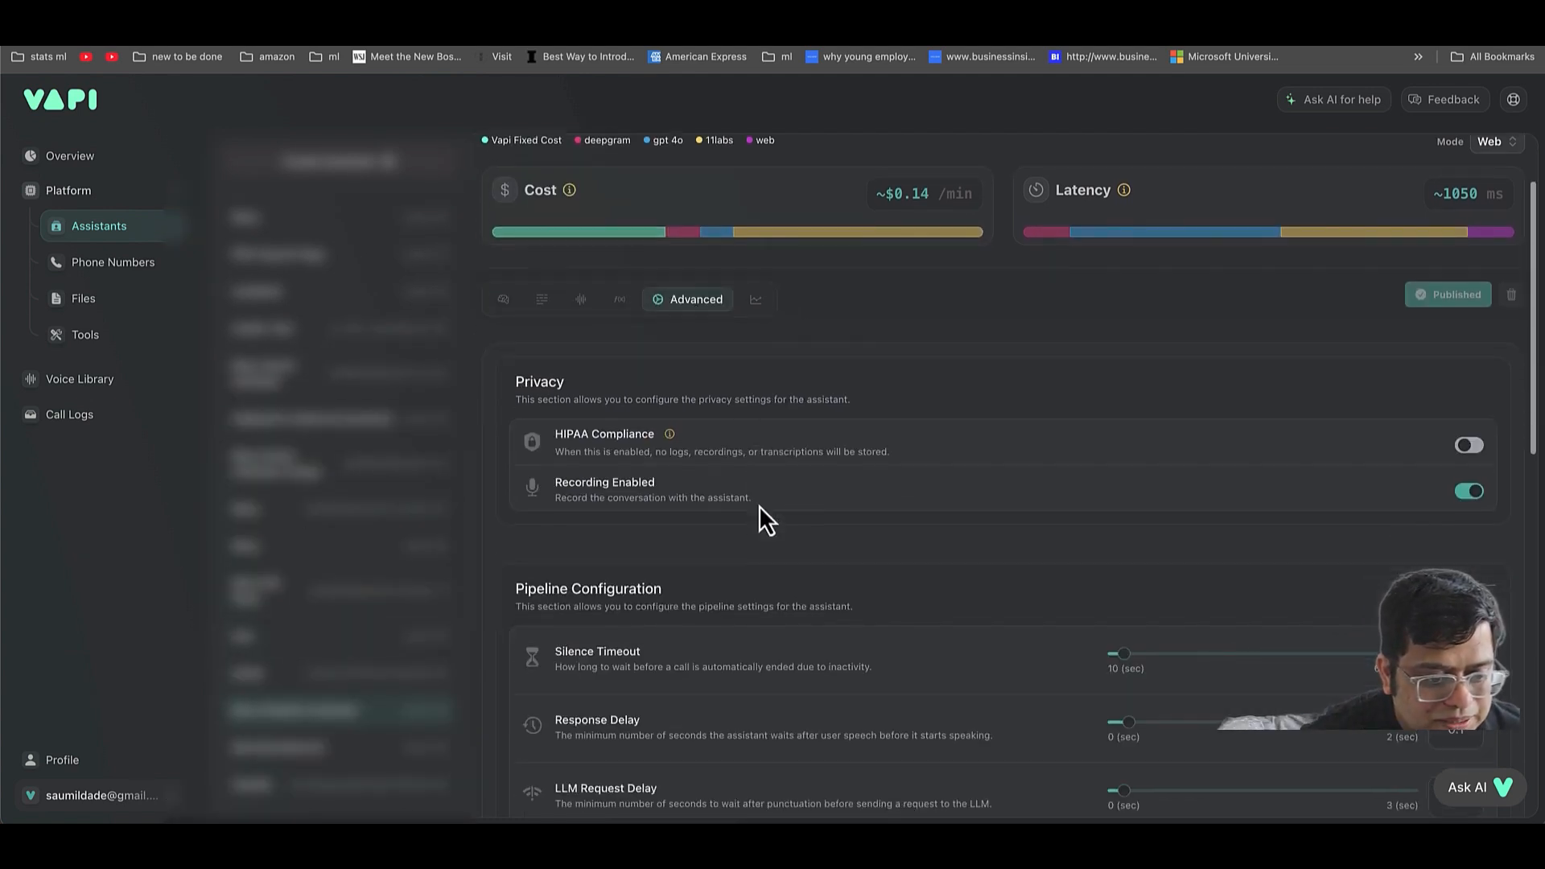
scroll(760, 505, down, 10)
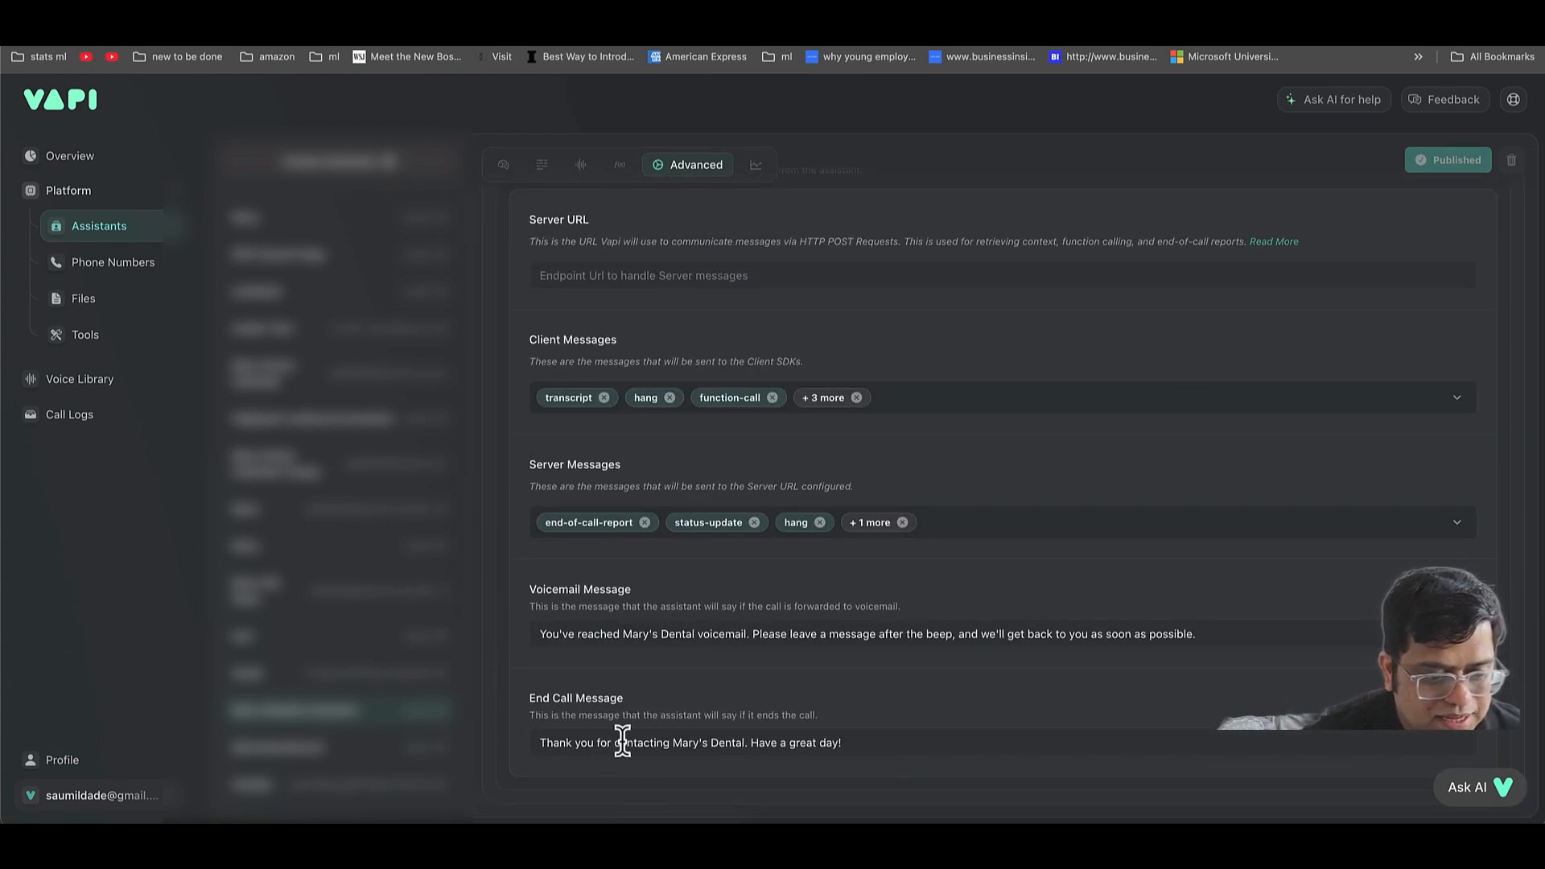
- Change the business name in the End Call Message so it reads "Thank you for contacting Quick Start. Have a great day!"
drag(621, 741, 740, 744)
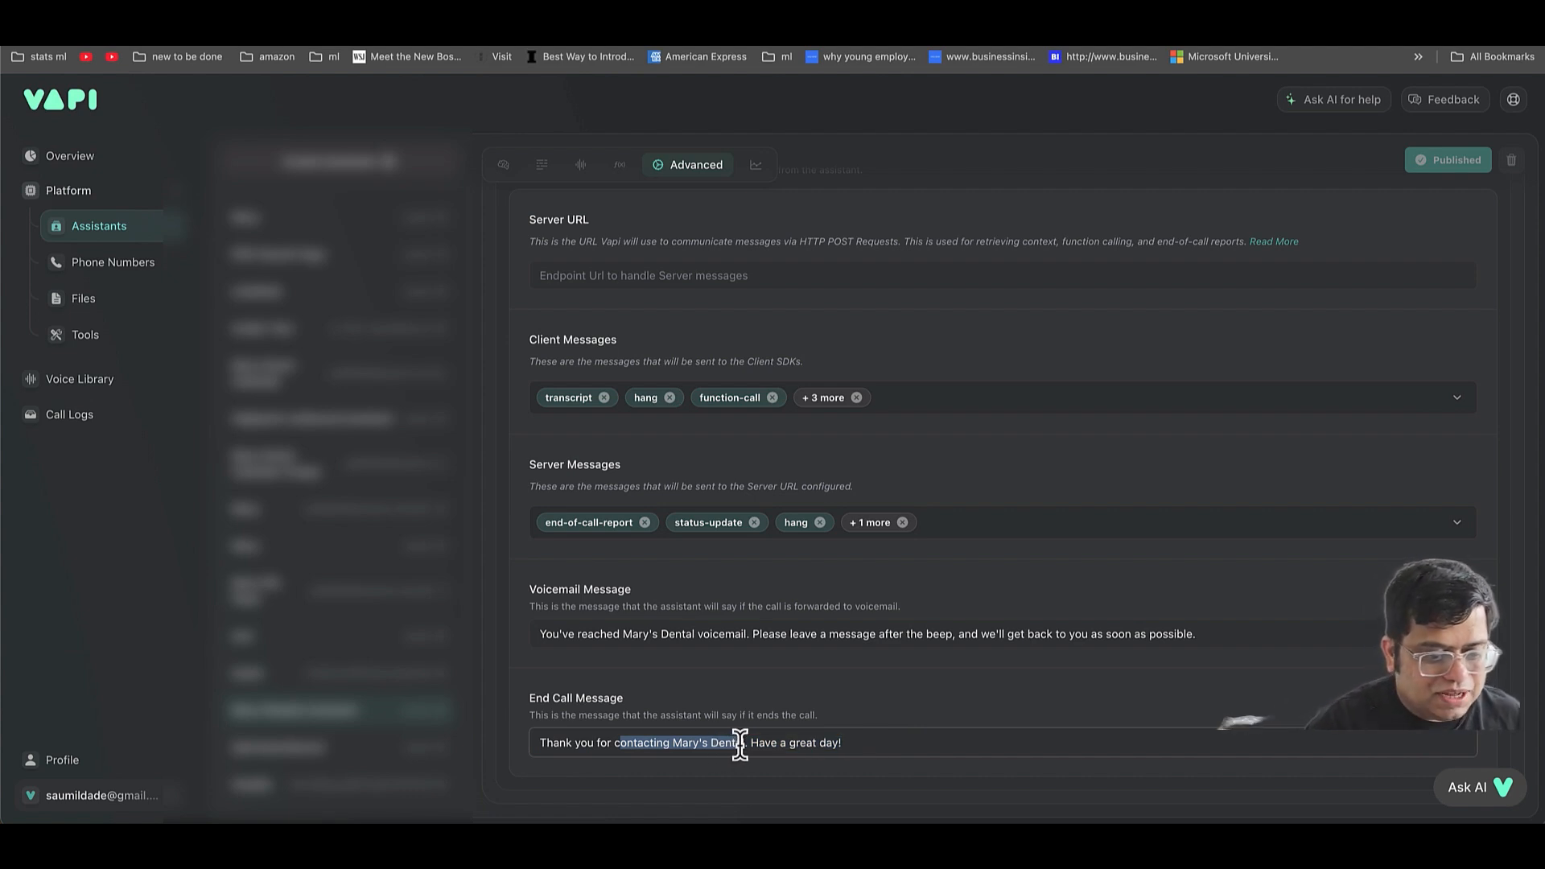
click(740, 744)
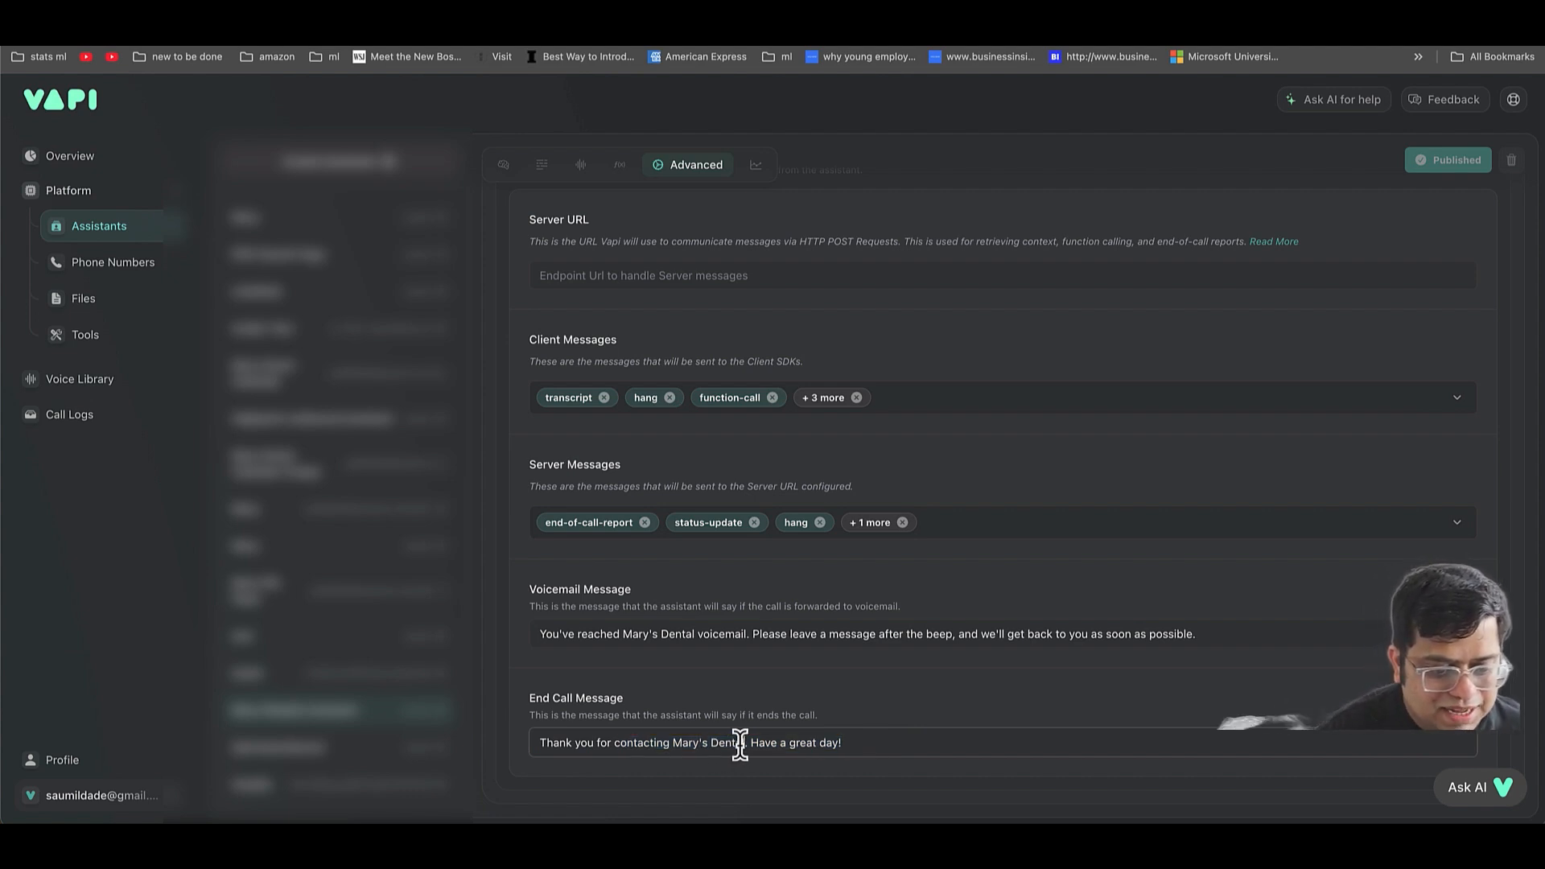
key(BackSpace)
key(BackSpace)
key(BackSpace)
key(Delete)
key(Delete)
key(Delete)
key(BackSpace)
key(BackSpace)
key(BackSpace)
key(BackSpace)
key(BackSpace)
key(BackSpace)
key(BackSpace)
key(BackSpace)
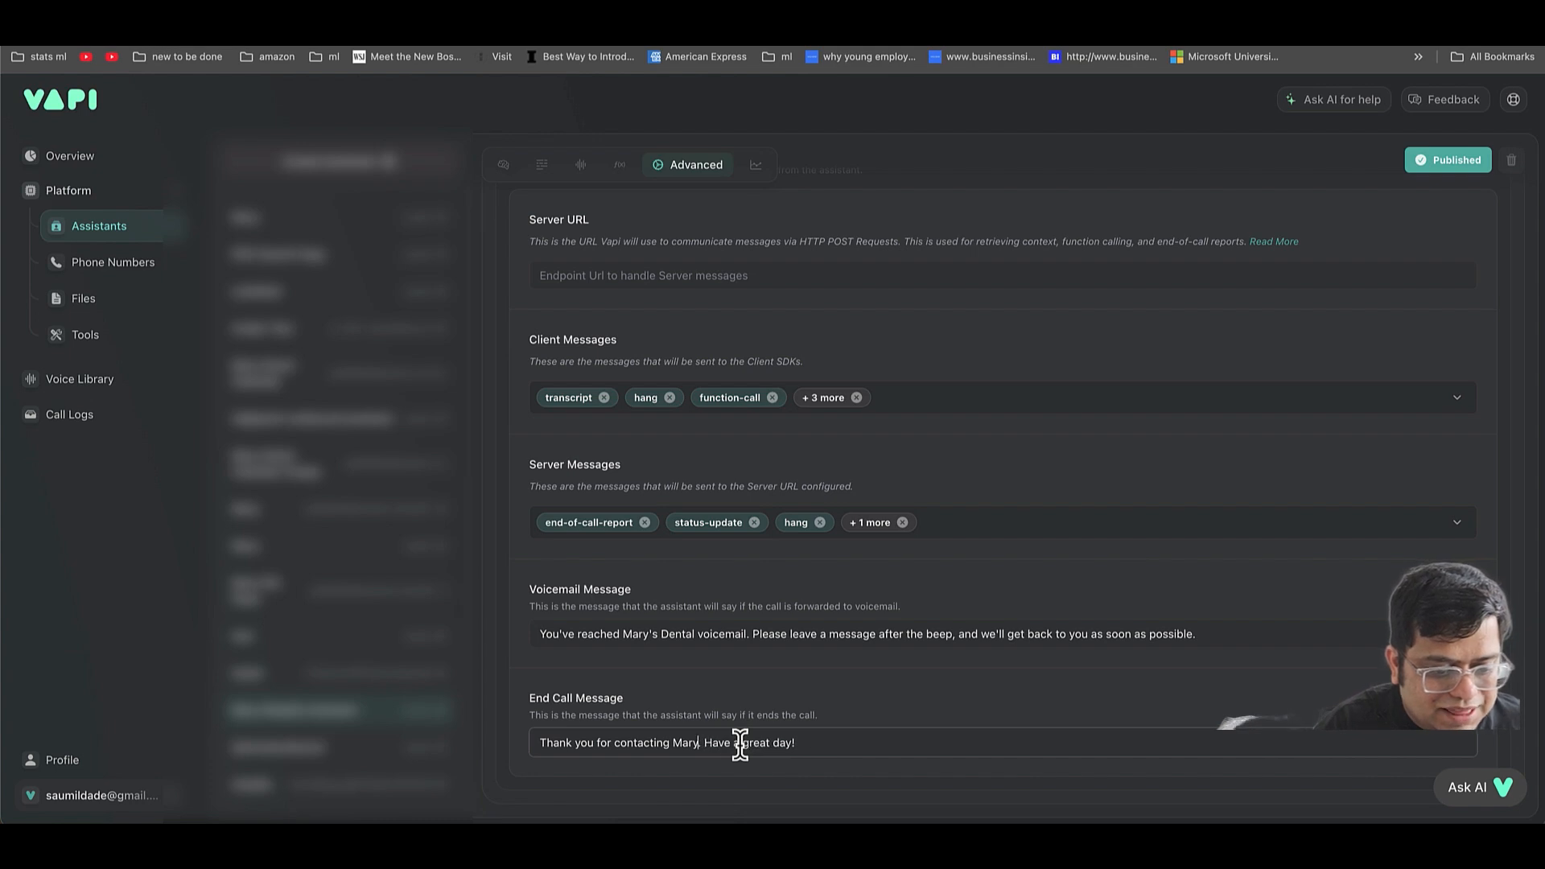
text(QQui)
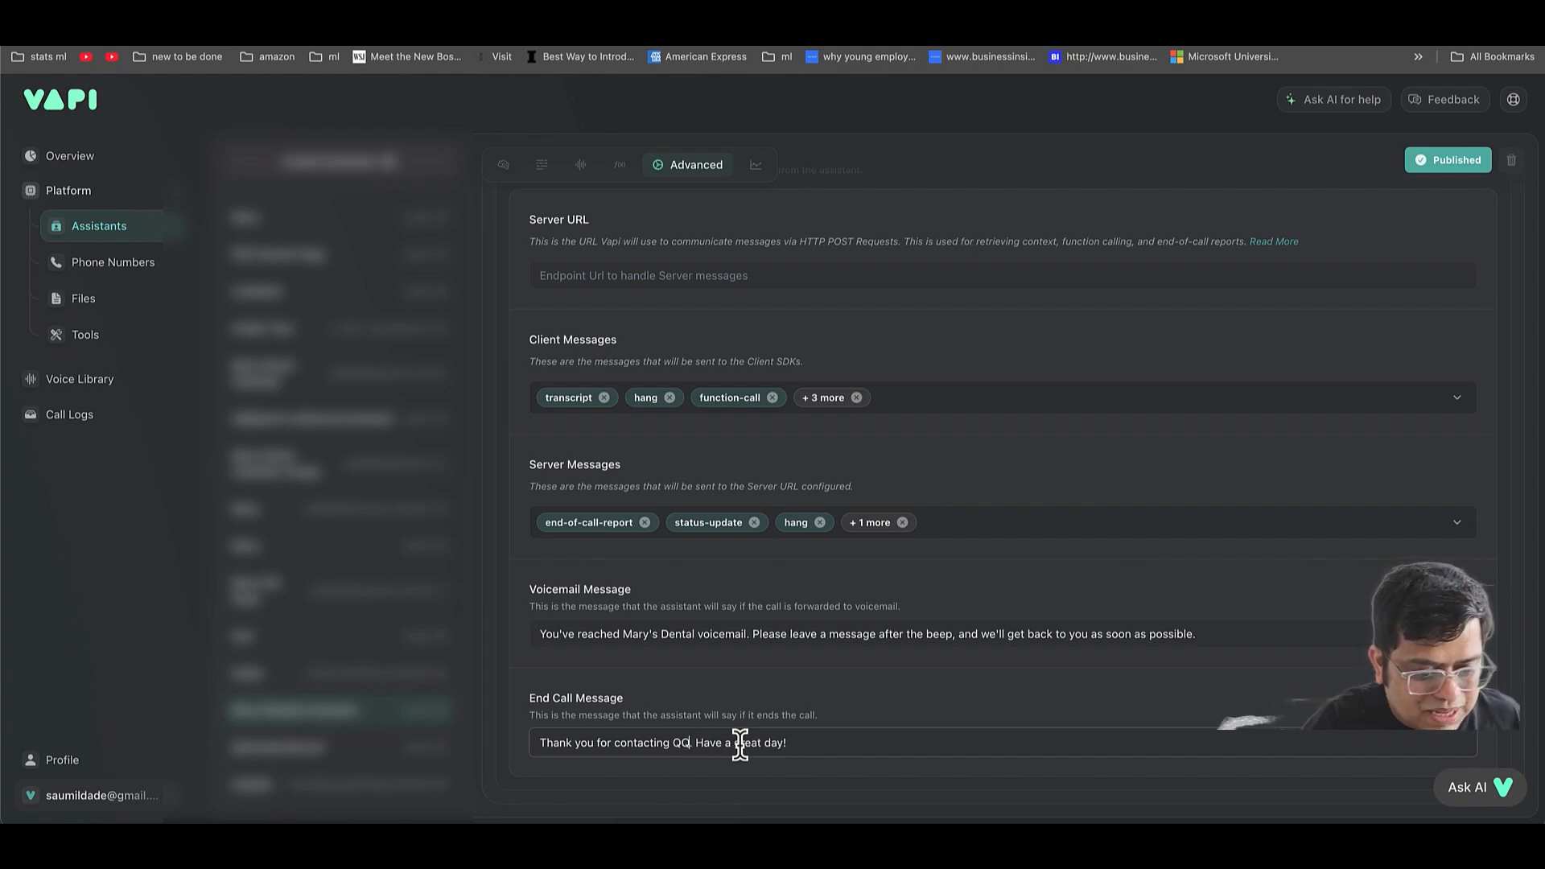
key(BackSpace)
key(BackSpace)
key(BackSpace)
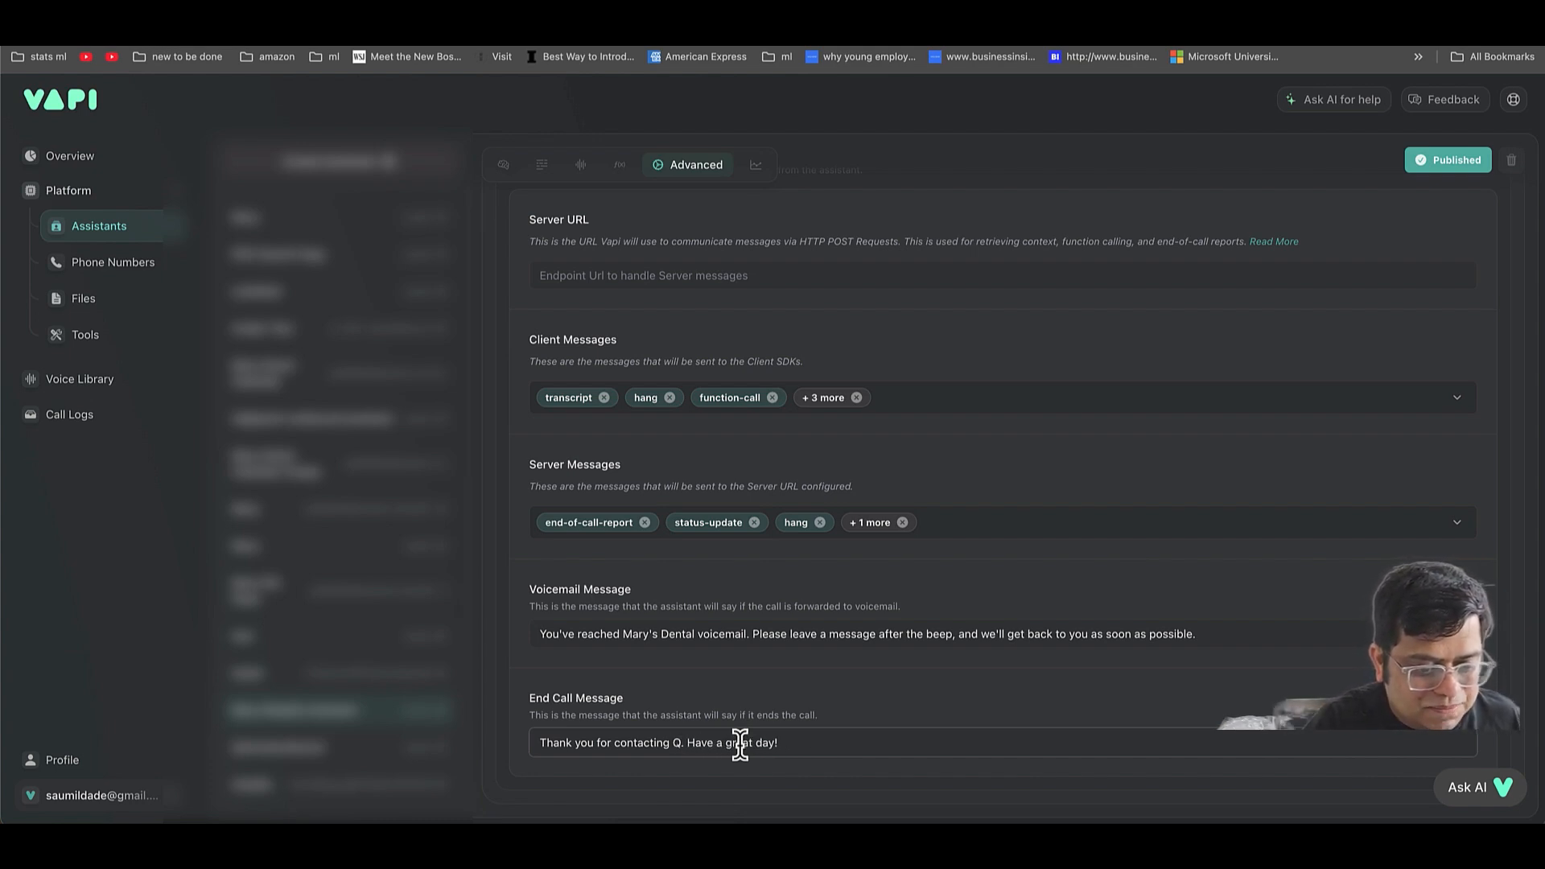
text(uic)
key(BackSpace)
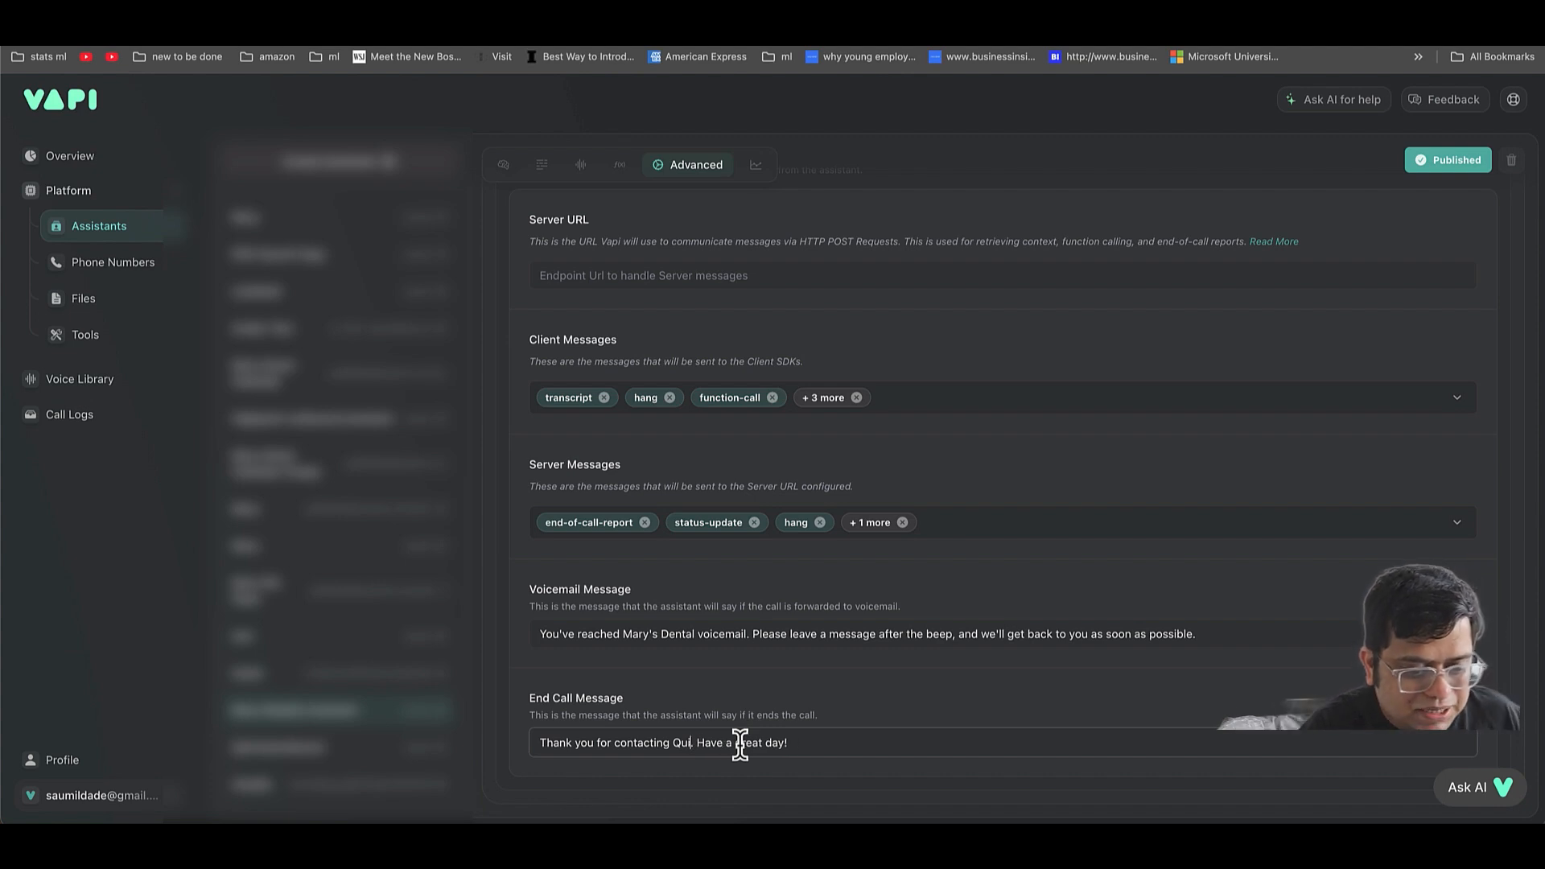
text(ck Start)
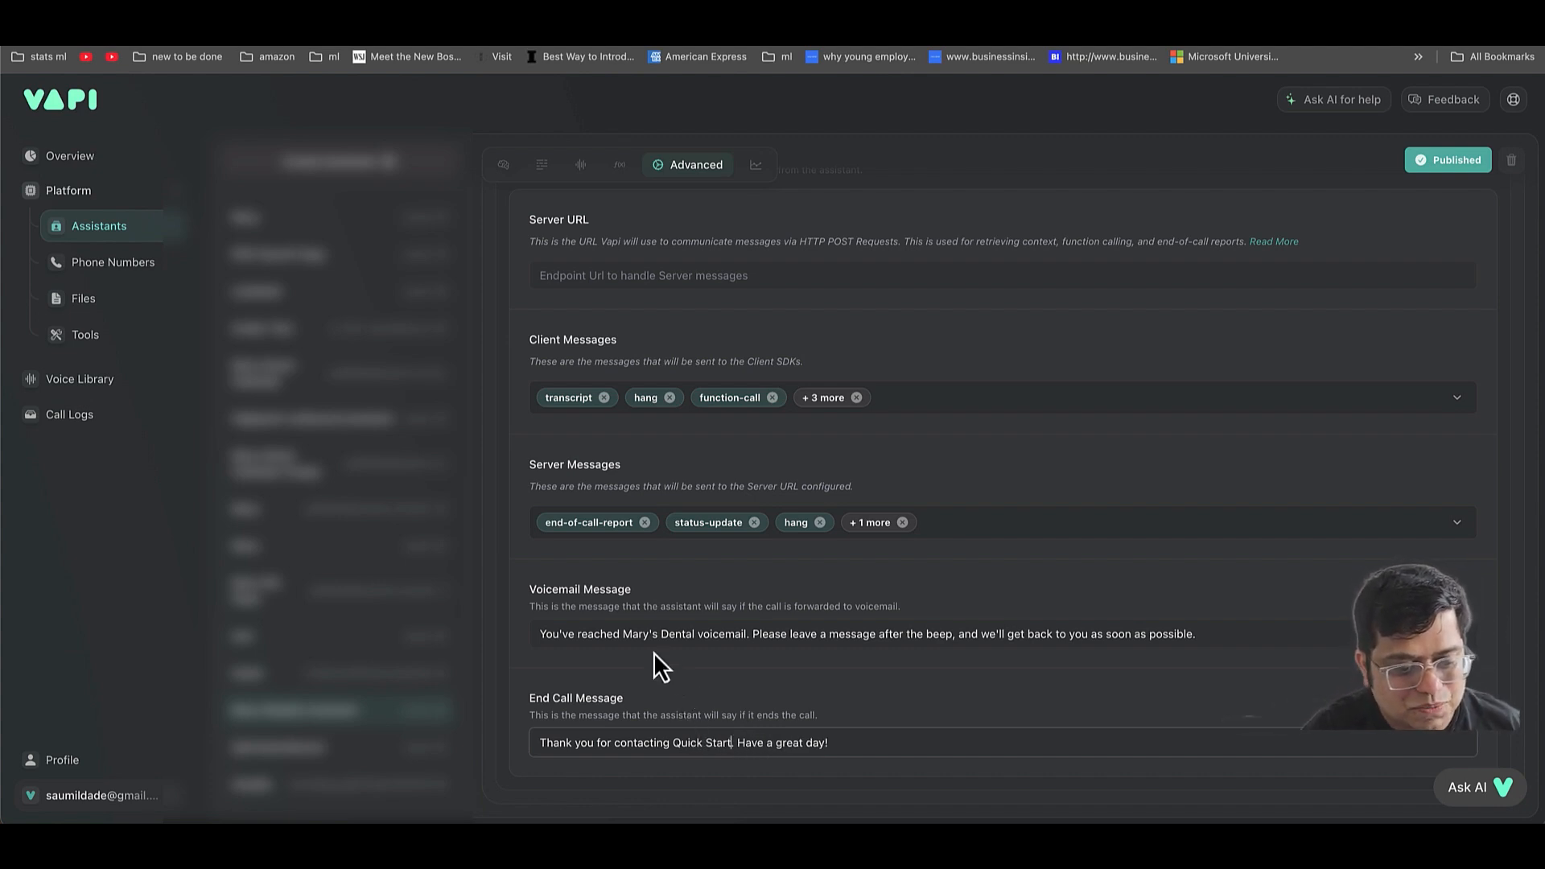
drag(620, 634, 676, 643)
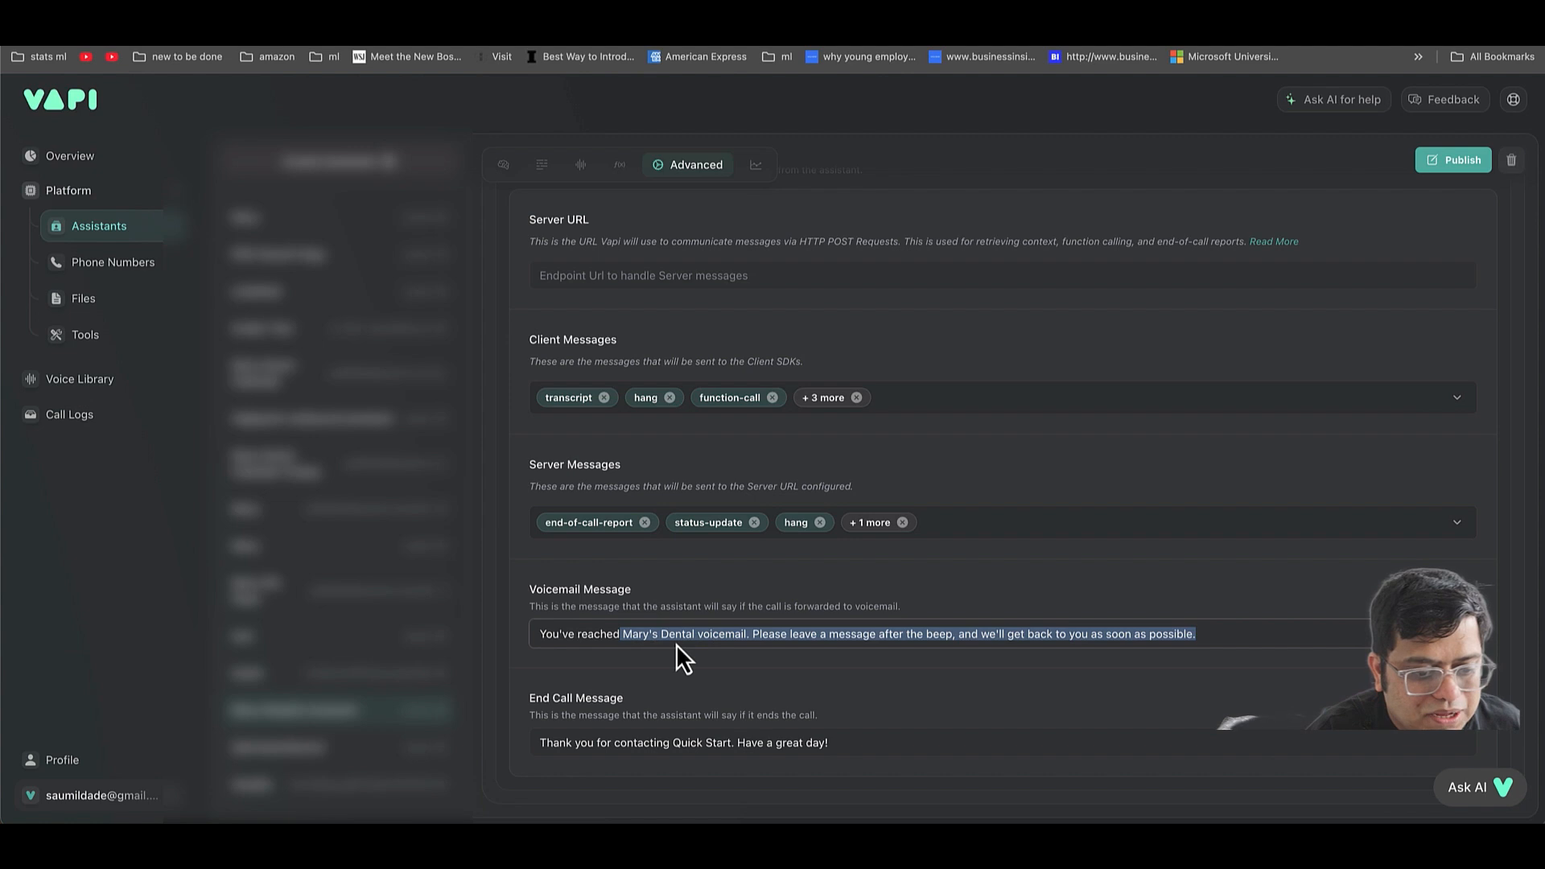
click(676, 643)
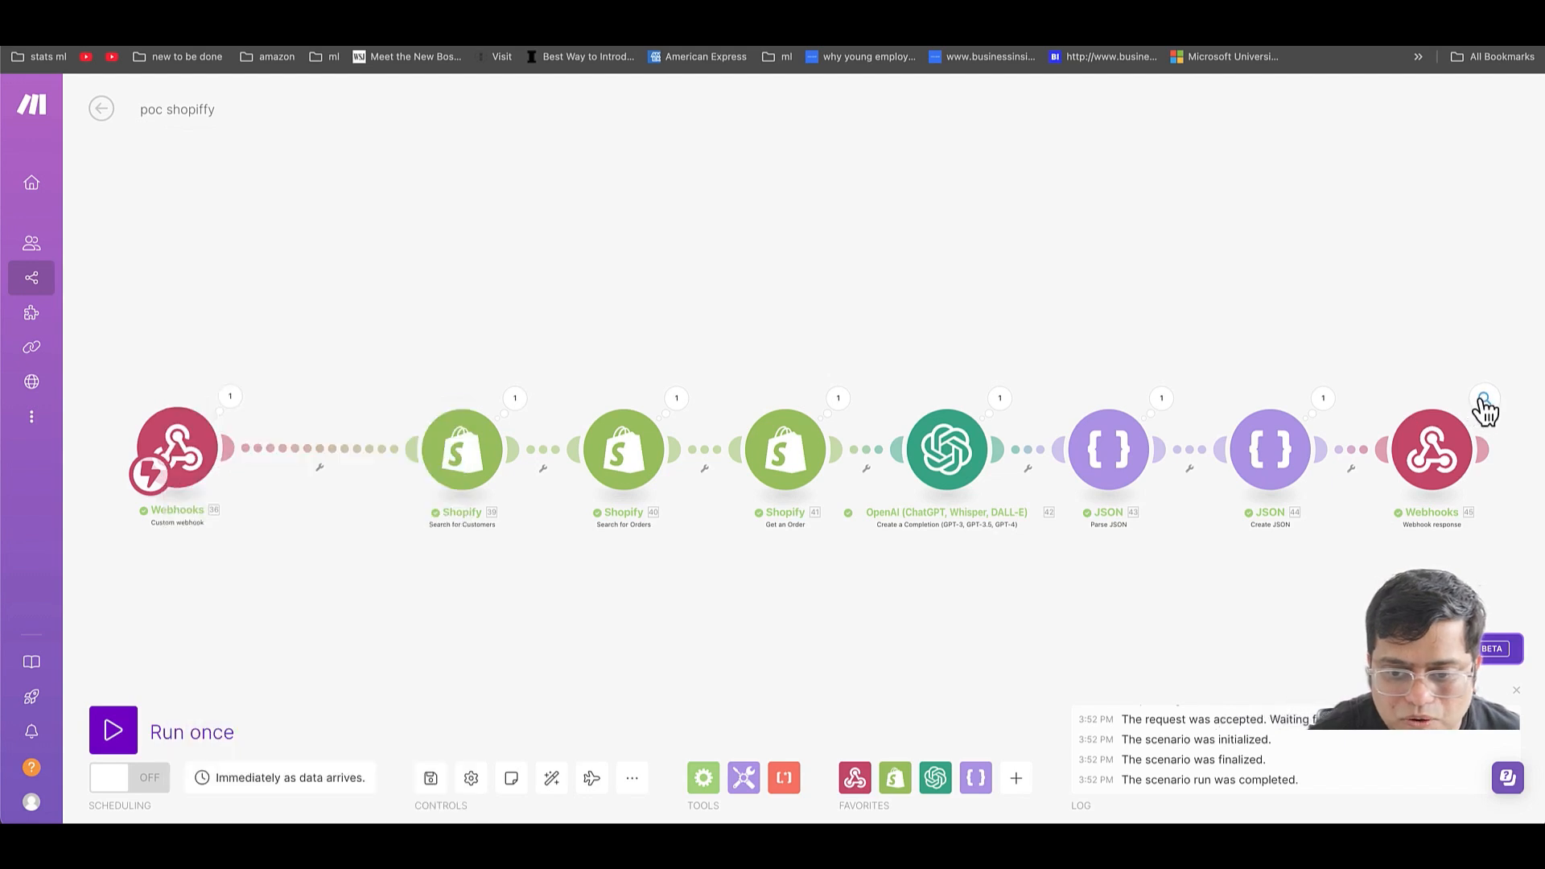
- Switch to the Make.com scenario and examine the JSON string output by the Create JSON module in the last run
click(1320, 400)
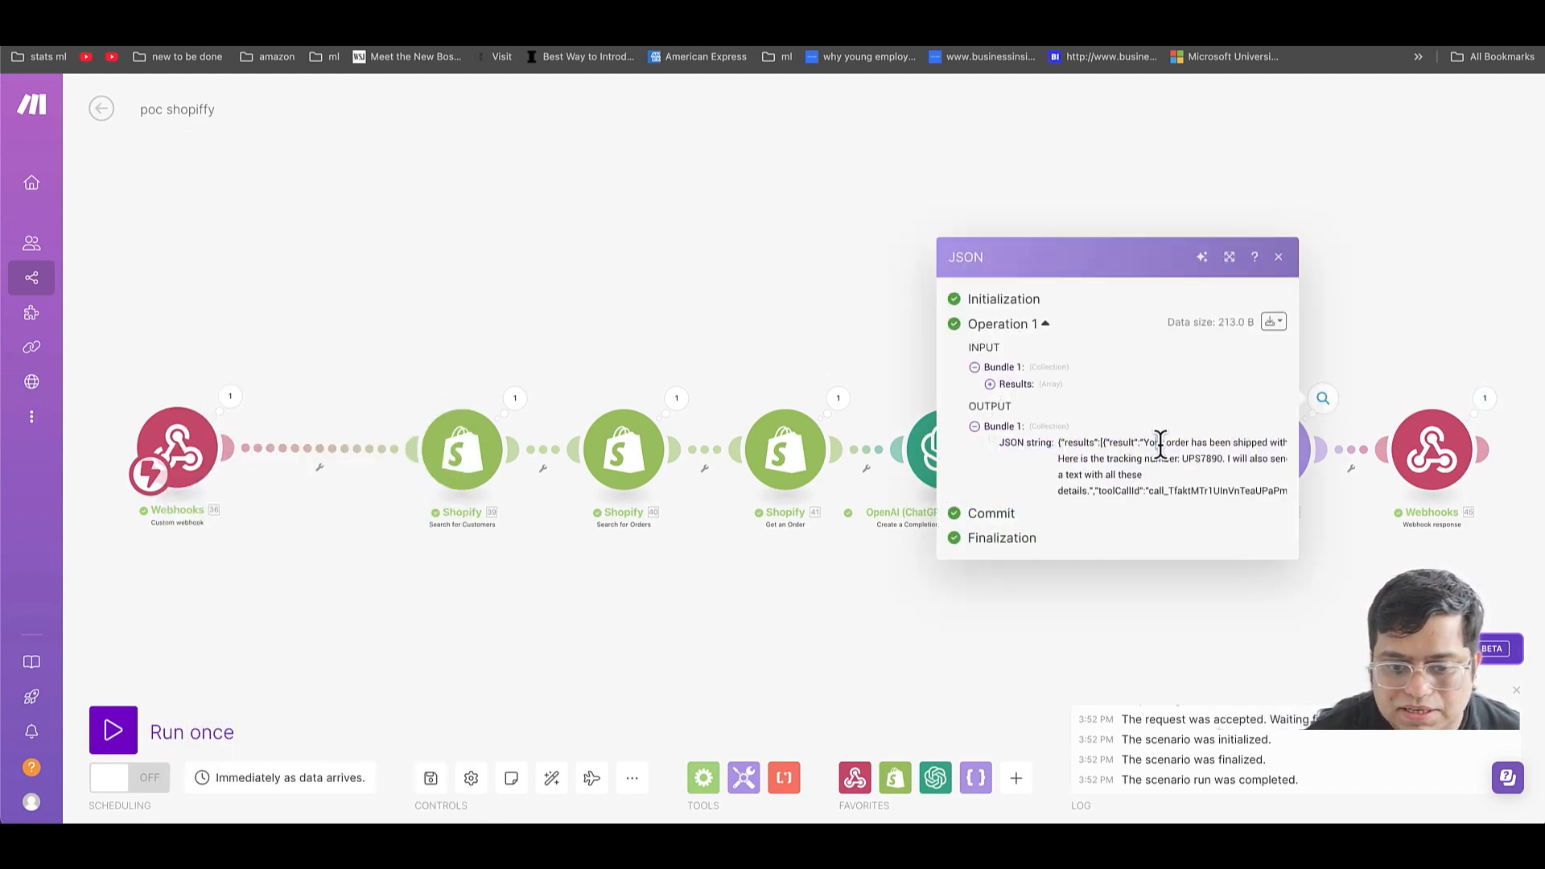
drag(1156, 442, 1293, 449)
drag(1128, 467, 1210, 470)
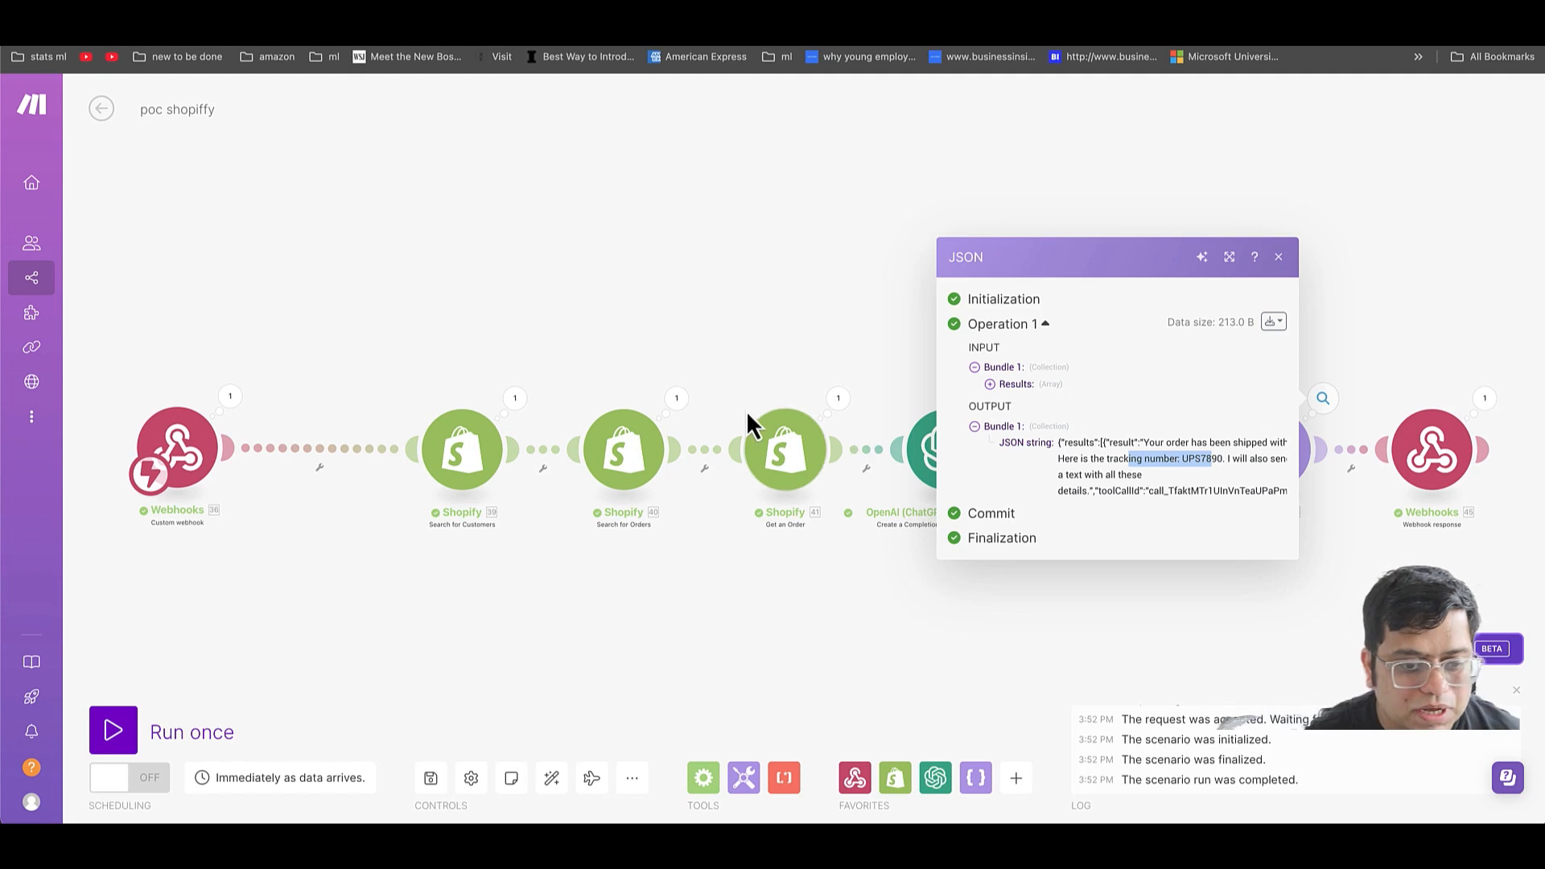
click(778, 302)
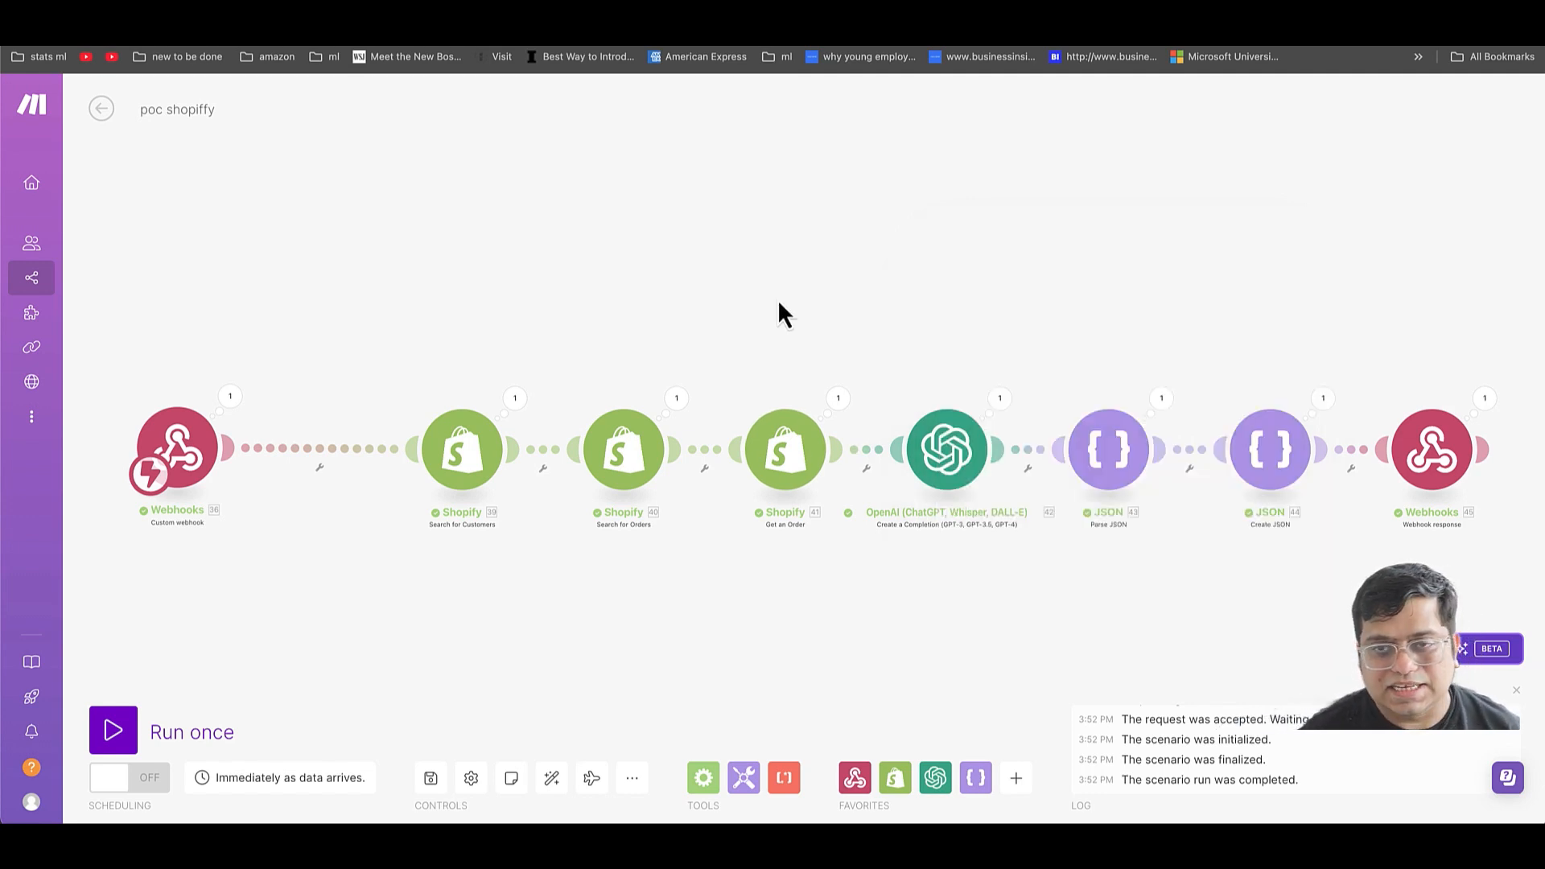